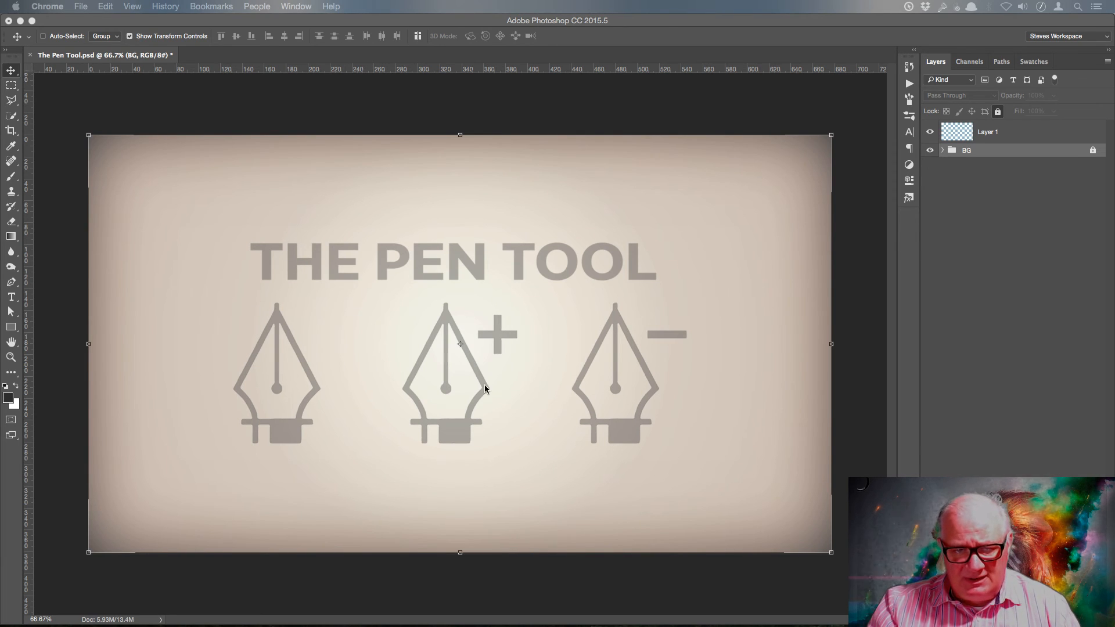
- Sketch a loose freeform path across the title and pen icons with the Freeform Pen tool, and view its work path
{"action": "left_click", "coordinate": [11, 283]}
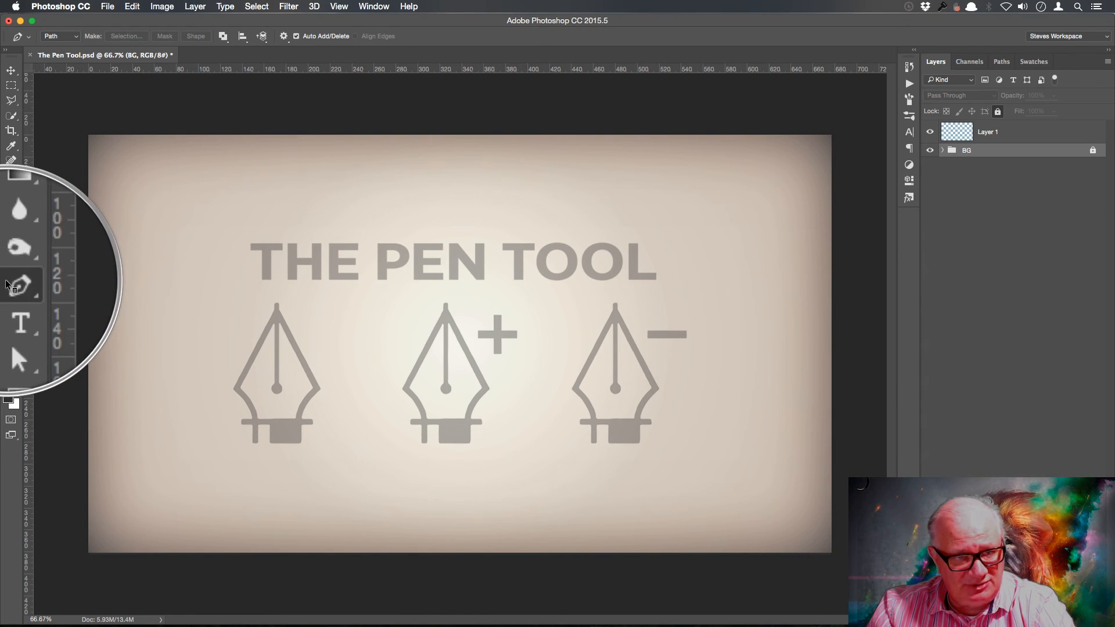
{"action": "left_click", "coordinate": [11, 284]}
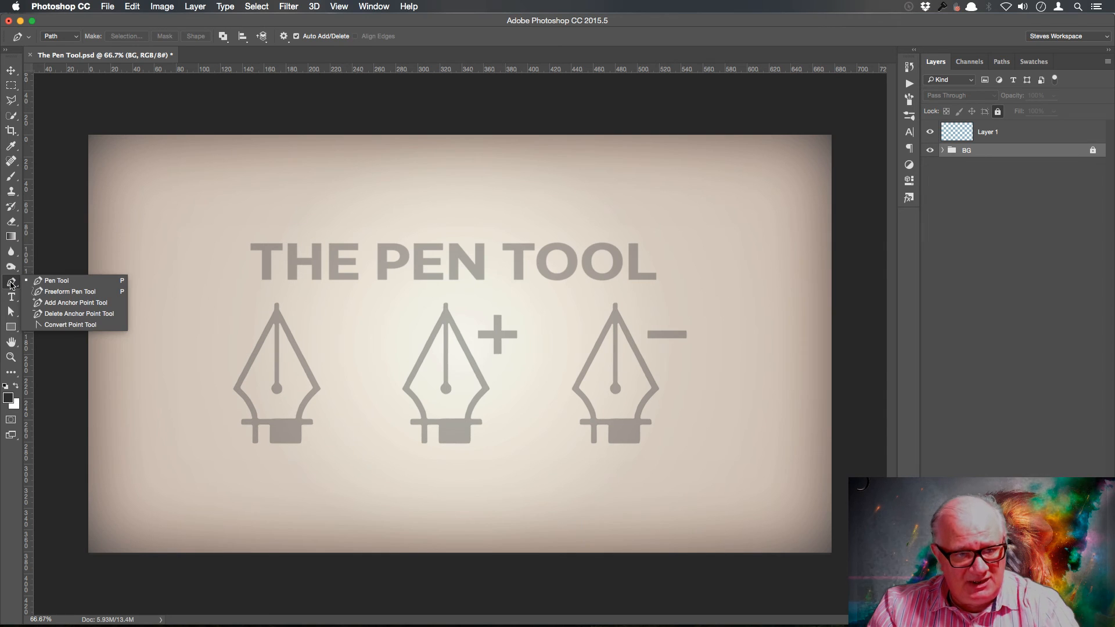
{"action": "left_click", "coordinate": [84, 296]}
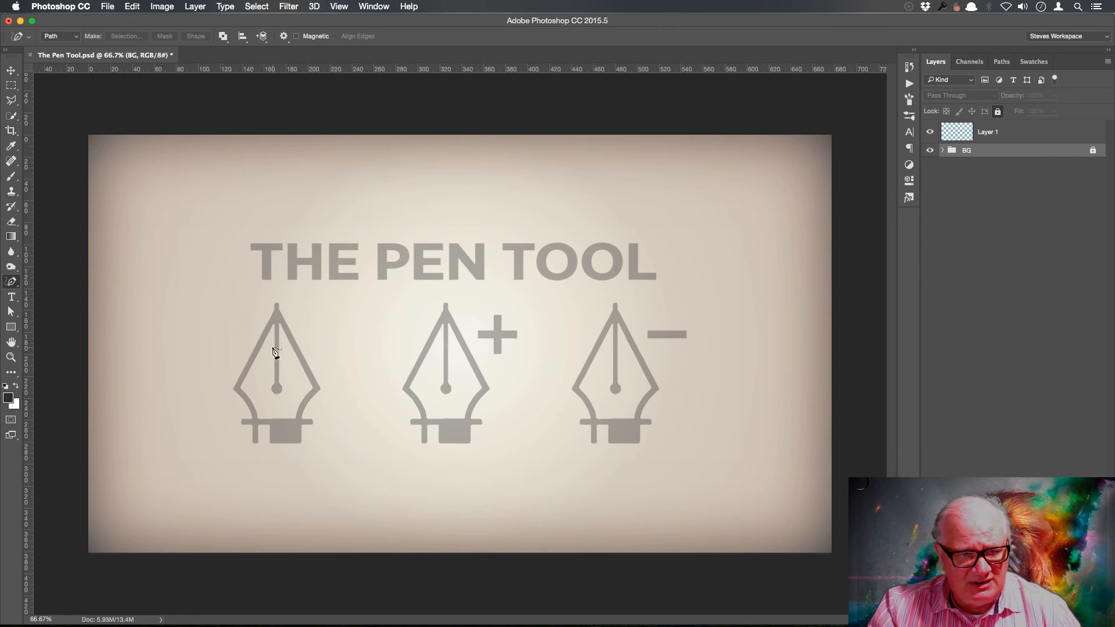
{"action": "mouse_move", "coordinate": [401, 201]}
{"action": "left_mouse_down"}
{"action": "mouse_move", "coordinate": [220, 275]}
{"action": "mouse_move", "coordinate": [304, 332]}
{"action": "mouse_move", "coordinate": [335, 407]}
{"action": "mouse_move", "coordinate": [400, 456]}
{"action": "mouse_move", "coordinate": [543, 490]}
{"action": "mouse_move", "coordinate": [644, 402]}
{"action": "mouse_move", "coordinate": [511, 325]}
{"action": "mouse_move", "coordinate": [498, 220]}
{"action": "mouse_move", "coordinate": [417, 200]}
{"action": "left_mouse_up"}
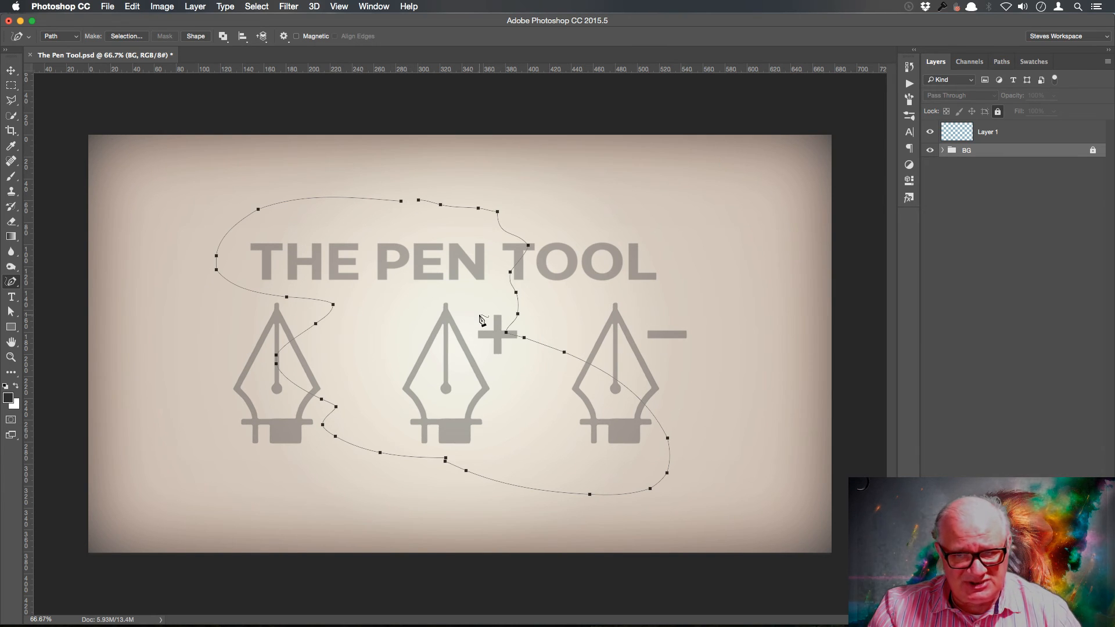
{"action": "left_click", "coordinate": [1008, 64]}
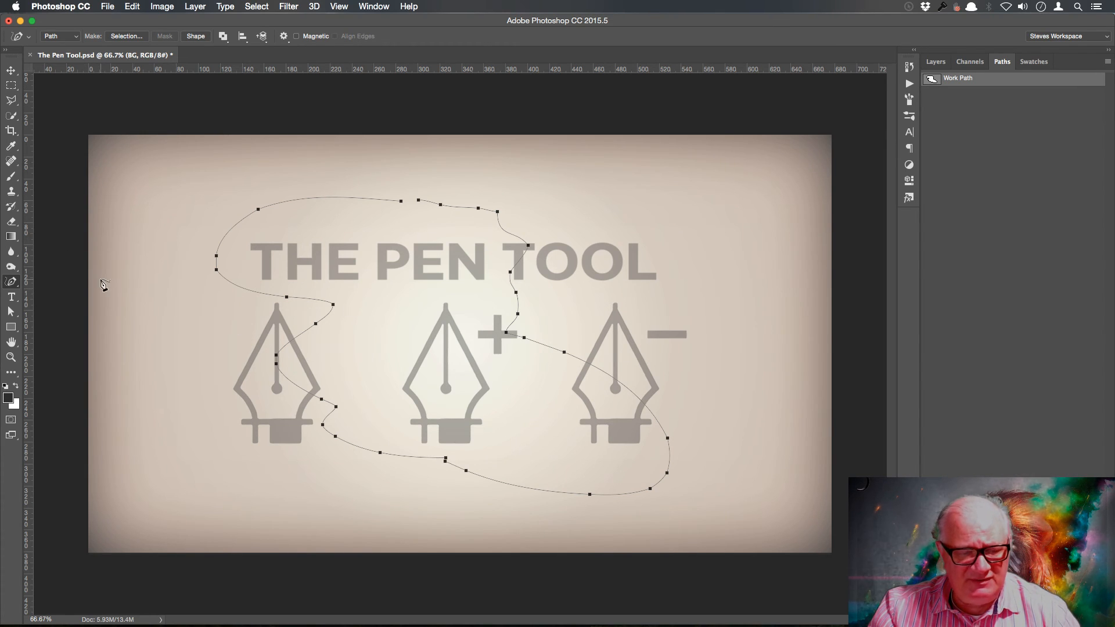
{"action": "left_click", "coordinate": [940, 62]}
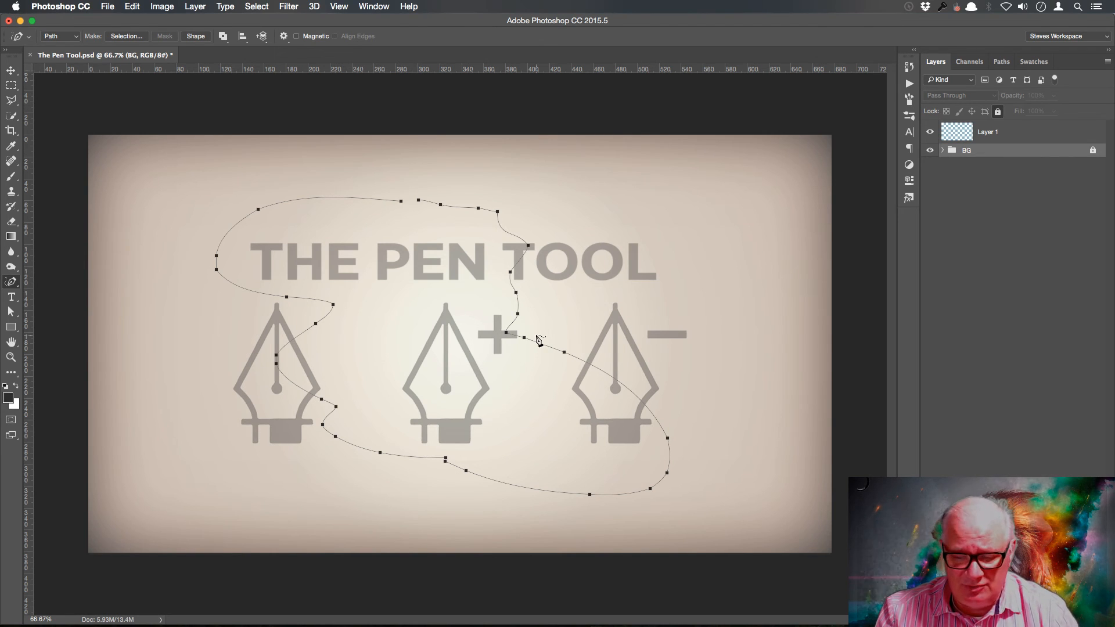
- Delete the freeform path, and try a second wavy freeform path over the artwork before deleting it too
{"action": "key", "text": "BackSpace"}
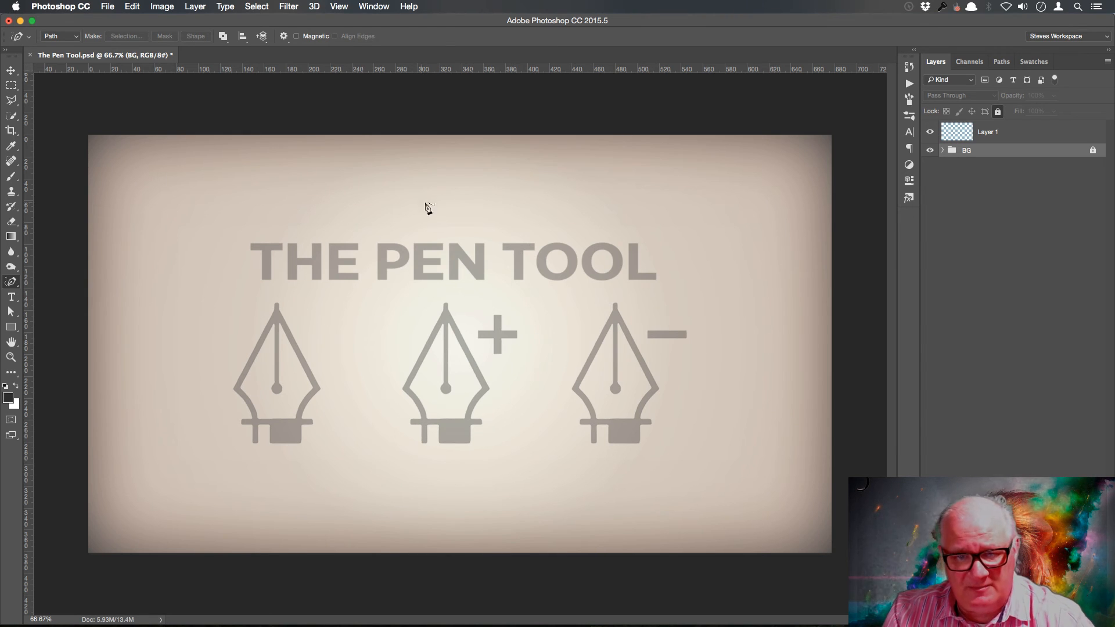
{"action": "mouse_move", "coordinate": [454, 200]}
{"action": "left_mouse_down"}
{"action": "mouse_move", "coordinate": [391, 190]}
{"action": "mouse_move", "coordinate": [385, 219]}
{"action": "mouse_move", "coordinate": [405, 246]}
{"action": "mouse_move", "coordinate": [351, 275]}
{"action": "mouse_move", "coordinate": [348, 317]}
{"action": "mouse_move", "coordinate": [408, 327]}
{"action": "mouse_move", "coordinate": [369, 374]}
{"action": "mouse_move", "coordinate": [400, 414]}
{"action": "mouse_move", "coordinate": [496, 471]}
{"action": "mouse_move", "coordinate": [517, 424]}
{"action": "mouse_move", "coordinate": [547, 410]}
{"action": "mouse_move", "coordinate": [664, 430]}
{"action": "mouse_move", "coordinate": [699, 382]}
{"action": "mouse_move", "coordinate": [599, 330]}
{"action": "mouse_move", "coordinate": [626, 287]}
{"action": "mouse_move", "coordinate": [634, 237]}
{"action": "mouse_move", "coordinate": [612, 194]}
{"action": "mouse_move", "coordinate": [493, 208]}
{"action": "mouse_move", "coordinate": [475, 184]}
{"action": "mouse_move", "coordinate": [465, 207]}
{"action": "left_mouse_up"}
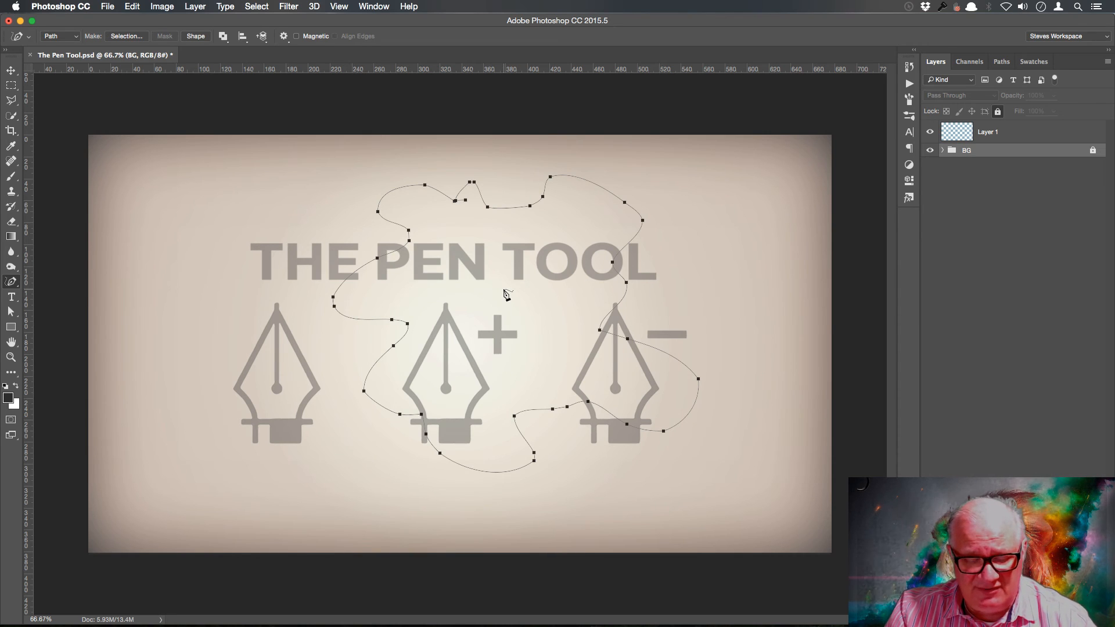
{"action": "key", "text": "BackSpace"}
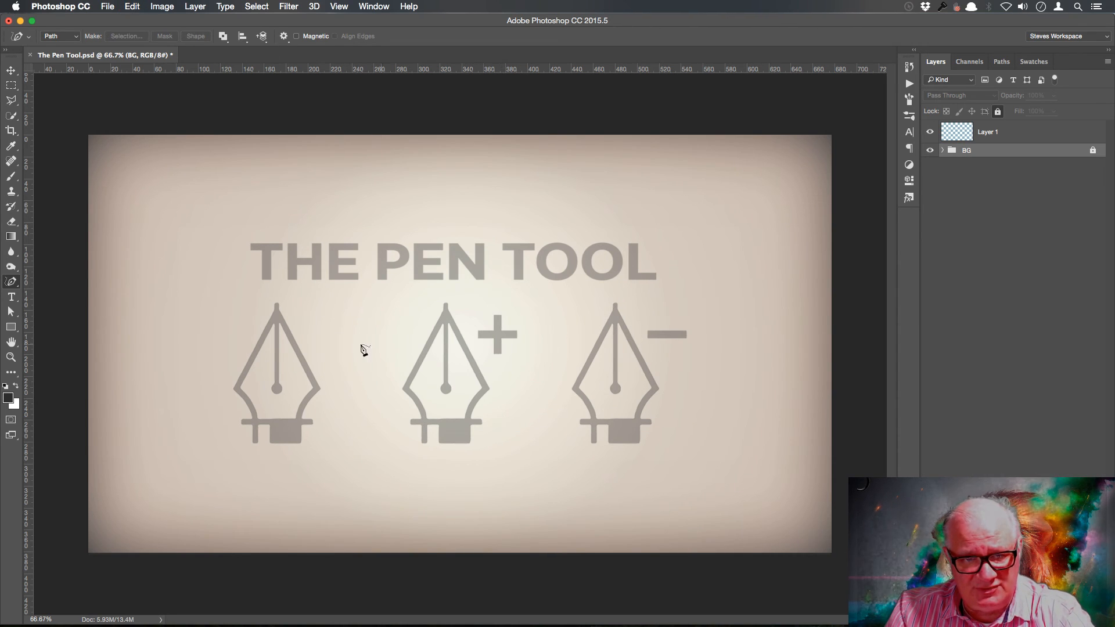
- Draw a closed four-point, straight-sided path over the left part of the title with the Pen tool in Path mode
{"action": "left_click", "coordinate": [11, 282]}
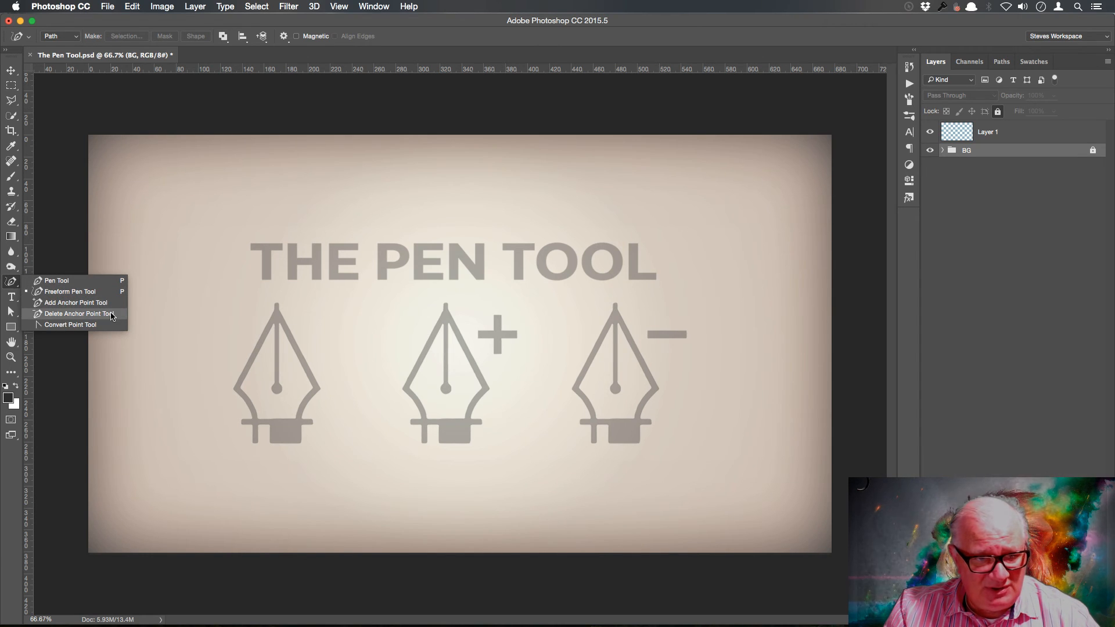
{"action": "left_click", "coordinate": [93, 281]}
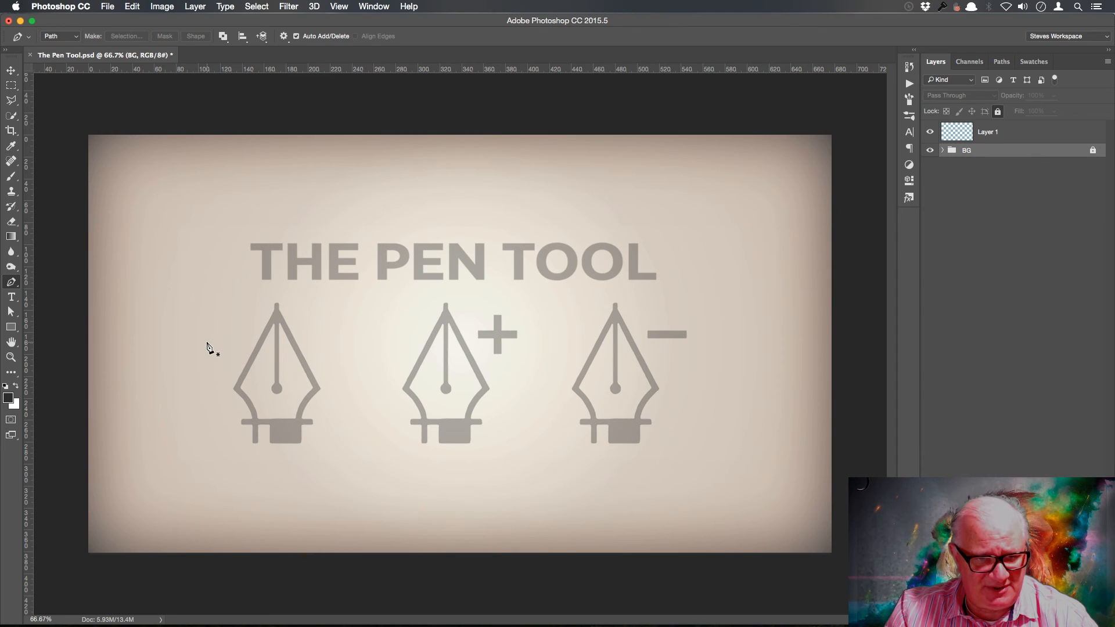
{"action": "left_click", "coordinate": [75, 37]}
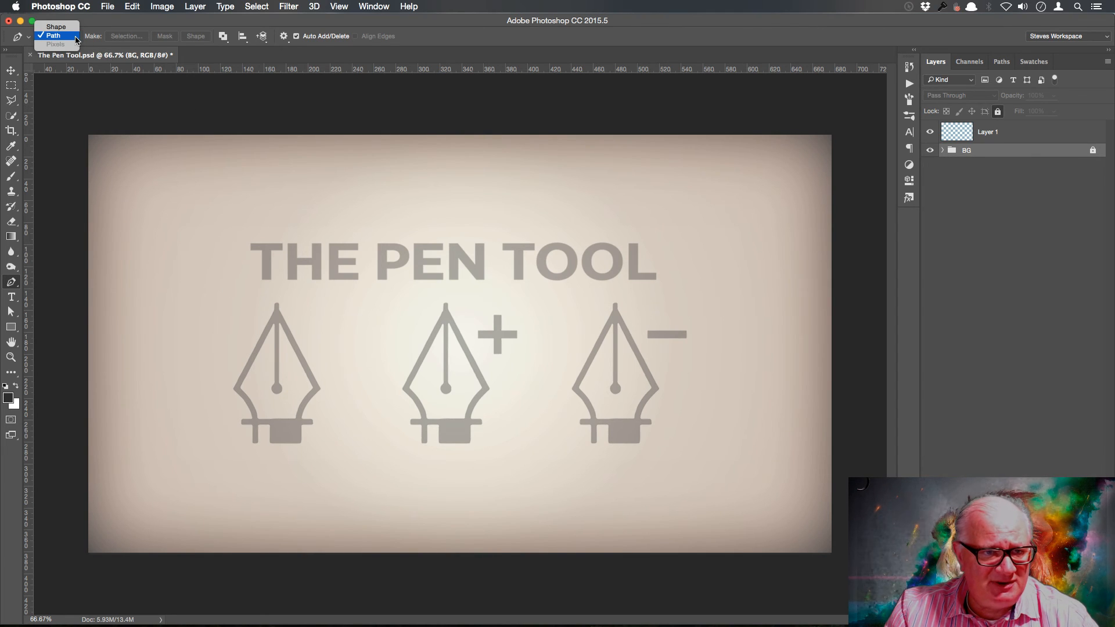
{"action": "left_click", "coordinate": [76, 37]}
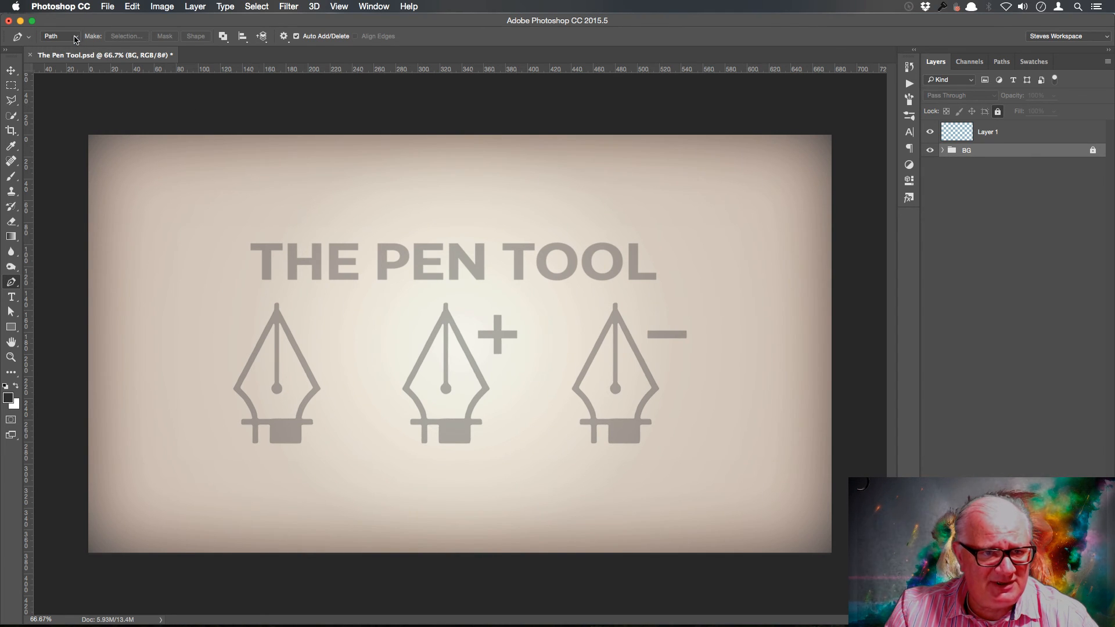
{"action": "left_click", "coordinate": [201, 313]}
{"action": "left_click", "coordinate": [352, 172]}
{"action": "left_click", "coordinate": [465, 264]}
{"action": "left_click", "coordinate": [268, 371]}
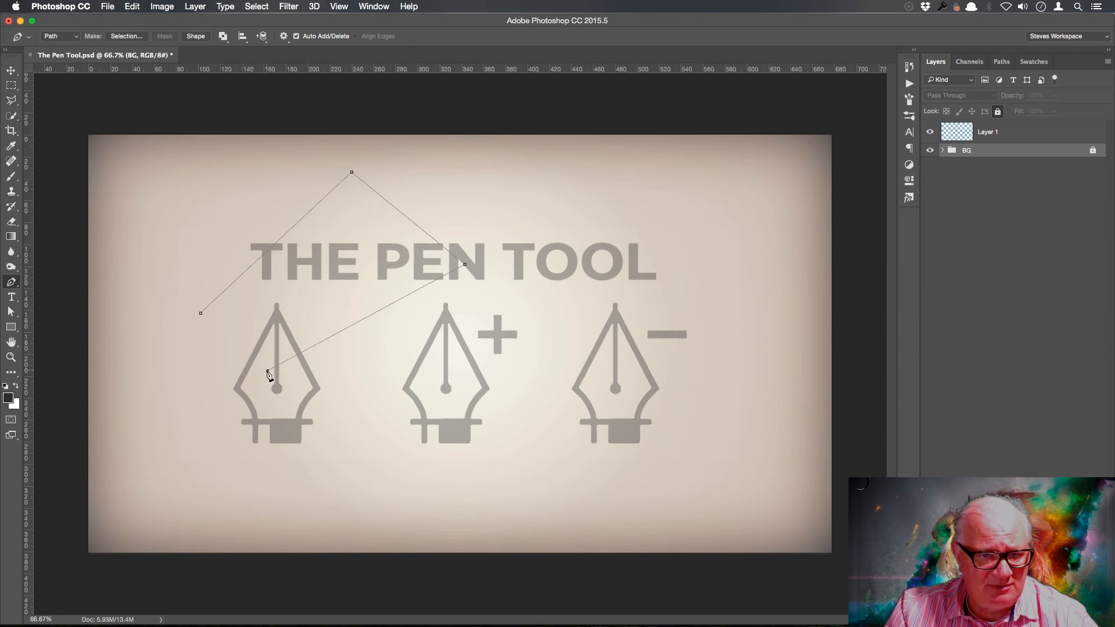
{"action": "left_click", "coordinate": [201, 313]}
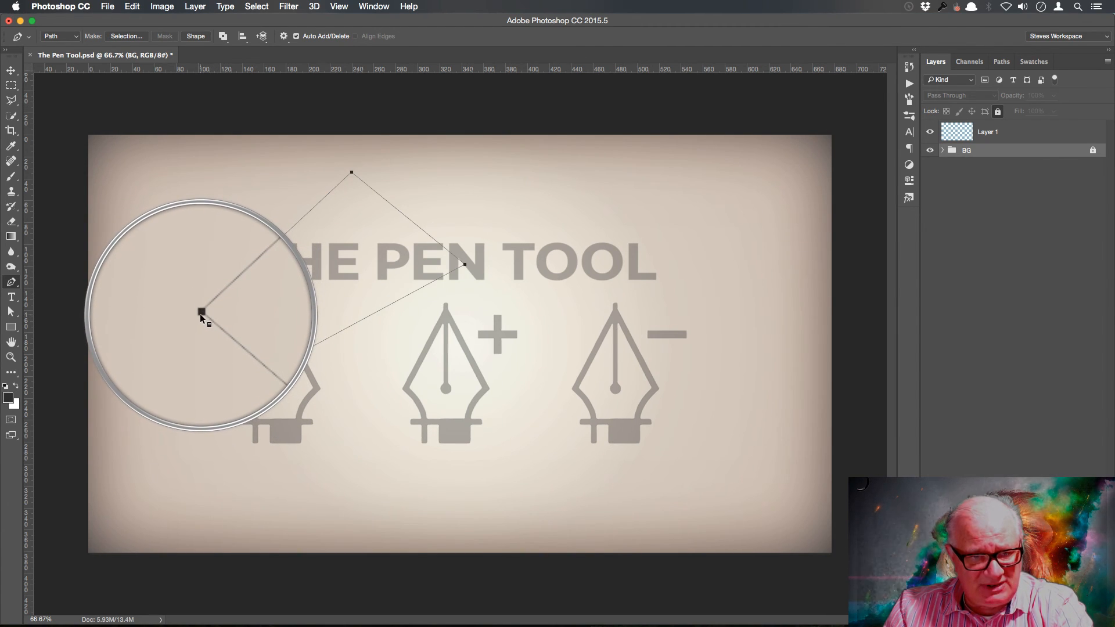
- Reshape the four-sided path by moving its uppermost anchor left and slightly down and its rightmost anchor inward
{"action": "left_click", "coordinate": [200, 312]}
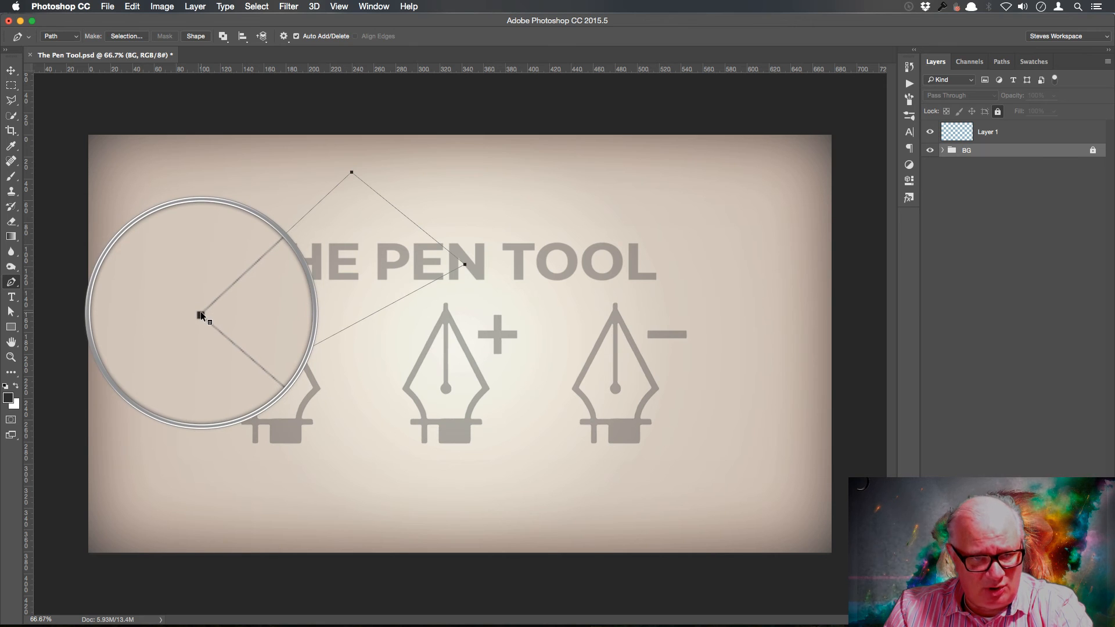
{"action": "left_click", "coordinate": [352, 172], "text": "super"}
{"action": "left_click_drag", "start_coordinate": [352, 173], "coordinate": [317, 184]}
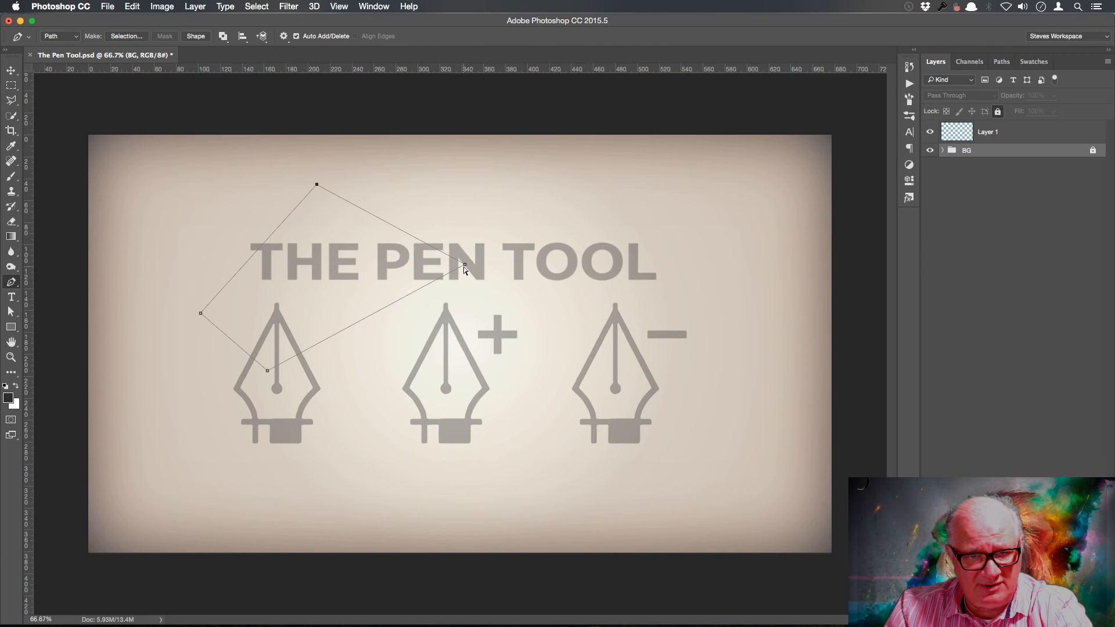
{"action": "left_click_drag", "start_coordinate": [466, 266], "coordinate": [420, 281]}
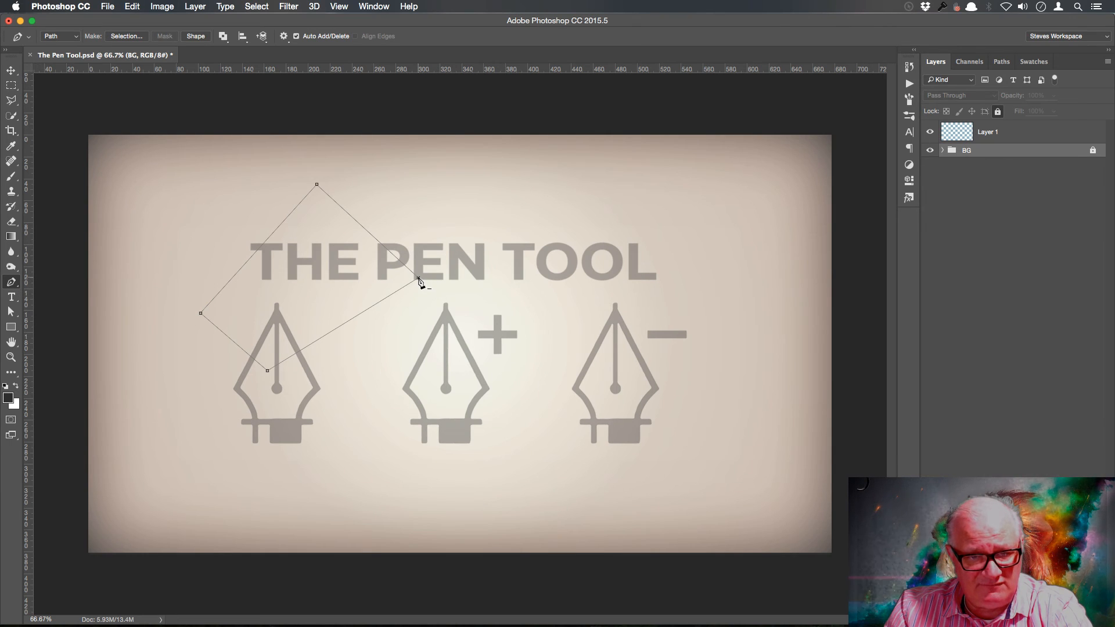
- Replace the rightmost corner anchor with a new anchor on the lower-right segment, and adjust its handle to curve both sides
{"action": "left_click", "coordinate": [354, 318]}
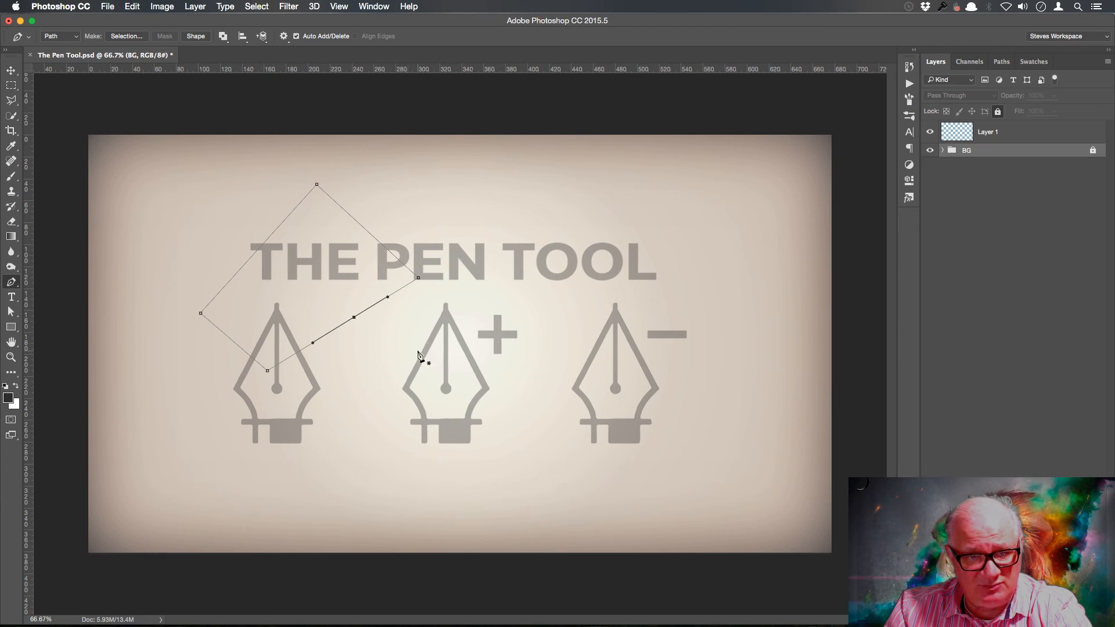
{"action": "left_click", "coordinate": [419, 279]}
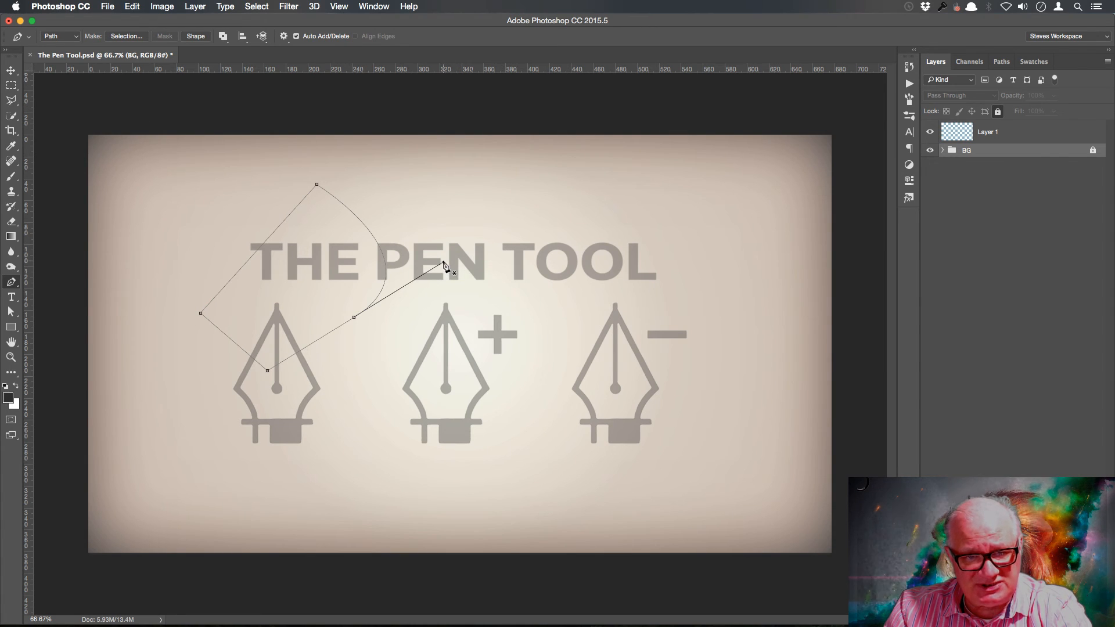
{"action": "left_click_drag", "start_coordinate": [443, 262], "coordinate": [377, 291]}
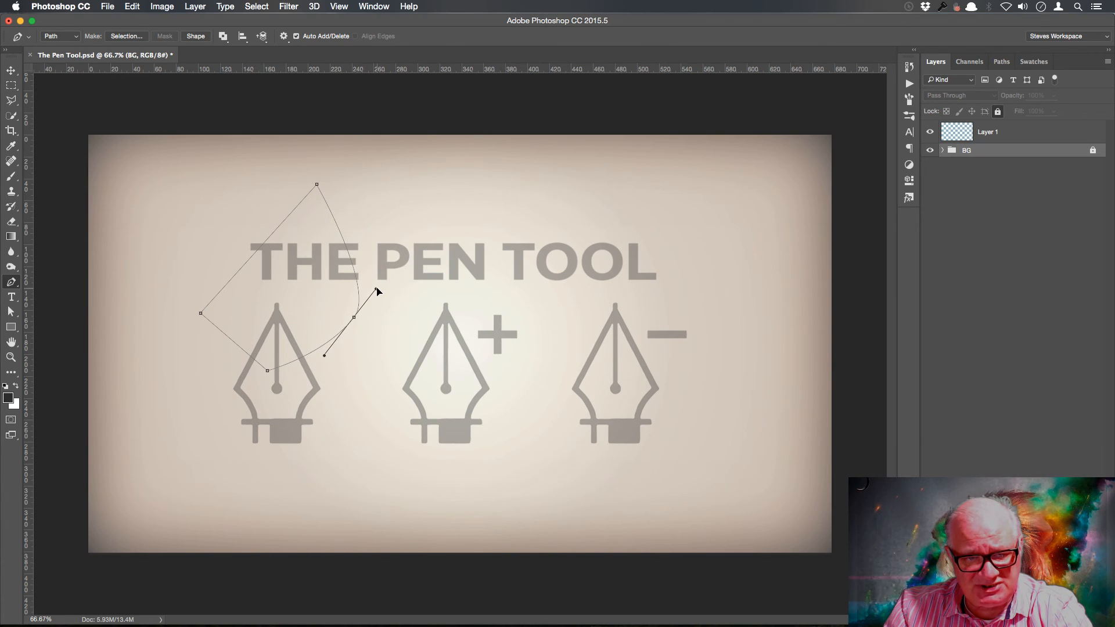
{"action": "key", "text": "ctrl+z"}
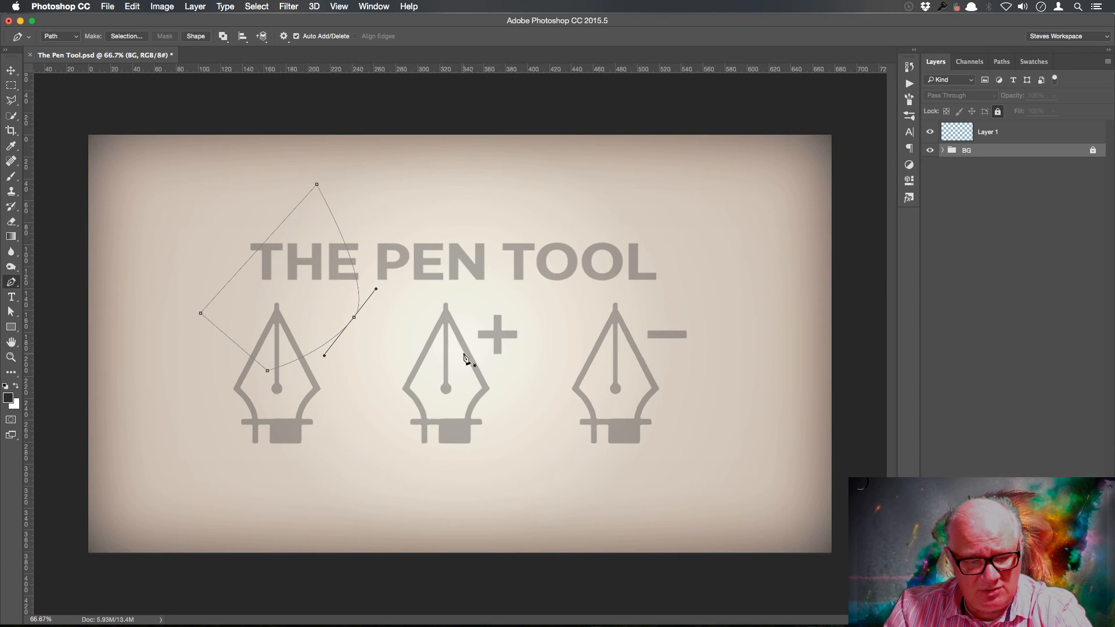
- Convert the curved anchor to a corner point and shift it right, then delete it to leave a triangular path
{"action": "left_click", "coordinate": [354, 318], "text": "alt"}
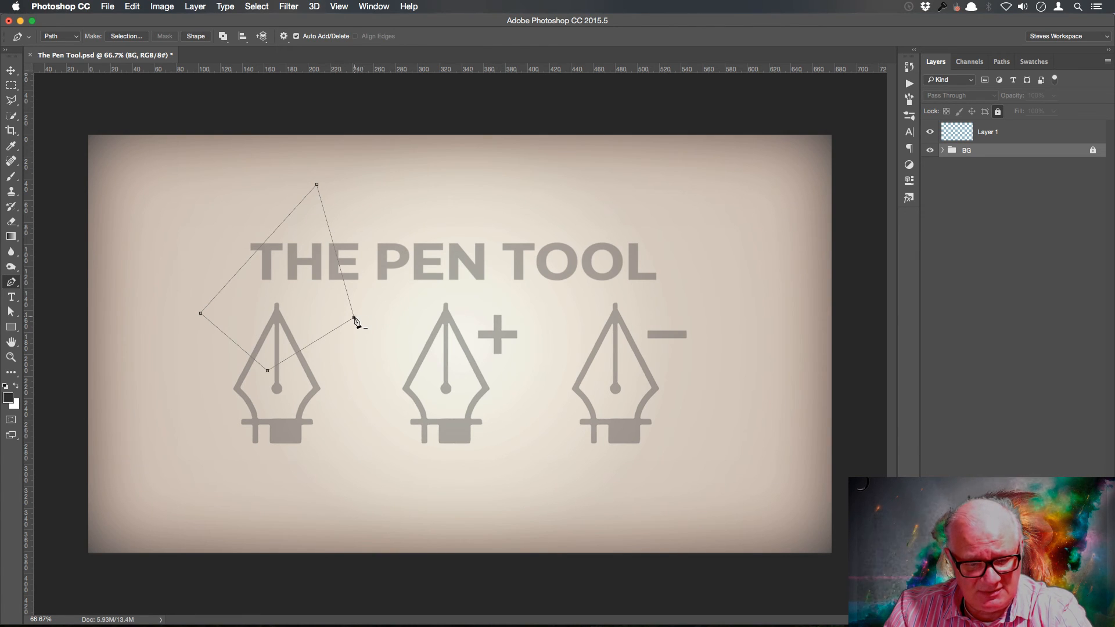
{"action": "left_click_drag", "start_coordinate": [354, 317], "coordinate": [395, 317]}
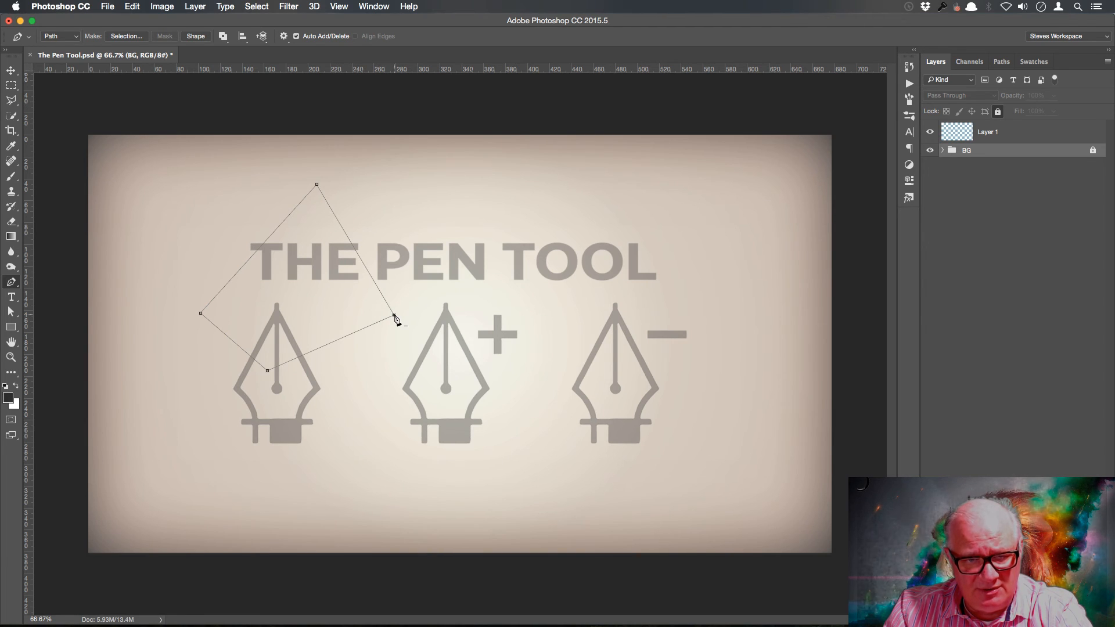
{"action": "left_click", "coordinate": [394, 317]}
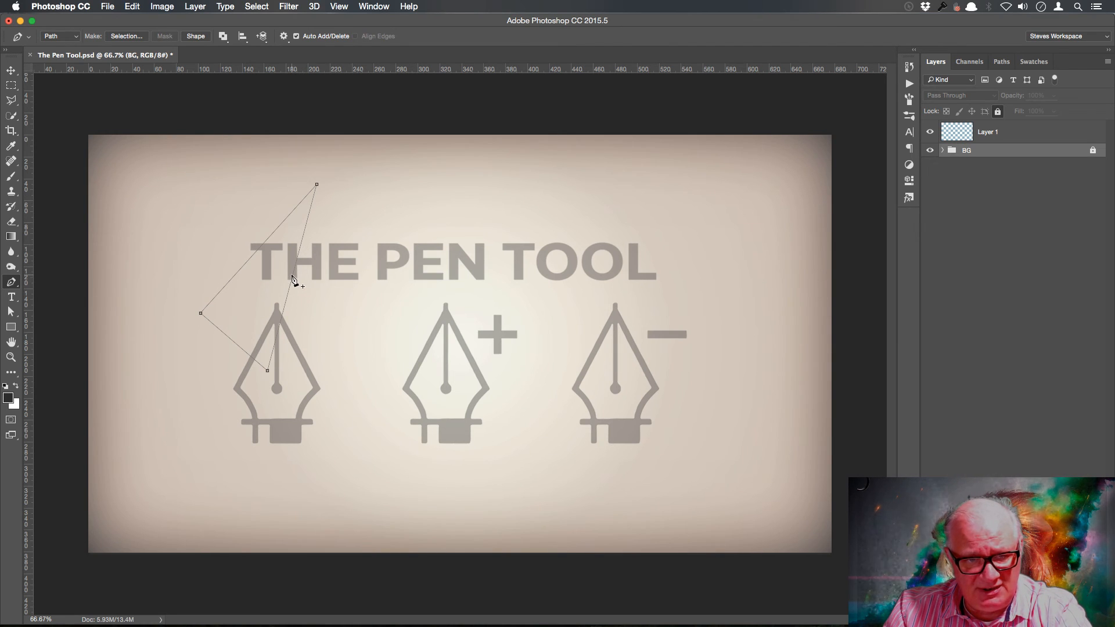
{"action": "left_click_drag", "start_coordinate": [293, 279], "coordinate": [418, 293]}
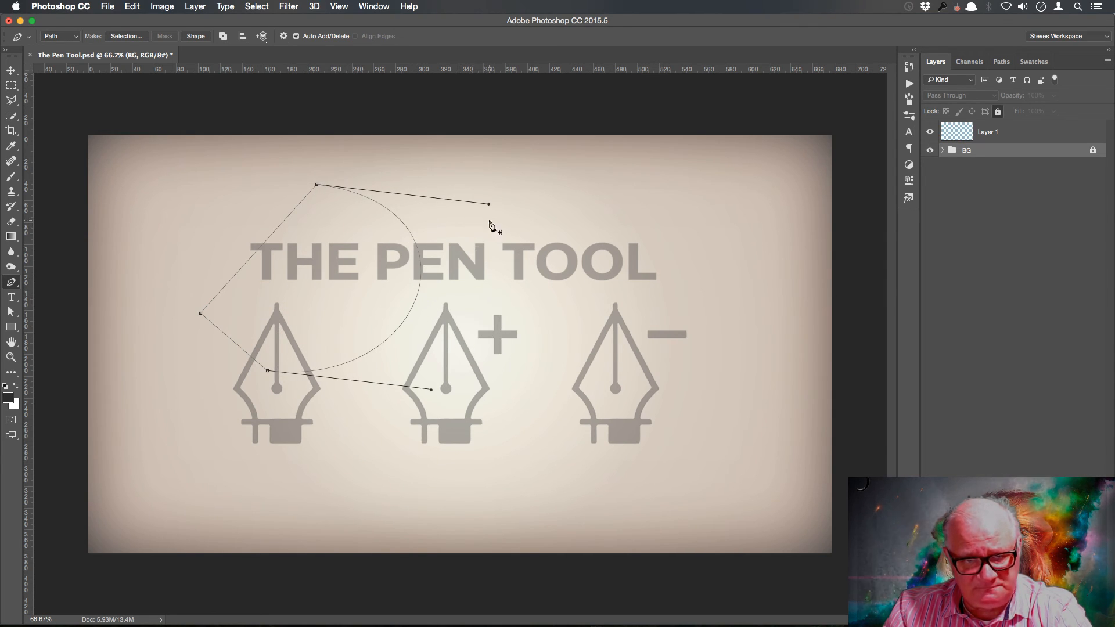
{"action": "left_click_drag", "start_coordinate": [487, 205], "coordinate": [457, 233]}
{"action": "key", "text": "super+z"}
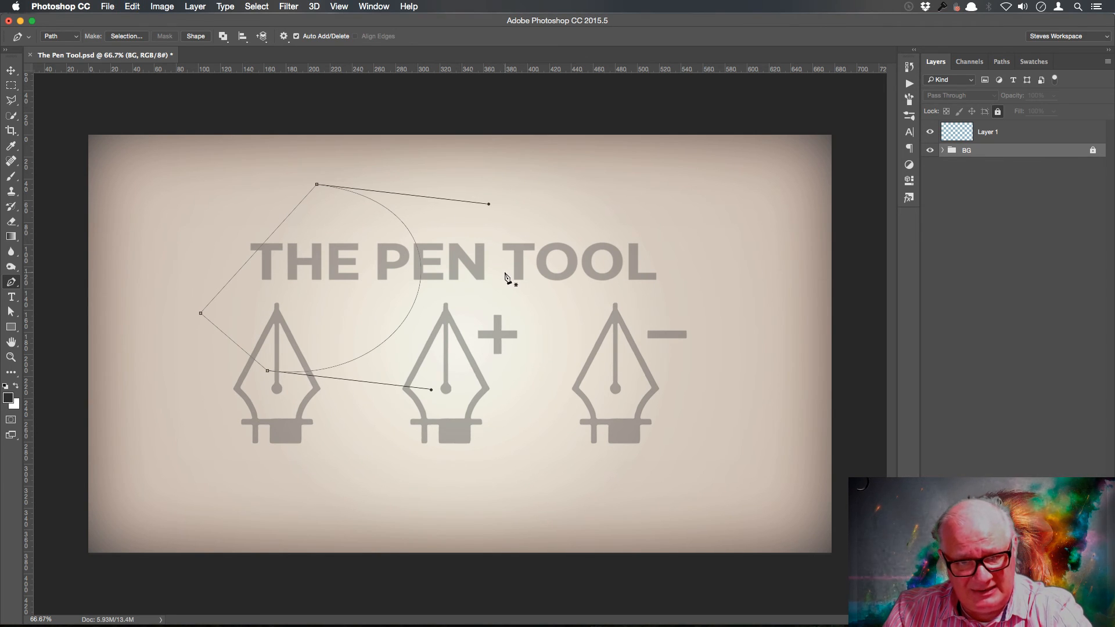
{"action": "key", "text": "super+z"}
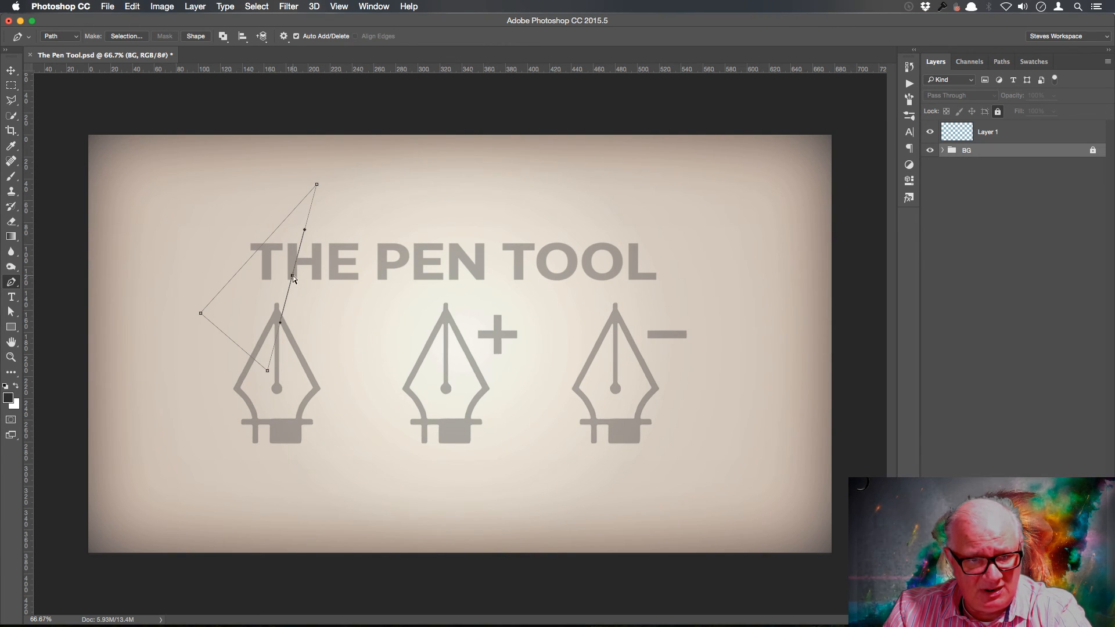
- Pull the anchor on the triangle's right side outward, collapse its upper handle and shorten the lower one to curve only the lower segment
{"action": "left_click_drag", "start_coordinate": [292, 275], "coordinate": [375, 297]}
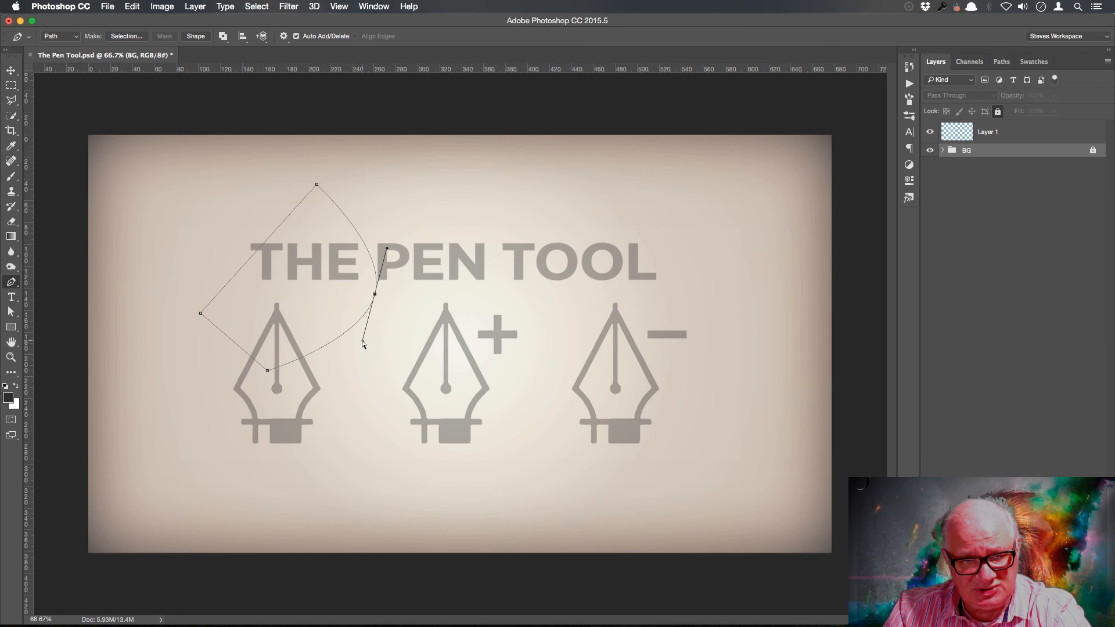
{"action": "left_click_drag", "start_coordinate": [362, 342], "coordinate": [350, 437]}
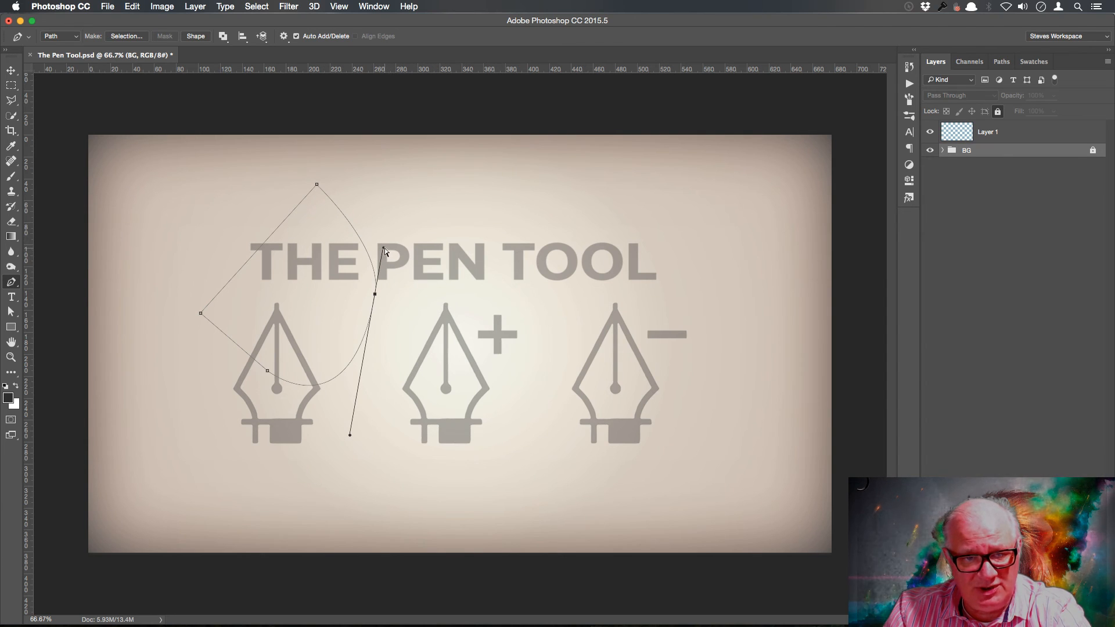
{"action": "left_click_drag", "start_coordinate": [384, 250], "coordinate": [376, 296]}
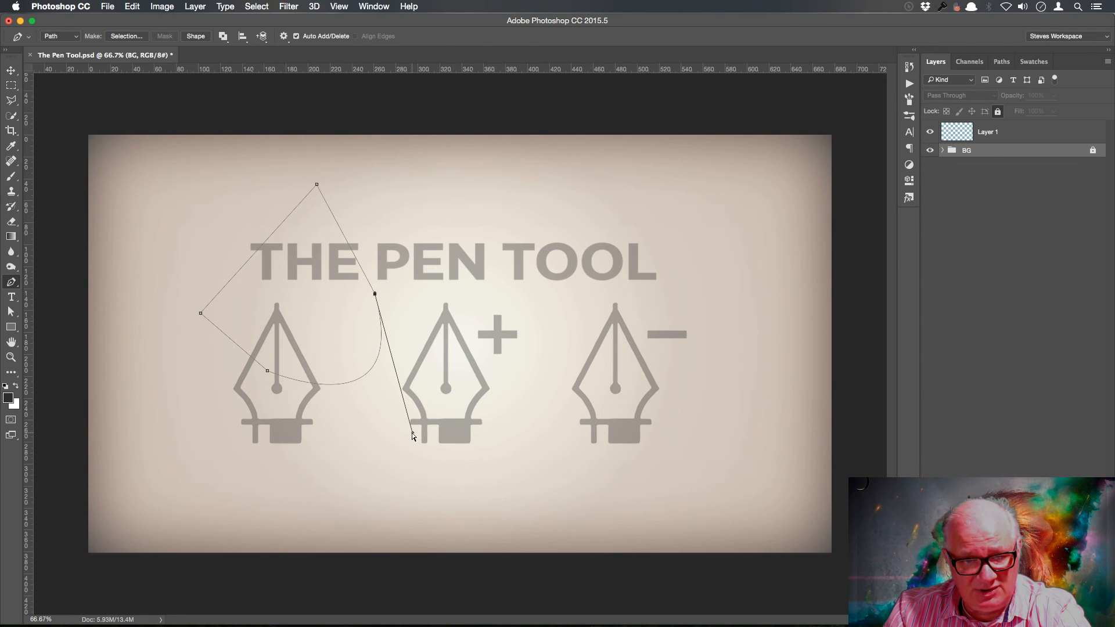
{"action": "left_click_drag", "start_coordinate": [412, 433], "coordinate": [360, 358]}
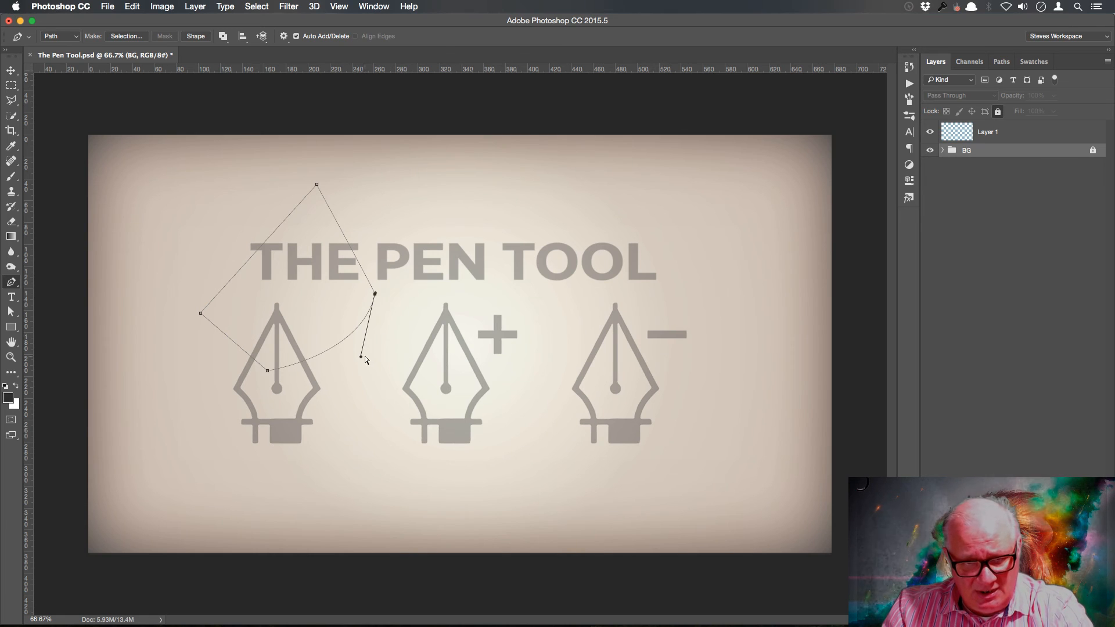
{"action": "left_click_drag", "start_coordinate": [361, 356], "coordinate": [370, 337]}
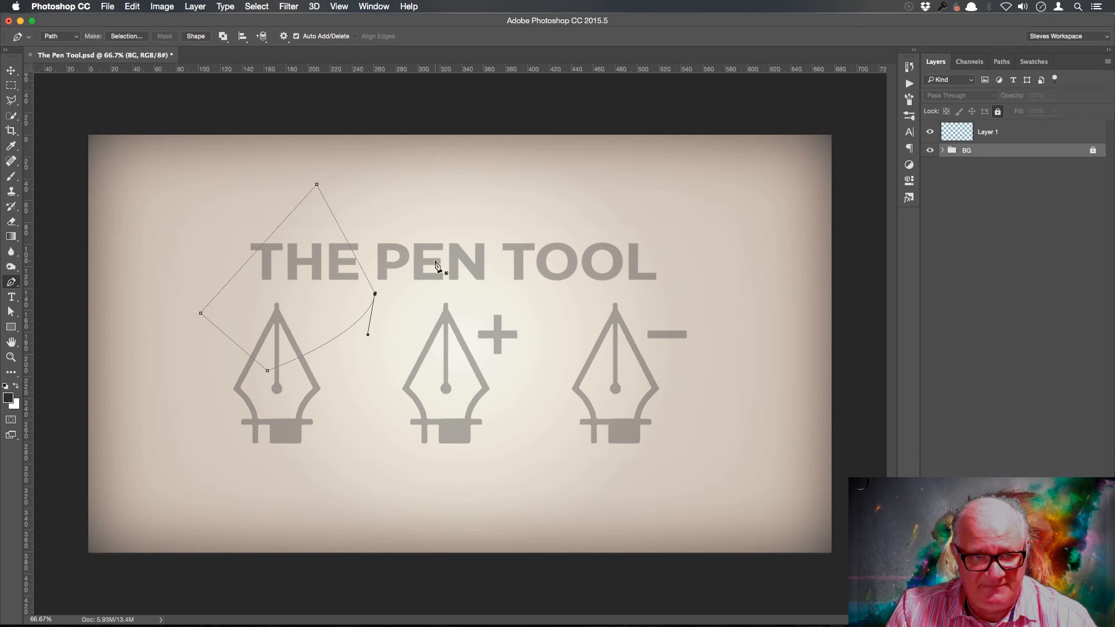
- Switch to the Move tool and deselect the BG group so no layer is selected
{"action": "left_click", "coordinate": [10, 71]}
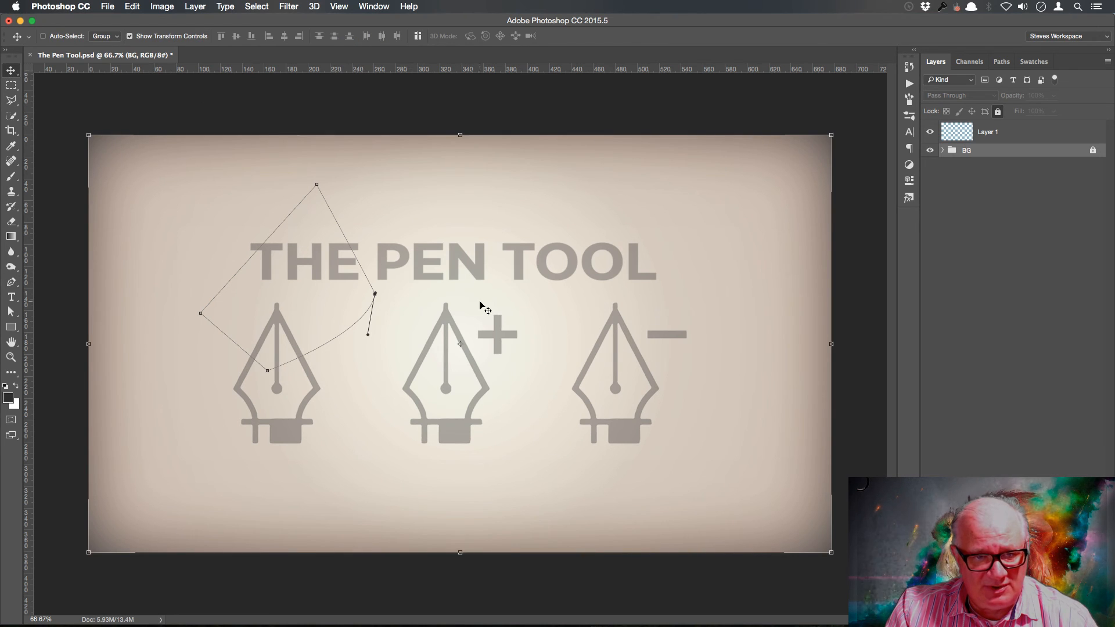
{"action": "left_click", "coordinate": [995, 197]}
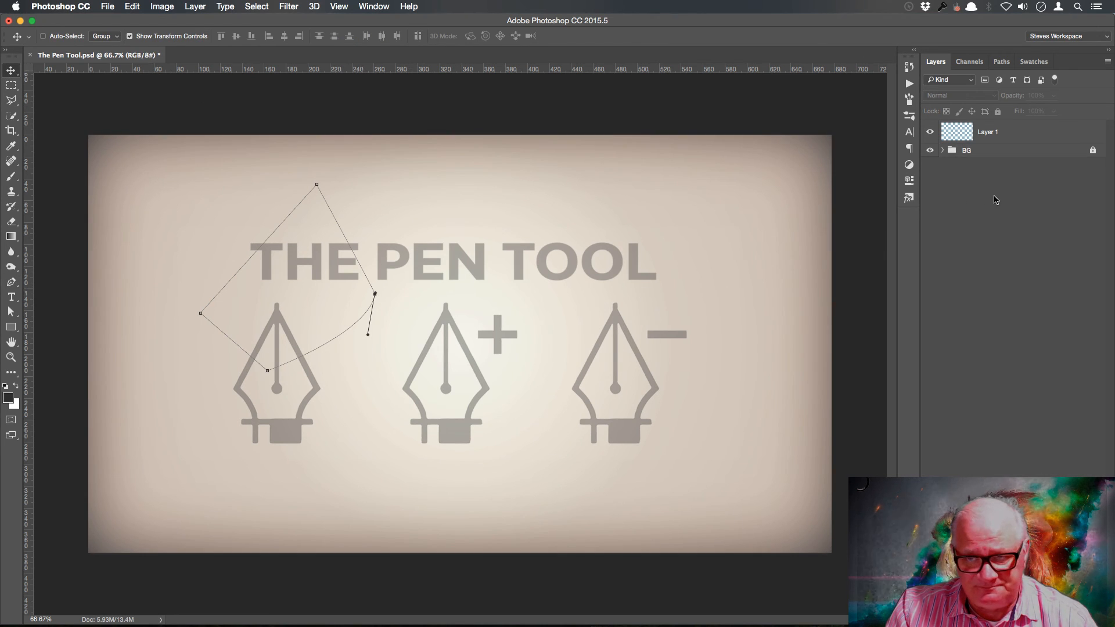
- With Layer 1 active, move the path's top anchor down and left using the Pen tool, and delete its rightmost curved anchor
{"action": "left_click", "coordinate": [996, 152]}
{"action": "left_click", "coordinate": [1024, 270]}
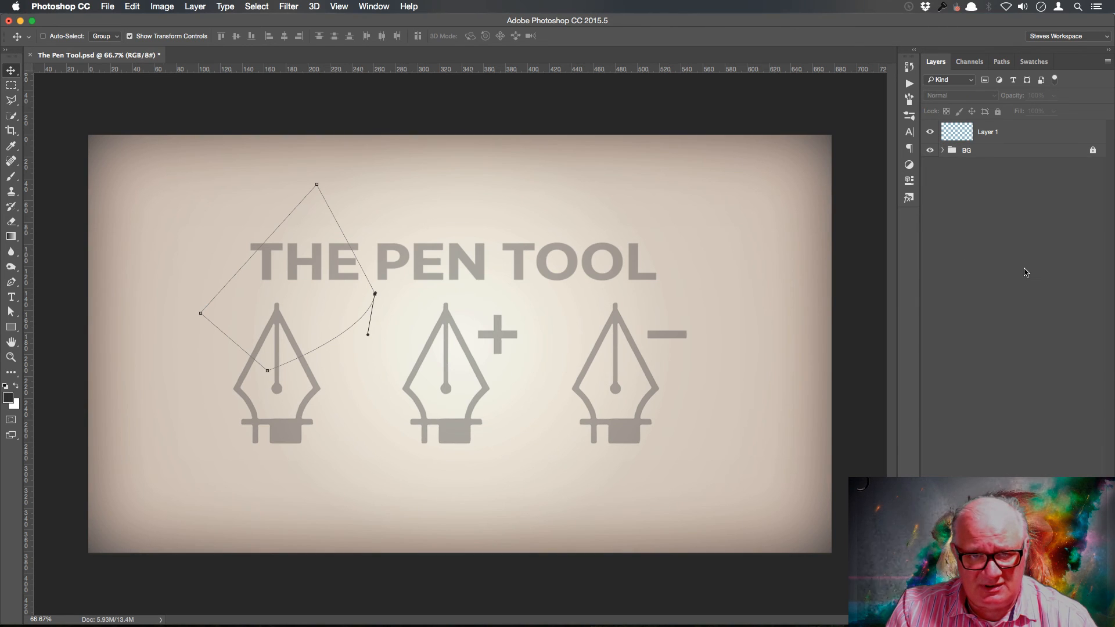
{"action": "left_click", "coordinate": [1011, 138]}
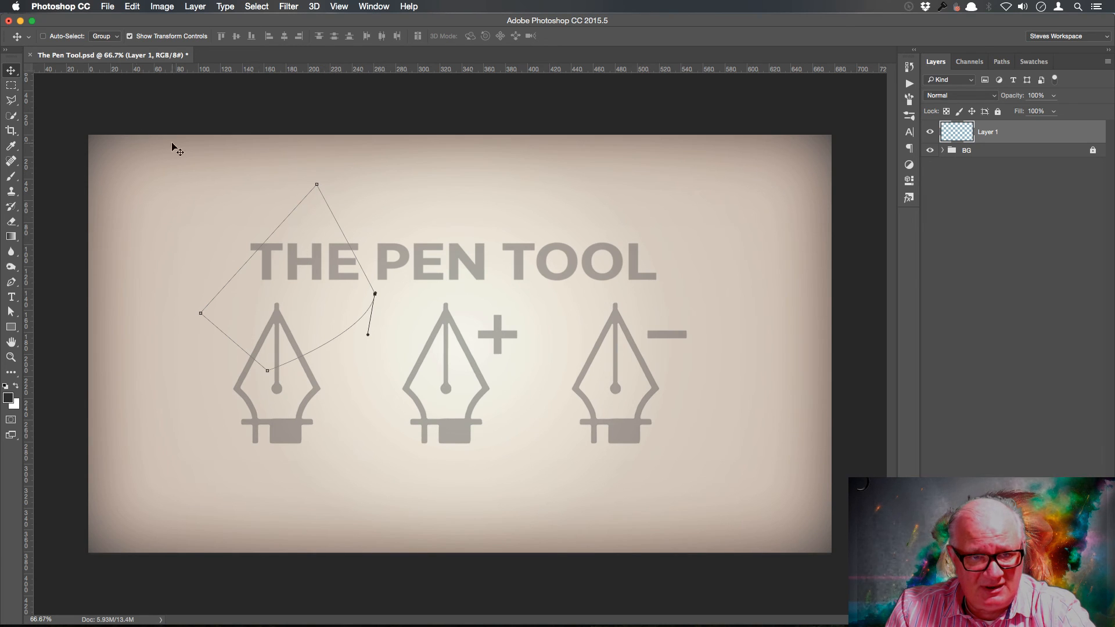
{"action": "left_click", "coordinate": [10, 283]}
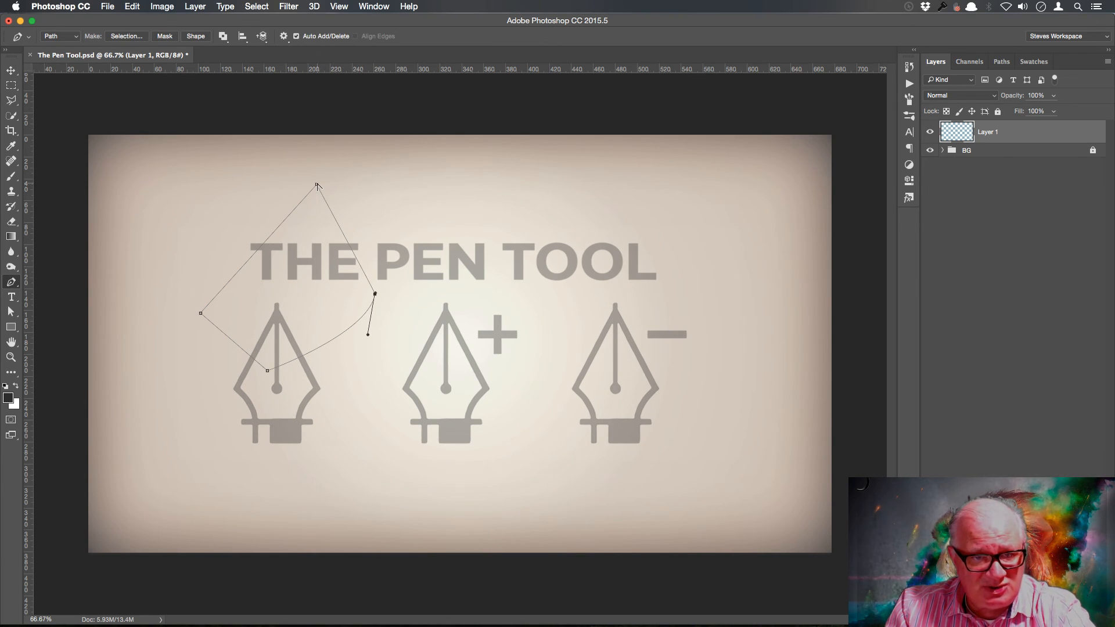
{"action": "left_click_drag", "start_coordinate": [317, 186], "coordinate": [300, 204]}
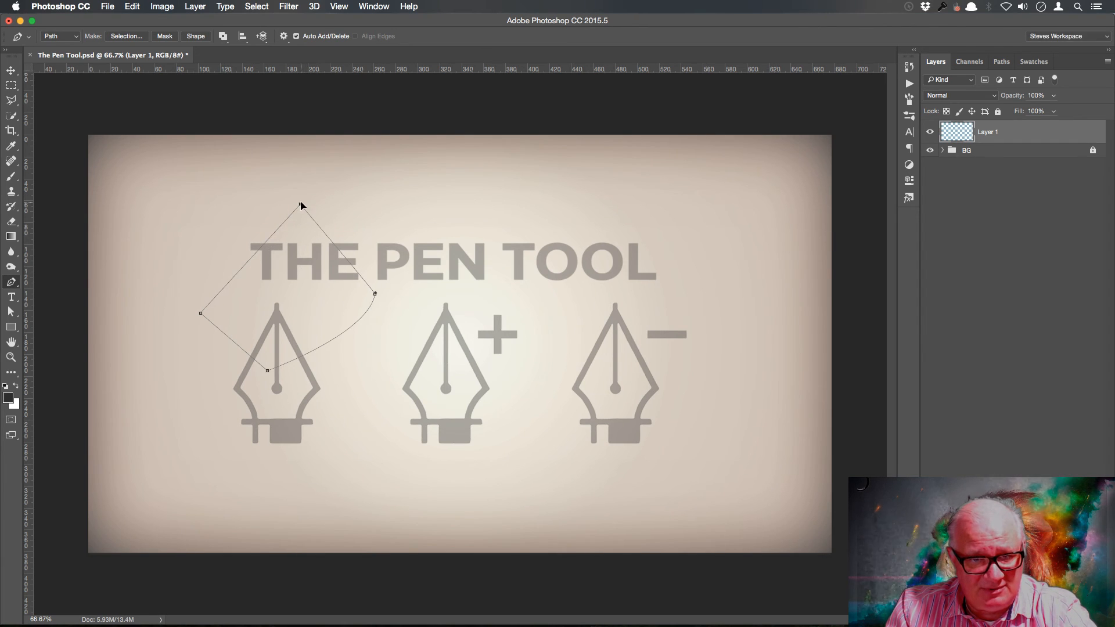
{"action": "left_click", "coordinate": [375, 293]}
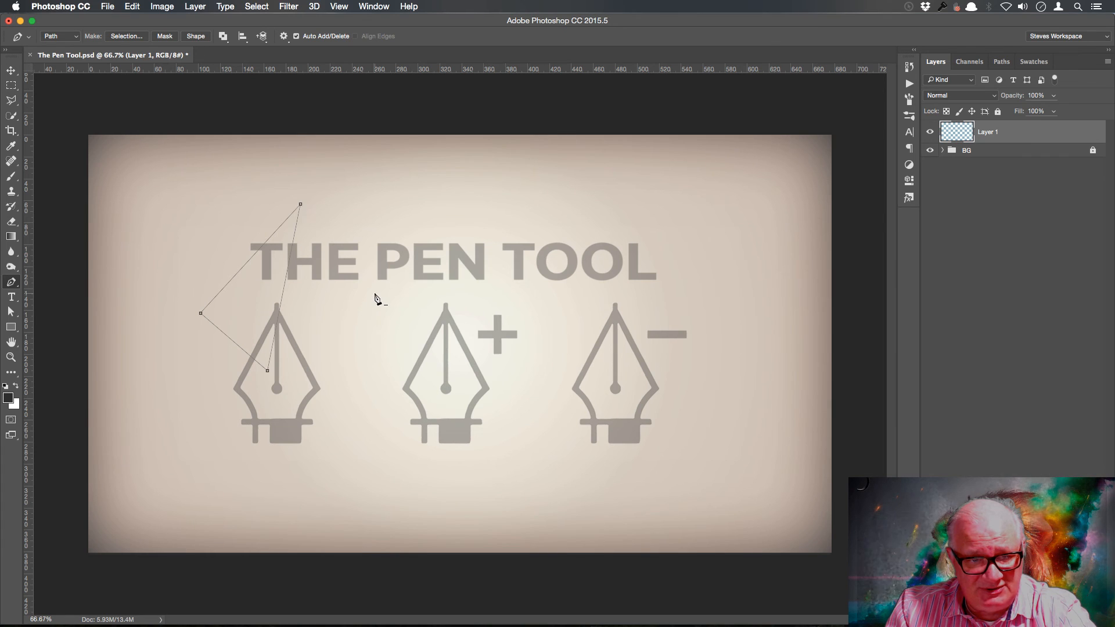
- Add an anchor on the triangle's right side, pull it outward and convert it to a corner point
{"action": "left_click", "coordinate": [284, 282]}
{"action": "left_click_drag", "start_coordinate": [285, 284], "coordinate": [356, 300]}
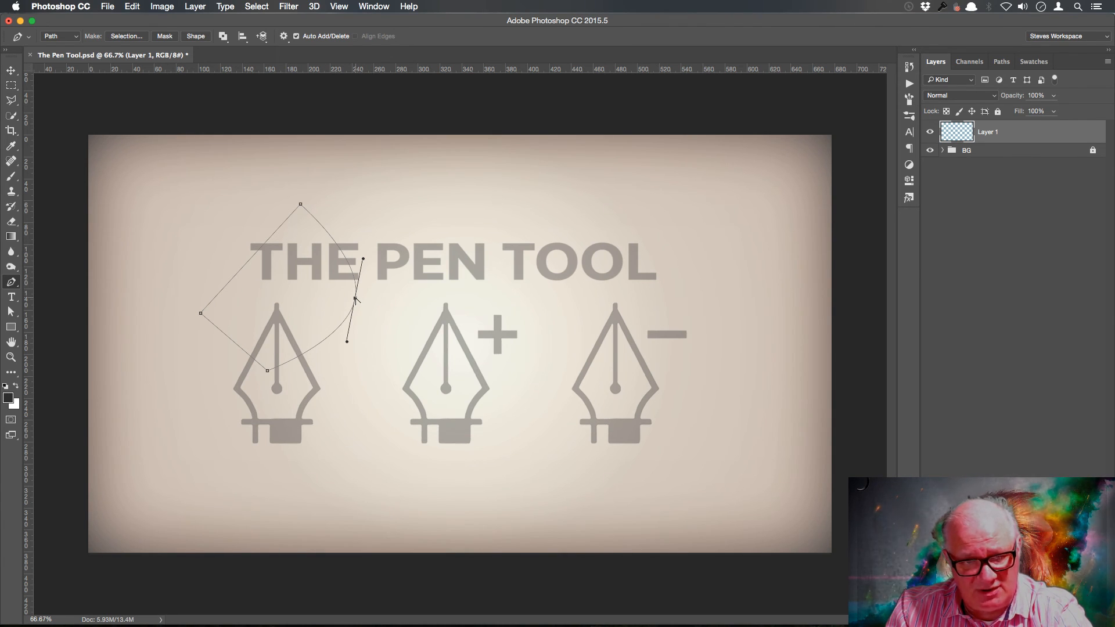
{"action": "left_click", "coordinate": [355, 299], "text": "alt"}
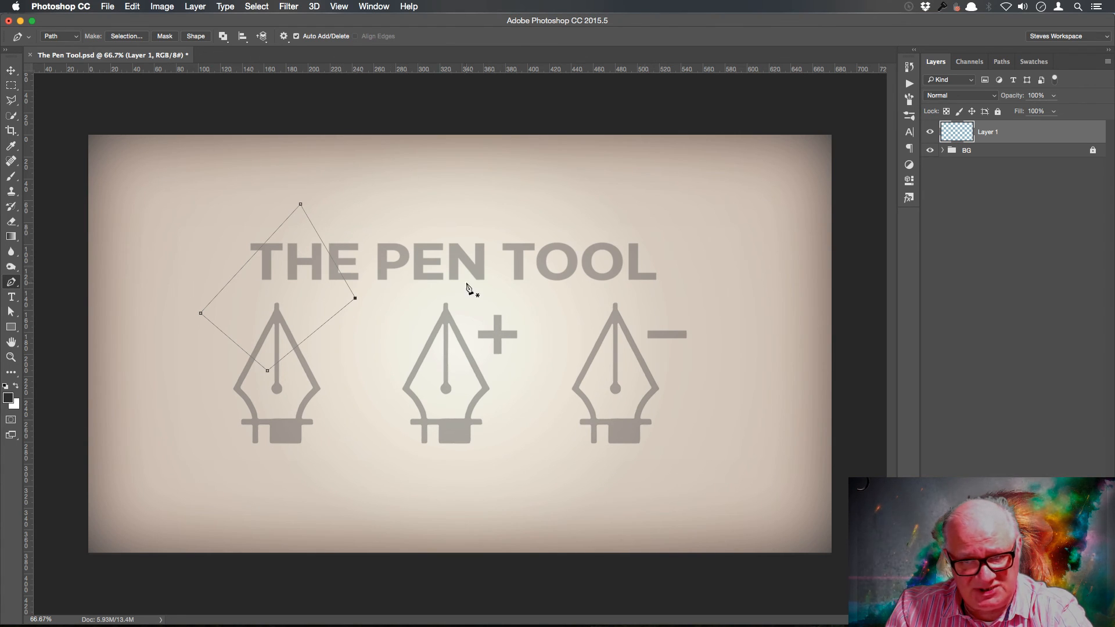
- Save the work path as a permanent path named with the owner's first name followed by "Path"
{"action": "left_click", "coordinate": [1002, 61]}
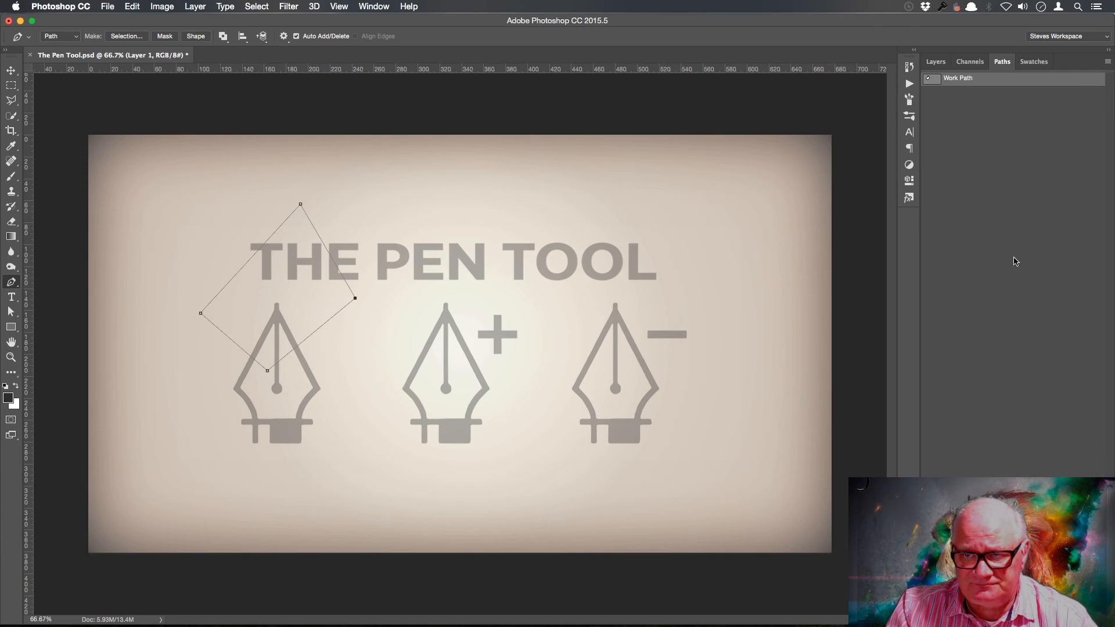
{"action": "double_click", "coordinate": [968, 79]}
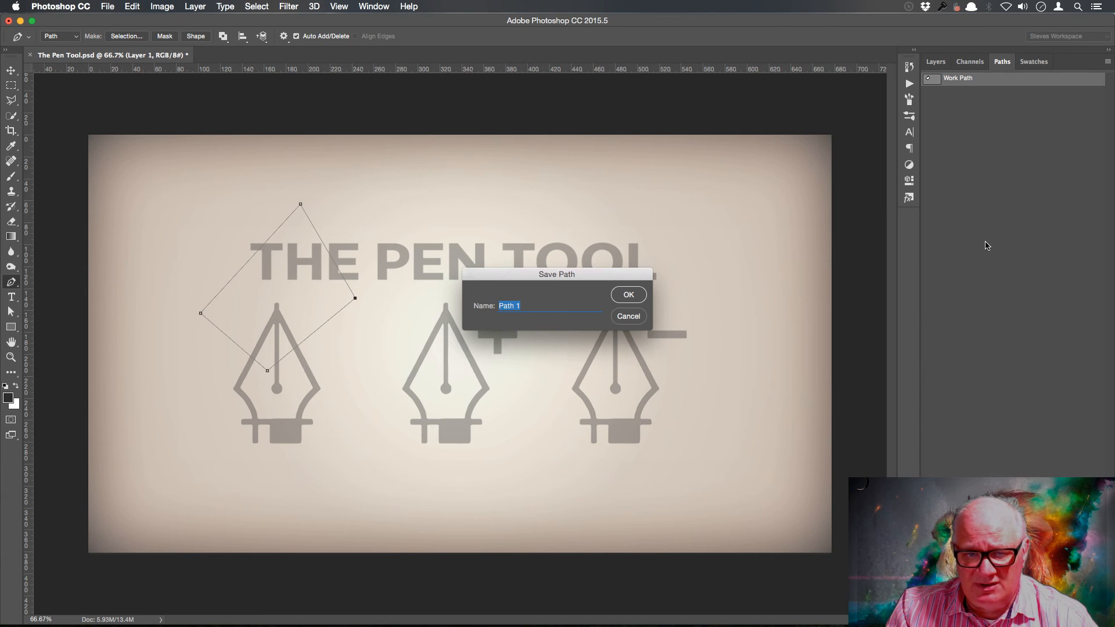
{"action": "type", "text": "Steves Path"}
{"action": "key", "text": "Return"}
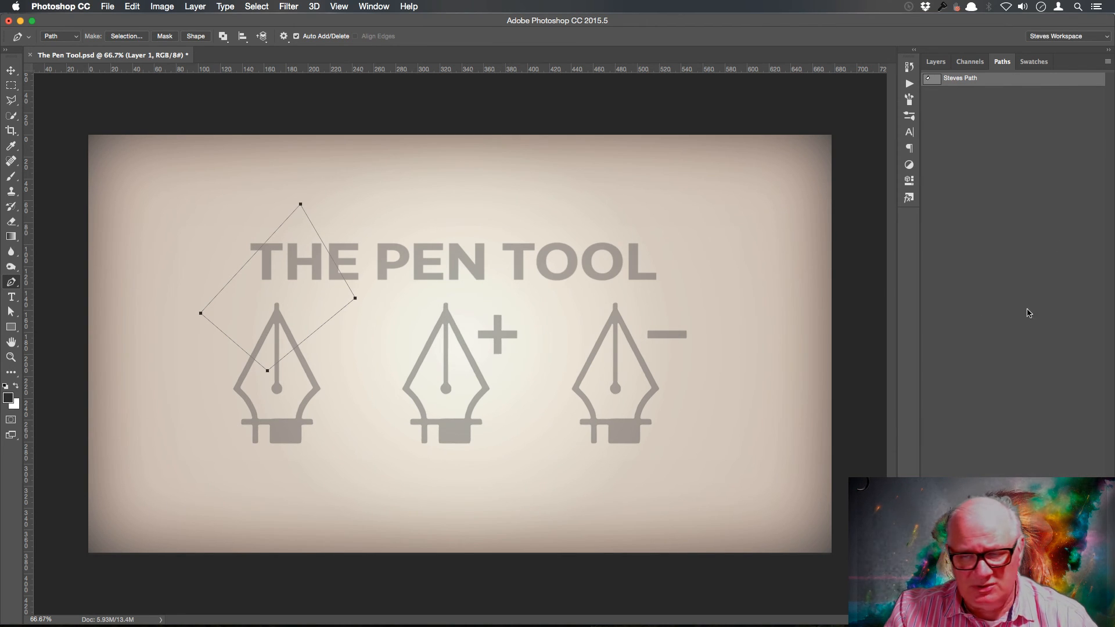
- Turn the path into a new anti-aliased selection feathered 1 pixel, fill it with the dark foreground color on Layer 1 and deselect
{"action": "left_click", "coordinate": [938, 61]}
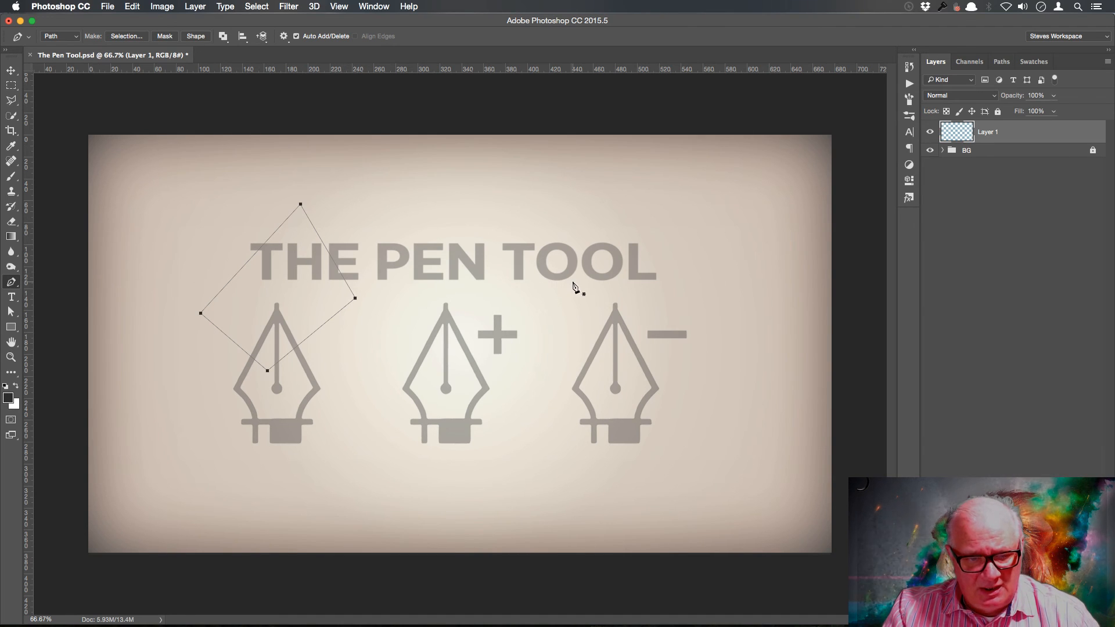
{"action": "right_click", "coordinate": [334, 262]}
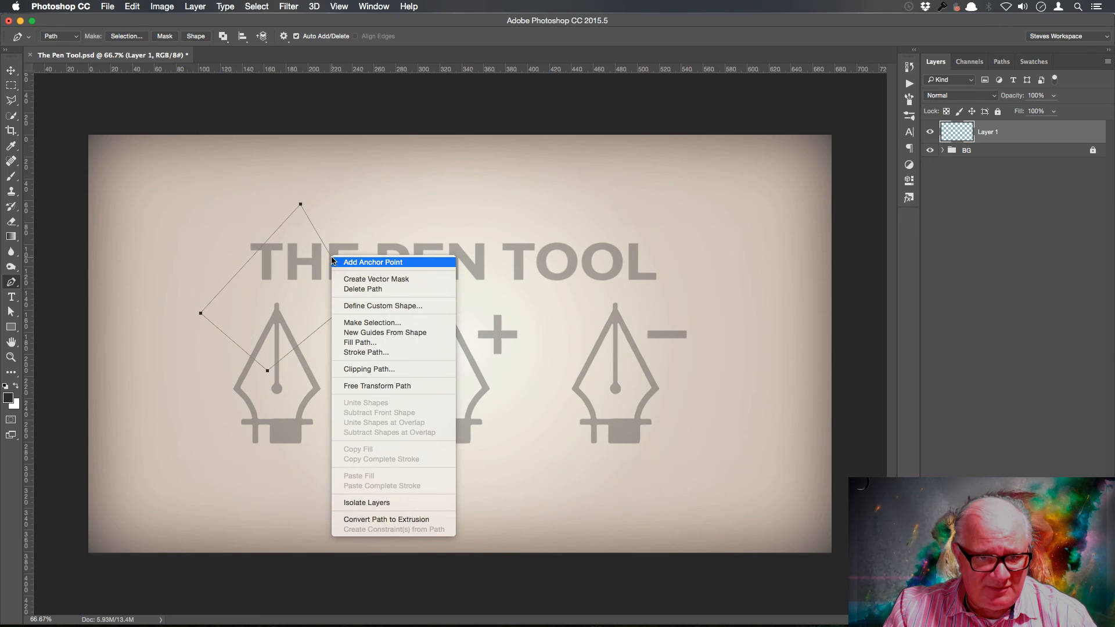
{"action": "left_click", "coordinate": [409, 323]}
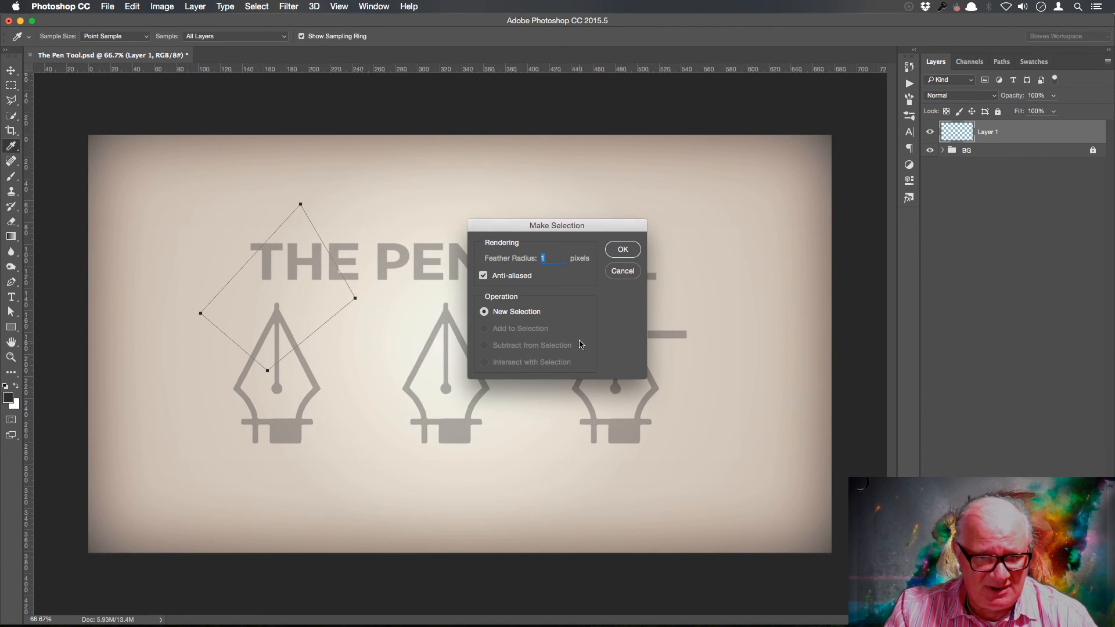
{"action": "left_click", "coordinate": [622, 249]}
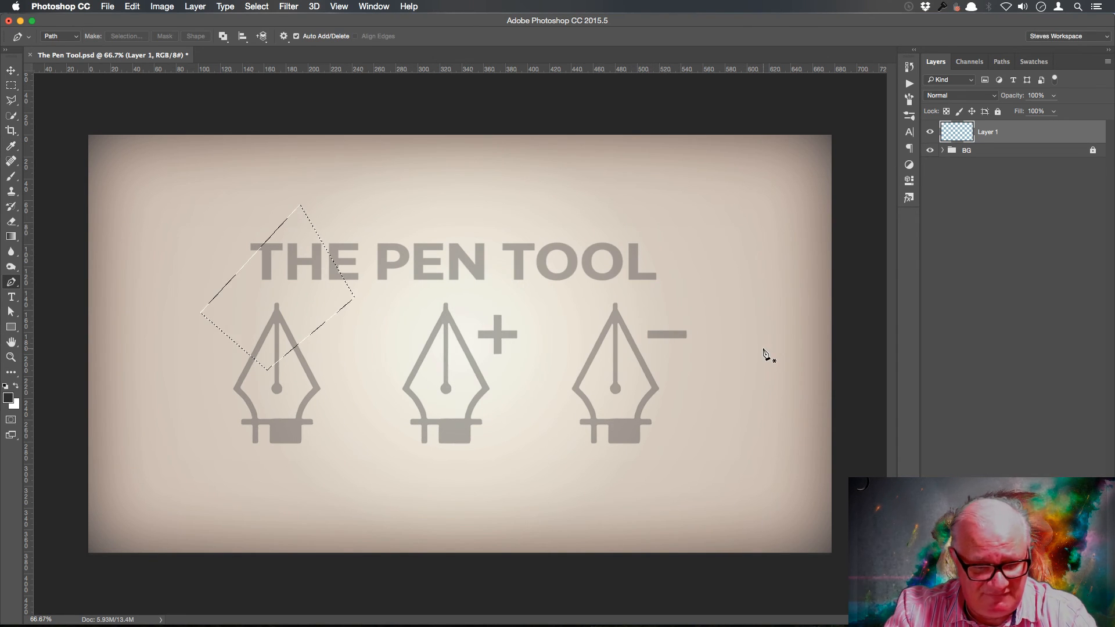
{"action": "key", "text": "alt+BackSpace"}
{"action": "key", "text": "super+d"}
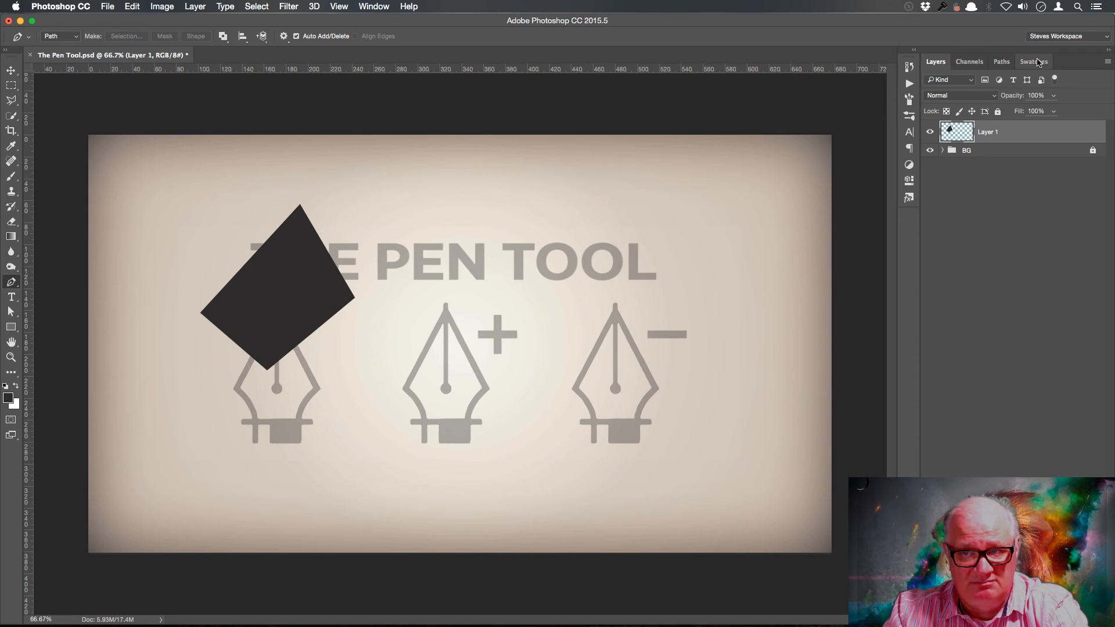
- Display the saved path, move the dark filled shape right over the word TOOL, and hide the path again
{"action": "left_click", "coordinate": [1001, 62]}
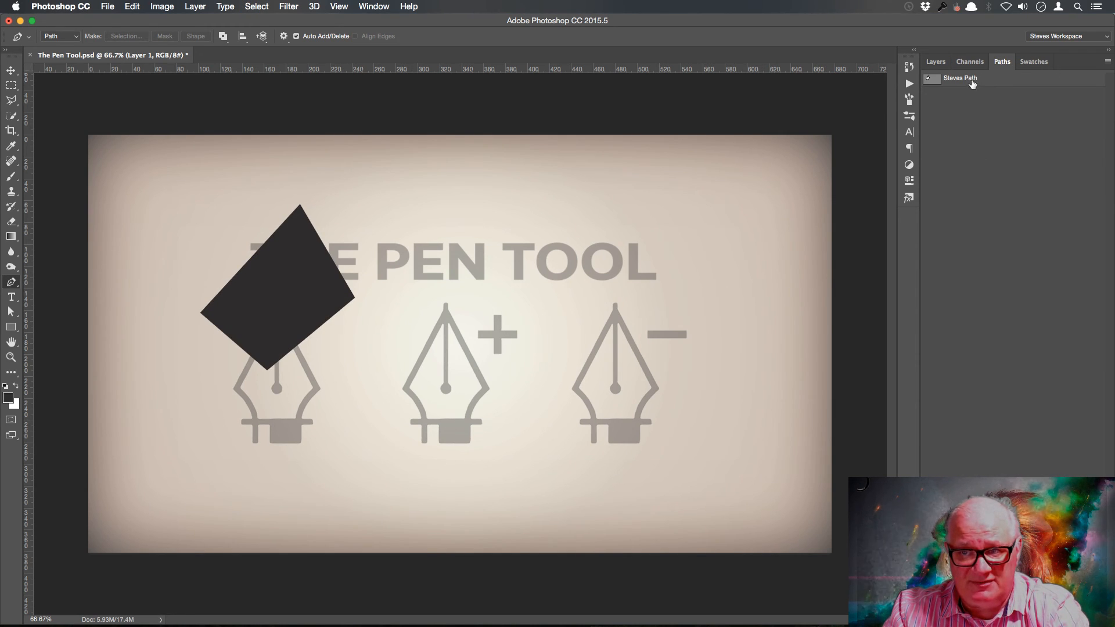
{"action": "left_click", "coordinate": [997, 79]}
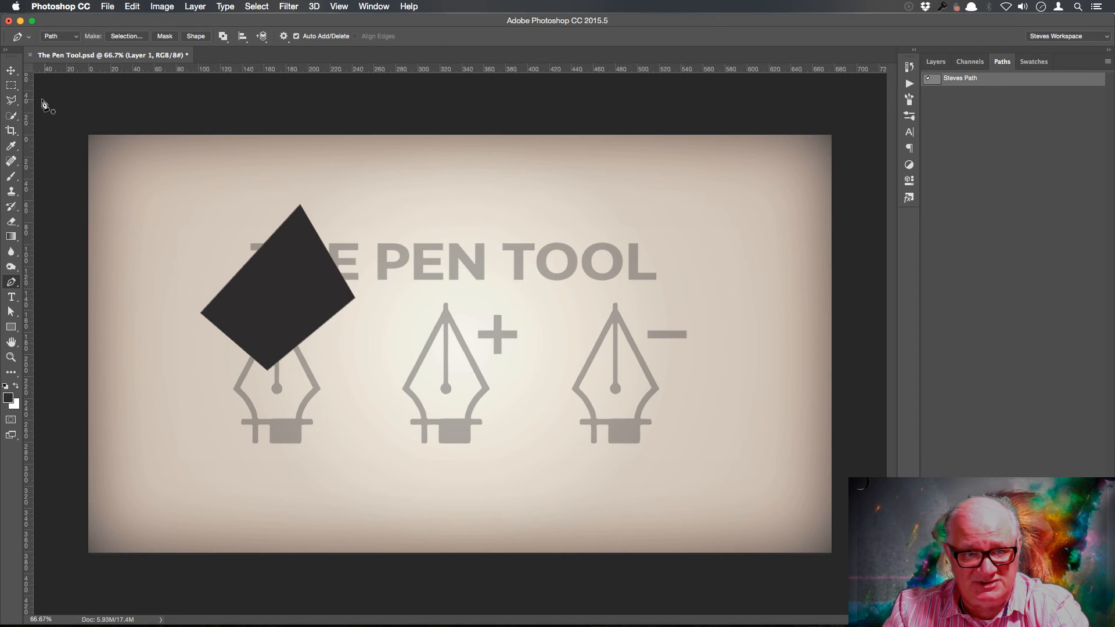
{"action": "left_click", "coordinate": [11, 71]}
{"action": "left_click_drag", "start_coordinate": [349, 316], "coordinate": [652, 295]}
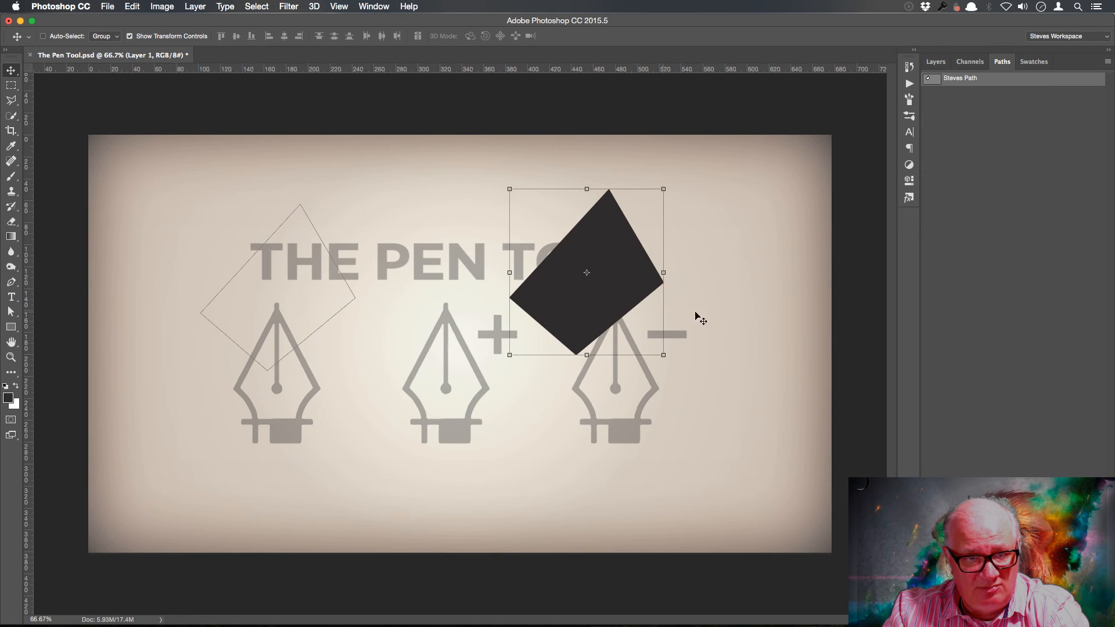
{"action": "left_click", "coordinate": [990, 179]}
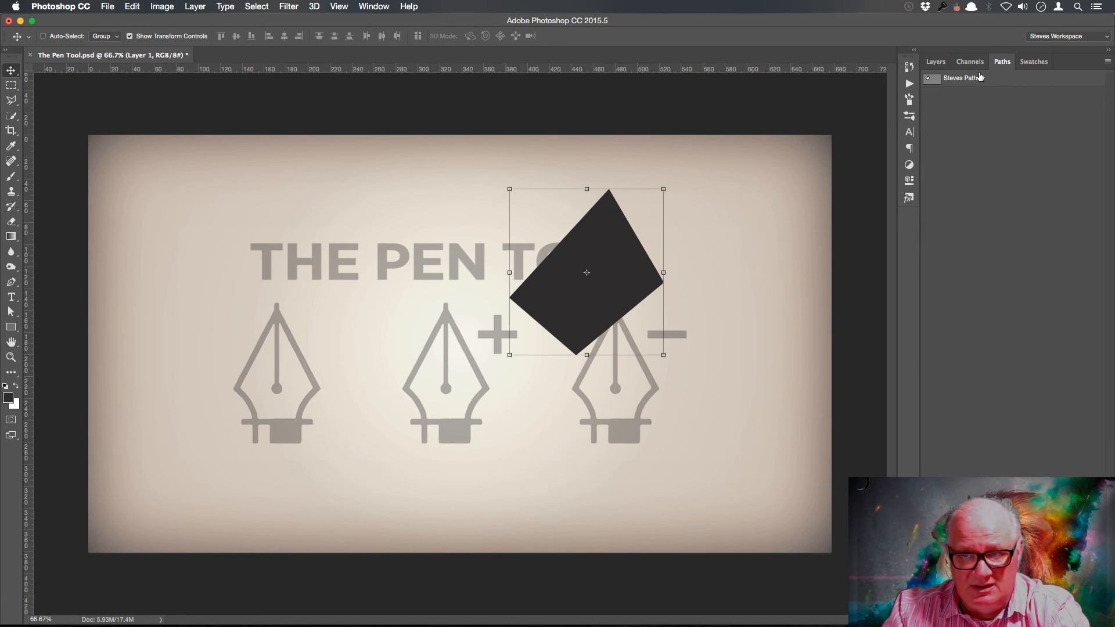
- Within the saved path, draw a second, smaller four-sided closed subpath against the upper-right side of the existing one
{"action": "left_click", "coordinate": [961, 79]}
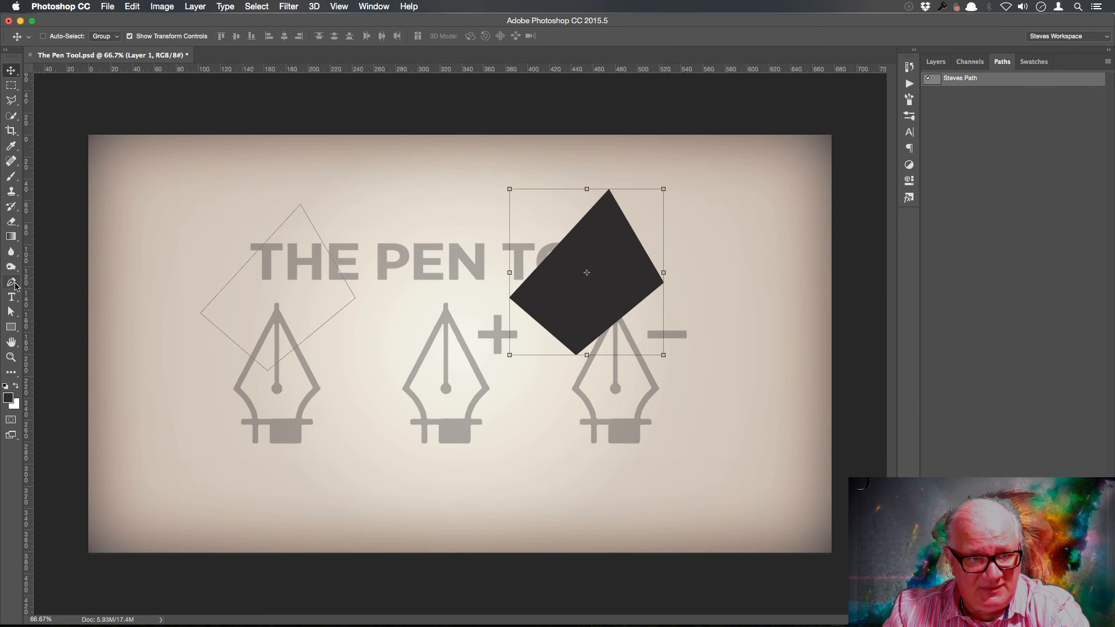
{"action": "left_click", "coordinate": [12, 282]}
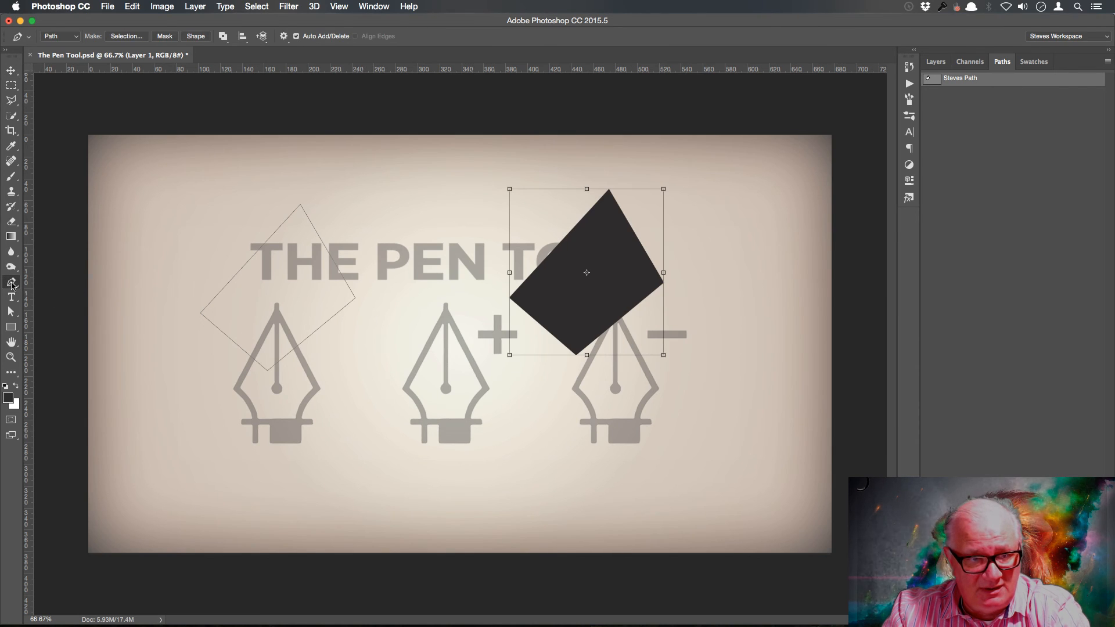
{"action": "left_click", "coordinate": [311, 223]}
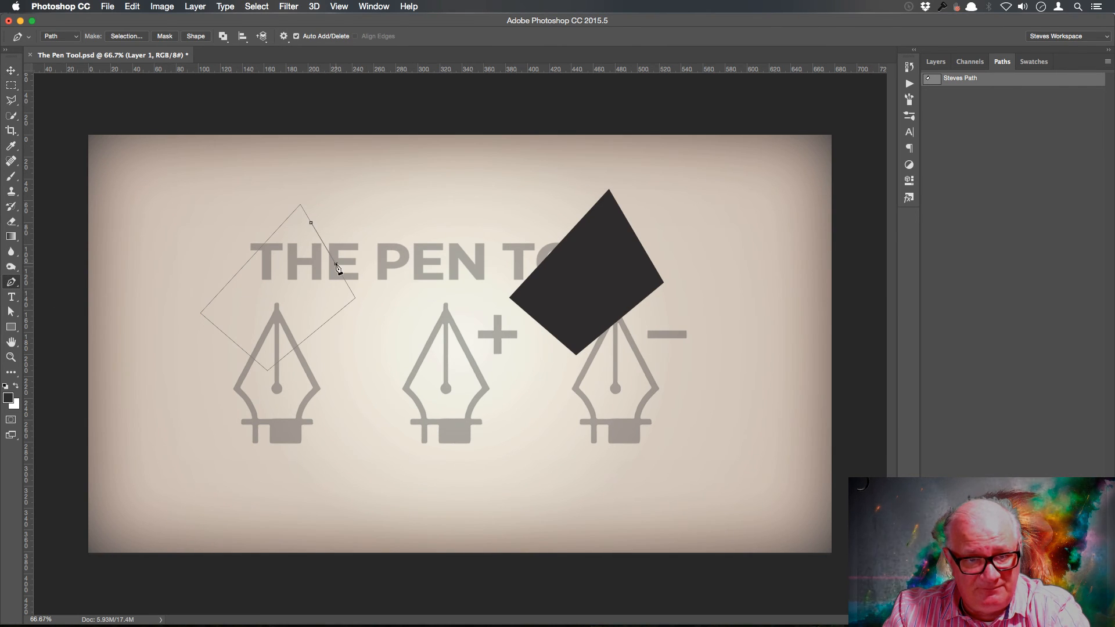
{"action": "left_click_drag", "start_coordinate": [336, 264], "coordinate": [354, 257]}
{"action": "left_click", "coordinate": [396, 217]}
{"action": "left_click", "coordinate": [339, 190]}
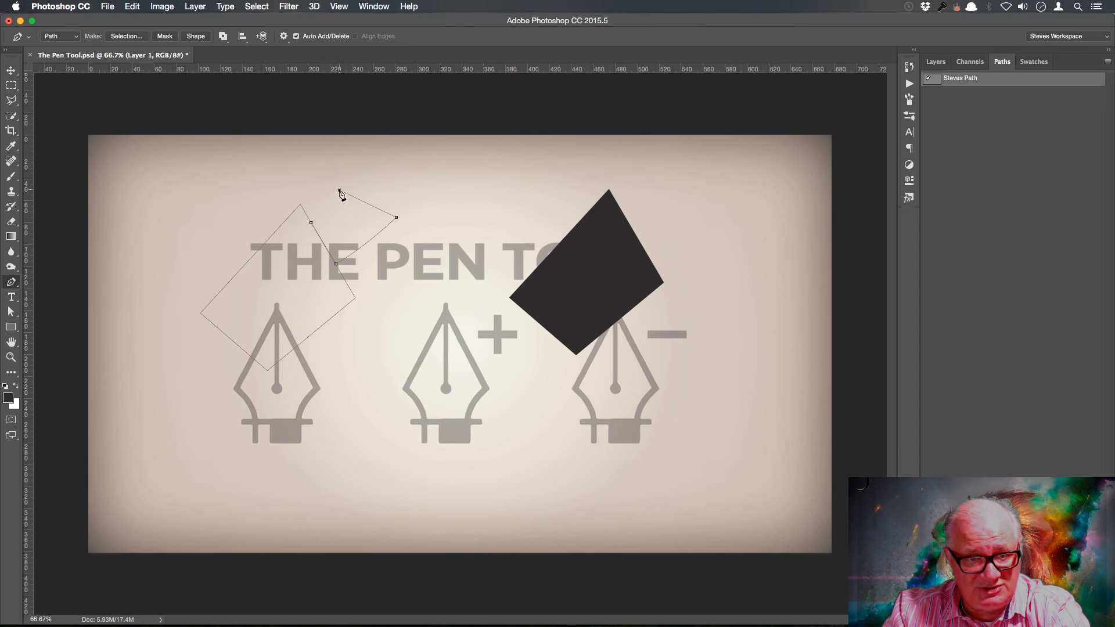
{"action": "left_click", "coordinate": [311, 223]}
{"action": "left_click", "coordinate": [11, 70]}
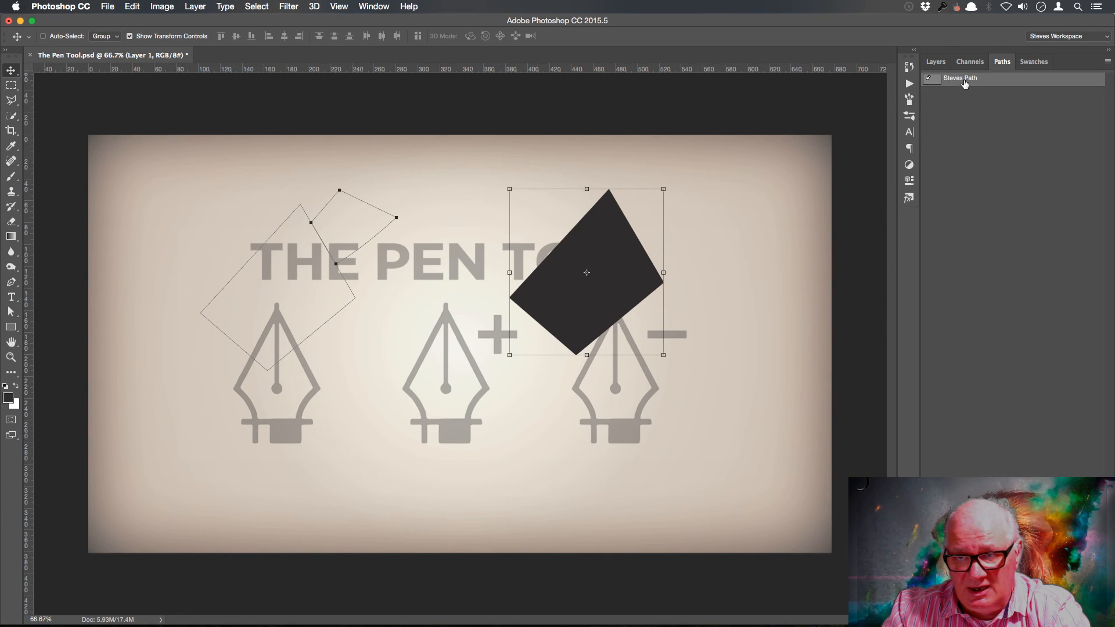
- Toggle the saved path's display off and on, and move its larger subpath down and slightly left with the Path Selection tool
{"action": "left_click", "coordinate": [979, 157]}
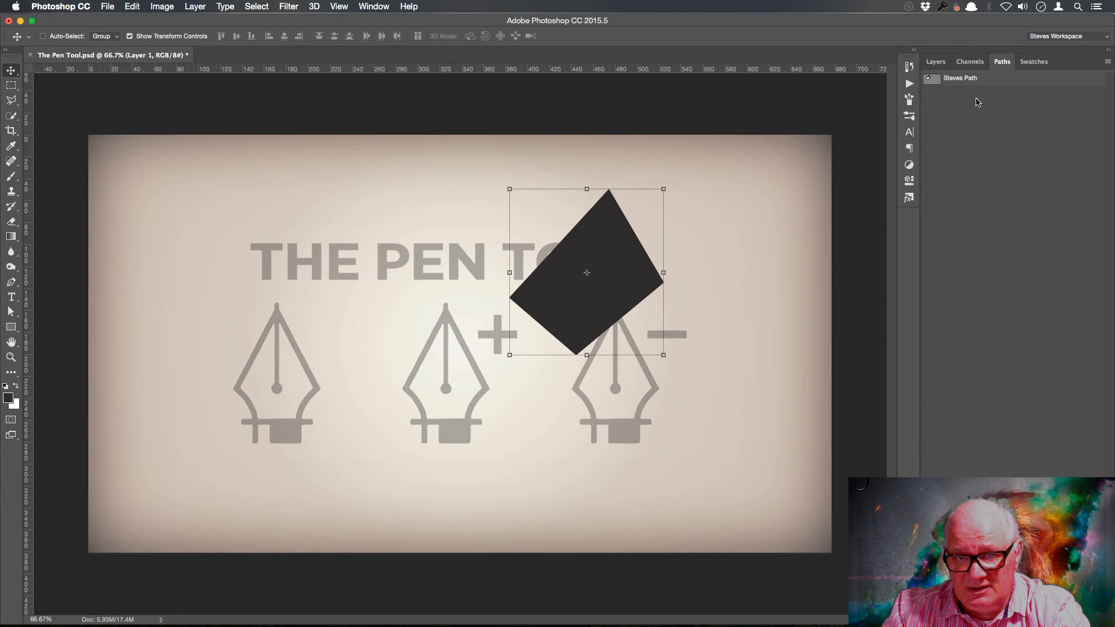
{"action": "left_click", "coordinate": [939, 82]}
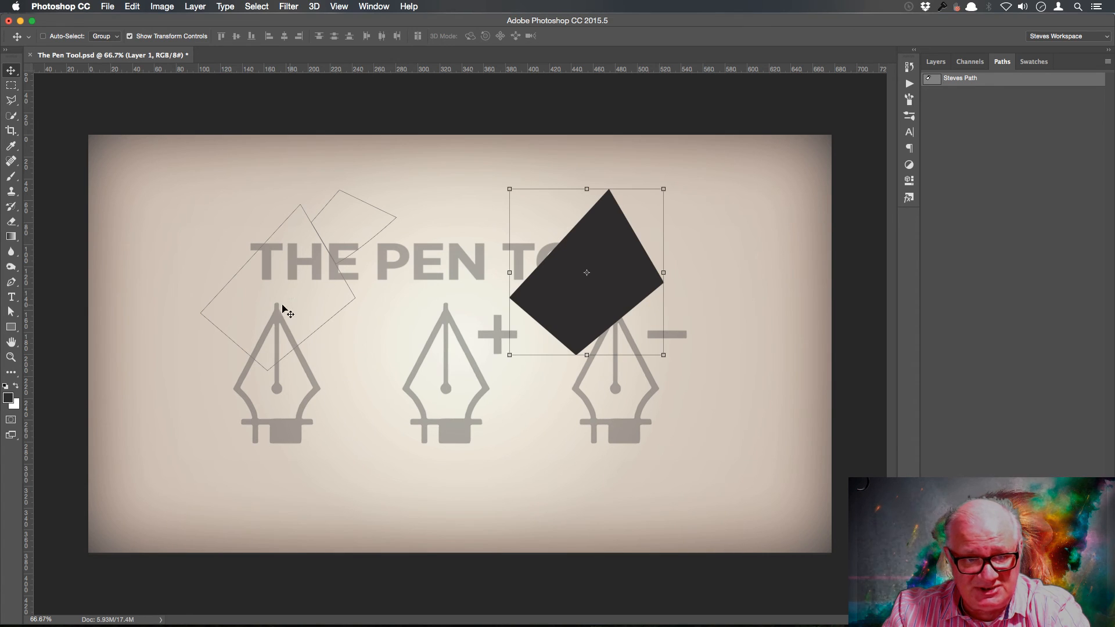
{"action": "left_click_drag", "start_coordinate": [12, 313], "coordinate": [73, 314]}
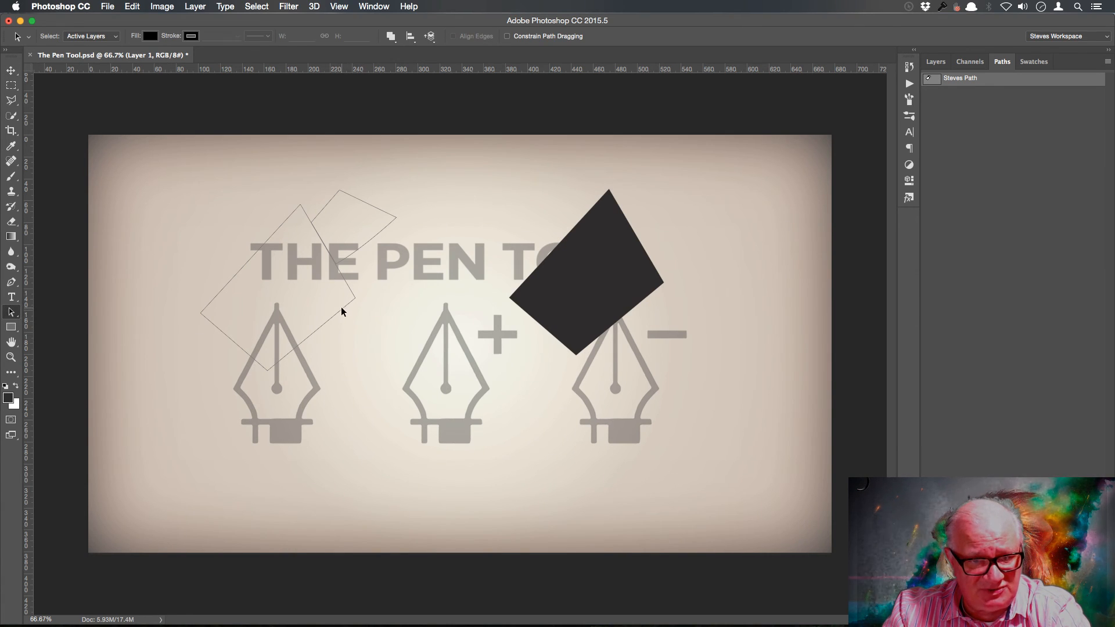
{"action": "left_click_drag", "start_coordinate": [341, 307], "coordinate": [329, 338]}
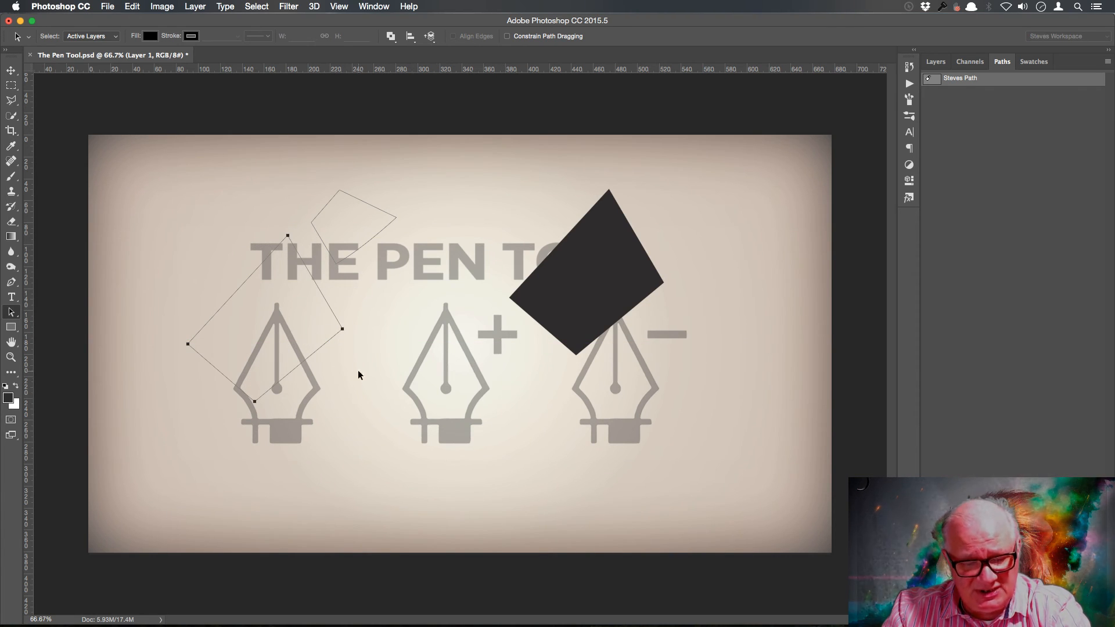
- Dismiss the path's context options and load both subpaths as a selection
{"action": "right_click", "coordinate": [311, 354]}
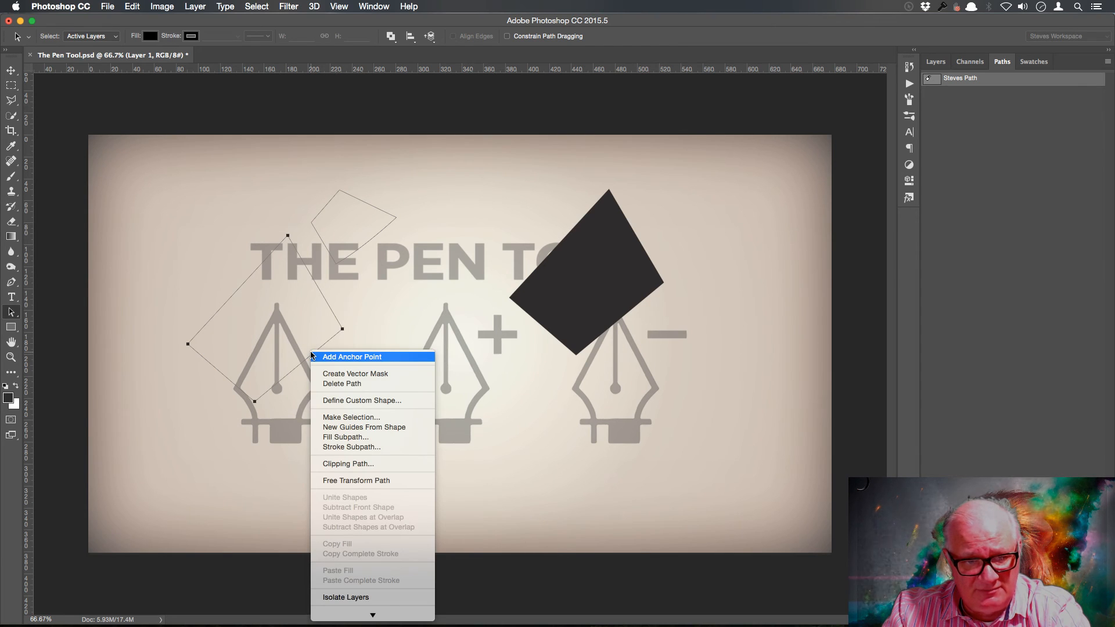
{"action": "left_click", "coordinate": [508, 122]}
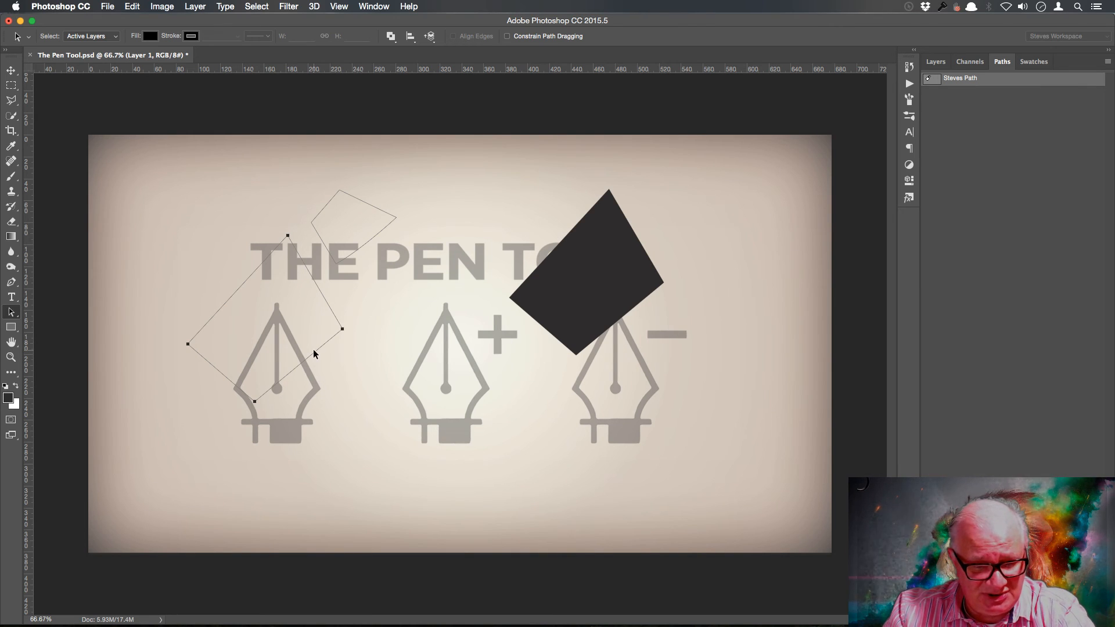
{"action": "key", "text": "super"}
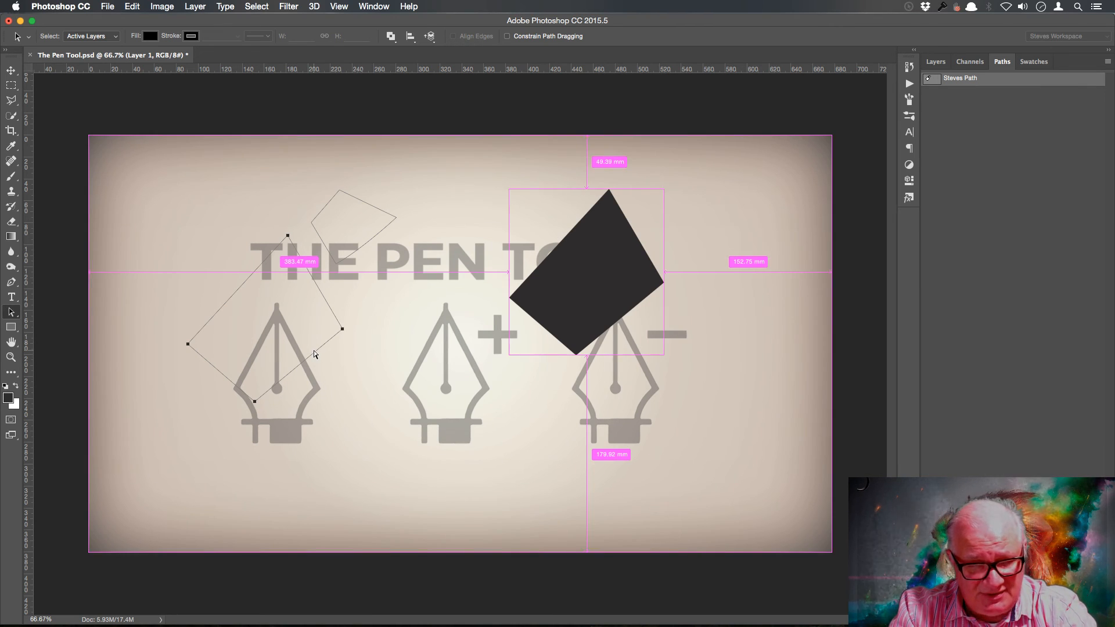
{"action": "key", "text": "super+Return"}
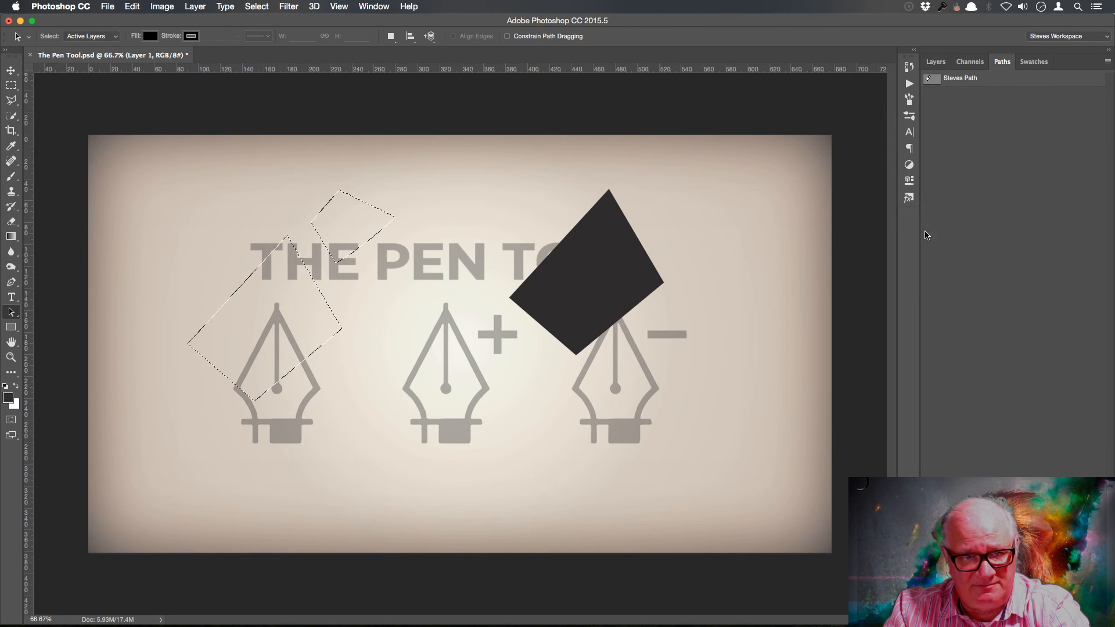
- Set the foreground color to a saturated pink and fill both selected path areas on Layer 1 with it
{"action": "left_click", "coordinate": [8, 398]}
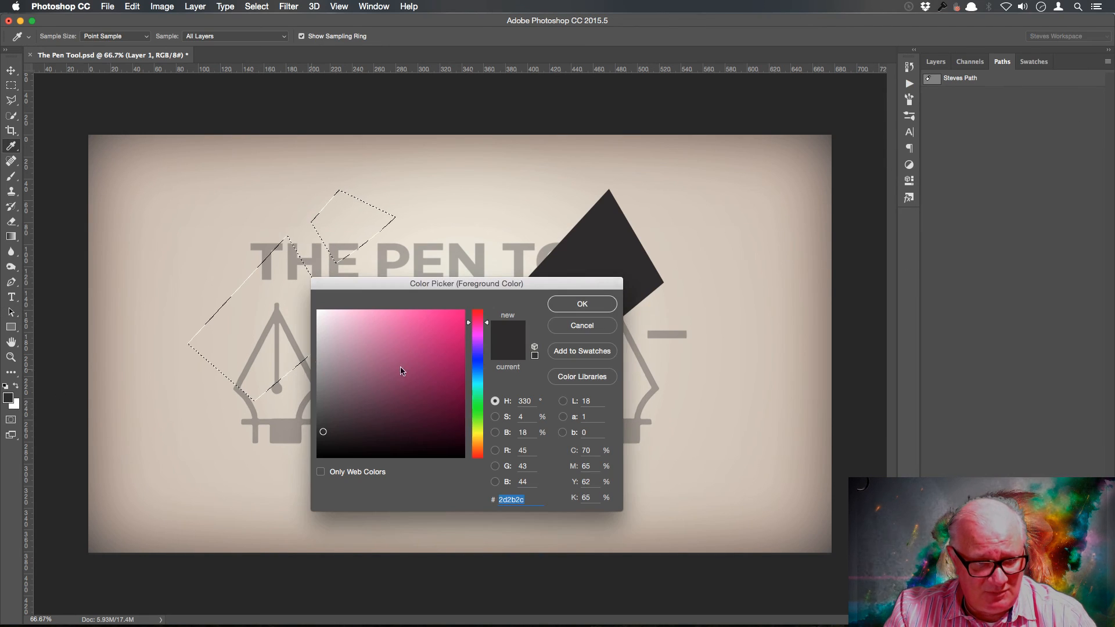
{"action": "left_click", "coordinate": [448, 349]}
{"action": "left_click", "coordinate": [582, 304]}
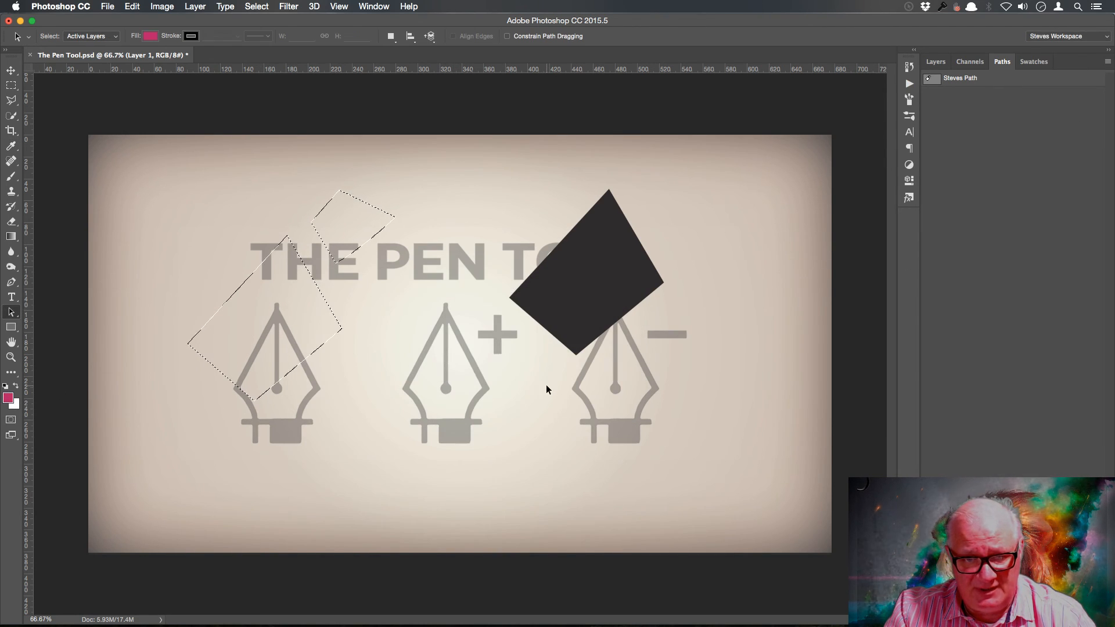
{"action": "key", "text": "alt+BackSpace"}
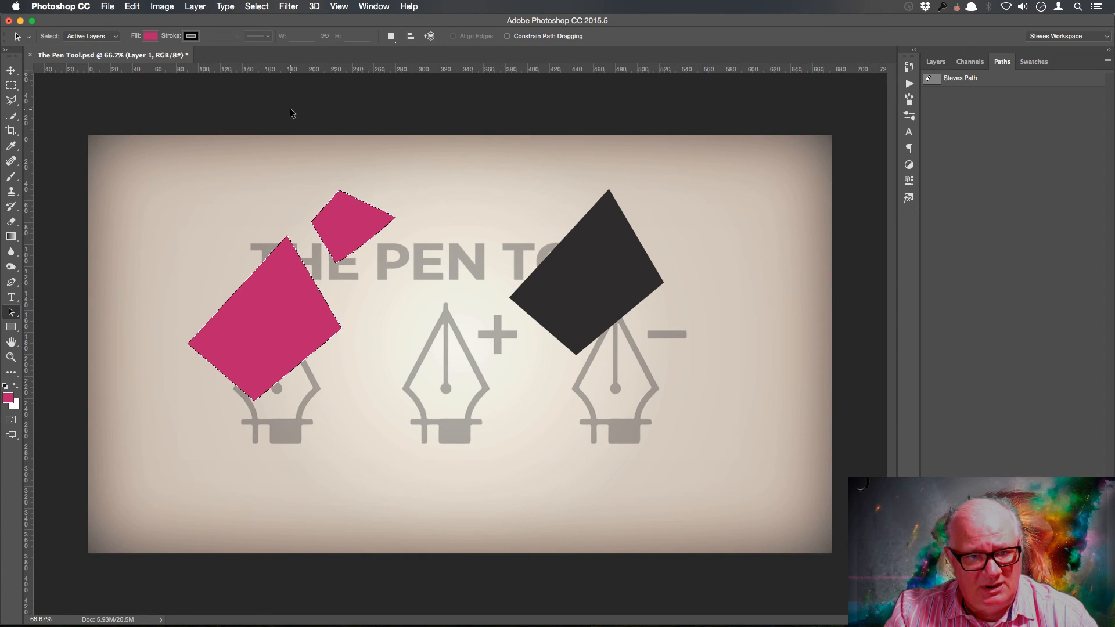
- Deselect the filled areas and move all of Layer 1's shapes slightly right and down with the Move tool
{"action": "left_click", "coordinate": [11, 71]}
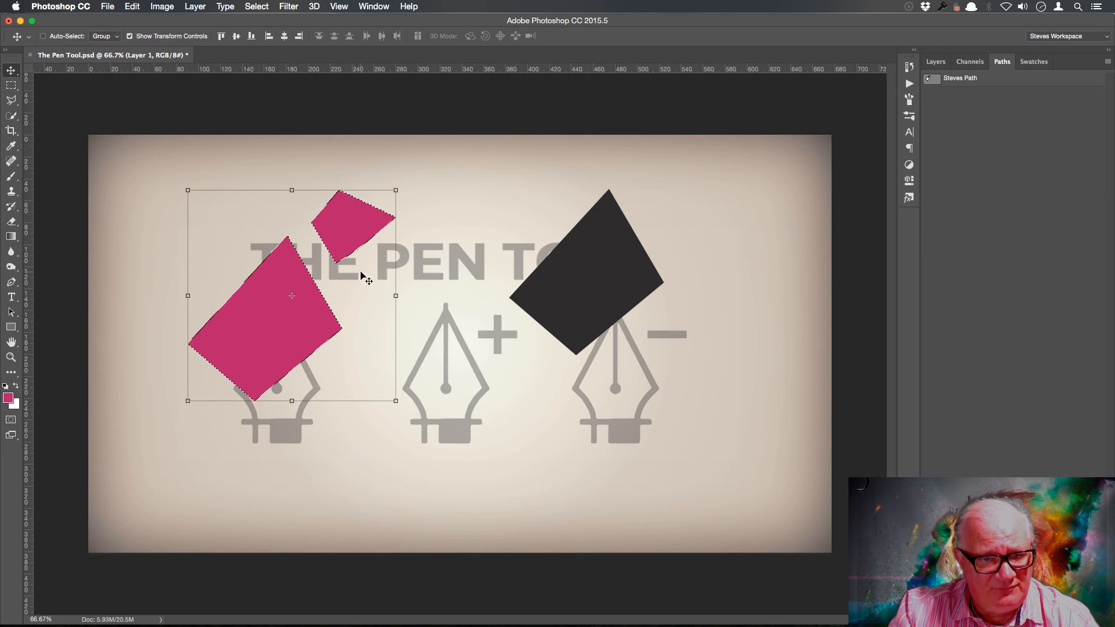
{"action": "key", "text": "super+d"}
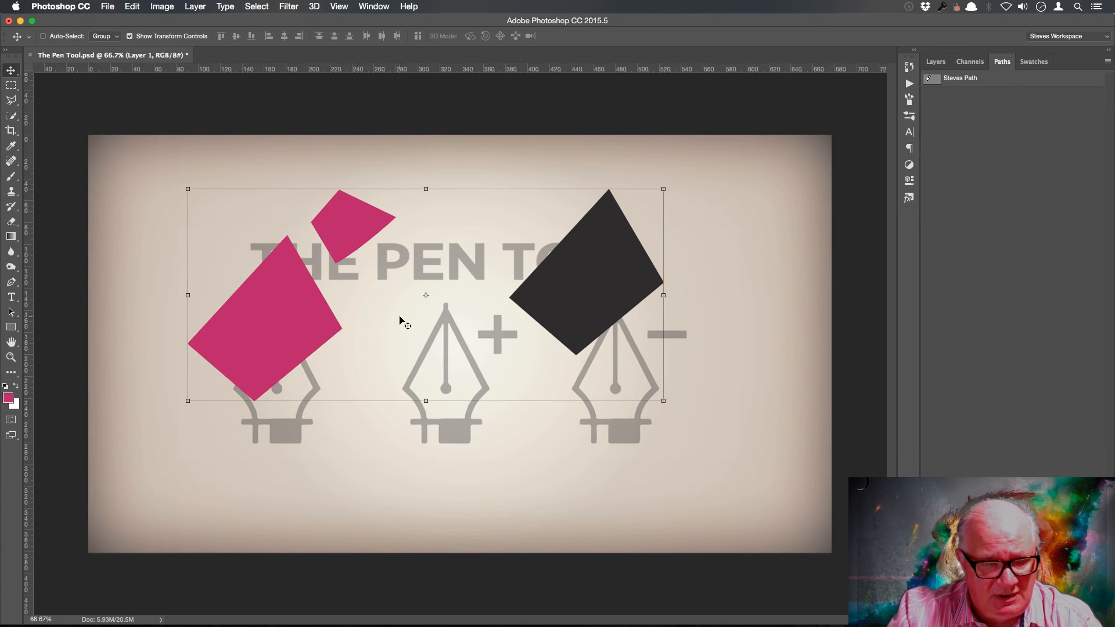
{"action": "left_click_drag", "start_coordinate": [363, 232], "coordinate": [388, 240]}
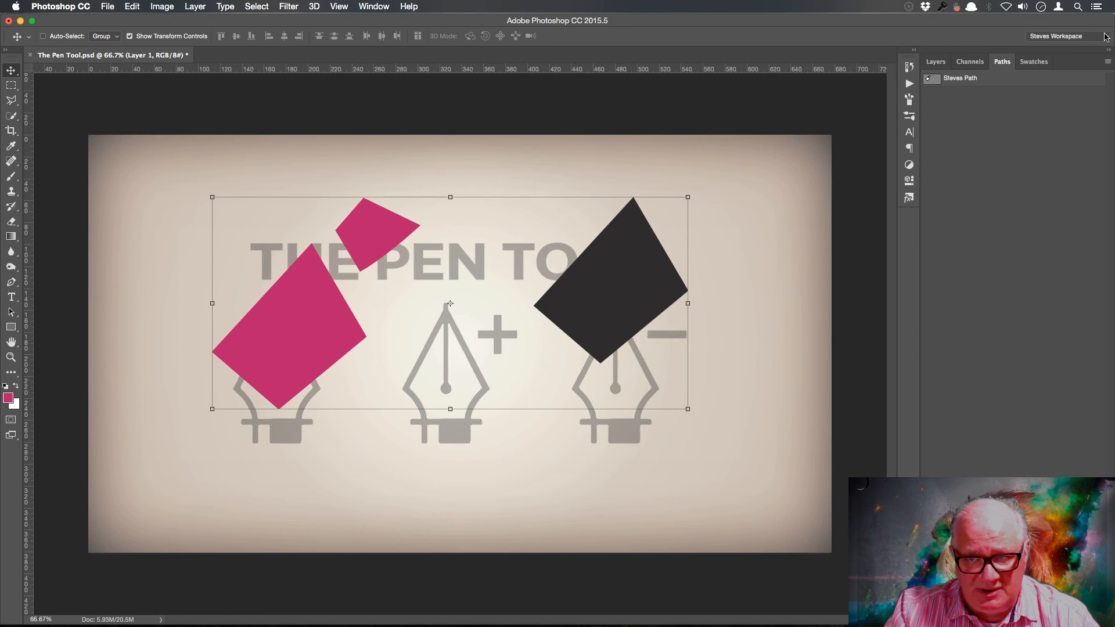
- Lasso the black shape on Layer 1 and send it to its own layer with Layer Via Cut
{"action": "left_click", "coordinate": [935, 62]}
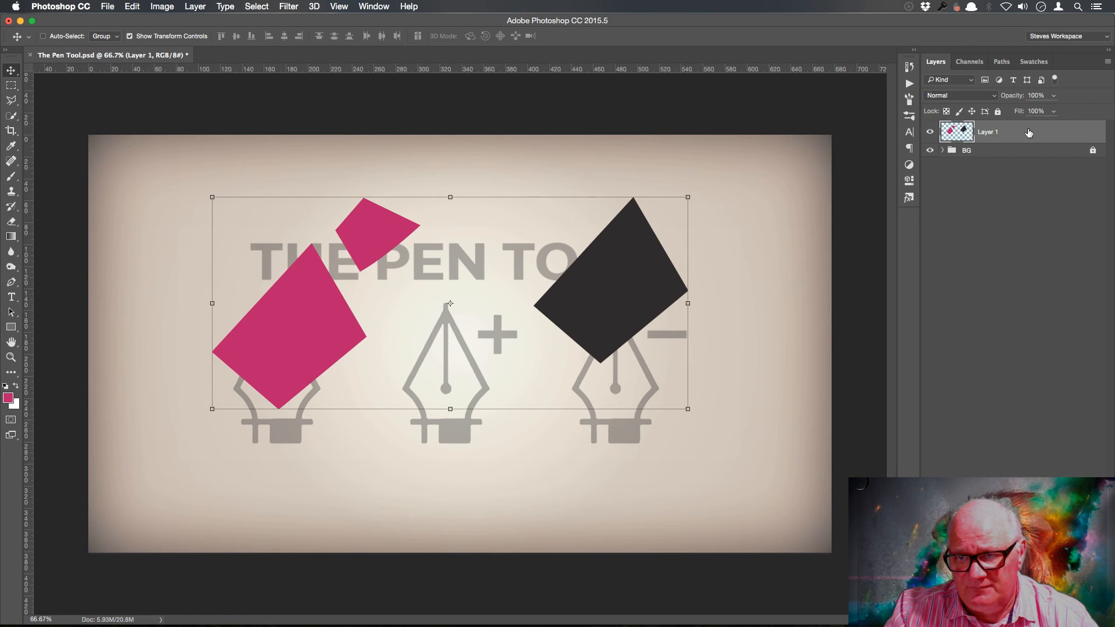
{"action": "left_click_drag", "start_coordinate": [11, 100], "coordinate": [90, 104]}
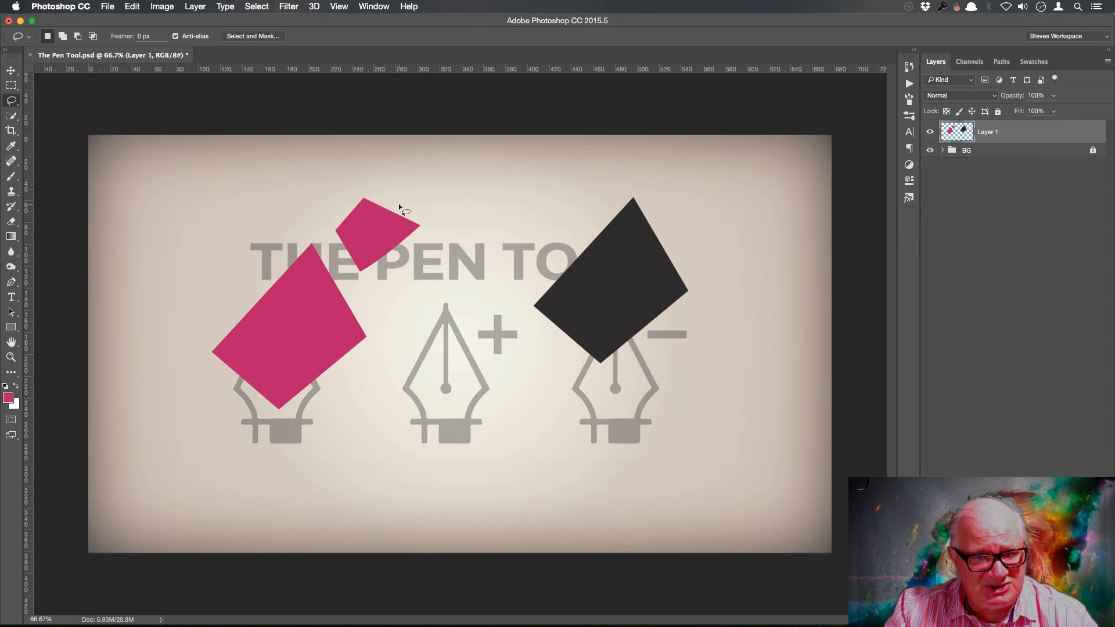
{"action": "mouse_move", "coordinate": [646, 178]}
{"action": "left_mouse_down"}
{"action": "mouse_move", "coordinate": [451, 291]}
{"action": "mouse_move", "coordinate": [477, 386]}
{"action": "mouse_move", "coordinate": [636, 402]}
{"action": "mouse_move", "coordinate": [747, 317]}
{"action": "mouse_move", "coordinate": [679, 144]}
{"action": "left_mouse_up"}
{"action": "left_click_drag", "start_coordinate": [612, 174], "coordinate": [614, 176]}
{"action": "right_click", "coordinate": [619, 280]}
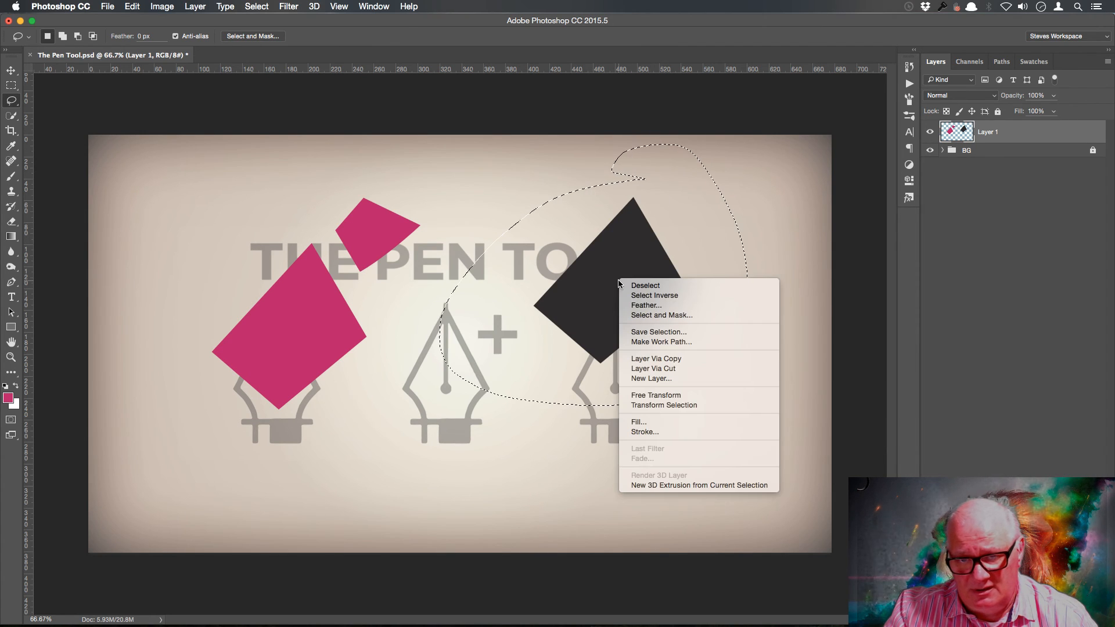
{"action": "left_click", "coordinate": [685, 368]}
- Toggle the visibility of the layer holding the black shape off and on to check its contents
{"action": "left_click", "coordinate": [929, 133]}
{"action": "left_click", "coordinate": [929, 132]}
{"action": "left_click", "coordinate": [930, 132]}
{"action": "left_click", "coordinate": [930, 133]}
{"action": "left_click", "coordinate": [930, 133]}
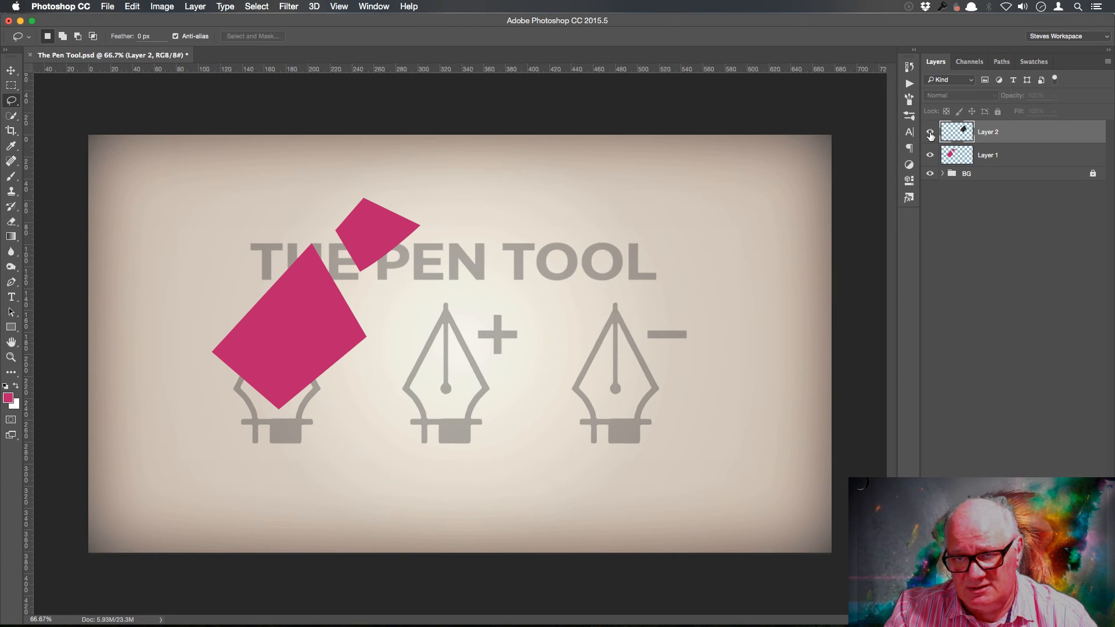
{"action": "left_click", "coordinate": [929, 133]}
- Lasso the smaller pink shape on Layer 1, delete it, and clear the selection
{"action": "left_click", "coordinate": [1029, 156]}
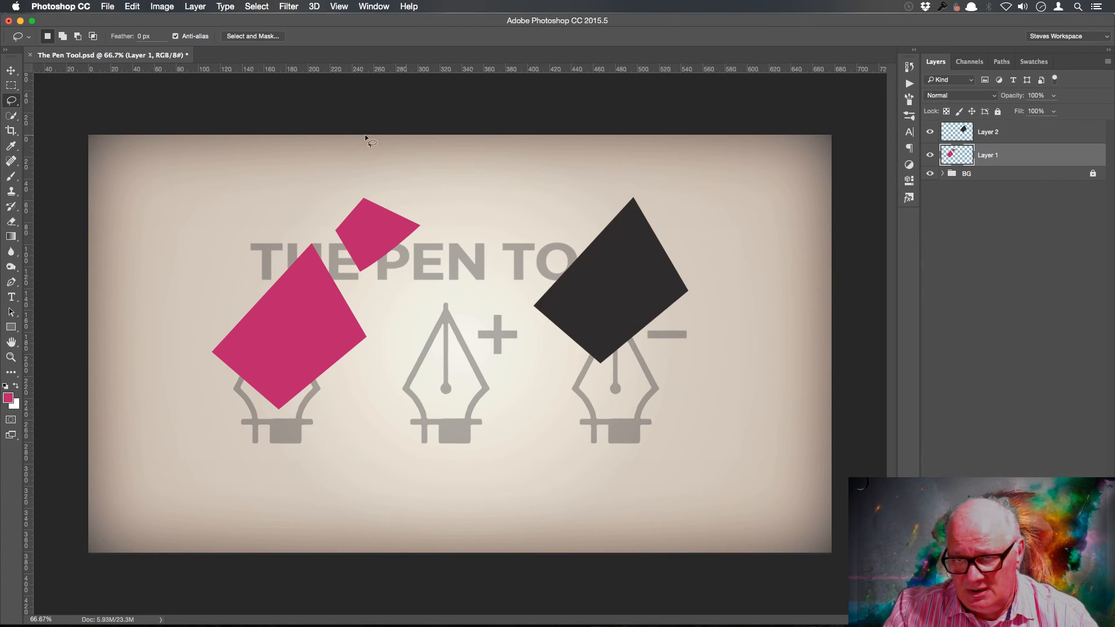
{"action": "left_click_drag", "start_coordinate": [381, 186], "coordinate": [360, 187]}
{"action": "mouse_move", "coordinate": [377, 289]}
{"action": "left_mouse_down"}
{"action": "mouse_move", "coordinate": [434, 246]}
{"action": "mouse_move", "coordinate": [427, 186]}
{"action": "mouse_move", "coordinate": [391, 182]}
{"action": "left_mouse_up"}
{"action": "key", "text": "Delete"}
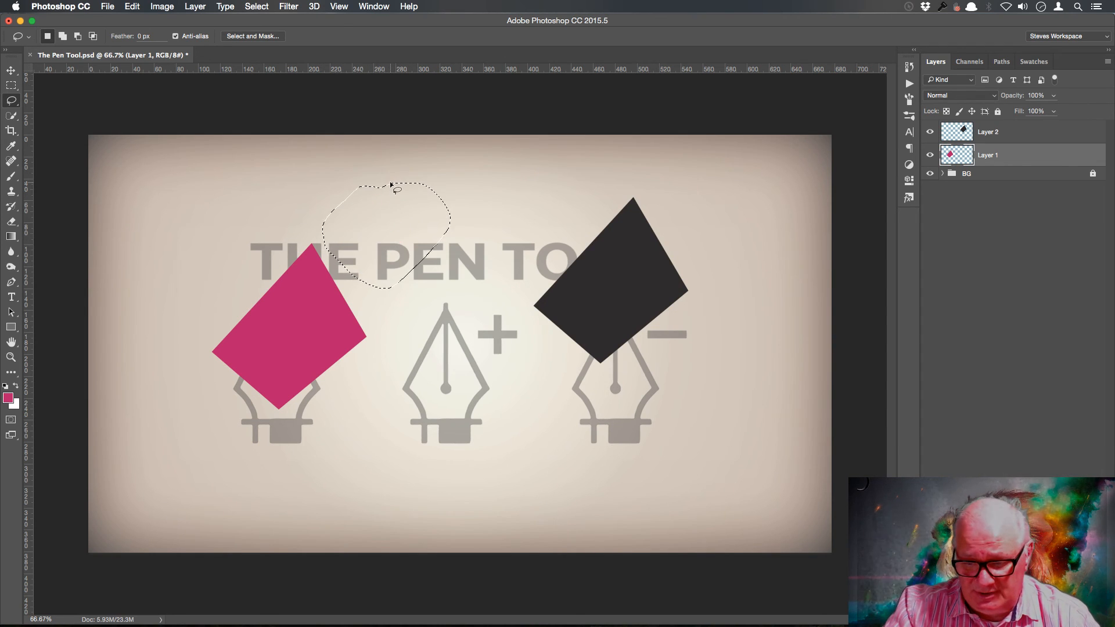
{"action": "key", "text": "super+d"}
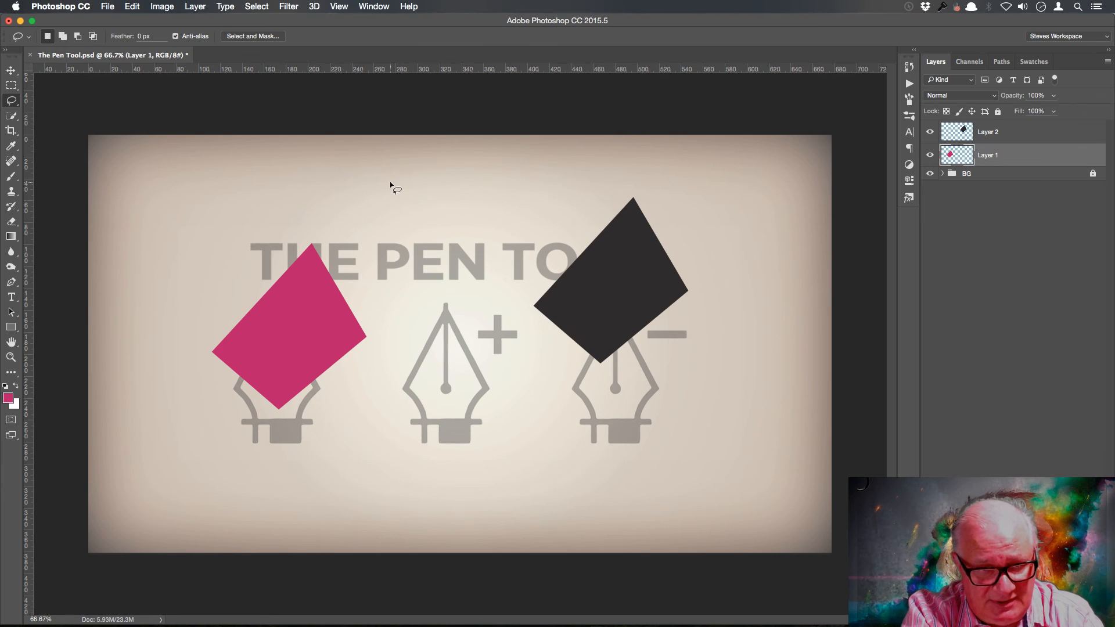
- Switch to the Pen tool, delete both Layer 1 and Layer 2, and add a new empty layer above the BG group
{"action": "left_click", "coordinate": [11, 70]}
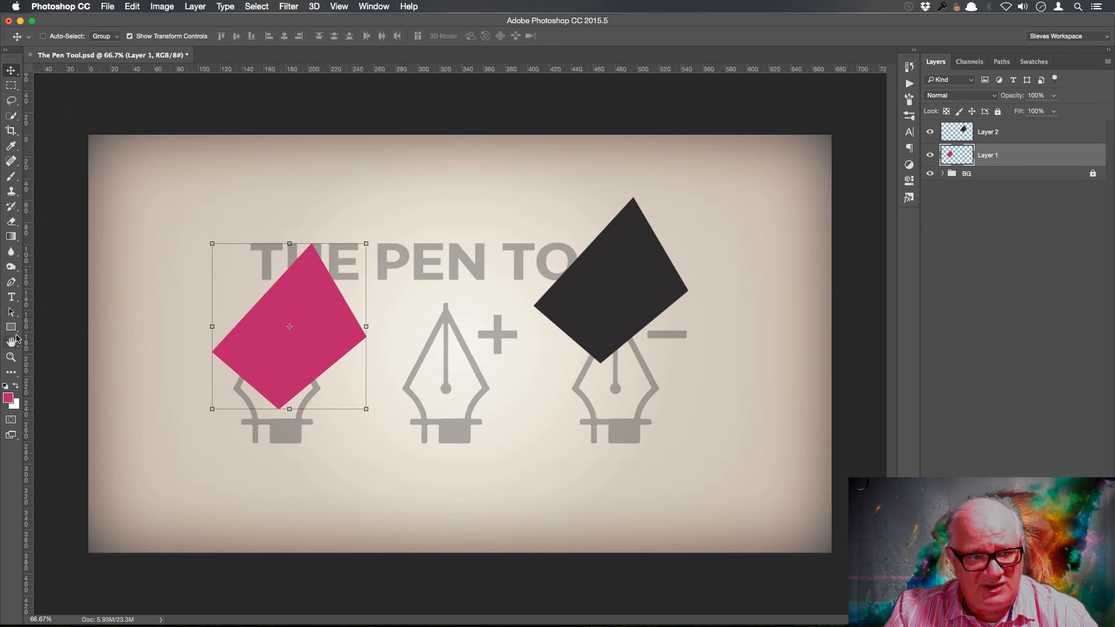
{"action": "left_click", "coordinate": [11, 283]}
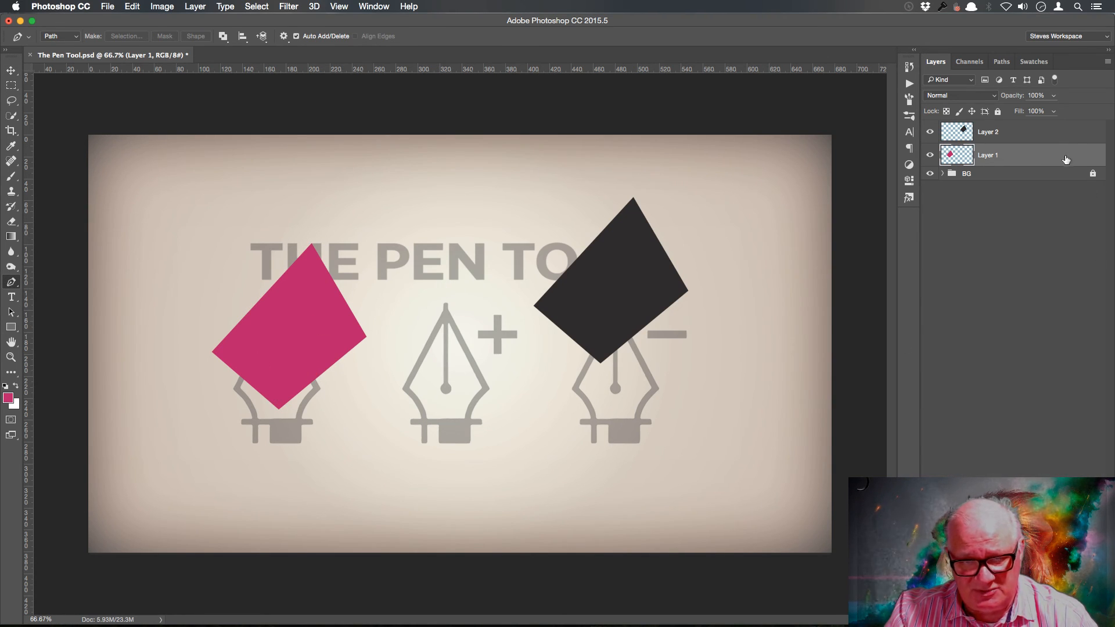
{"action": "left_click", "coordinate": [1057, 137], "text": "shift"}
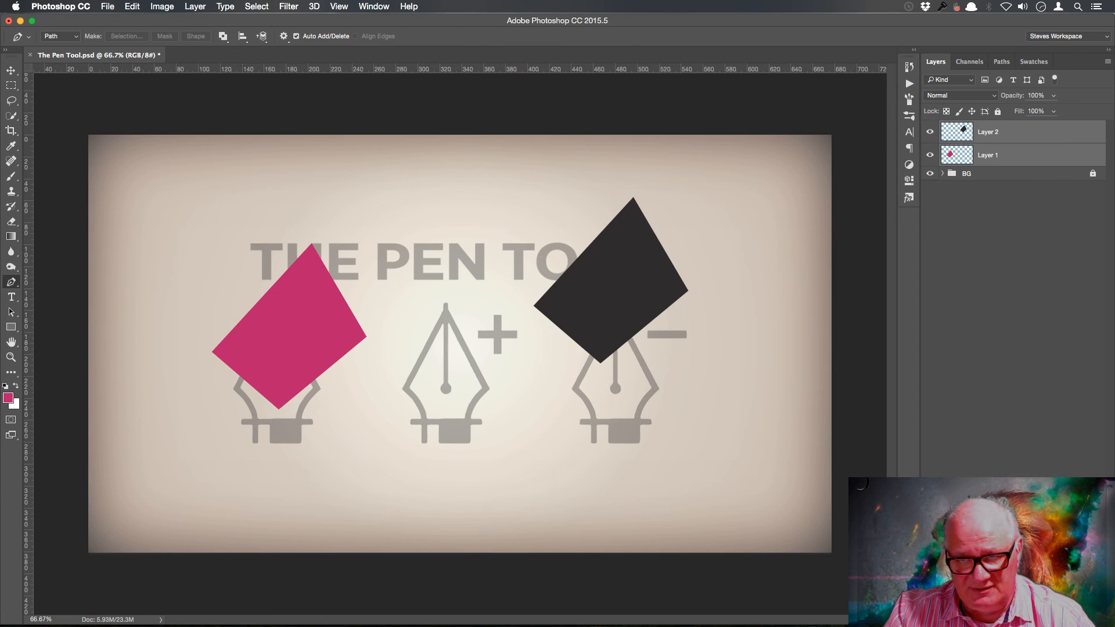
{"action": "key", "text": "Delete"}
{"action": "left_click", "coordinate": [1050, 618]}
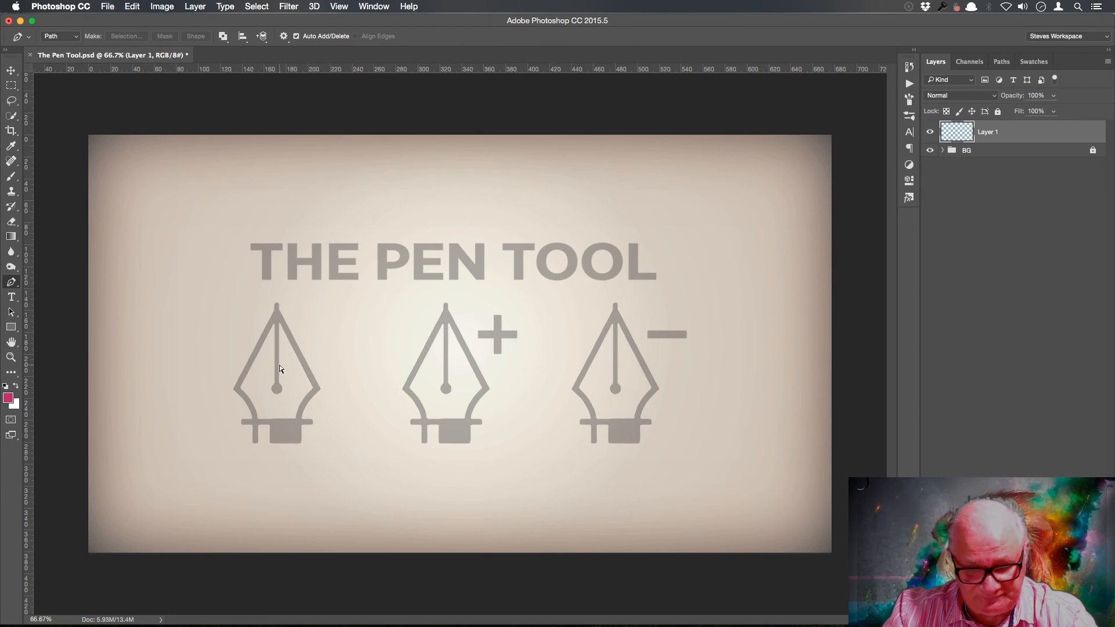
- Start tracing the leftmost pen icon in Path mode, from the narrow stem's lower right corner up and around the notch's rounded upper-left corner
{"action": "key", "text": "super+1"}
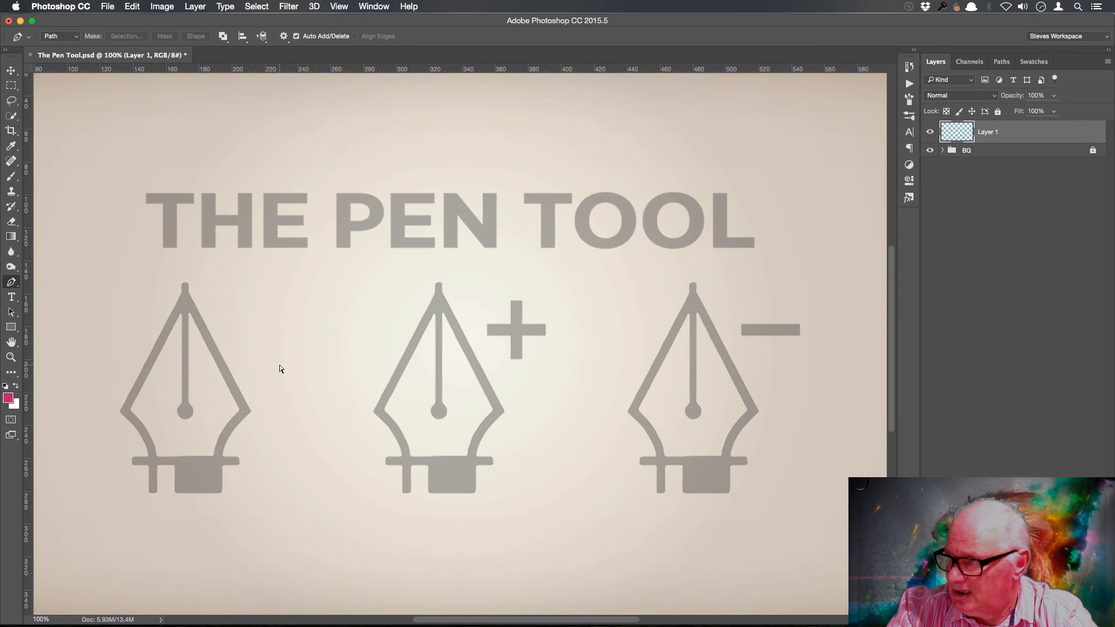
{"action": "key", "text": "super+equal"}
{"action": "left_click_drag", "start_coordinate": [211, 381], "coordinate": [632, 292]}
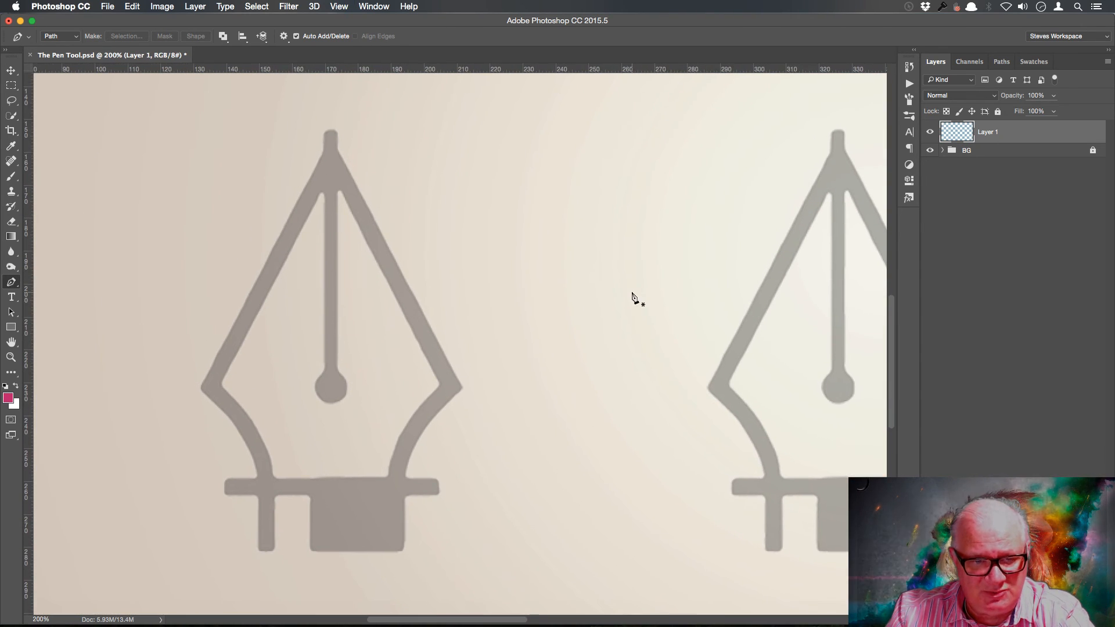
{"action": "key", "text": "super+minus"}
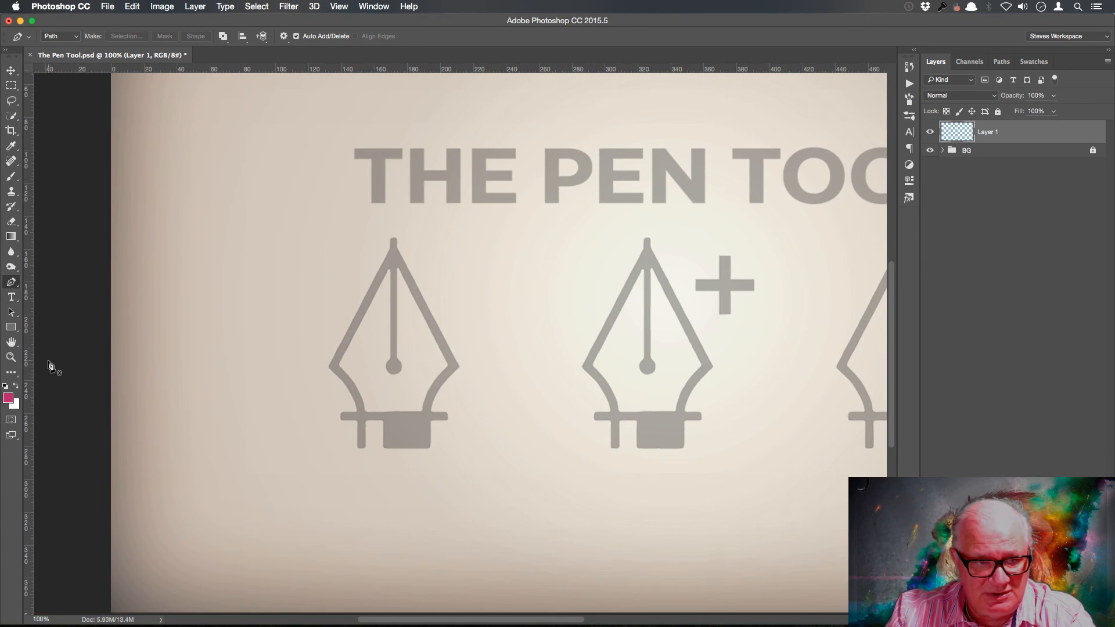
{"action": "key", "text": "z"}
{"action": "left_click_drag", "start_coordinate": [414, 344], "coordinate": [434, 372]}
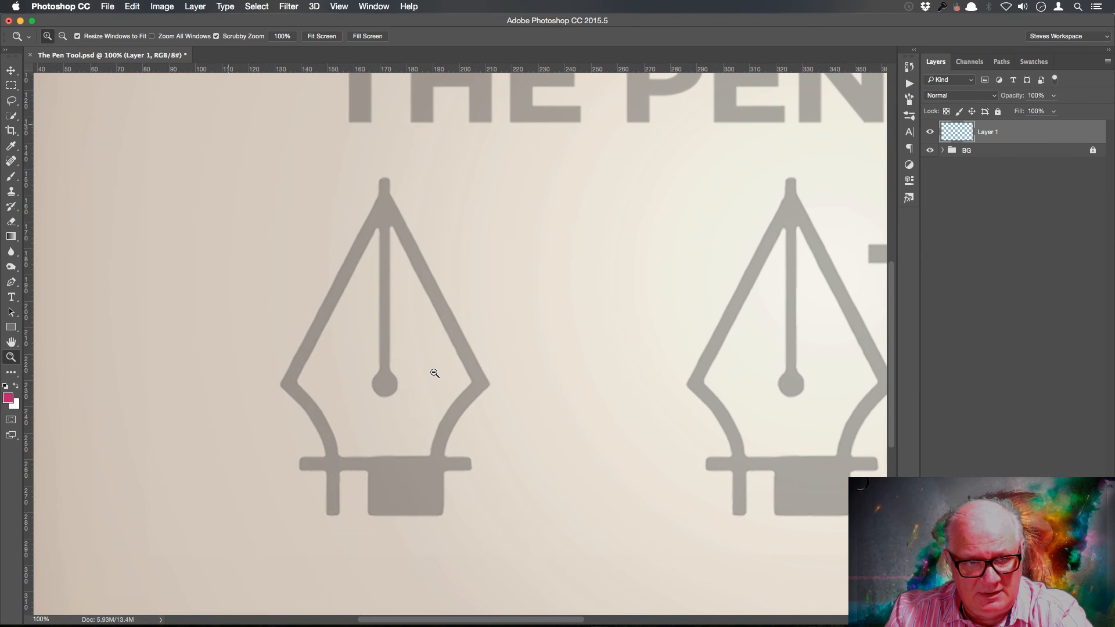
{"action": "key", "text": "p"}
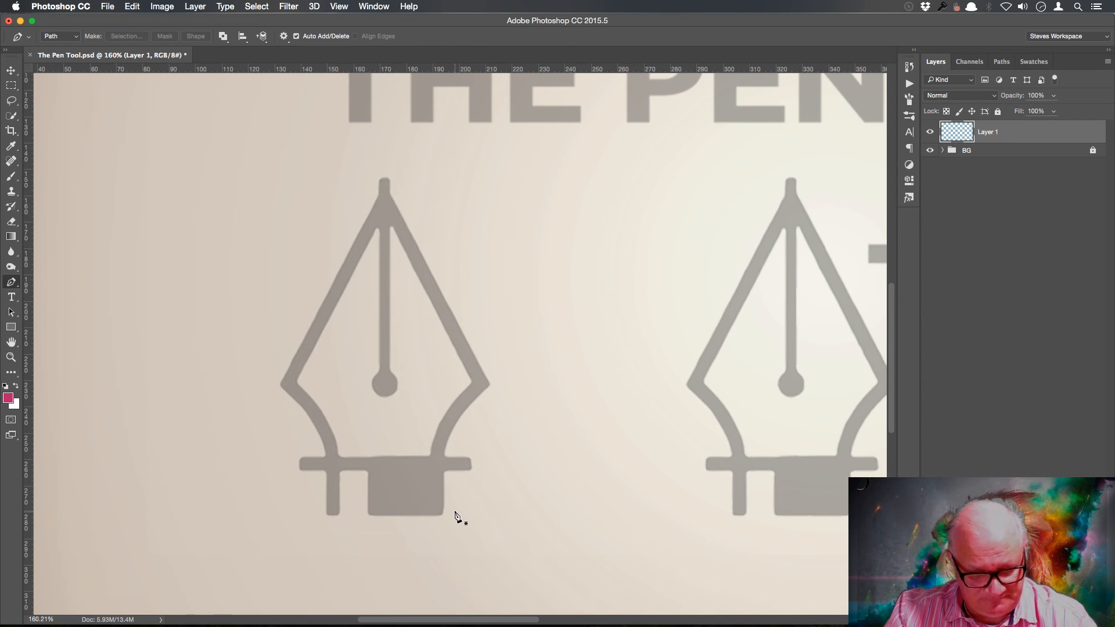
{"action": "key", "text": "z"}
{"action": "mouse_move", "coordinate": [446, 510]}
{"action": "left_mouse_down"}
{"action": "mouse_move", "coordinate": [501, 556]}
{"action": "mouse_move", "coordinate": [418, 520]}
{"action": "mouse_move", "coordinate": [434, 523]}
{"action": "mouse_move", "coordinate": [445, 499]}
{"action": "left_mouse_up"}
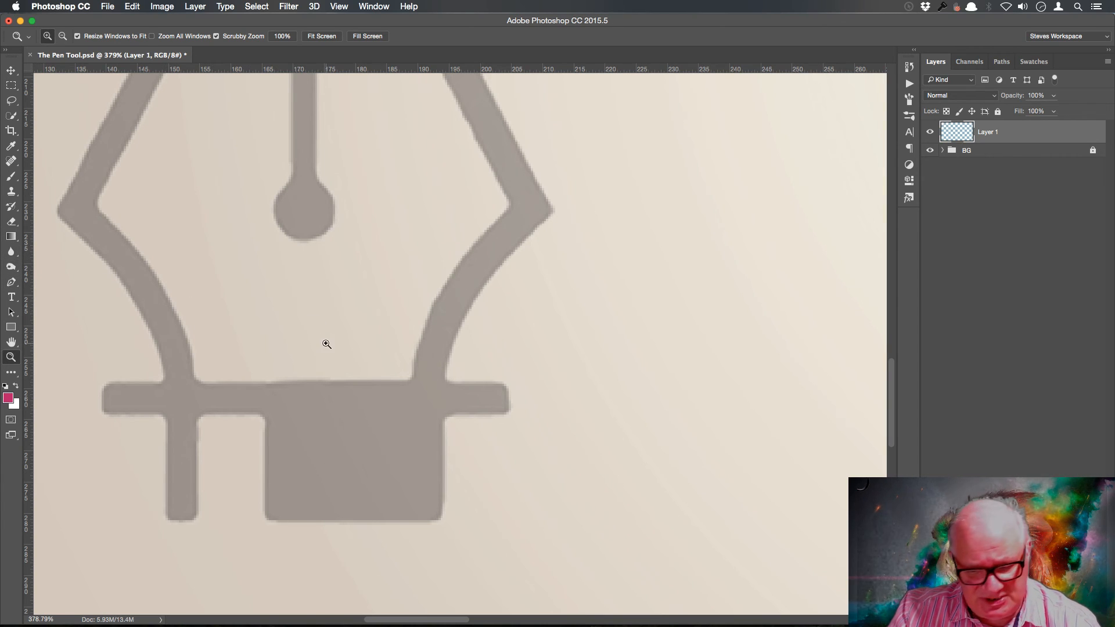
{"action": "key", "text": "p"}
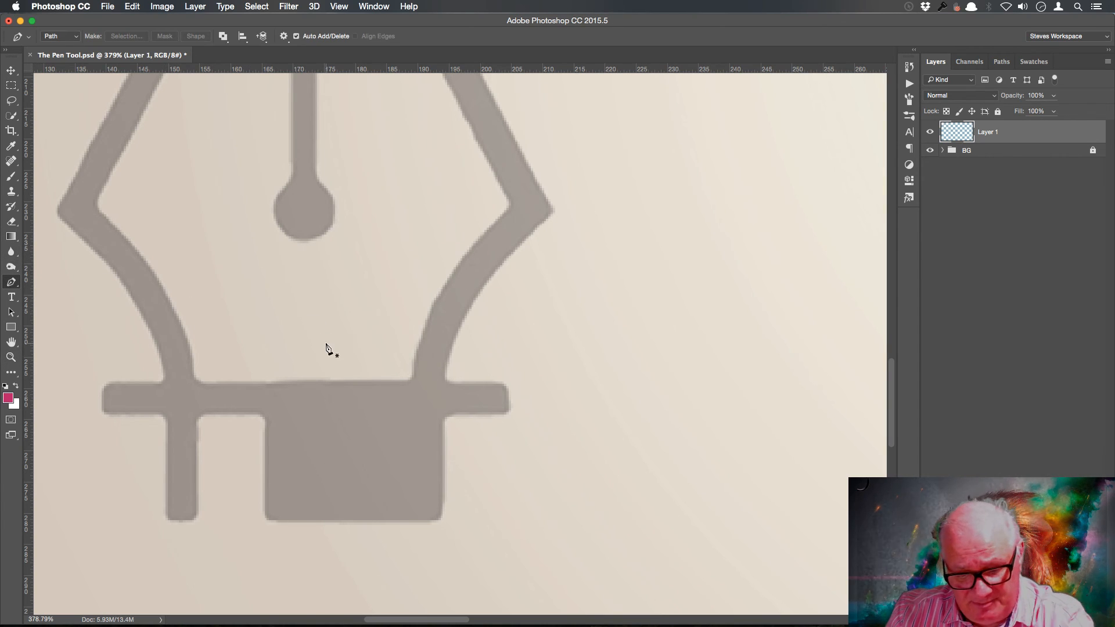
{"action": "left_click", "coordinate": [199, 517]}
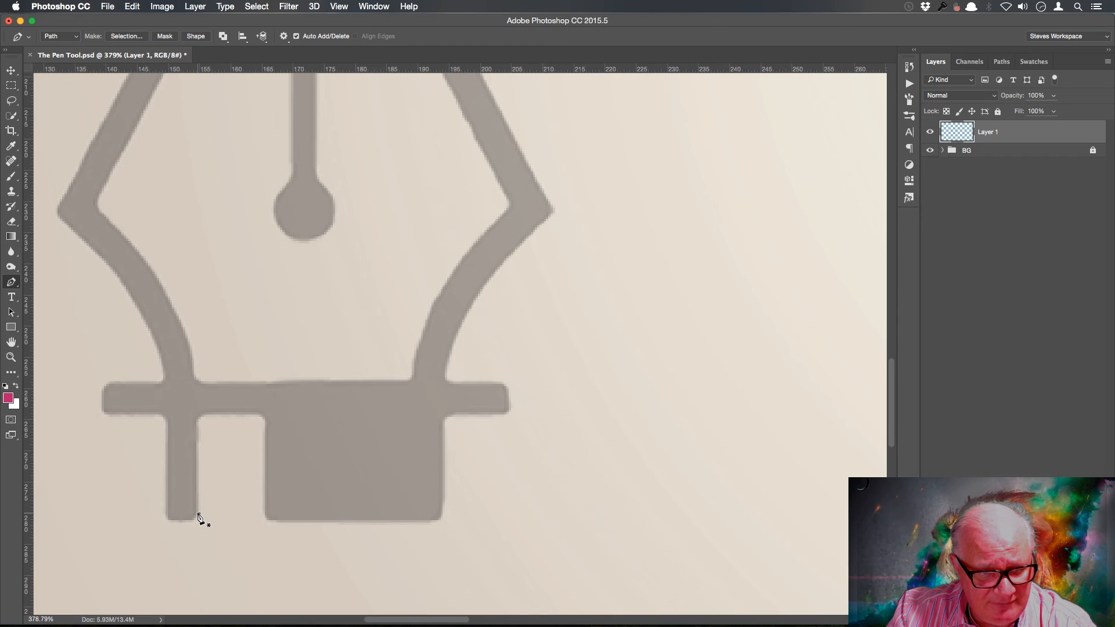
{"action": "left_click", "coordinate": [197, 422]}
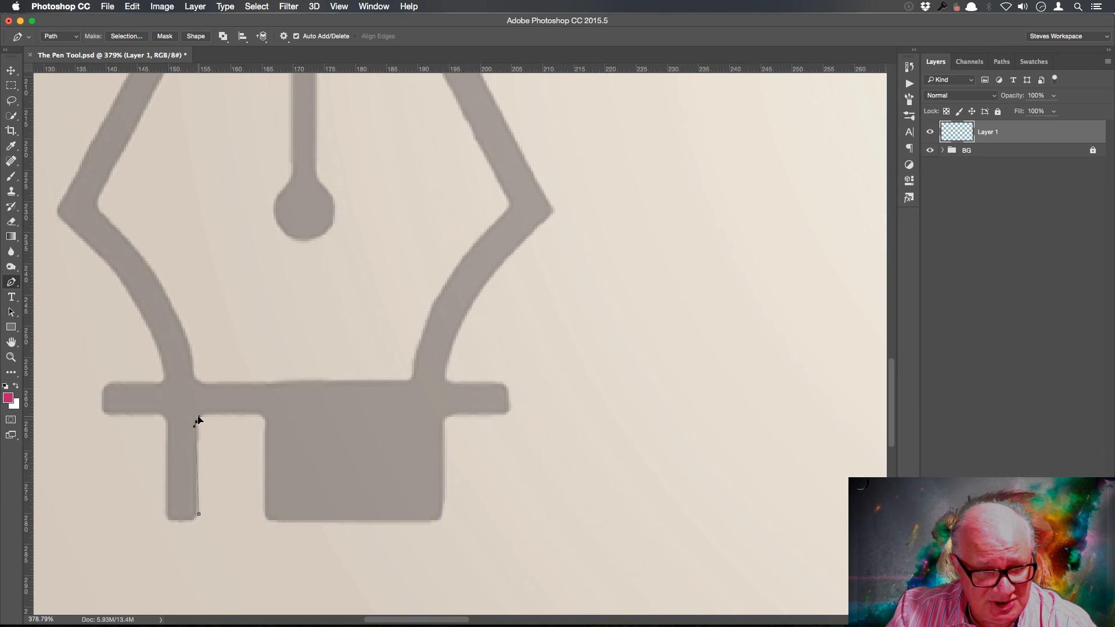
{"action": "left_click_drag", "start_coordinate": [199, 419], "coordinate": [209, 419]}
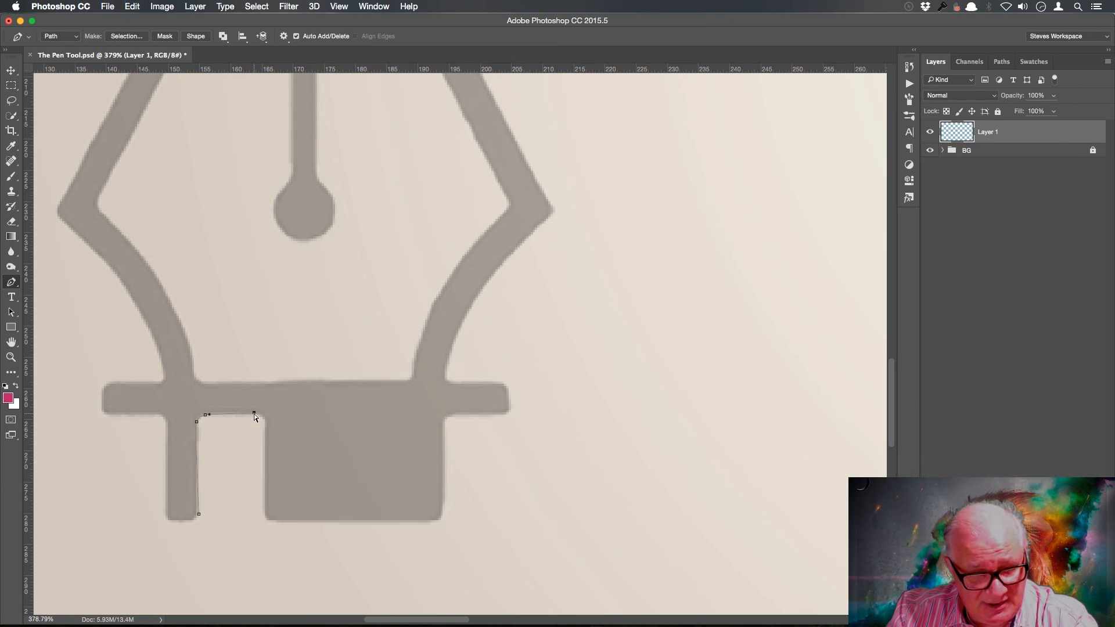
{"action": "key", "text": "BackSpace"}
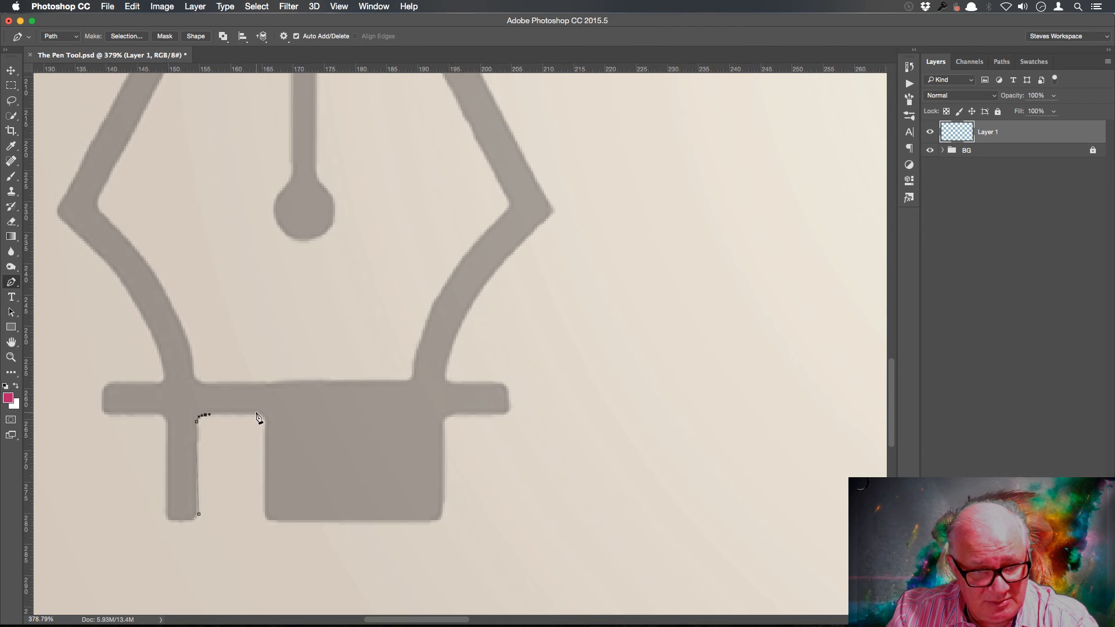
- Continue the path across the notch's top, down the wide block's left side, along its base, and around its rounded lower-right corner
{"action": "left_click", "coordinate": [258, 415]}
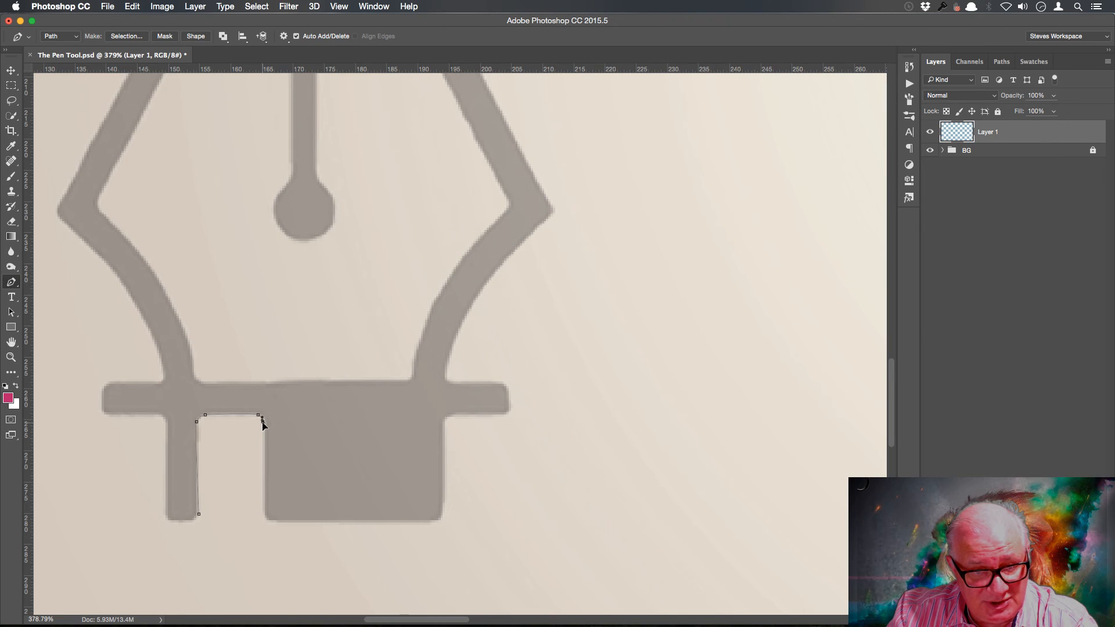
{"action": "left_click", "coordinate": [264, 512]}
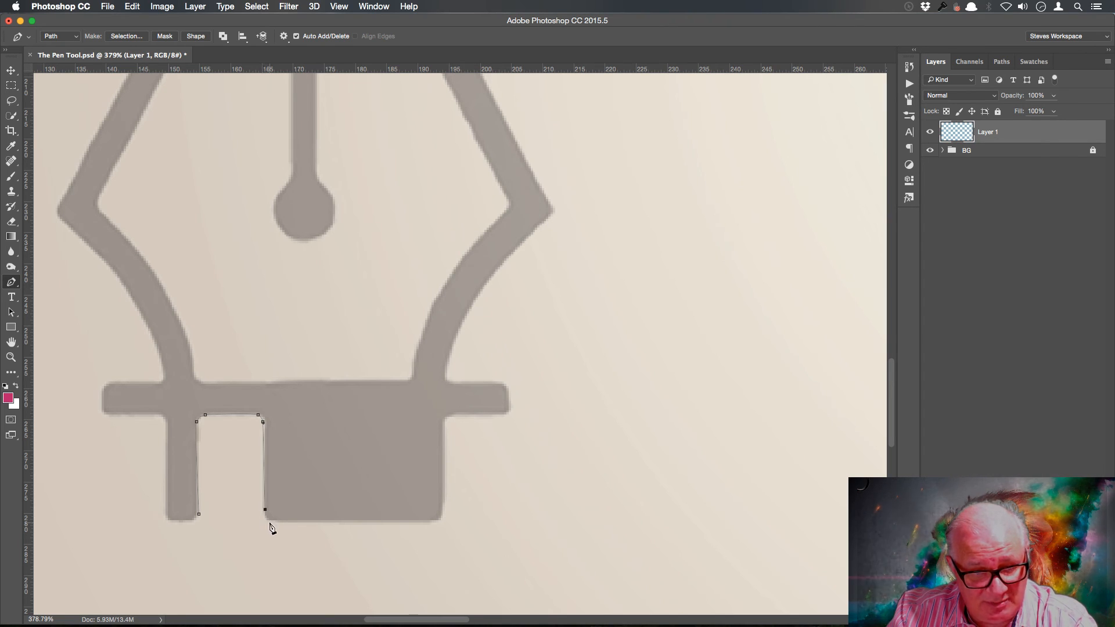
{"action": "left_click_drag", "start_coordinate": [271, 520], "coordinate": [280, 522]}
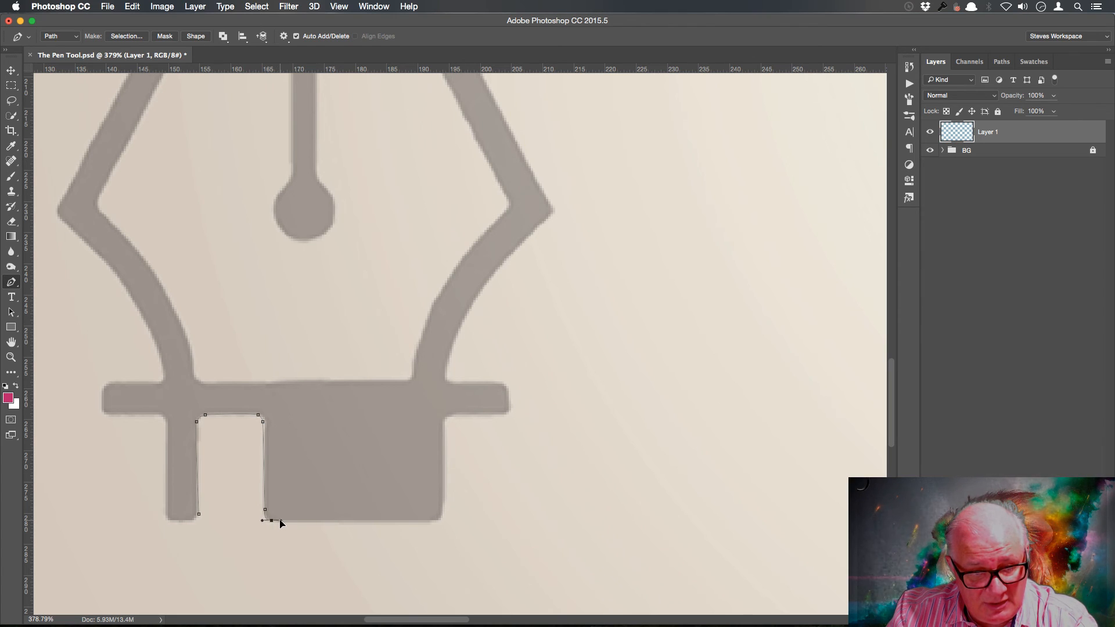
{"action": "left_click", "coordinate": [427, 521]}
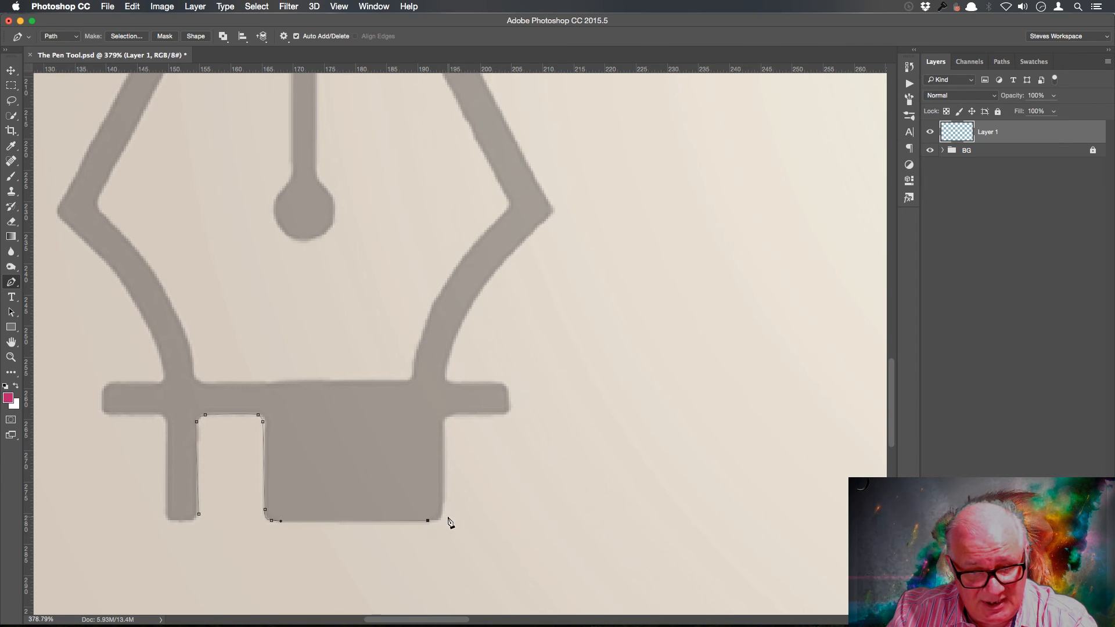
{"action": "left_click_drag", "start_coordinate": [443, 514], "coordinate": [442, 505]}
- Trace up the wide block's right side and around the crossbar's rounded right end, back along its upper edge to the nib
{"action": "left_click_drag", "start_coordinate": [443, 424], "coordinate": [466, 415]}
{"action": "left_click", "coordinate": [500, 412]}
{"action": "left_click_drag", "start_coordinate": [507, 406], "coordinate": [506, 389]}
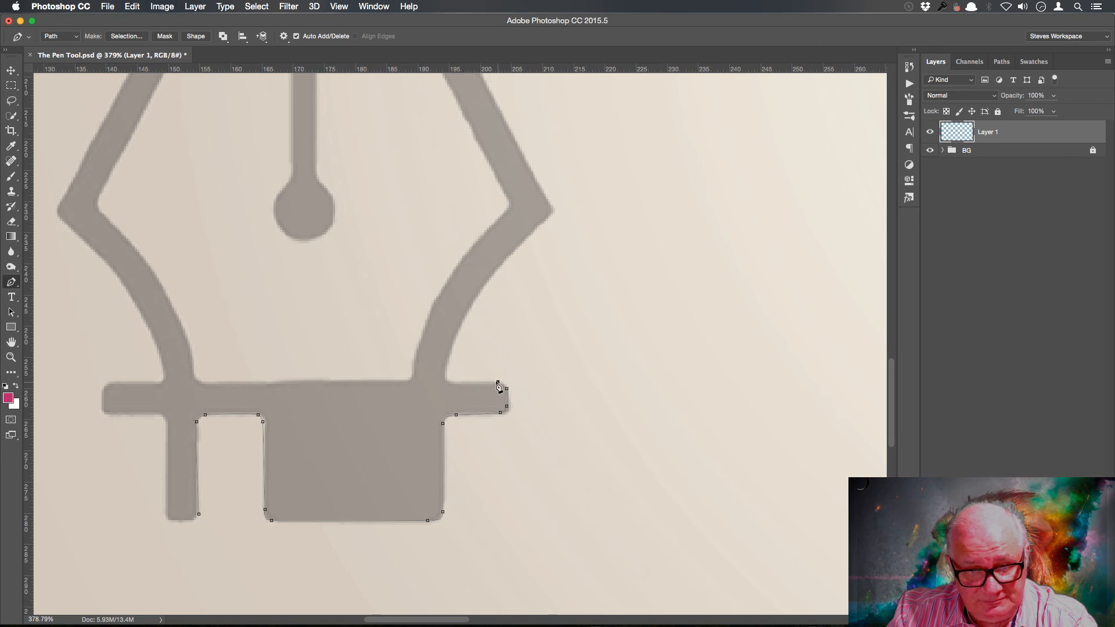
{"action": "left_click", "coordinate": [452, 382]}
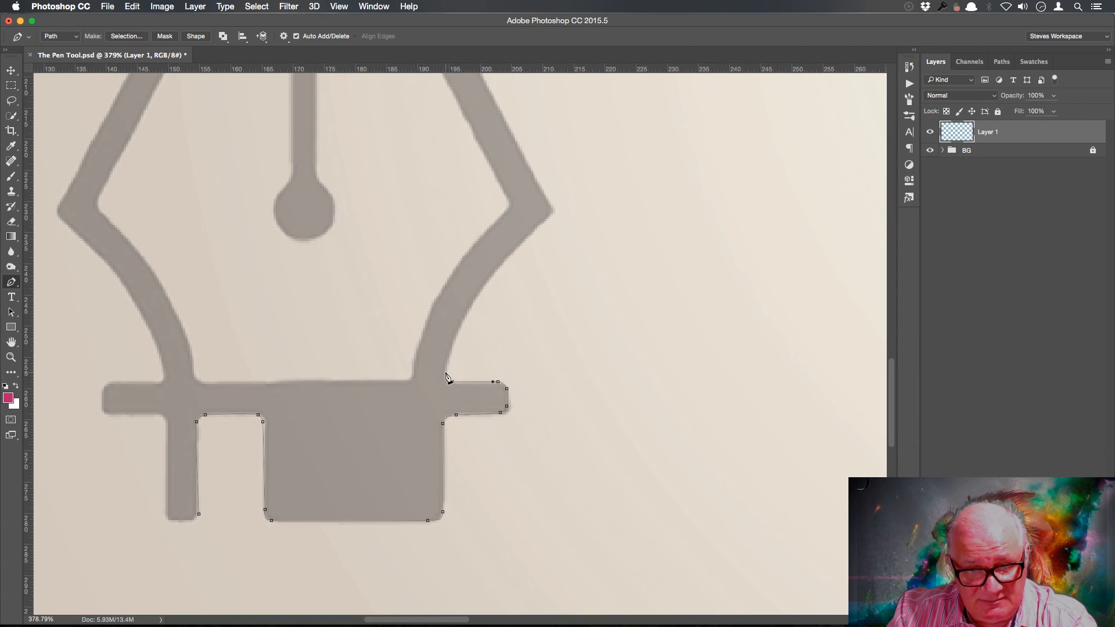
- Round the corner where the crossbar meets the nib and trace the nib's curved outer edge up to its right-hand point
{"action": "left_click", "coordinate": [446, 366]}
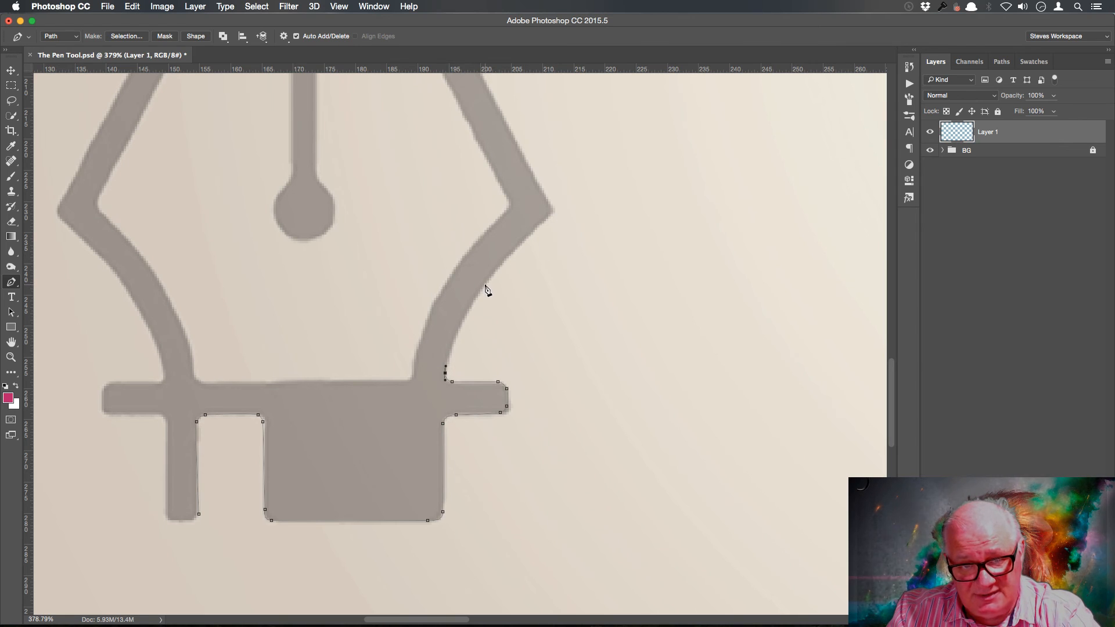
{"action": "left_click_drag", "start_coordinate": [484, 286], "coordinate": [513, 254]}
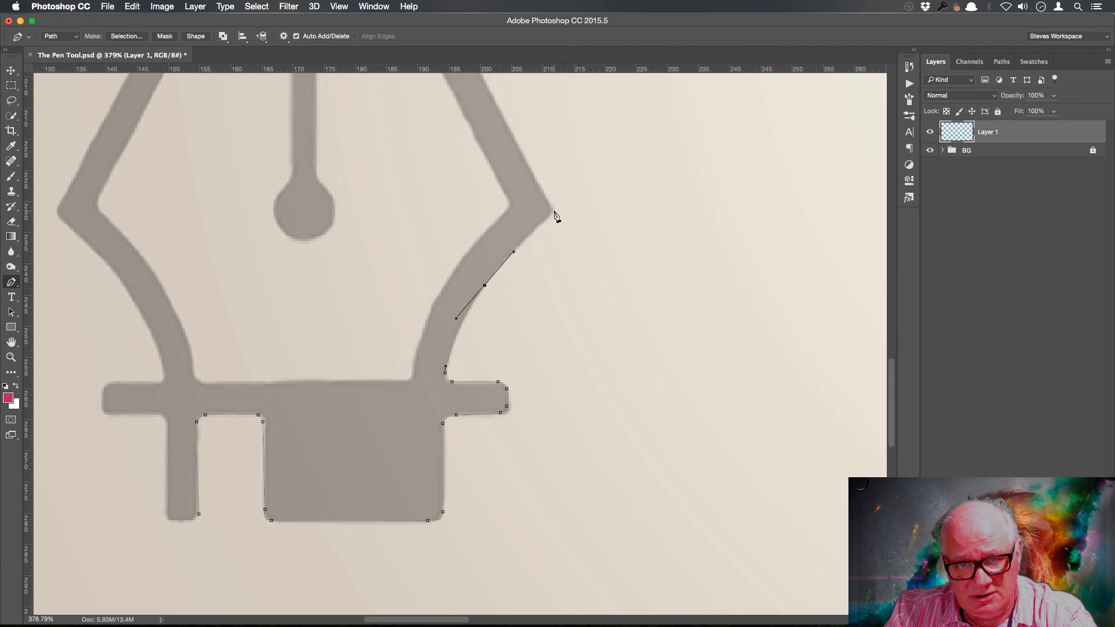
{"action": "left_click", "coordinate": [556, 212]}
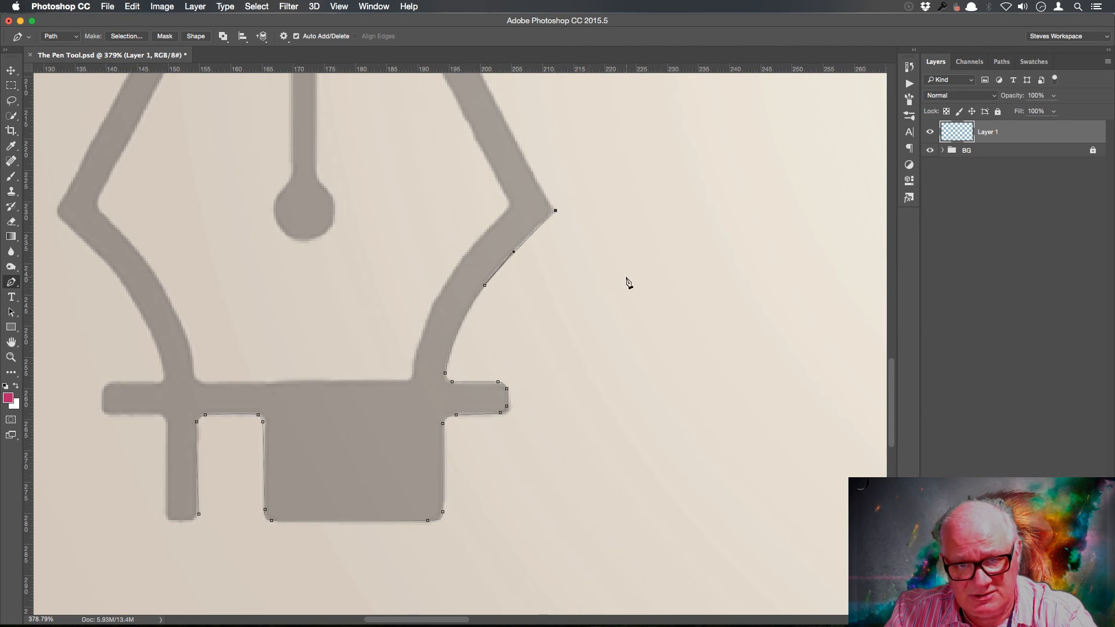
{"action": "left_click_drag", "start_coordinate": [573, 218], "coordinate": [609, 512]}
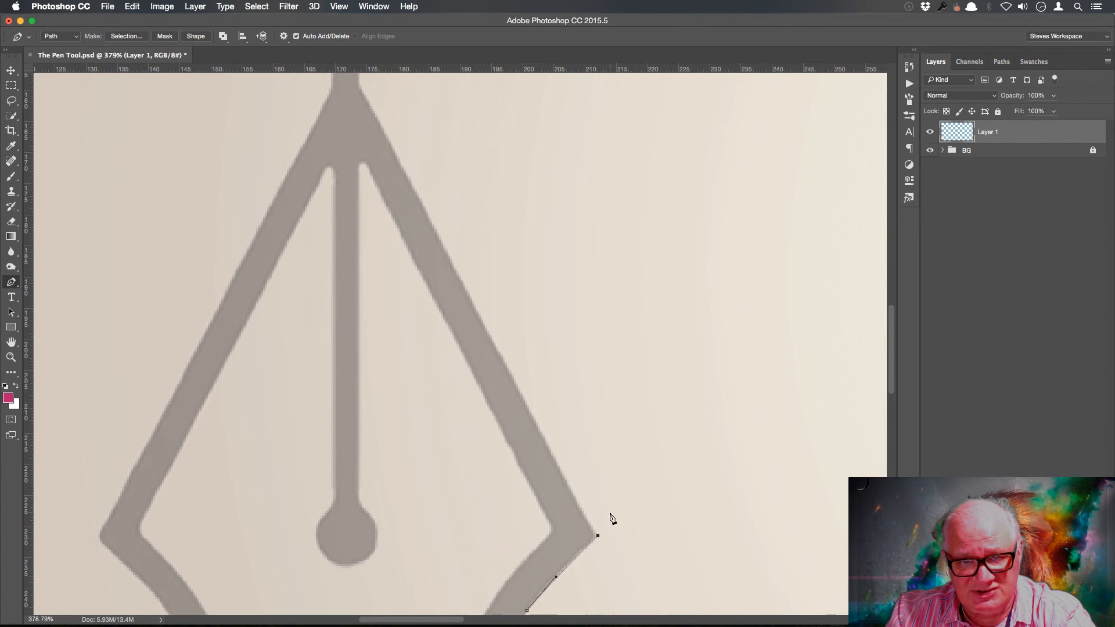
- Continue the path up the nib's right edge, around its rounded tip, and into the tip's lower left side
{"action": "key", "text": "super+minus"}
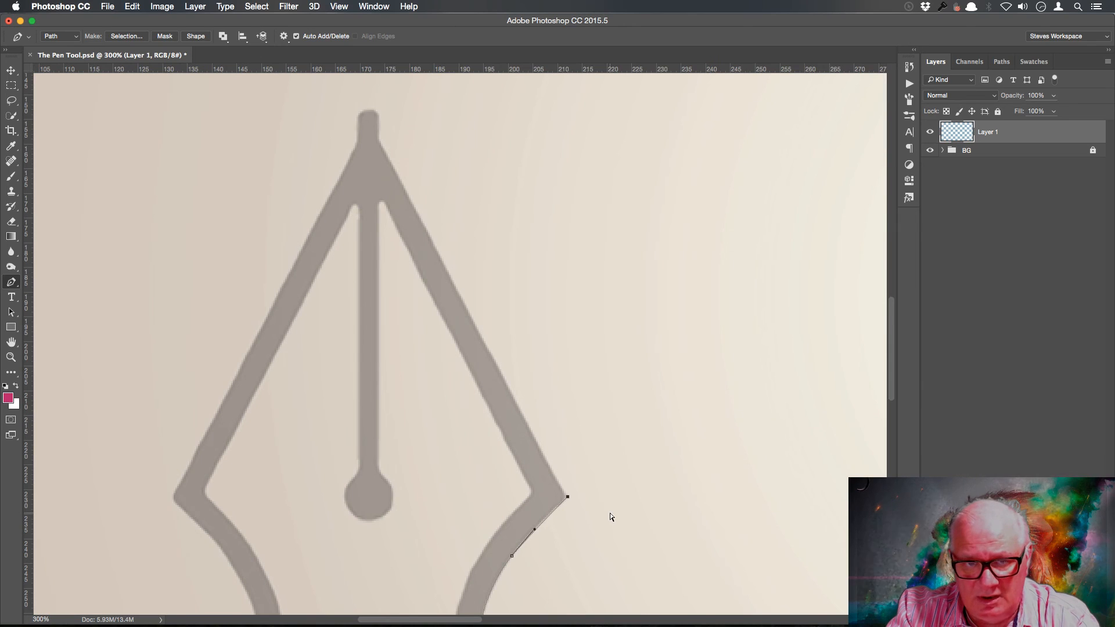
{"action": "left_click", "coordinate": [382, 143]}
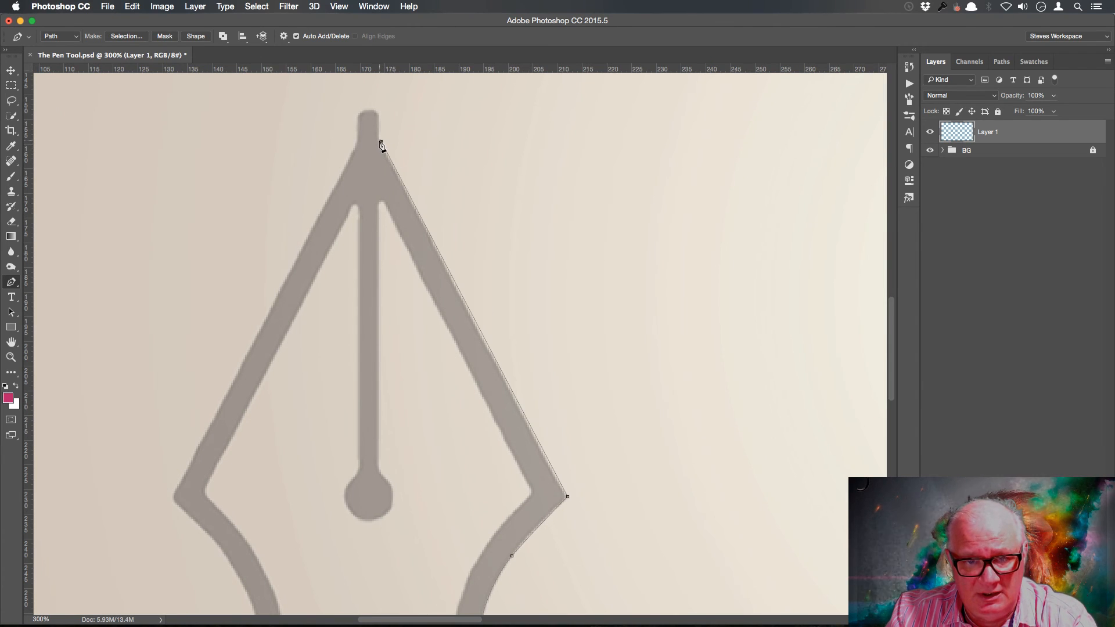
{"action": "left_click_drag", "start_coordinate": [368, 124], "coordinate": [371, 120]}
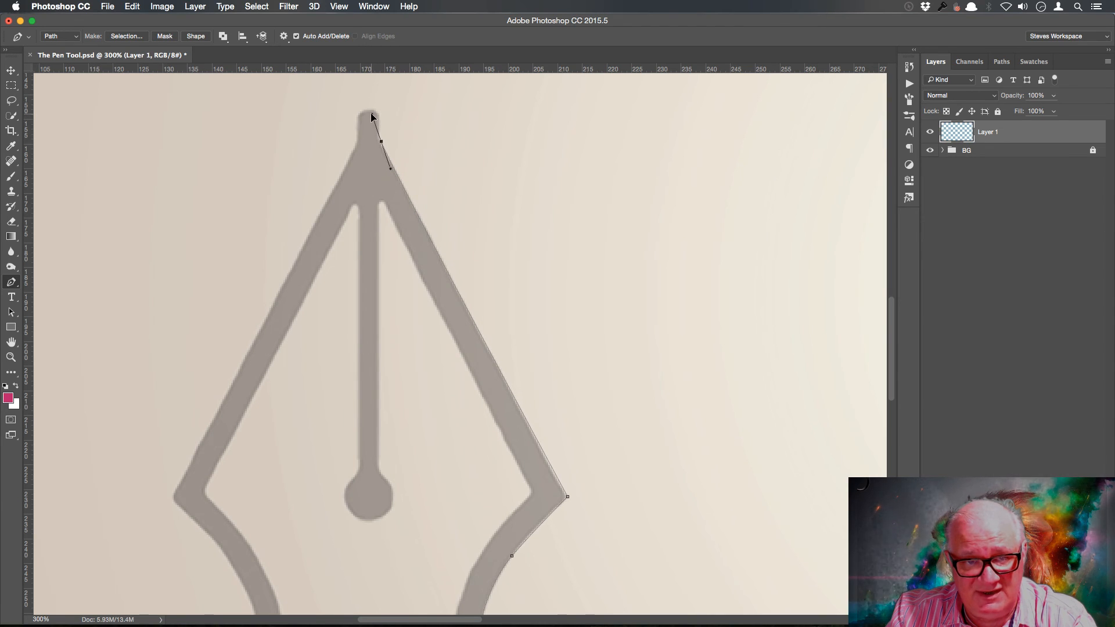
{"action": "left_click_drag", "start_coordinate": [372, 117], "coordinate": [381, 141]}
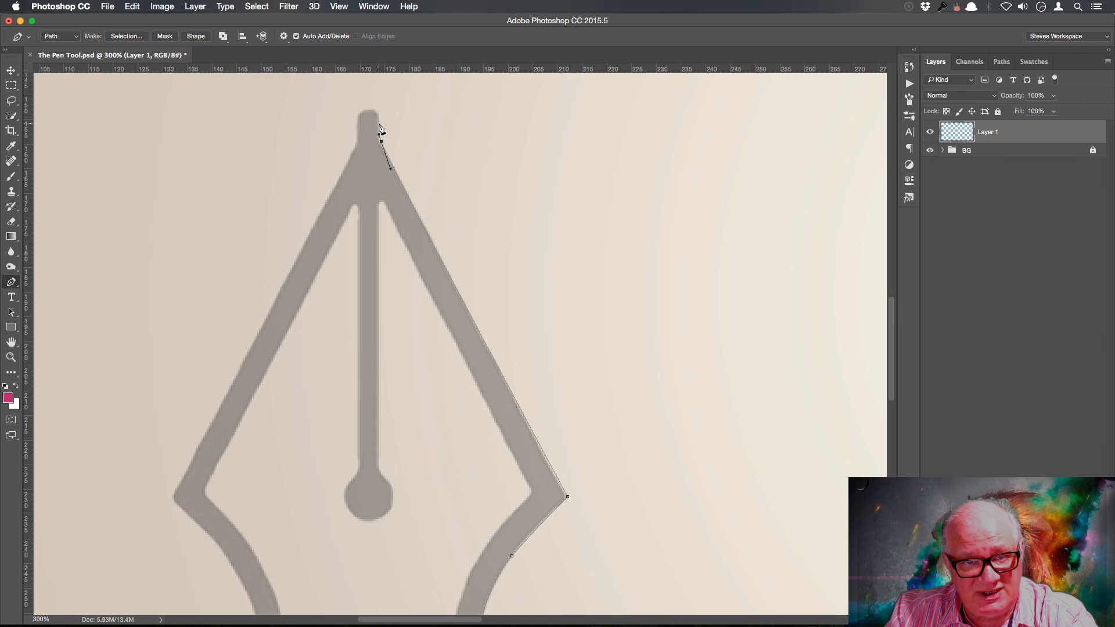
{"action": "left_click_drag", "start_coordinate": [379, 124], "coordinate": [354, 152]}
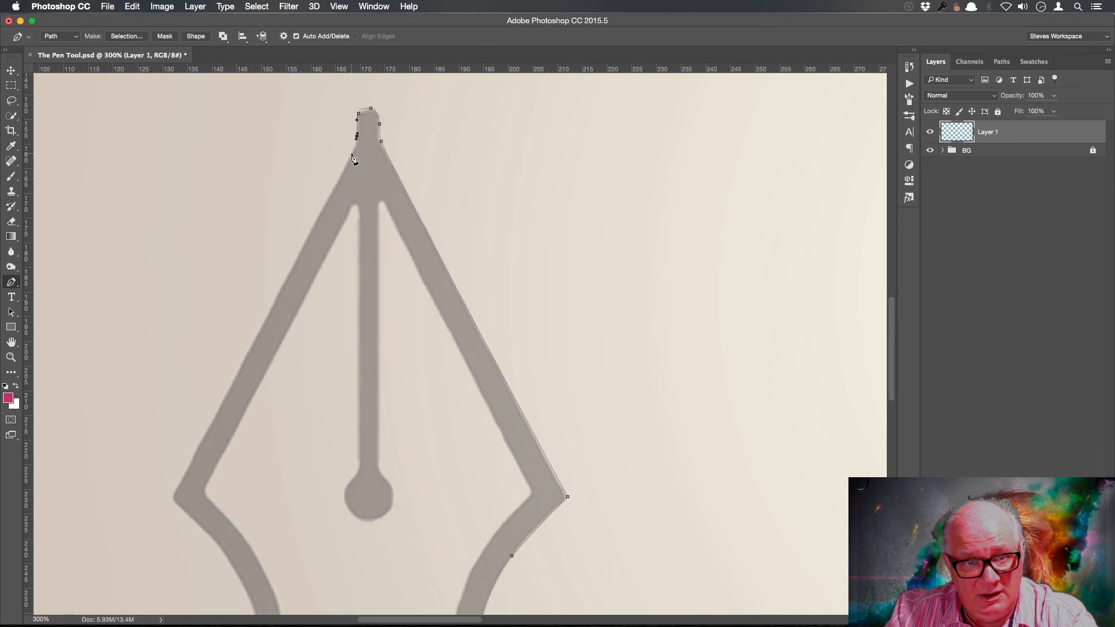
{"action": "left_click_drag", "start_coordinate": [353, 149], "coordinate": [352, 153]}
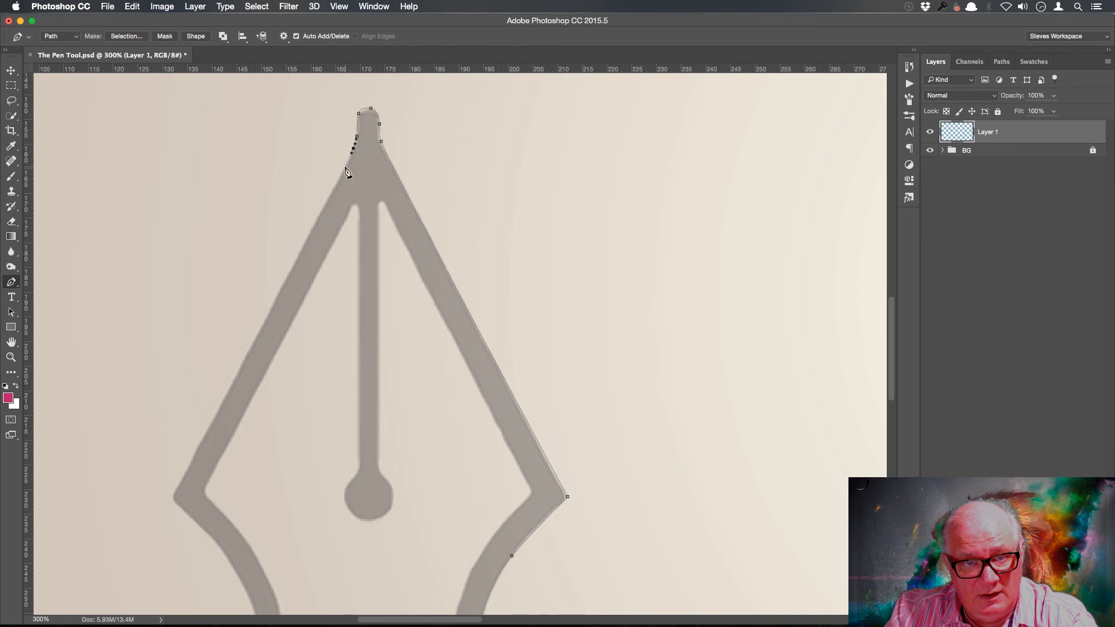
- Trace down the nib's left edge, around its rounded left-hand point, and along the curved outer edge to the crossbar
{"action": "left_click", "coordinate": [180, 485]}
{"action": "left_click_drag", "start_coordinate": [179, 485], "coordinate": [184, 514]}
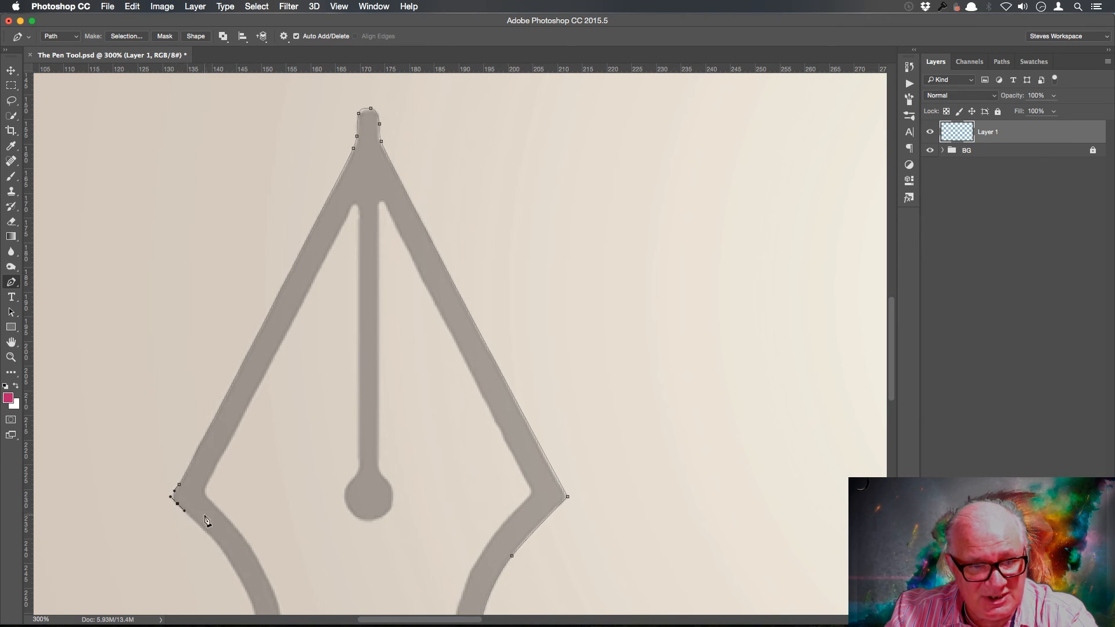
{"action": "left_click_drag", "start_coordinate": [284, 527], "coordinate": [422, 285]}
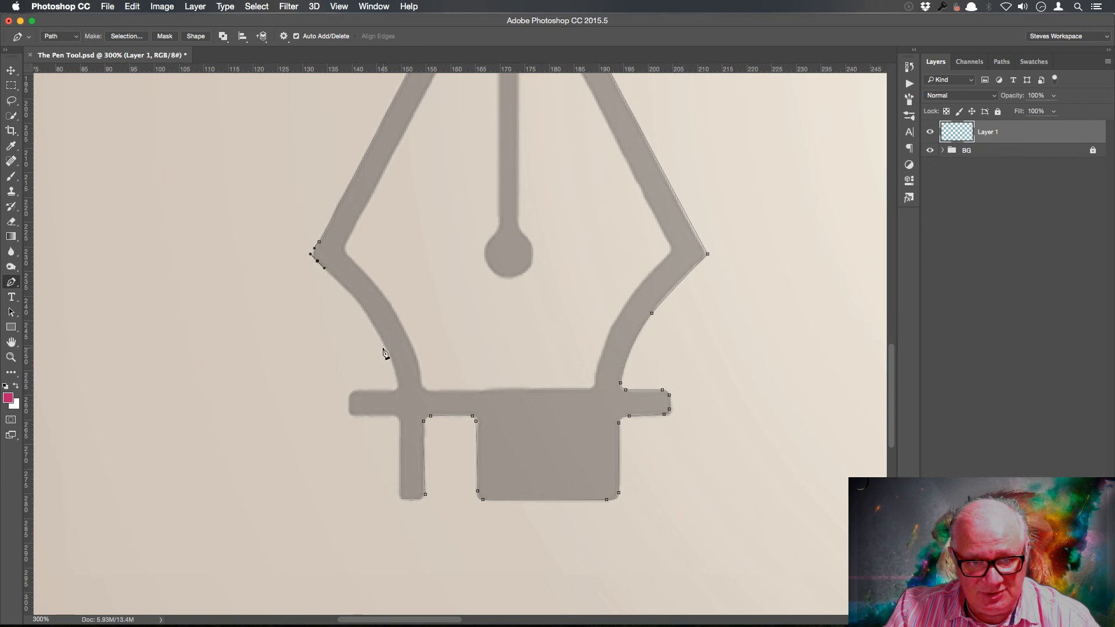
{"action": "left_click_drag", "start_coordinate": [375, 328], "coordinate": [390, 360]}
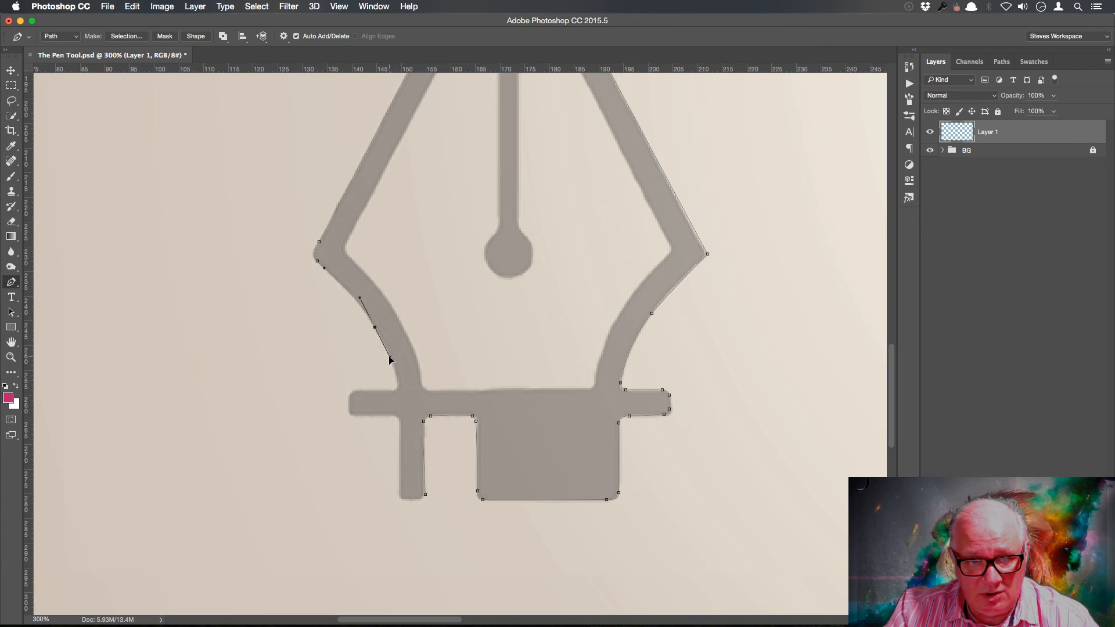
{"action": "left_click_drag", "start_coordinate": [390, 361], "coordinate": [390, 358]}
{"action": "left_click", "coordinate": [397, 376]}
{"action": "left_click_drag", "start_coordinate": [398, 385], "coordinate": [388, 393]}
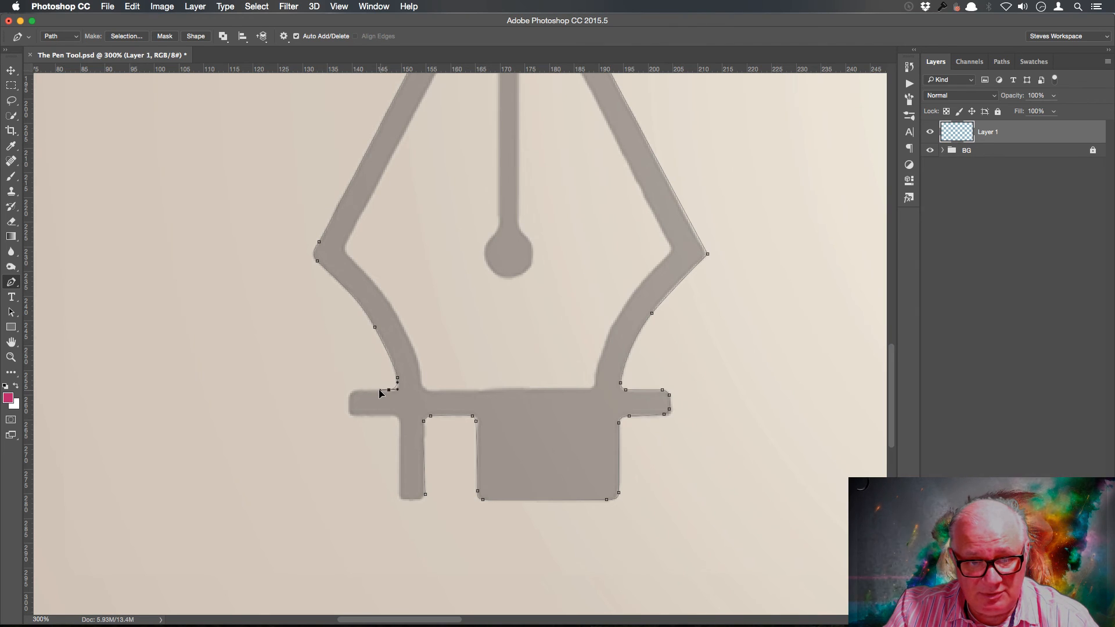
- Trace around the crossbar's left end and down the narrow stem, closing the path at its starting point
{"action": "left_click_drag", "start_coordinate": [376, 389], "coordinate": [397, 417]}
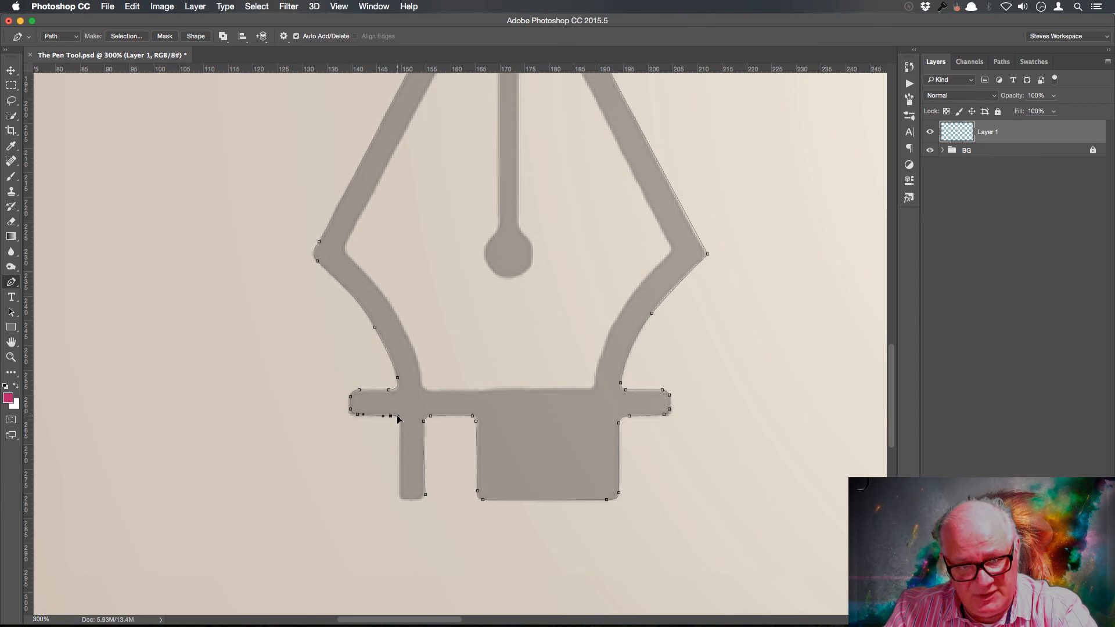
{"action": "mouse_move", "coordinate": [398, 418]}
{"action": "left_mouse_down"}
{"action": "mouse_move", "coordinate": [368, 448]}
{"action": "mouse_move", "coordinate": [397, 417]}
{"action": "left_mouse_up"}
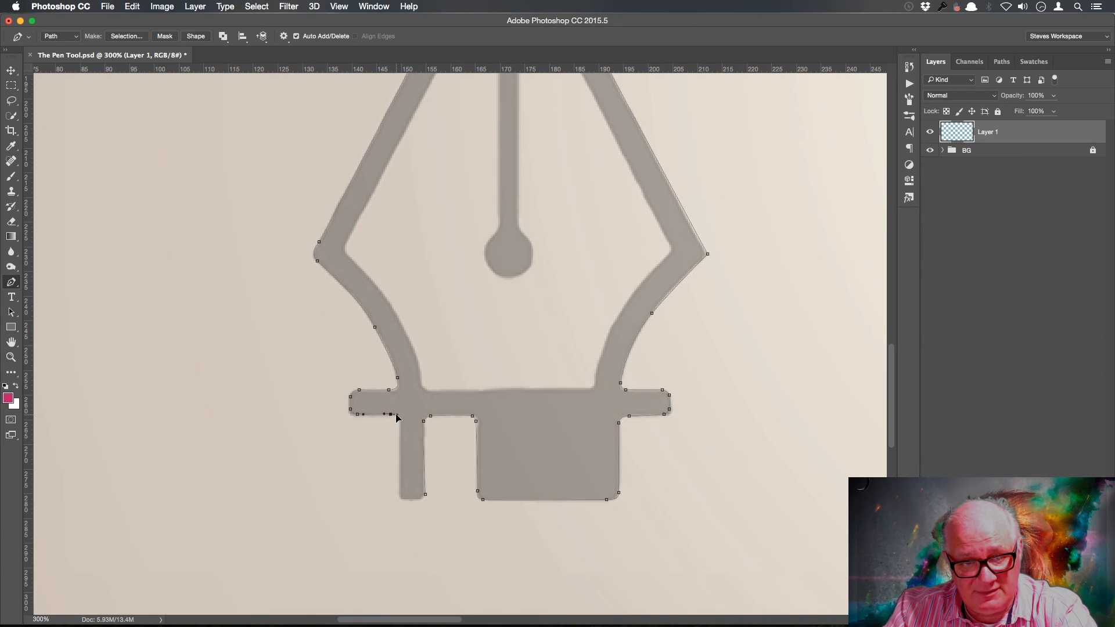
{"action": "left_click_drag", "start_coordinate": [398, 415], "coordinate": [400, 425]}
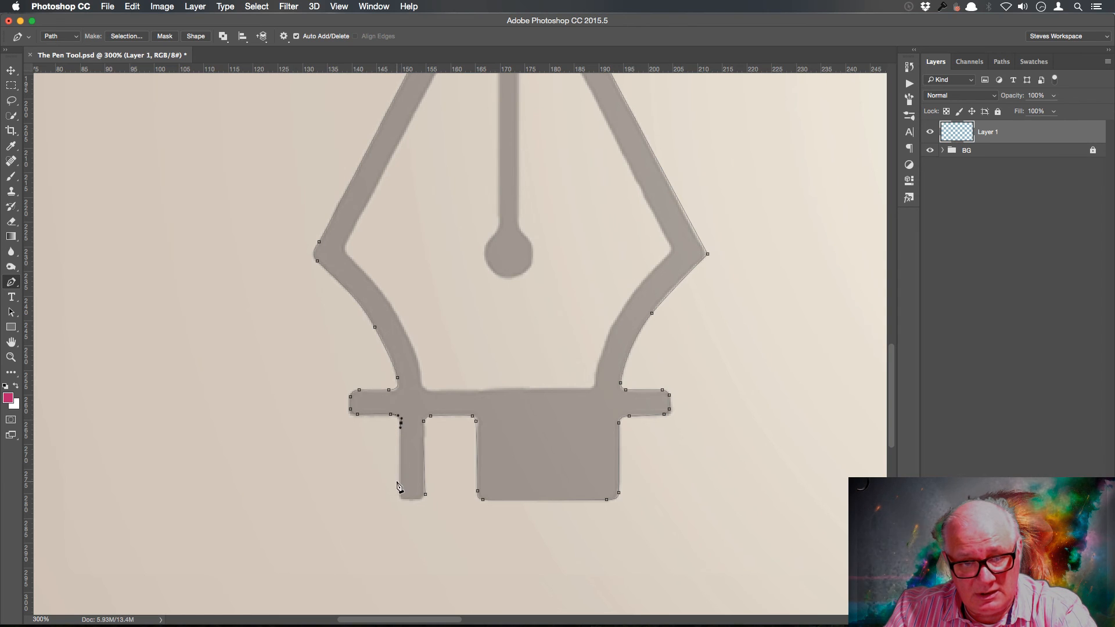
{"action": "left_click_drag", "start_coordinate": [401, 475], "coordinate": [400, 485]}
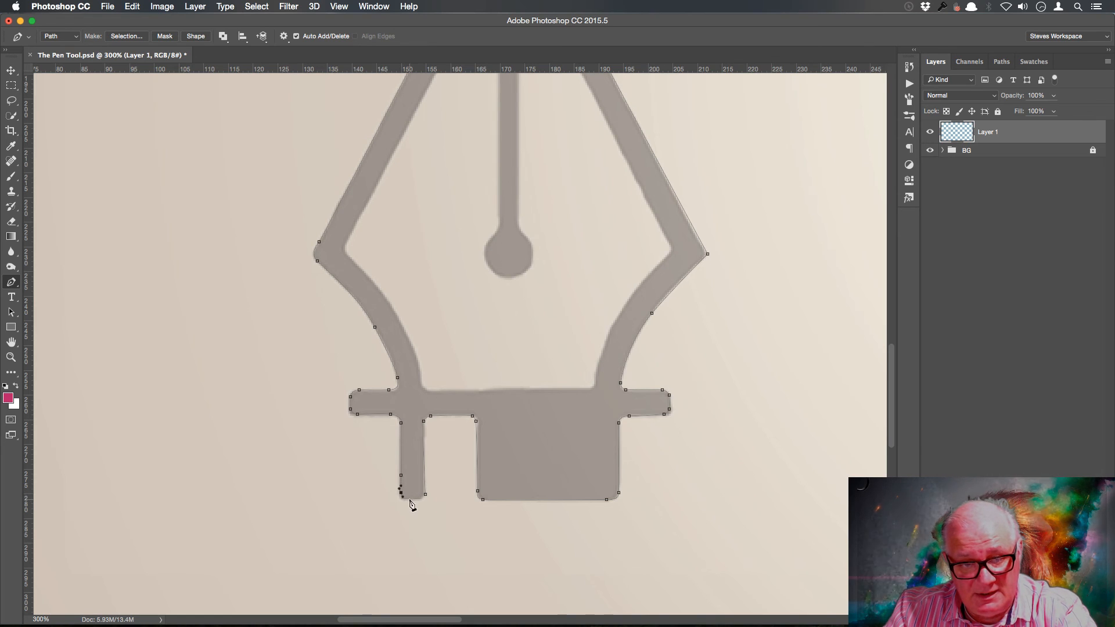
{"action": "left_click_drag", "start_coordinate": [410, 499], "coordinate": [415, 499]}
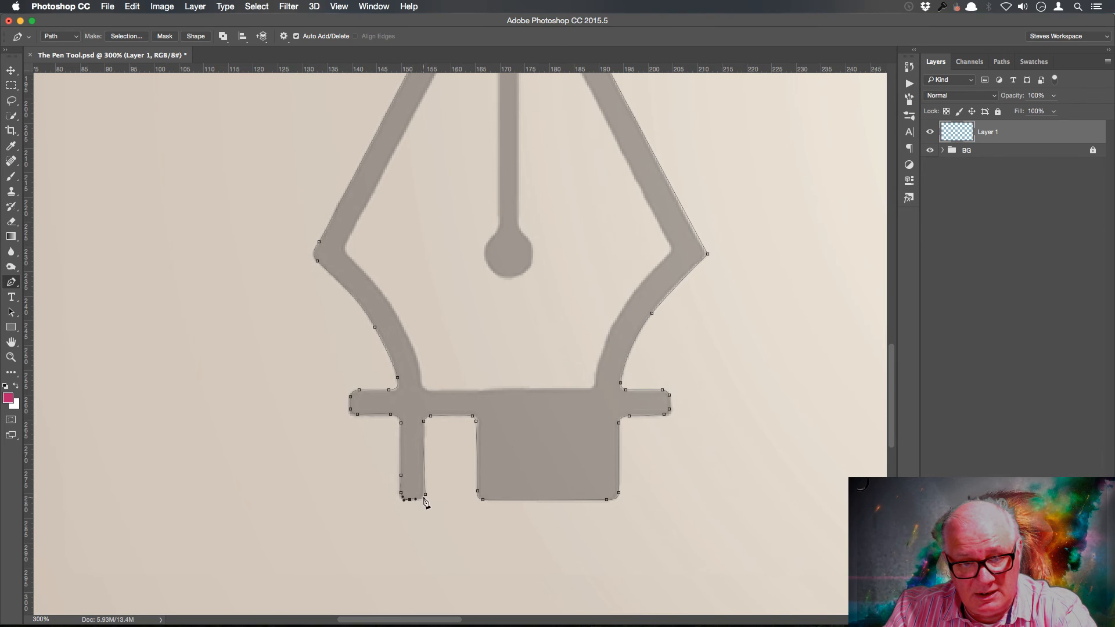
{"action": "left_click", "coordinate": [426, 495]}
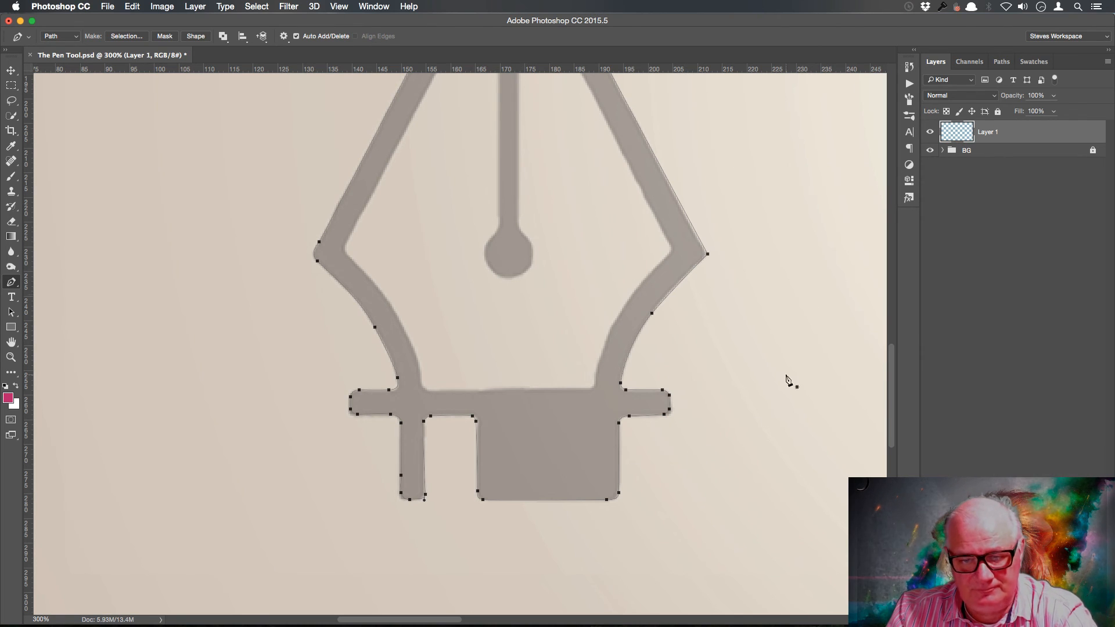
- Delete the previously saved path, keeping the new work path
{"action": "left_click_drag", "start_coordinate": [736, 174], "coordinate": [660, 356]}
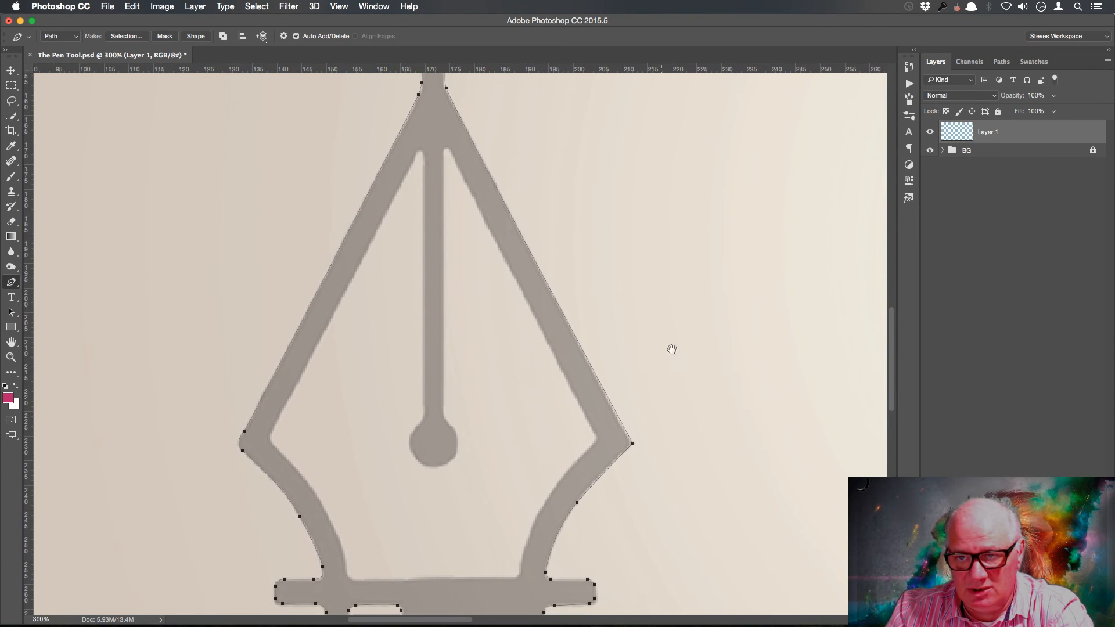
{"action": "left_click", "coordinate": [1003, 61]}
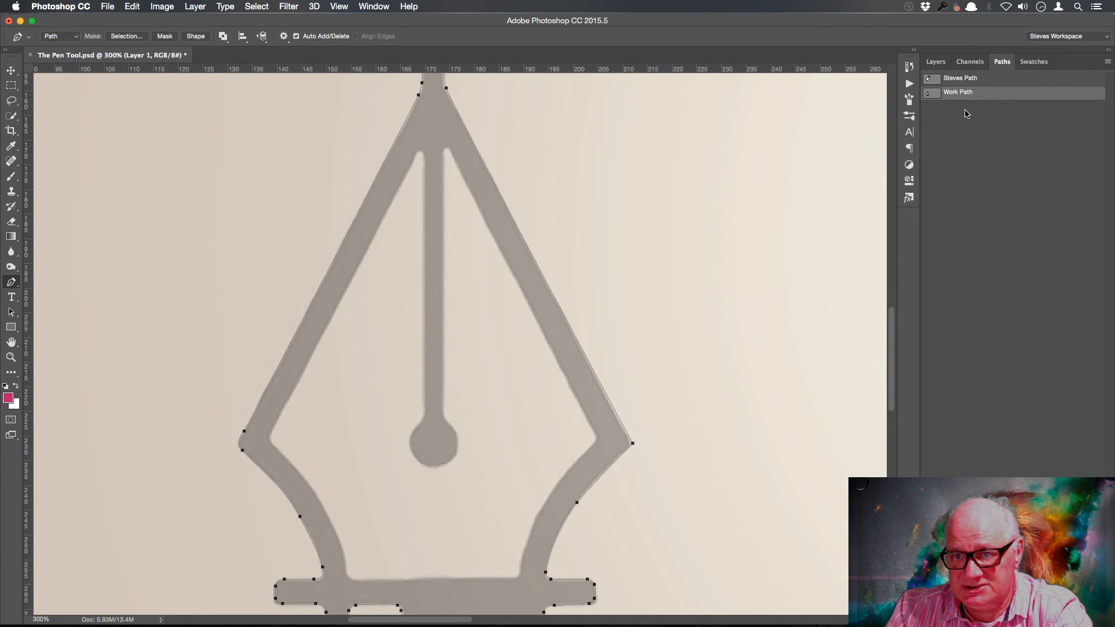
{"action": "left_click", "coordinate": [978, 82]}
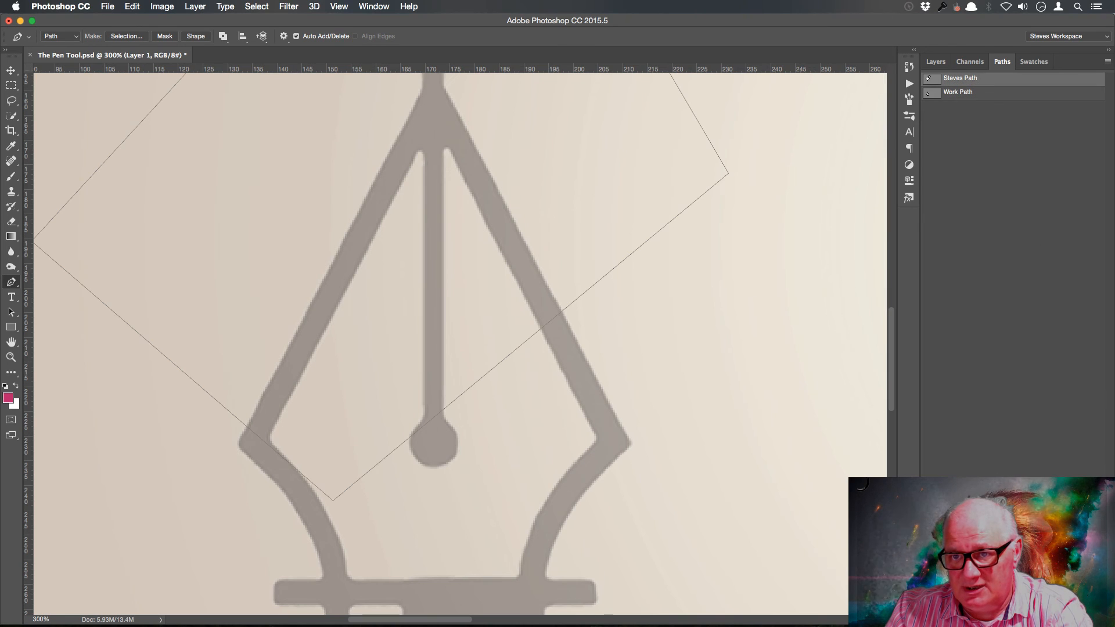
{"action": "key", "text": "BackSpace"}
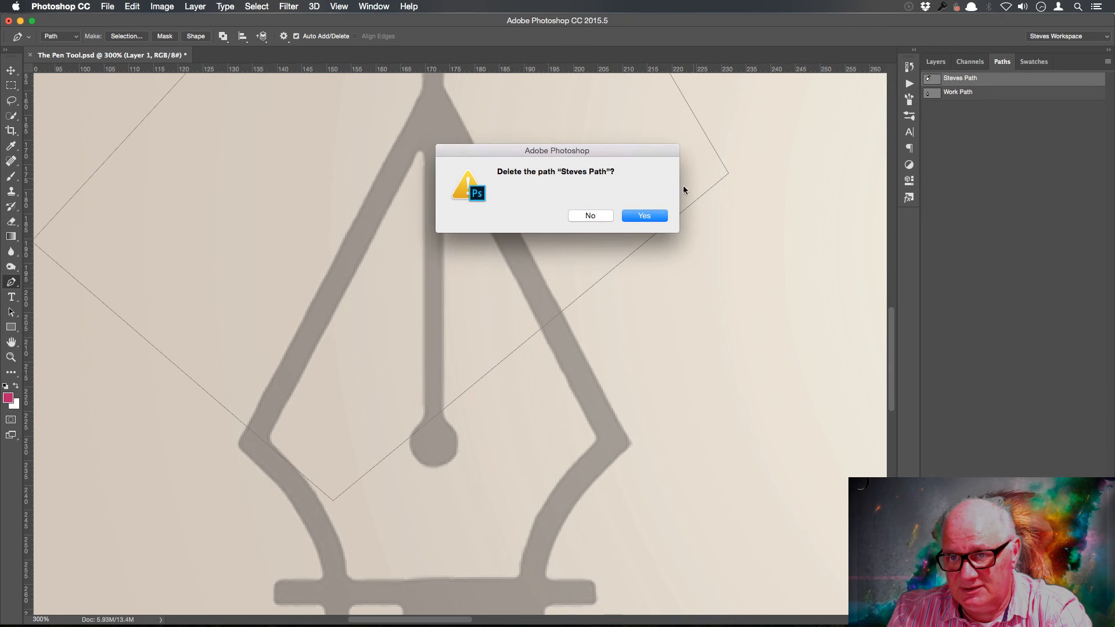
{"action": "left_click", "coordinate": [648, 217]}
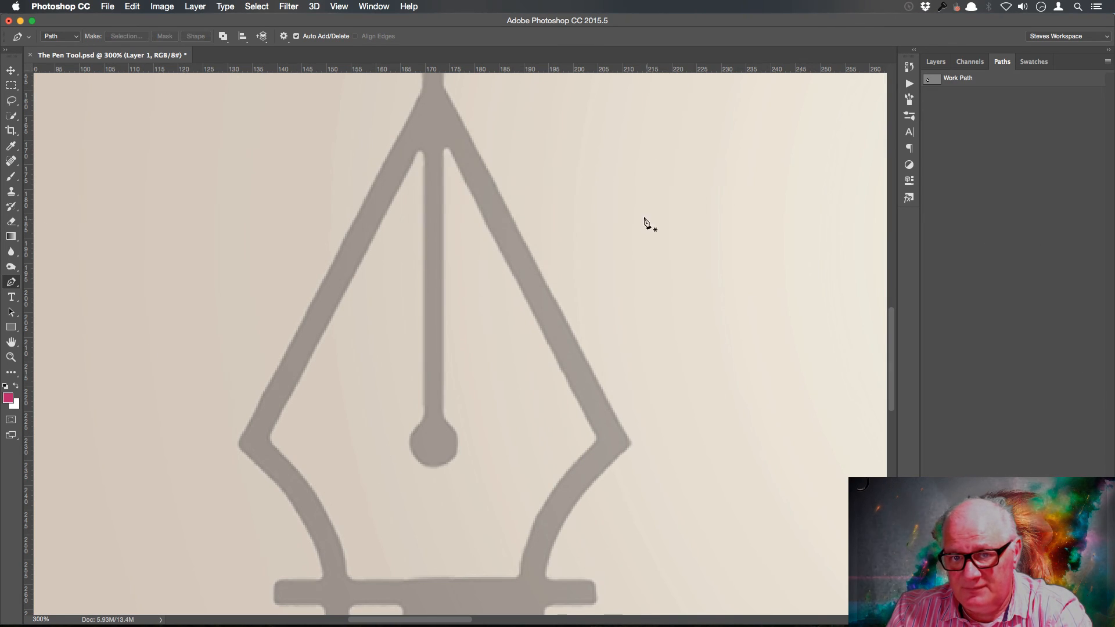
- Save the work path under the name Pen
{"action": "double_click", "coordinate": [962, 80]}
{"action": "type", "text": "Pen"}
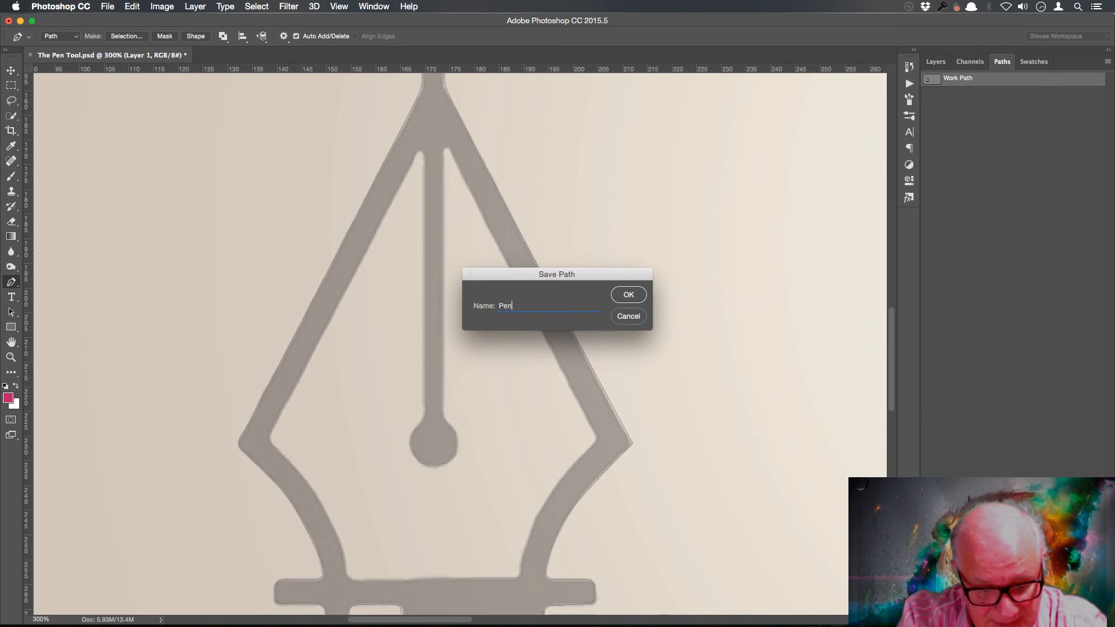
{"action": "key", "text": "Return"}
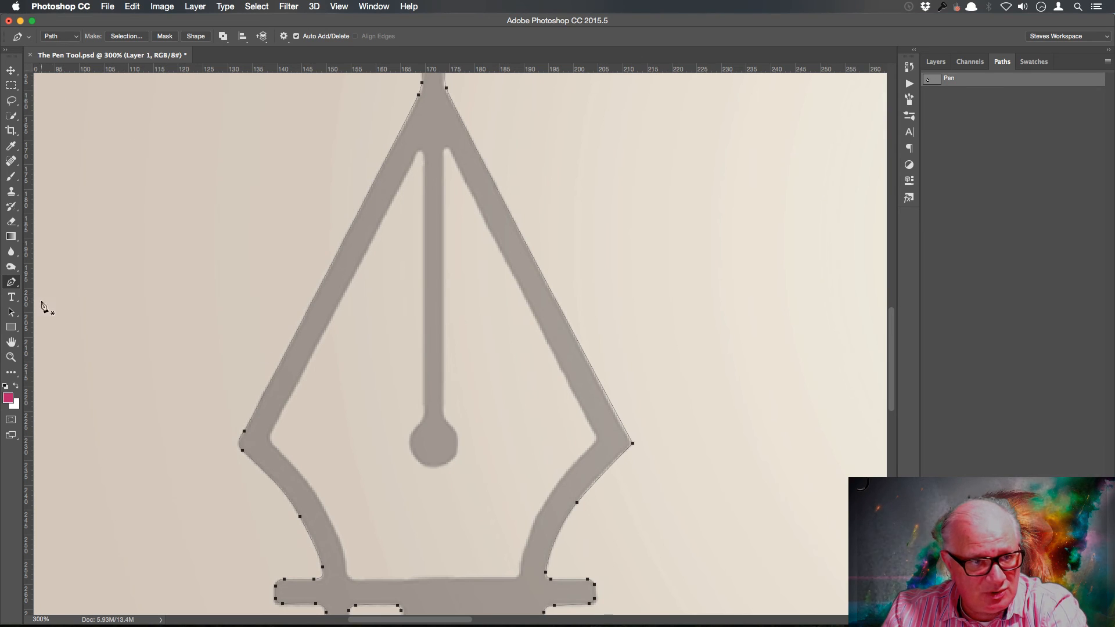
- Add an anchor point on each side of the nib's right-hand corner and remove the sharp corner point between them
{"action": "left_click", "coordinate": [12, 282]}
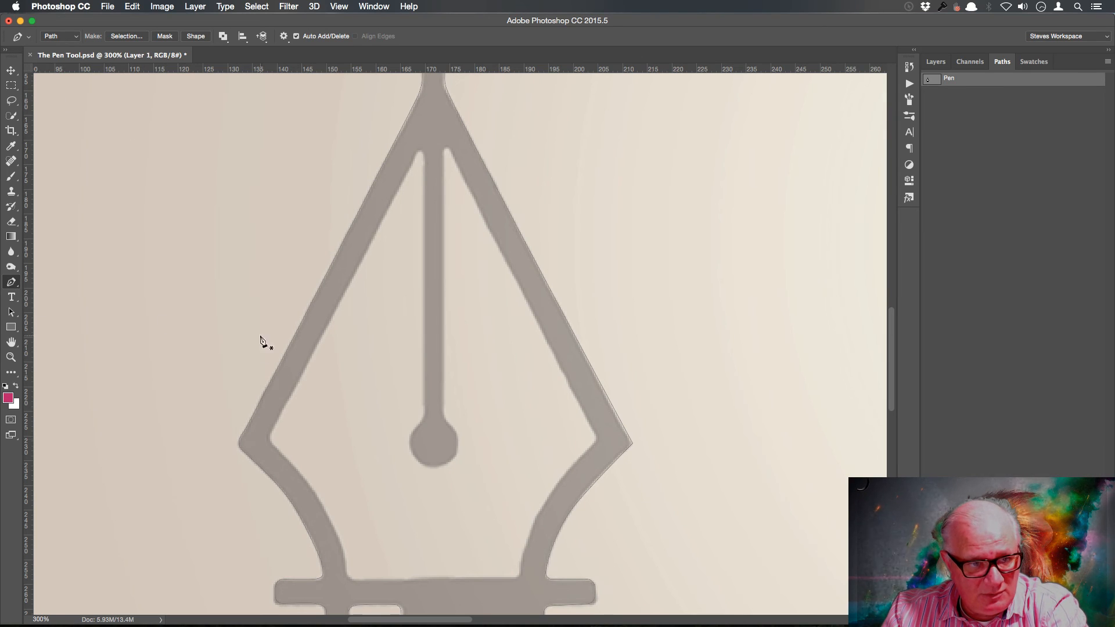
{"action": "left_click", "coordinate": [639, 451], "text": "super"}
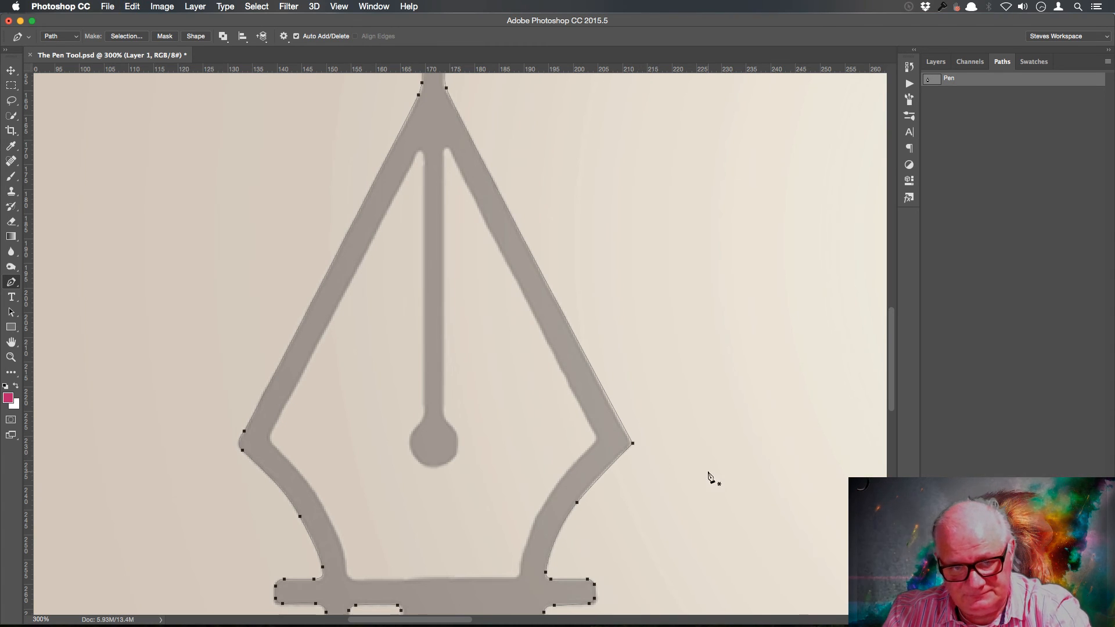
{"action": "left_click", "coordinate": [627, 454]}
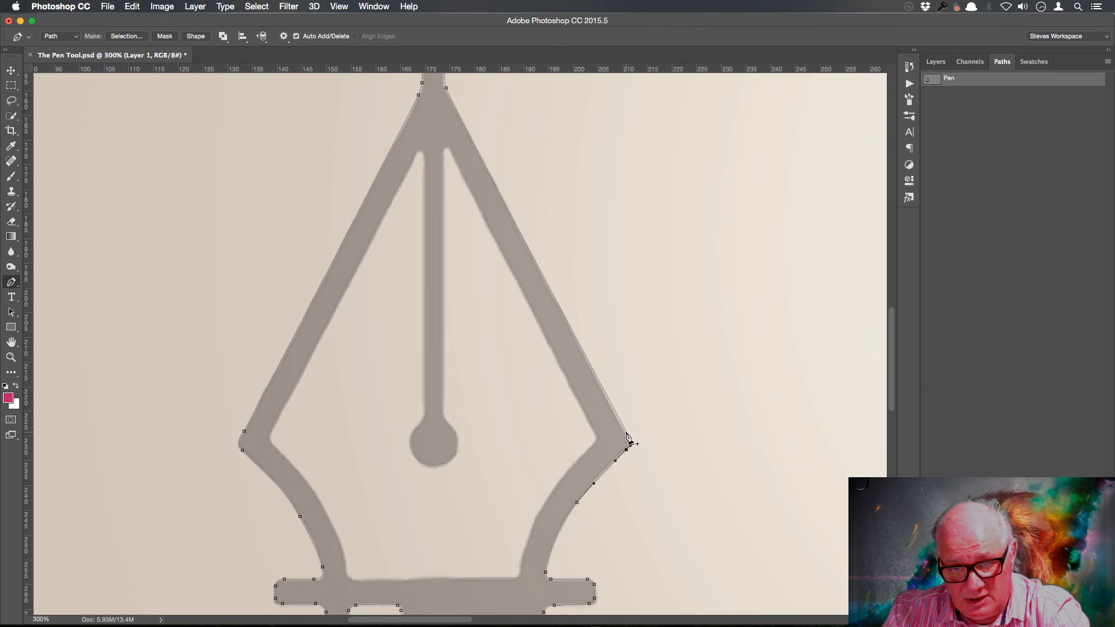
{"action": "left_click", "coordinate": [627, 432]}
{"action": "left_click", "coordinate": [633, 444]}
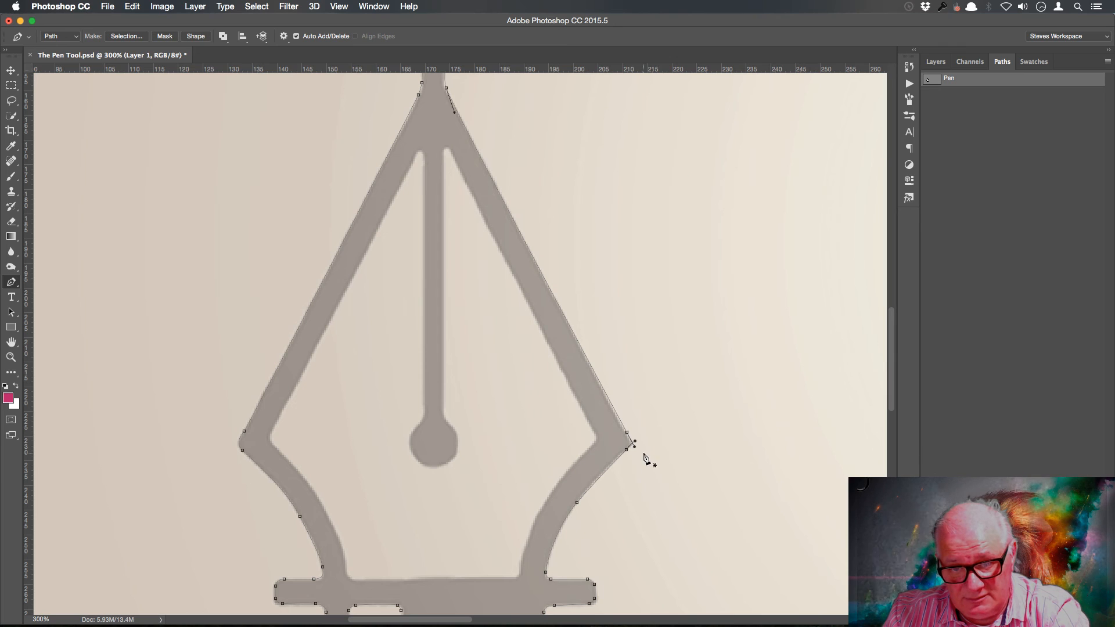
{"action": "left_click", "coordinate": [635, 441]}
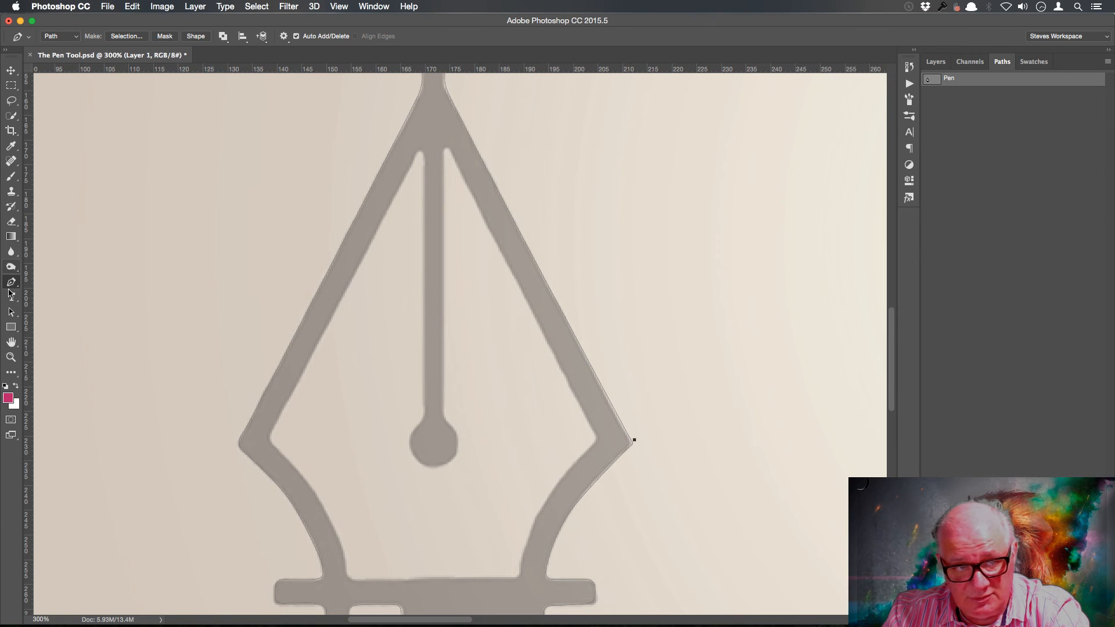
- Round the nib's right-hand corner by adjusting the direction handles of its two anchor points with the Direct Selection Tool
{"action": "left_click", "coordinate": [11, 312]}
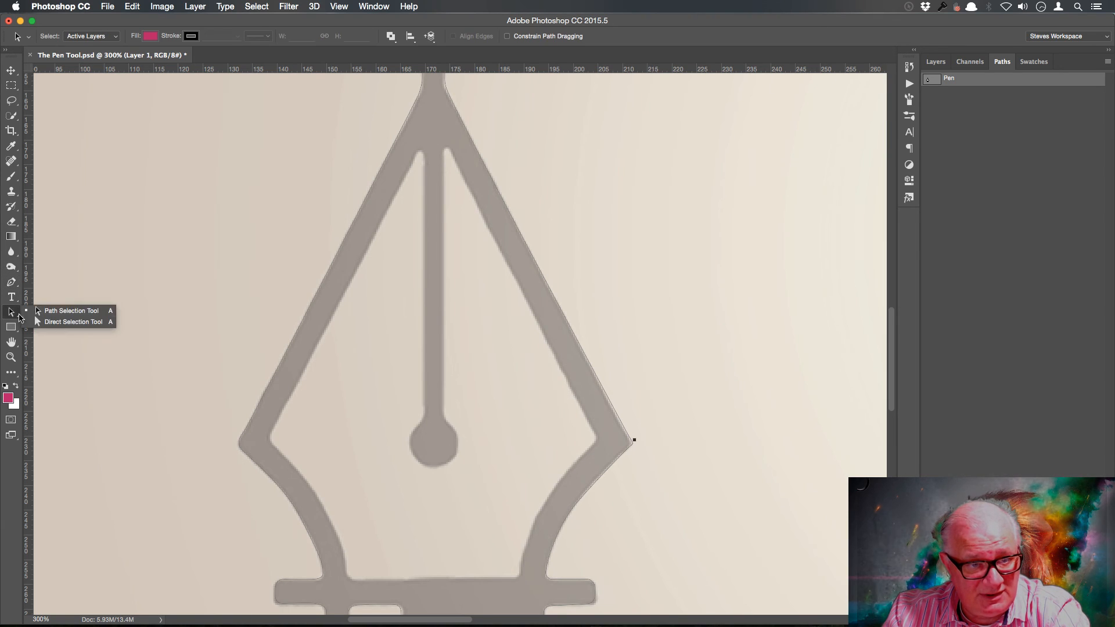
{"action": "left_click", "coordinate": [61, 325]}
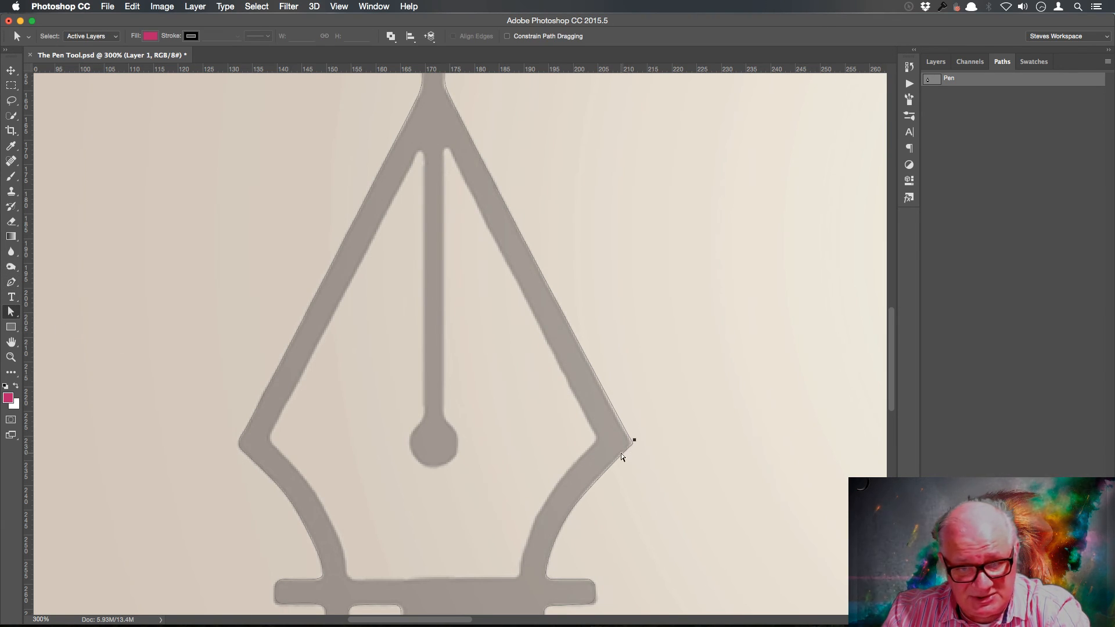
{"action": "left_click", "coordinate": [621, 454]}
{"action": "left_click", "coordinate": [626, 450]}
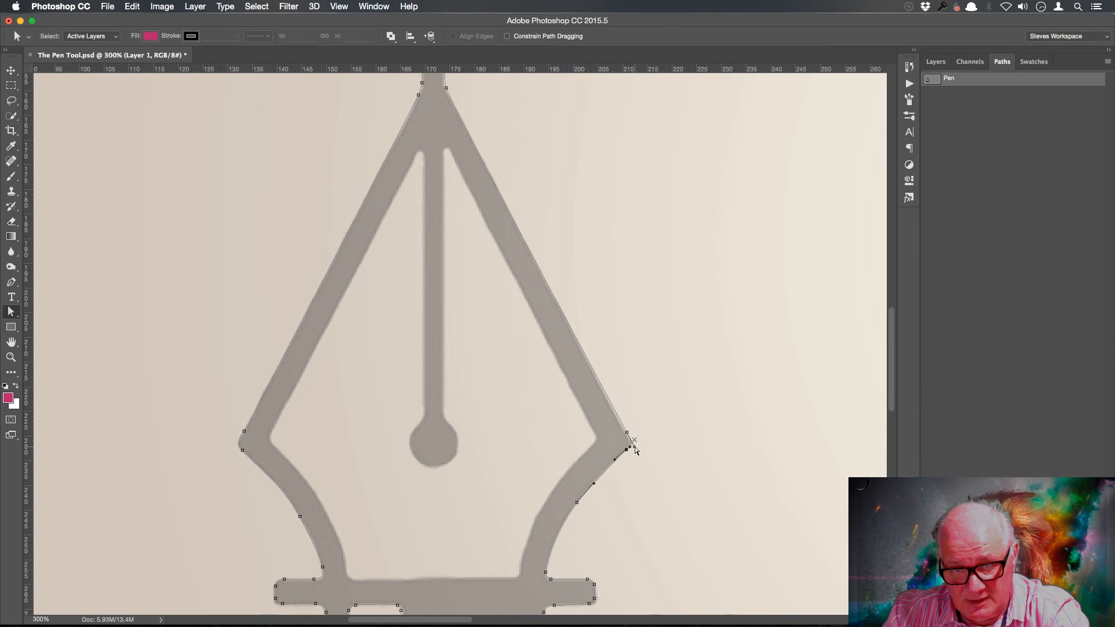
{"action": "left_click", "coordinate": [634, 445]}
{"action": "left_click_drag", "start_coordinate": [633, 443], "coordinate": [631, 440]}
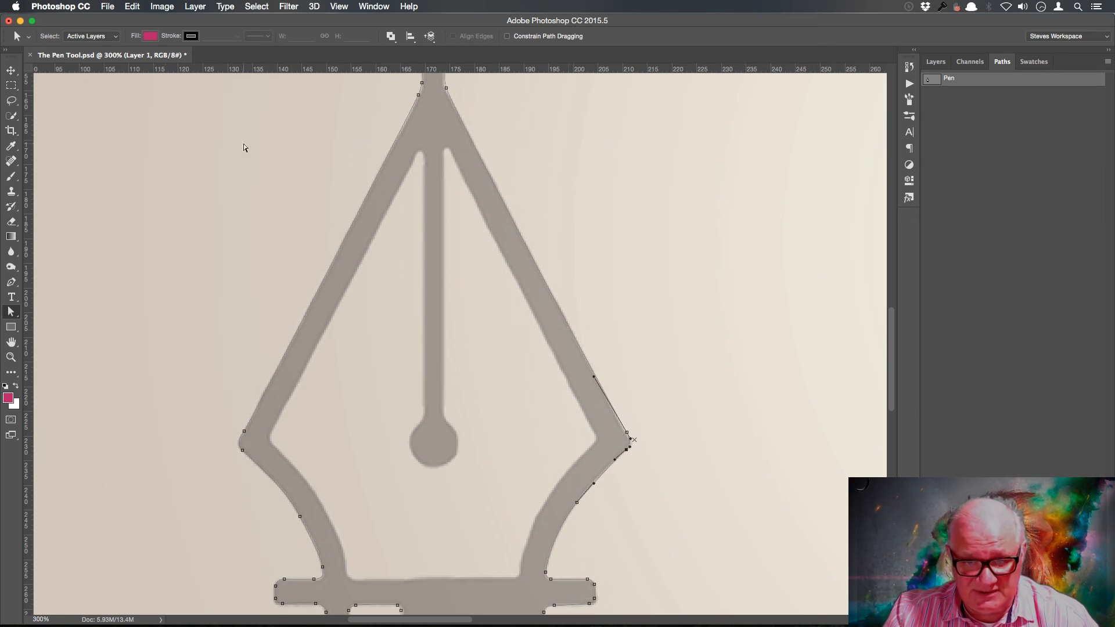
- Fit the path to the nib's tip by adjusting the anchor points along its right side and top with the Direct Selection Tool
{"action": "left_click", "coordinate": [12, 71]}
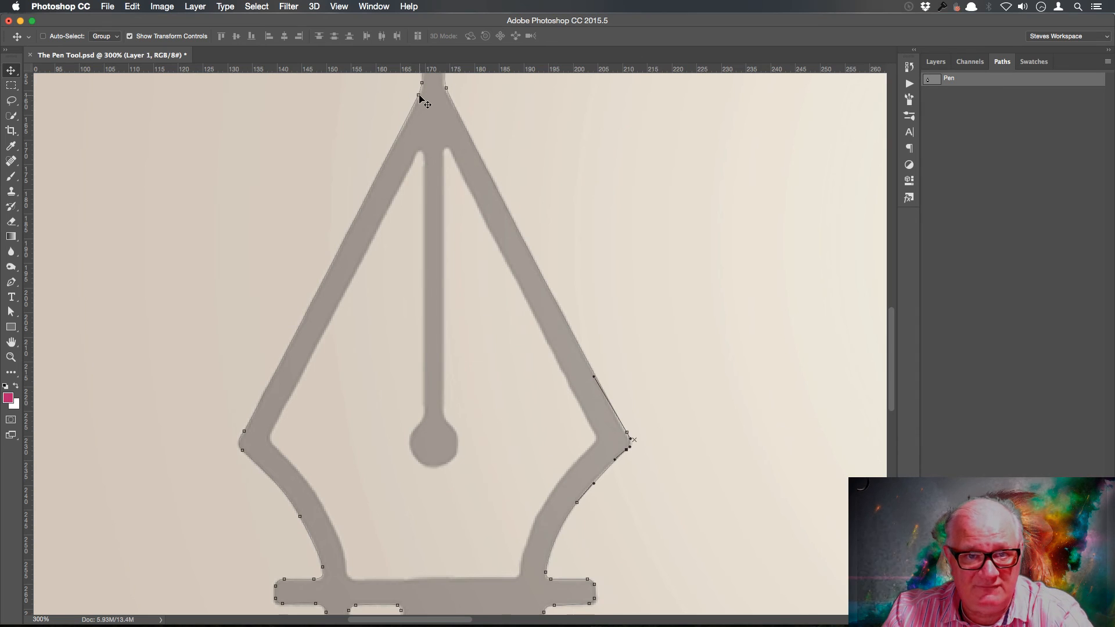
{"action": "left_click_drag", "start_coordinate": [535, 133], "coordinate": [559, 300]}
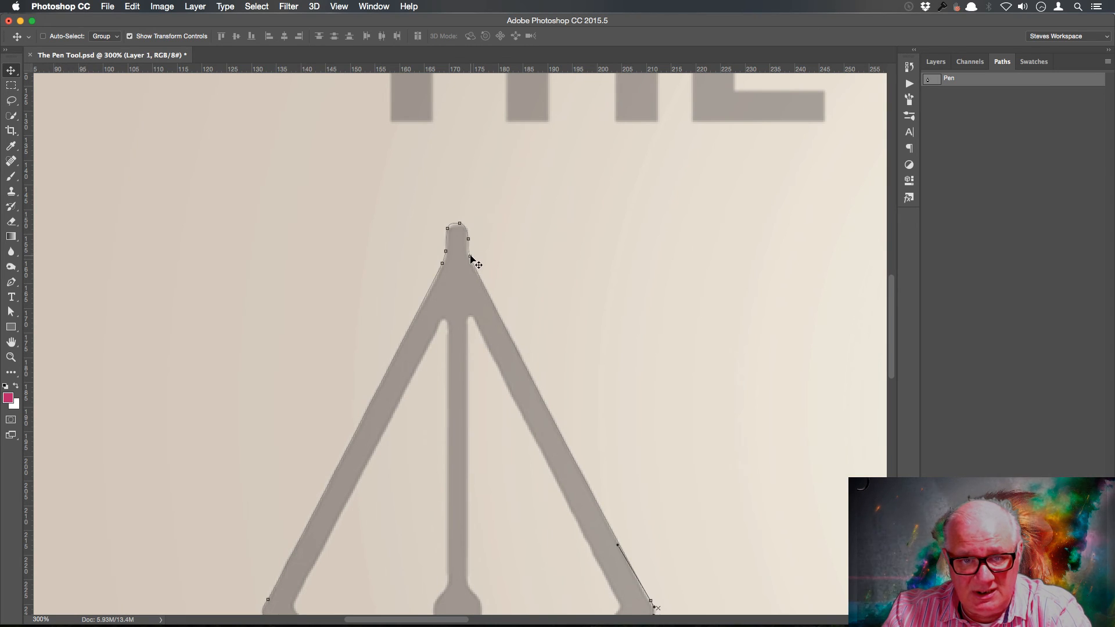
{"action": "left_click", "coordinate": [11, 312]}
{"action": "left_click", "coordinate": [470, 257]}
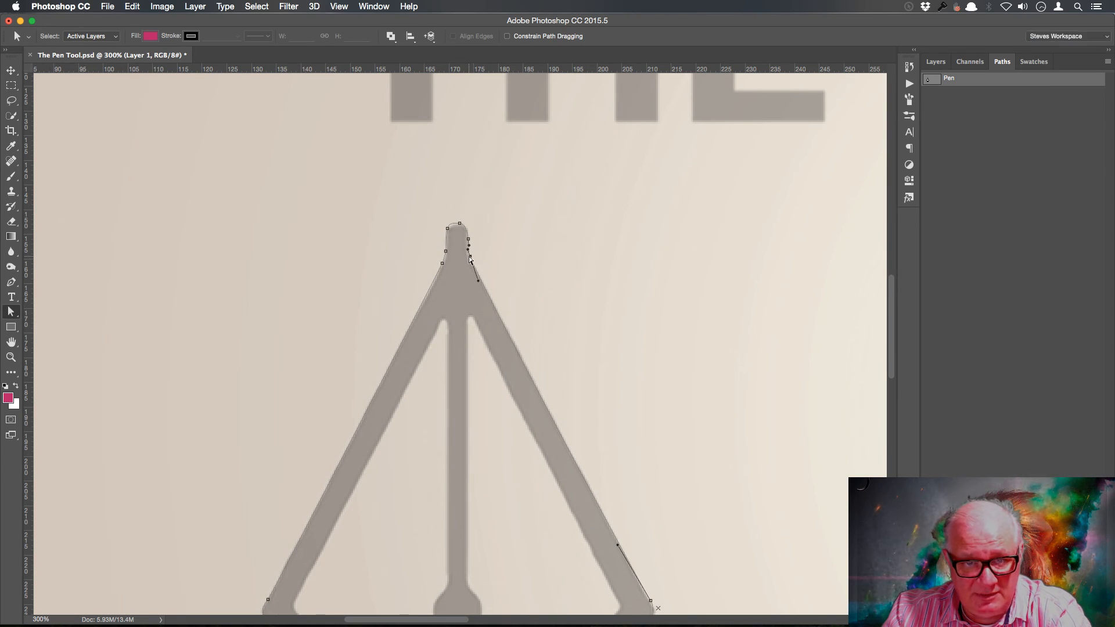
{"action": "left_click_drag", "start_coordinate": [471, 257], "coordinate": [472, 263]}
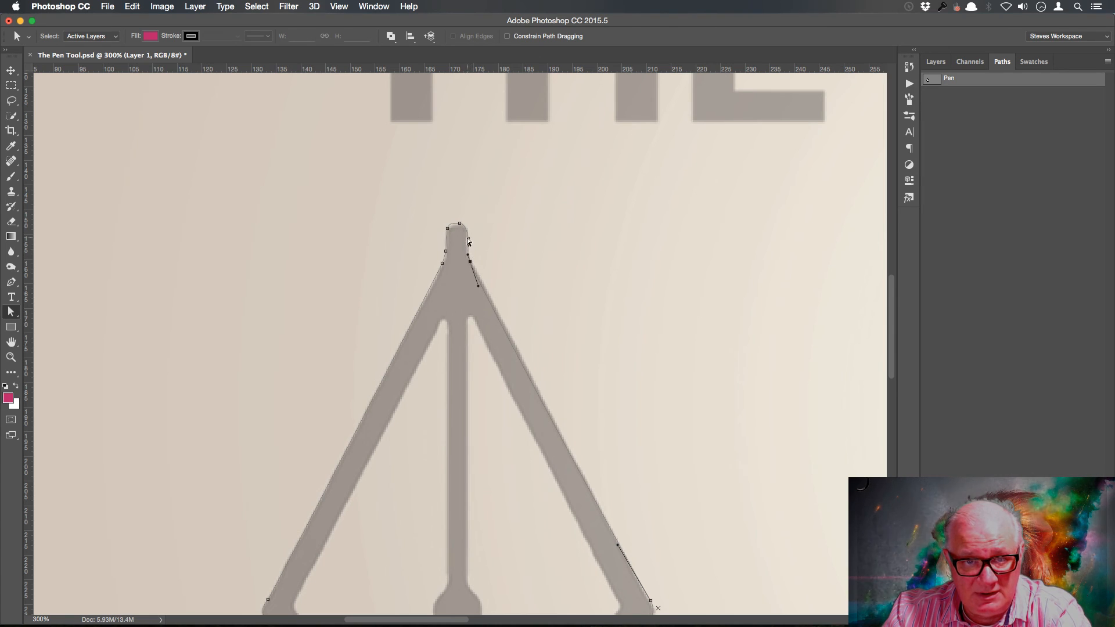
{"action": "left_click", "coordinate": [470, 243]}
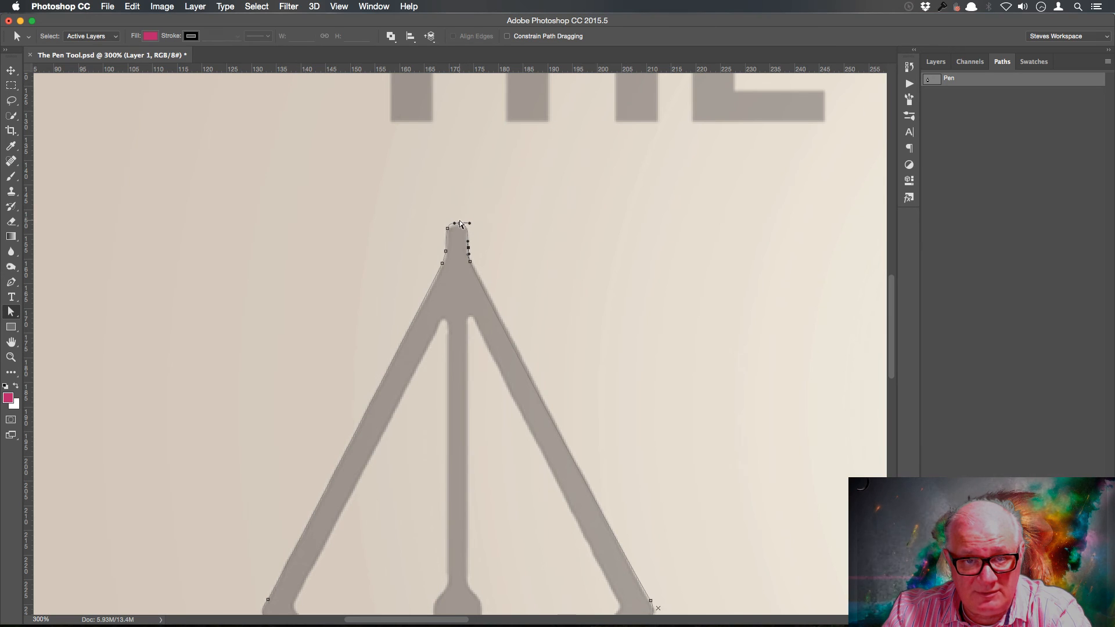
{"action": "left_click_drag", "start_coordinate": [459, 224], "coordinate": [448, 234]}
{"action": "left_click_drag", "start_coordinate": [448, 471], "coordinate": [491, 314]}
{"action": "left_click_drag", "start_coordinate": [583, 458], "coordinate": [551, 307]}
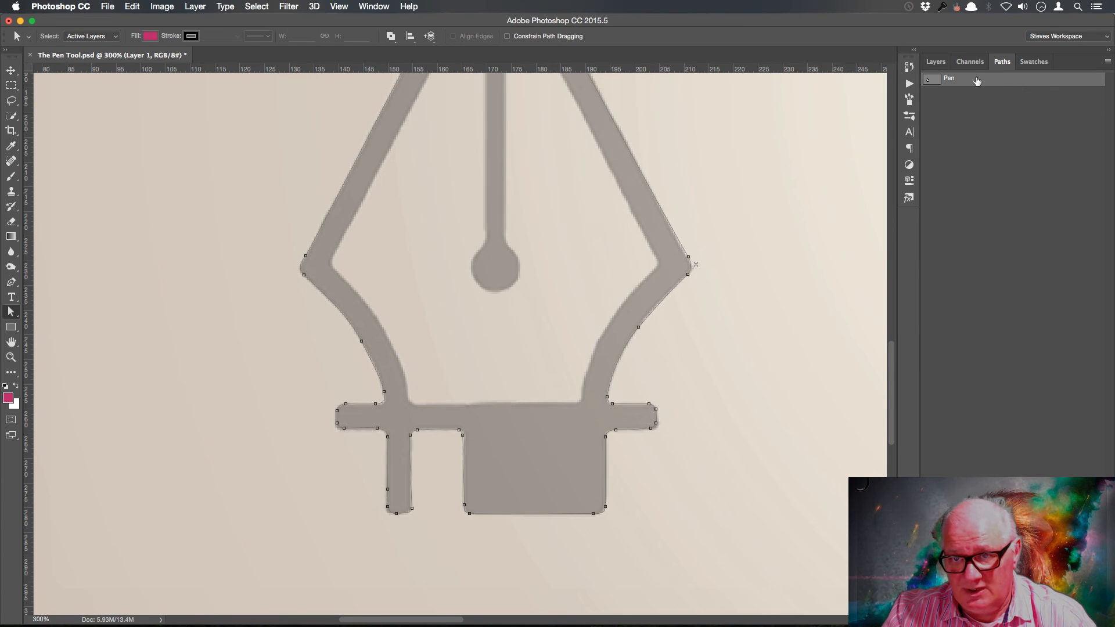
- Reactivate the saved Pen path and select the whole path with the Path Selection Tool
{"action": "left_click", "coordinate": [999, 152]}
{"action": "left_click", "coordinate": [997, 84]}
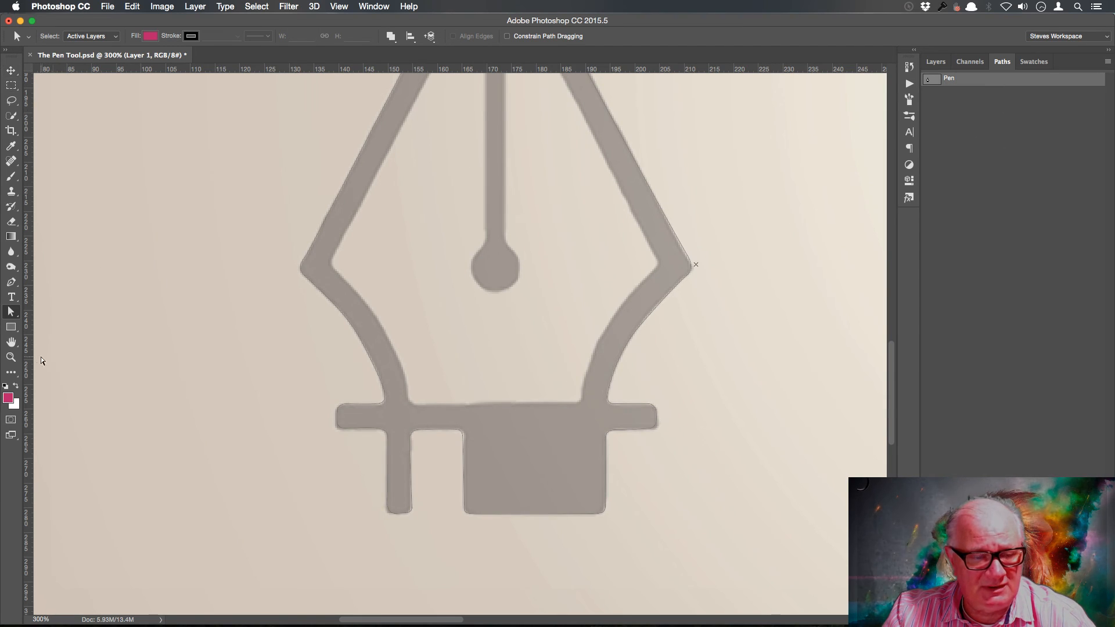
{"action": "right_click", "coordinate": [14, 313]}
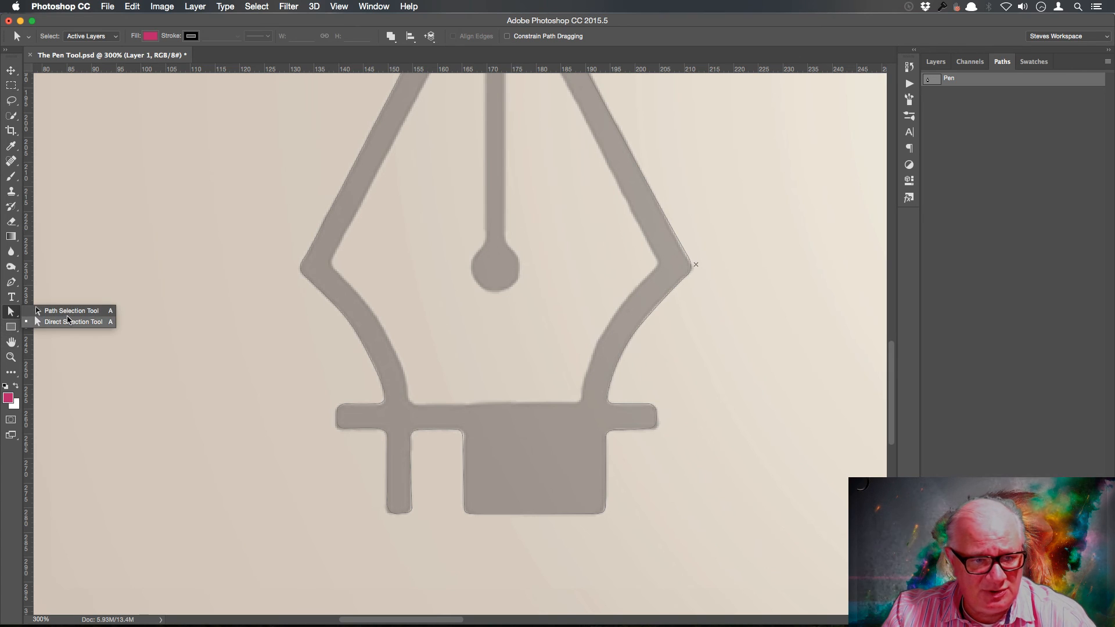
{"action": "left_click", "coordinate": [86, 320]}
{"action": "left_click", "coordinate": [1034, 344]}
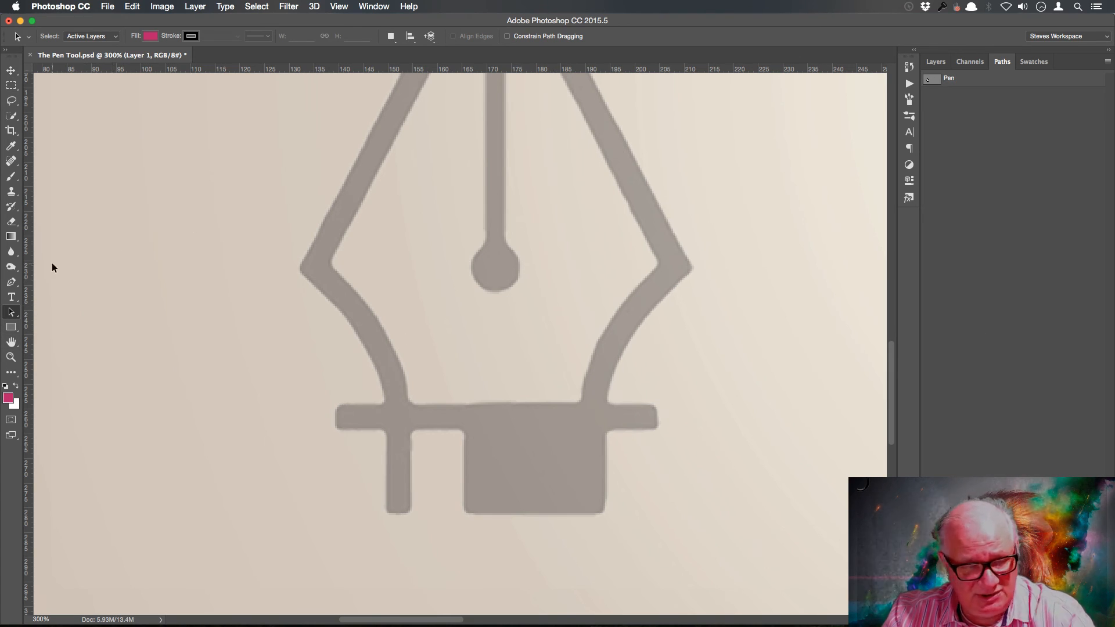
{"action": "left_click", "coordinate": [11, 282]}
{"action": "key", "text": "a"}
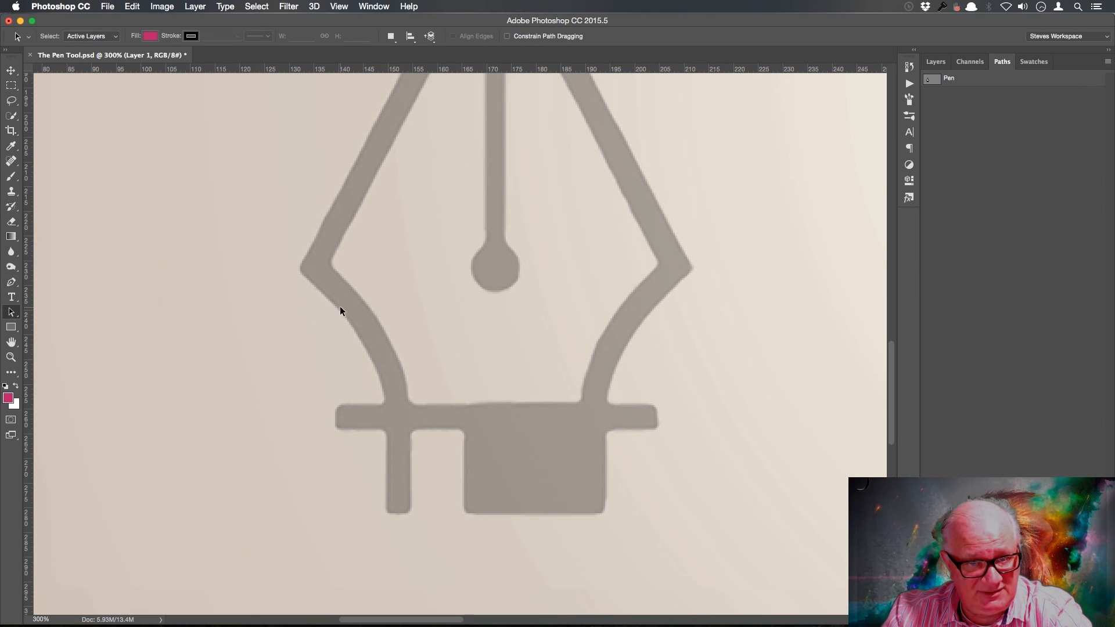
{"action": "left_click", "coordinate": [961, 79]}
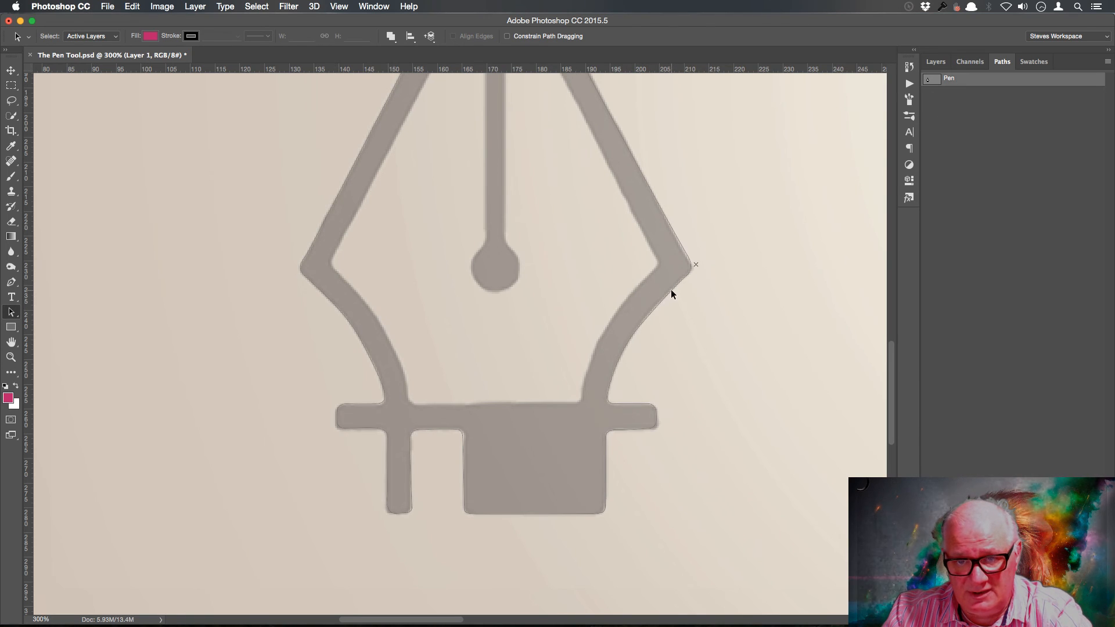
{"action": "left_click_drag", "start_coordinate": [697, 206], "coordinate": [683, 362]}
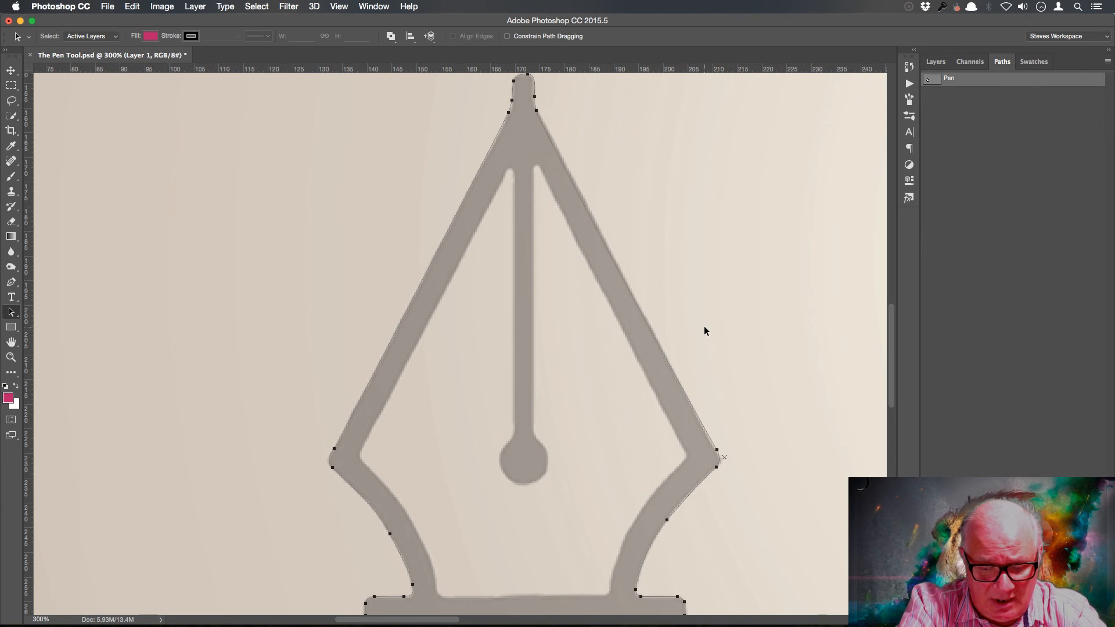
- Try filling with the pink foreground color while only the path is selected, and undo the fill
{"action": "key", "text": "alt+BackSpace"}
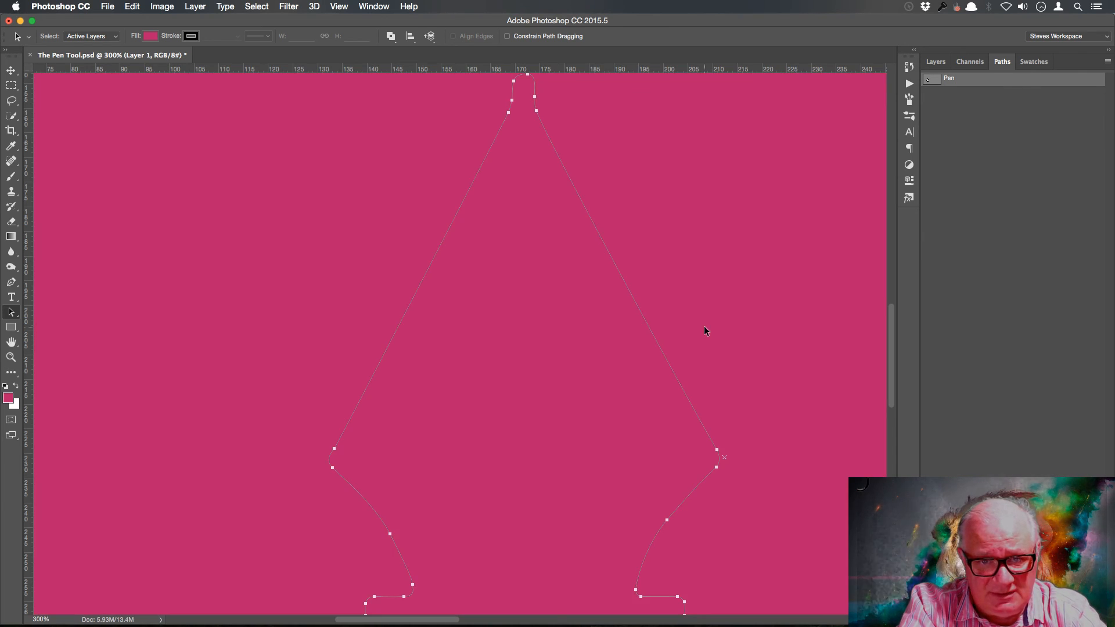
{"action": "key", "text": "super+z"}
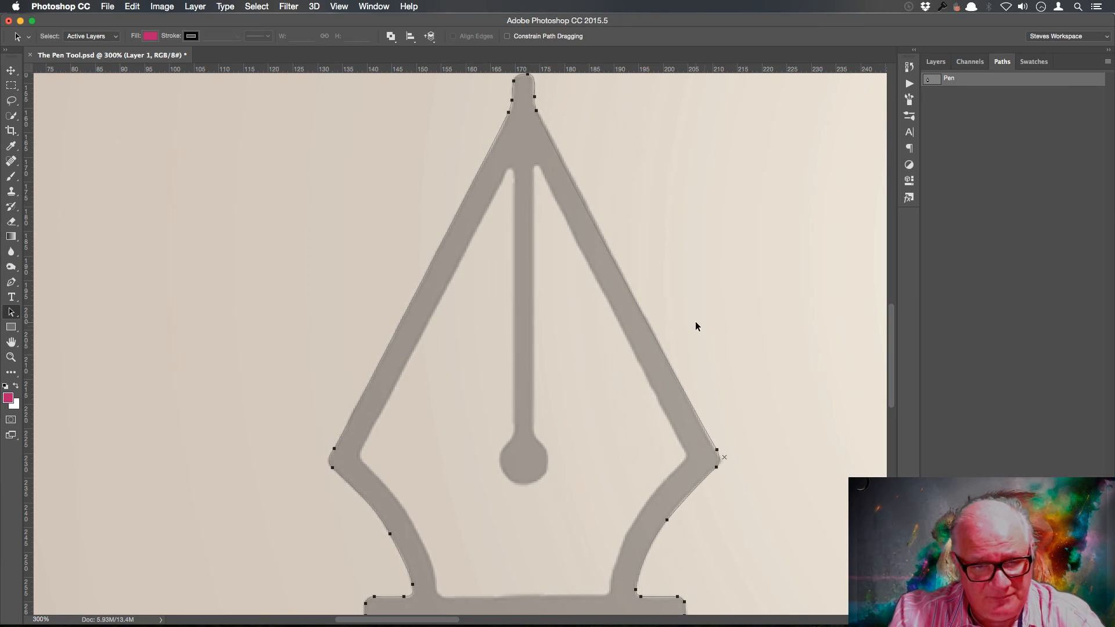
- Convert the path to a new anti-aliased selection with a 0-pixel feather, fill it with the pink foreground color and deselect
{"action": "right_click", "coordinate": [639, 304]}
{"action": "left_click", "coordinate": [710, 377]}
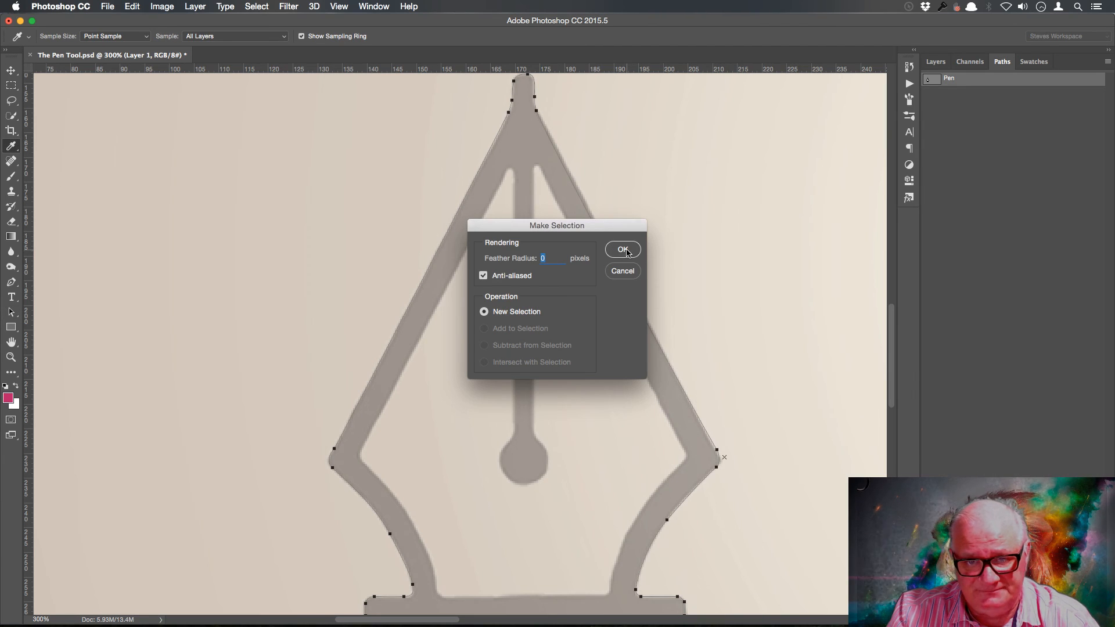
{"action": "left_click", "coordinate": [626, 250]}
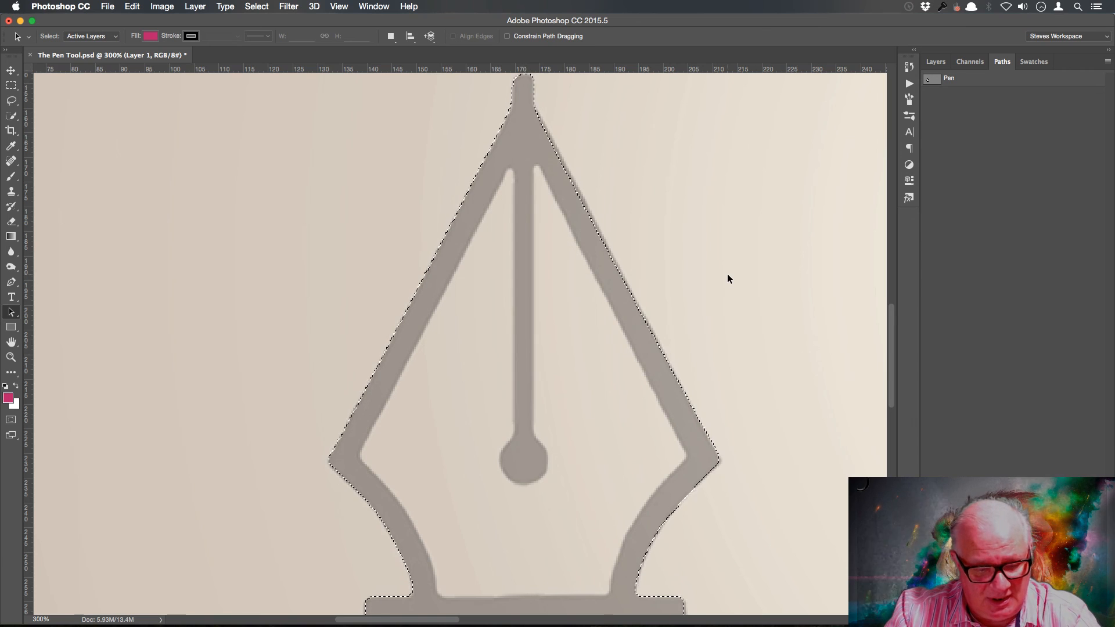
{"action": "key", "text": "alt+BackSpace"}
{"action": "key", "text": "super+d"}
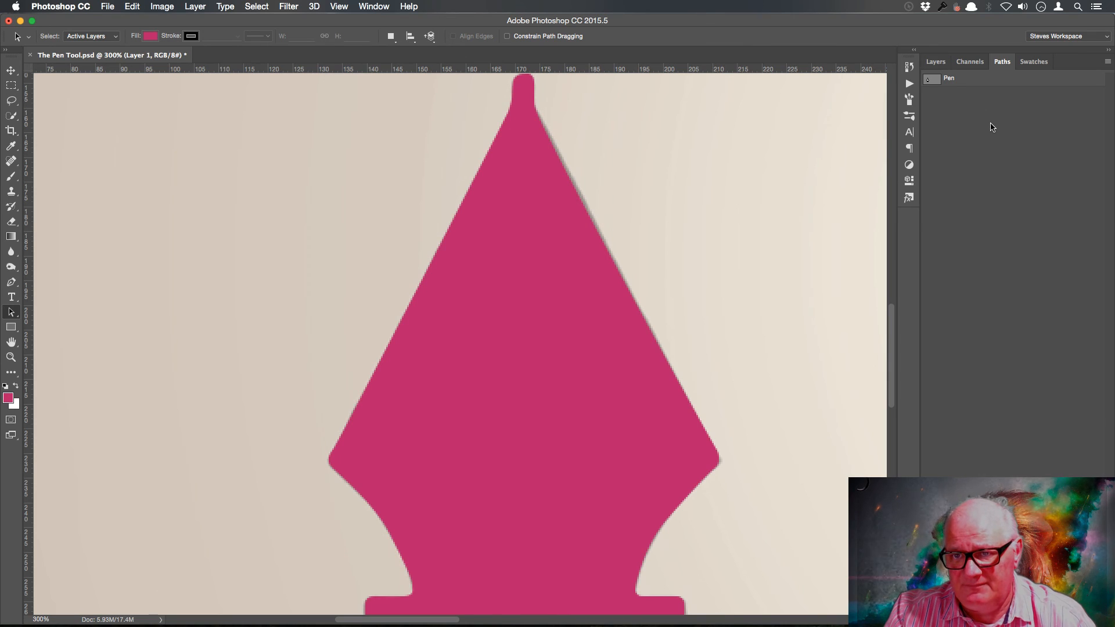
- Add a new layer above Layer 1 and hide Layer 1
{"action": "left_click", "coordinate": [938, 62]}
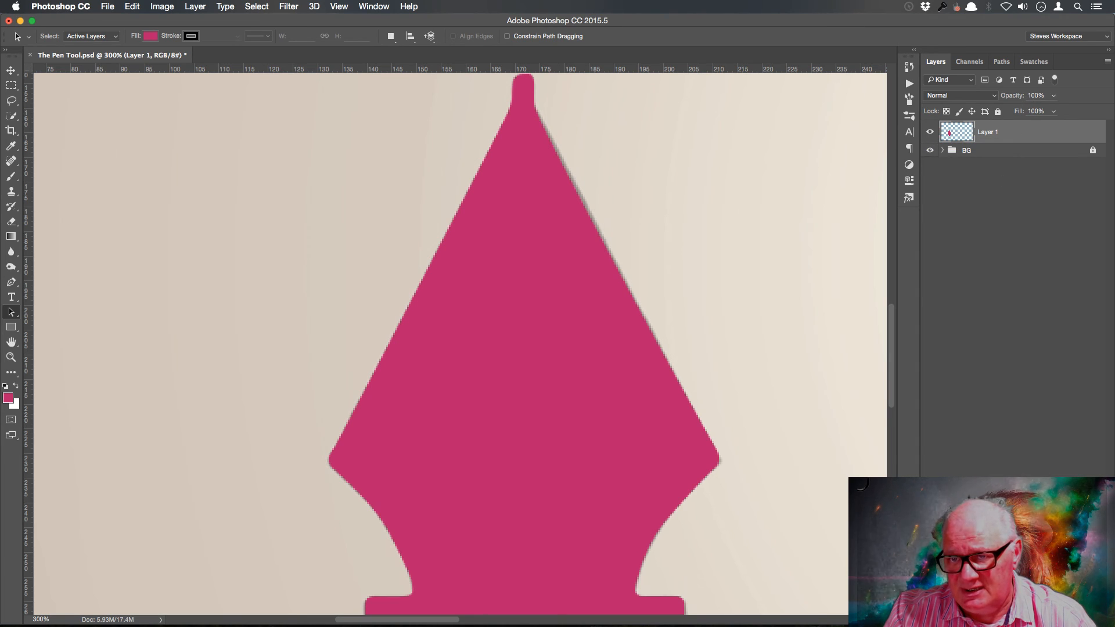
{"action": "key", "text": "super+shift+alt+n"}
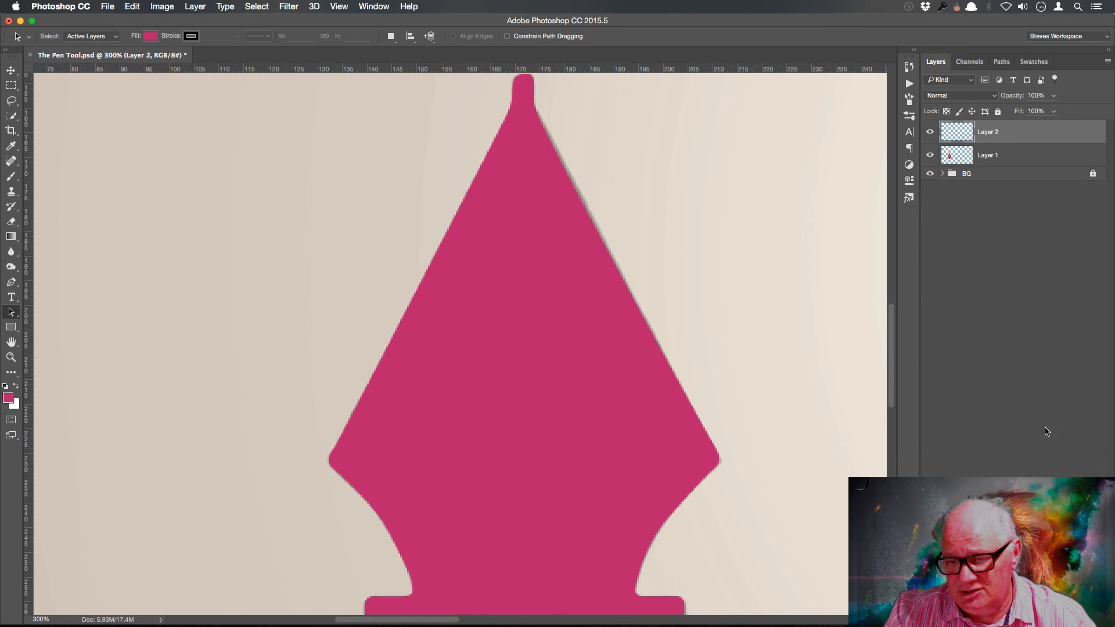
{"action": "left_click", "coordinate": [930, 156]}
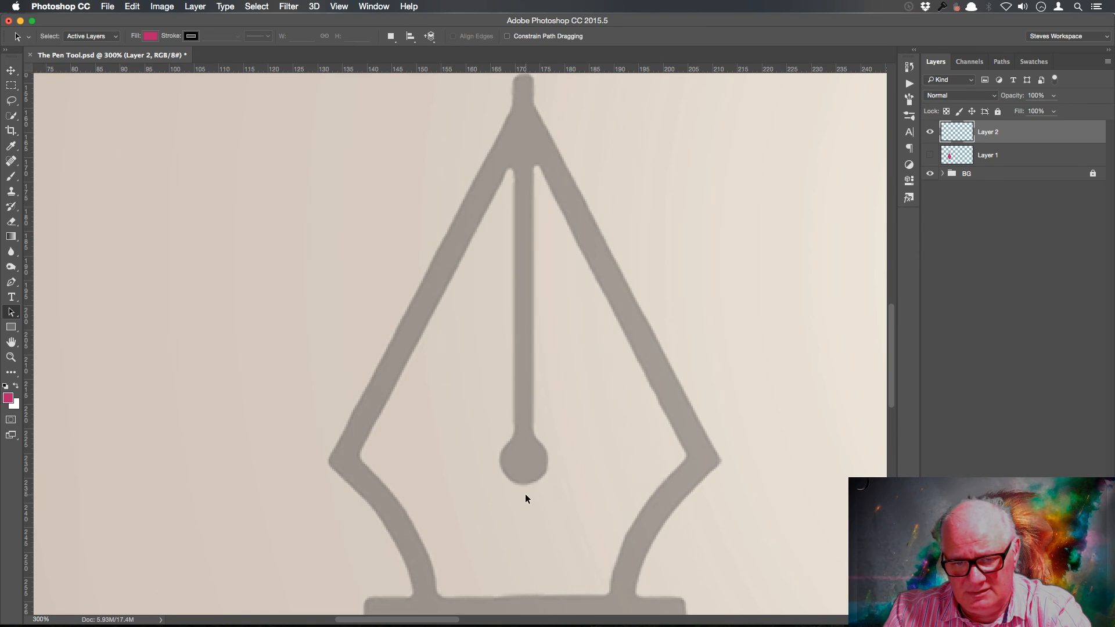
- Start a Pen tool path on the nib's inner base edge and trace around the round hole's left side to the slit
{"action": "left_click_drag", "start_coordinate": [526, 556], "coordinate": [508, 507]}
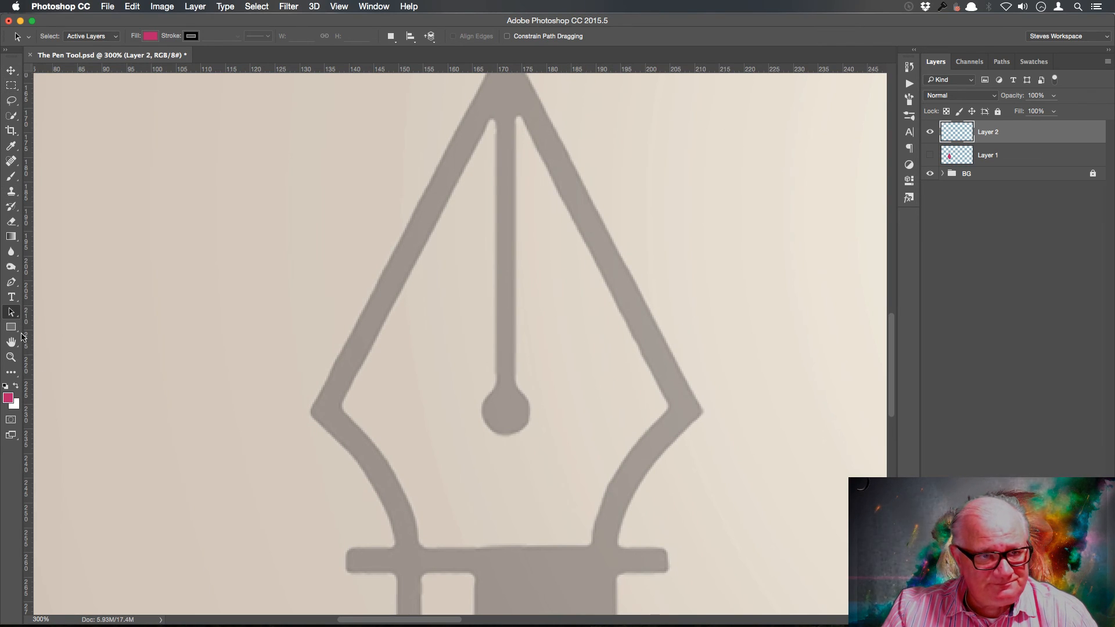
{"action": "left_click", "coordinate": [11, 283]}
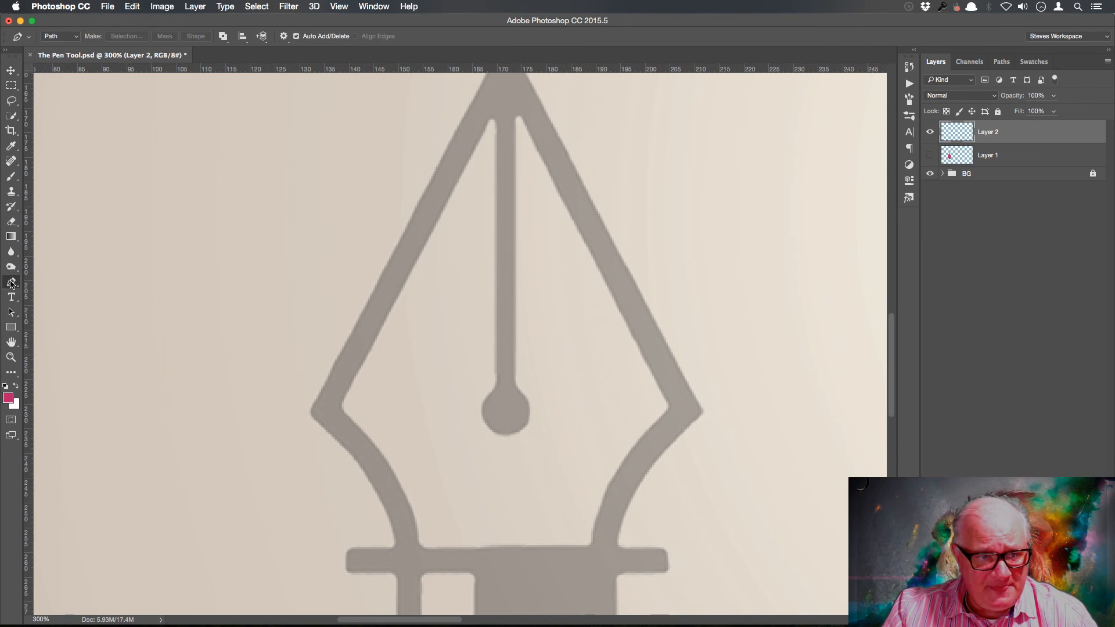
{"action": "left_click", "coordinate": [558, 546]}
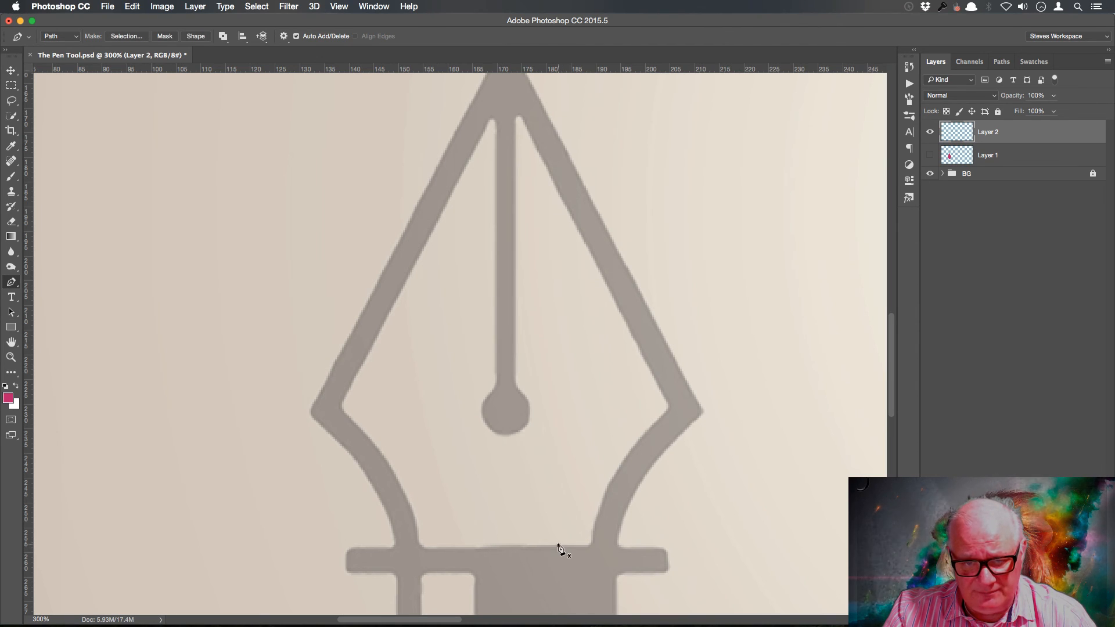
{"action": "left_click", "coordinate": [524, 428]}
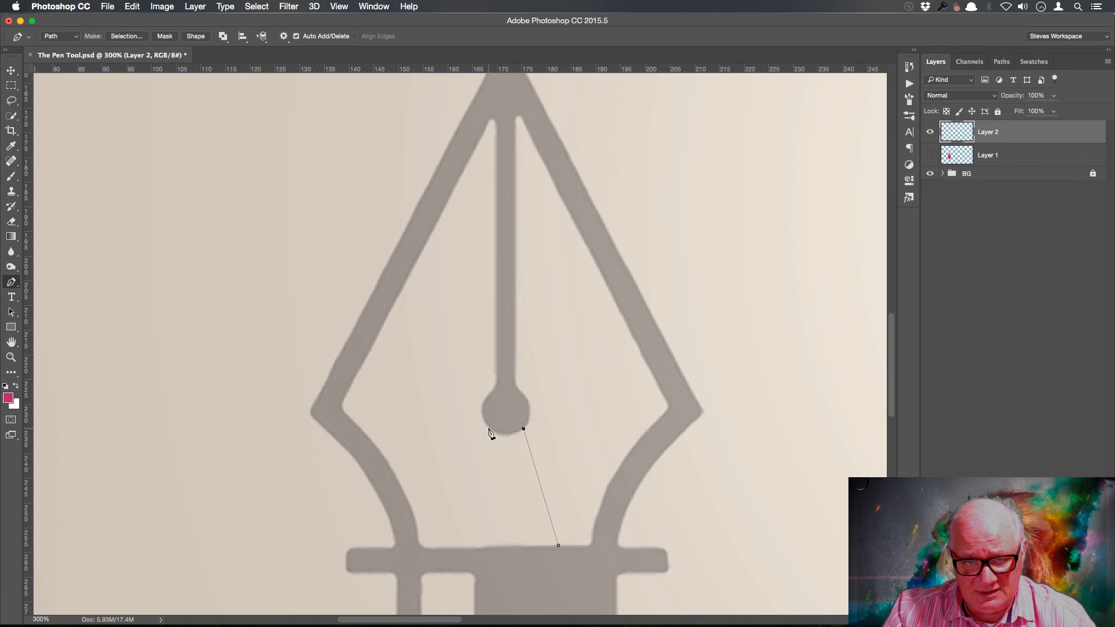
{"action": "key", "text": "super+z"}
{"action": "left_click", "coordinate": [525, 426]}
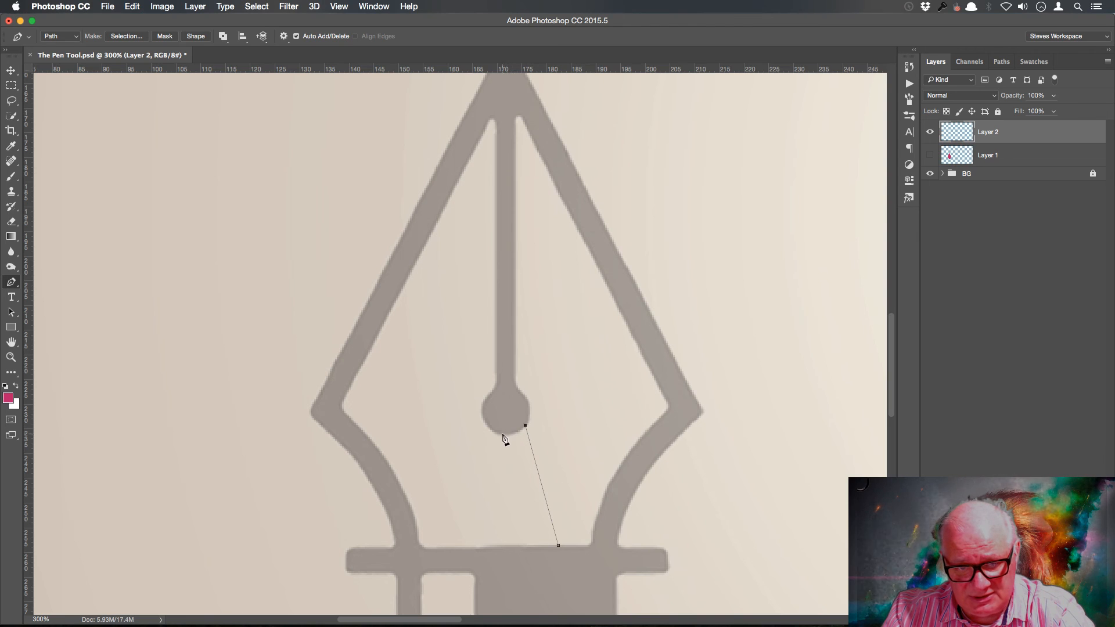
{"action": "left_click_drag", "start_coordinate": [491, 429], "coordinate": [498, 372]}
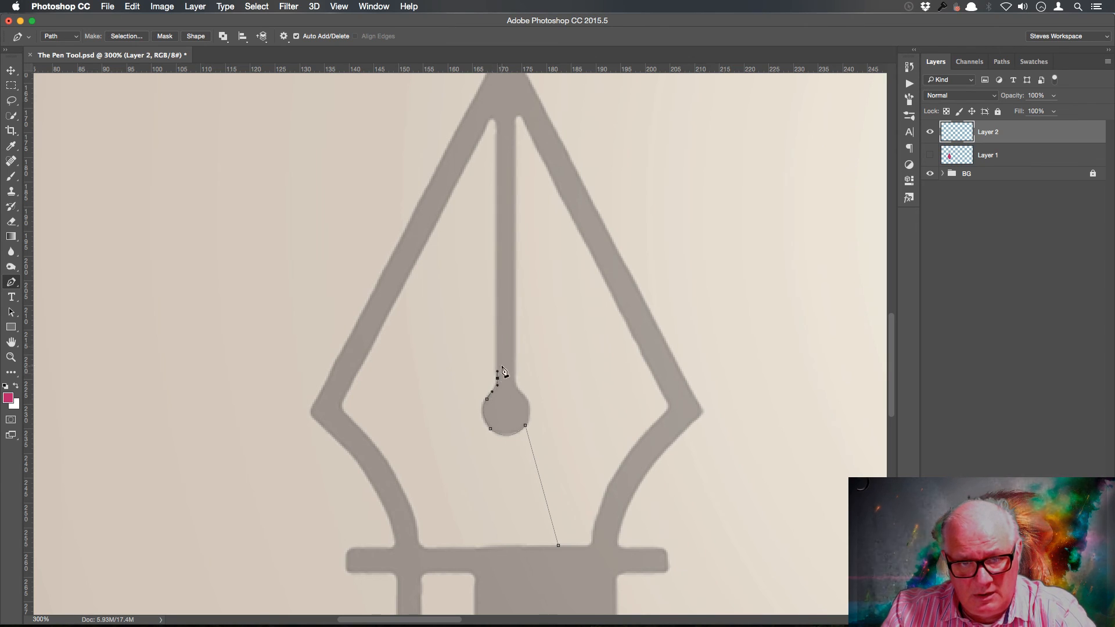
- Continue the path up the slit's left edge, around the inner top and down the nib's inner left edge to the corner
{"action": "left_click", "coordinate": [497, 136]}
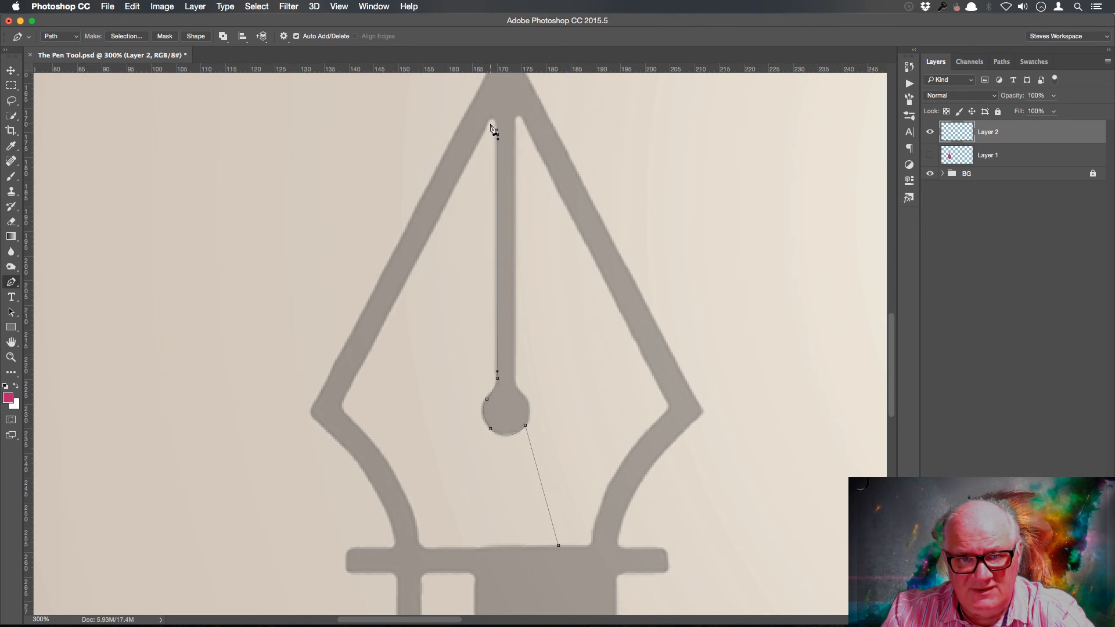
{"action": "left_click_drag", "start_coordinate": [489, 122], "coordinate": [479, 136]}
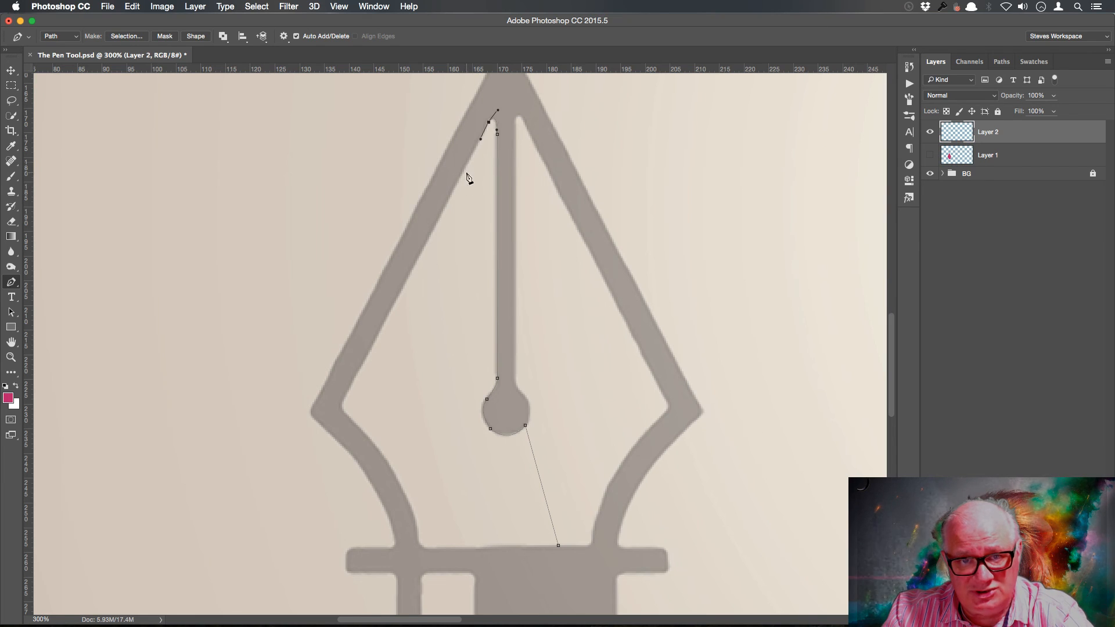
{"action": "left_click", "coordinate": [348, 397]}
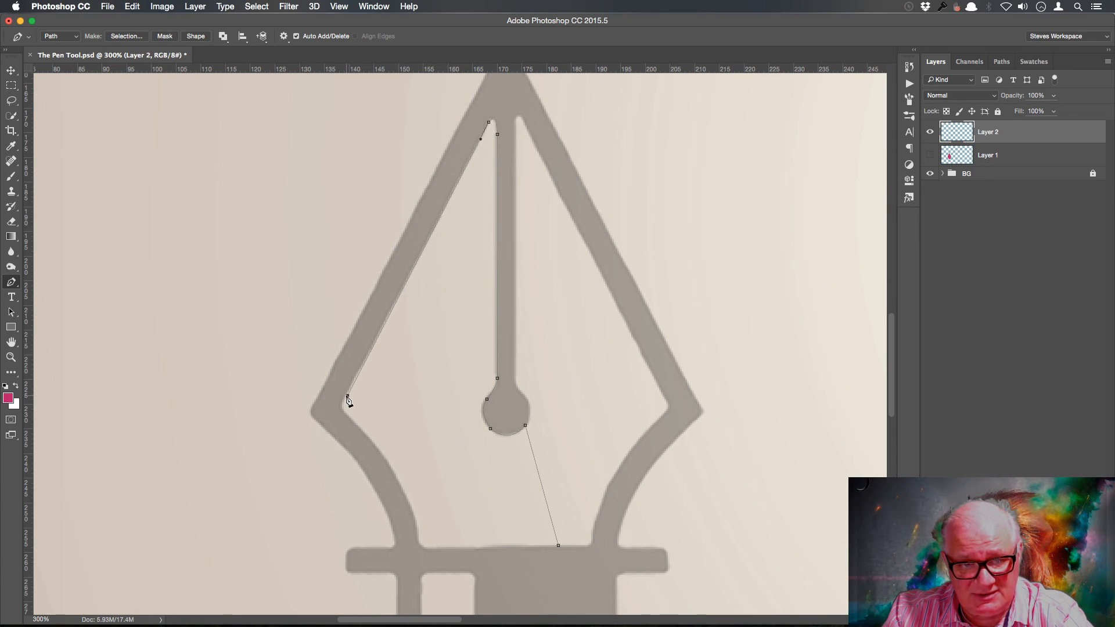
{"action": "key", "text": "super+z"}
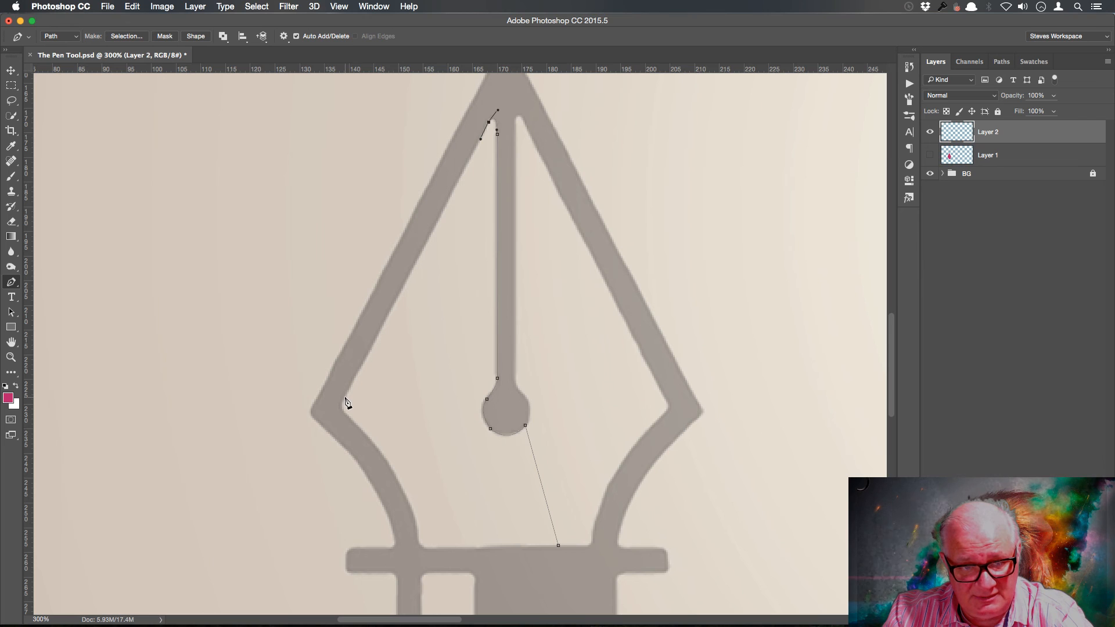
{"action": "left_click", "coordinate": [346, 396]}
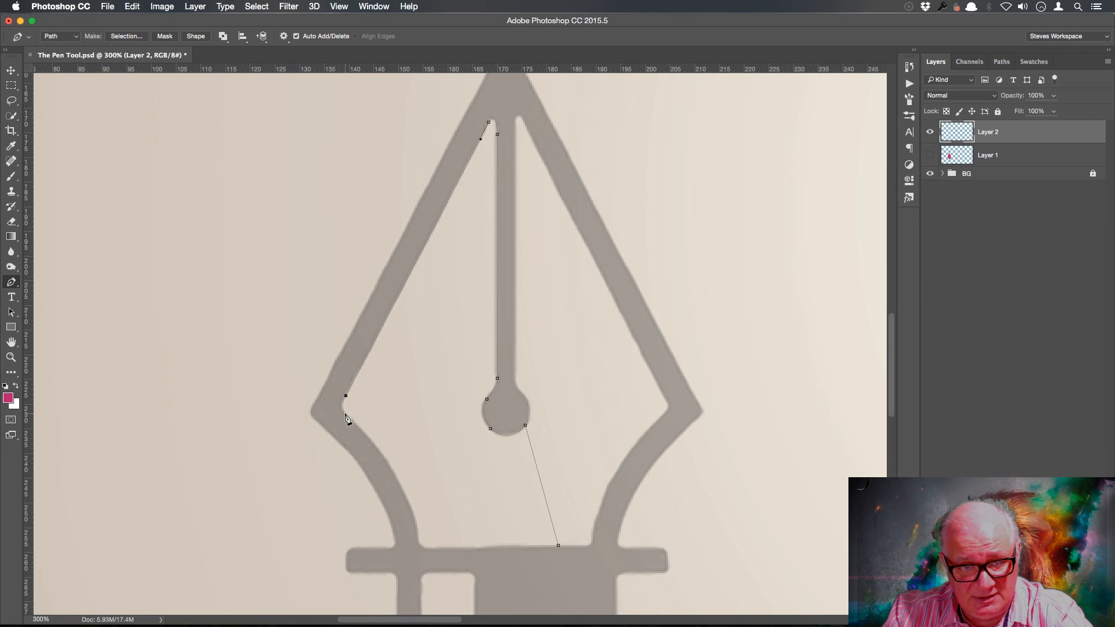
- Continue the path around the nib's inner left corner, down the curved lower edge and along the base, closing it at the starting anchor
{"action": "left_click_drag", "start_coordinate": [348, 414], "coordinate": [357, 426]}
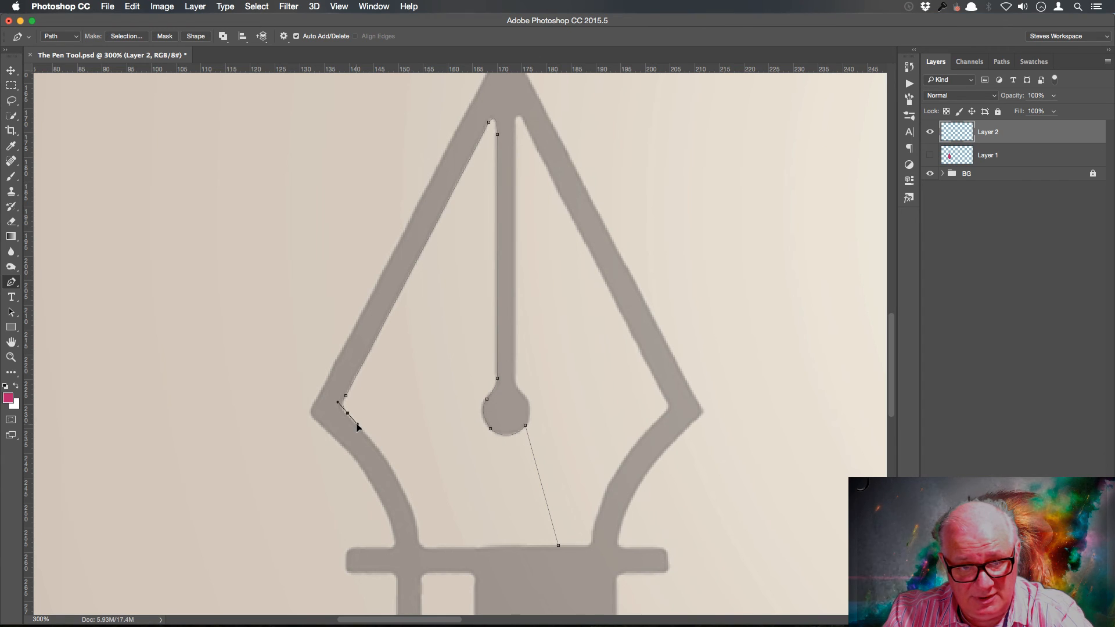
{"action": "left_click_drag", "start_coordinate": [358, 428], "coordinate": [358, 426]}
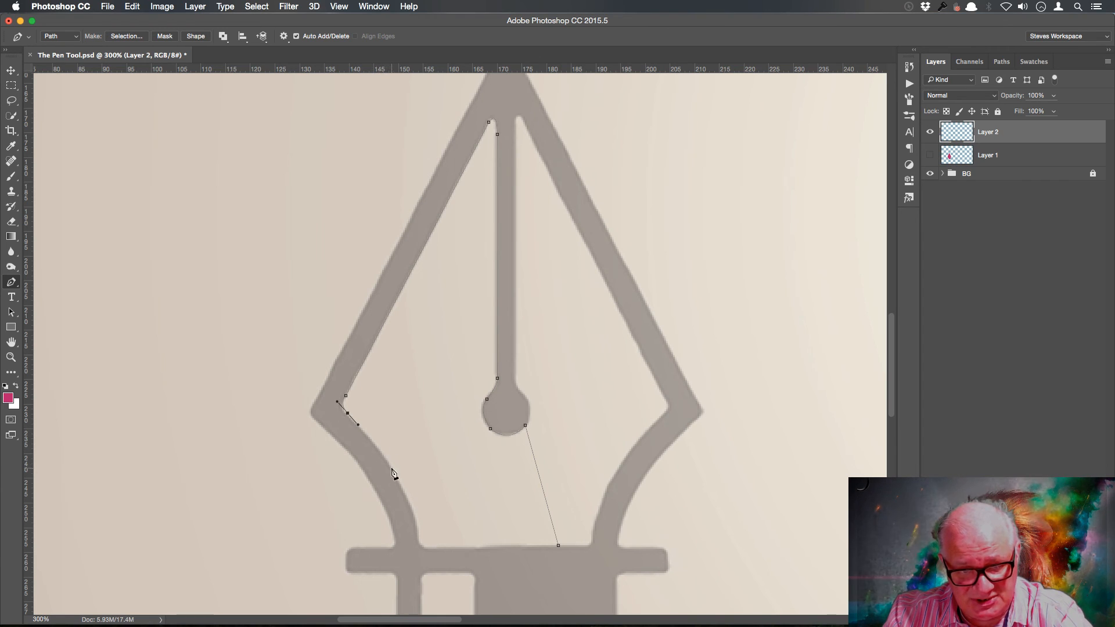
{"action": "left_click_drag", "start_coordinate": [393, 469], "coordinate": [419, 540]}
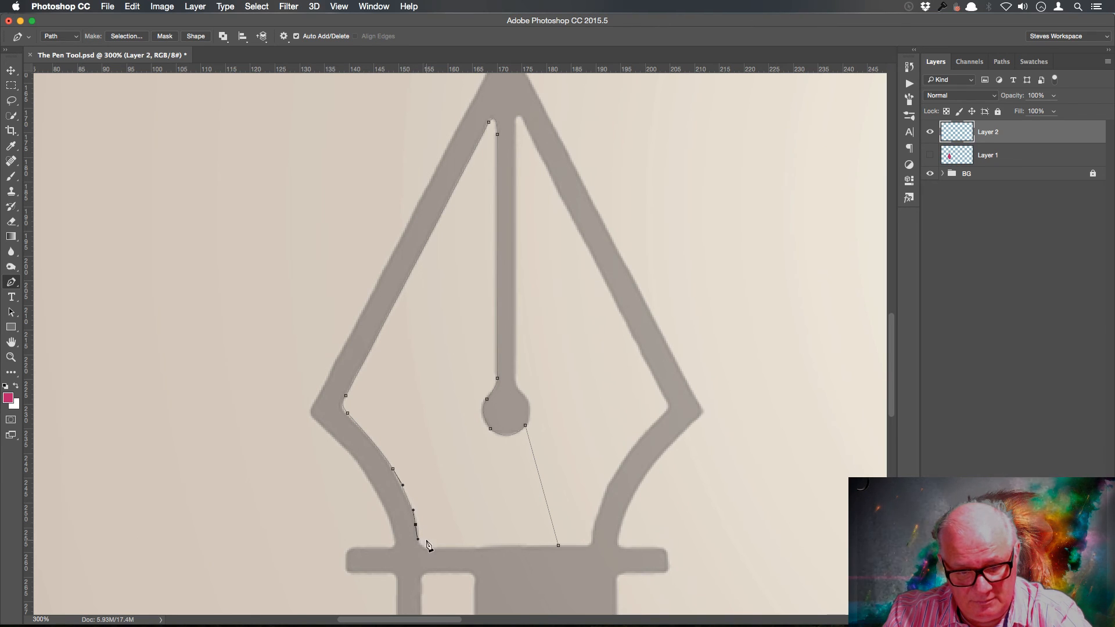
{"action": "key", "text": "super+z"}
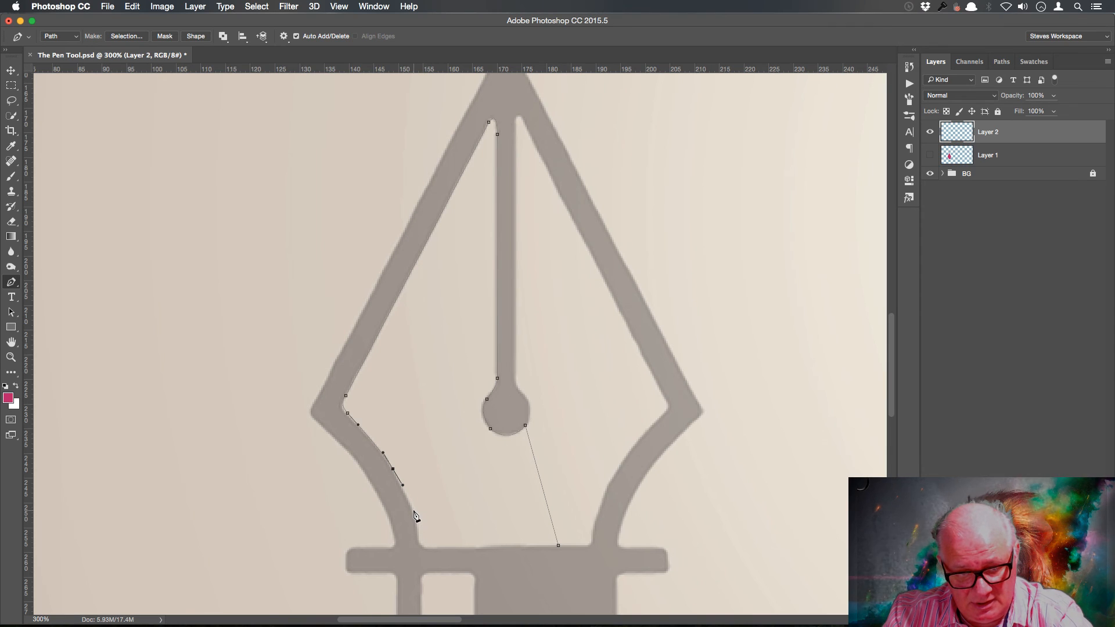
{"action": "left_click_drag", "start_coordinate": [419, 531], "coordinate": [420, 544]}
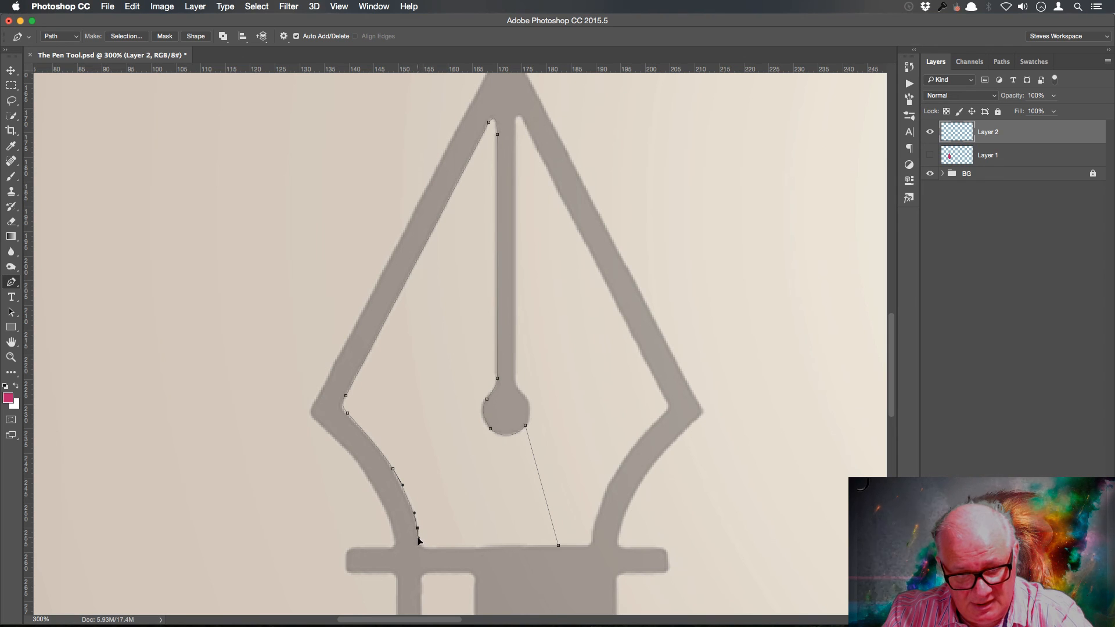
{"action": "left_click_drag", "start_coordinate": [417, 537], "coordinate": [438, 549]}
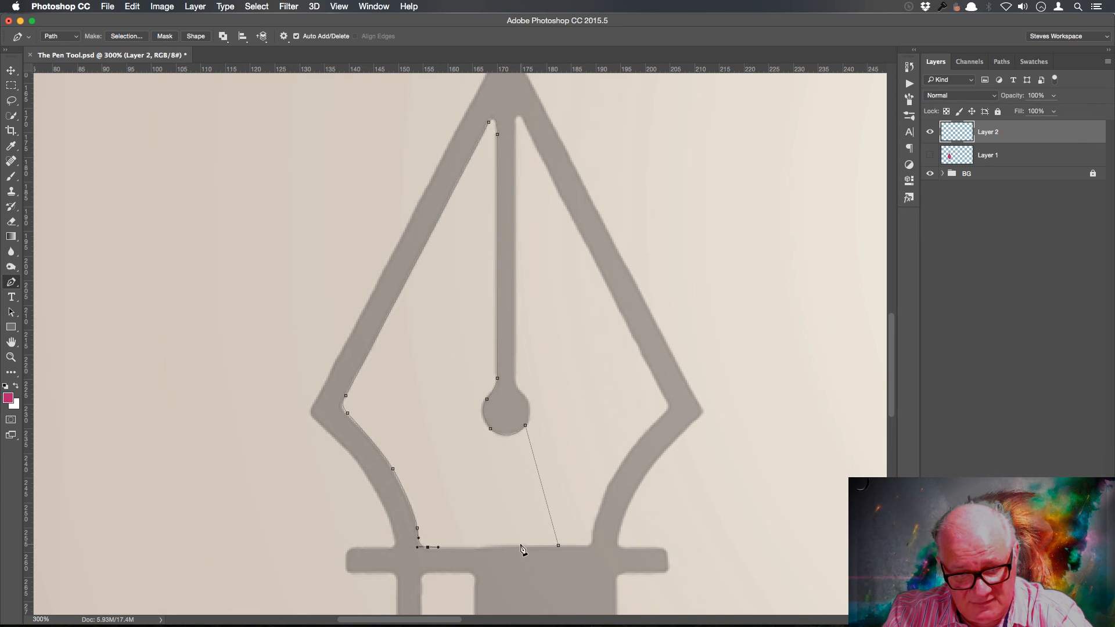
{"action": "left_click", "coordinate": [558, 546]}
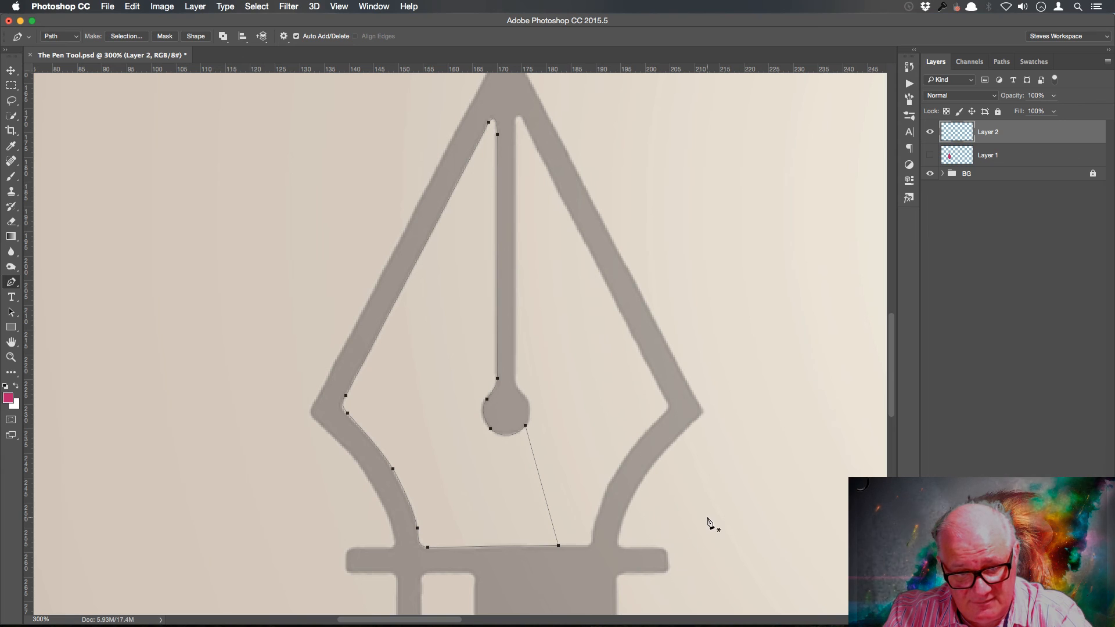
- Change the foreground color to blue by shifting only the hue
{"action": "left_click", "coordinate": [8, 398]}
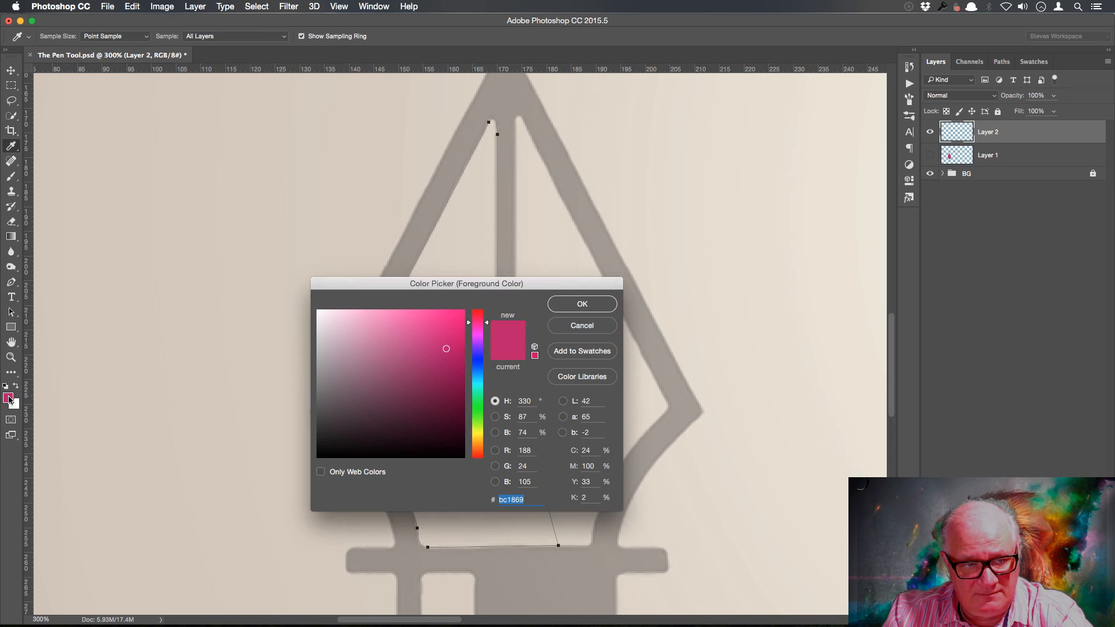
{"action": "left_click_drag", "start_coordinate": [479, 323], "coordinate": [480, 358]}
{"action": "left_click", "coordinate": [589, 312]}
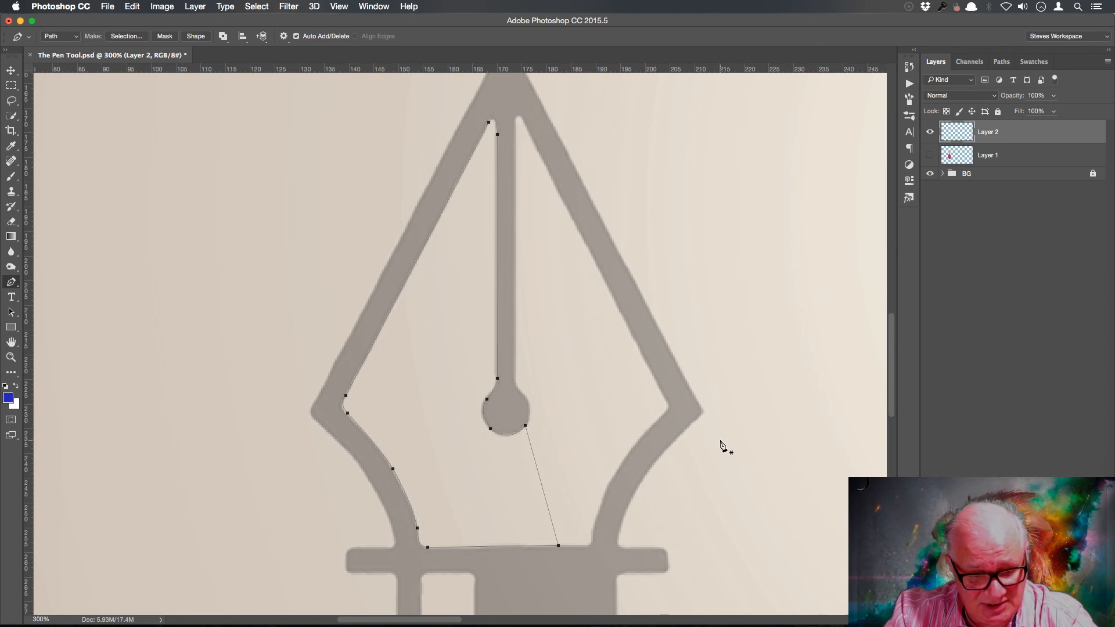
- Convert the closed path to a selection, fill it with blue on Layer 2, deselect, and compare it against Layer 1
{"action": "key", "text": "ctrl+Return"}
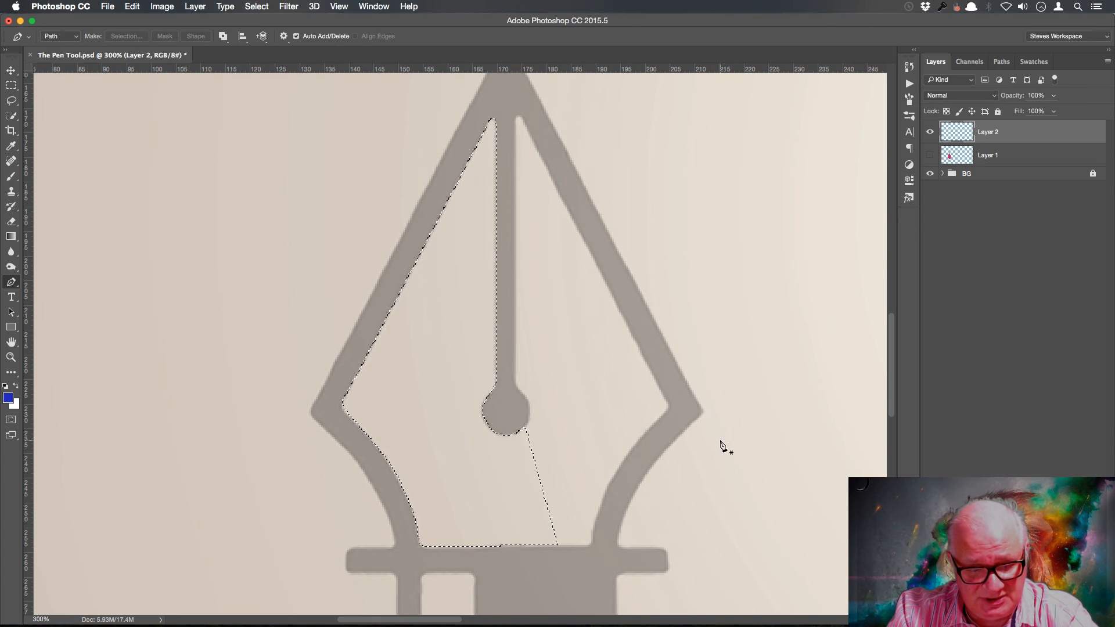
{"action": "key", "text": "alt+BackSpace"}
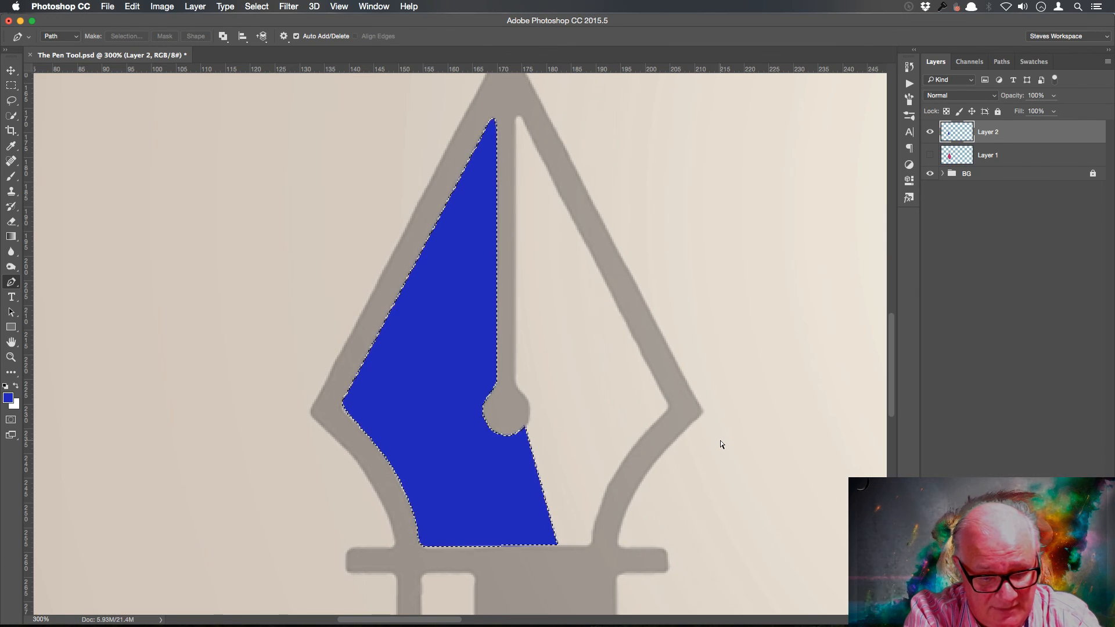
{"action": "key", "text": "ctrl+d"}
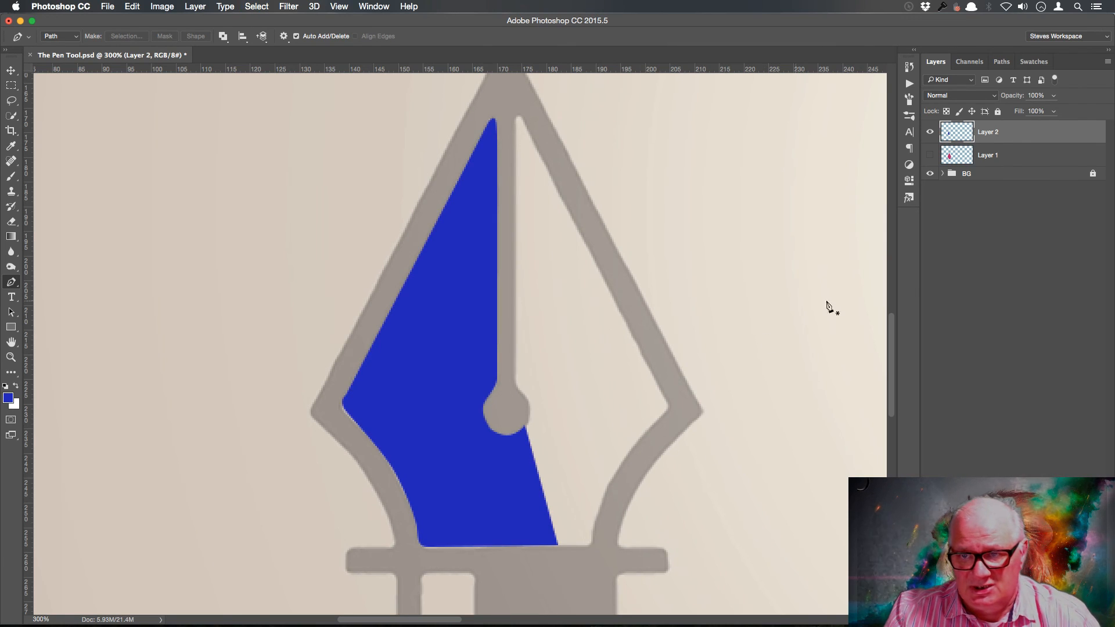
{"action": "left_click", "coordinate": [931, 156]}
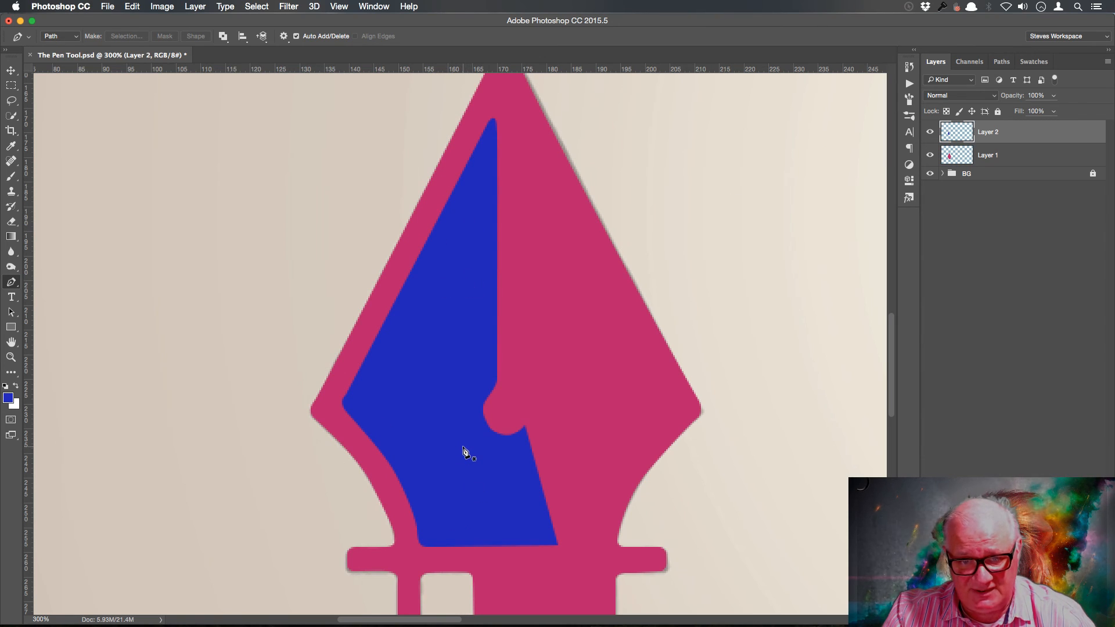
{"action": "left_click", "coordinate": [930, 155]}
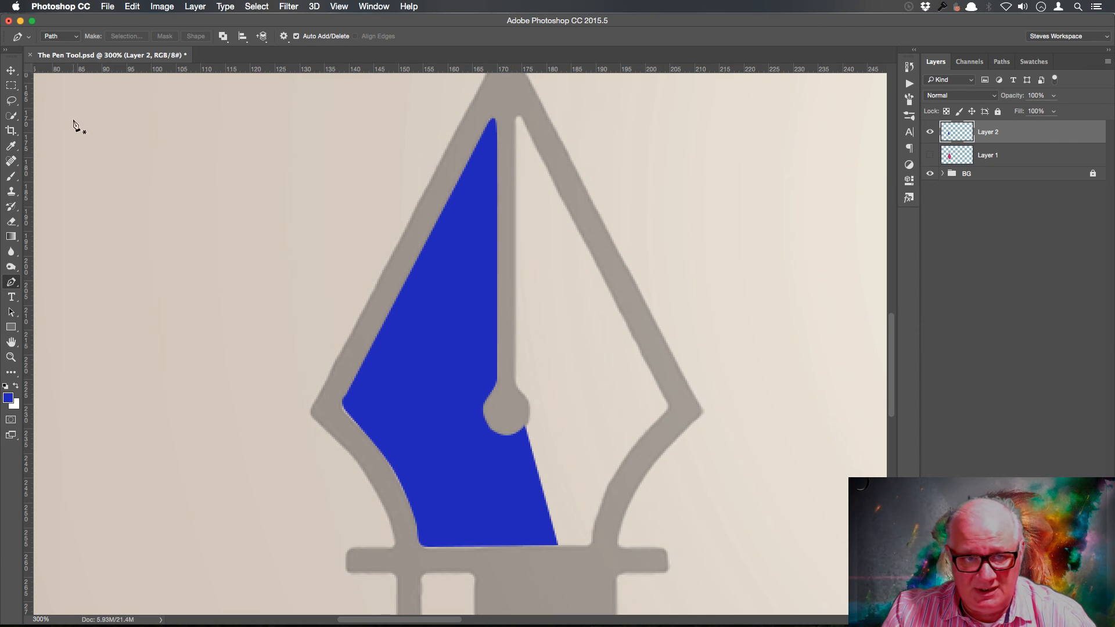
- Duplicate Layer 2, and place another copy of the blue shape level with it over the nib's right side
{"action": "key", "text": "v"}
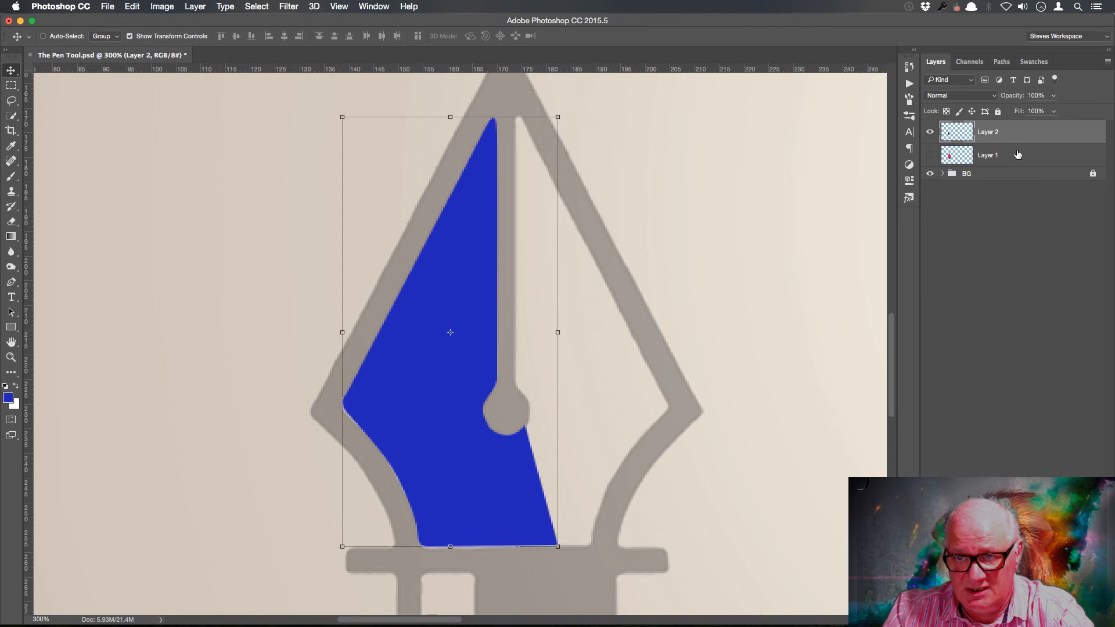
{"action": "key", "text": "super+j"}
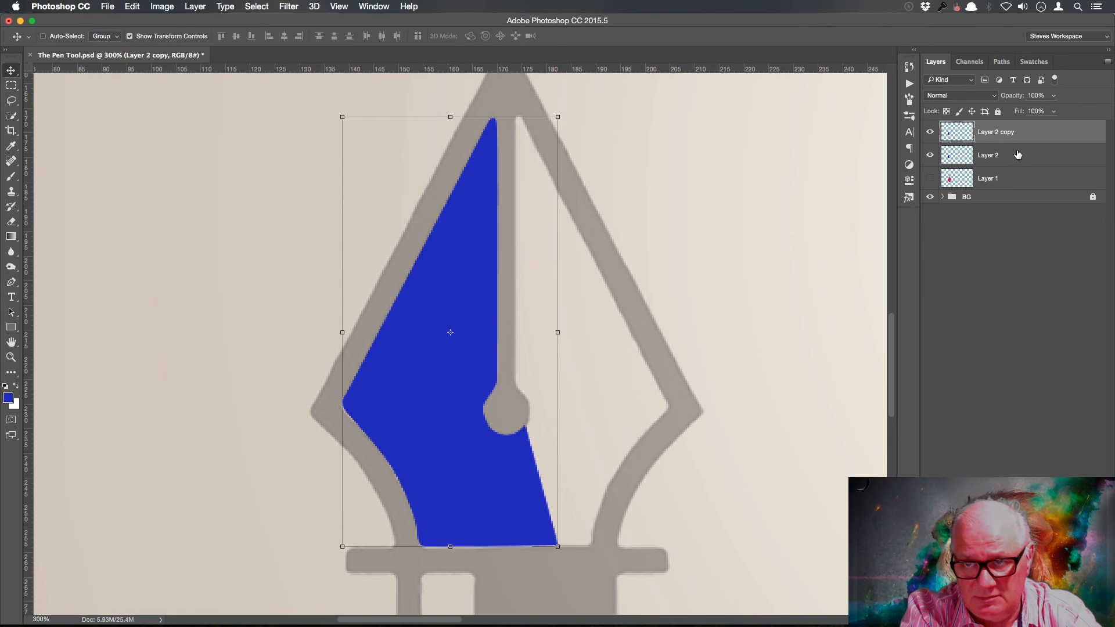
{"action": "left_click_drag", "start_coordinate": [487, 261], "coordinate": [709, 267]}
{"action": "key", "text": "super+z"}
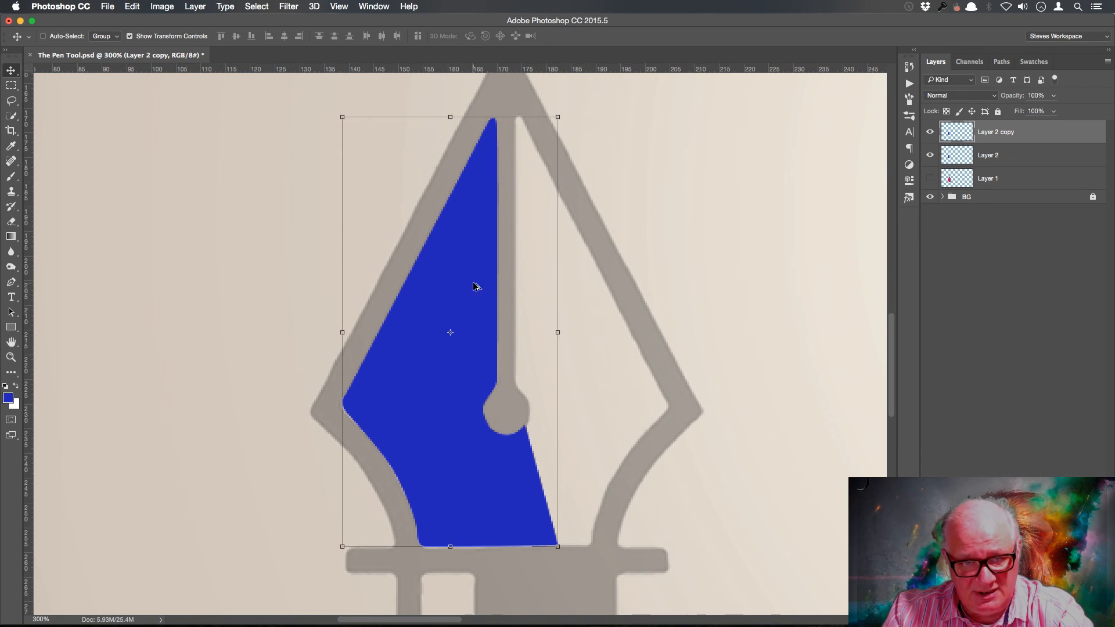
{"action": "left_click_drag", "start_coordinate": [473, 285], "coordinate": [718, 284], "text": "alt"}
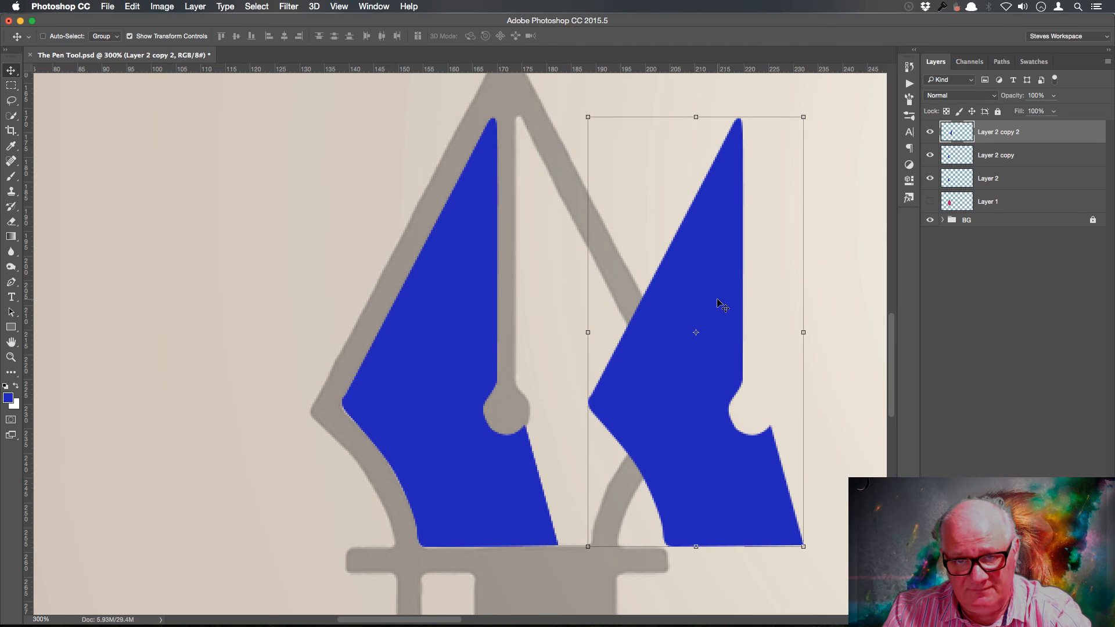
- Flip the moved copy horizontally and align it with the nib's inner right half to mirror the left shape
{"action": "left_click", "coordinate": [805, 117]}
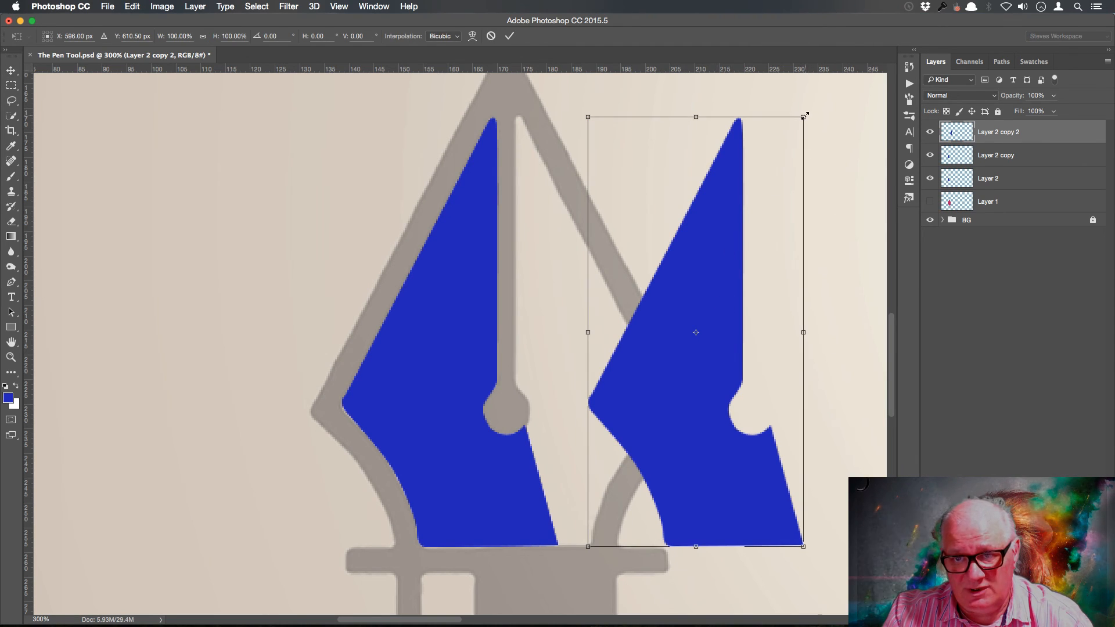
{"action": "right_click", "coordinate": [714, 254]}
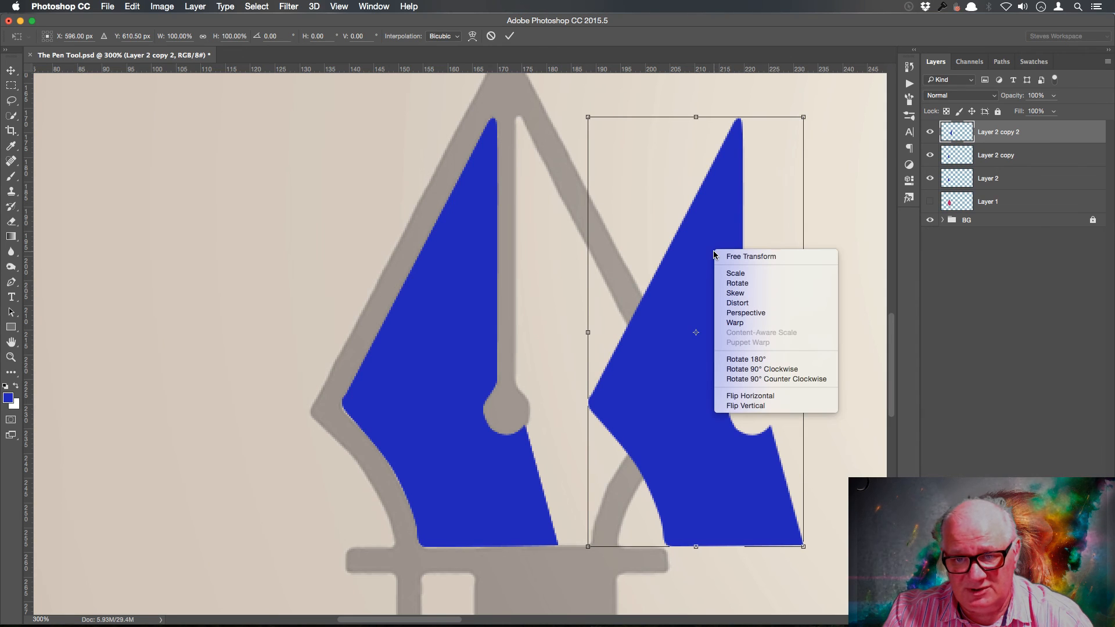
{"action": "left_click", "coordinate": [767, 398]}
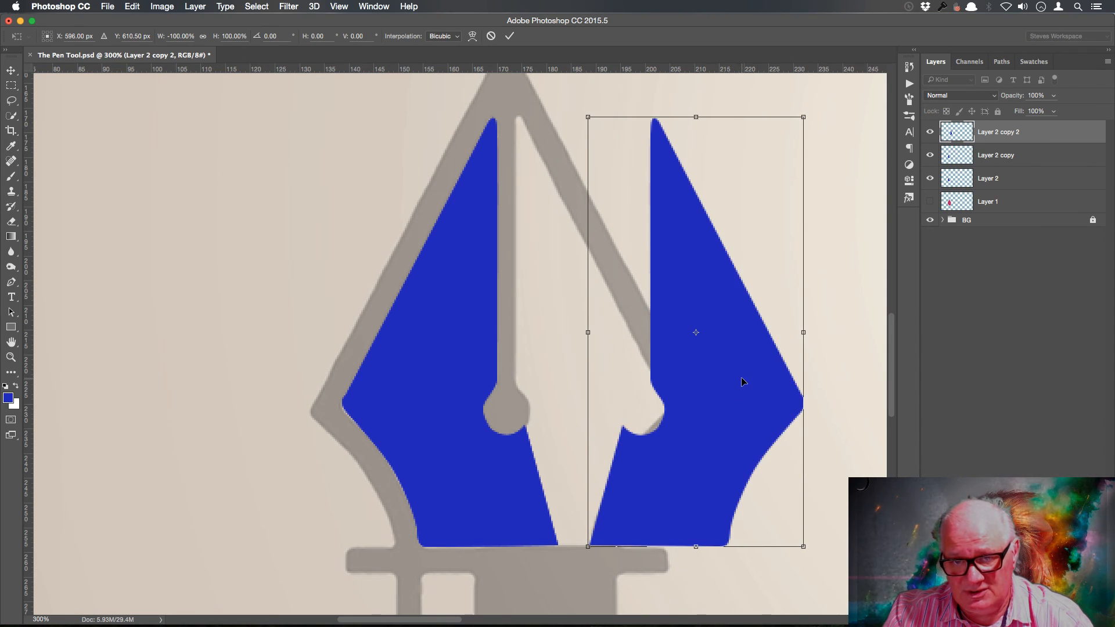
{"action": "left_click_drag", "start_coordinate": [742, 381], "coordinate": [621, 381]}
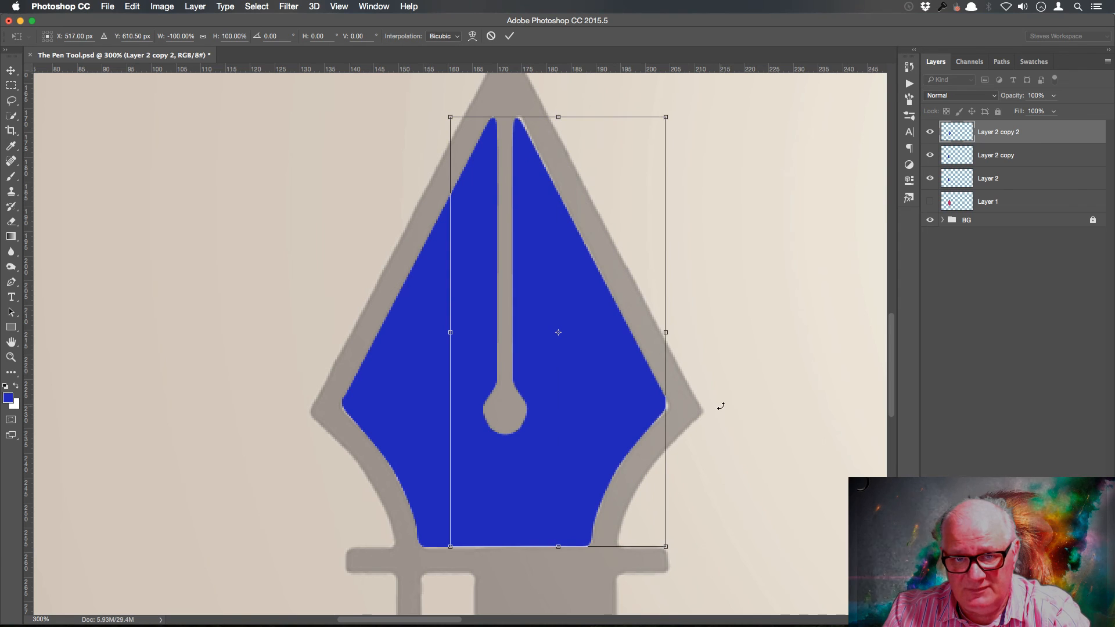
{"action": "key", "text": "Right"}
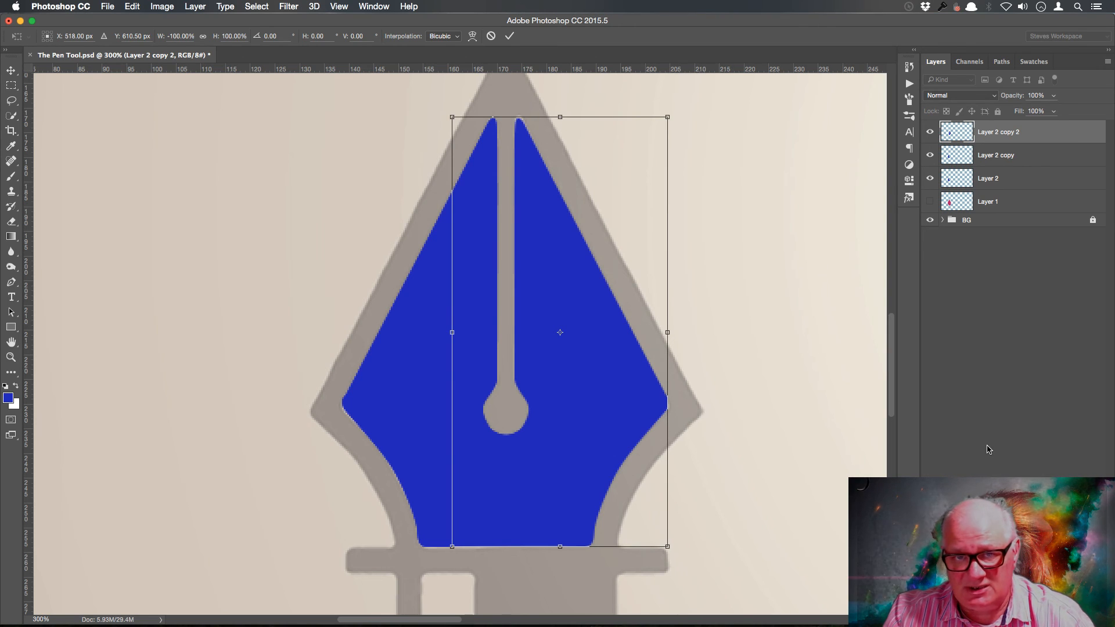
{"action": "left_click", "coordinate": [509, 36]}
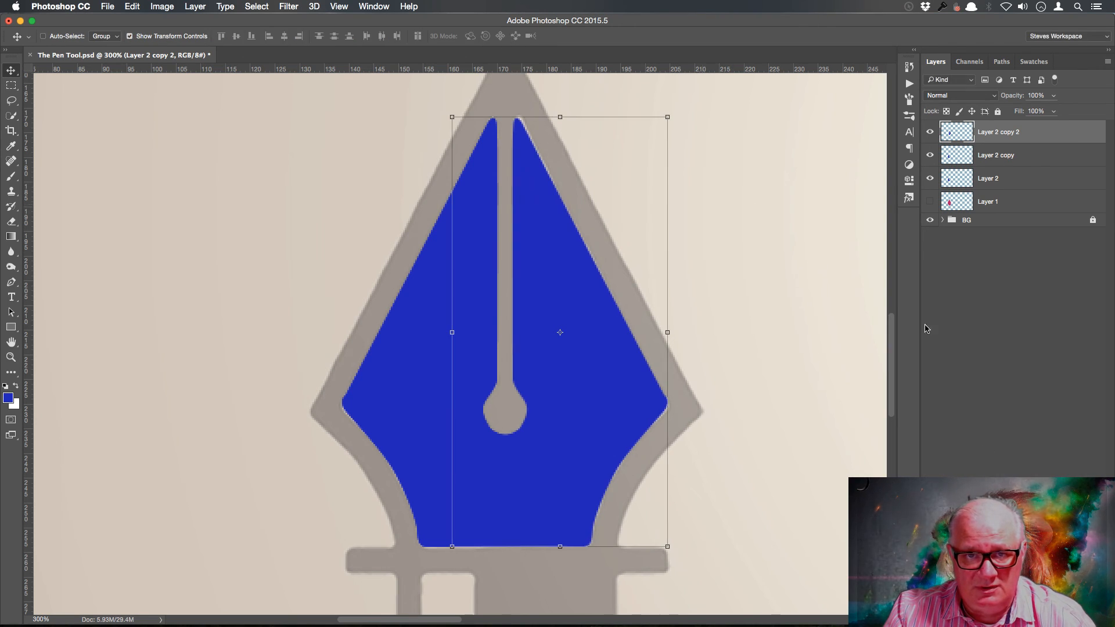
{"action": "left_click", "coordinate": [977, 416]}
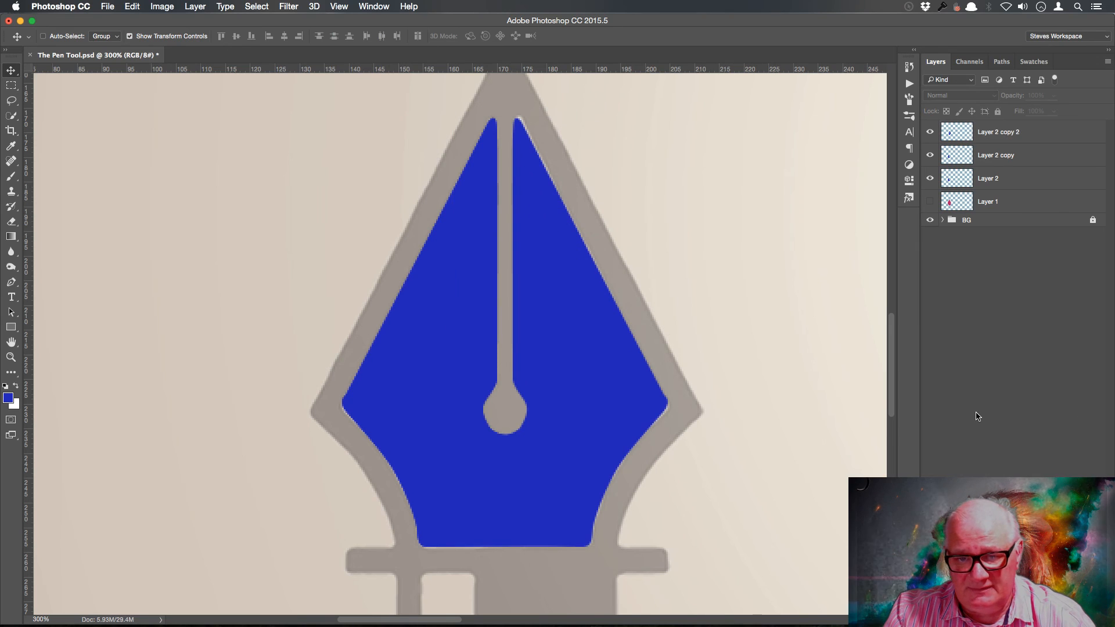
- Merge Layer 2 copy 2 down into Layer 2 copy and check the merged shape by toggling its visibility
{"action": "left_click", "coordinate": [1042, 136]}
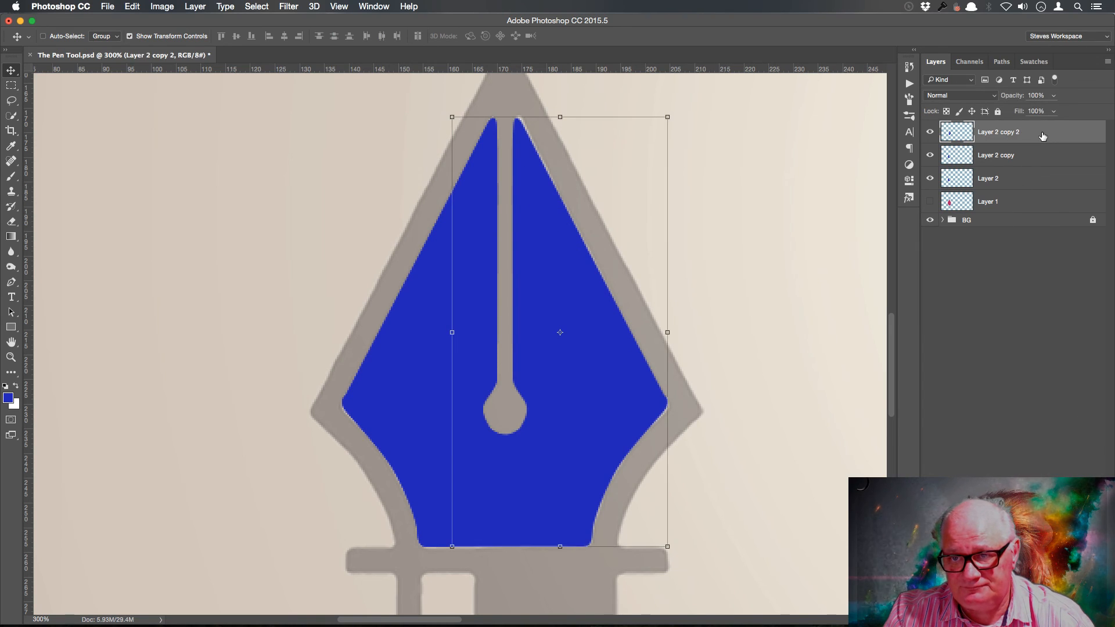
{"action": "right_click", "coordinate": [1043, 136]}
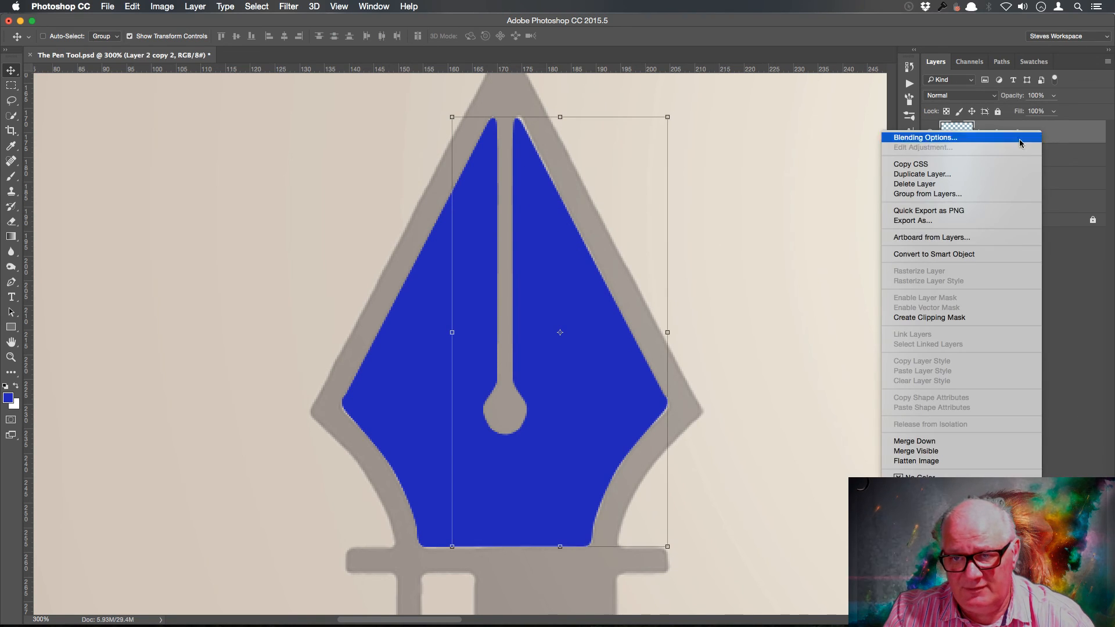
{"action": "left_click", "coordinate": [953, 443]}
{"action": "left_click", "coordinate": [931, 133]}
{"action": "left_click", "coordinate": [930, 133]}
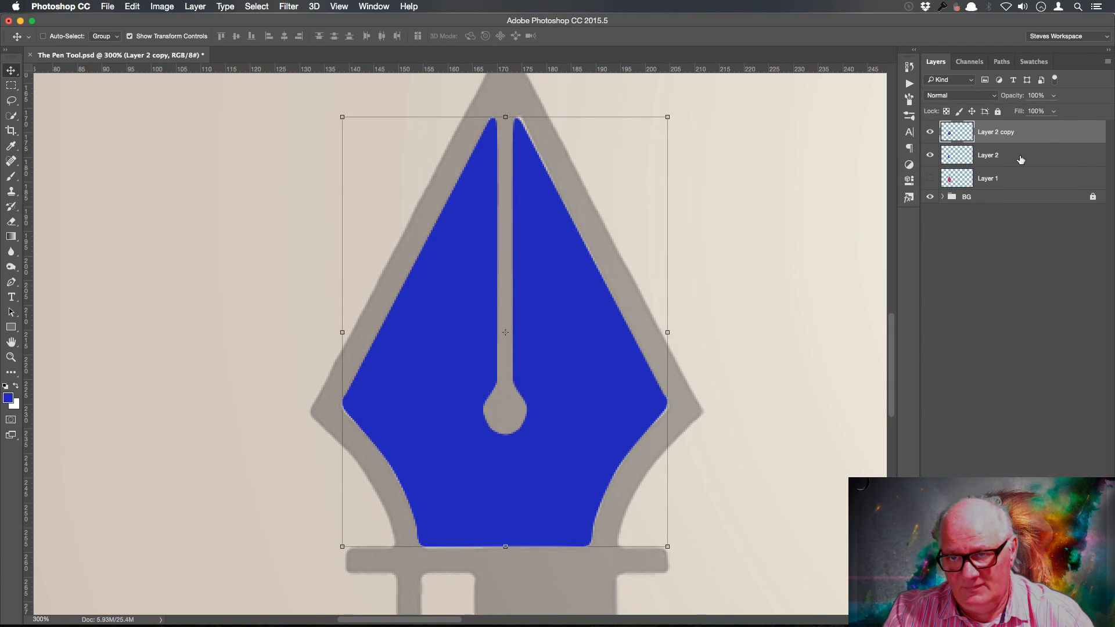
- Check what Layer 2 contains by toggling its visibility, and delete that redundant layer
{"action": "left_click", "coordinate": [930, 156]}
{"action": "left_click", "coordinate": [930, 155]}
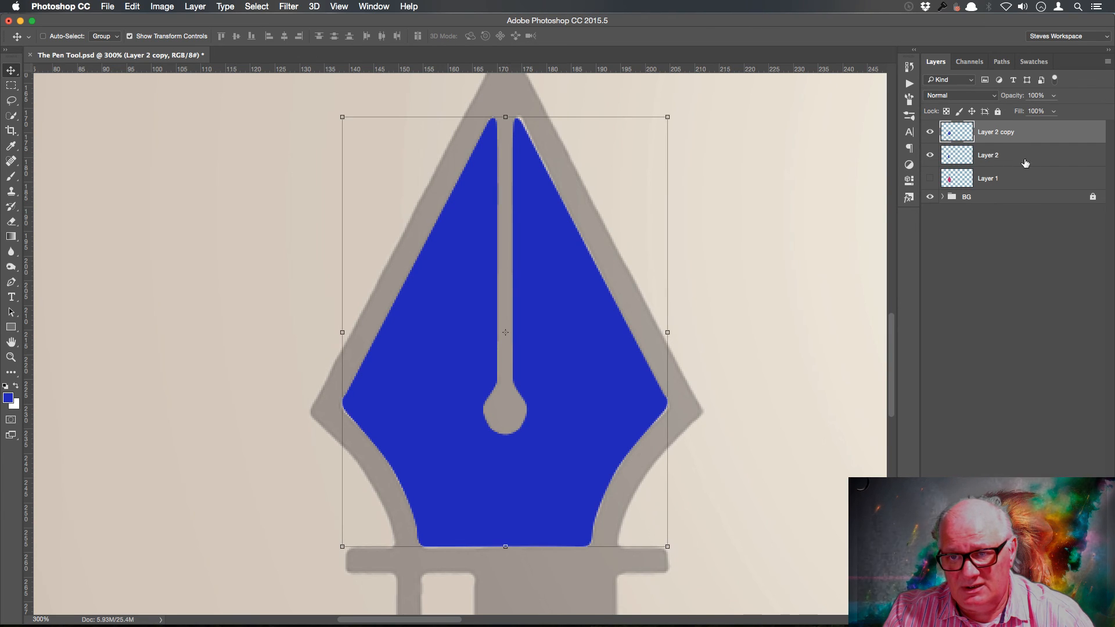
{"action": "left_click", "coordinate": [1025, 165]}
{"action": "key", "text": "Delete"}
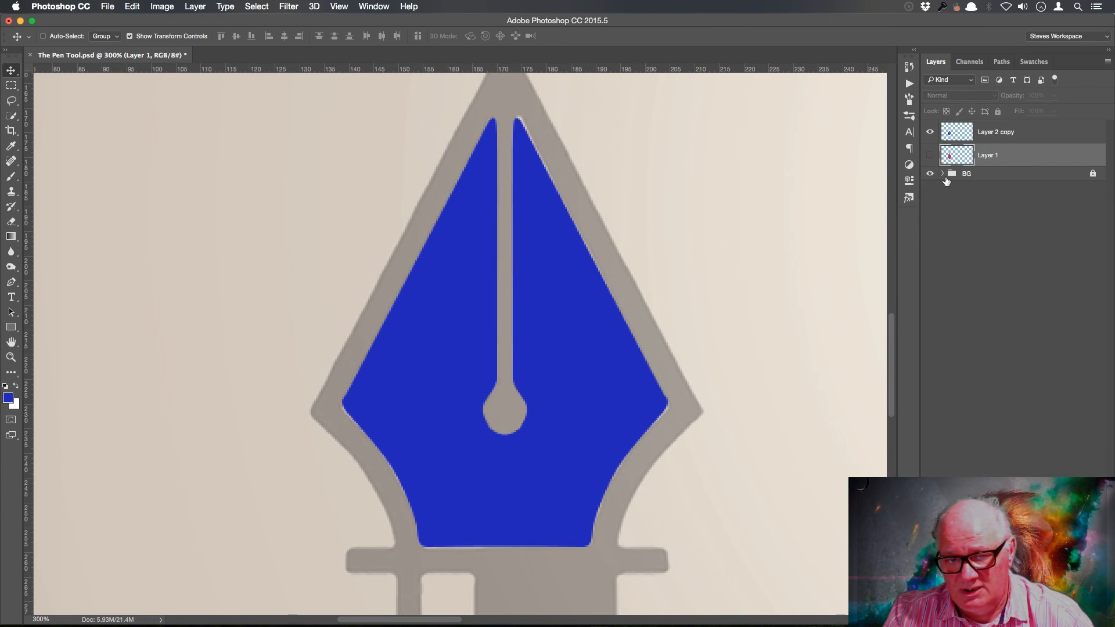
- Show Layer 1 and preview the blue Layer 2 copy shape over the pink nib
{"action": "left_click", "coordinate": [930, 133]}
{"action": "left_click", "coordinate": [930, 133]}
{"action": "left_click", "coordinate": [930, 155]}
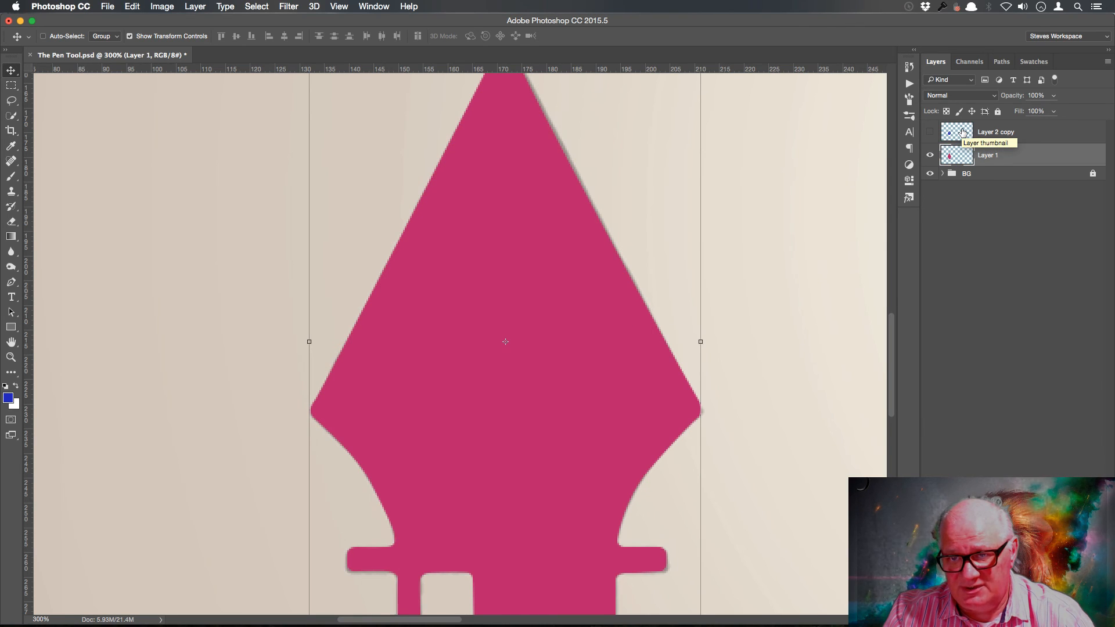
{"action": "left_click", "coordinate": [930, 132]}
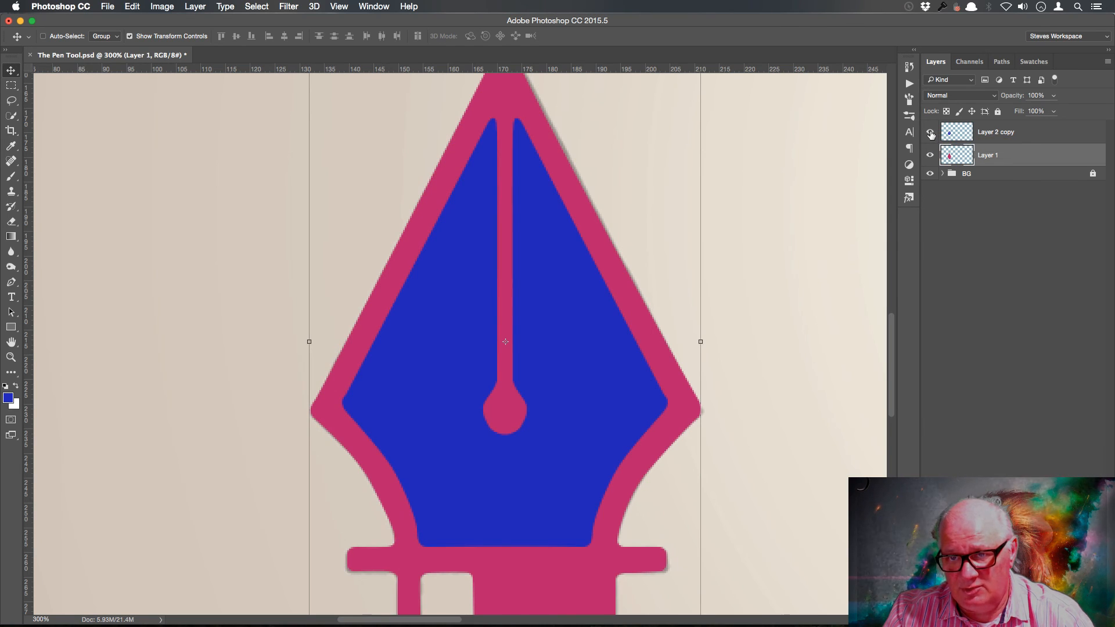
- Hide Layer 2 copy, load its outline as a selection and delete that area from the pink nib on Layer 1
{"action": "left_click", "coordinate": [930, 133]}
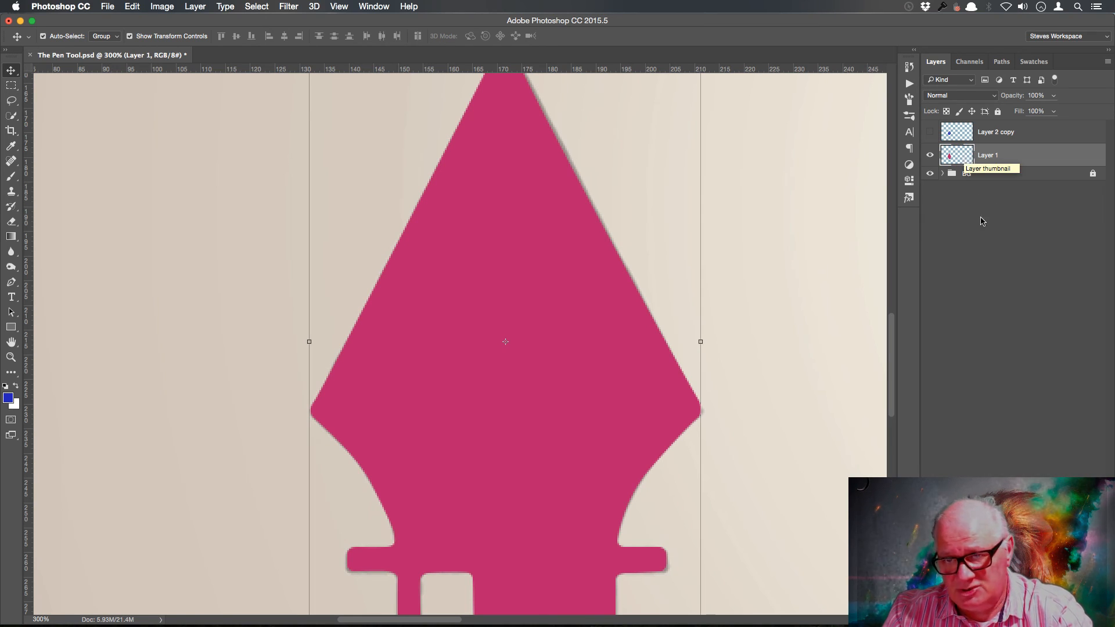
{"action": "left_click", "coordinate": [959, 135], "text": "super"}
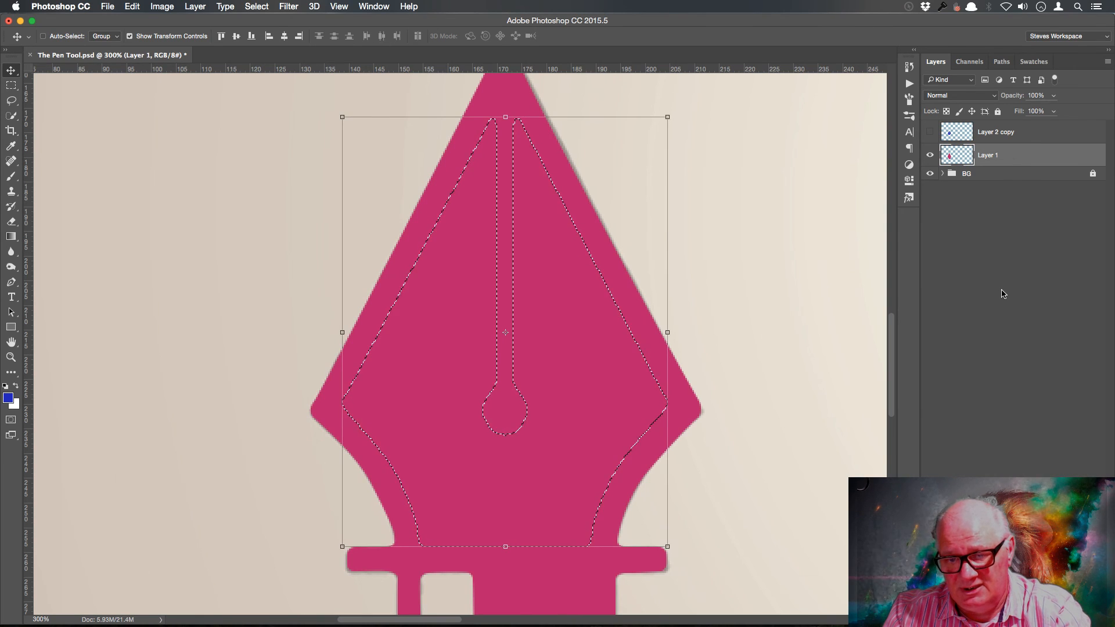
{"action": "key", "text": "Delete"}
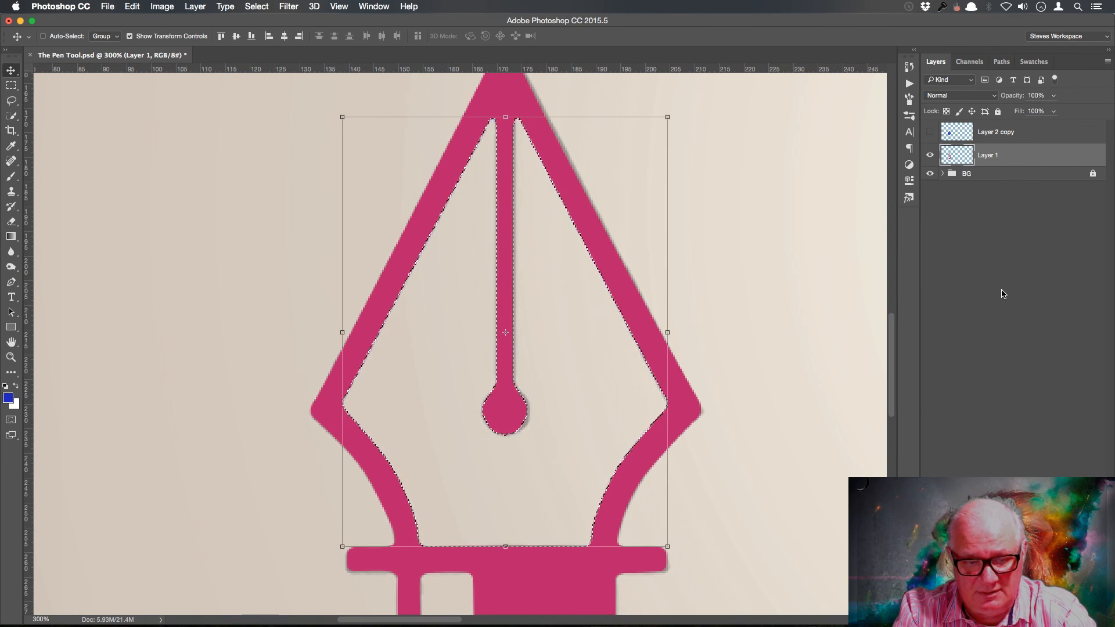
- Deselect the cut-out area and compare the pink nib on Layer 1 with the template beneath by toggling the layer's visibility
{"action": "key", "text": "super+d"}
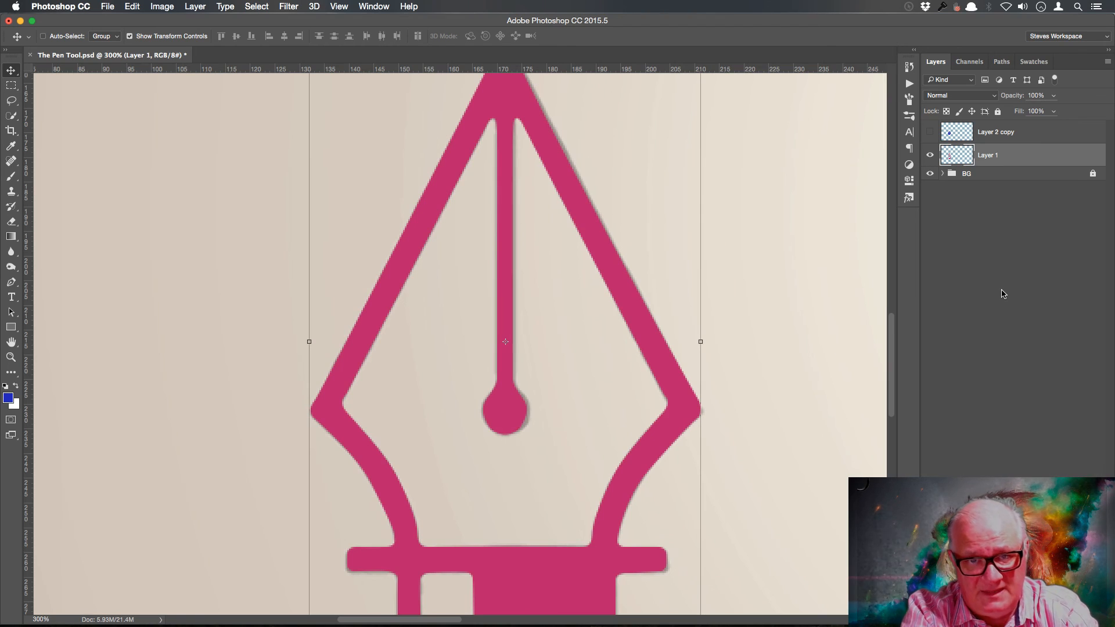
{"action": "left_click", "coordinate": [1043, 137]}
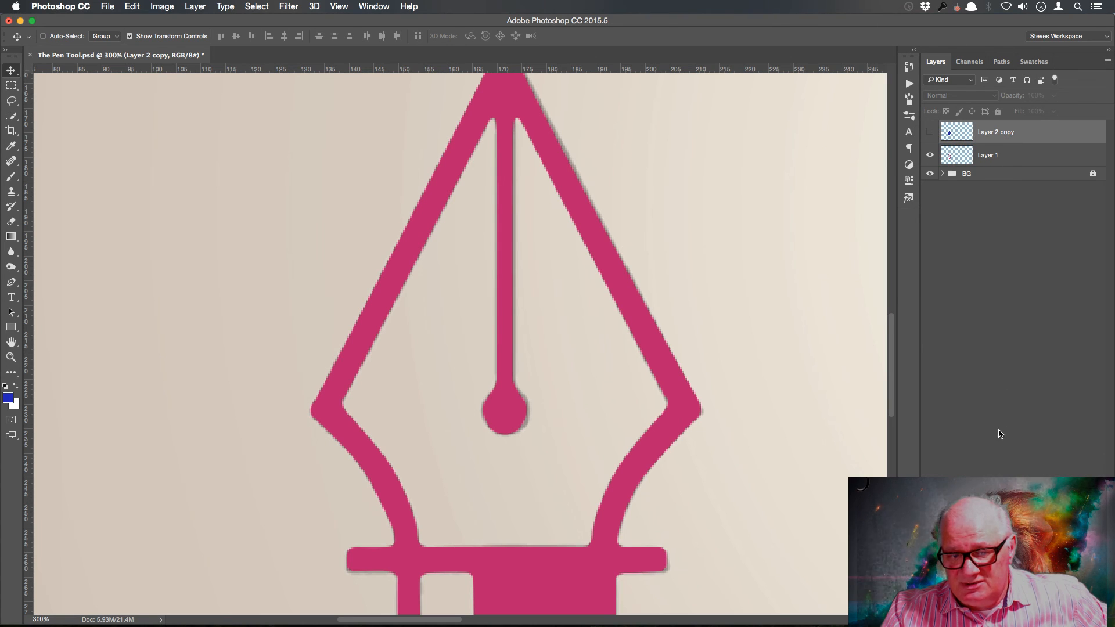
{"action": "mouse_move", "coordinate": [892, 344]}
{"action": "left_mouse_down"}
{"action": "mouse_move", "coordinate": [894, 382]}
{"action": "mouse_move", "coordinate": [895, 352]}
{"action": "mouse_move", "coordinate": [895, 362]}
{"action": "left_mouse_up"}
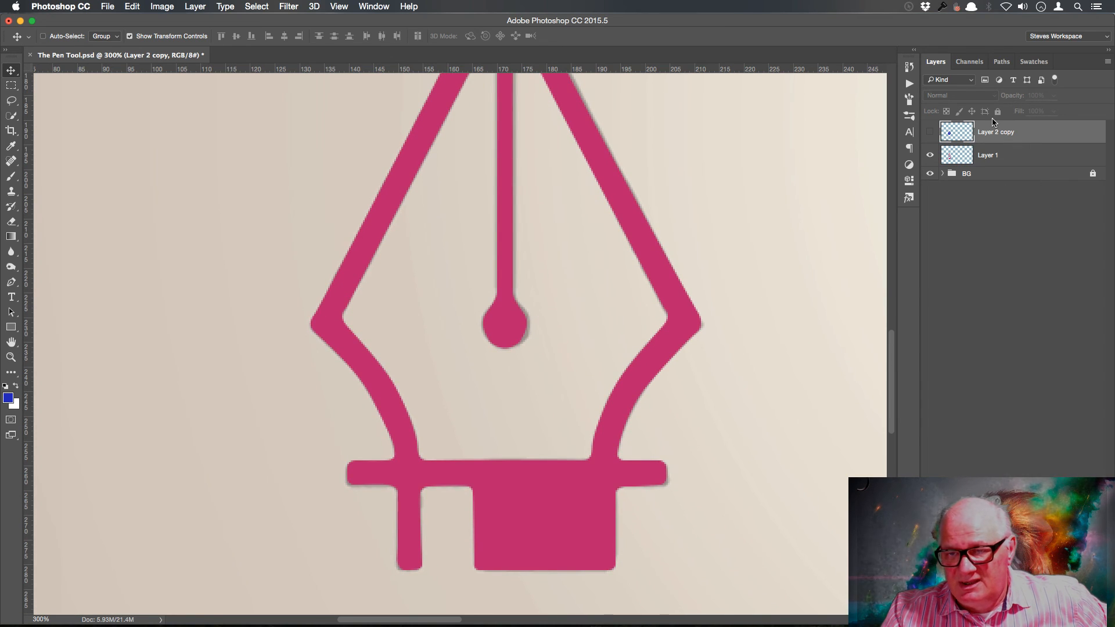
{"action": "left_click", "coordinate": [943, 162]}
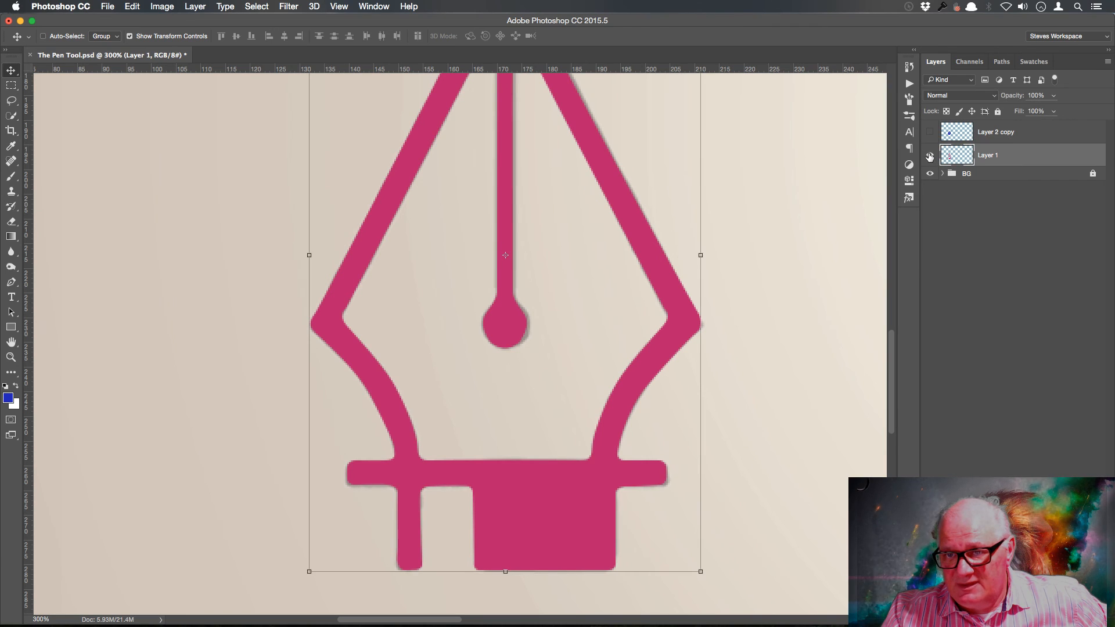
{"action": "left_click", "coordinate": [930, 158]}
{"action": "left_click", "coordinate": [930, 157]}
{"action": "left_click", "coordinate": [930, 158]}
{"action": "left_click", "coordinate": [930, 157]}
{"action": "left_click", "coordinate": [930, 158]}
{"action": "left_click", "coordinate": [930, 157]}
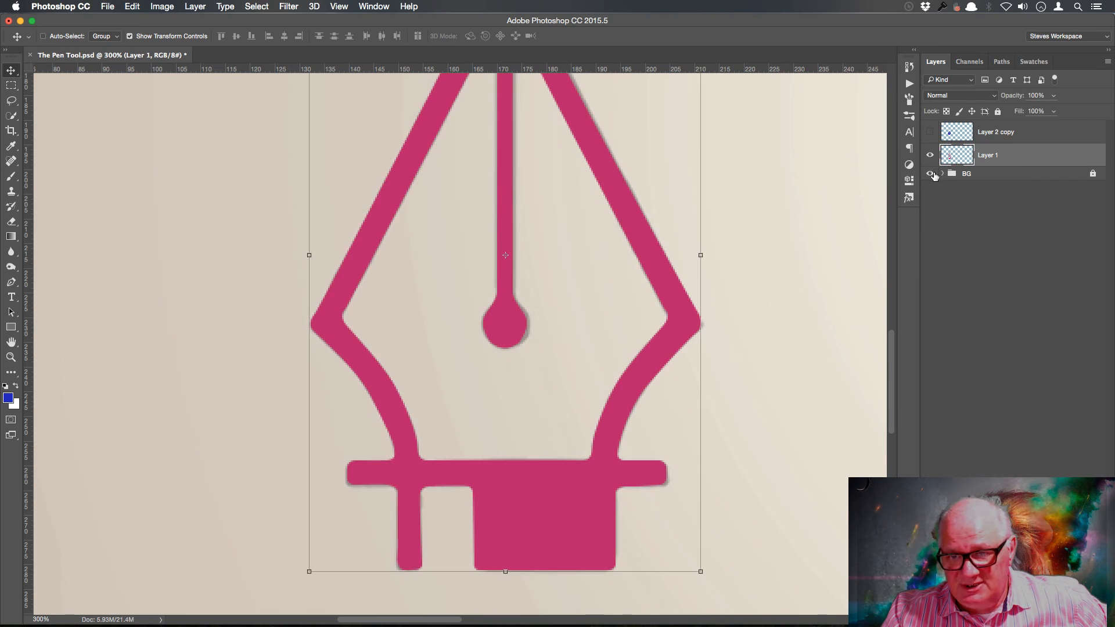
- Hide The Pen Tool template layer in the BG group and move the pink nib to the right of its traced position
{"action": "left_click", "coordinate": [942, 174]}
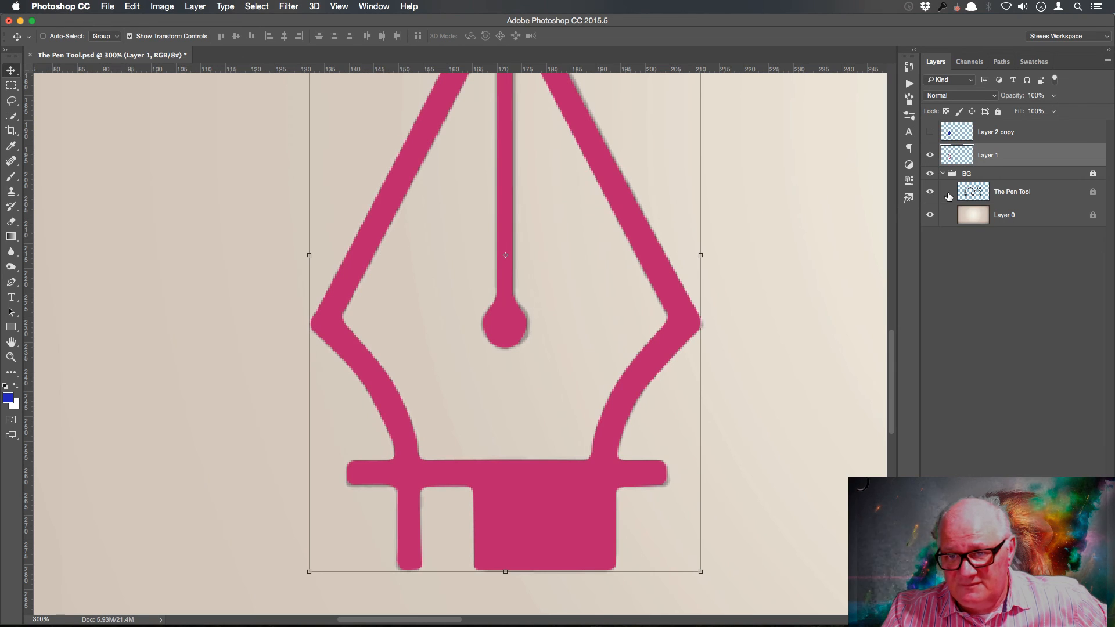
{"action": "left_click", "coordinate": [930, 192]}
{"action": "left_click", "coordinate": [942, 173]}
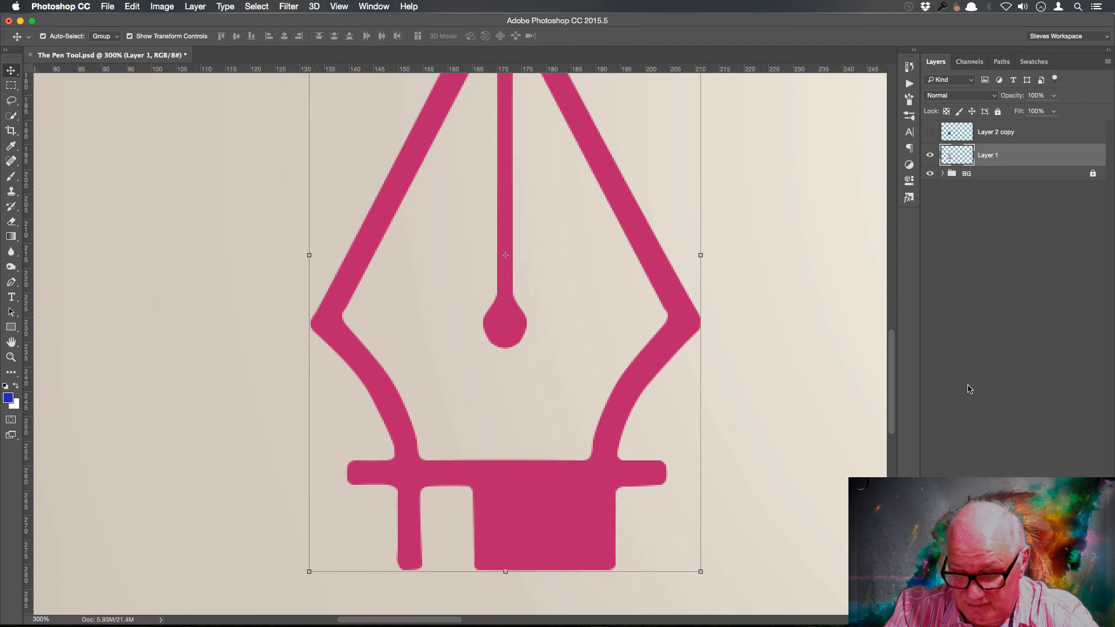
{"action": "key", "text": "super+1"}
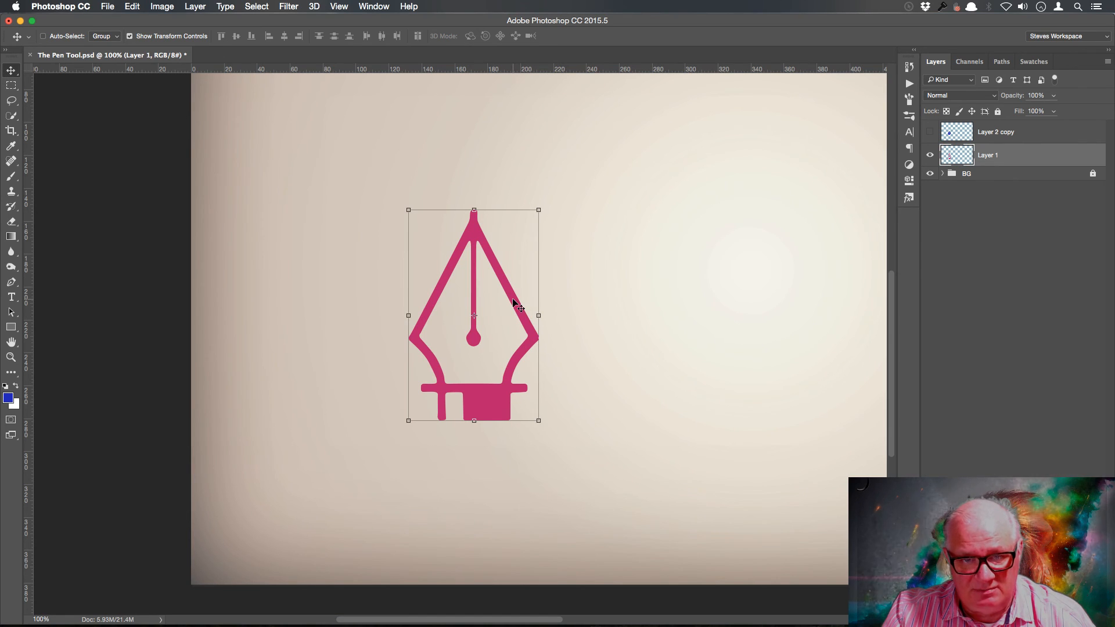
{"action": "left_click_drag", "start_coordinate": [514, 302], "coordinate": [658, 300]}
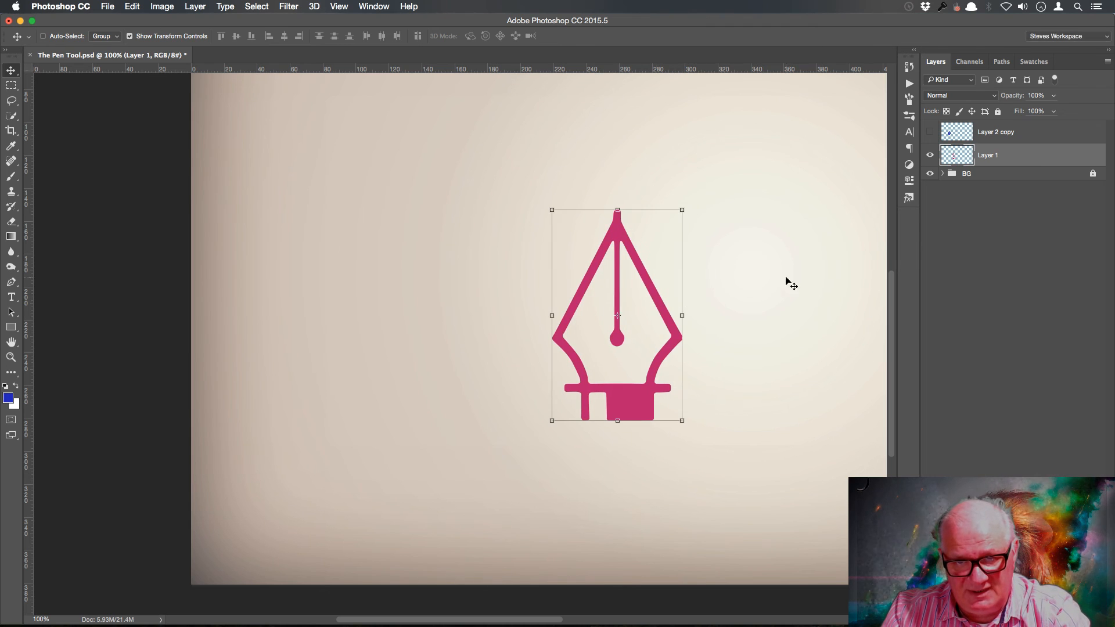
- Show The Pen Tool template layer and undo the moves of the pink nib back to its place over the leftmost icon
{"action": "left_click", "coordinate": [944, 174]}
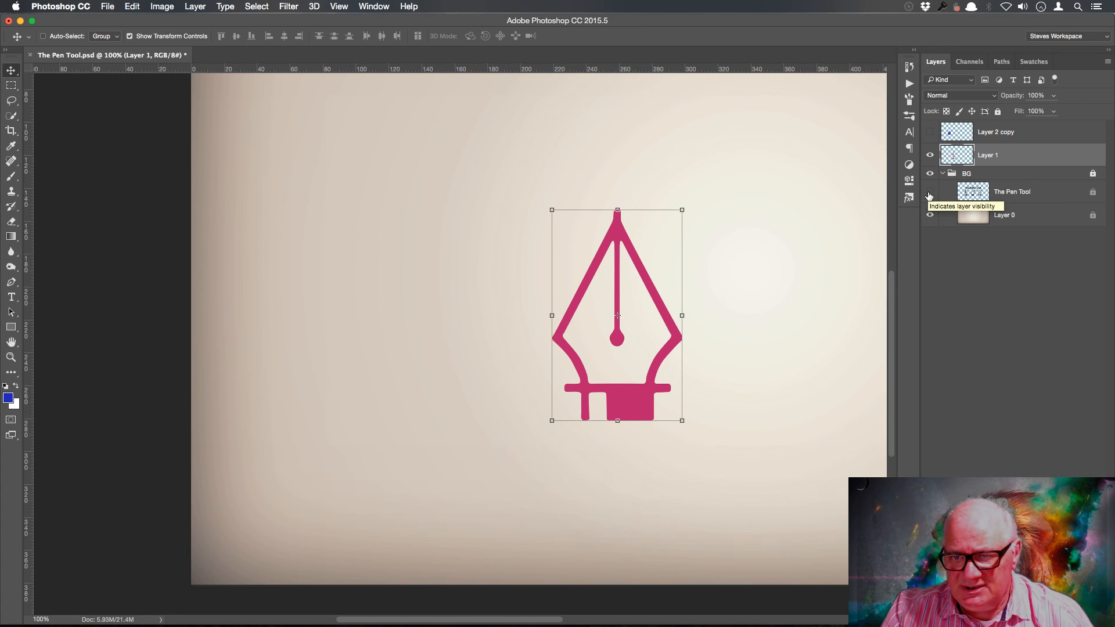
{"action": "left_click", "coordinate": [929, 193]}
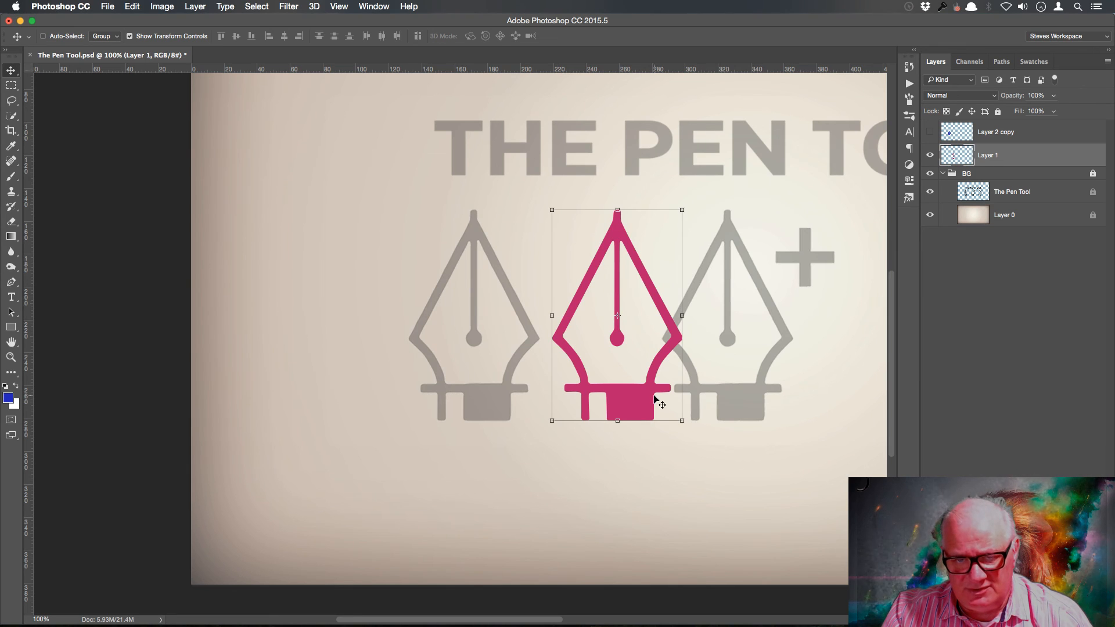
{"action": "left_click_drag", "start_coordinate": [673, 337], "coordinate": [561, 329]}
{"action": "key", "text": "super+z"}
{"action": "key", "text": "super+z"}
{"action": "key", "text": "super+z"}
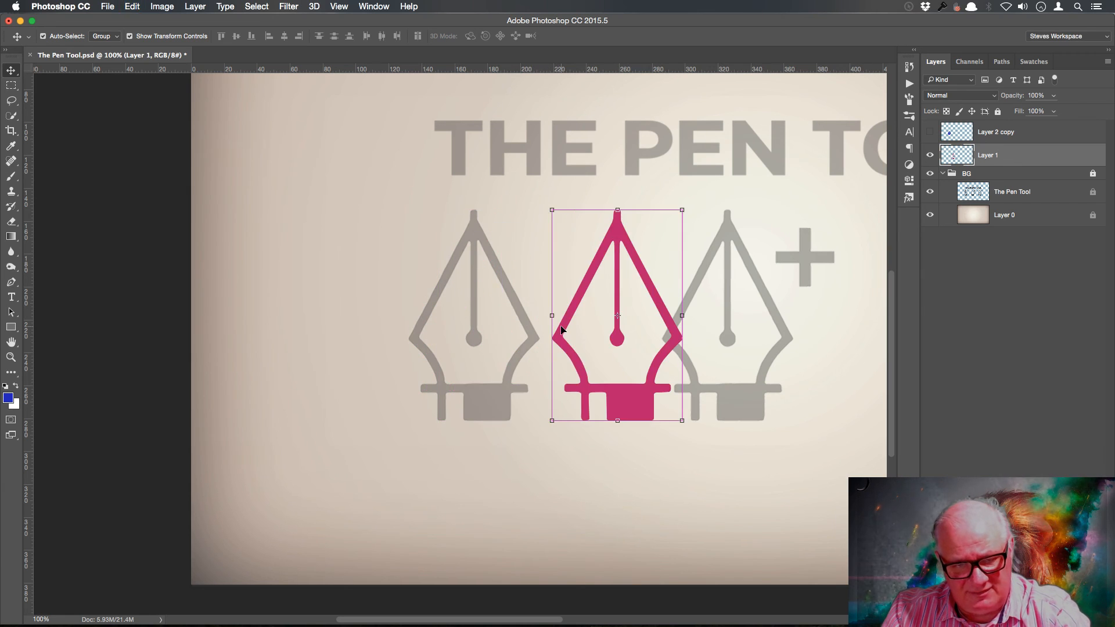
{"action": "key", "text": "super+z"}
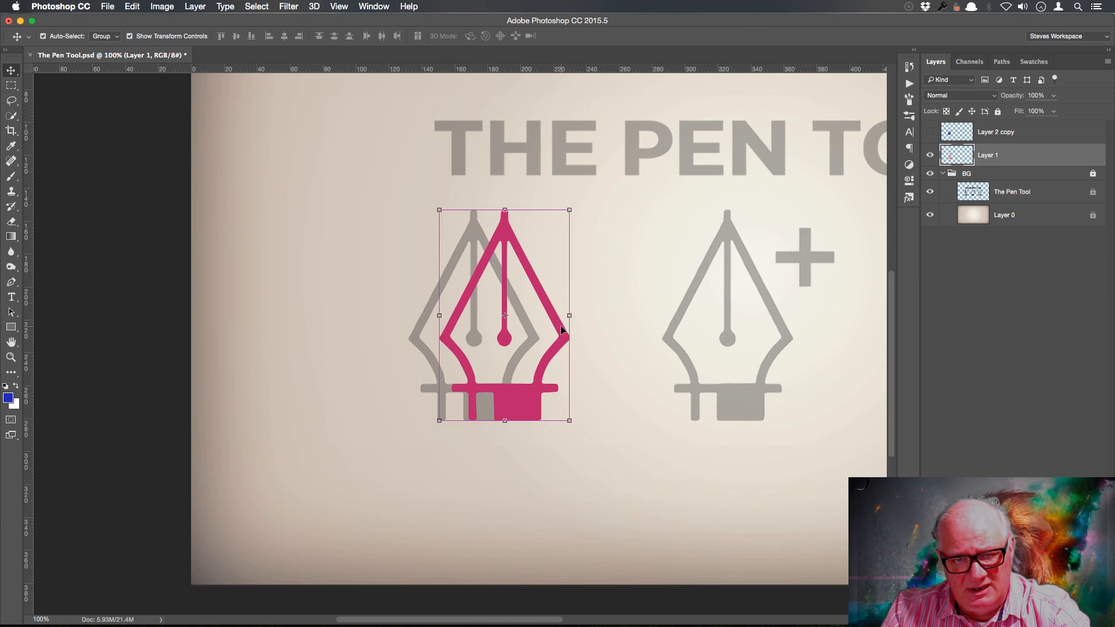
{"action": "key", "text": "super+z"}
{"action": "key", "text": "super+z"}
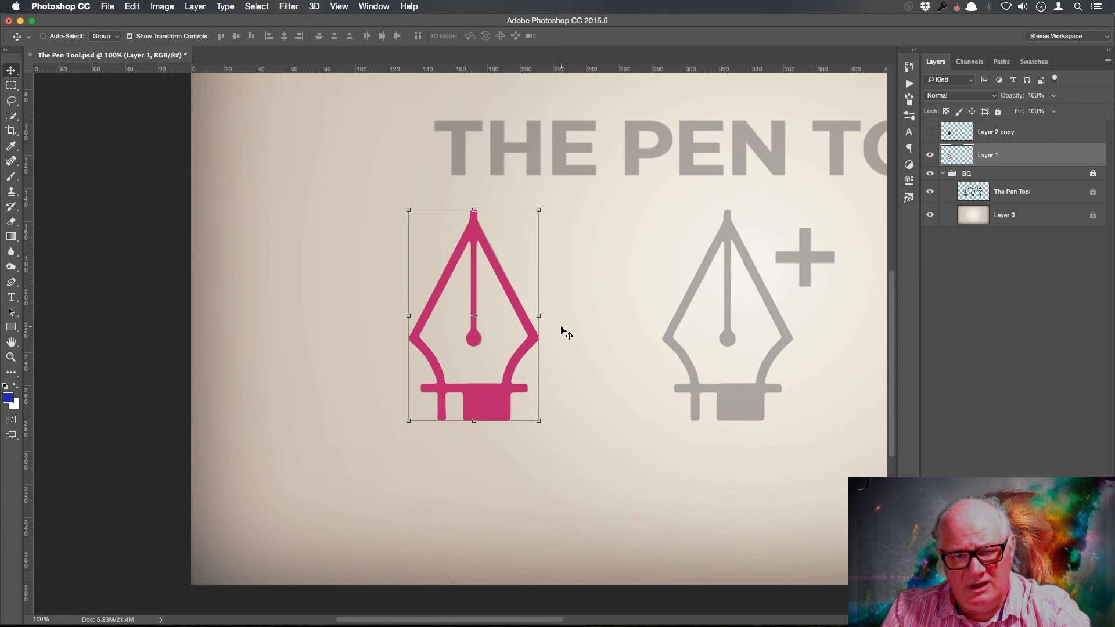
- Add a Color Overlay to Layer 1 at 100% opacity, using the grey a8a79e sampled from the template artwork
{"action": "left_click", "coordinate": [989, 342]}
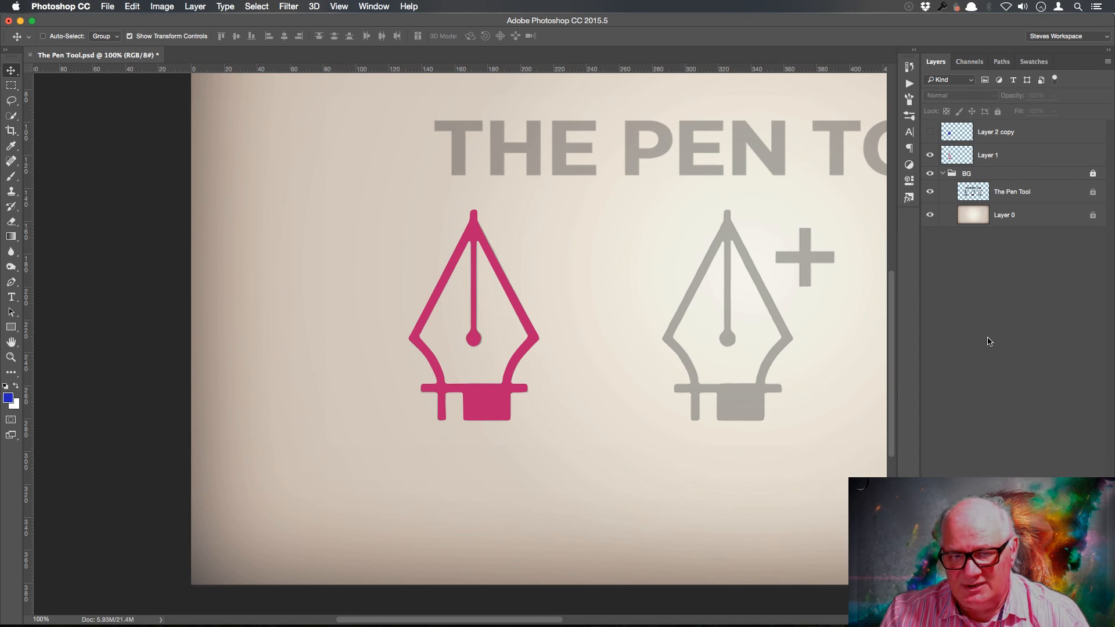
{"action": "left_click", "coordinate": [1030, 159]}
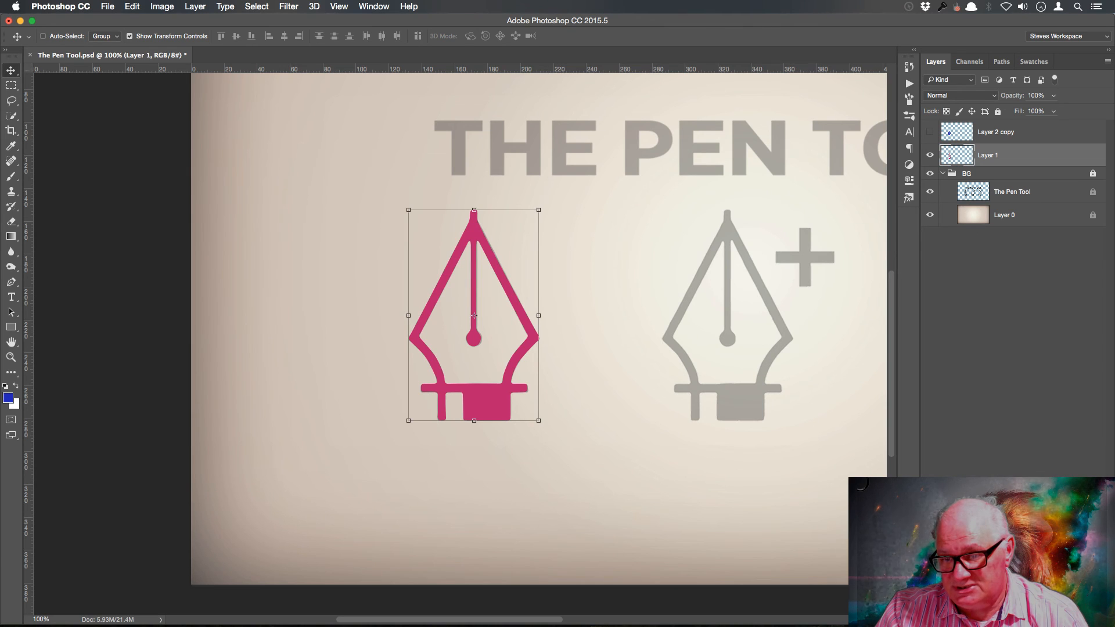
{"action": "left_click", "coordinate": [1008, 574]}
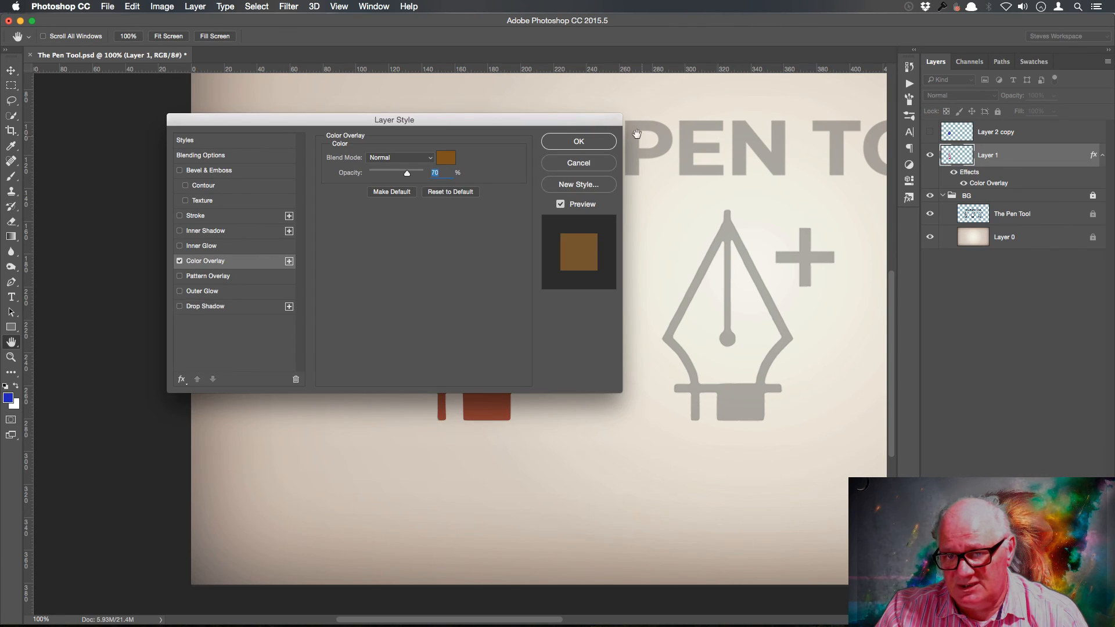
{"action": "left_click_drag", "start_coordinate": [564, 125], "coordinate": [958, 279]}
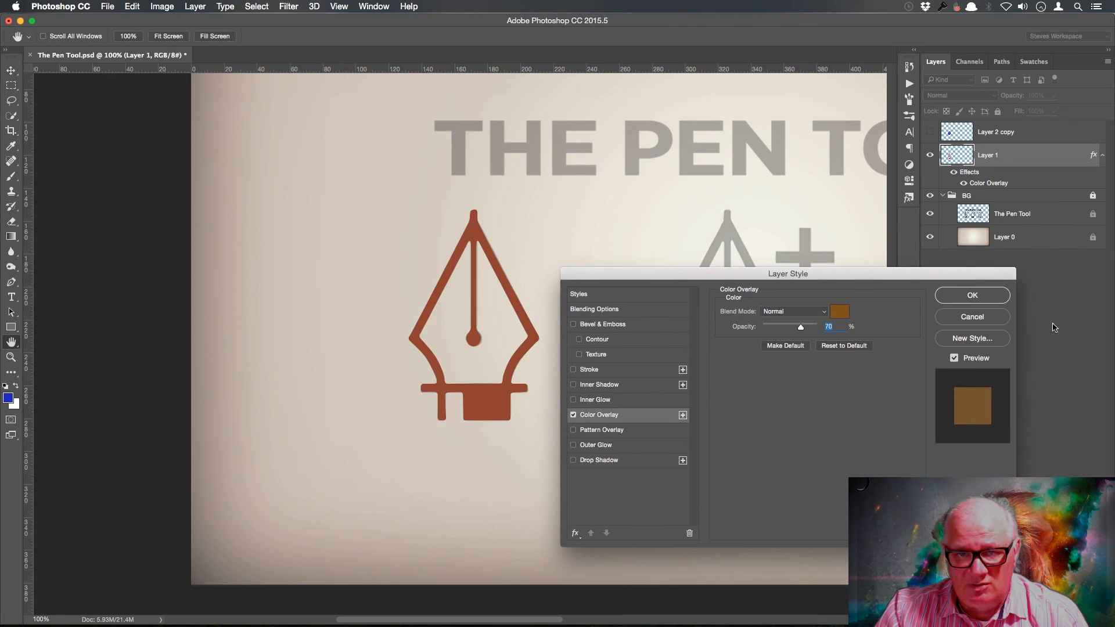
{"action": "left_click_drag", "start_coordinate": [800, 329], "coordinate": [840, 330]}
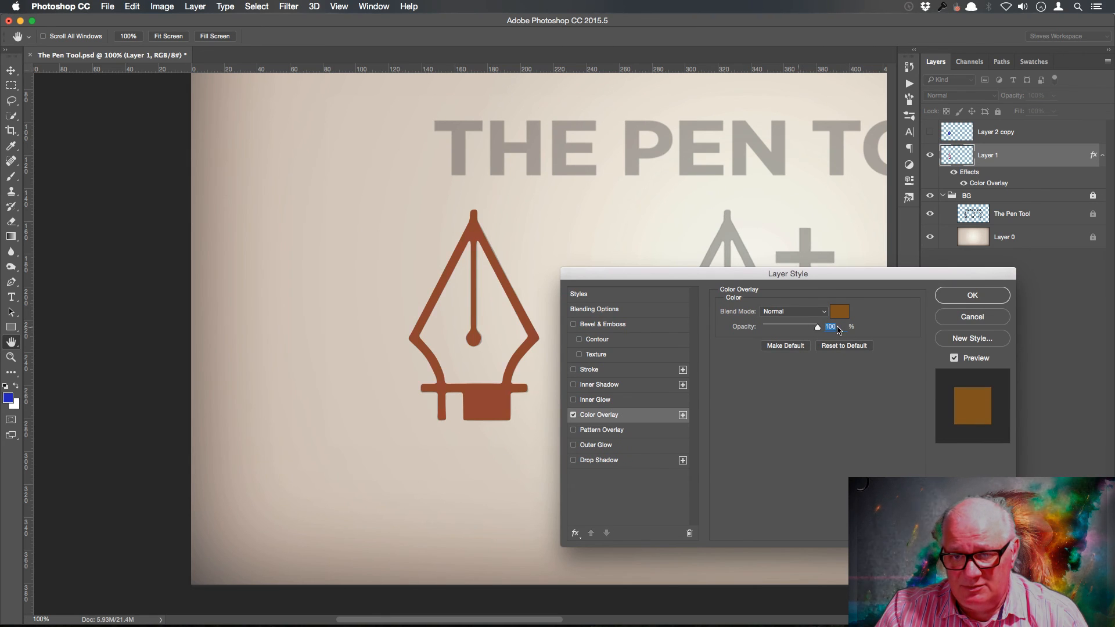
{"action": "left_click", "coordinate": [840, 314]}
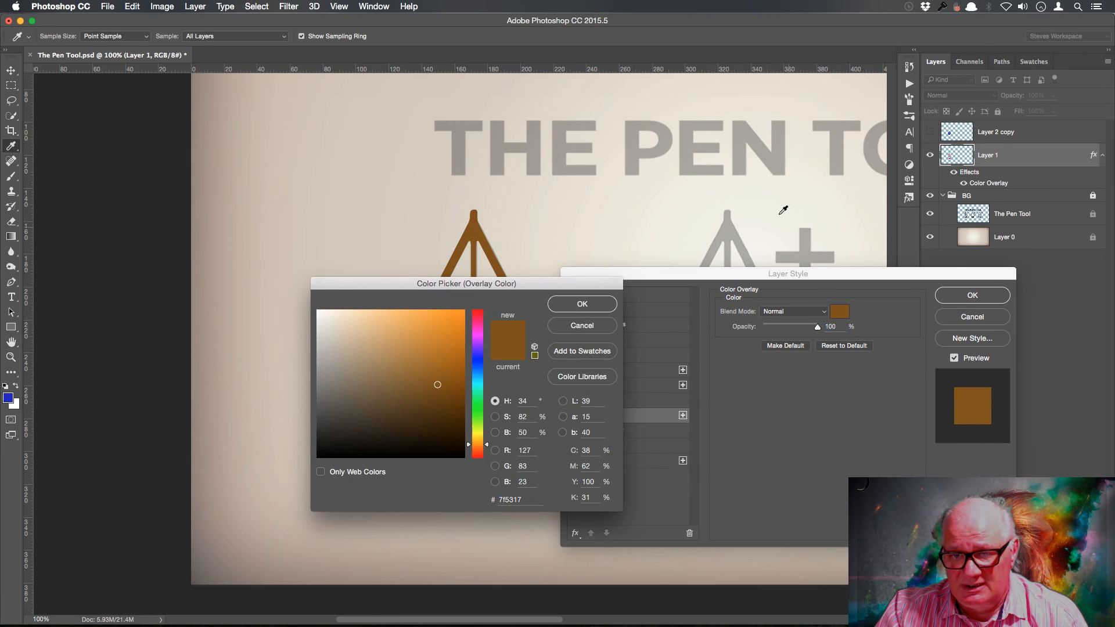
{"action": "left_click", "coordinate": [751, 146]}
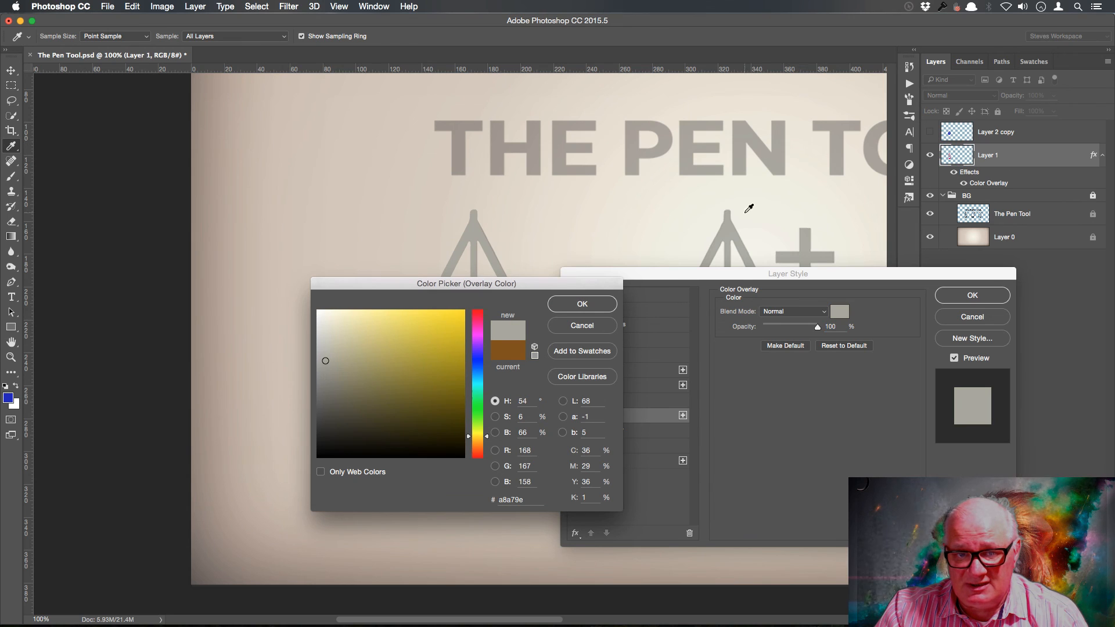
{"action": "left_click", "coordinate": [595, 305]}
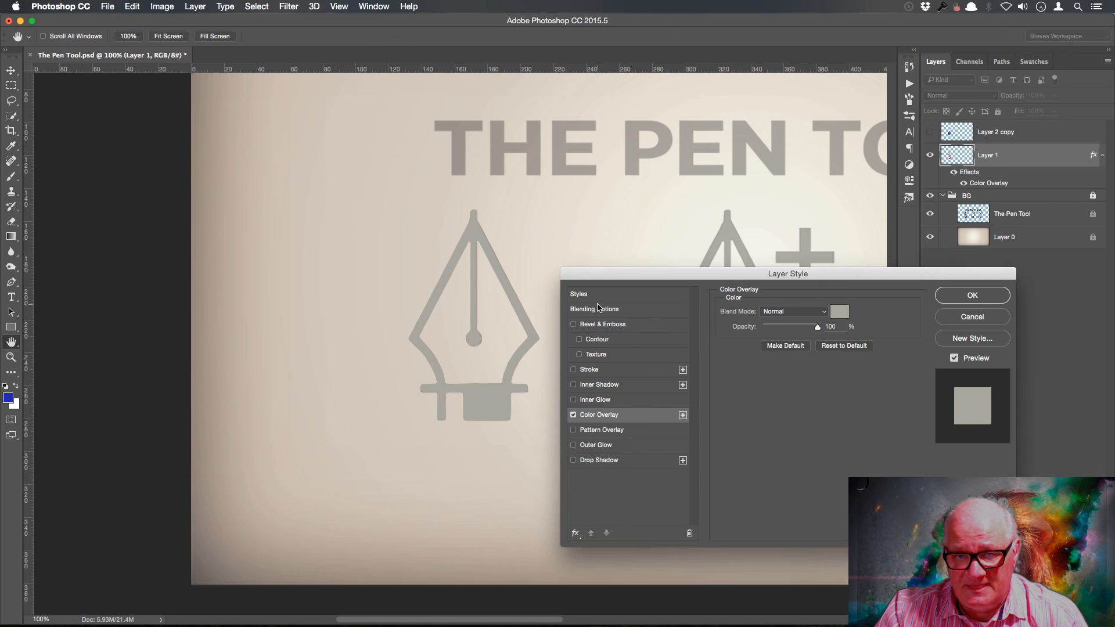
{"action": "left_click", "coordinate": [985, 296]}
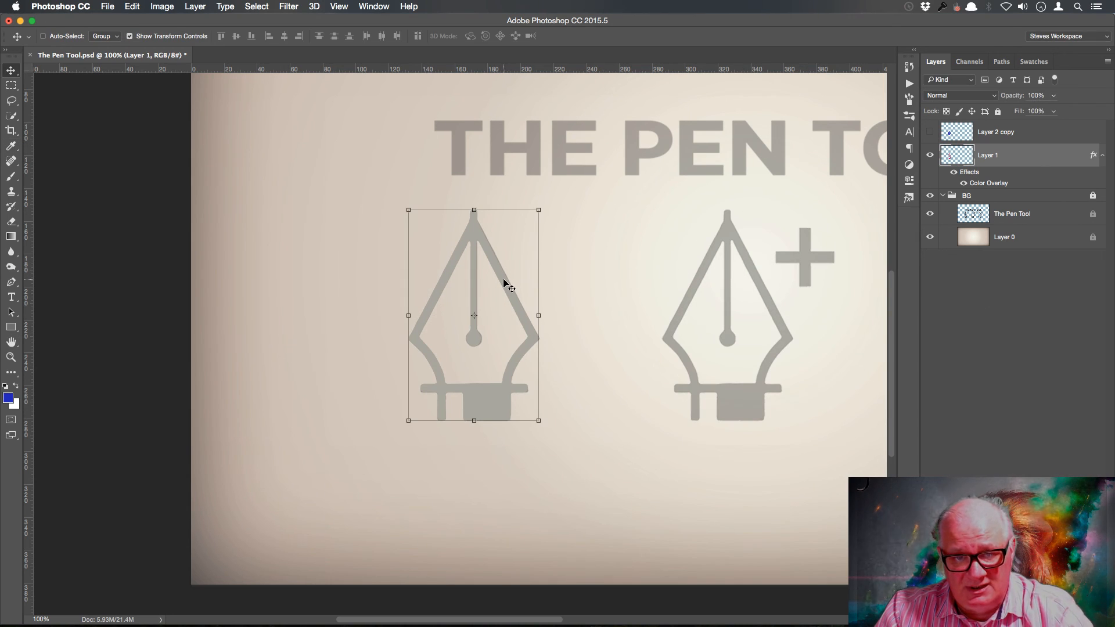
- Move the traced nib left beside the original icon and recolour its Color Overlay with the grey sampled from that icon
{"action": "left_click_drag", "start_coordinate": [504, 283], "coordinate": [360, 280]}
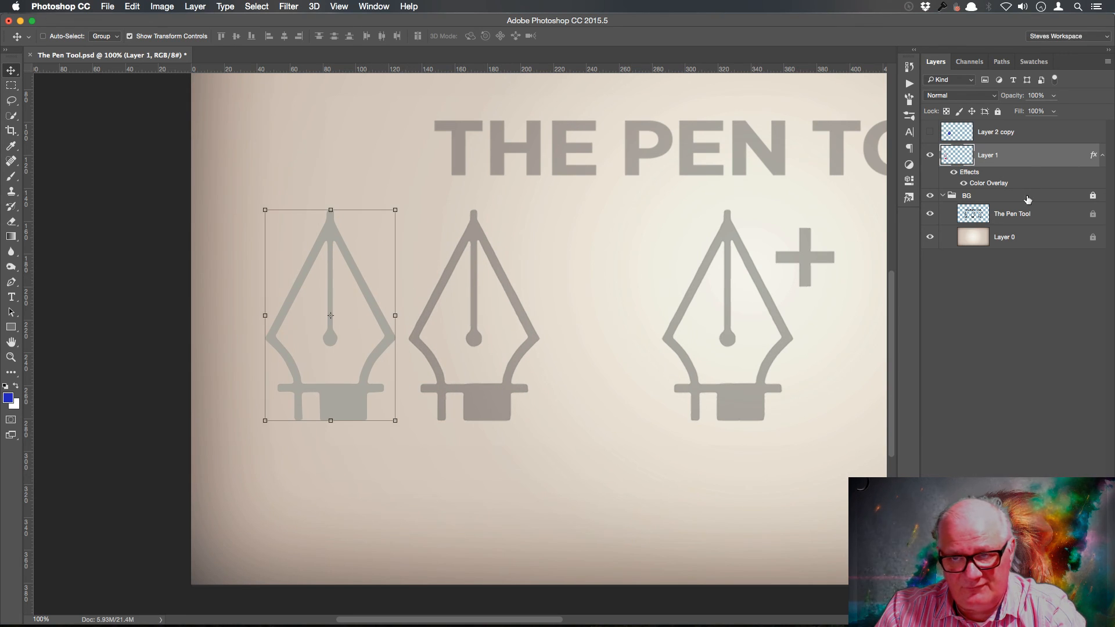
{"action": "double_click", "coordinate": [990, 184]}
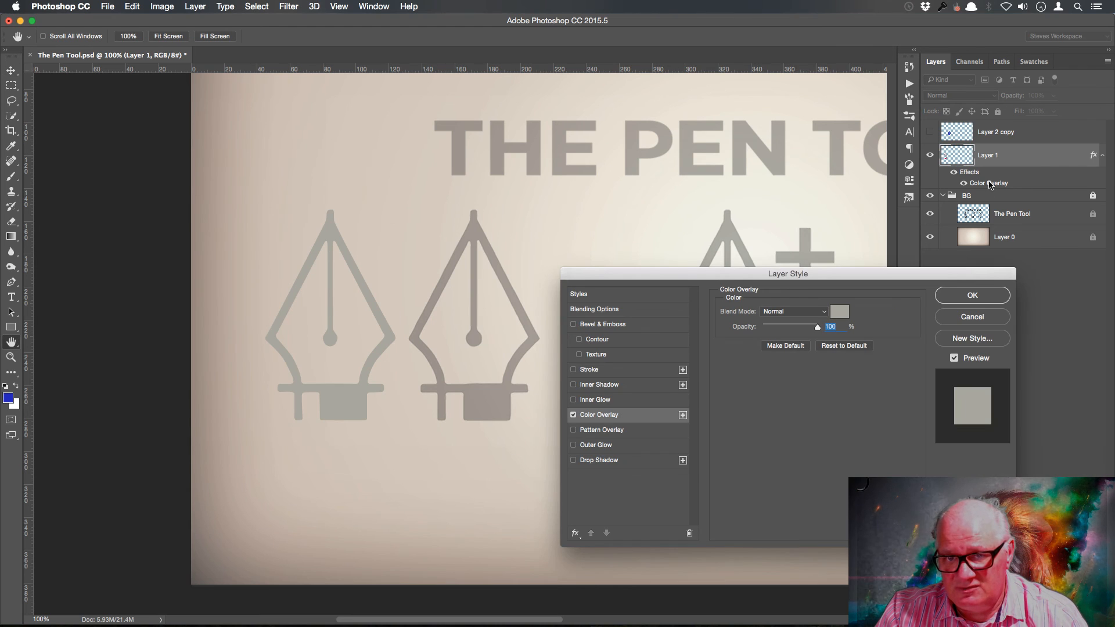
{"action": "left_click", "coordinate": [840, 312]}
{"action": "left_click_drag", "start_coordinate": [571, 287], "coordinate": [816, 281]}
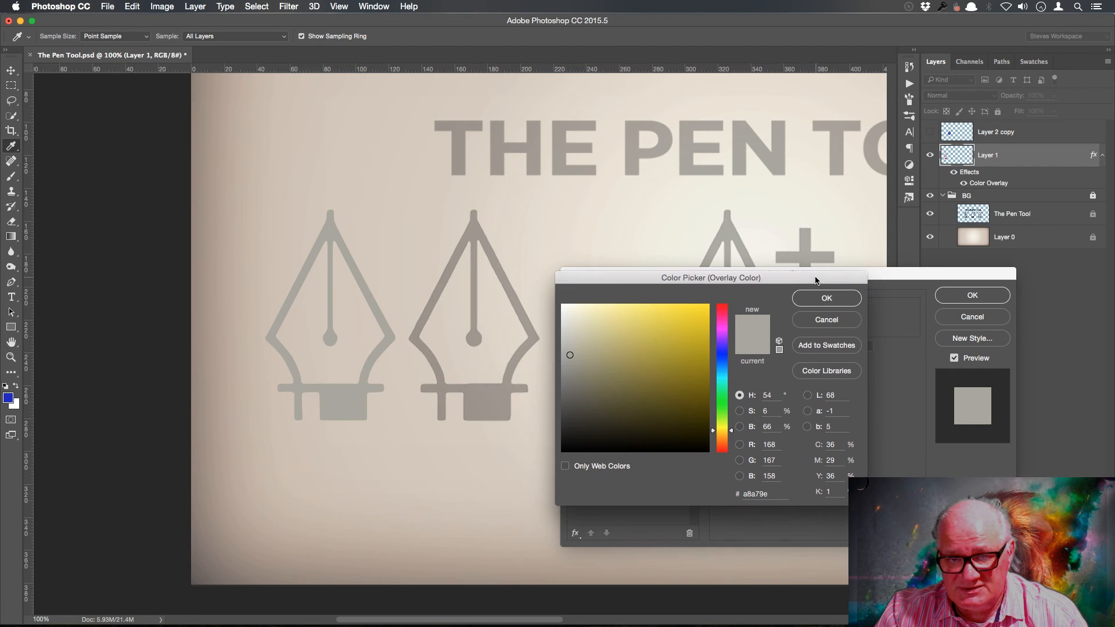
{"action": "left_click", "coordinate": [427, 348]}
{"action": "left_click", "coordinate": [843, 299]}
{"action": "left_click", "coordinate": [974, 295]}
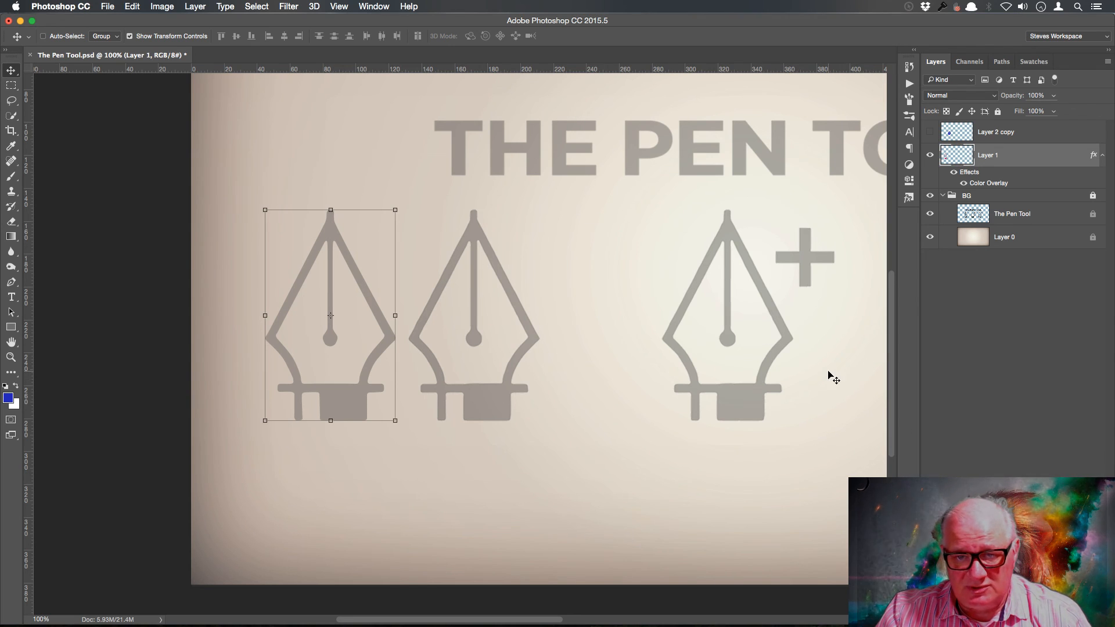
- Open 1.jpg and Skier.jpg together from the Pen Images folder
{"action": "left_click", "coordinate": [109, 6]}
{"action": "left_click", "coordinate": [130, 34]}
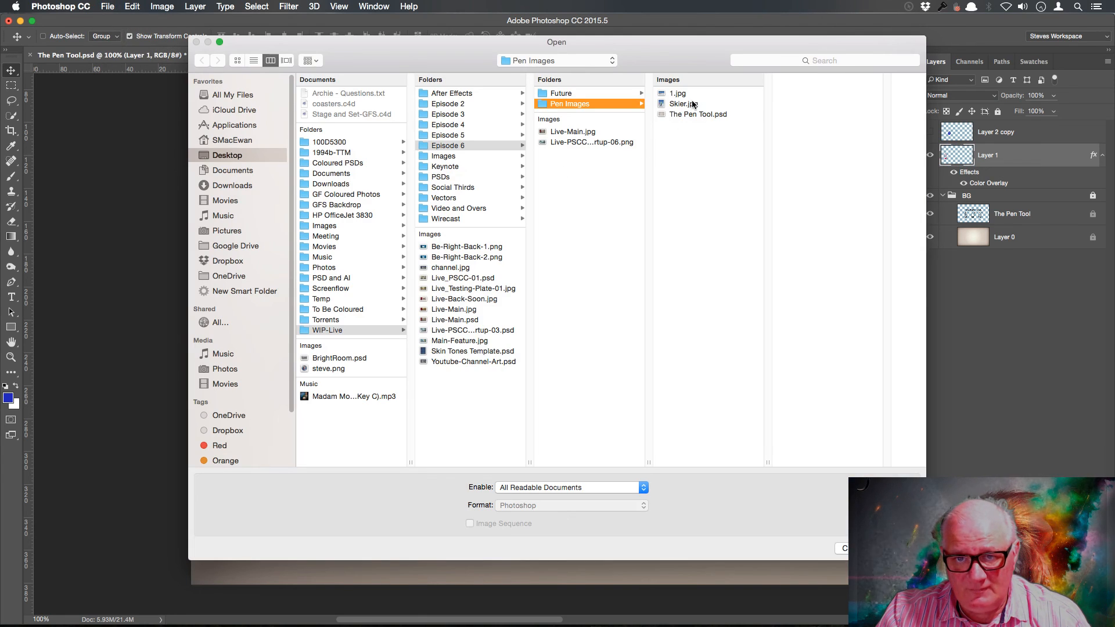
{"action": "left_click", "coordinate": [690, 105]}
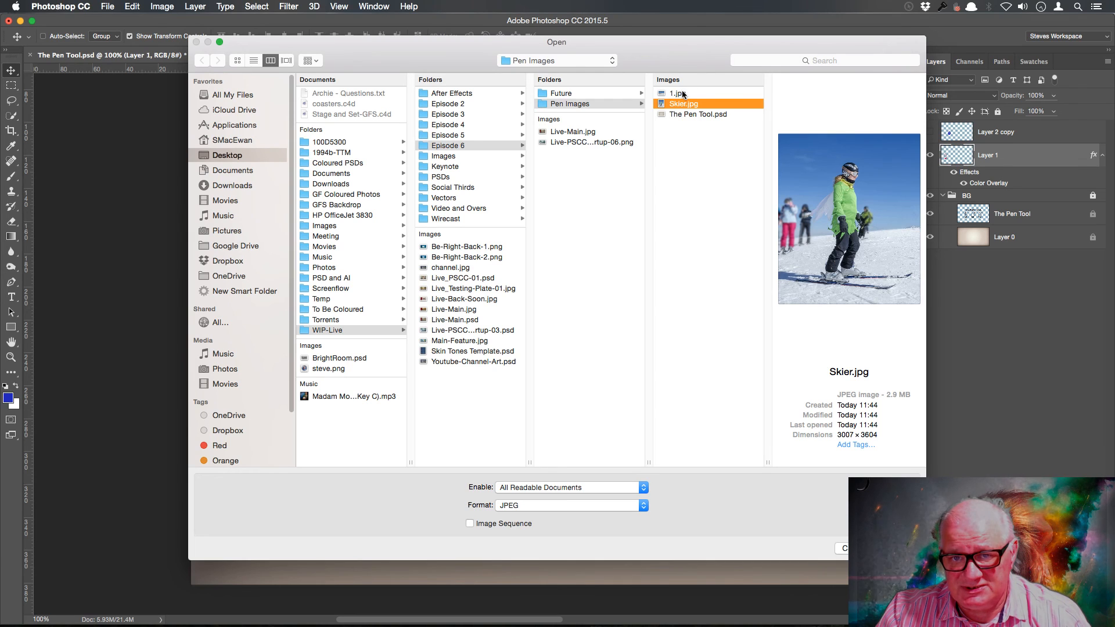
{"action": "left_click", "coordinate": [683, 94], "text": "shift"}
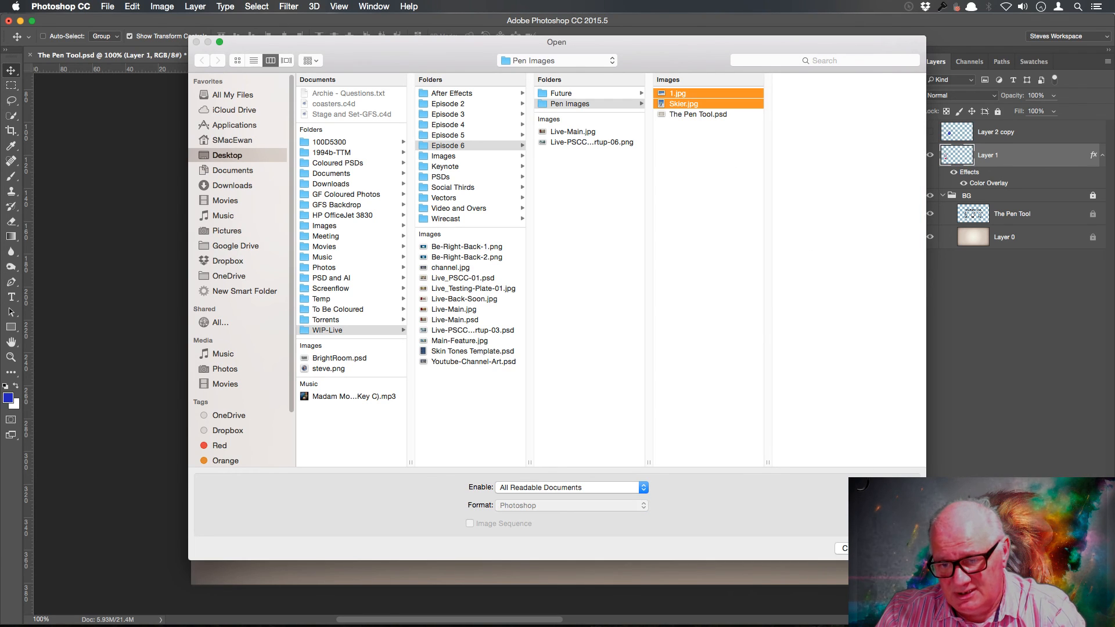
{"action": "key", "text": "Return"}
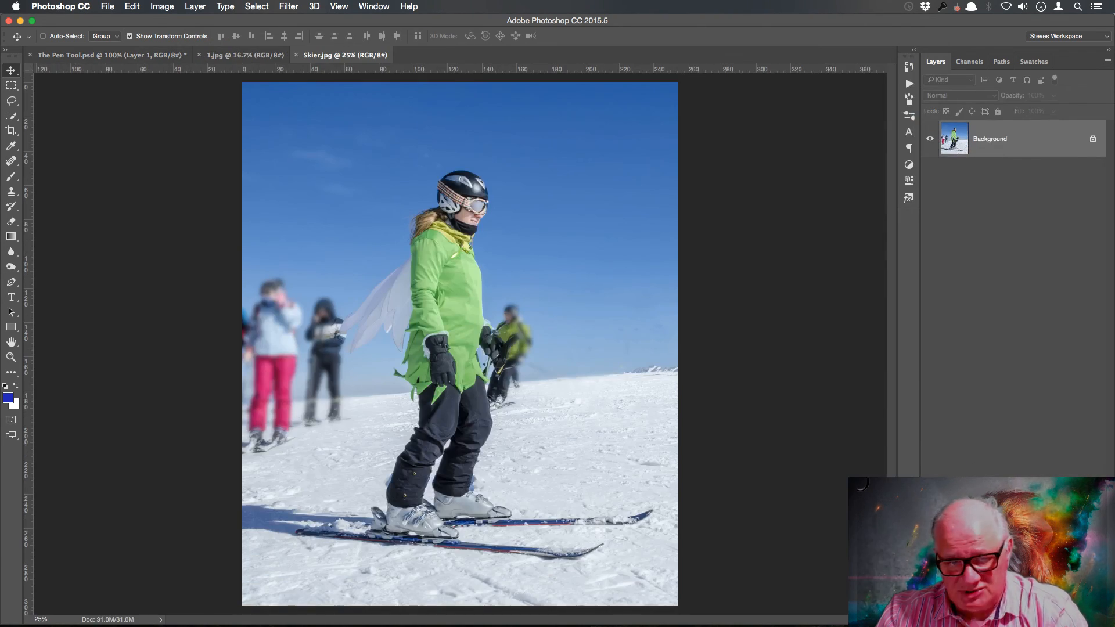
- Inspect the skier in green in 1.jpg with the magnifier and return to the Skier.jpg document
{"action": "left_click", "coordinate": [258, 55]}
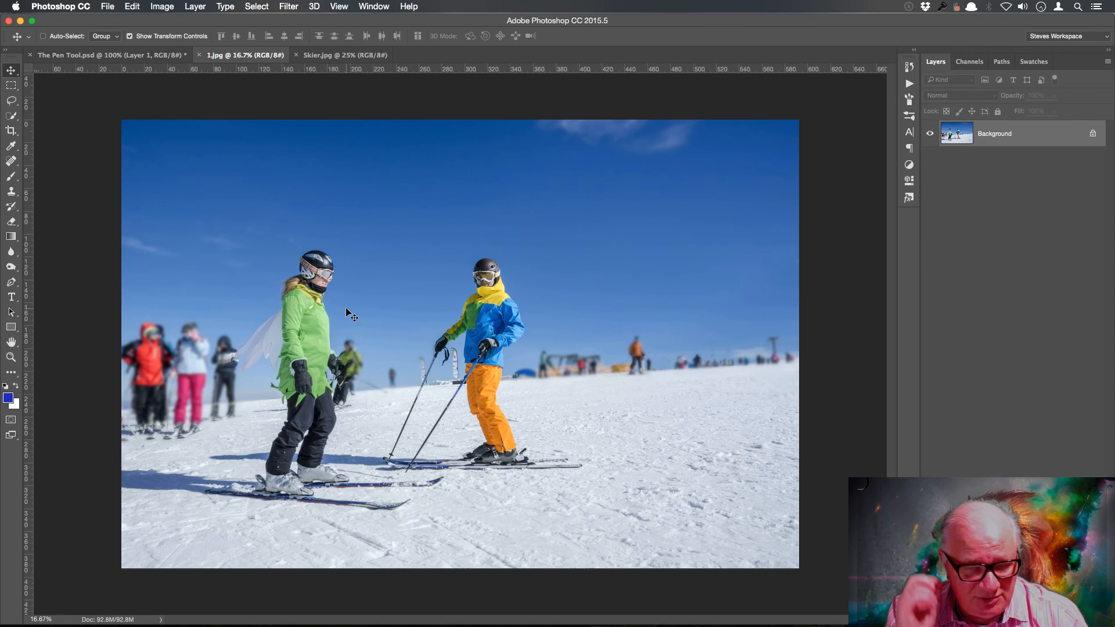
{"action": "key", "text": "ctrl+m"}
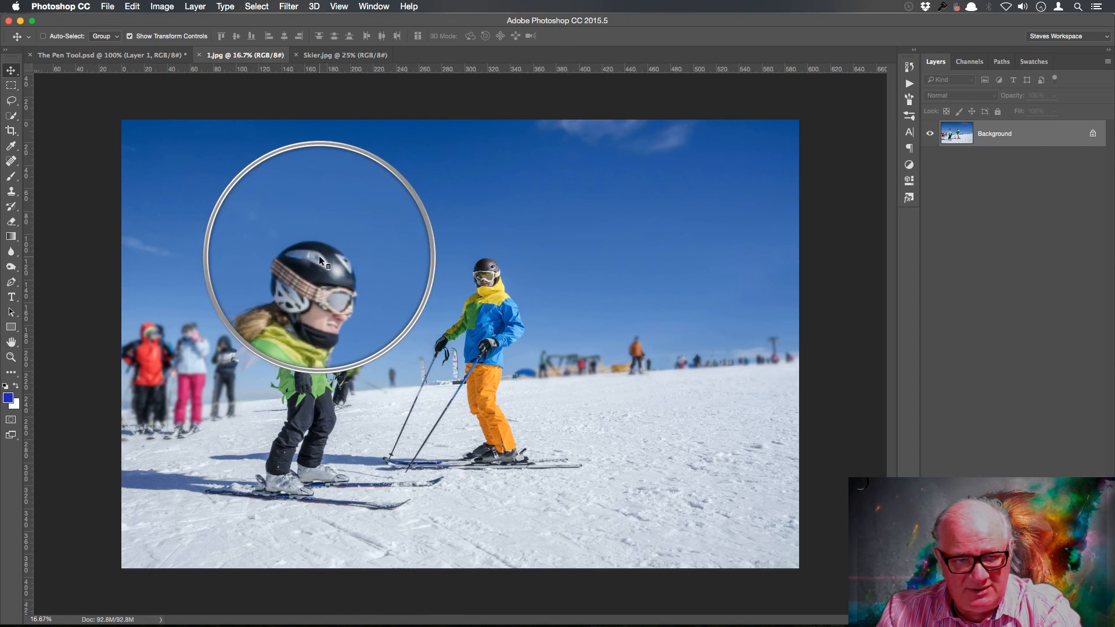
{"action": "key", "text": "ctrl+z"}
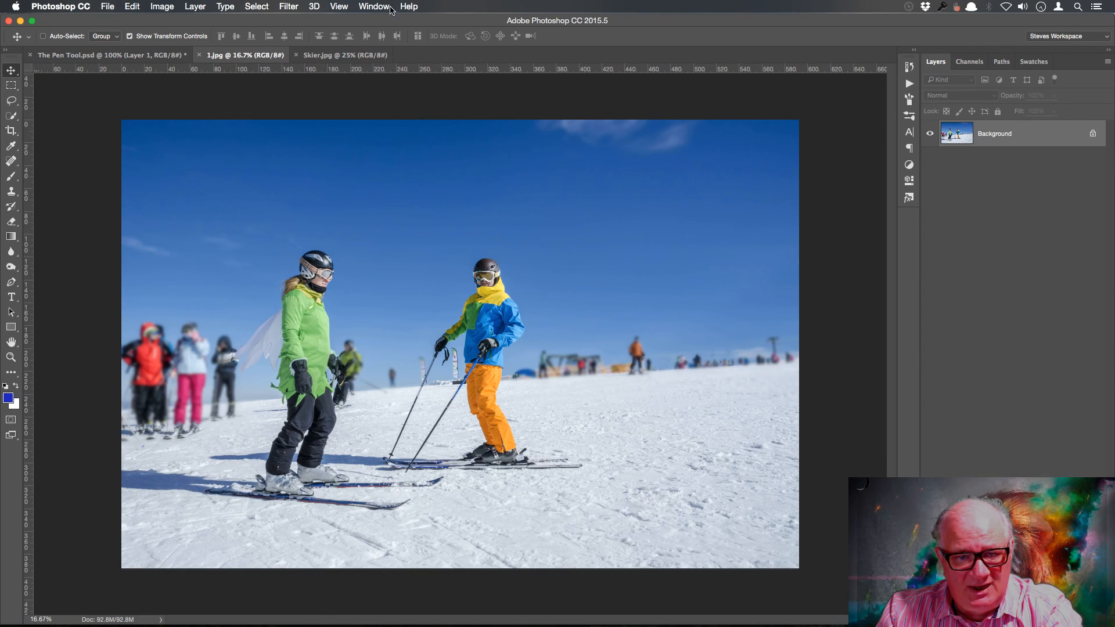
{"action": "left_click", "coordinate": [372, 56]}
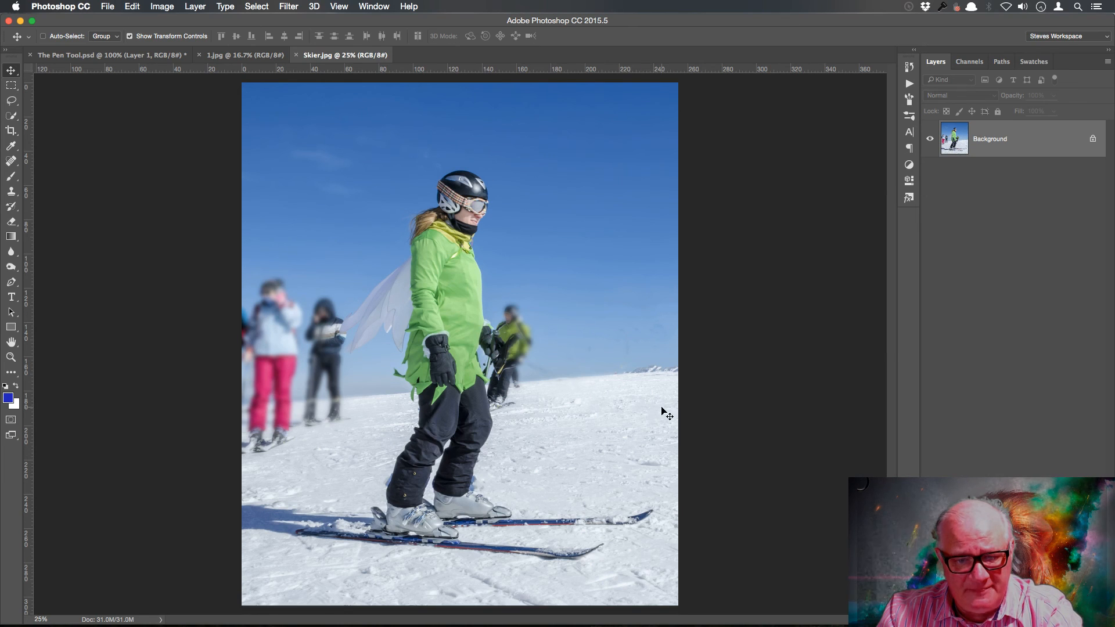
- Compare 1.jpg with Skier.jpg, and crop 1.jpg from its right edge to cut off the skier in the blue jacket
{"action": "left_click", "coordinate": [271, 56]}
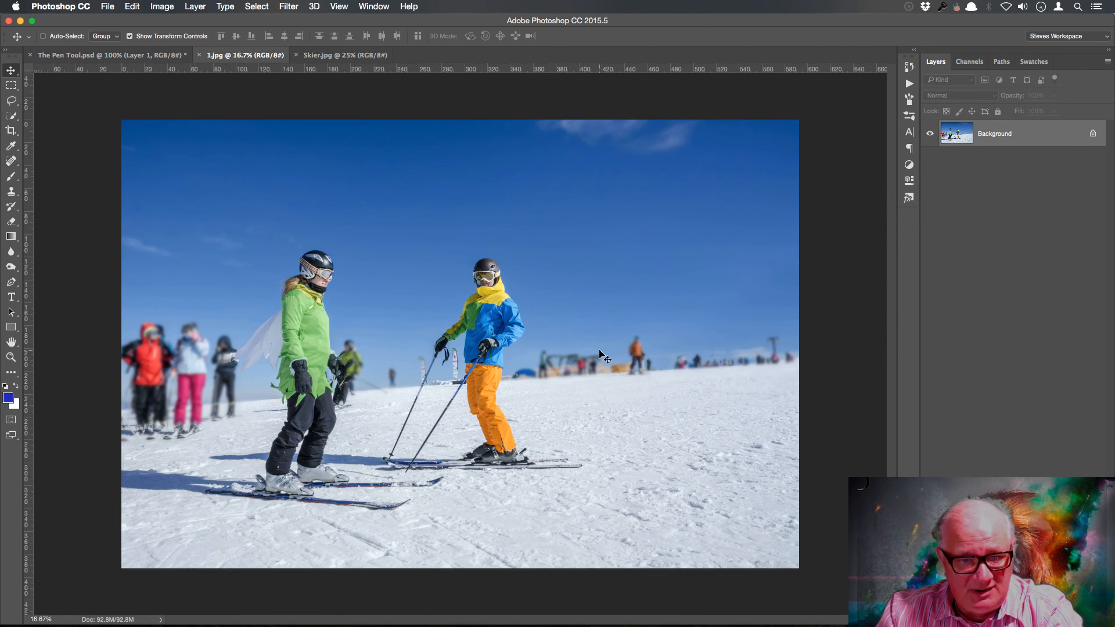
{"action": "left_click", "coordinate": [345, 55]}
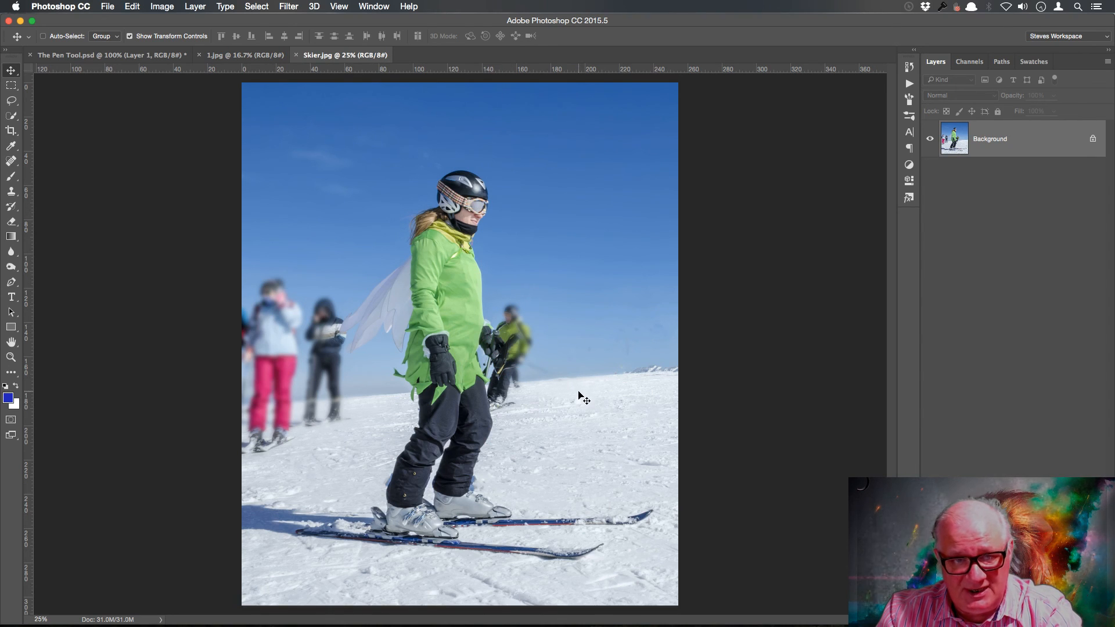
{"action": "left_click", "coordinate": [257, 56]}
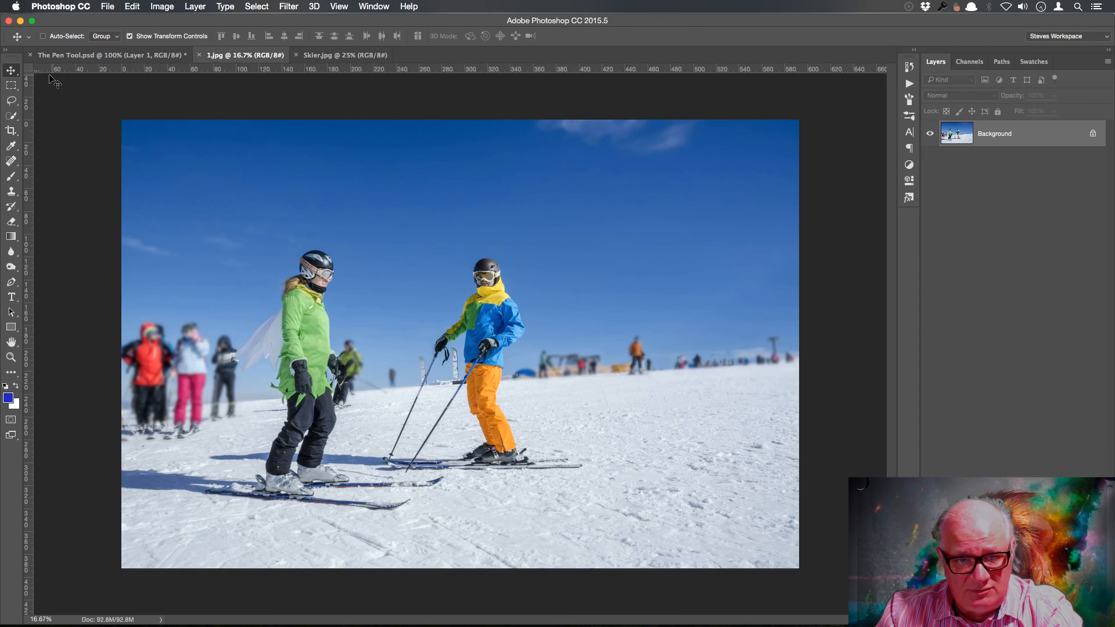
{"action": "left_click", "coordinate": [11, 132]}
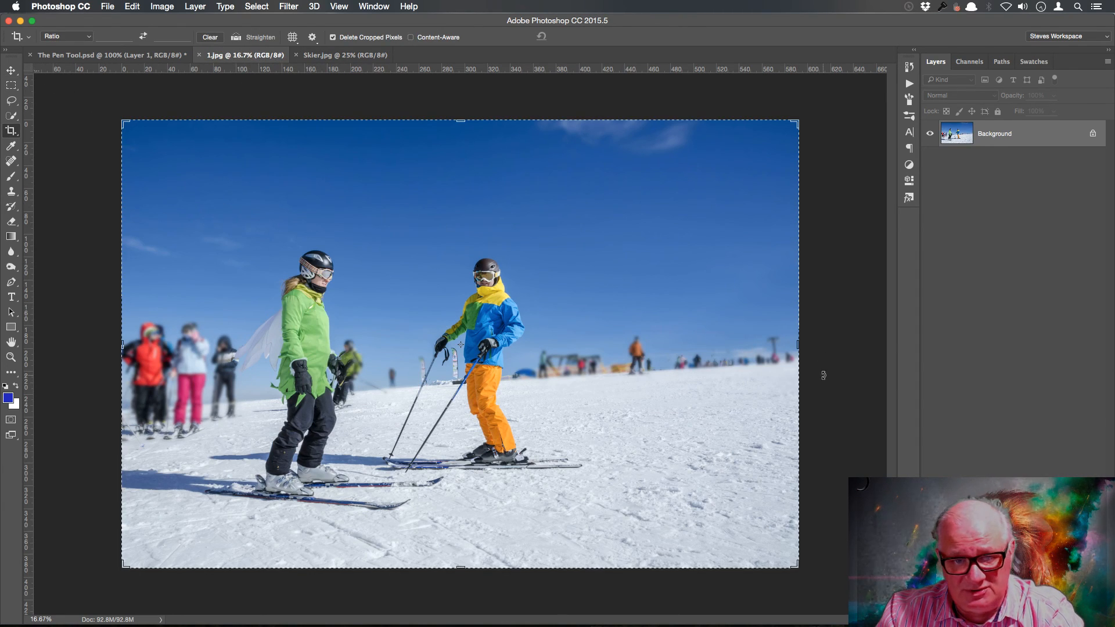
{"action": "left_click_drag", "start_coordinate": [799, 346], "coordinate": [625, 345]}
{"action": "mouse_move", "coordinate": [459, 571]}
{"action": "left_mouse_down"}
{"action": "mouse_move", "coordinate": [460, 553]}
{"action": "mouse_move", "coordinate": [459, 568]}
{"action": "left_mouse_up"}
{"action": "left_click_drag", "start_coordinate": [460, 122], "coordinate": [462, 123]}
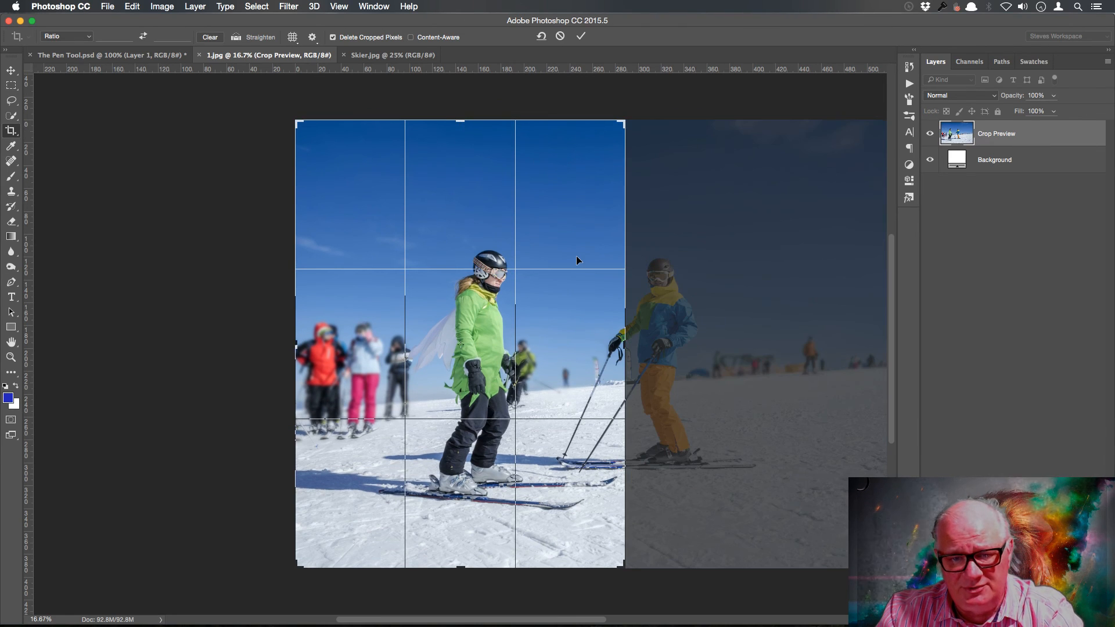
{"action": "key", "text": "Return"}
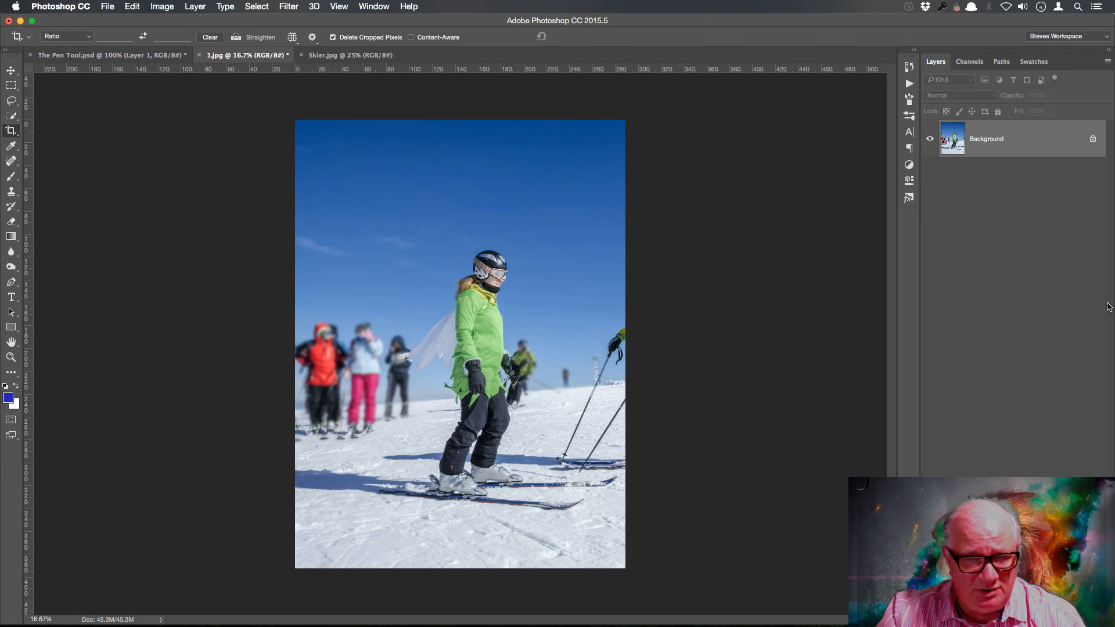
- Add a new layer to 1.jpg and draw a vertical Pencil line through the skier, an arrow and the word BLACK
{"action": "key", "text": "super+alt+shift+n"}
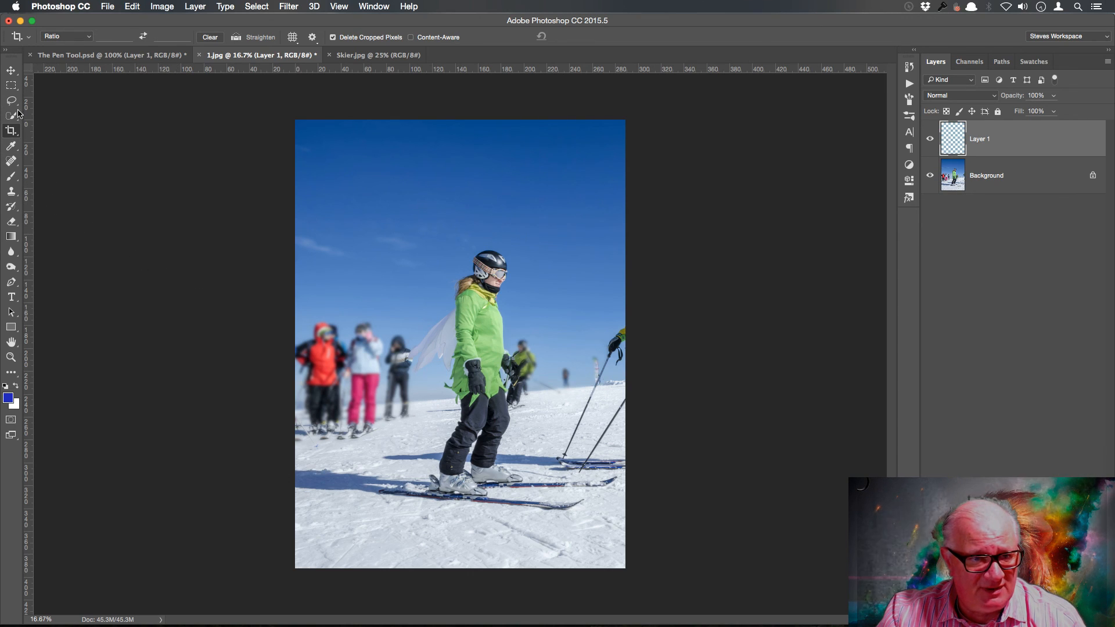
{"action": "left_click", "coordinate": [11, 176]}
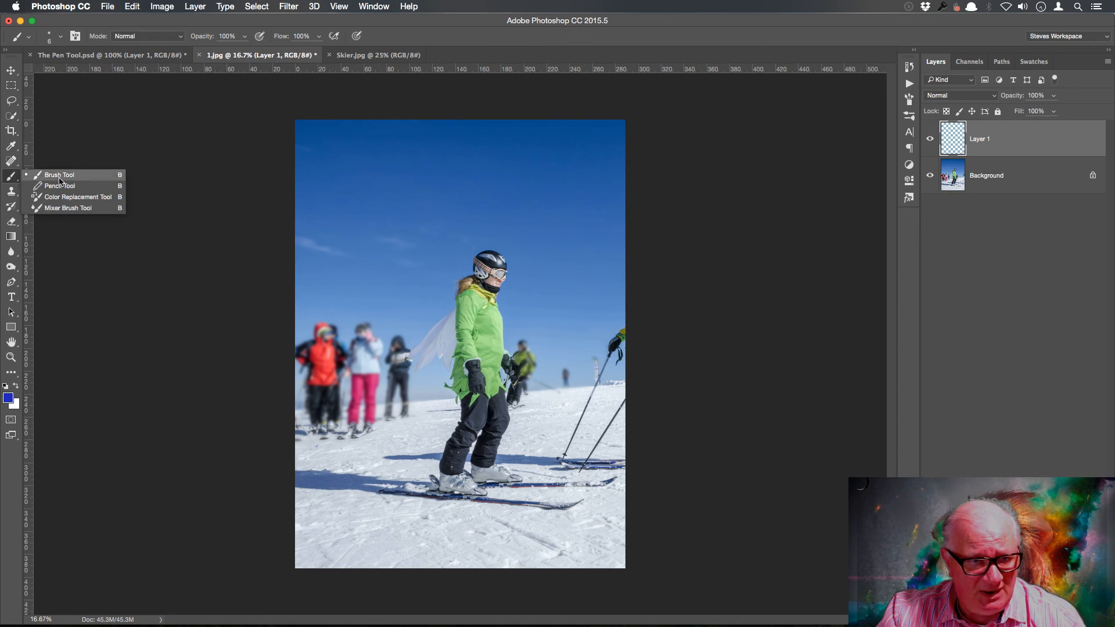
{"action": "left_click", "coordinate": [47, 182]}
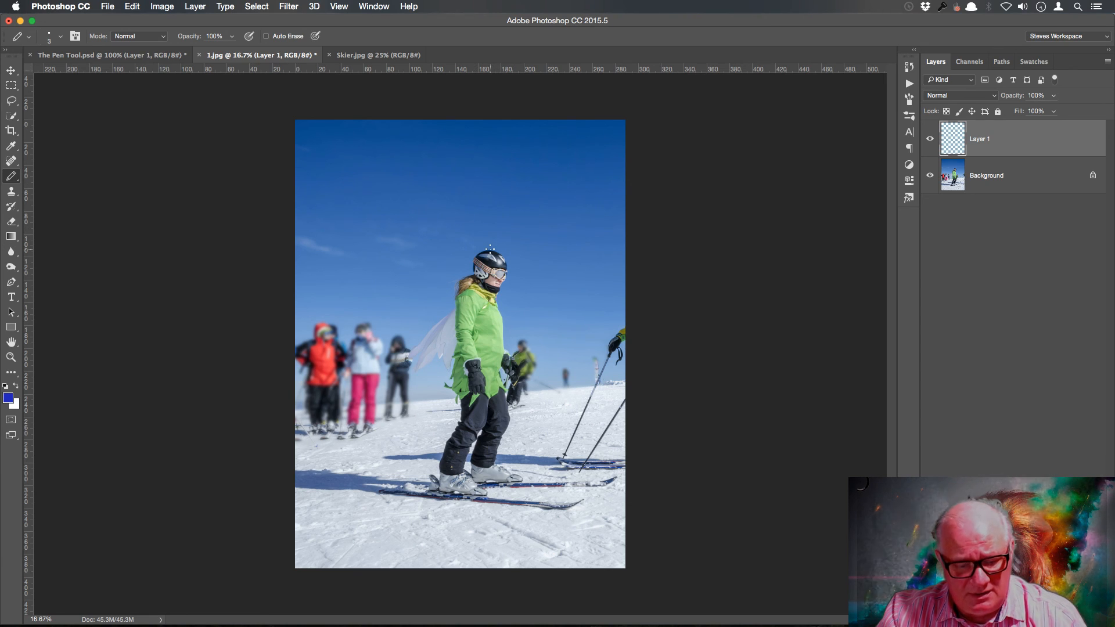
{"action": "left_click_drag", "start_coordinate": [490, 249], "coordinate": [489, 623]}
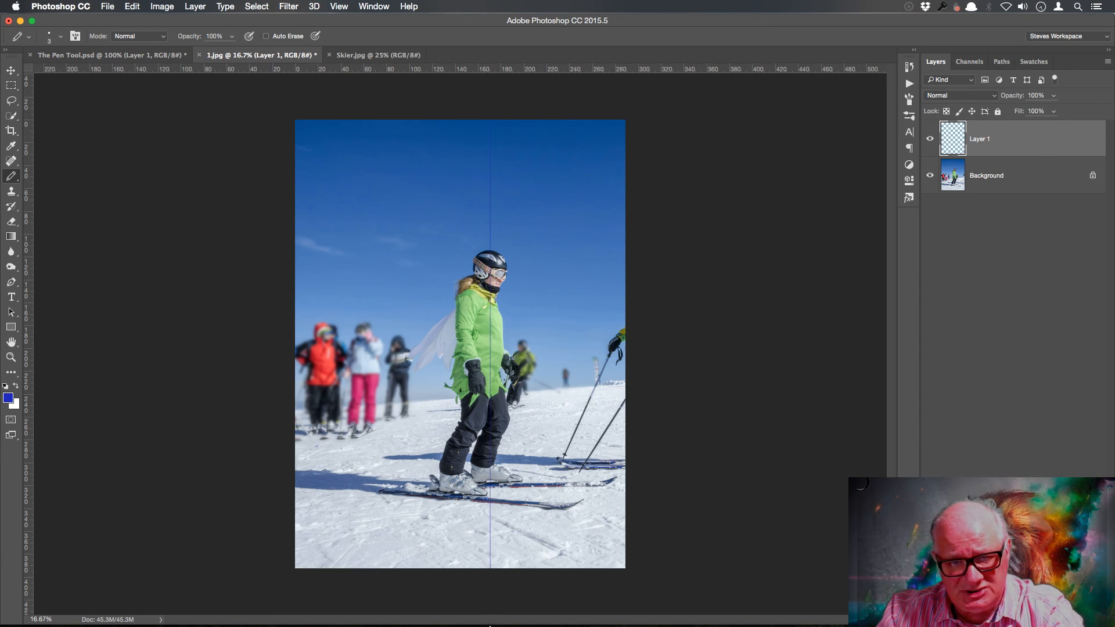
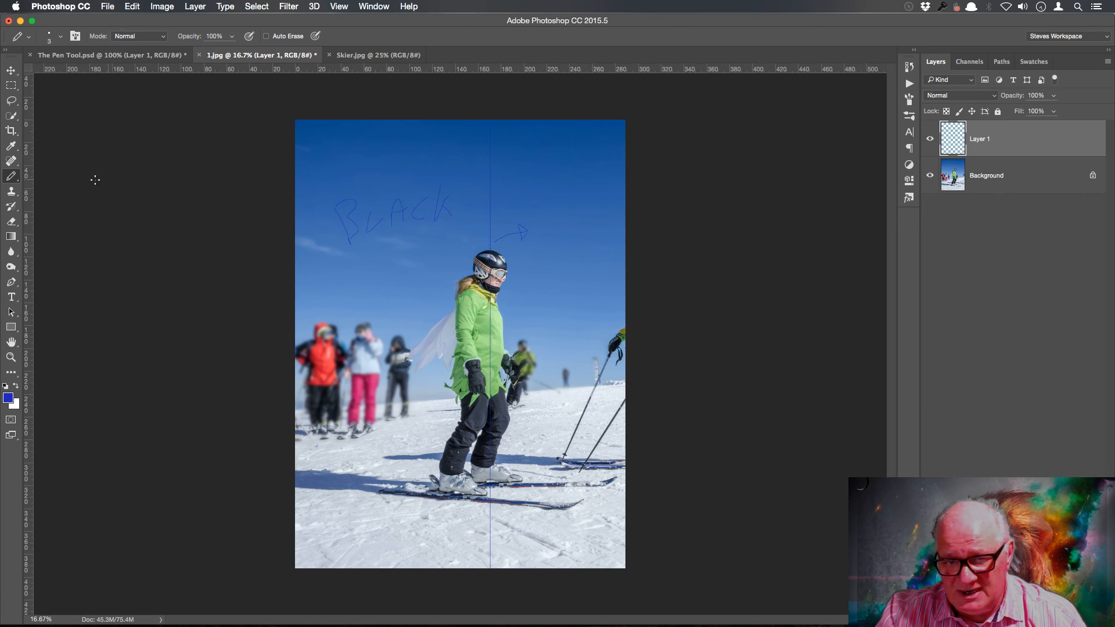
- Remove the ski poles, cropped arm, leftover ski and distant figure from the Background of 1.jpg with the Spot Healing Brush at size 80
{"action": "left_click_drag", "start_coordinate": [10, 160], "coordinate": [59, 160]}
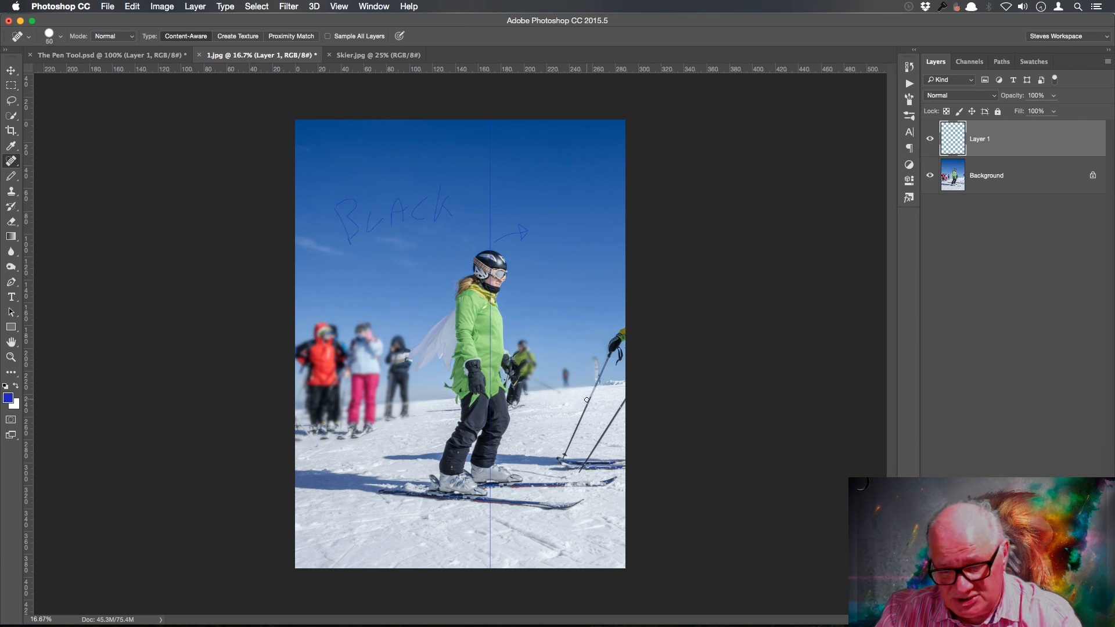
{"action": "left_click_drag", "start_coordinate": [593, 395], "coordinate": [570, 440]}
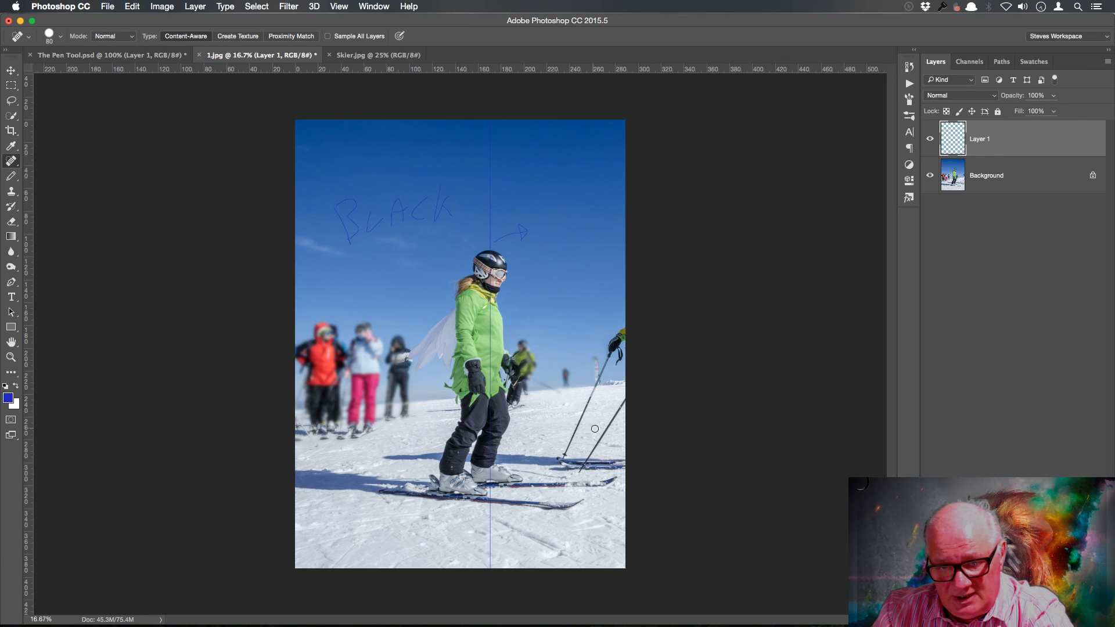
{"action": "left_click", "coordinate": [1018, 178]}
{"action": "mouse_move", "coordinate": [593, 393]}
{"action": "left_mouse_down"}
{"action": "mouse_move", "coordinate": [563, 458]}
{"action": "mouse_move", "coordinate": [585, 472]}
{"action": "mouse_move", "coordinate": [549, 469]}
{"action": "mouse_move", "coordinate": [626, 469]}
{"action": "mouse_move", "coordinate": [587, 457]}
{"action": "mouse_move", "coordinate": [566, 462]}
{"action": "mouse_move", "coordinate": [591, 469]}
{"action": "mouse_move", "coordinate": [565, 460]}
{"action": "mouse_move", "coordinate": [610, 463]}
{"action": "left_mouse_up"}
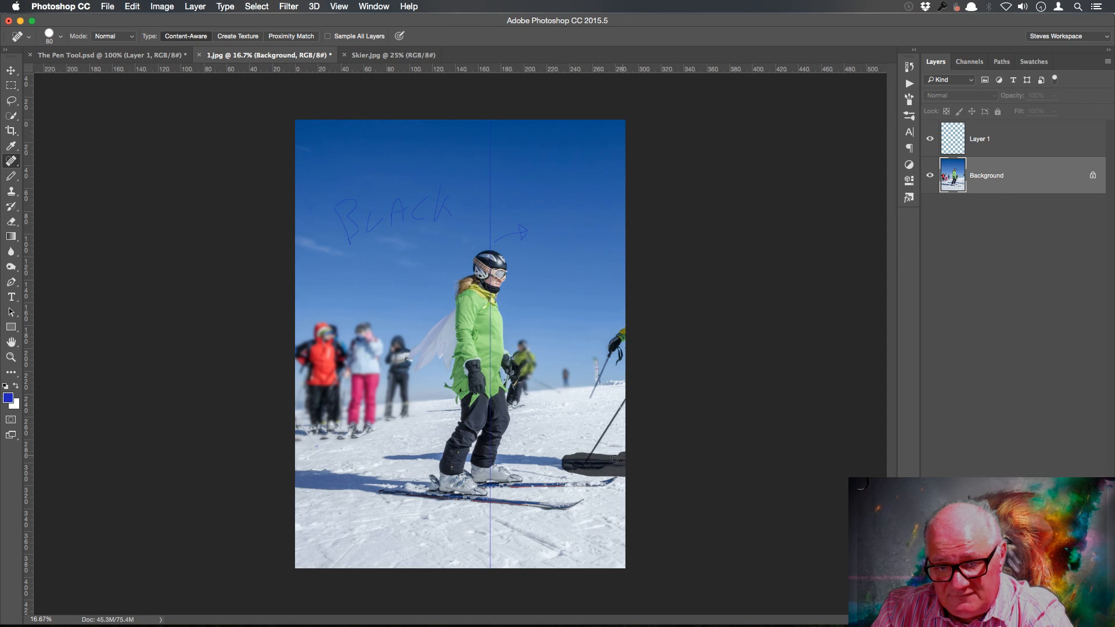
{"action": "left_click_drag", "start_coordinate": [592, 459], "coordinate": [626, 399]}
{"action": "mouse_move", "coordinate": [589, 461]}
{"action": "left_mouse_down"}
{"action": "mouse_move", "coordinate": [570, 467]}
{"action": "mouse_move", "coordinate": [565, 458]}
{"action": "mouse_move", "coordinate": [598, 460]}
{"action": "left_mouse_up"}
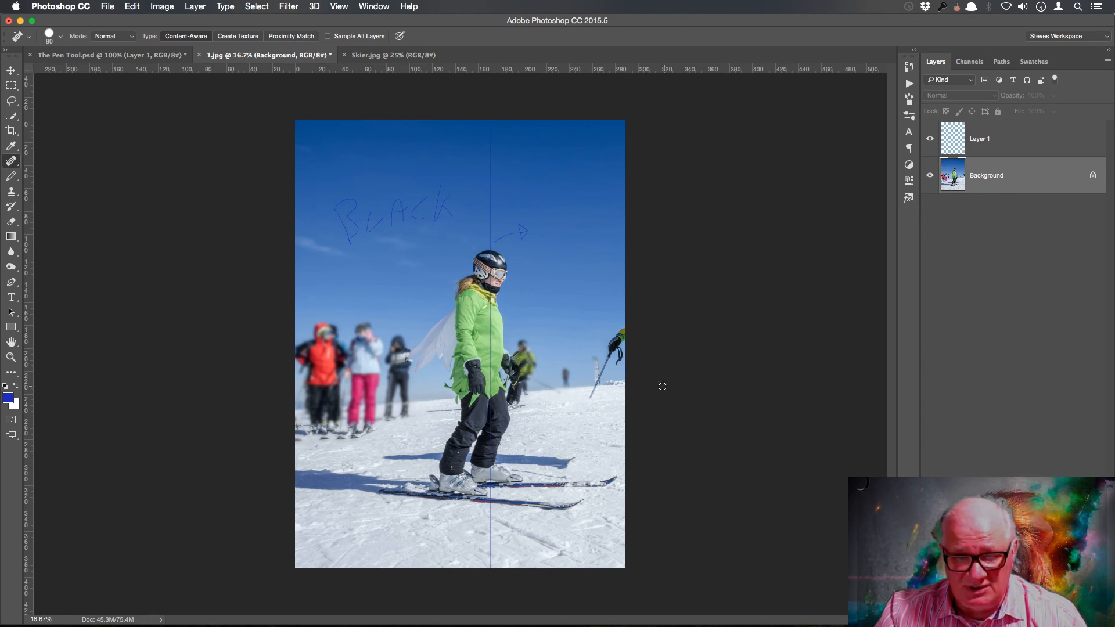
{"action": "mouse_move", "coordinate": [593, 399]}
{"action": "left_mouse_down"}
{"action": "mouse_move", "coordinate": [608, 359]}
{"action": "mouse_move", "coordinate": [595, 358]}
{"action": "mouse_move", "coordinate": [598, 382]}
{"action": "mouse_move", "coordinate": [593, 359]}
{"action": "mouse_move", "coordinate": [603, 380]}
{"action": "mouse_move", "coordinate": [648, 377]}
{"action": "mouse_move", "coordinate": [694, 401]}
{"action": "mouse_move", "coordinate": [622, 350]}
{"action": "mouse_move", "coordinate": [614, 357]}
{"action": "mouse_move", "coordinate": [634, 328]}
{"action": "mouse_move", "coordinate": [601, 351]}
{"action": "mouse_move", "coordinate": [630, 352]}
{"action": "mouse_move", "coordinate": [619, 364]}
{"action": "mouse_move", "coordinate": [599, 353]}
{"action": "mouse_move", "coordinate": [613, 344]}
{"action": "mouse_move", "coordinate": [617, 366]}
{"action": "mouse_move", "coordinate": [567, 370]}
{"action": "left_mouse_up"}
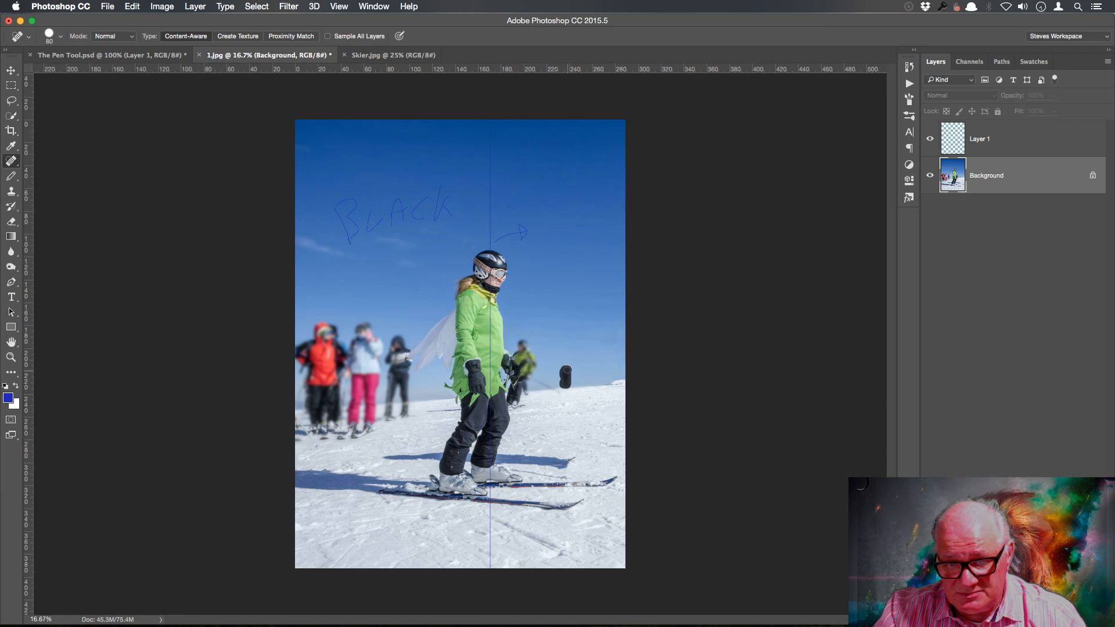
- Delete Layer 1 with the pencil annotations from 1.jpg
{"action": "left_click", "coordinate": [1020, 145]}
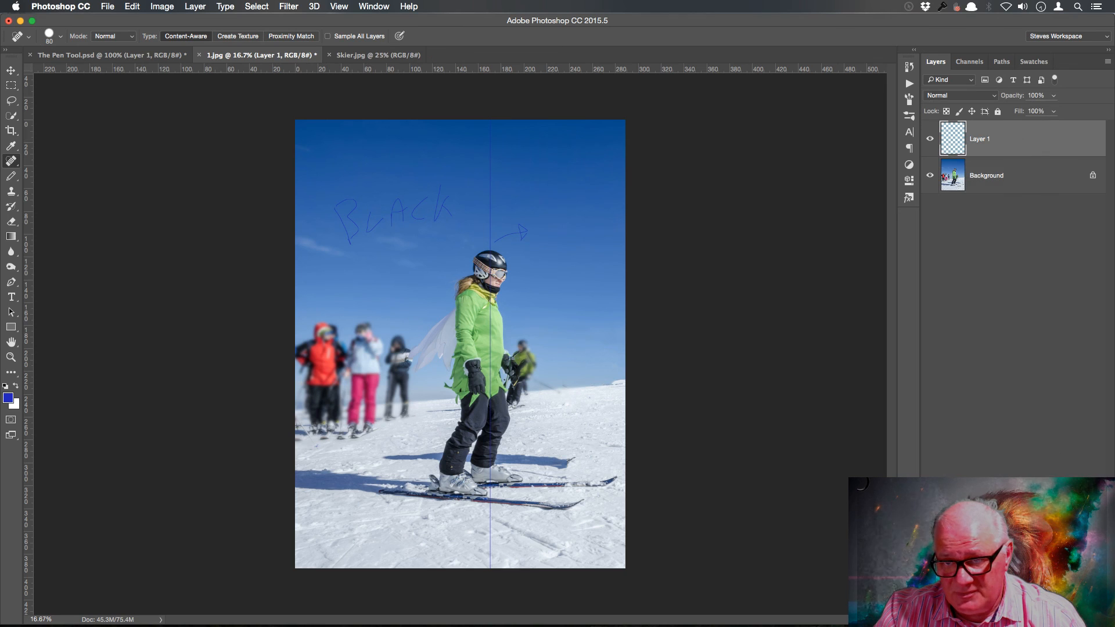
{"action": "key", "text": "Delete"}
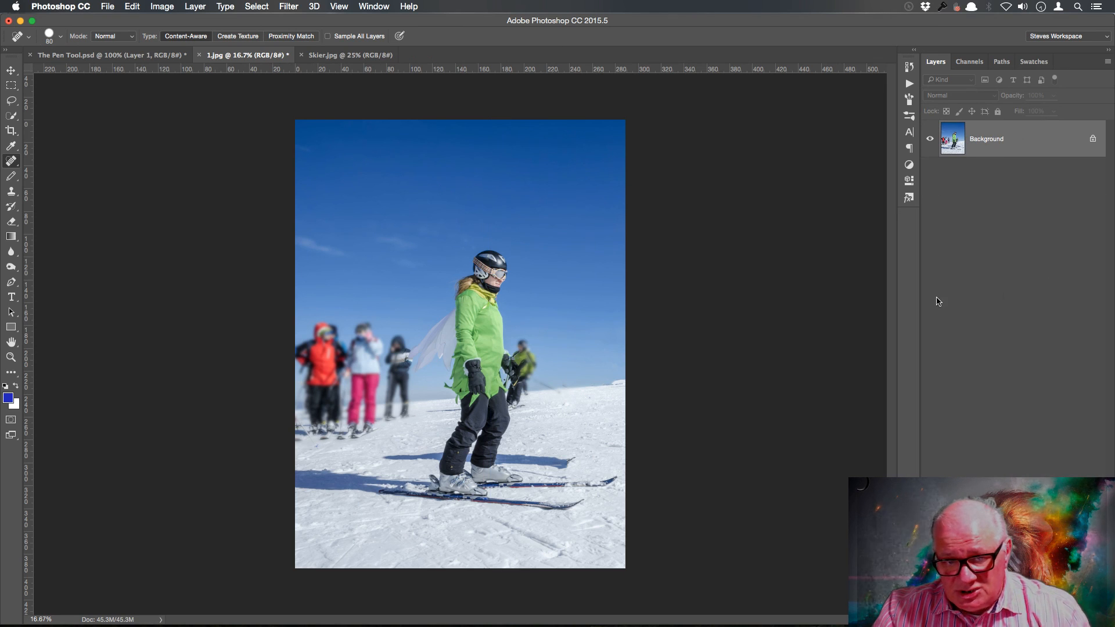
- In Skier.jpg, unlock the Background and paint over the background skier's head and shoulder with the Spot Healing Brush
{"action": "left_click", "coordinate": [365, 56]}
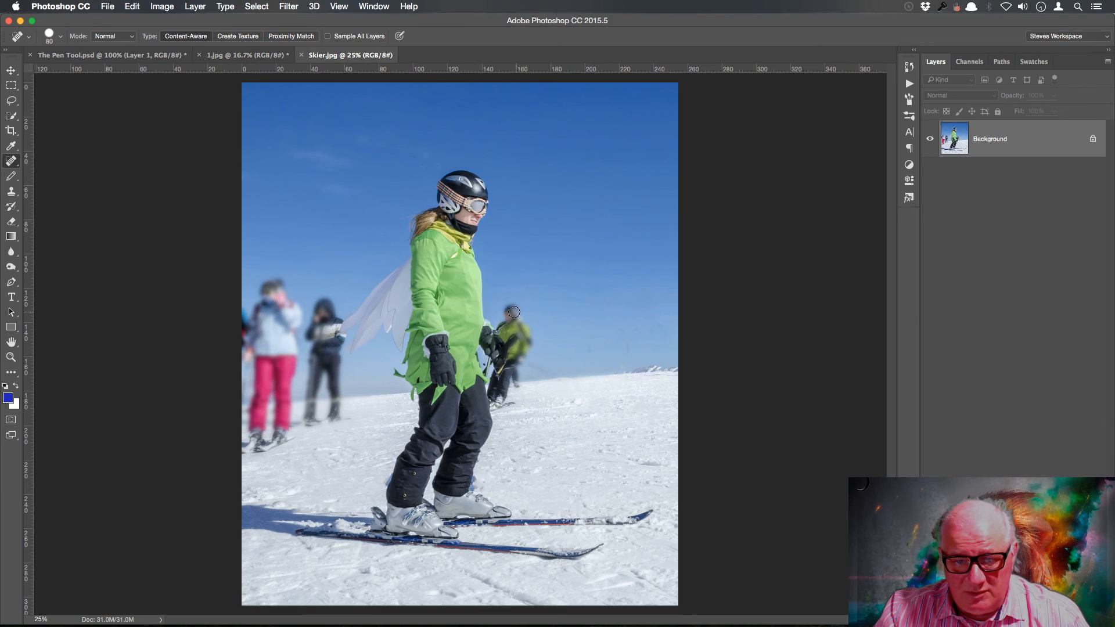
{"action": "mouse_move", "coordinate": [515, 306]}
{"action": "left_mouse_down"}
{"action": "mouse_move", "coordinate": [504, 305]}
{"action": "mouse_move", "coordinate": [527, 338]}
{"action": "mouse_move", "coordinate": [525, 328]}
{"action": "left_mouse_up"}
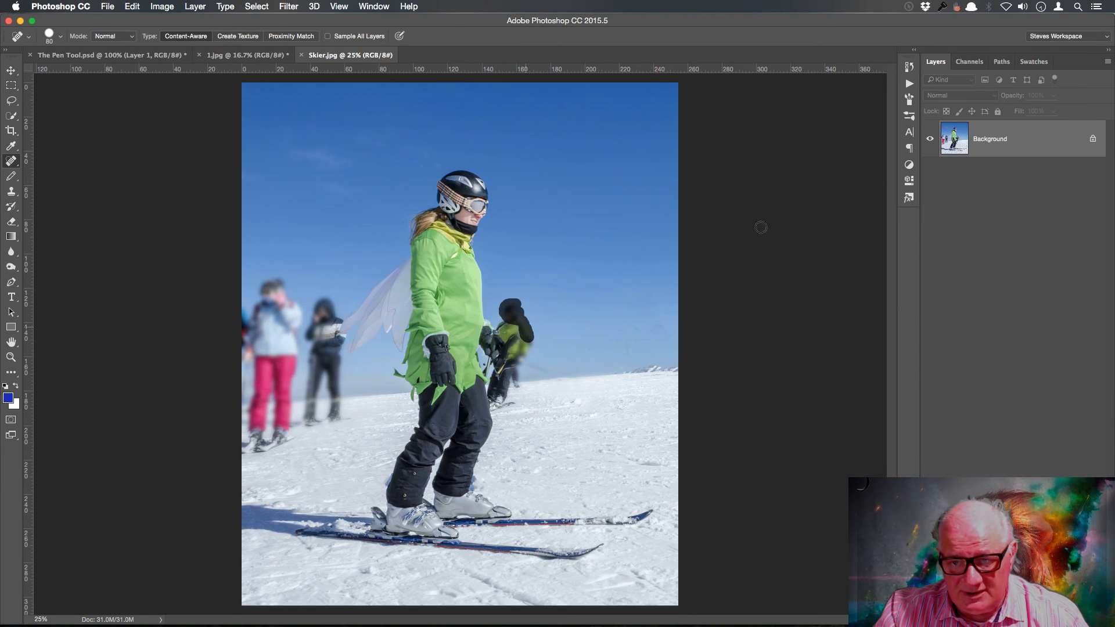
{"action": "left_click", "coordinate": [1094, 140]}
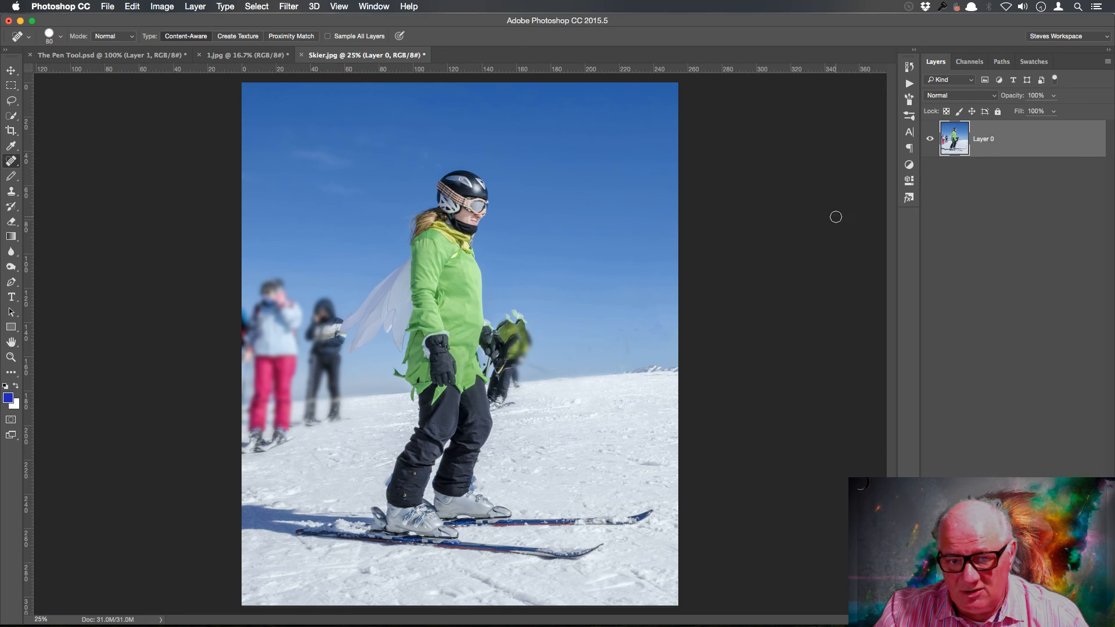
{"action": "mouse_move", "coordinate": [514, 309]}
{"action": "left_mouse_down"}
{"action": "mouse_move", "coordinate": [525, 340]}
{"action": "mouse_move", "coordinate": [526, 323]}
{"action": "left_mouse_up"}
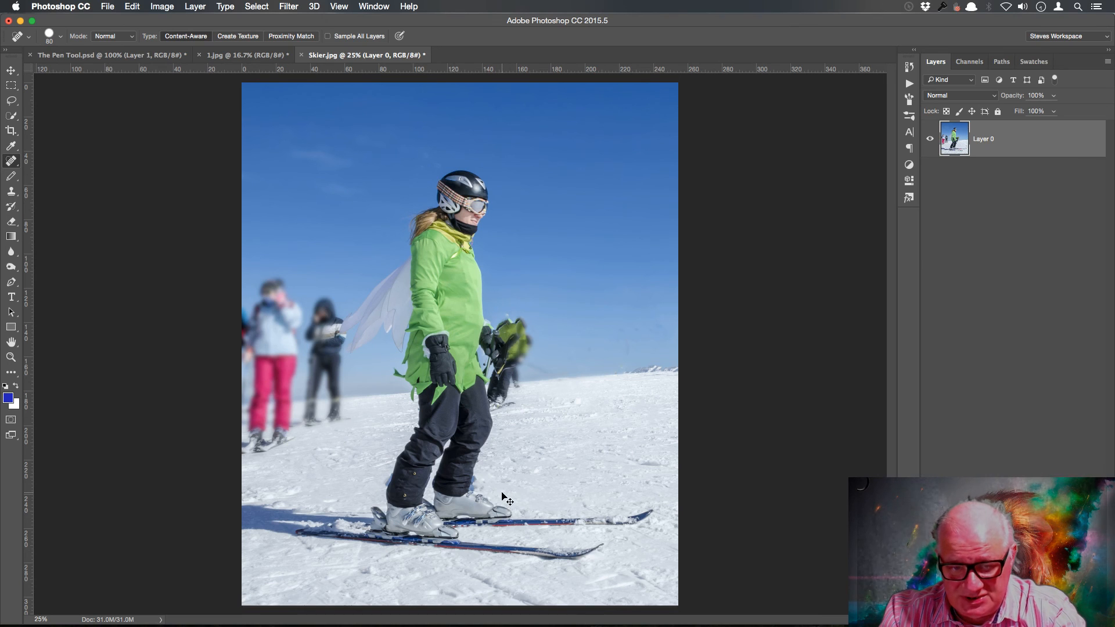
- Start a pen path at the front ski boot's buckle and trace it up the trouser edge beside the blue remnants
{"action": "scroll", "coordinate": [507, 500], "scroll_direction": "up", "scroll_amount": 1}
{"action": "key", "text": "super+1"}
{"action": "left_click_drag", "start_coordinate": [649, 516], "coordinate": [591, 239]}
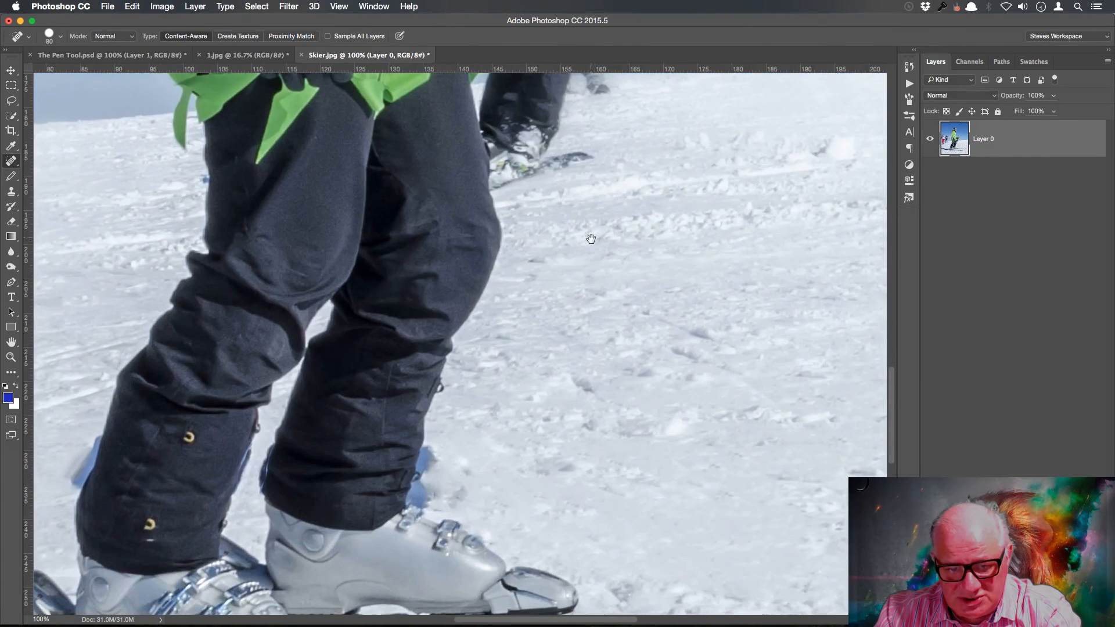
{"action": "left_click_drag", "start_coordinate": [554, 462], "coordinate": [631, 367]}
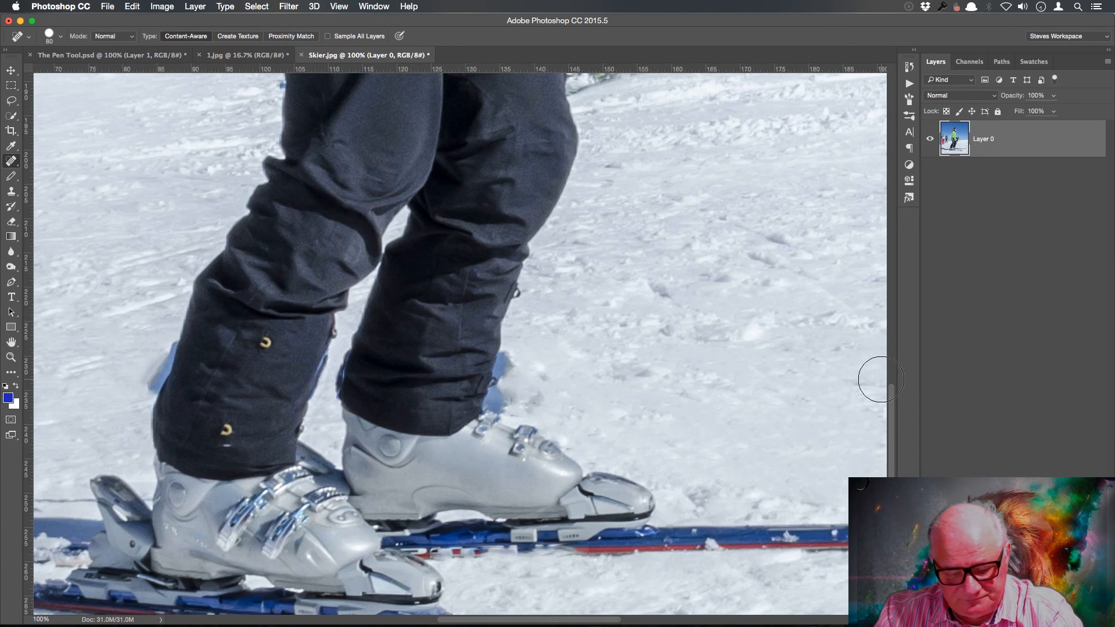
{"action": "key", "text": "z"}
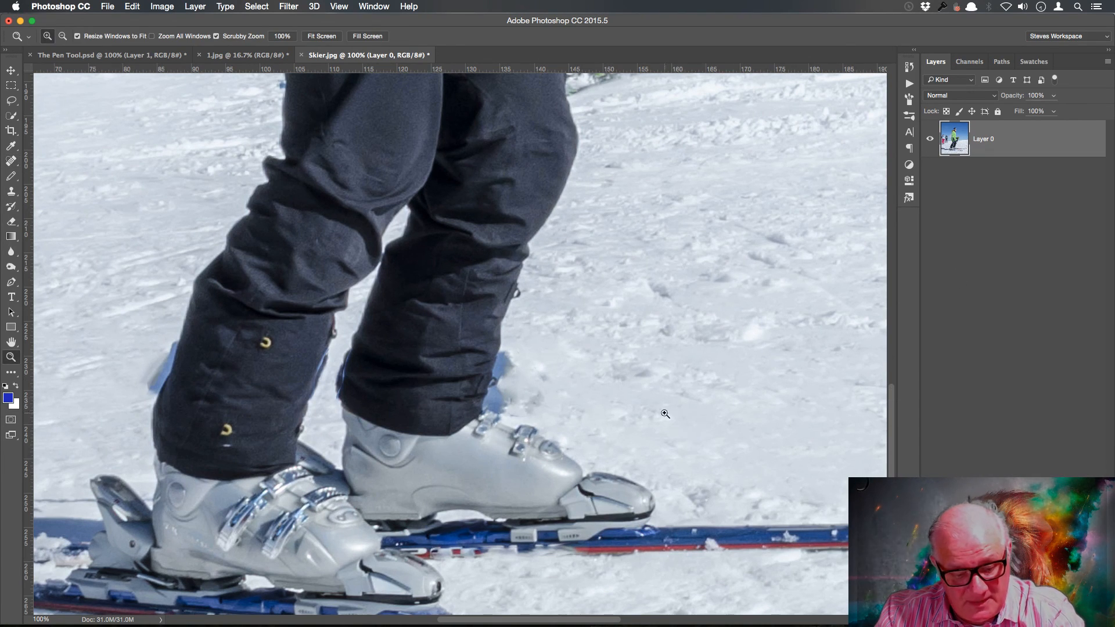
{"action": "left_click_drag", "start_coordinate": [487, 380], "coordinate": [537, 431]}
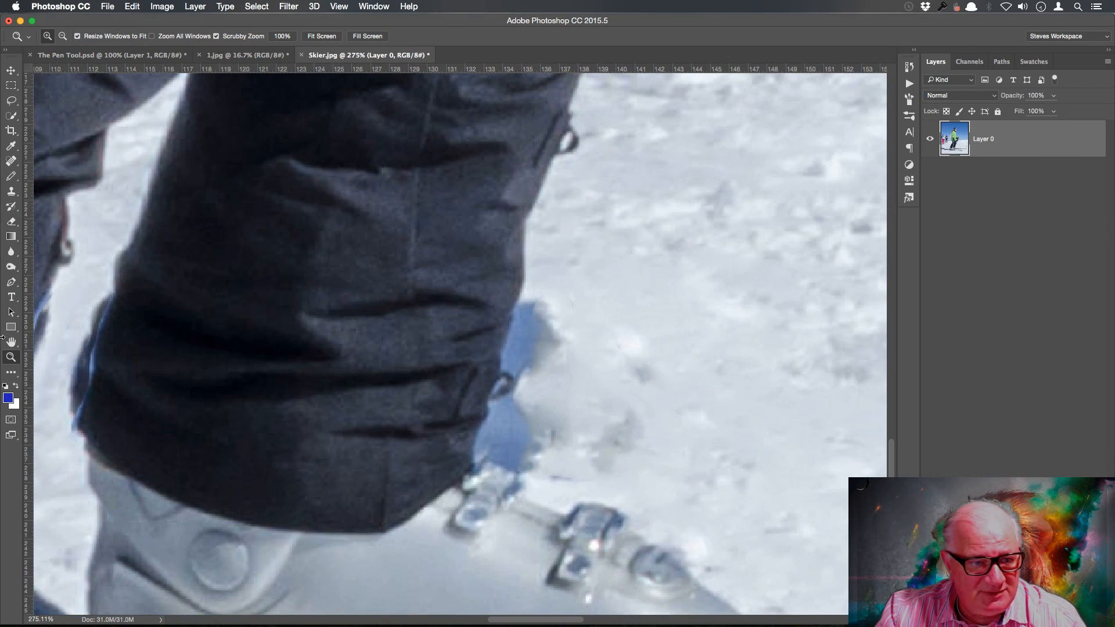
{"action": "left_click", "coordinate": [13, 283]}
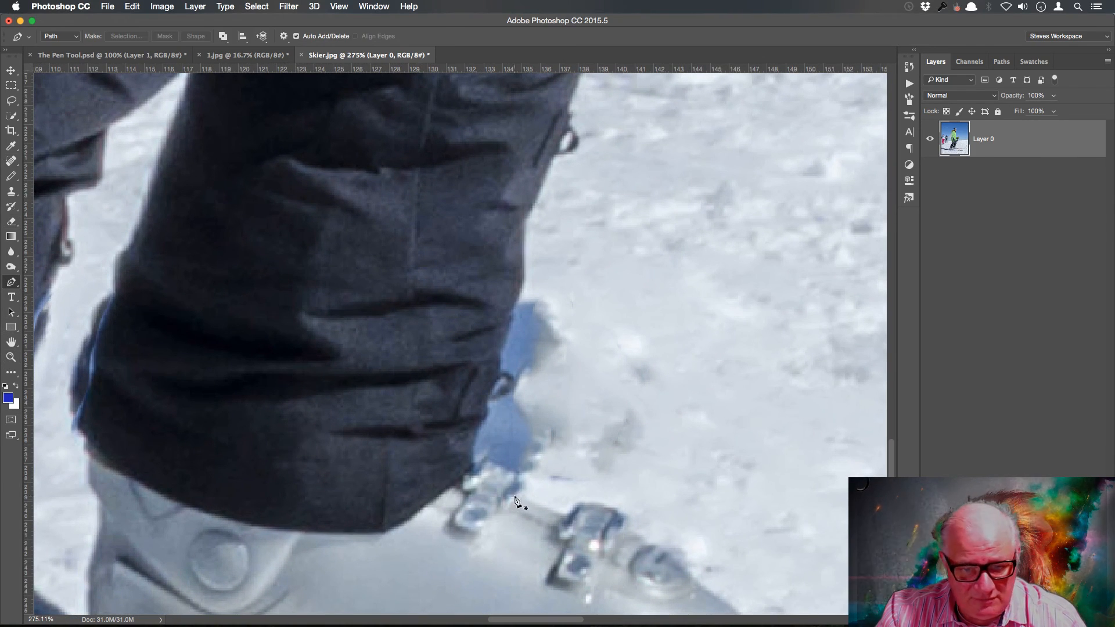
{"action": "left_click", "coordinate": [562, 511]}
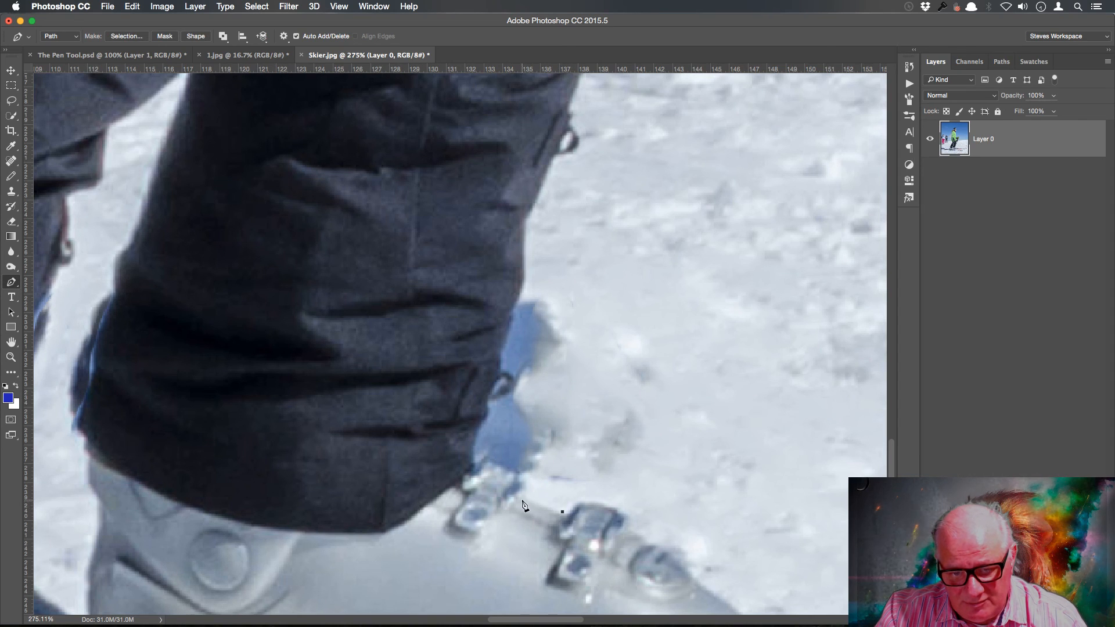
{"action": "left_click_drag", "start_coordinate": [522, 498], "coordinate": [526, 221]}
{"action": "left_click_drag", "start_coordinate": [638, 288], "coordinate": [294, 270]}
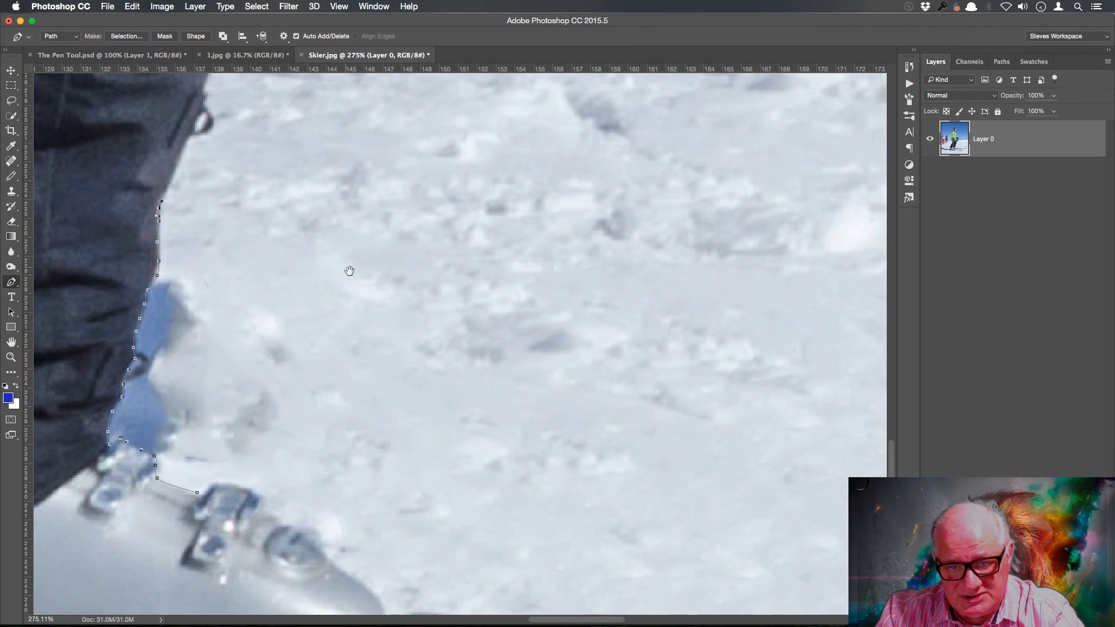
- Loop the path widely through the snow, close it along the boot buckle, and convert it to a selection
{"action": "left_click_drag", "start_coordinate": [386, 101], "coordinate": [459, 108]}
{"action": "left_click_drag", "start_coordinate": [760, 144], "coordinate": [803, 202]}
{"action": "left_click_drag", "start_coordinate": [758, 566], "coordinate": [757, 604]}
{"action": "left_click_drag", "start_coordinate": [514, 560], "coordinate": [490, 552]}
{"action": "left_click_drag", "start_coordinate": [337, 473], "coordinate": [330, 473]}
{"action": "left_click", "coordinate": [261, 499]}
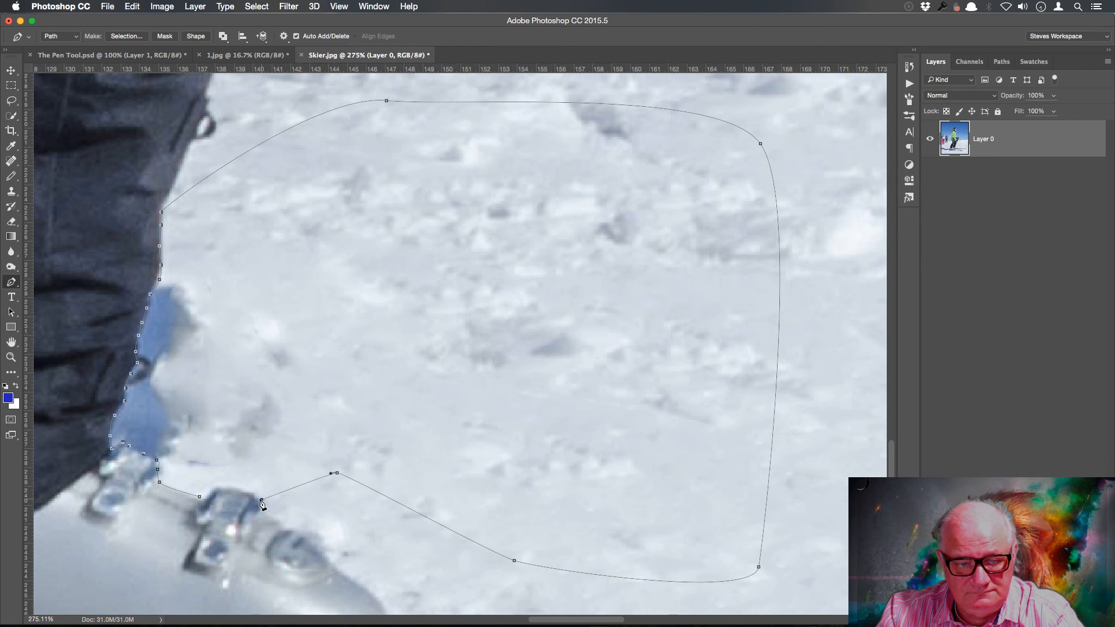
{"action": "left_click_drag", "start_coordinate": [252, 493], "coordinate": [212, 493]}
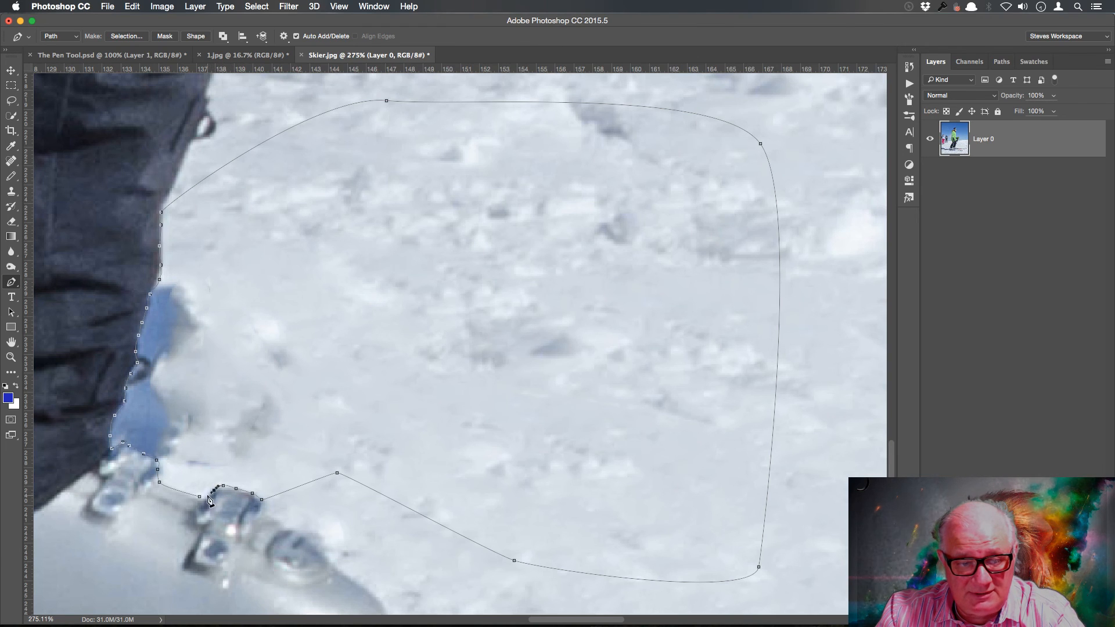
{"action": "left_click", "coordinate": [200, 497]}
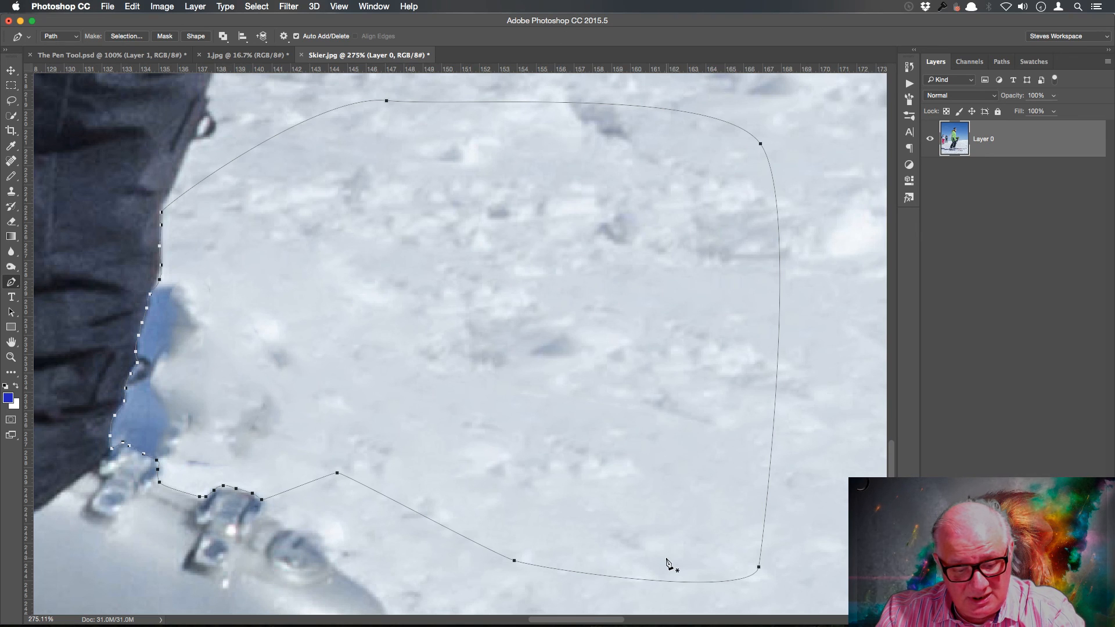
{"action": "key", "text": "super+Return"}
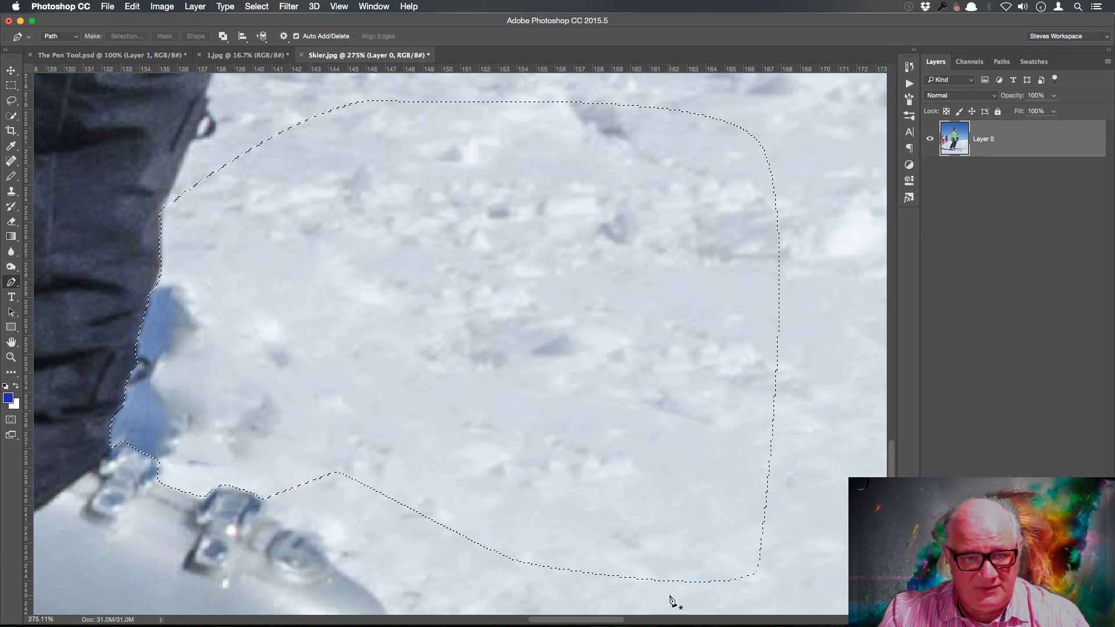
- Clone clean snow over the blue remnants beside the front trouser leg with a size 40 Clone Stamp and clear the selection
{"action": "left_click", "coordinate": [12, 192]}
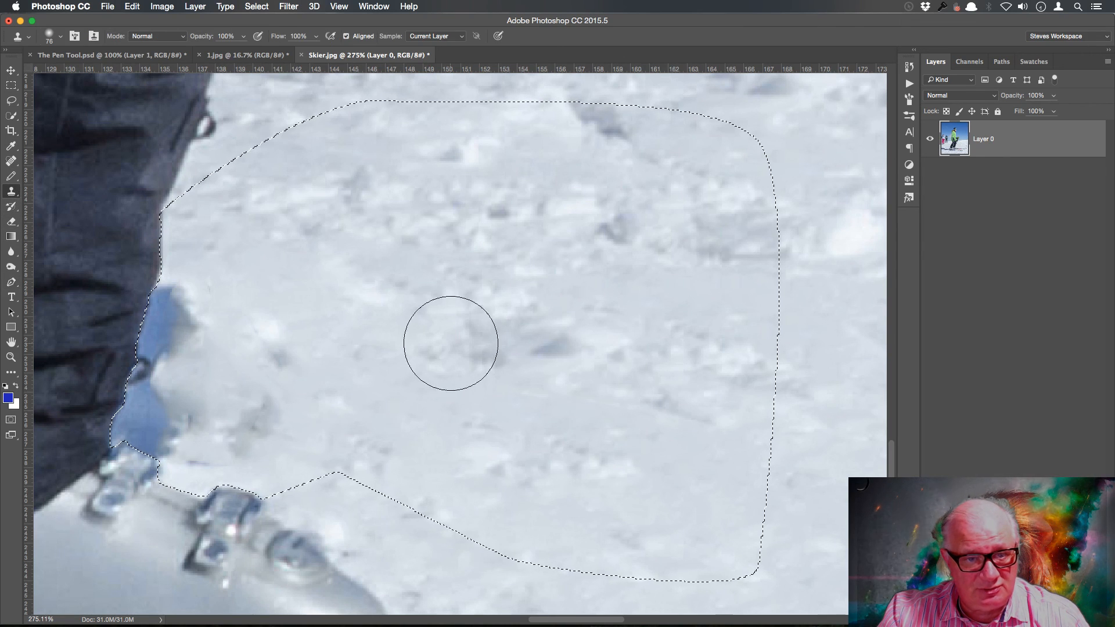
{"action": "key", "text": "bracketleft"}
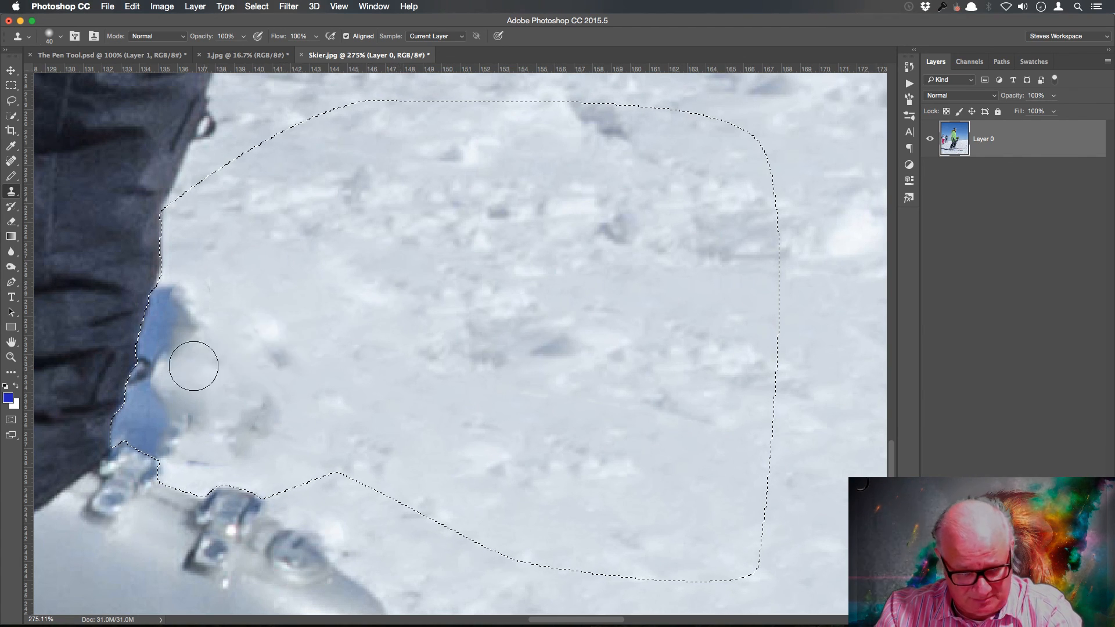
{"action": "left_click", "coordinate": [150, 370]}
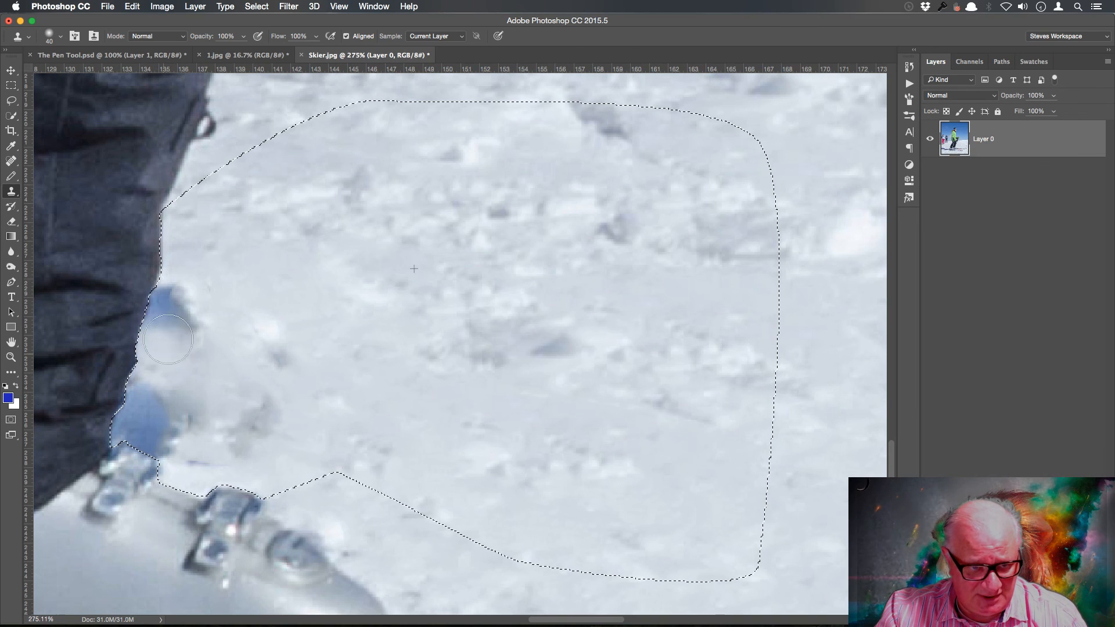
{"action": "mouse_move", "coordinate": [155, 347]}
{"action": "left_mouse_down"}
{"action": "mouse_move", "coordinate": [166, 372]}
{"action": "mouse_move", "coordinate": [201, 304]}
{"action": "mouse_move", "coordinate": [190, 364]}
{"action": "mouse_move", "coordinate": [148, 363]}
{"action": "left_mouse_up"}
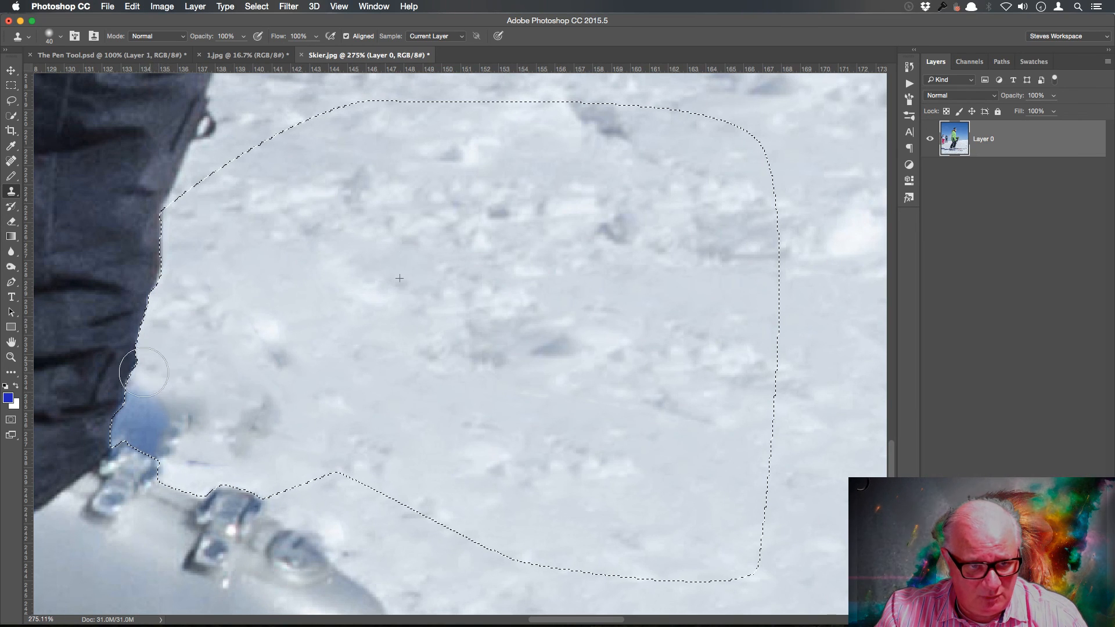
{"action": "mouse_move", "coordinate": [138, 439]}
{"action": "left_mouse_down"}
{"action": "mouse_move", "coordinate": [169, 416]}
{"action": "mouse_move", "coordinate": [193, 464]}
{"action": "mouse_move", "coordinate": [219, 439]}
{"action": "mouse_move", "coordinate": [192, 363]}
{"action": "mouse_move", "coordinate": [204, 296]}
{"action": "mouse_move", "coordinate": [183, 283]}
{"action": "mouse_move", "coordinate": [194, 326]}
{"action": "mouse_move", "coordinate": [166, 365]}
{"action": "mouse_move", "coordinate": [184, 268]}
{"action": "mouse_move", "coordinate": [190, 427]}
{"action": "mouse_move", "coordinate": [236, 408]}
{"action": "mouse_move", "coordinate": [270, 347]}
{"action": "mouse_move", "coordinate": [254, 395]}
{"action": "mouse_move", "coordinate": [254, 321]}
{"action": "left_mouse_up"}
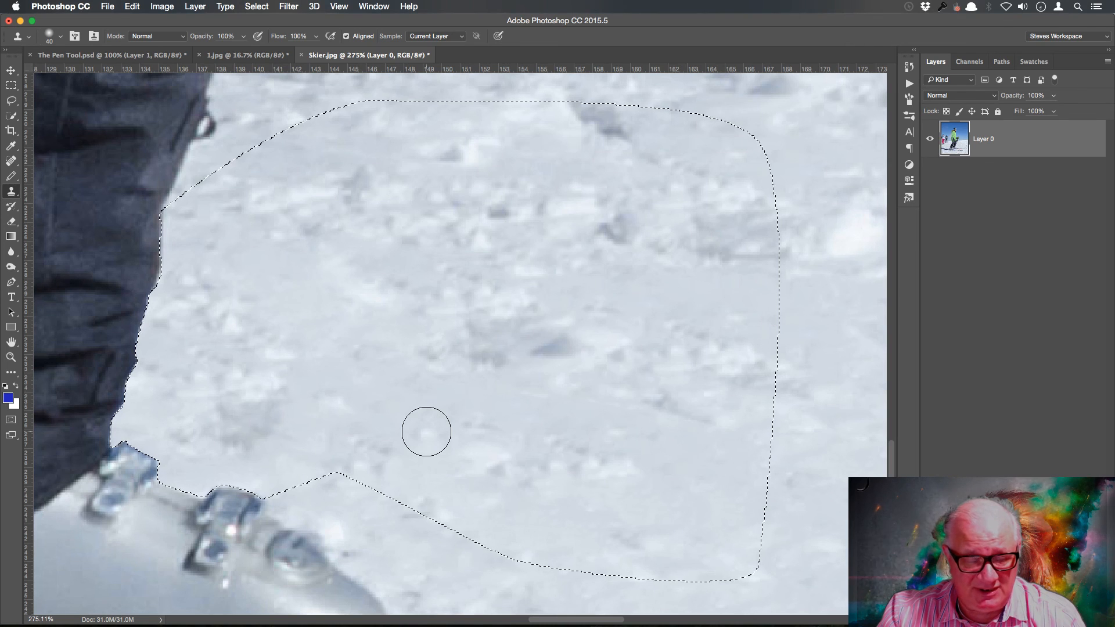
{"action": "key", "text": "super+1"}
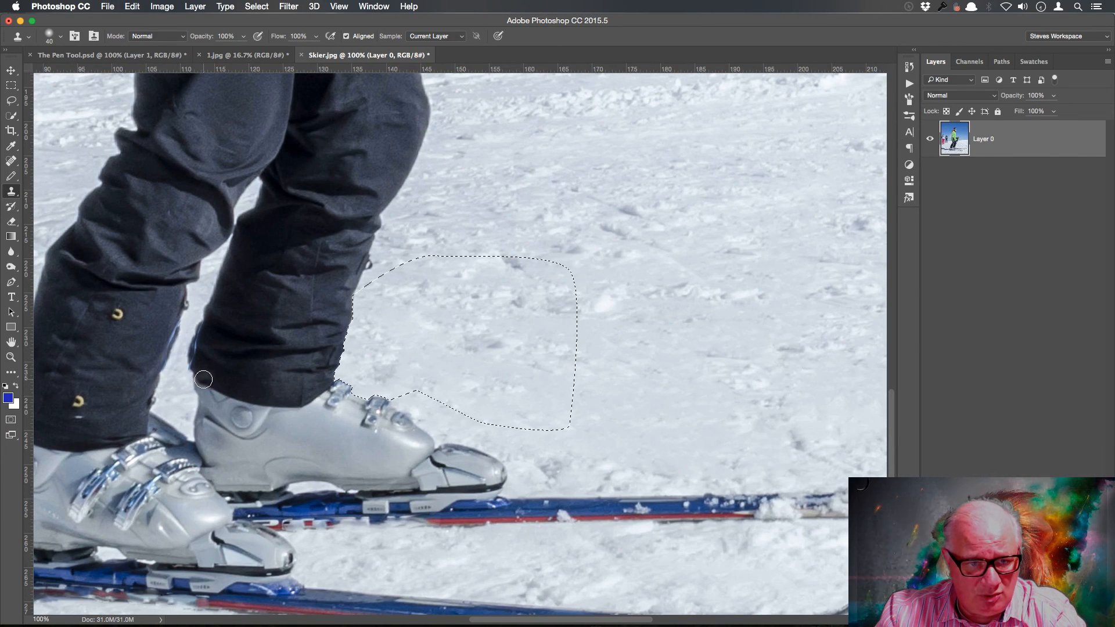
{"action": "key", "text": "super+d"}
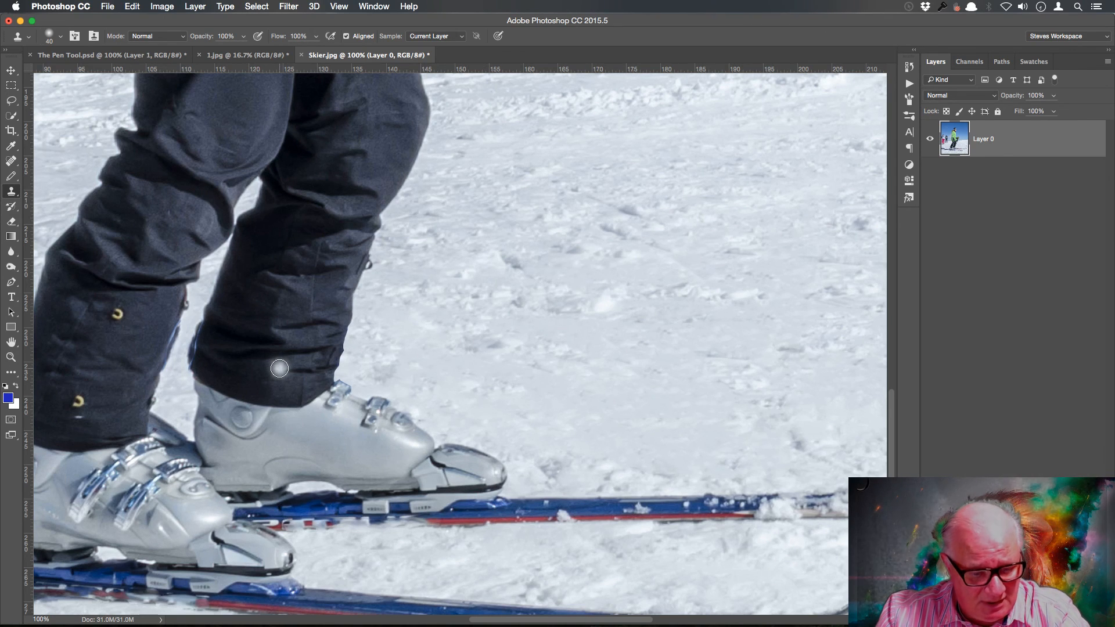
- Start a pen path at the back of the front boot and trace it up the trouser edge into the gap between the legs
{"action": "key", "text": "z"}
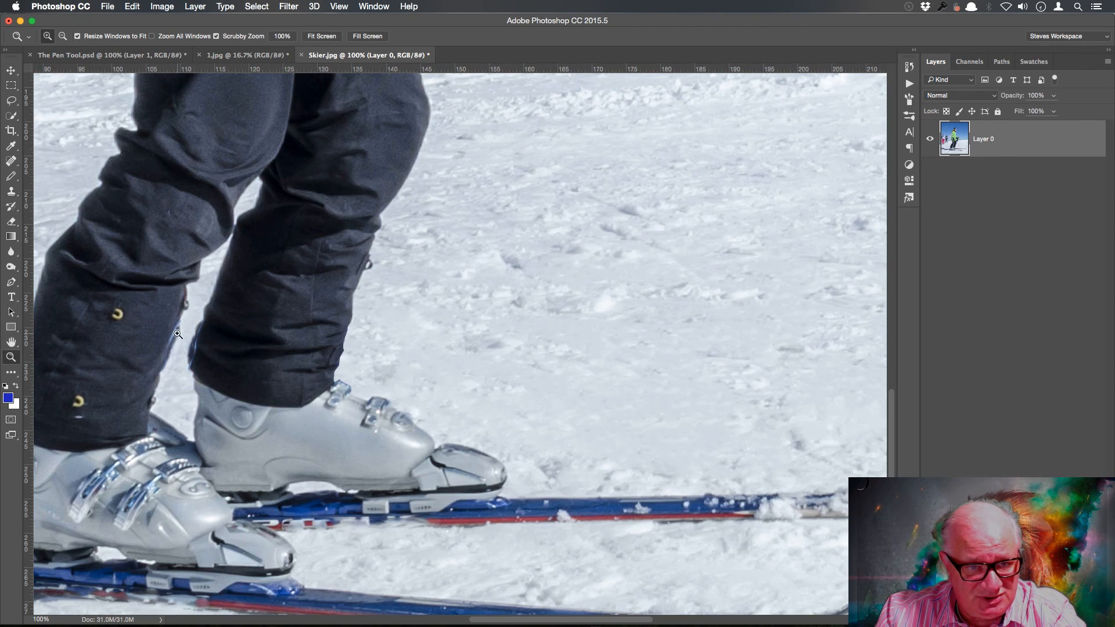
{"action": "left_click", "coordinate": [198, 349]}
{"action": "left_click_drag", "start_coordinate": [197, 349], "coordinate": [316, 379]}
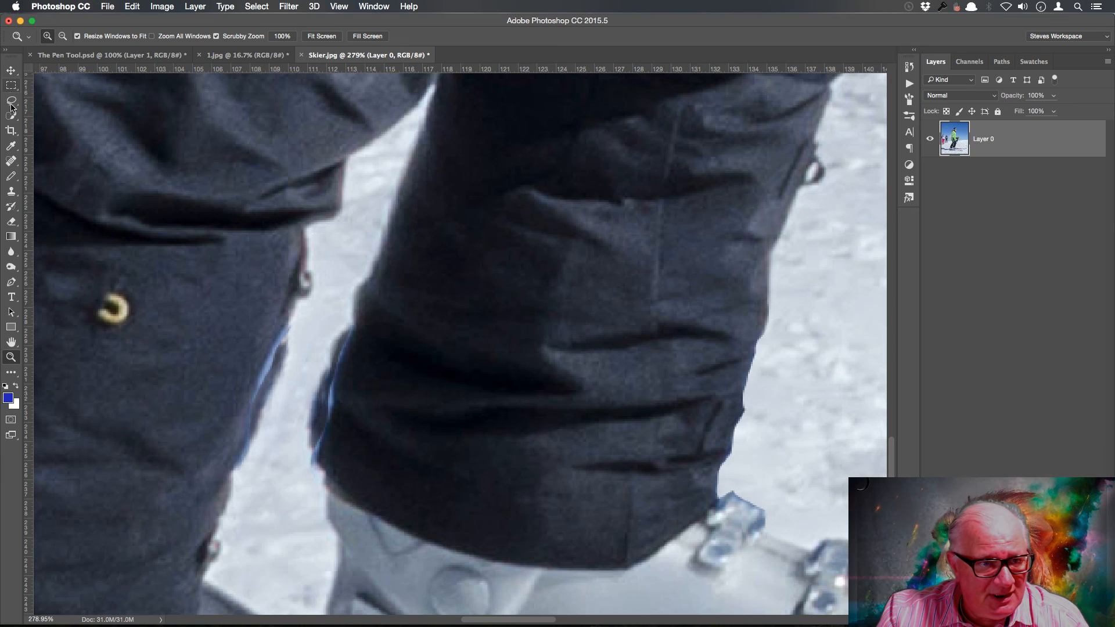
{"action": "left_click", "coordinate": [12, 282]}
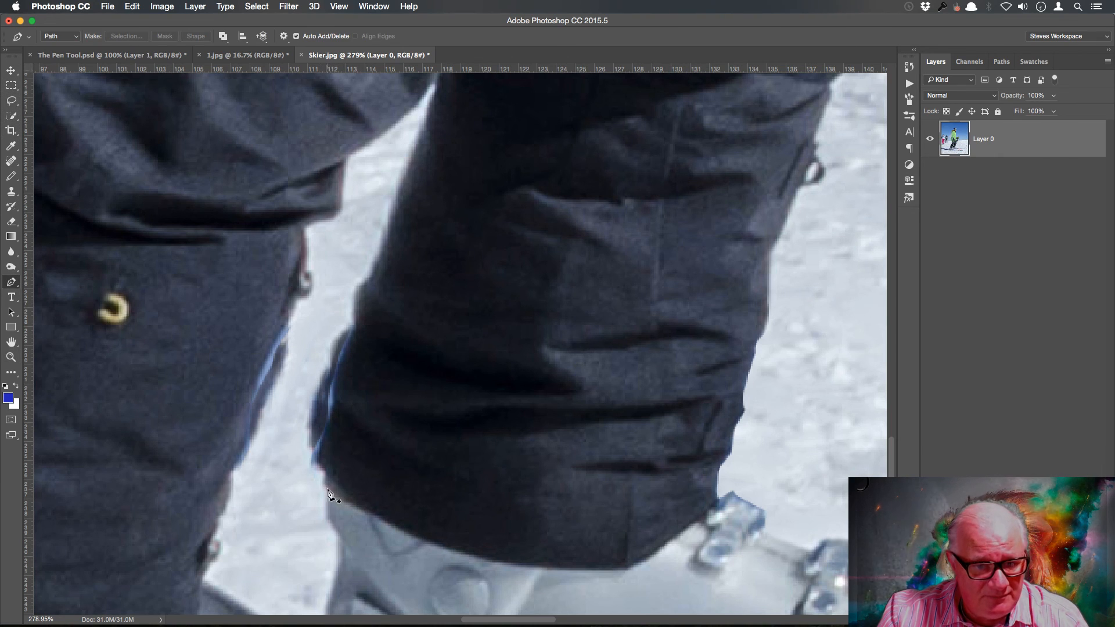
{"action": "left_click_drag", "start_coordinate": [325, 511], "coordinate": [380, 256]}
{"action": "left_click", "coordinate": [329, 389]}
{"action": "left_click", "coordinate": [370, 215]}
- Continue the path down the rear leg's inner edge and along the boots, close it, and convert it to a selection
{"action": "left_click", "coordinate": [305, 225]}
{"action": "left_click_drag", "start_coordinate": [302, 231], "coordinate": [282, 333]}
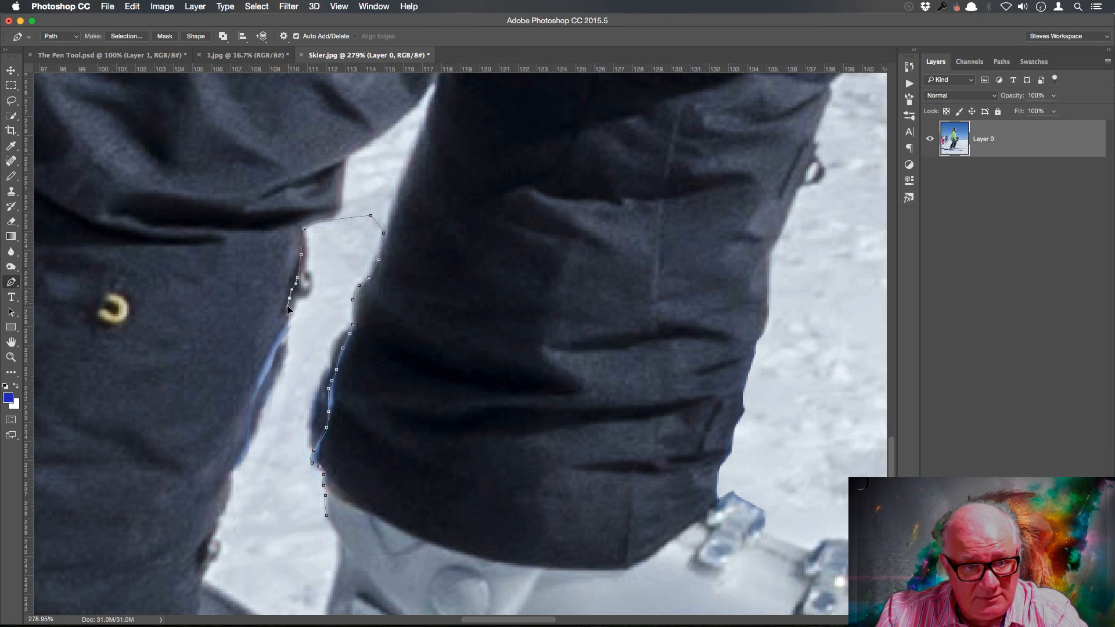
{"action": "left_click_drag", "start_coordinate": [272, 343], "coordinate": [260, 368]}
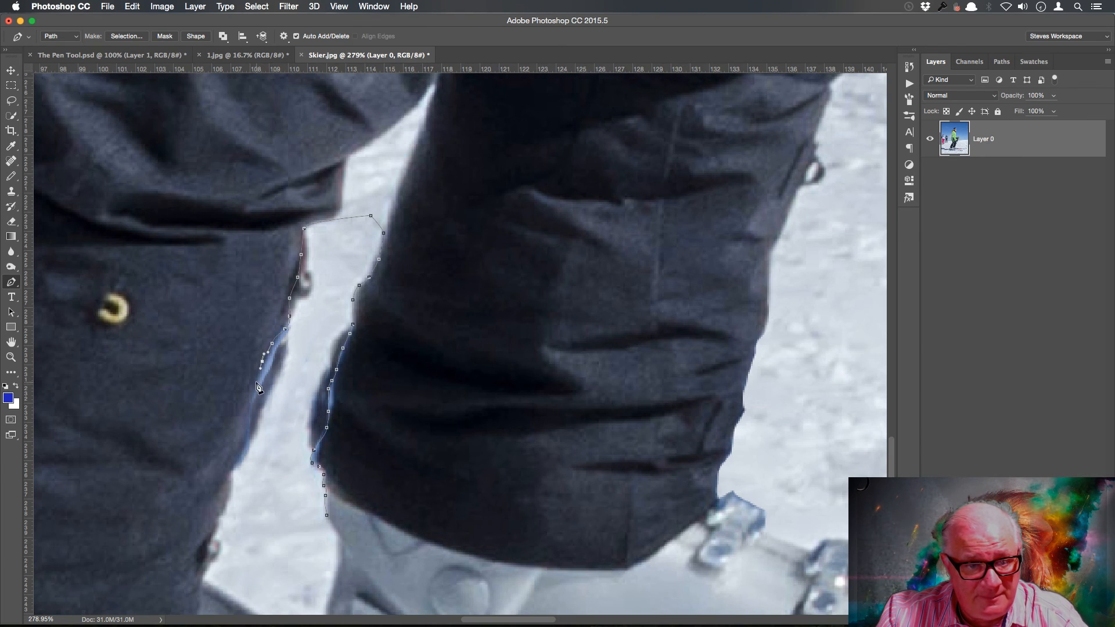
{"action": "left_click_drag", "start_coordinate": [248, 423], "coordinate": [229, 481]}
{"action": "left_click_drag", "start_coordinate": [275, 406], "coordinate": [223, 386]}
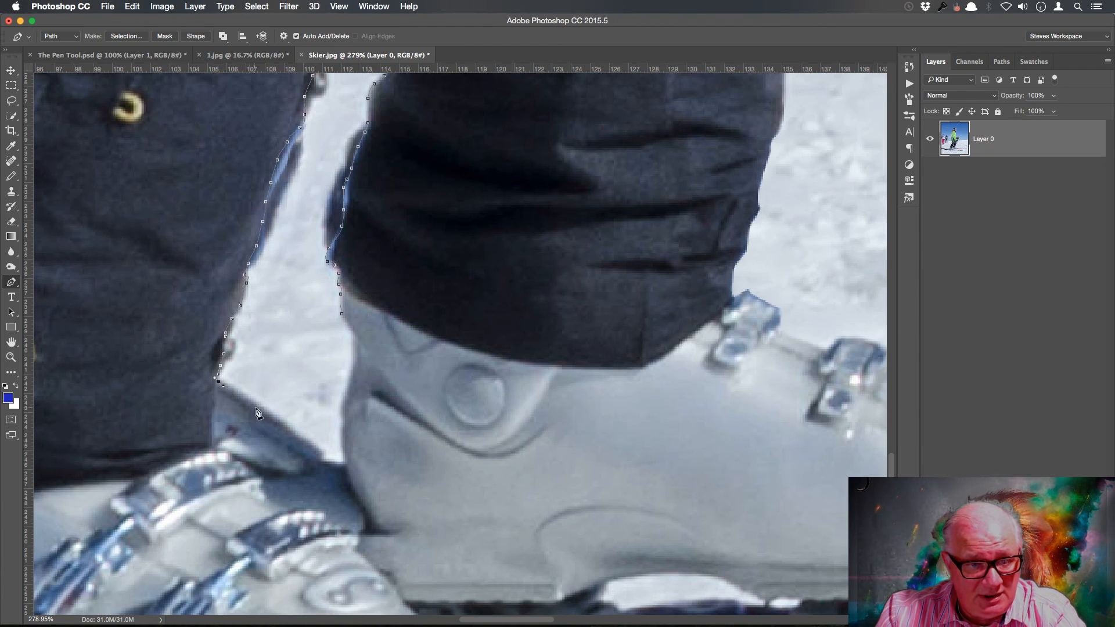
{"action": "left_click_drag", "start_coordinate": [277, 417], "coordinate": [353, 341]}
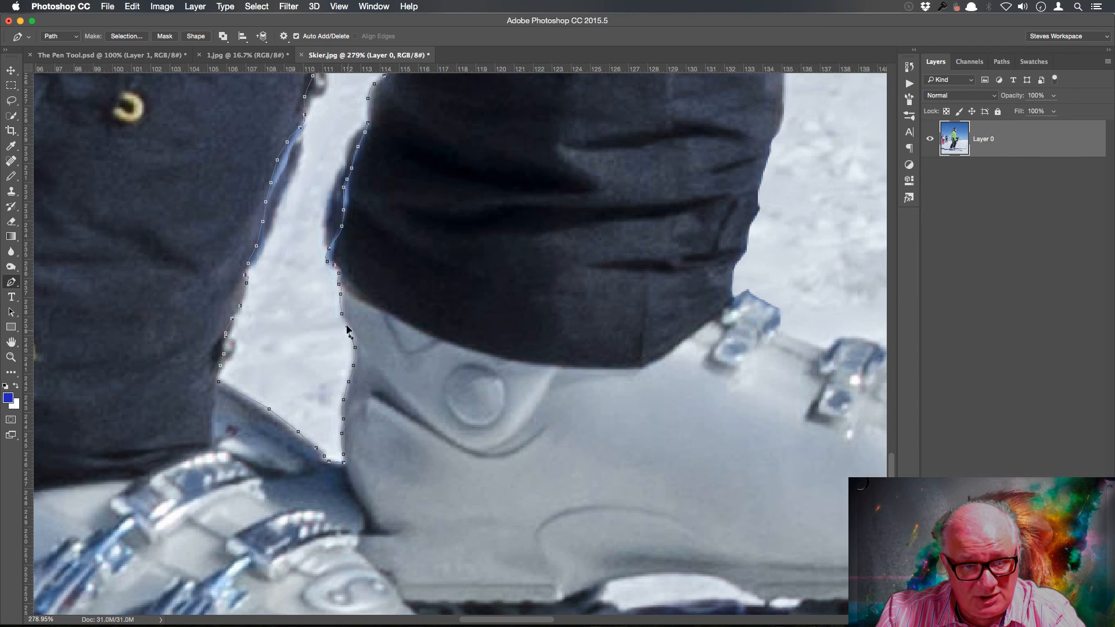
{"action": "left_click_drag", "start_coordinate": [391, 249], "coordinate": [401, 372]}
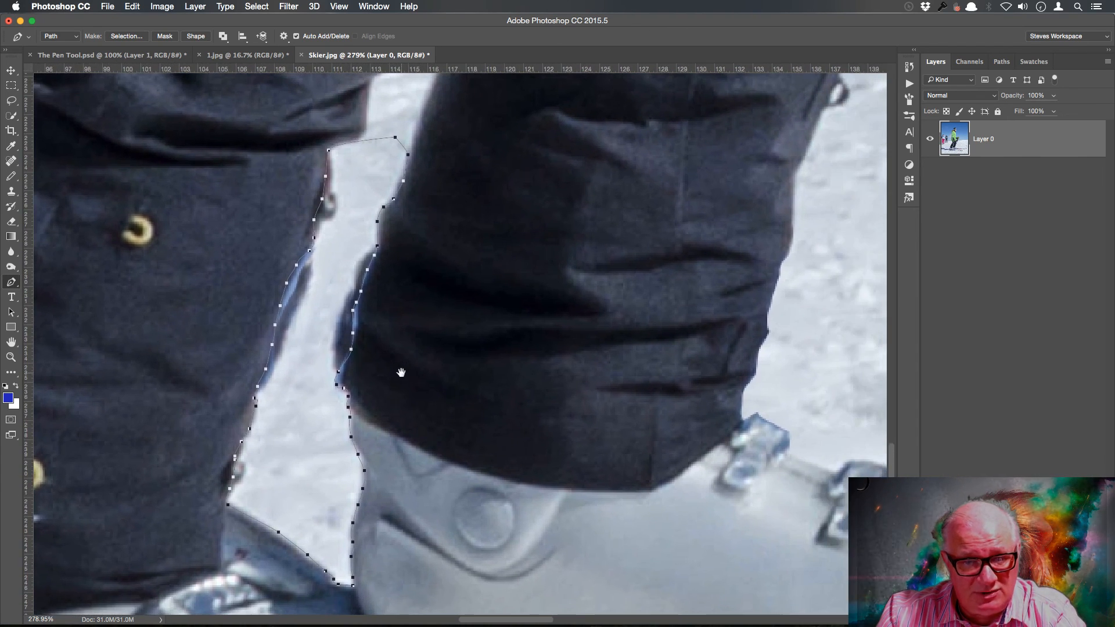
{"action": "key", "text": "super+Return"}
{"action": "key", "text": "super+1"}
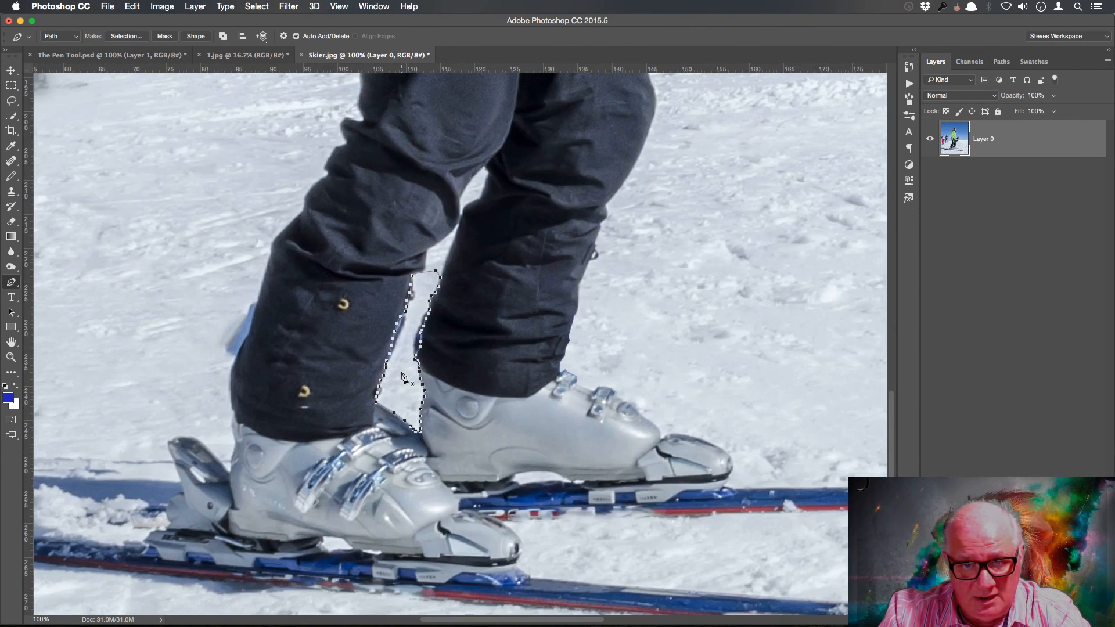
{"action": "key", "text": "Escape"}
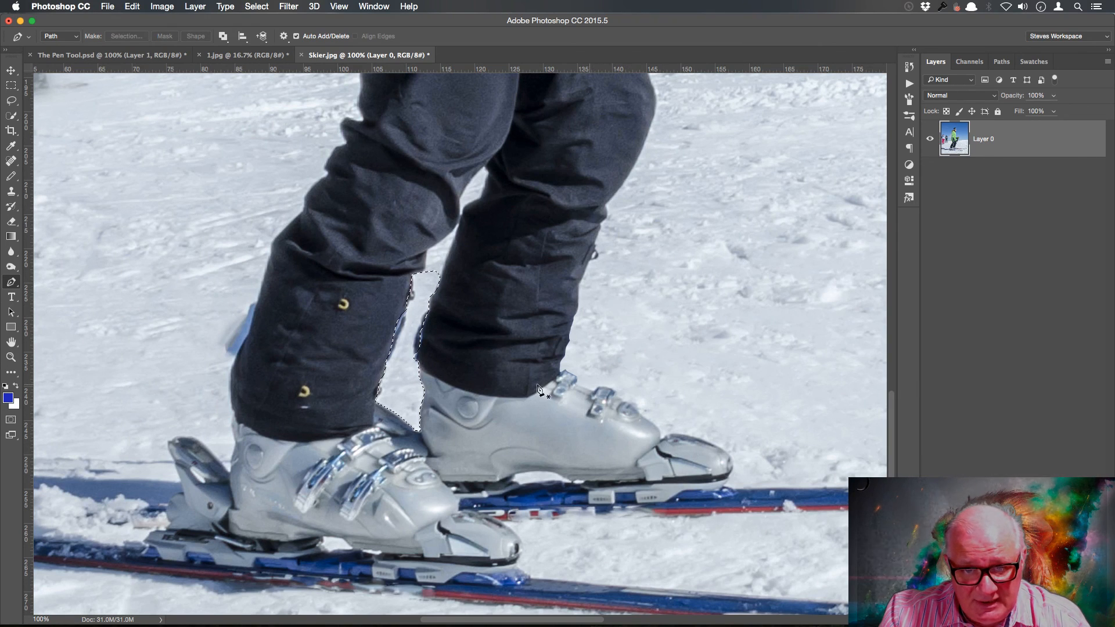
- Clone snow over the blue remnants between the two trouser legs with the Clone Stamp and clear the selection
{"action": "left_click", "coordinate": [10, 192]}
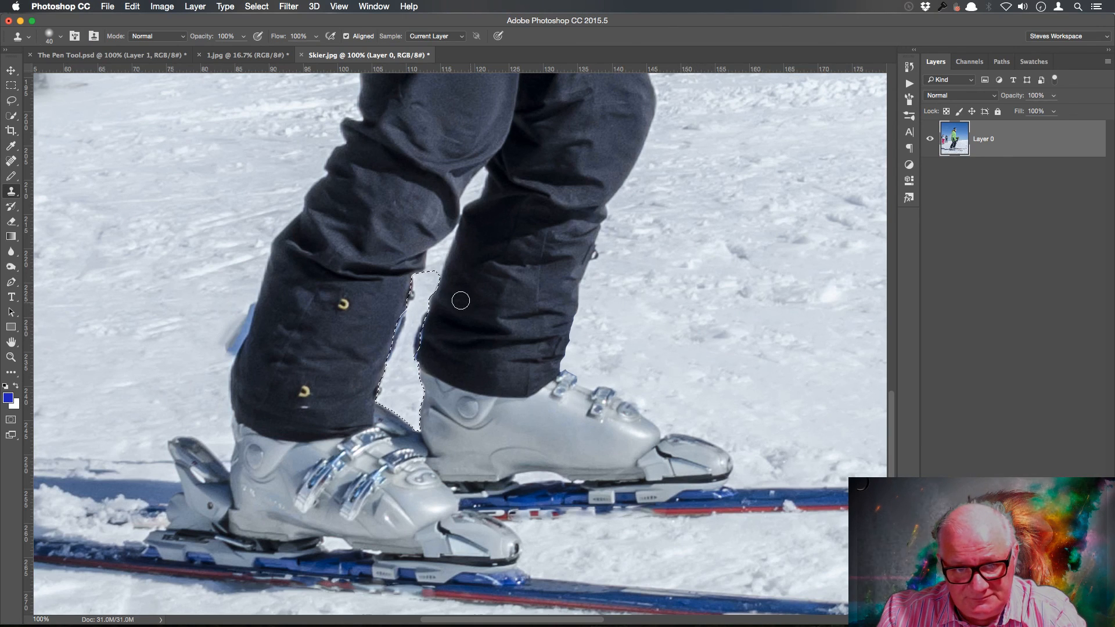
{"action": "left_click_drag", "start_coordinate": [420, 279], "coordinate": [395, 342]}
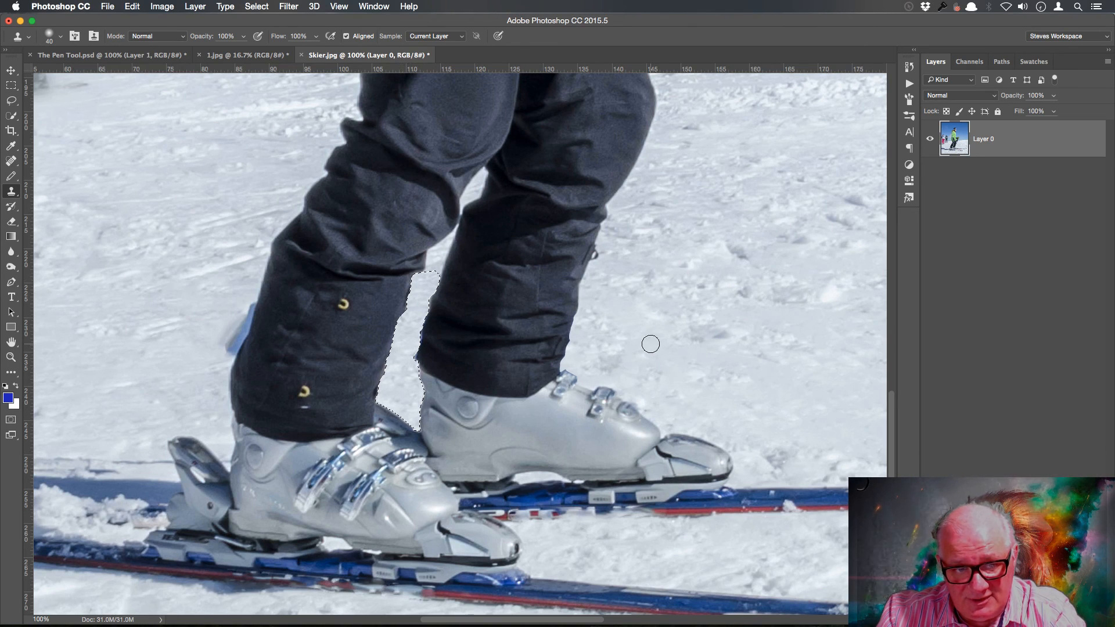
{"action": "key", "text": "super+d"}
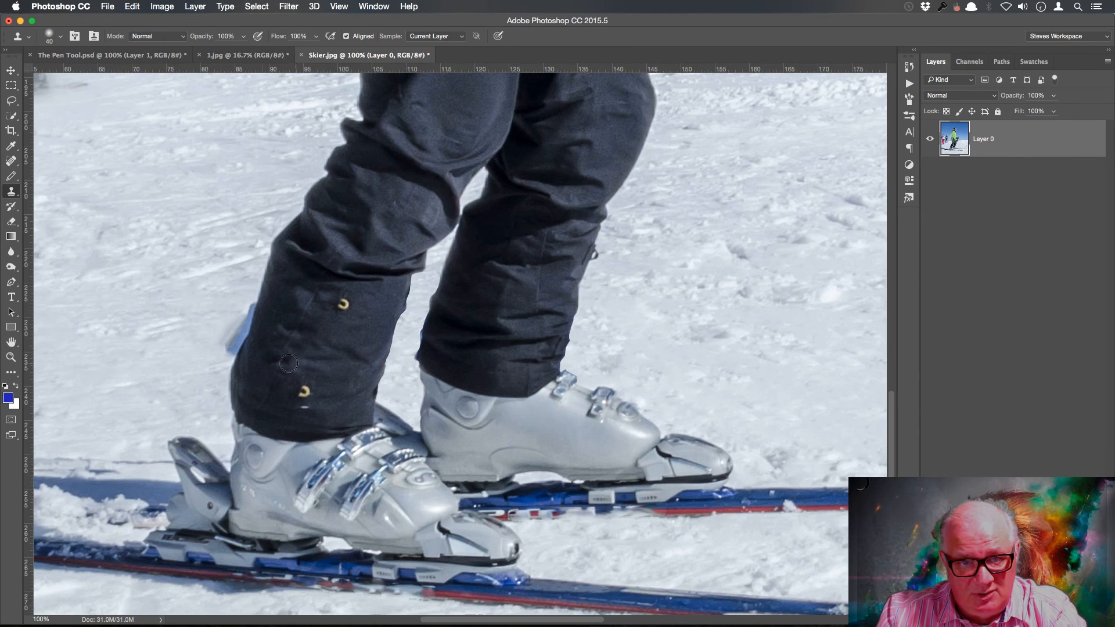
- Set the Brush tool to 47% opacity and 56% flow for the narrow gap between the knees, undoing a test dab
{"action": "scroll", "coordinate": [308, 360], "scroll_direction": "left", "scroll_amount": 5}
{"action": "scroll", "coordinate": [308, 360], "scroll_direction": "up", "scroll_amount": 1}
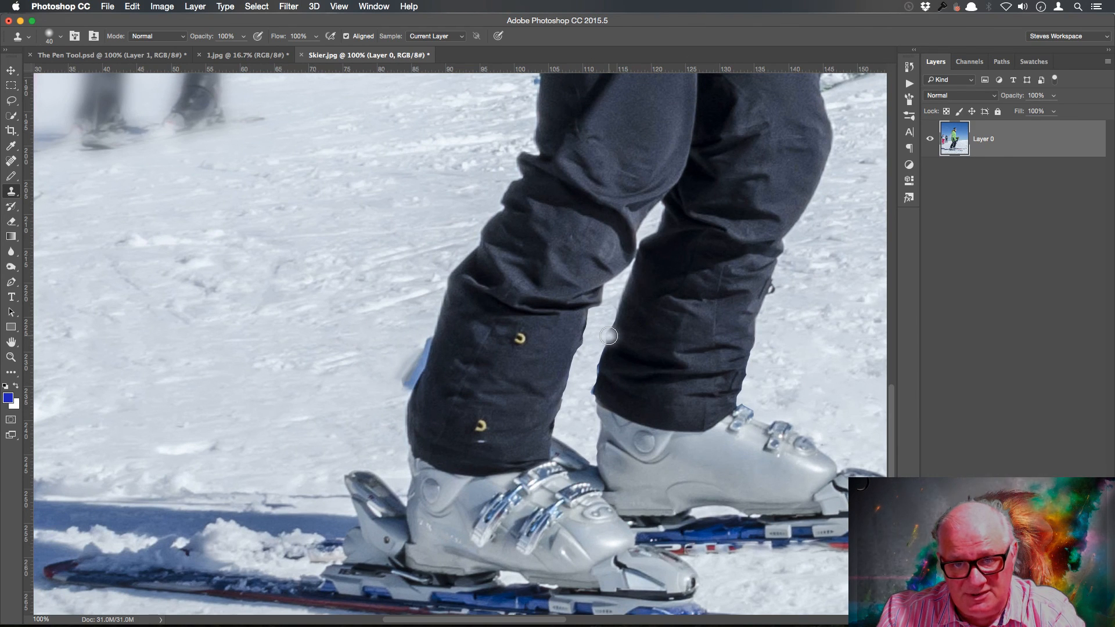
{"action": "key", "text": "z"}
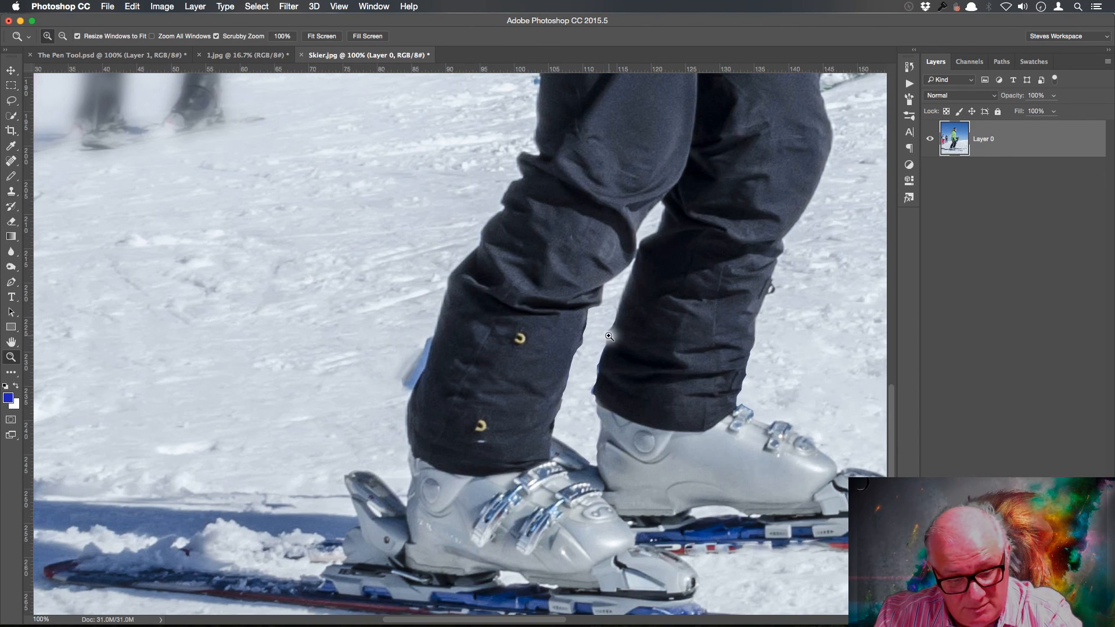
{"action": "mouse_move", "coordinate": [643, 256]}
{"action": "left_mouse_down"}
{"action": "mouse_move", "coordinate": [695, 314]}
{"action": "mouse_move", "coordinate": [709, 381]}
{"action": "left_mouse_up"}
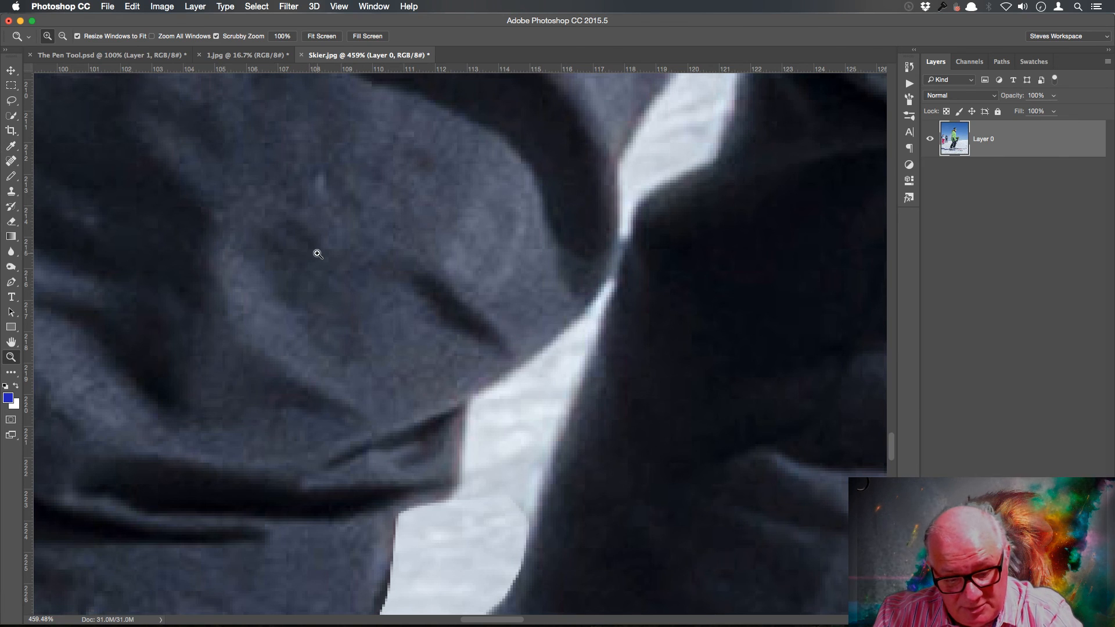
{"action": "key", "text": "b"}
{"action": "right_click", "coordinate": [15, 177]}
{"action": "left_click", "coordinate": [64, 175]}
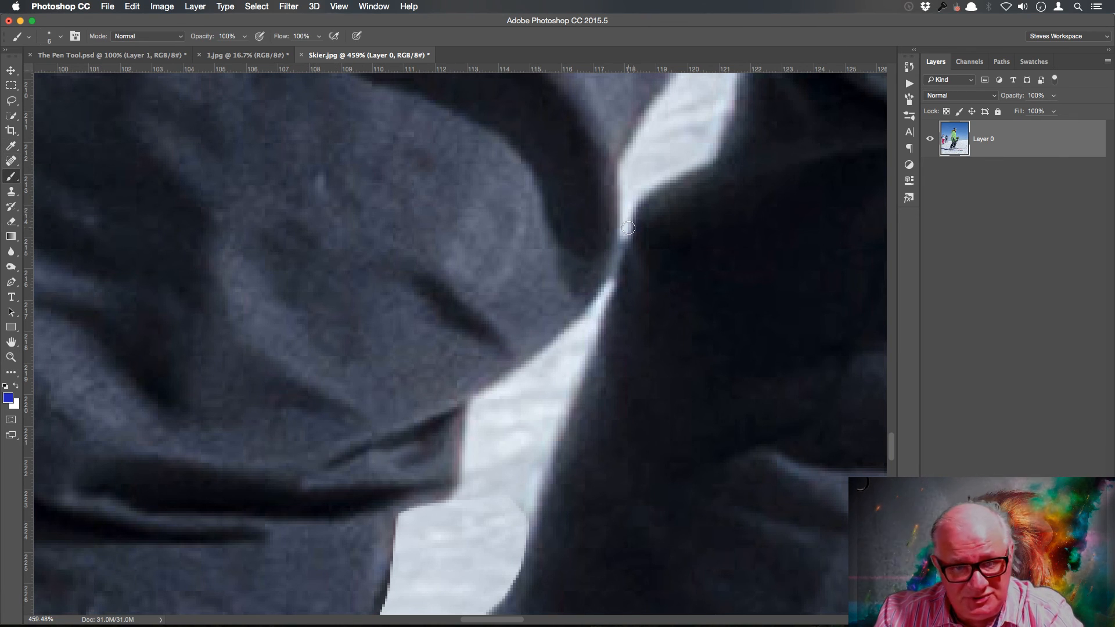
{"action": "left_click", "coordinate": [245, 36]}
{"action": "left_click_drag", "start_coordinate": [246, 51], "coordinate": [212, 53]}
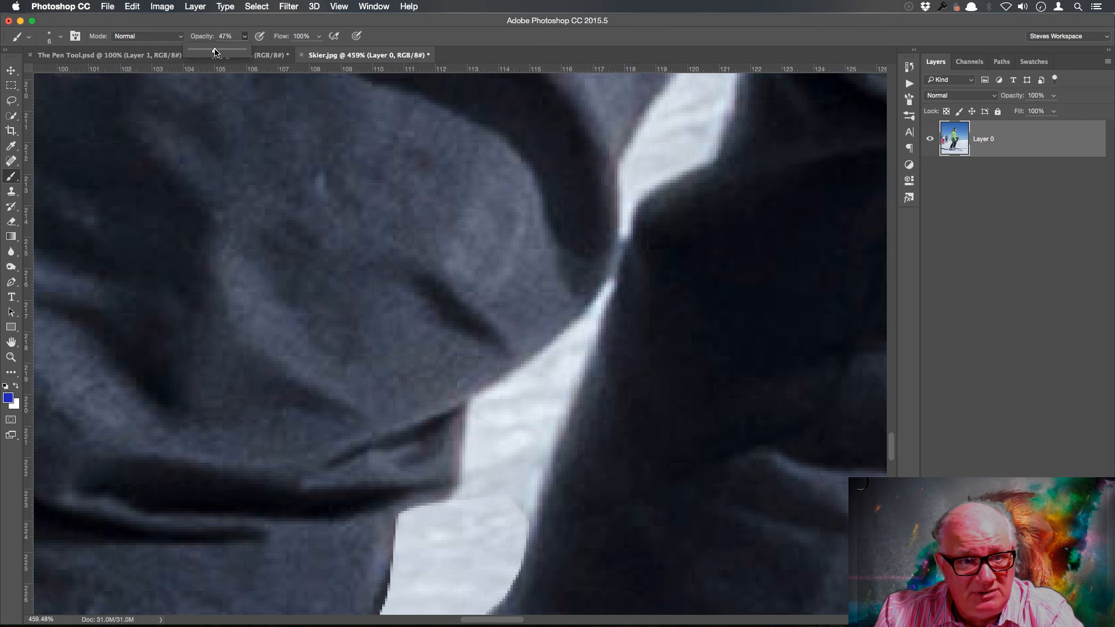
{"action": "left_click", "coordinate": [319, 36]}
{"action": "left_click_drag", "start_coordinate": [318, 51], "coordinate": [294, 51]}
{"action": "left_click", "coordinate": [632, 186]}
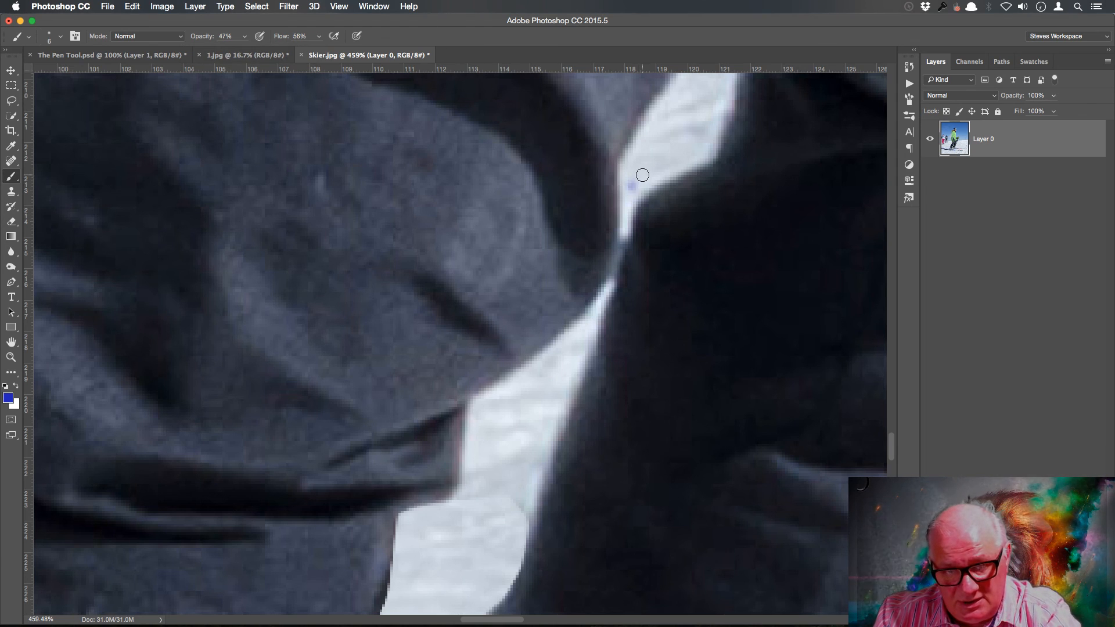
{"action": "key", "text": "super+z"}
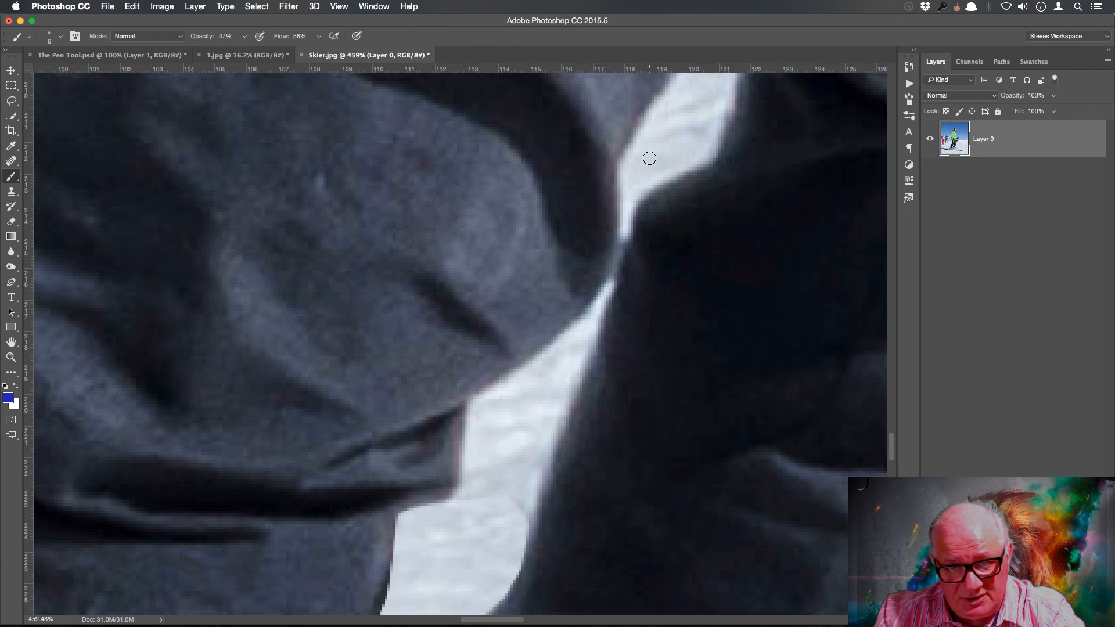
- Sample the snow color above the narrow gap and paint it through the gap between the legs with a size 3 brush
{"action": "left_click", "coordinate": [649, 158], "text": "alt"}
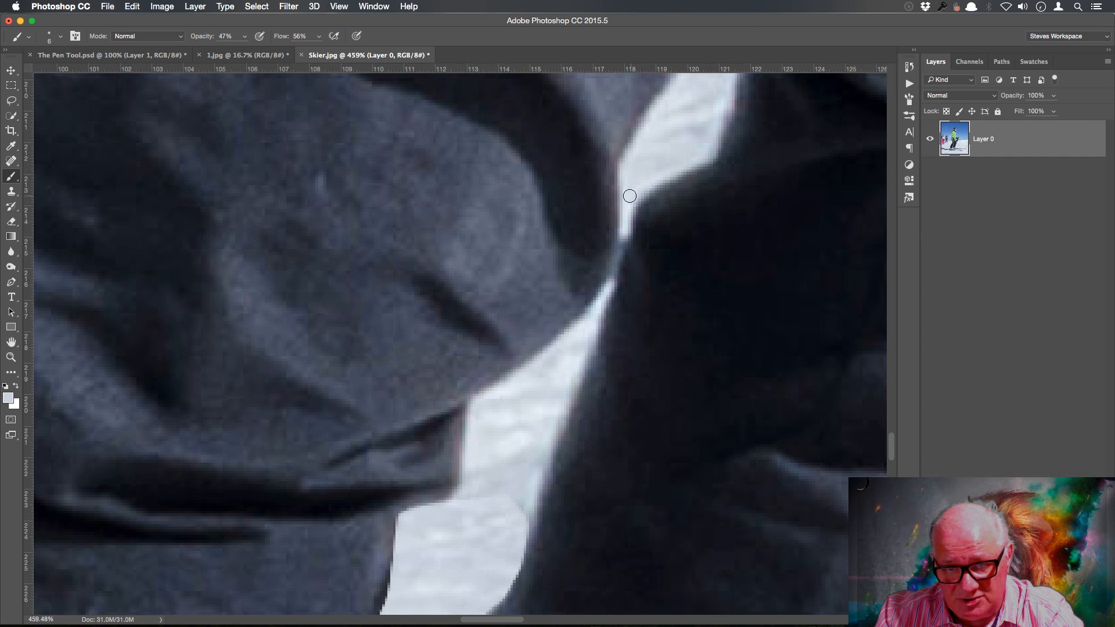
{"action": "key", "text": "bracketleft"}
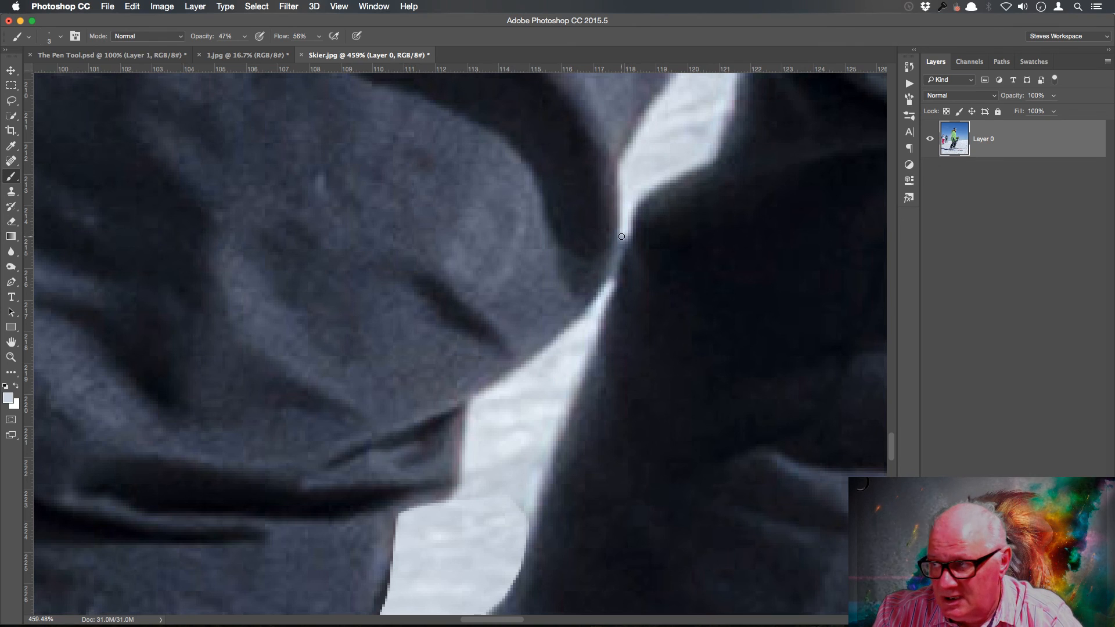
{"action": "mouse_move", "coordinate": [622, 237]}
{"action": "left_mouse_down"}
{"action": "mouse_move", "coordinate": [609, 283]}
{"action": "mouse_move", "coordinate": [624, 238]}
{"action": "mouse_move", "coordinate": [616, 277]}
{"action": "left_mouse_up"}
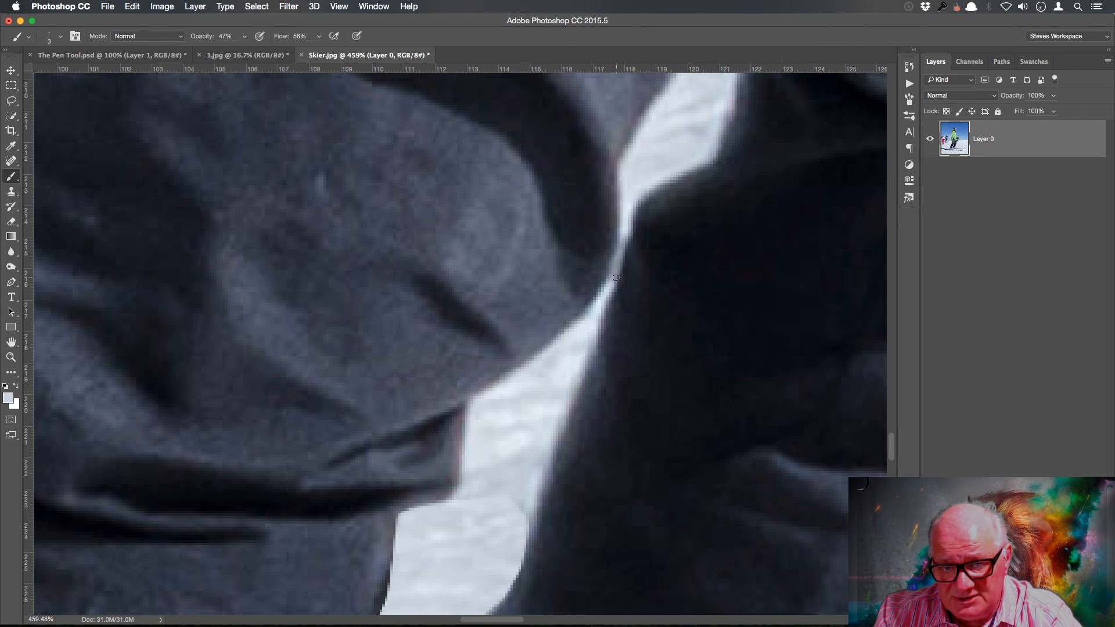
{"action": "mouse_move", "coordinate": [624, 233]}
{"action": "left_mouse_down"}
{"action": "mouse_move", "coordinate": [607, 287]}
{"action": "mouse_move", "coordinate": [627, 227]}
{"action": "mouse_move", "coordinate": [617, 267]}
{"action": "left_mouse_up"}
{"action": "left_click_drag", "start_coordinate": [624, 218], "coordinate": [612, 284]}
{"action": "left_click_drag", "start_coordinate": [620, 218], "coordinate": [610, 281]}
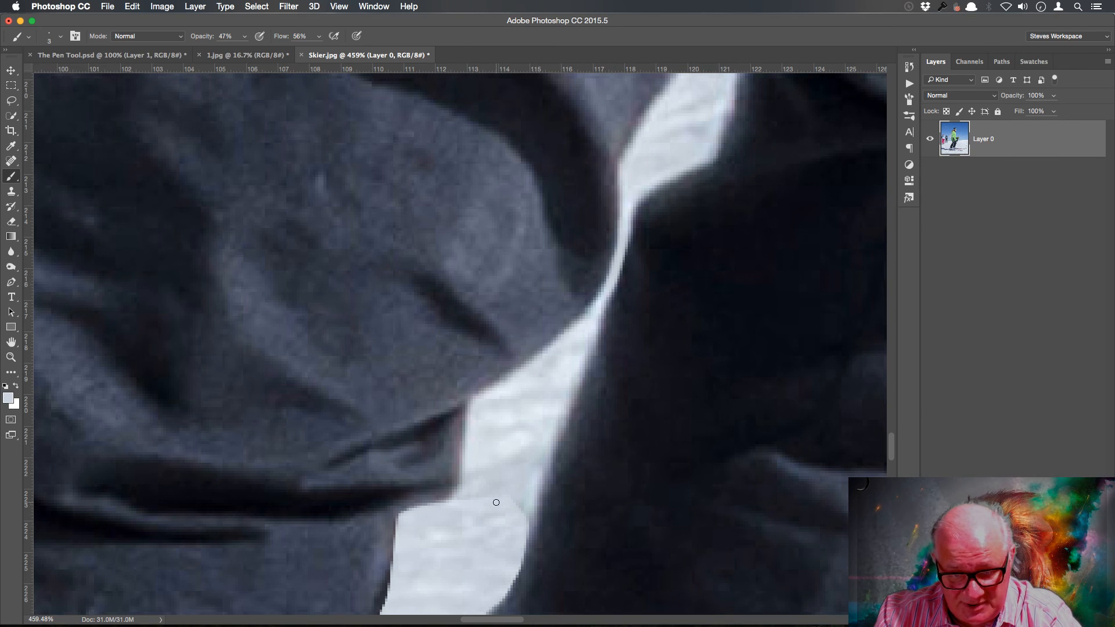
- Paint over the visible seam in the snow below the narrow gap with a size 9 brush, resampling a nearby snow color
{"action": "key", "text": "bracketright"}
{"action": "key", "text": "bracketright"}
{"action": "key", "text": "bracketright"}
{"action": "key", "text": "bracketright"}
{"action": "key", "text": "bracketright"}
{"action": "key", "text": "bracketright"}
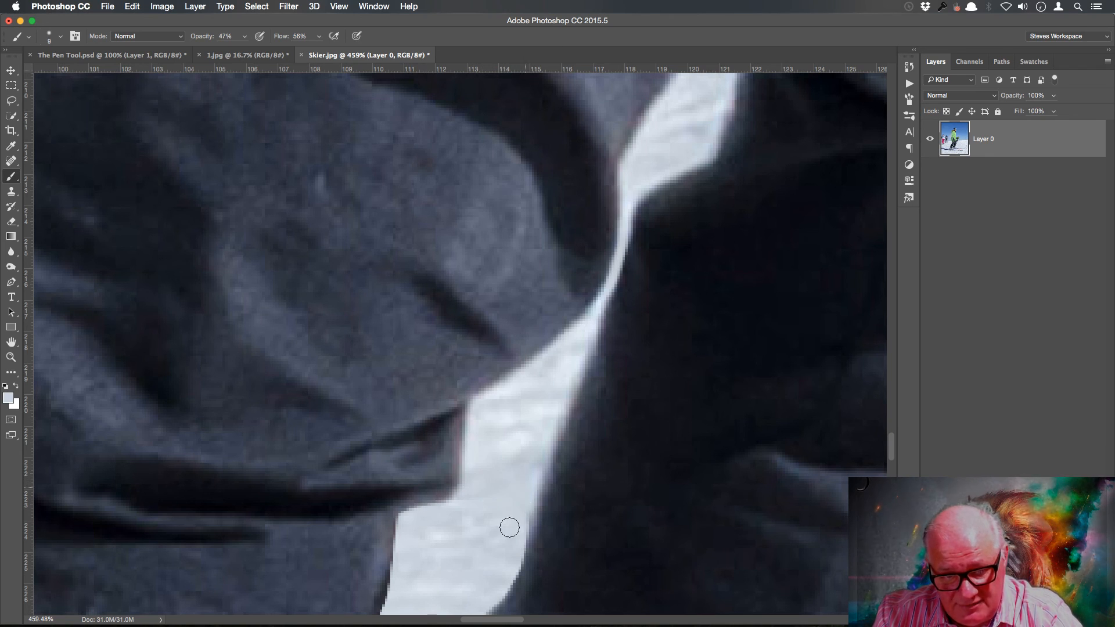
{"action": "mouse_move", "coordinate": [519, 524]}
{"action": "left_mouse_down"}
{"action": "mouse_move", "coordinate": [545, 442]}
{"action": "mouse_move", "coordinate": [522, 512]}
{"action": "left_mouse_up"}
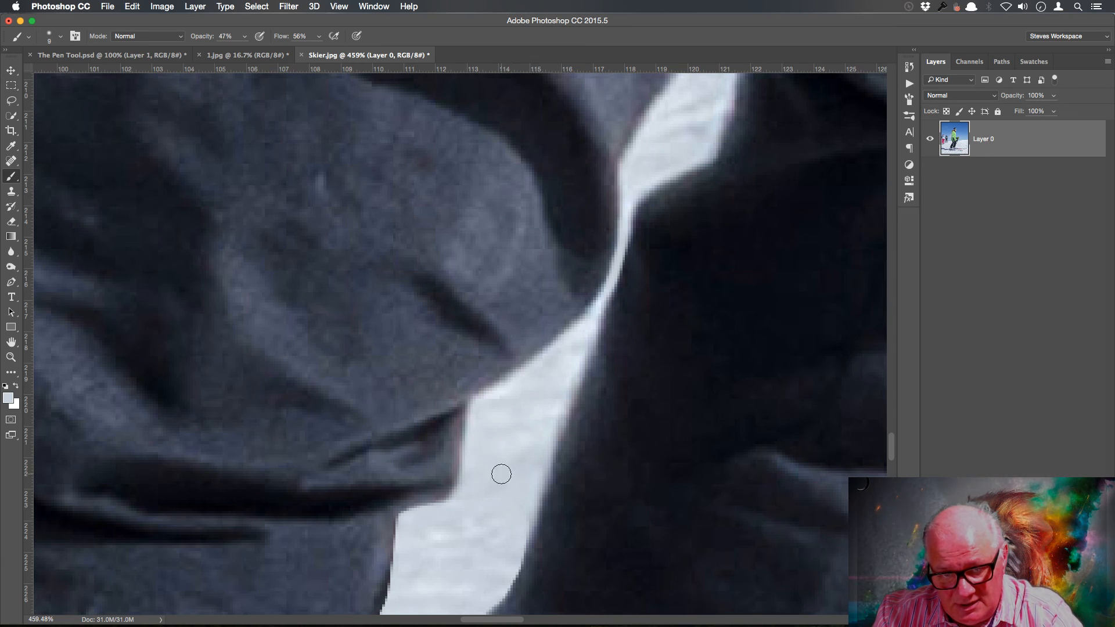
{"action": "left_click", "coordinate": [470, 529], "text": "alt"}
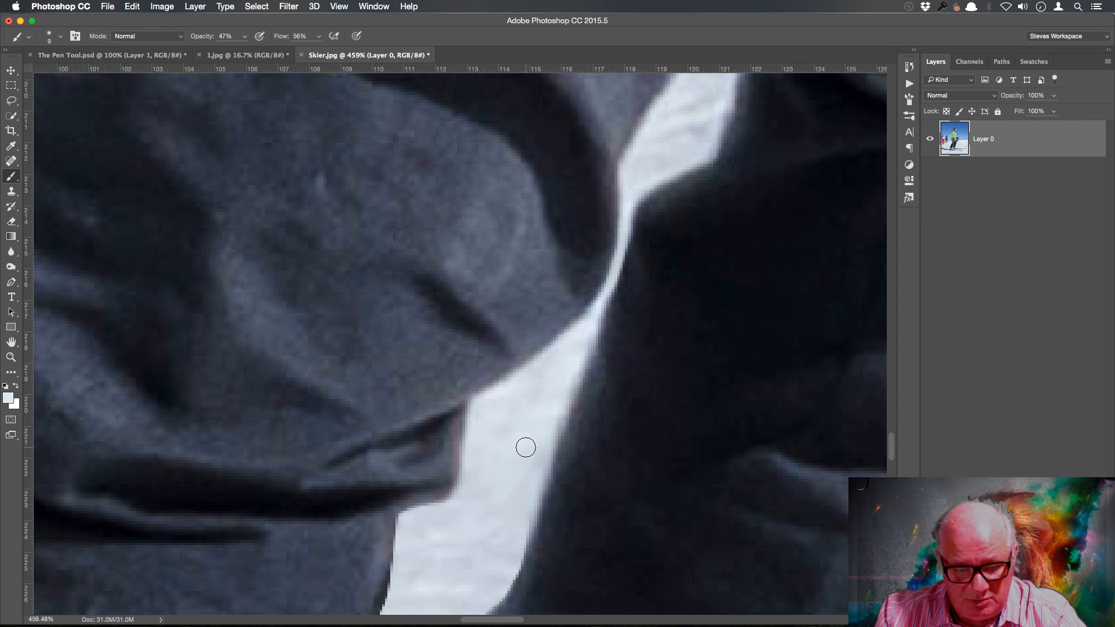
- Trace a Pen path down the outer edge of the rear trouser leg, past the blue remnant to the boot top
{"action": "left_click_drag", "start_coordinate": [435, 278], "coordinate": [922, 319]}
{"action": "left_click_drag", "start_coordinate": [570, 453], "coordinate": [691, 182]}
{"action": "left_click_drag", "start_coordinate": [537, 539], "coordinate": [578, 409]}
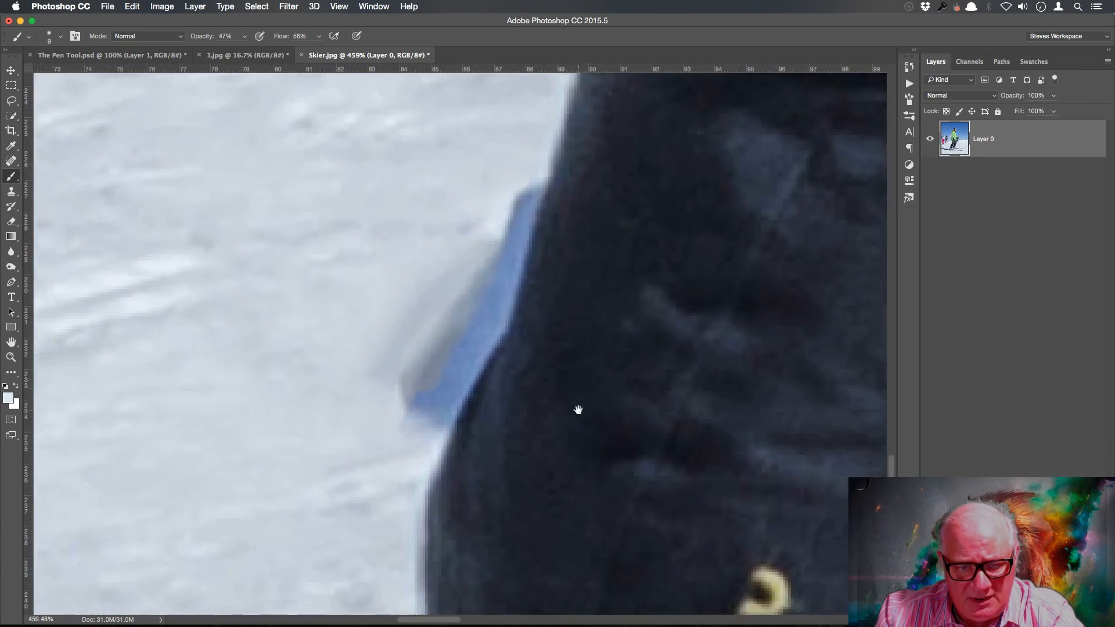
{"action": "key", "text": "super+minus"}
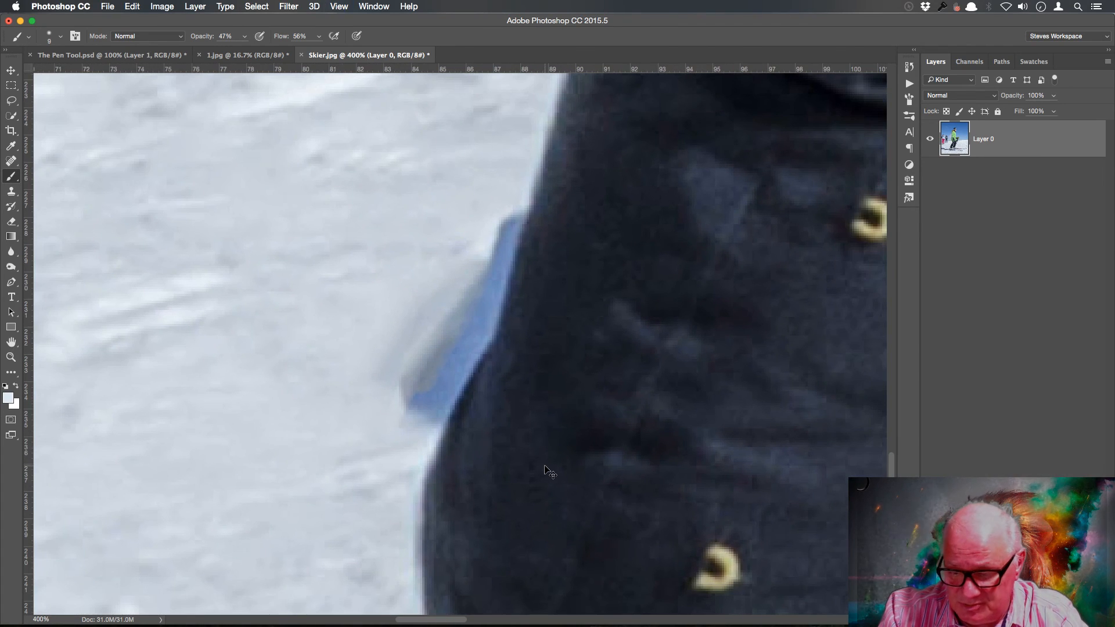
{"action": "key", "text": "super+minus"}
{"action": "key", "text": "super+minus"}
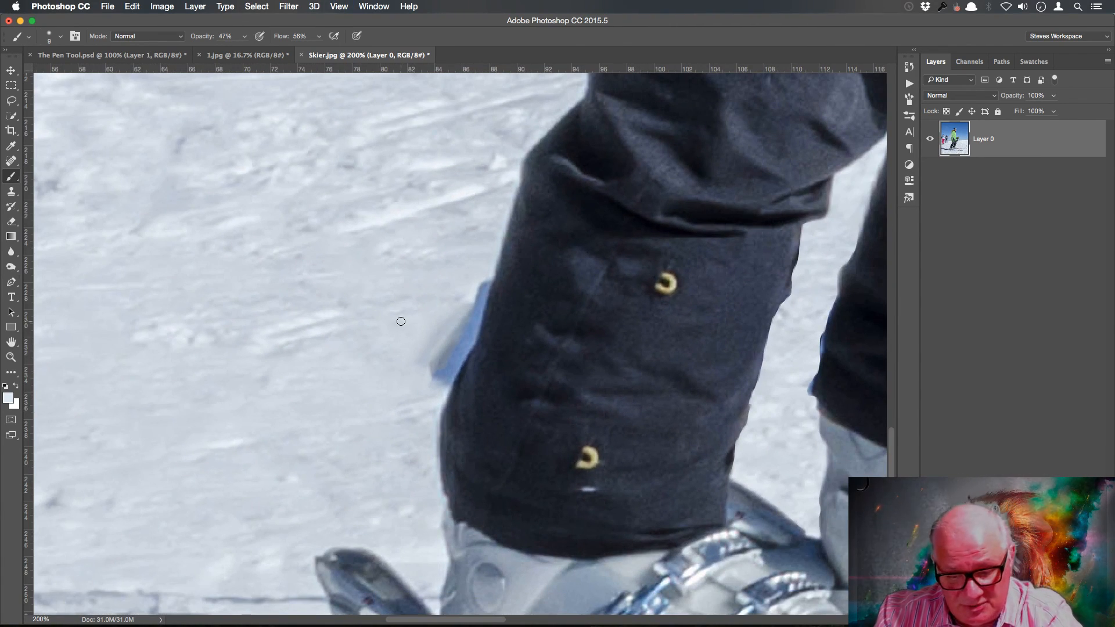
{"action": "key", "text": "p"}
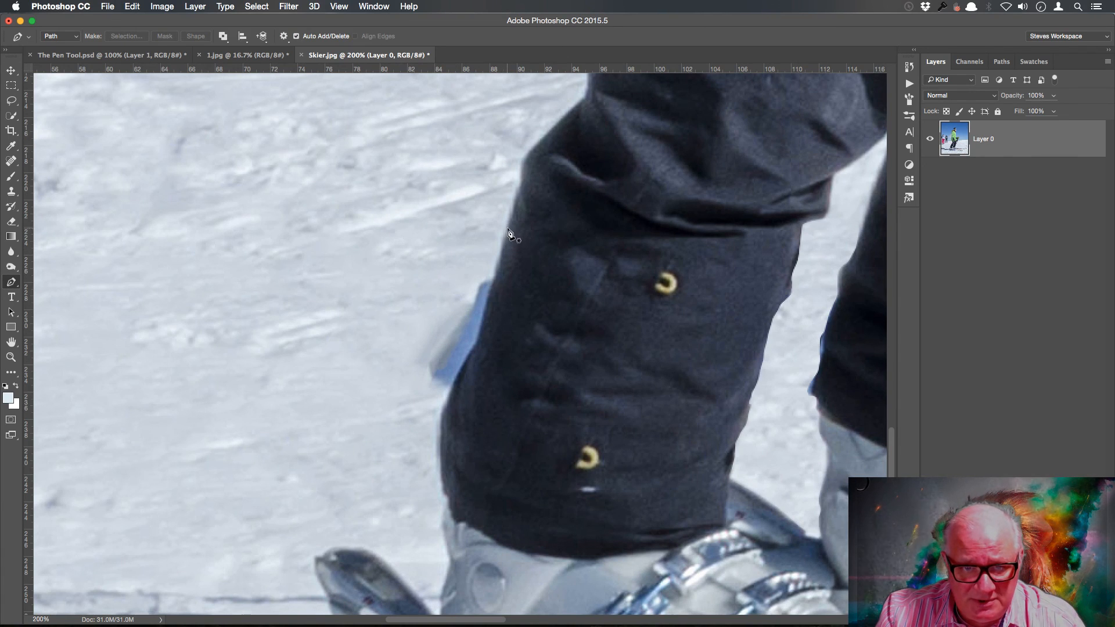
{"action": "left_click", "coordinate": [517, 191]}
{"action": "left_click", "coordinate": [508, 225]}
{"action": "left_click", "coordinate": [502, 247]}
{"action": "left_click", "coordinate": [494, 274]}
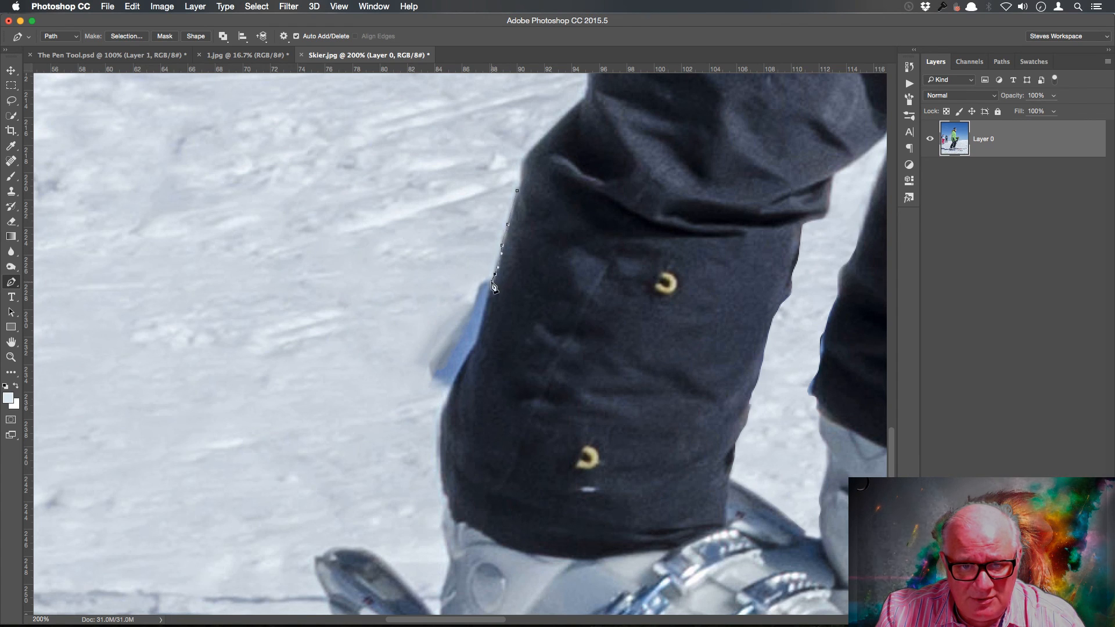
{"action": "left_click", "coordinate": [489, 293]}
{"action": "left_click", "coordinate": [483, 315]}
{"action": "left_click_drag", "start_coordinate": [479, 333], "coordinate": [446, 505]}
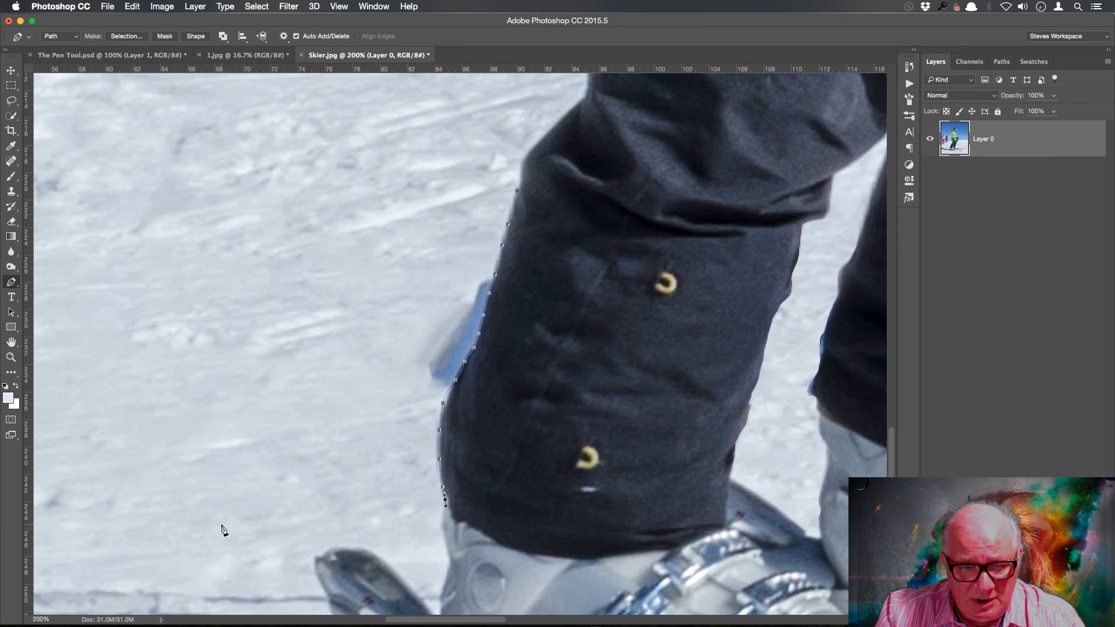
- Extend the path around the adjacent snow, close it at its starting point and convert it to a selection
{"action": "scroll", "coordinate": [145, 505], "scroll_direction": "left", "scroll_amount": 5}
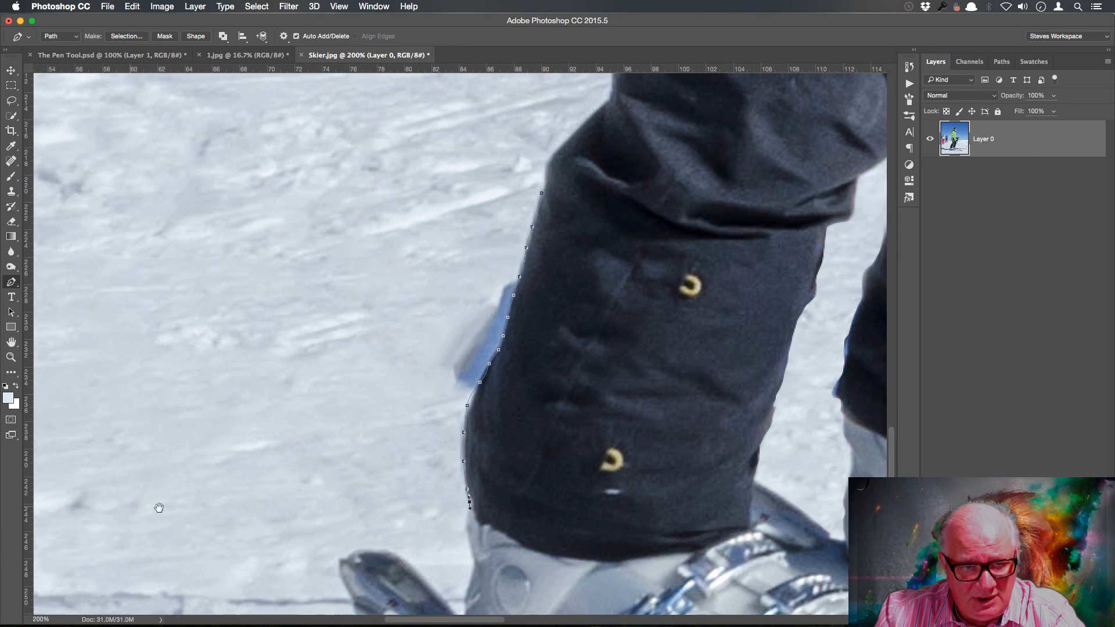
{"action": "left_click", "coordinate": [150, 117]}
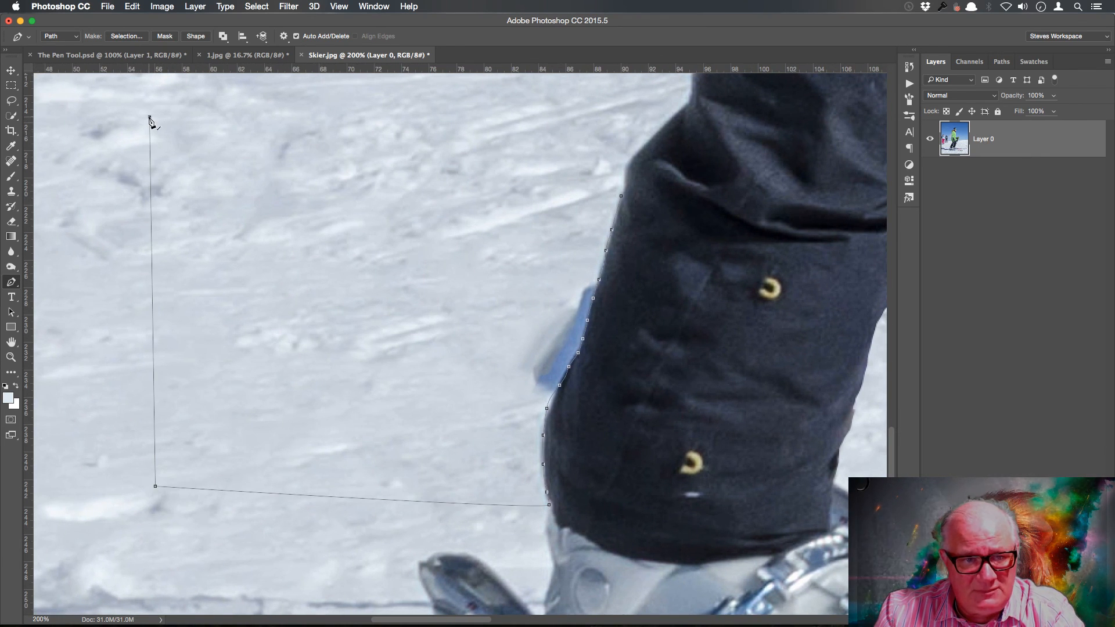
{"action": "left_click", "coordinate": [563, 101]}
{"action": "left_click", "coordinate": [621, 196]}
{"action": "key", "text": "super+Return"}
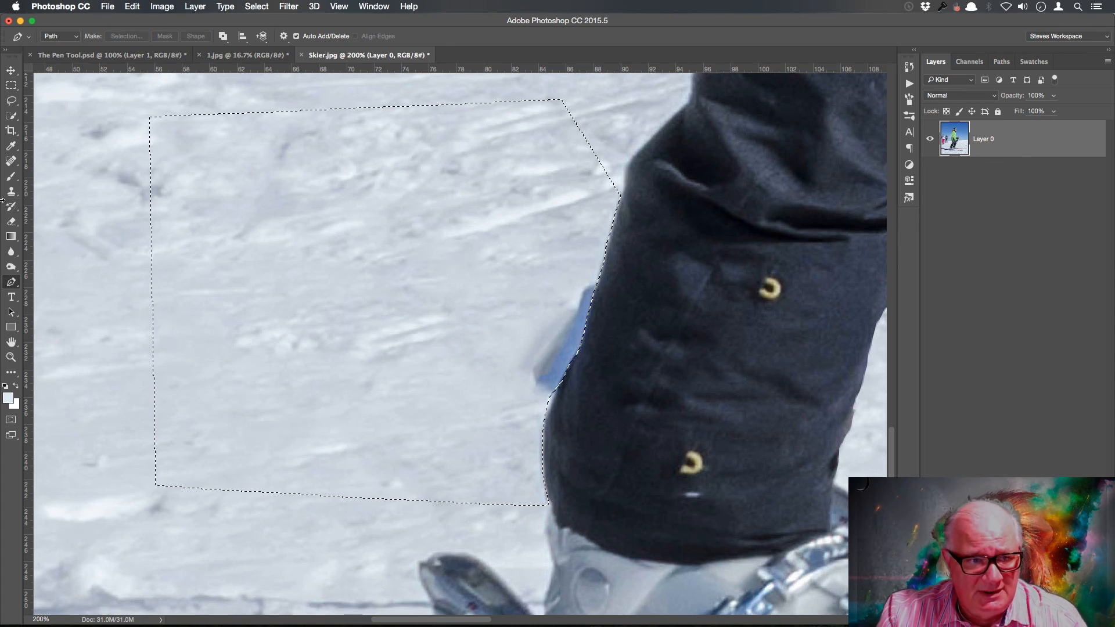
- Set the Clone Stamp tool to 64% opacity and 65% flow
{"action": "key", "text": "s"}
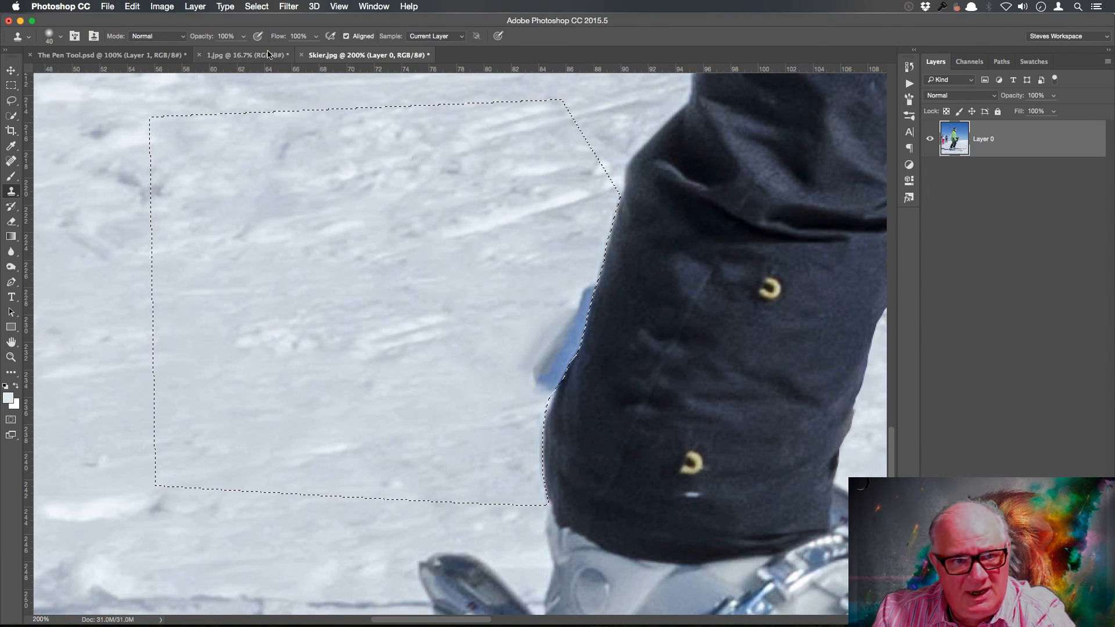
{"action": "left_click", "coordinate": [243, 36]}
{"action": "left_click_drag", "start_coordinate": [248, 50], "coordinate": [223, 52]}
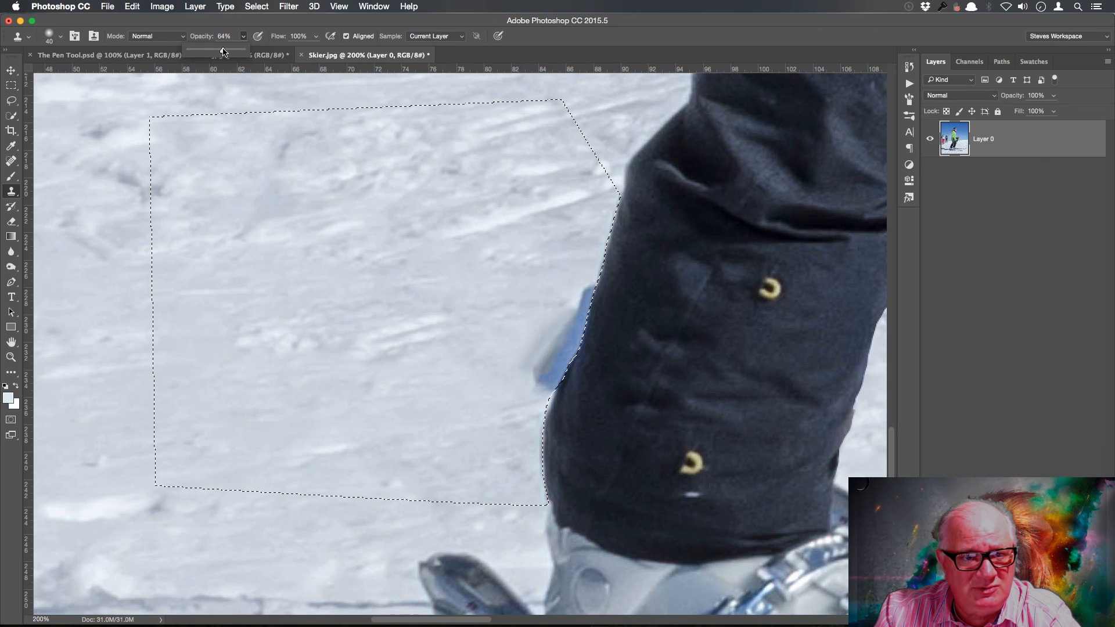
{"action": "left_click", "coordinate": [317, 36]}
{"action": "left_click_drag", "start_coordinate": [315, 51], "coordinate": [297, 52]}
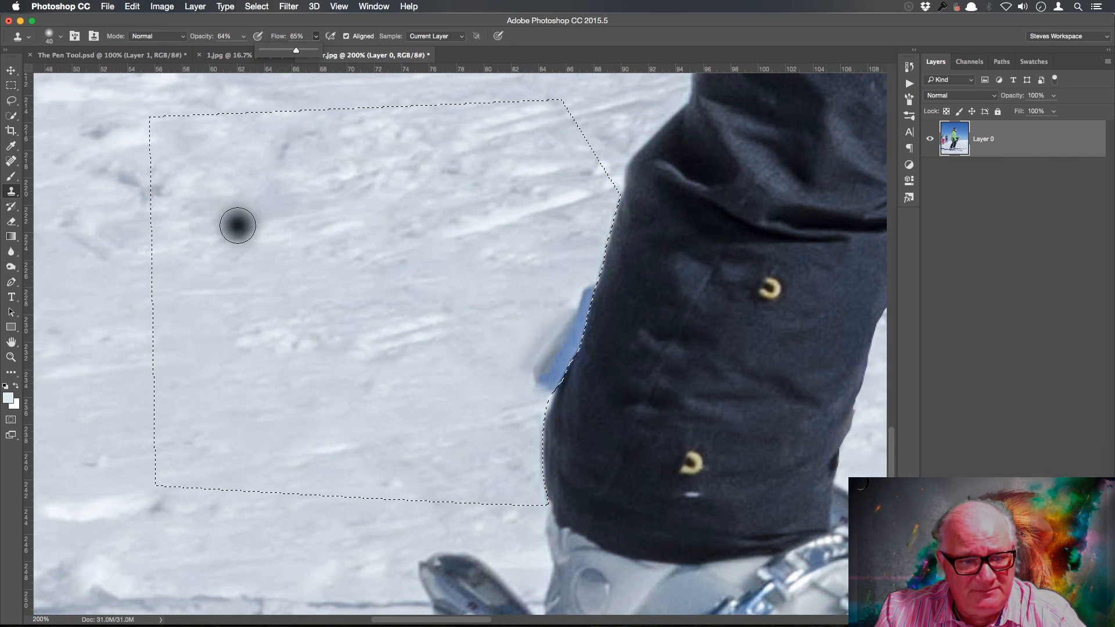
{"action": "left_click", "coordinate": [700, 27]}
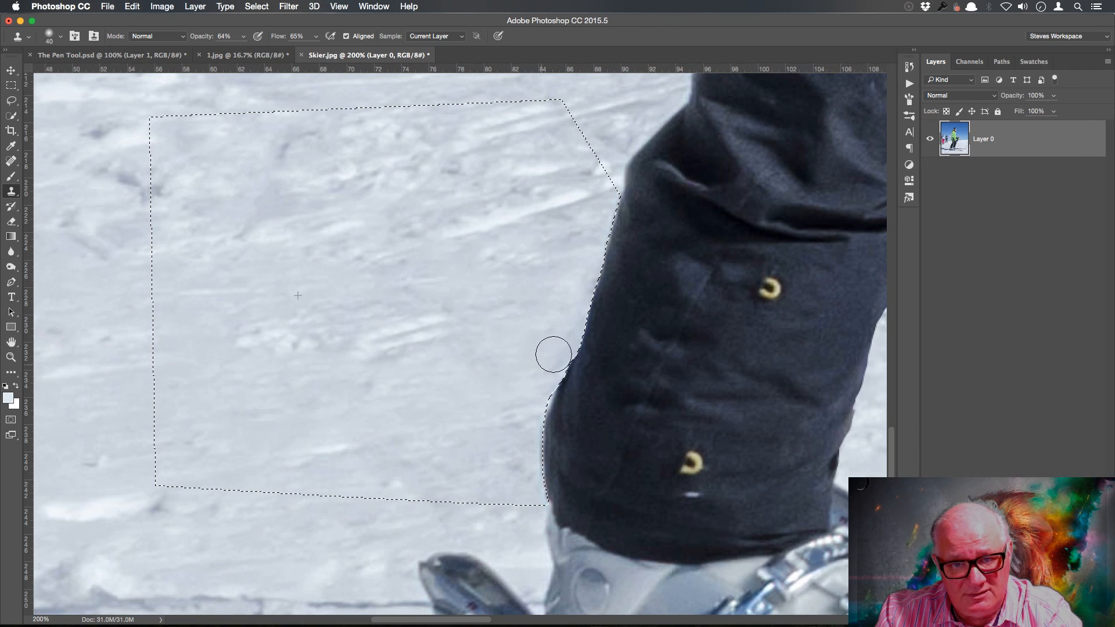
- Clone snow over the blue remnant beside the trouser leg, resampling clean snow for the lower part, and clear the selection
{"action": "mouse_move", "coordinate": [558, 356]}
{"action": "left_mouse_down"}
{"action": "mouse_move", "coordinate": [543, 386]}
{"action": "mouse_move", "coordinate": [540, 373]}
{"action": "left_mouse_up"}
{"action": "left_click_drag", "start_coordinate": [597, 253], "coordinate": [565, 320]}
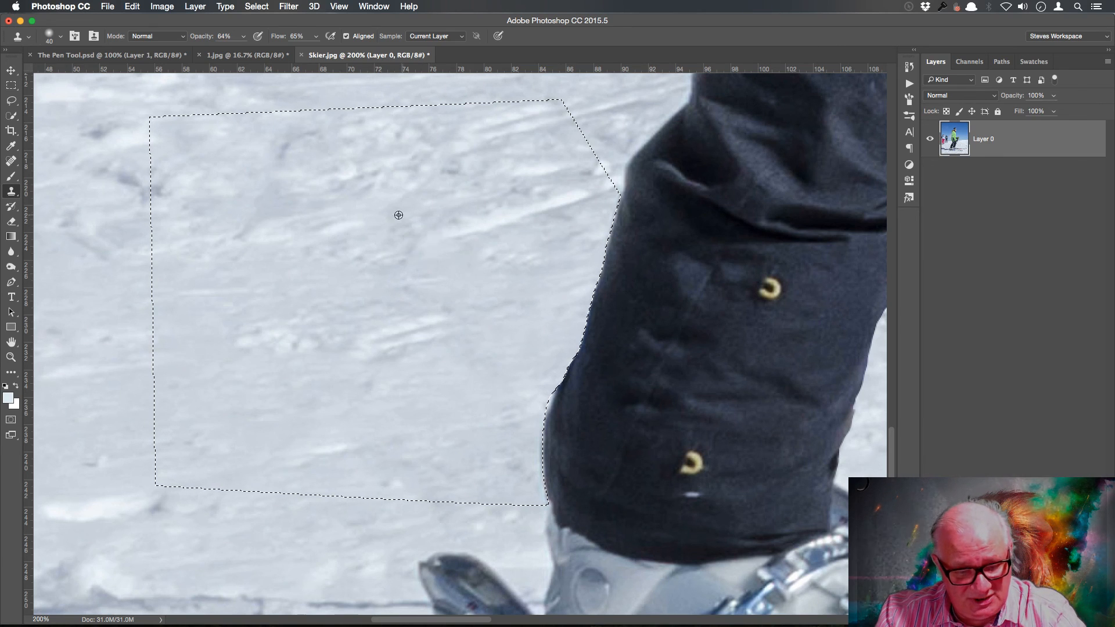
{"action": "left_click", "coordinate": [381, 236], "text": "alt"}
{"action": "mouse_move", "coordinate": [531, 441]}
{"action": "left_mouse_down"}
{"action": "mouse_move", "coordinate": [533, 476]}
{"action": "mouse_move", "coordinate": [528, 435]}
{"action": "mouse_move", "coordinate": [545, 360]}
{"action": "left_mouse_up"}
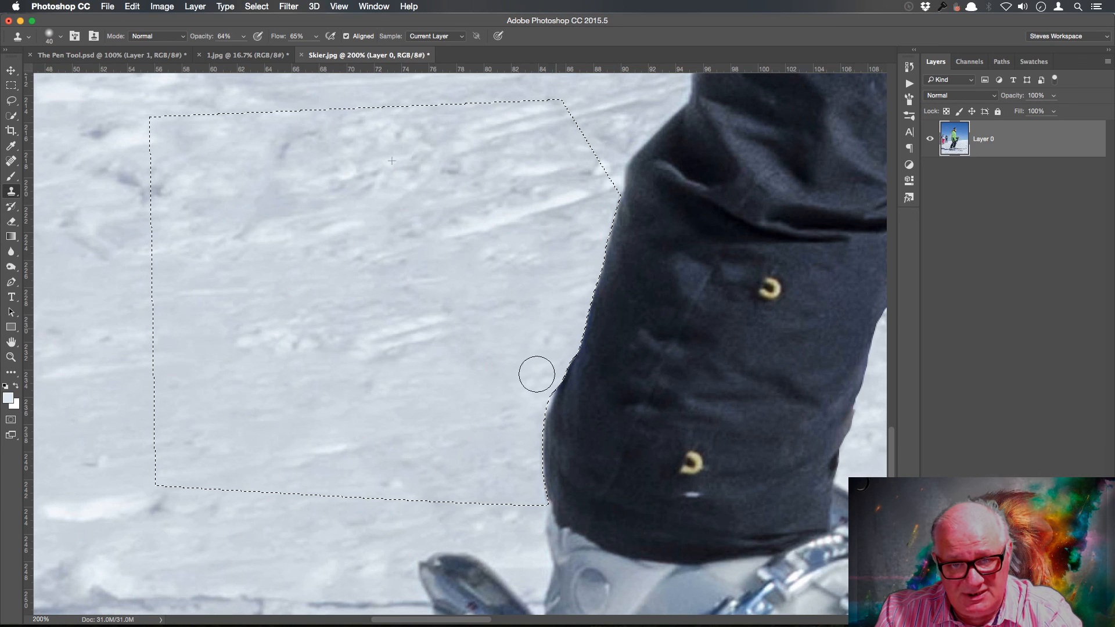
{"action": "key", "text": "super+d"}
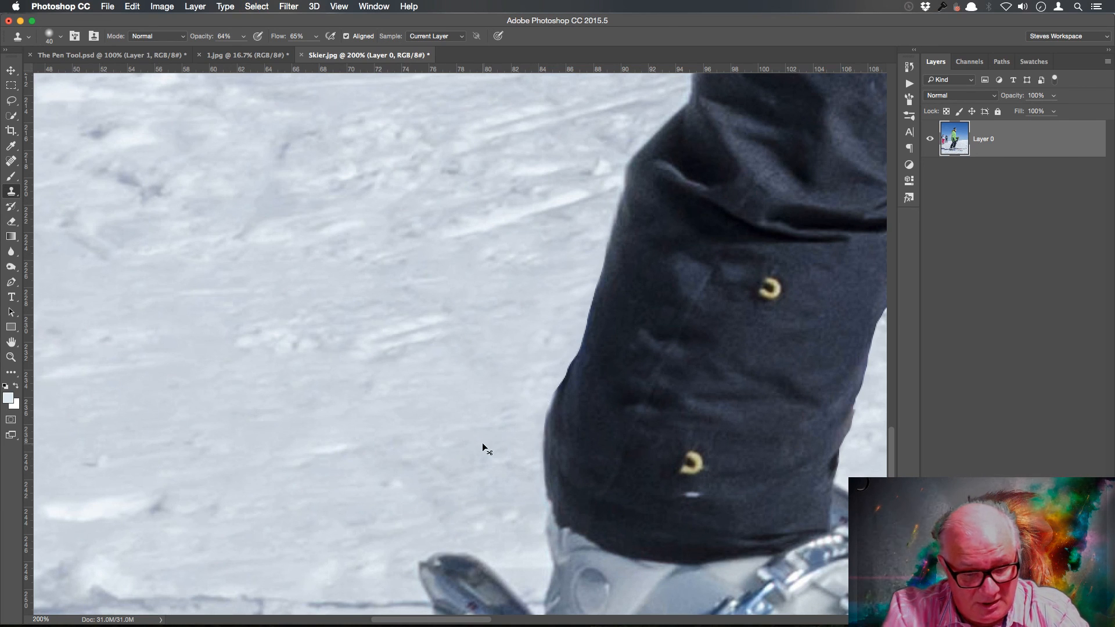
- Duplicate Layer 0 and hide the original layer
{"action": "key", "text": "super+minus"}
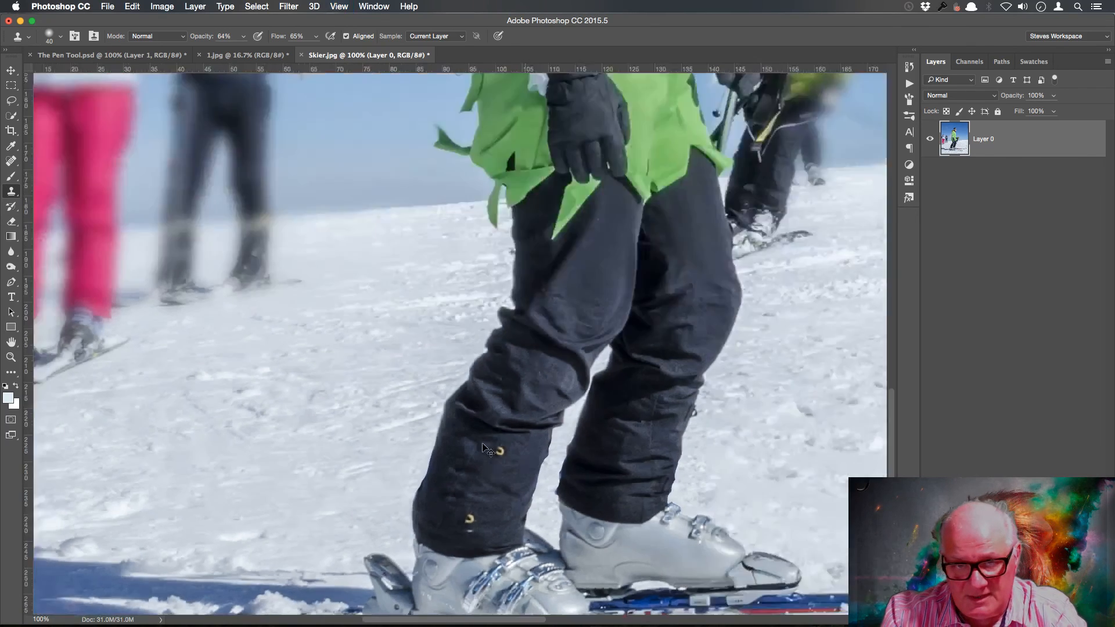
{"action": "key", "text": "super+0"}
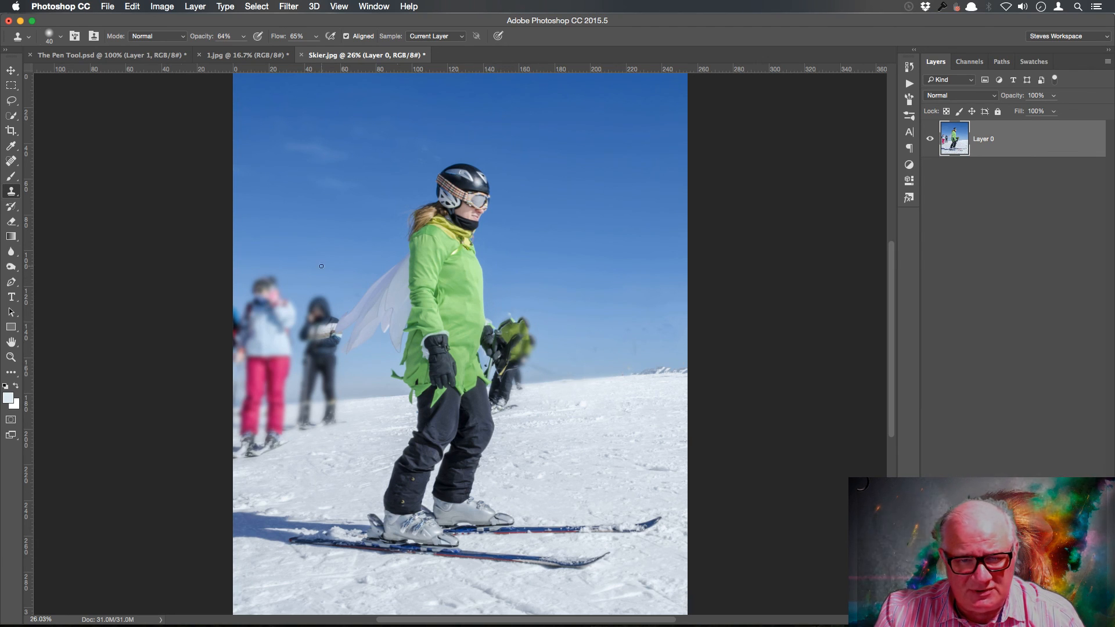
{"action": "left_click", "coordinate": [11, 70]}
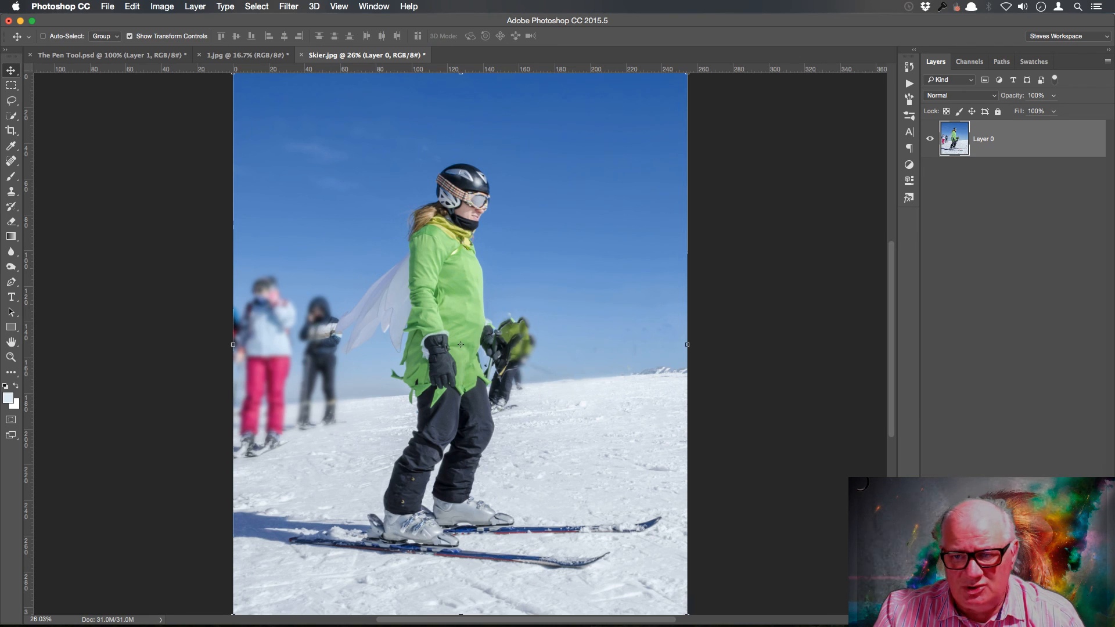
{"action": "left_click_drag", "start_coordinate": [1055, 144], "coordinate": [1078, 618]}
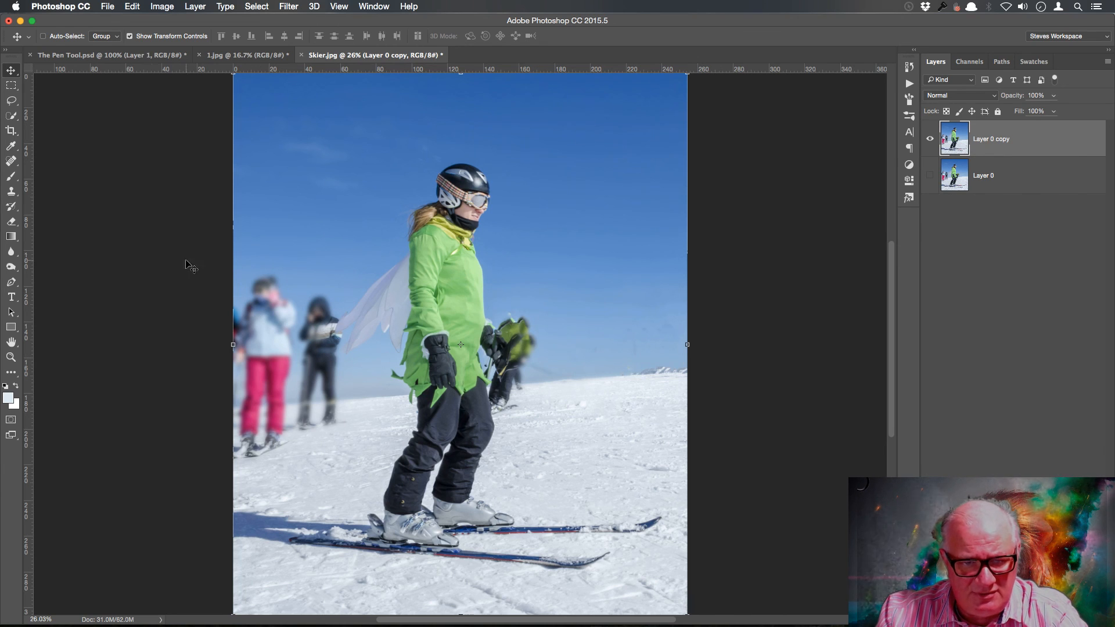
- Place a vertical guide at about 127.3 mm through the skier and rotate the layer copy 2.08° clockwise
{"action": "left_click_drag", "start_coordinate": [27, 229], "coordinate": [460, 233]}
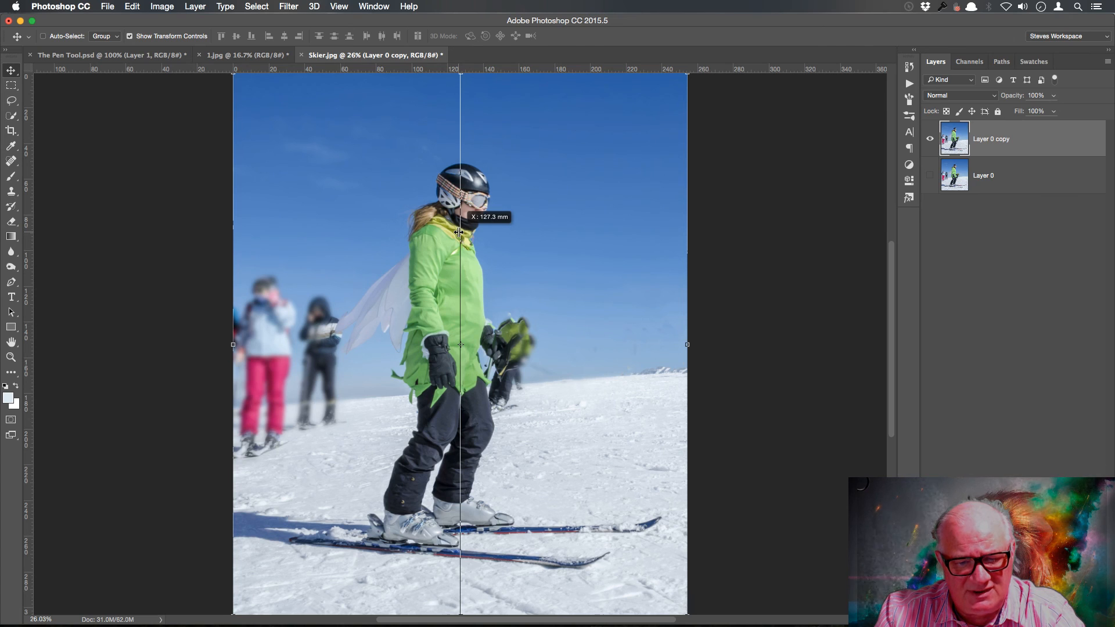
{"action": "left_click_drag", "start_coordinate": [459, 233], "coordinate": [459, 234]}
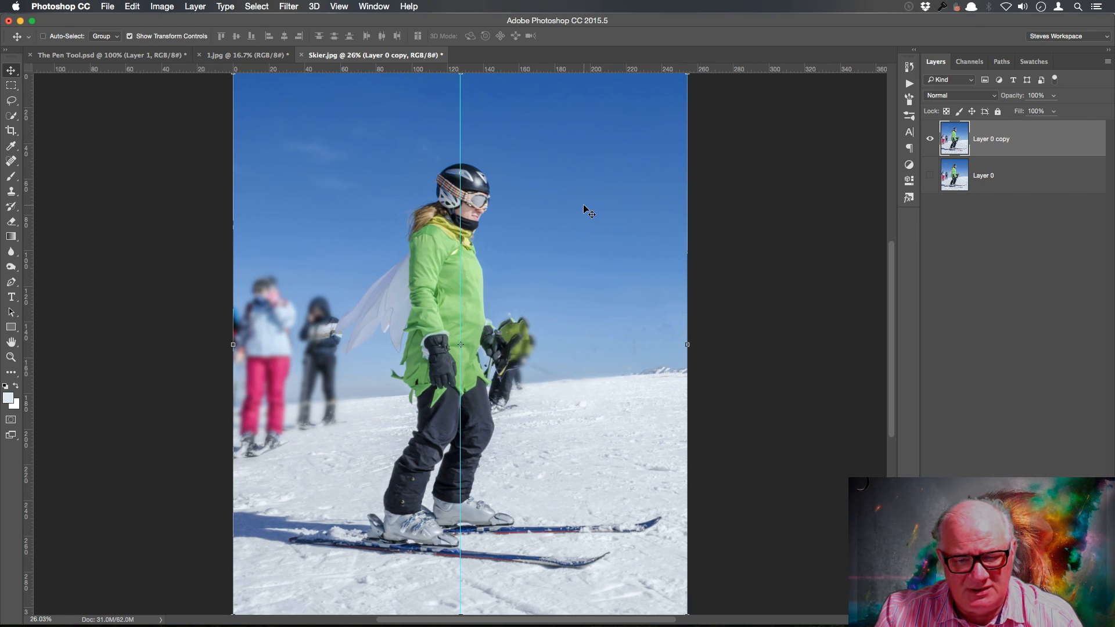
{"action": "key", "text": "super+minus"}
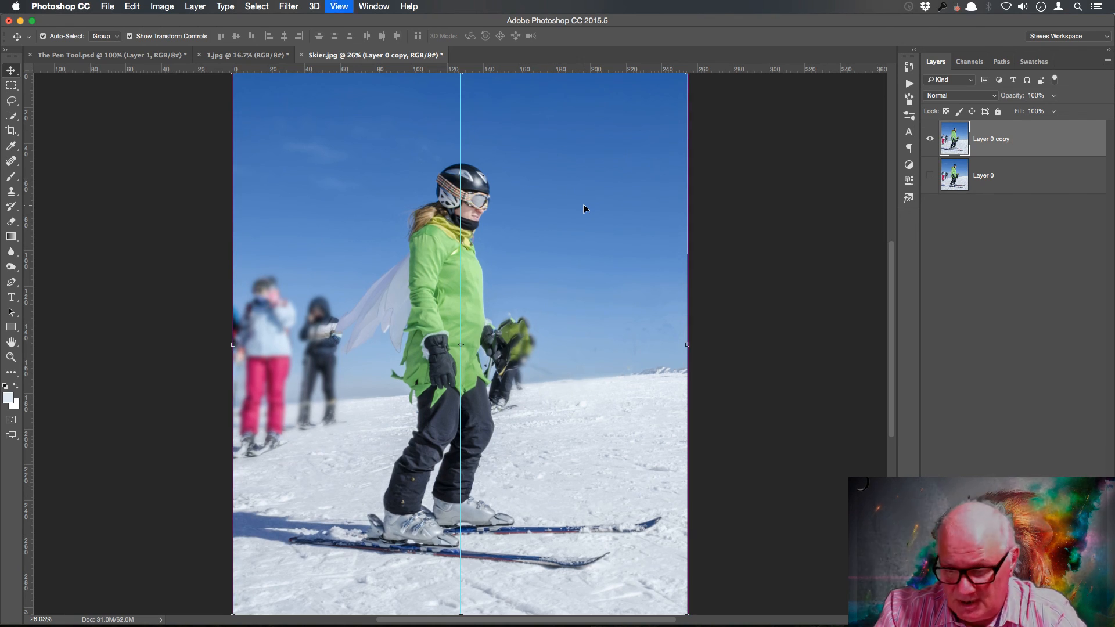
{"action": "left_click_drag", "start_coordinate": [685, 81], "coordinate": [694, 91]}
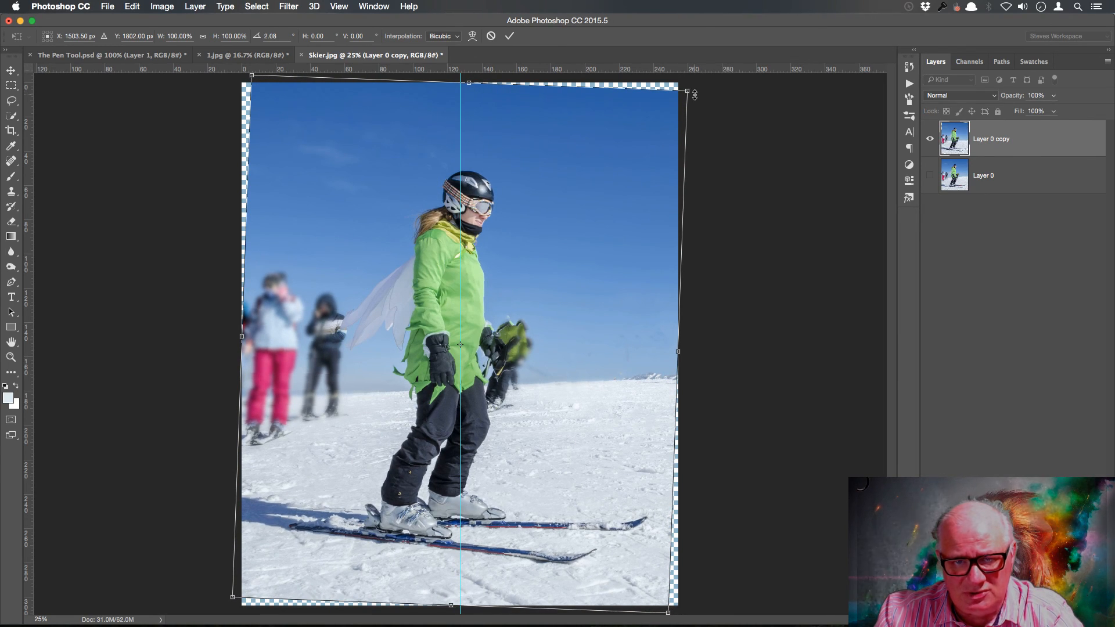
{"action": "key", "text": "Return"}
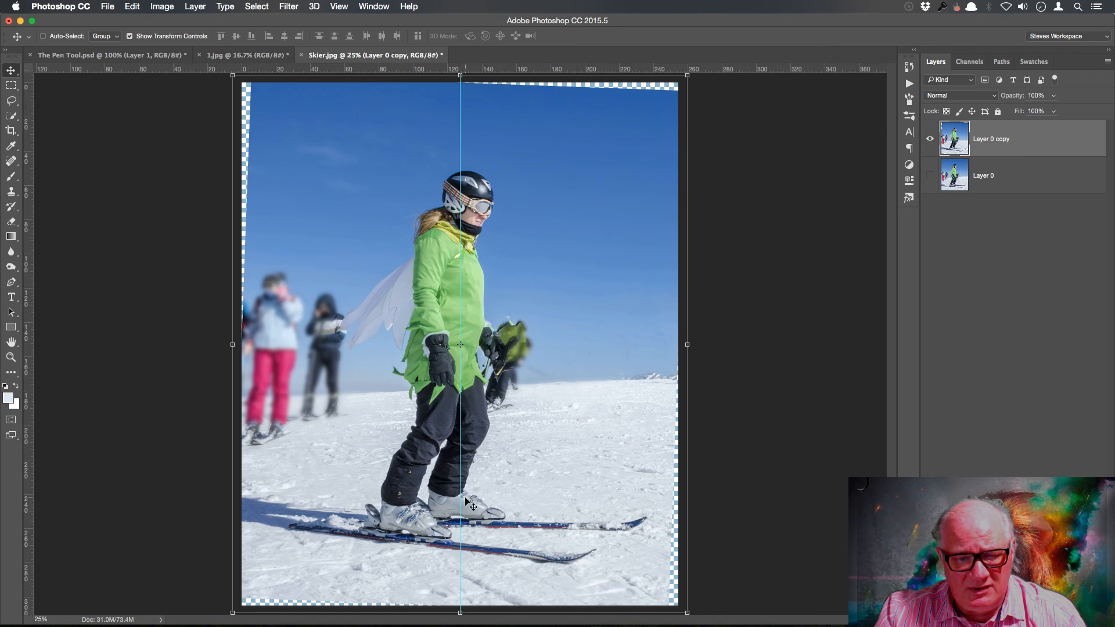
- Lock the guides and select the transparent wedge along the image's upper edge with the Polygonal Lasso, including a thin strip of sky
{"action": "left_click", "coordinate": [339, 7]}
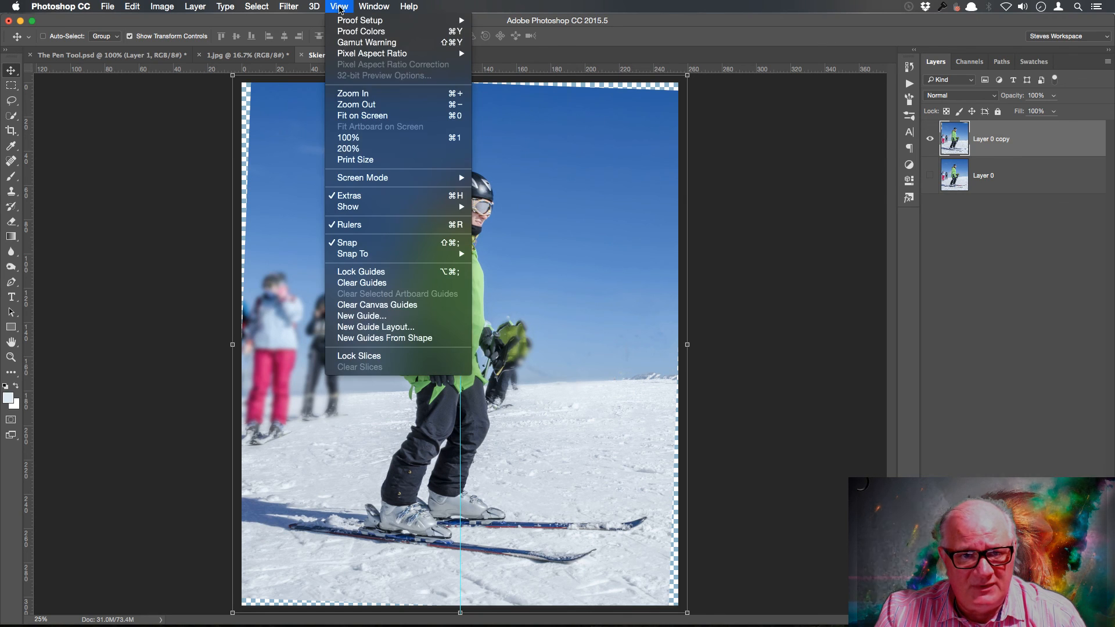
{"action": "left_click", "coordinate": [361, 271]}
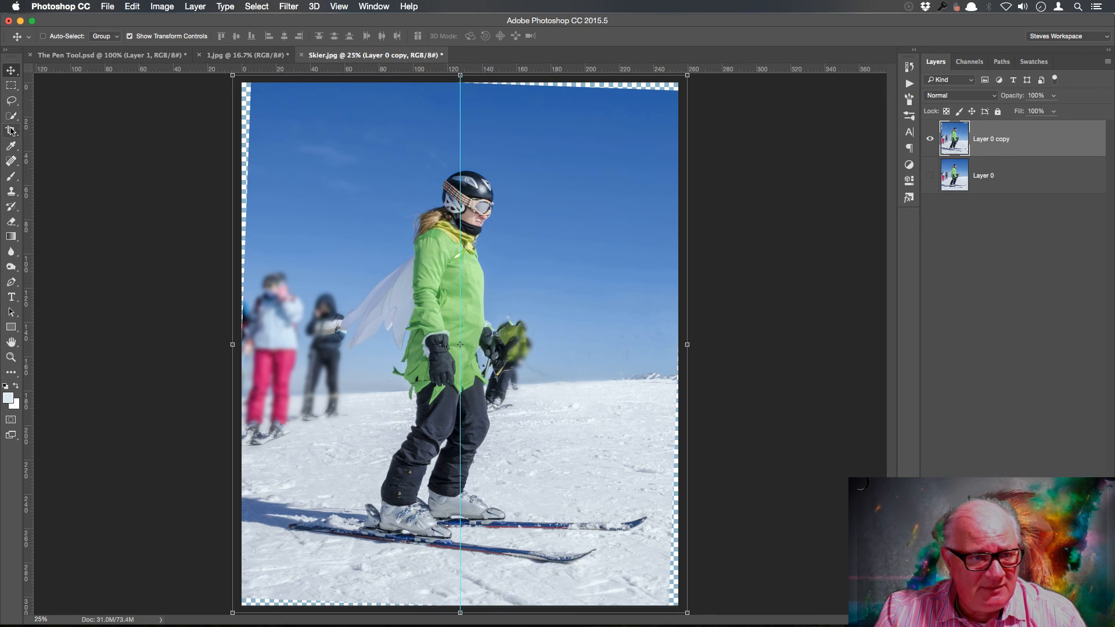
{"action": "left_click", "coordinate": [11, 100]}
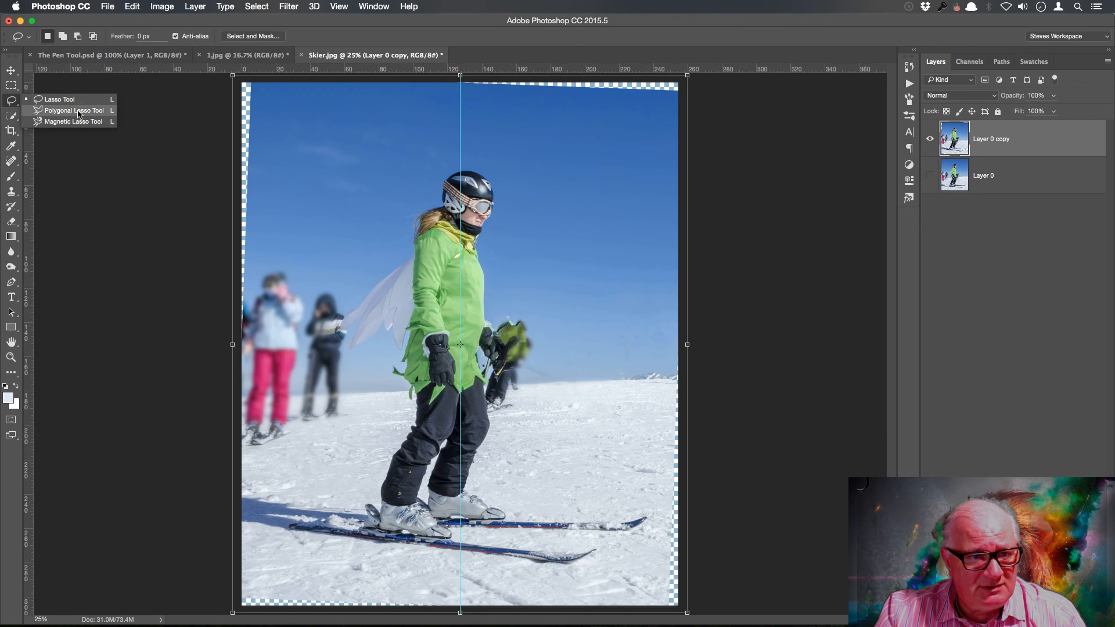
{"action": "left_click", "coordinate": [58, 112]}
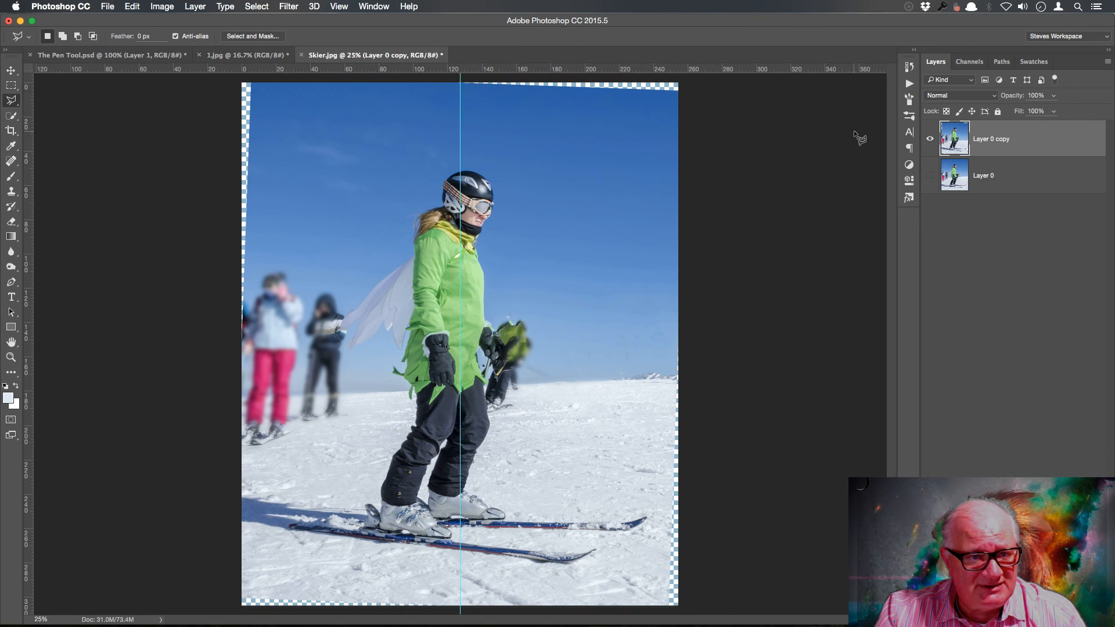
{"action": "left_click", "coordinate": [681, 98]}
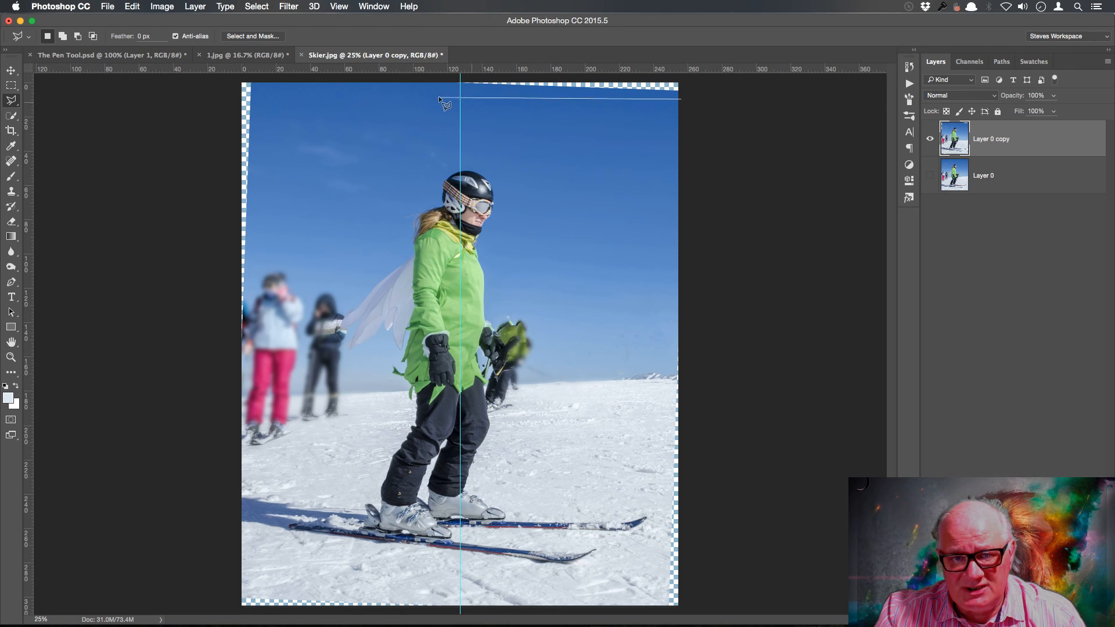
{"action": "left_click", "coordinate": [390, 81]}
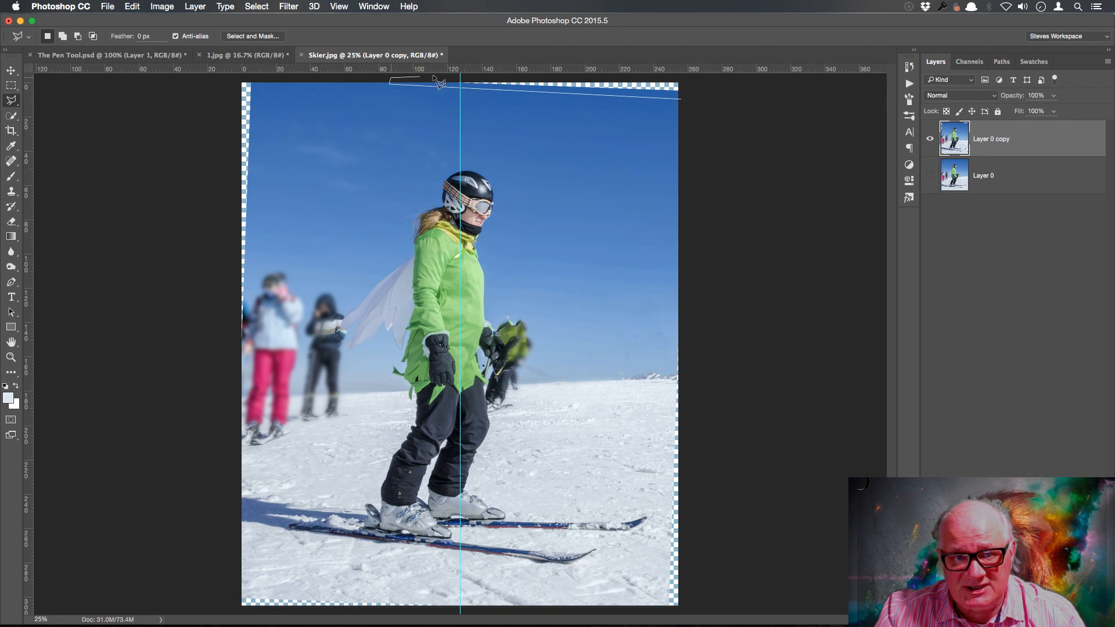
{"action": "left_click", "coordinate": [683, 100]}
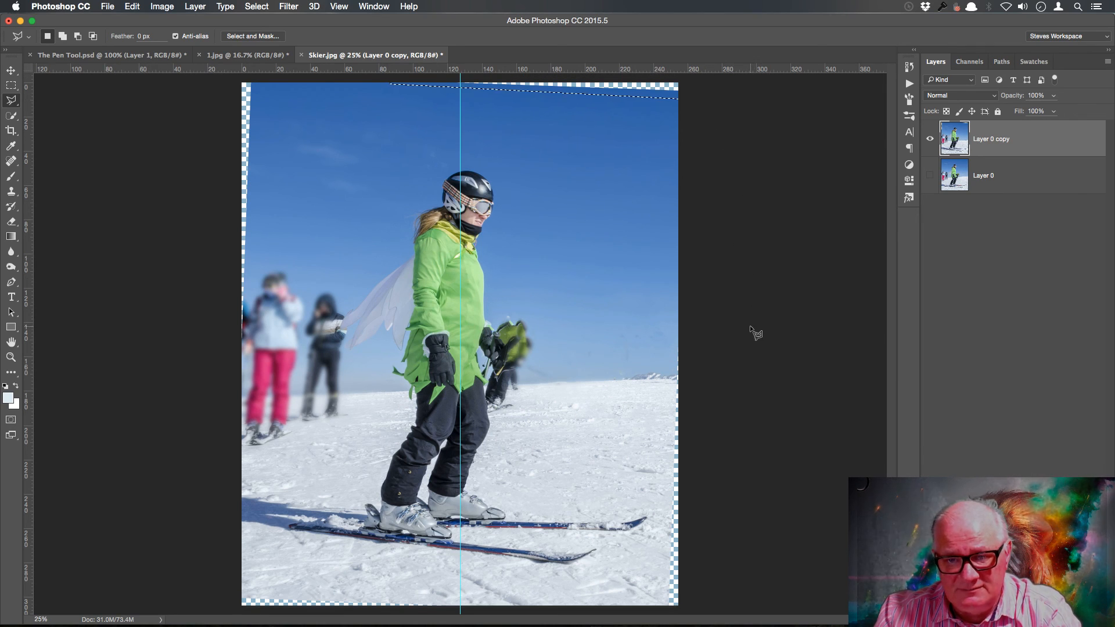
- Cycle through the screen modes and switch to full-screen mode with the menu bar
{"action": "key", "text": "f"}
{"action": "key", "text": "f"}
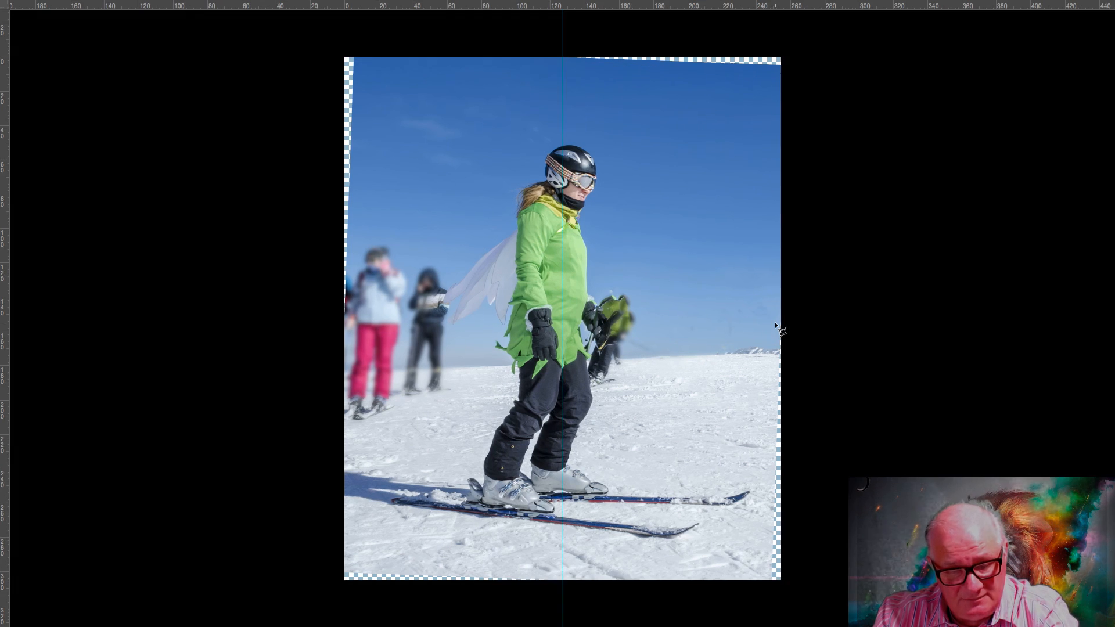
{"action": "key", "text": "f"}
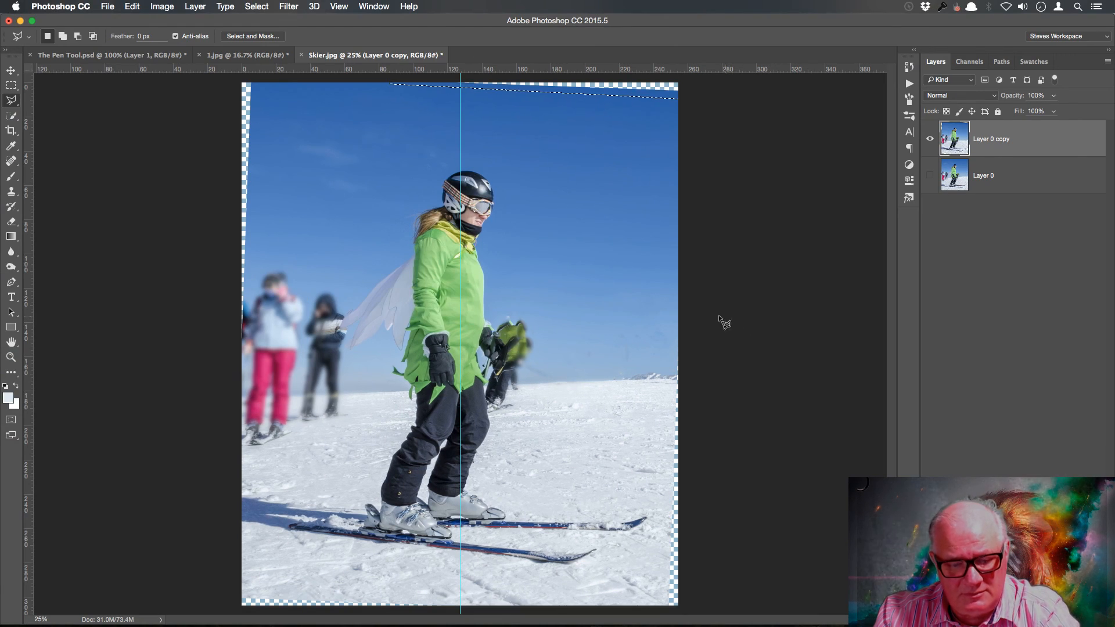
{"action": "key", "text": "f"}
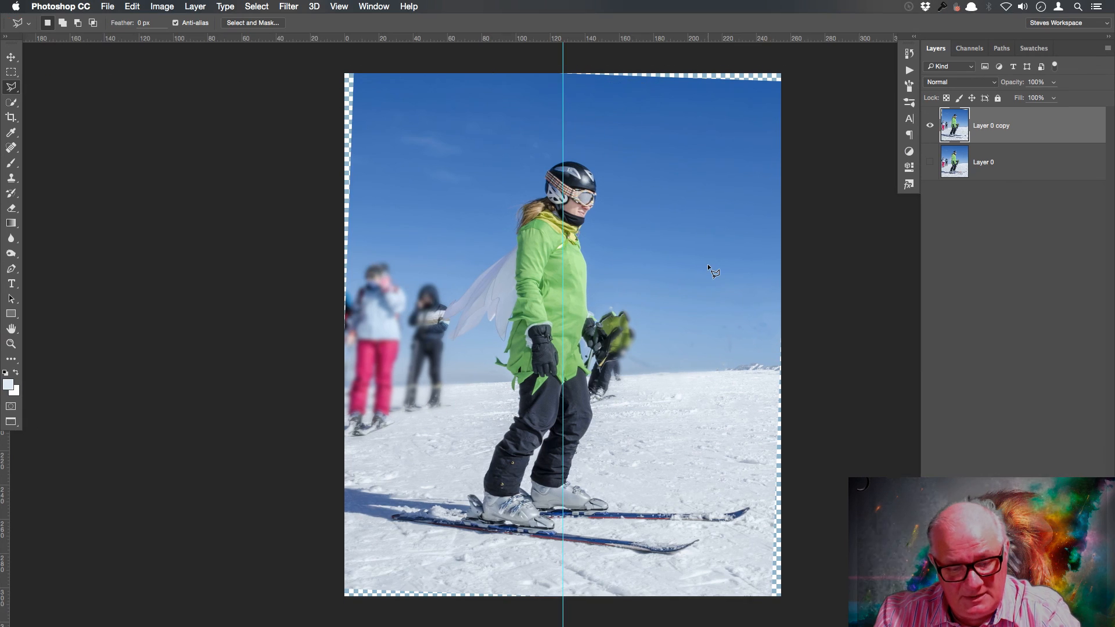
- Add the transparent wedge along the image's right edge to the selection with the Polygonal Lasso, including a thin strip of snow
{"action": "left_click_drag", "start_coordinate": [710, 279], "coordinate": [633, 257]}
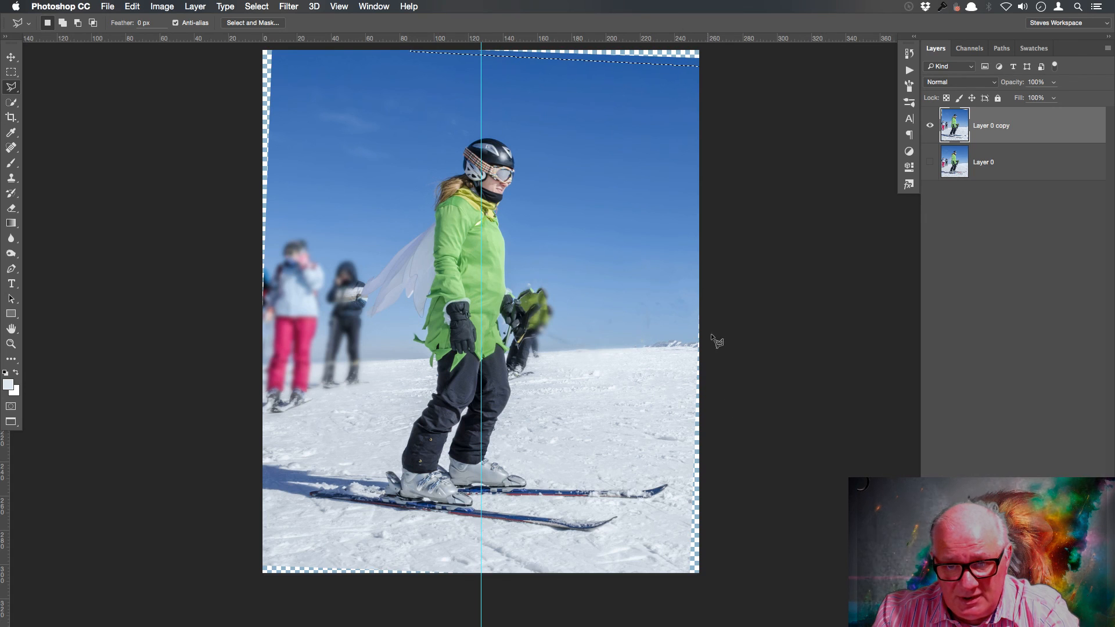
{"action": "left_click", "coordinate": [685, 577], "text": "shift"}
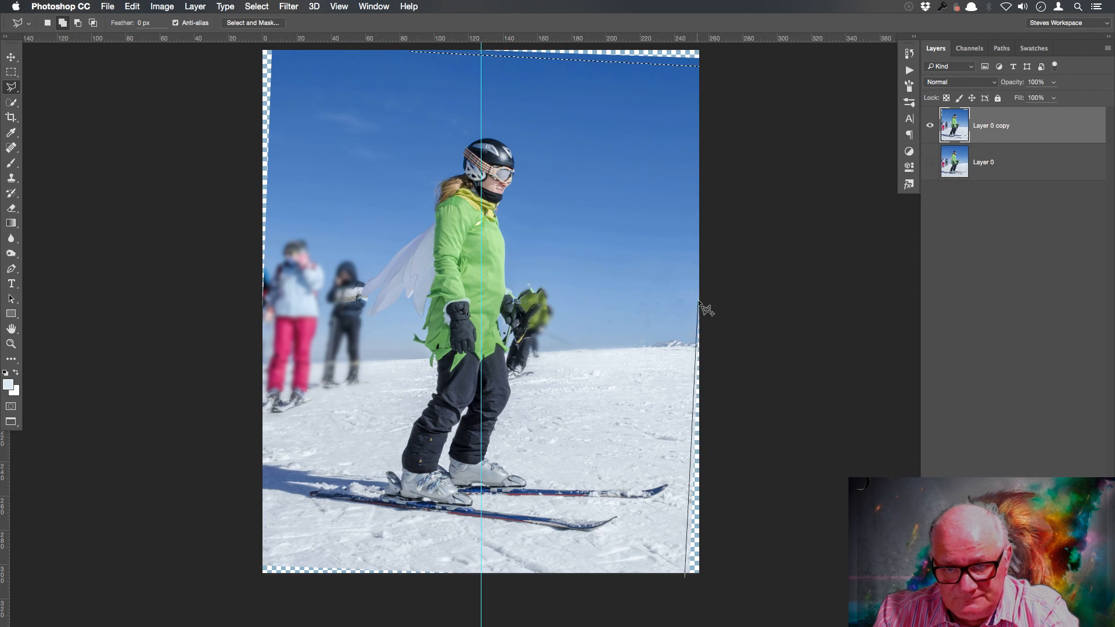
{"action": "left_click", "coordinate": [696, 282]}
{"action": "left_click", "coordinate": [714, 277]}
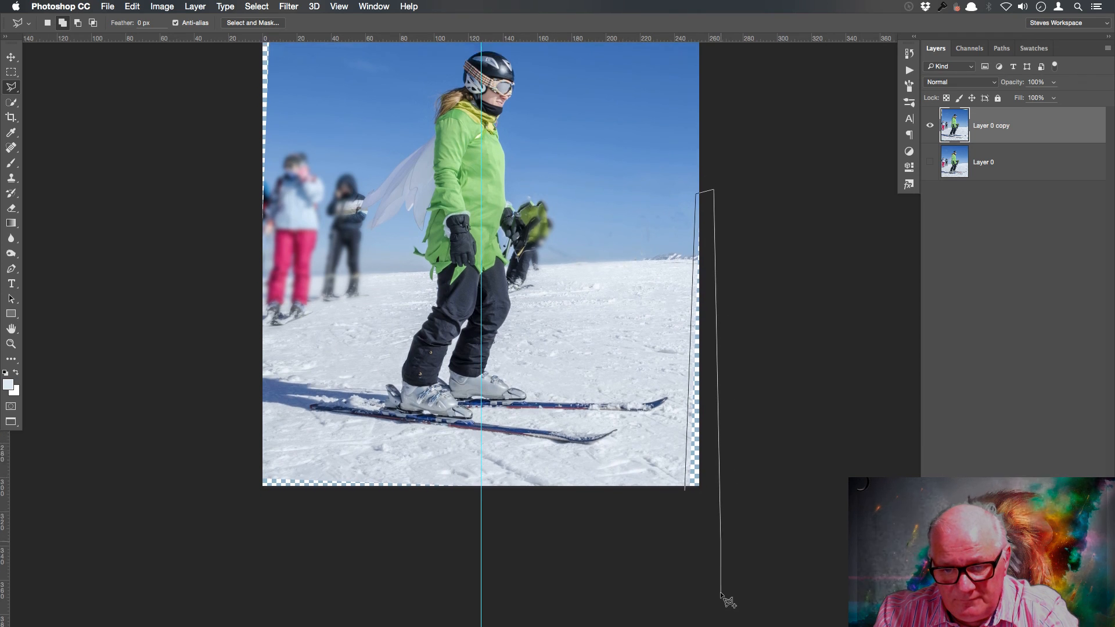
{"action": "left_click", "coordinate": [721, 526]}
{"action": "left_click", "coordinate": [691, 485]}
- Add the transparent wedge along the image's lower edge to the selection, from the lower-left corner to just past the guide
{"action": "mouse_move", "coordinate": [767, 248]}
{"action": "left_mouse_down"}
{"action": "mouse_move", "coordinate": [804, 494]}
{"action": "mouse_move", "coordinate": [807, 274]}
{"action": "left_mouse_up"}
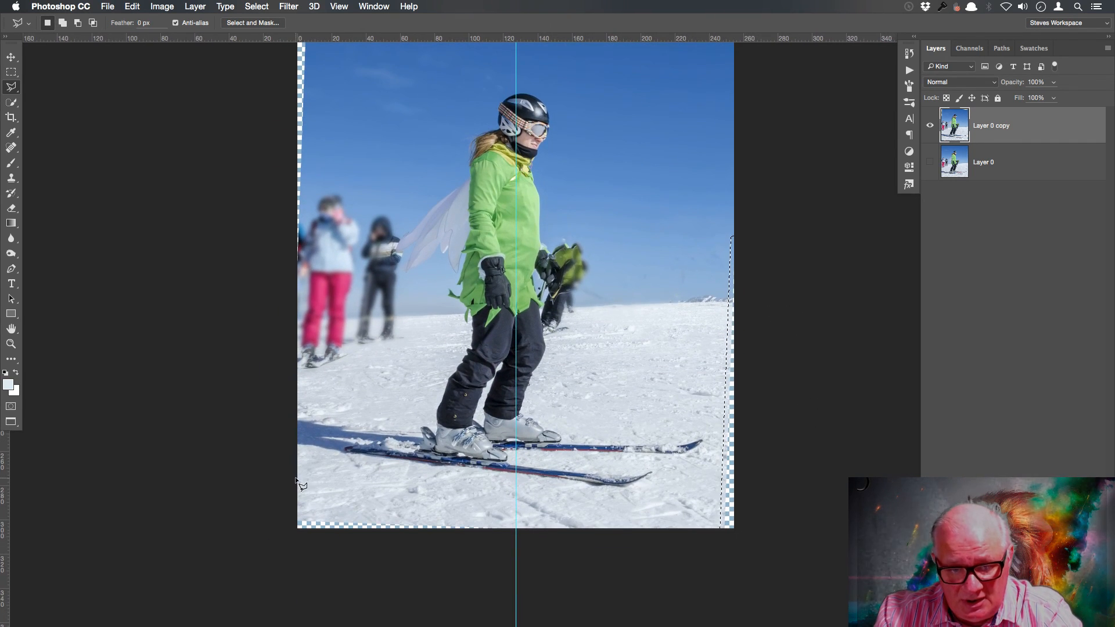
{"action": "key", "text": "shift"}
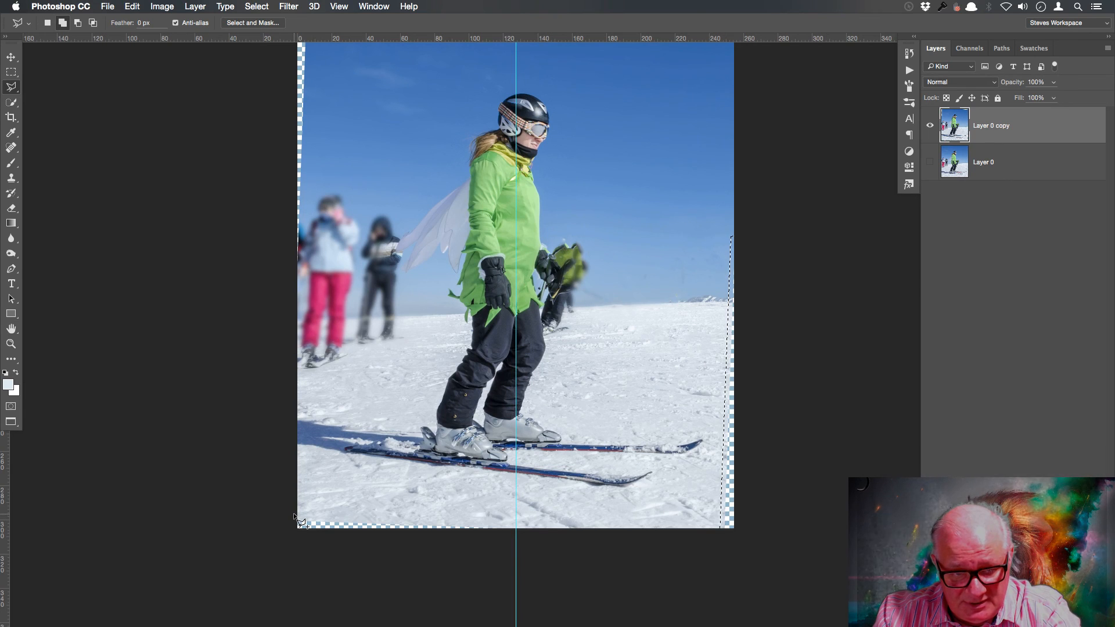
{"action": "left_click", "coordinate": [295, 514], "text": "shift"}
{"action": "left_click", "coordinate": [535, 523]}
{"action": "left_click", "coordinate": [538, 549]}
{"action": "left_click", "coordinate": [261, 549]}
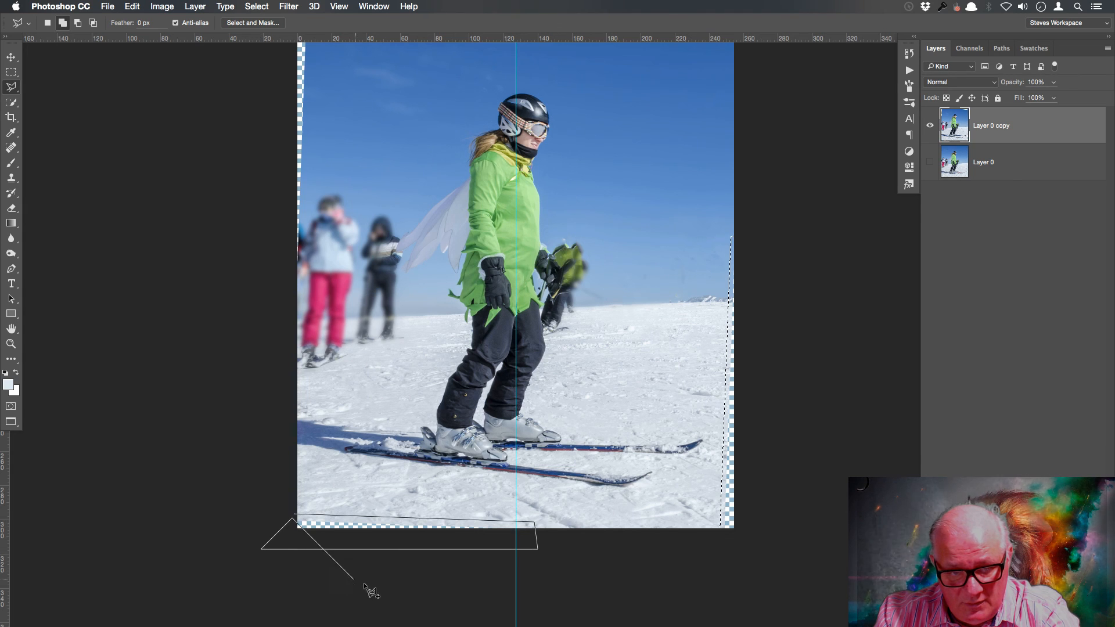
{"action": "left_click", "coordinate": [296, 516]}
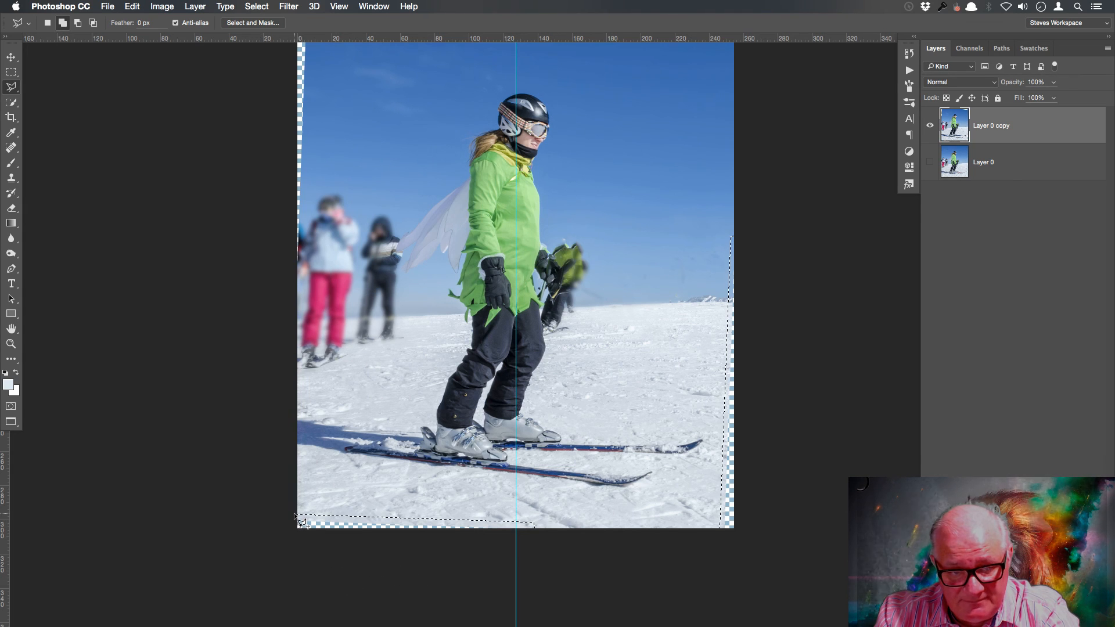
- Fill the selected edge wedges using Content-Aware with Color Adaptation at 100% opacity, and deselect
{"action": "left_click_drag", "start_coordinate": [788, 371], "coordinate": [784, 488]}
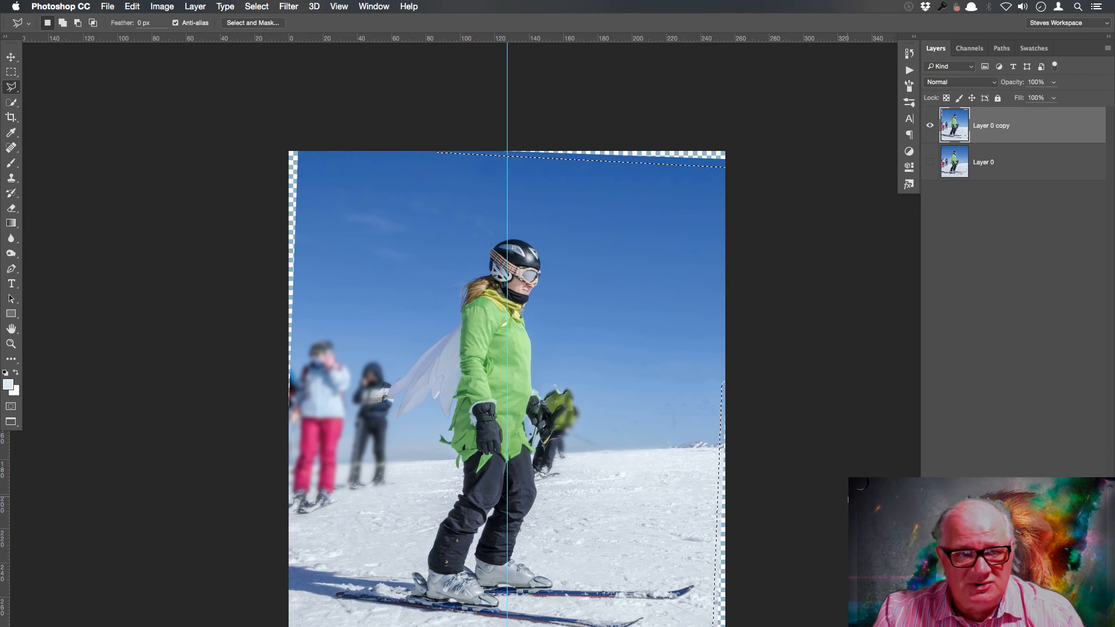
{"action": "left_click", "coordinate": [139, 8]}
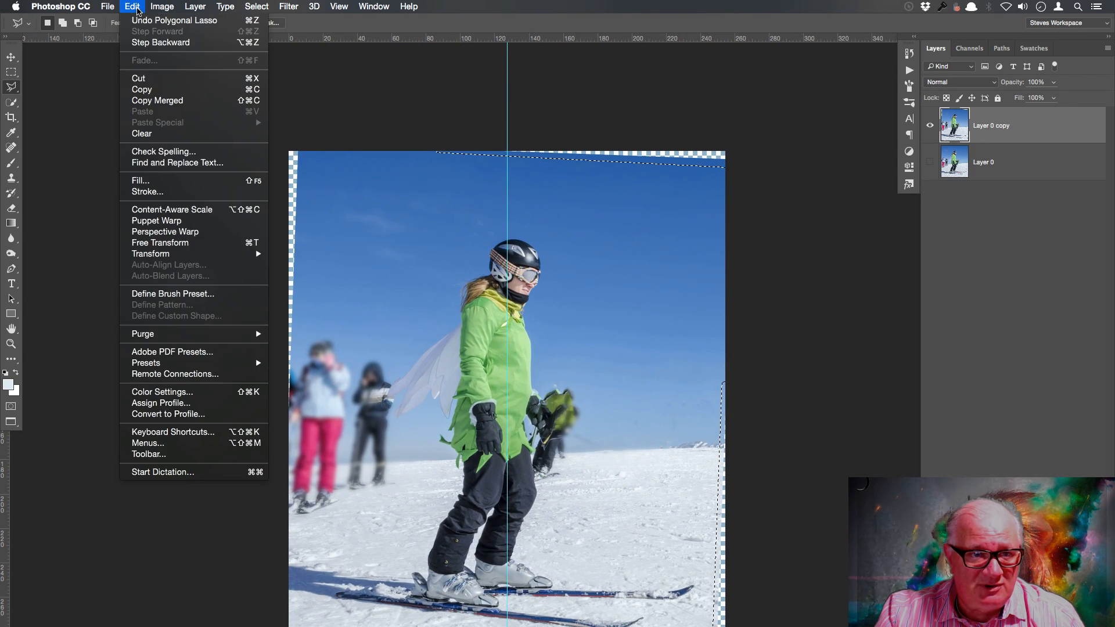
{"action": "left_click", "coordinate": [172, 181]}
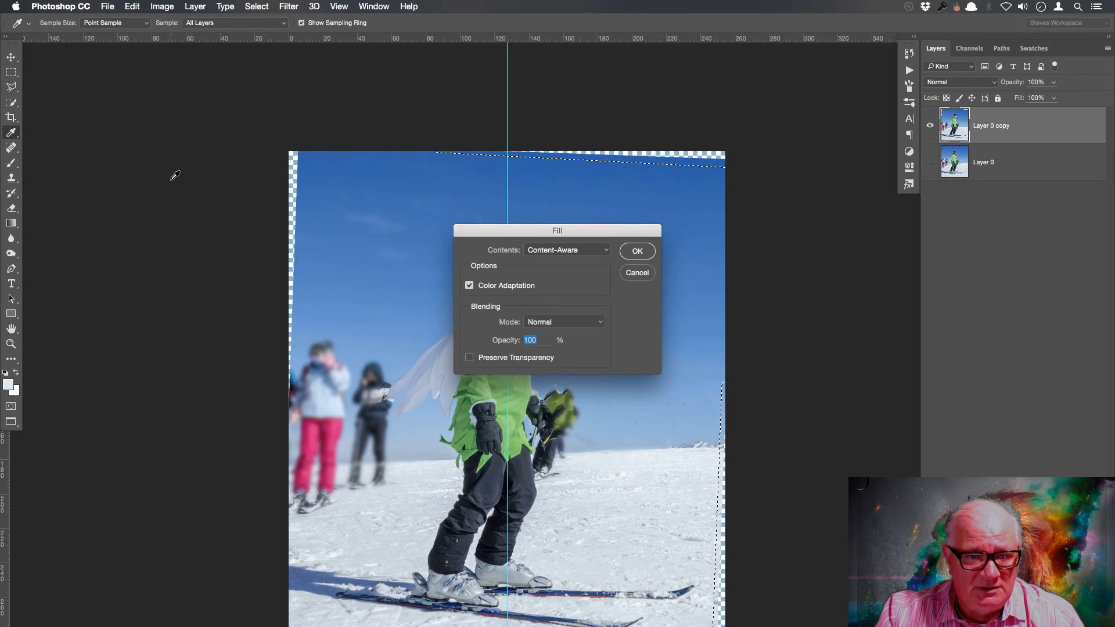
{"action": "left_click", "coordinate": [606, 250]}
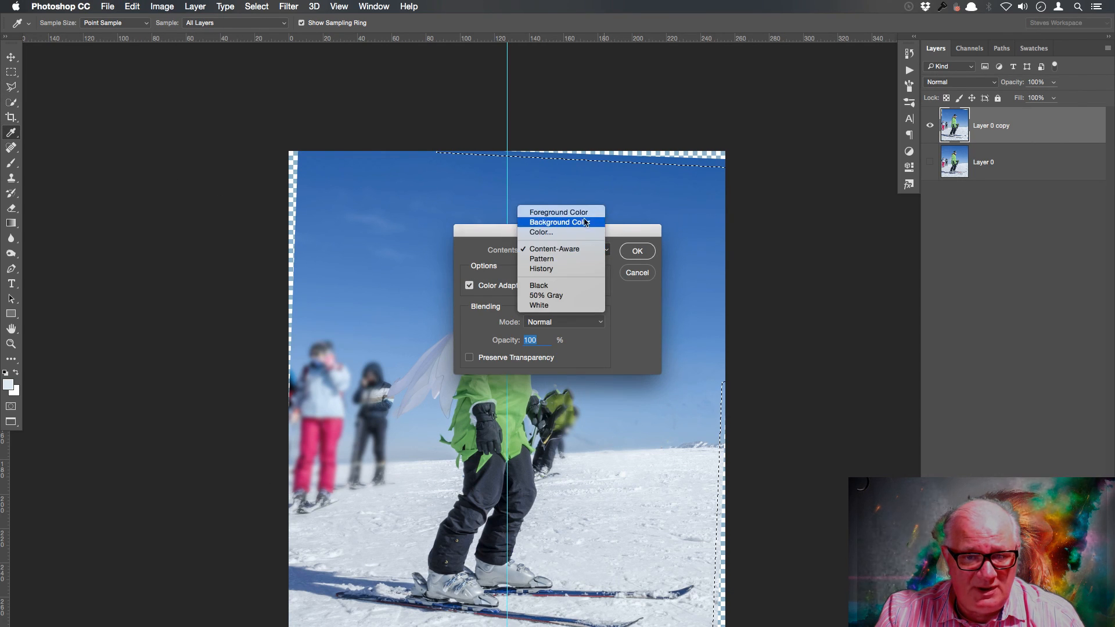
{"action": "left_click", "coordinate": [586, 250]}
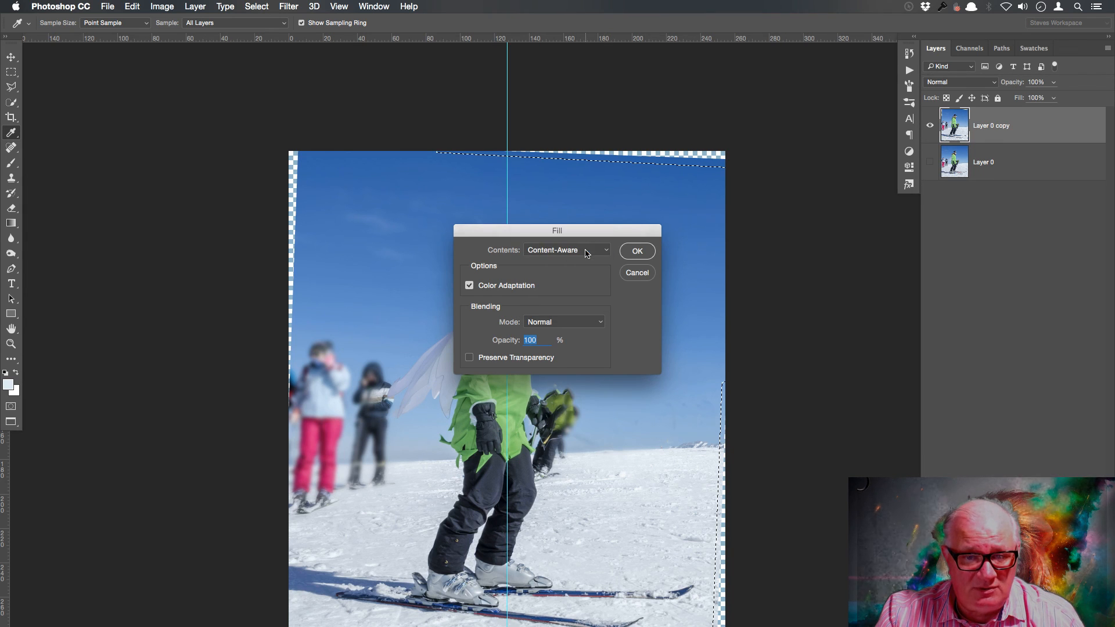
{"action": "left_click", "coordinate": [638, 251]}
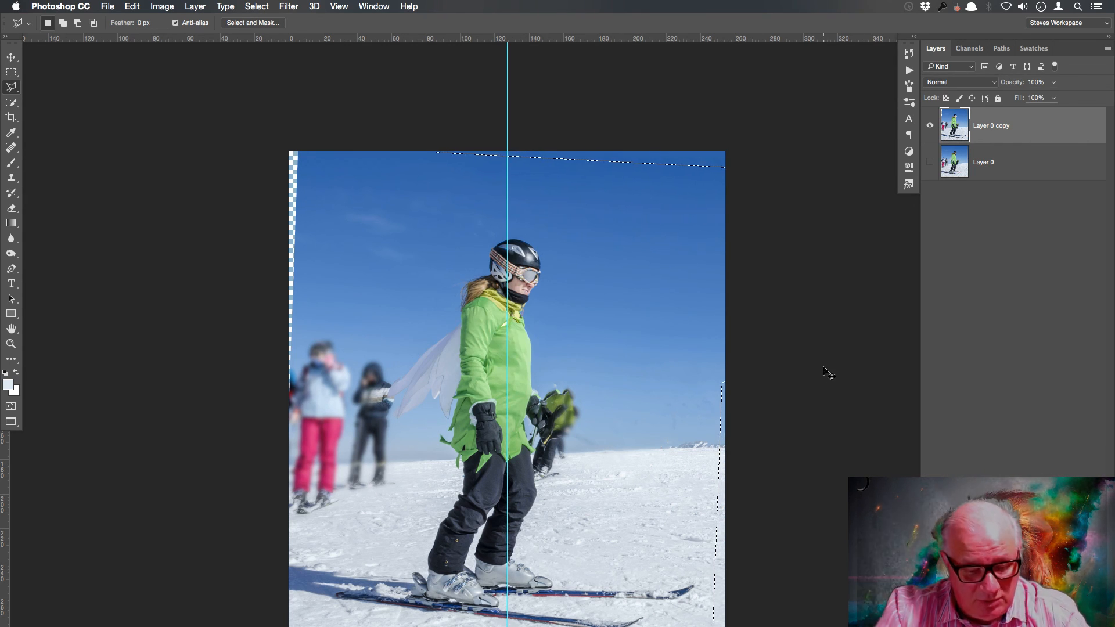
{"action": "key", "text": "super+d"}
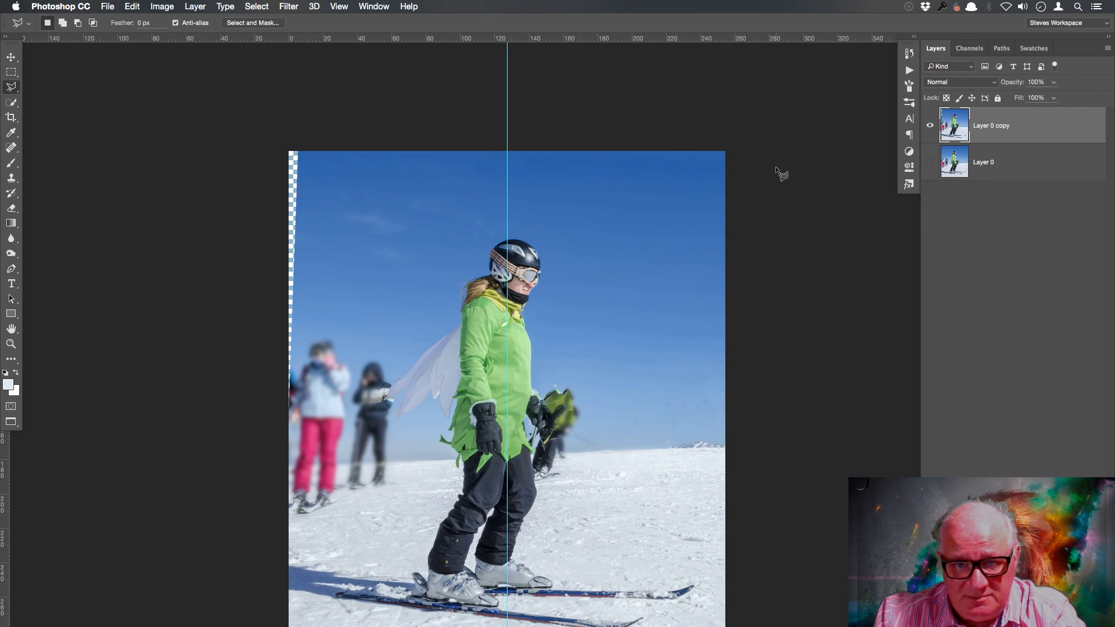
- Unlock the guides and move the vertical guide to about 120.6 mm, near the toe of the skier's front boot
{"action": "left_click_drag", "start_coordinate": [708, 476], "coordinate": [702, 364]}
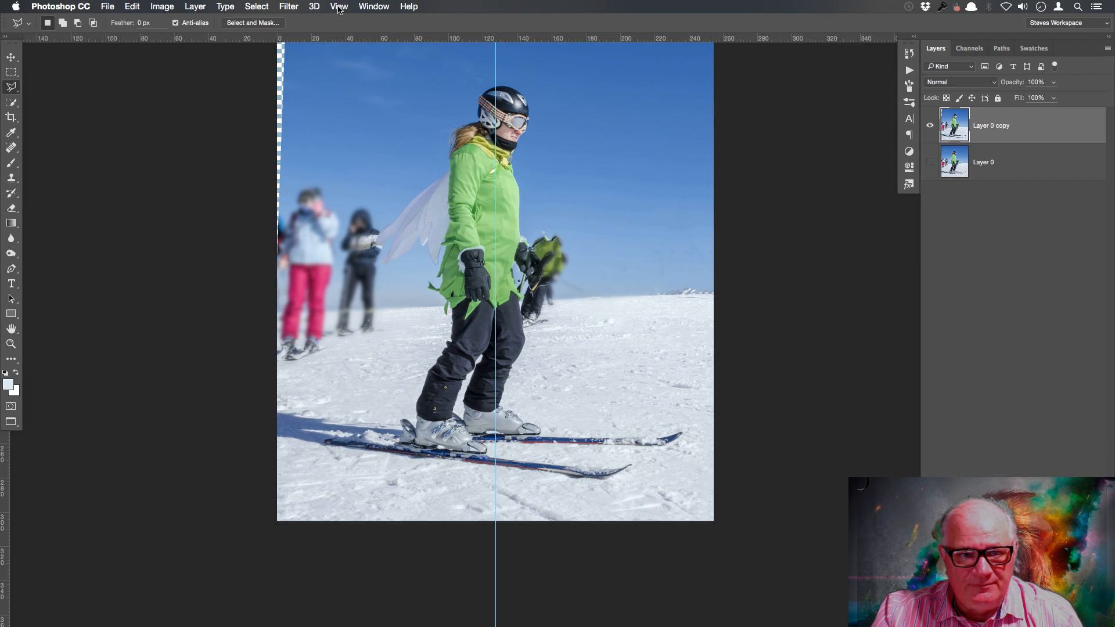
{"action": "left_click", "coordinate": [338, 7]}
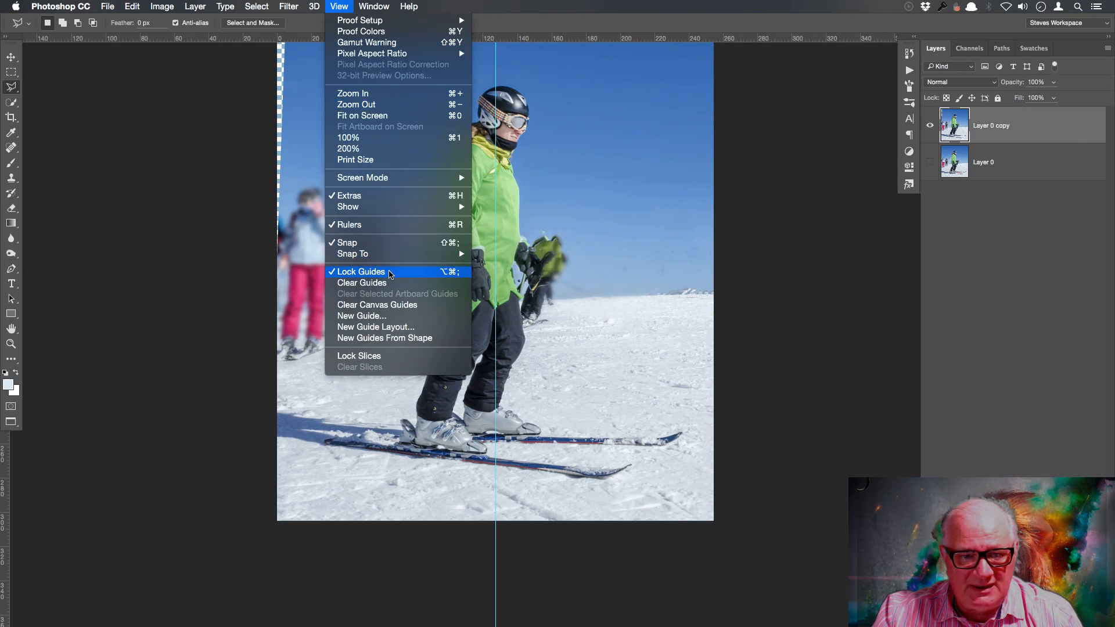
{"action": "left_click", "coordinate": [390, 273]}
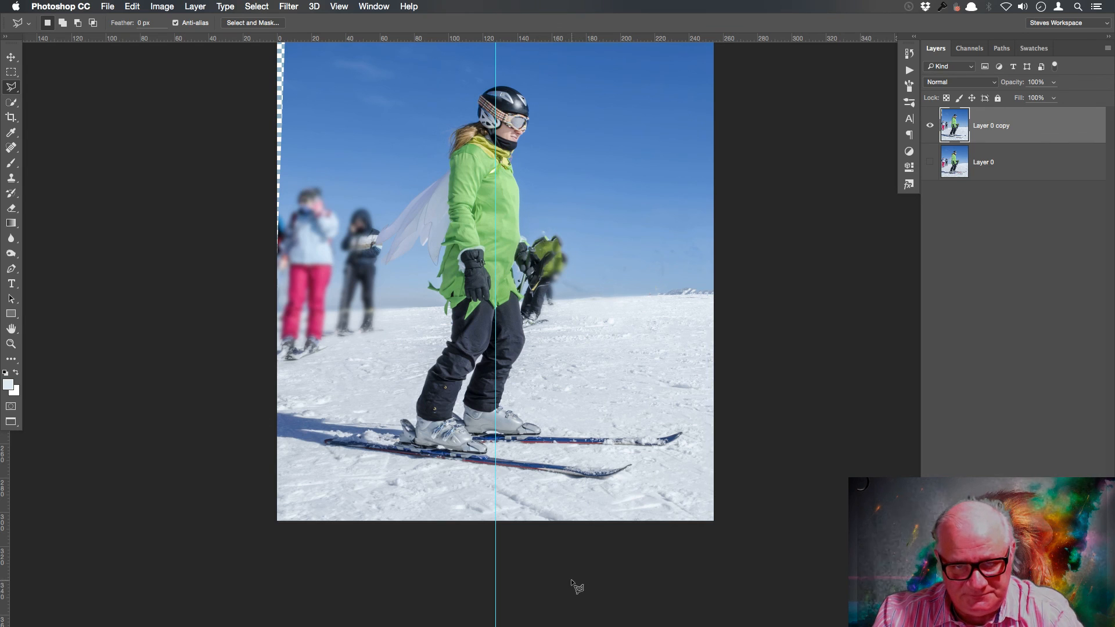
{"action": "scroll", "coordinate": [670, 406], "scroll_direction": "up", "scroll_amount": 3}
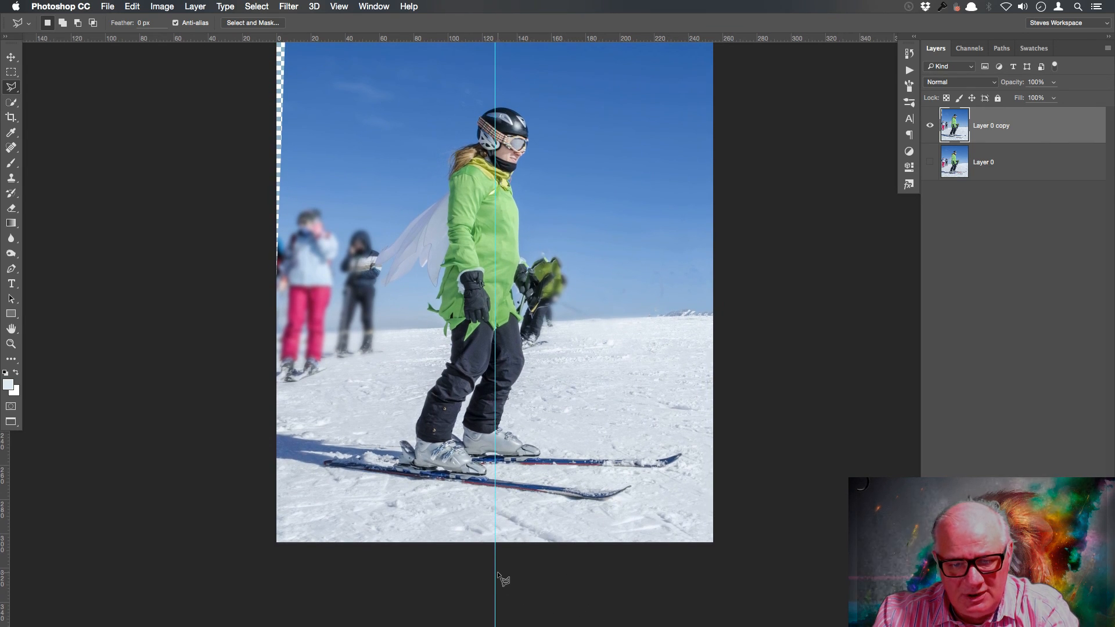
{"action": "key", "text": "v"}
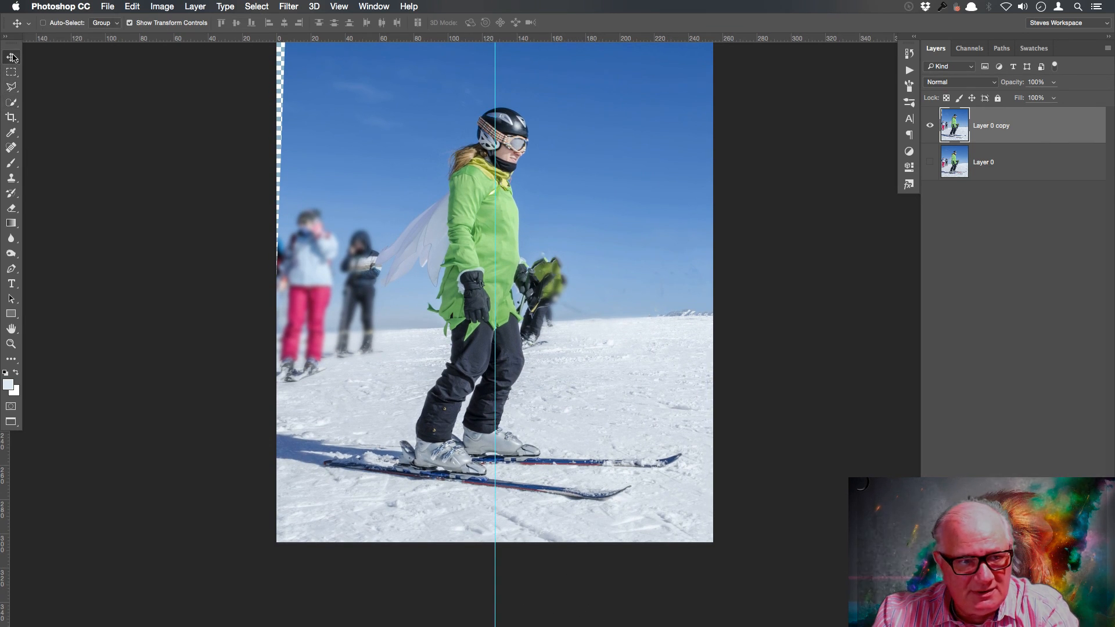
{"action": "left_click_drag", "start_coordinate": [495, 574], "coordinate": [483, 573]}
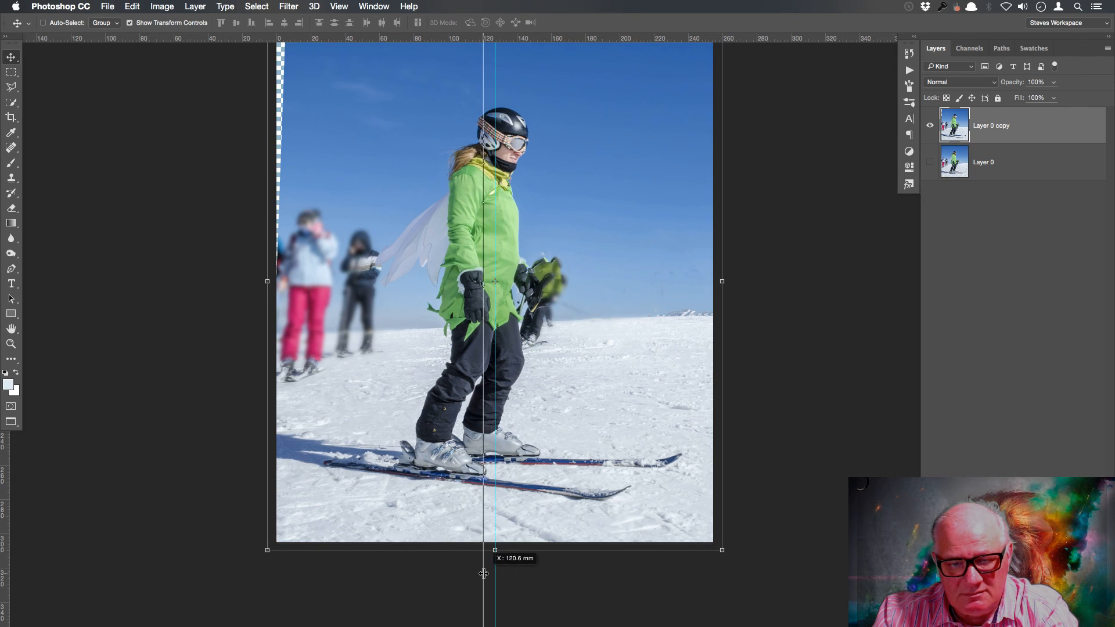
{"action": "left_click_drag", "start_coordinate": [484, 574], "coordinate": [483, 574]}
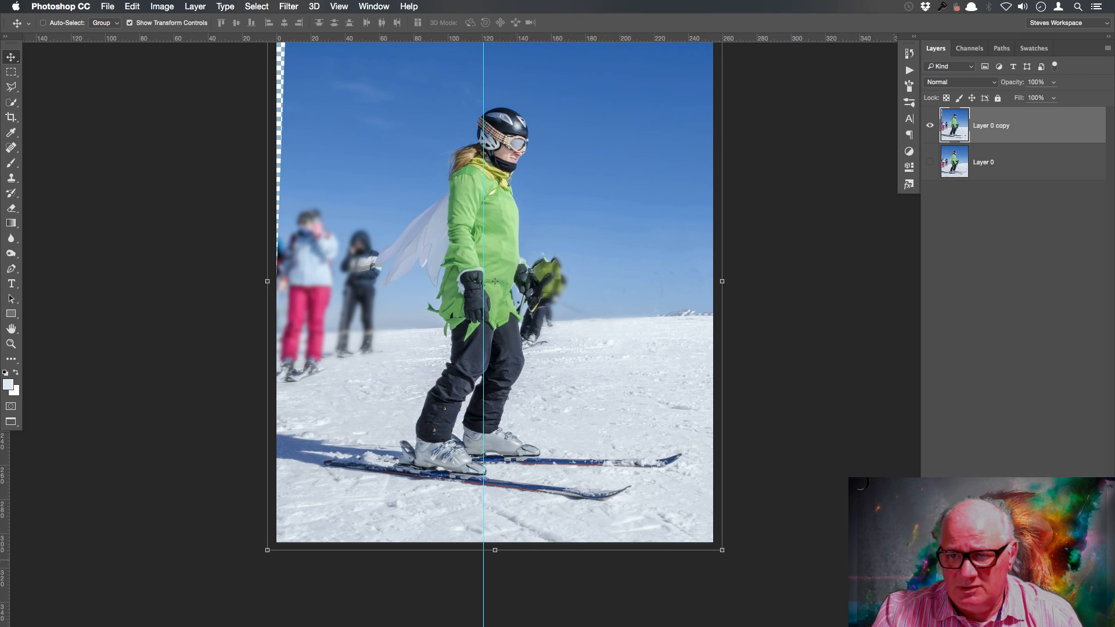
- Delete the existing Work Path
{"action": "left_click", "coordinate": [1068, 262]}
{"action": "left_click", "coordinate": [1059, 126]}
{"action": "left_click", "coordinate": [1054, 328]}
{"action": "left_click", "coordinate": [1035, 126]}
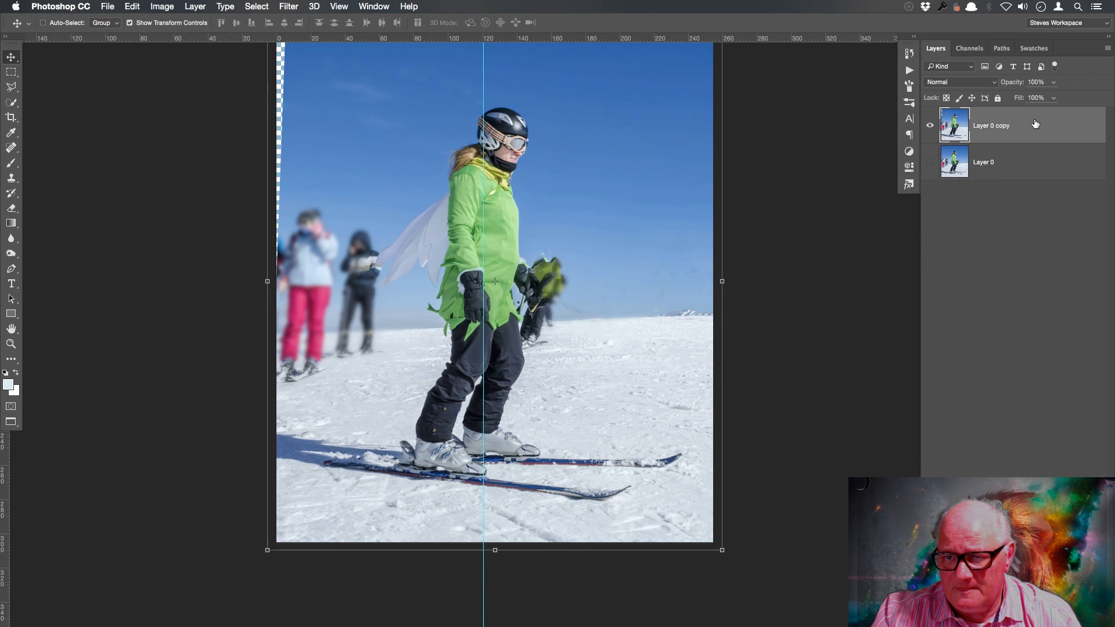
{"action": "left_click", "coordinate": [1000, 49]}
{"action": "left_click", "coordinate": [985, 71]}
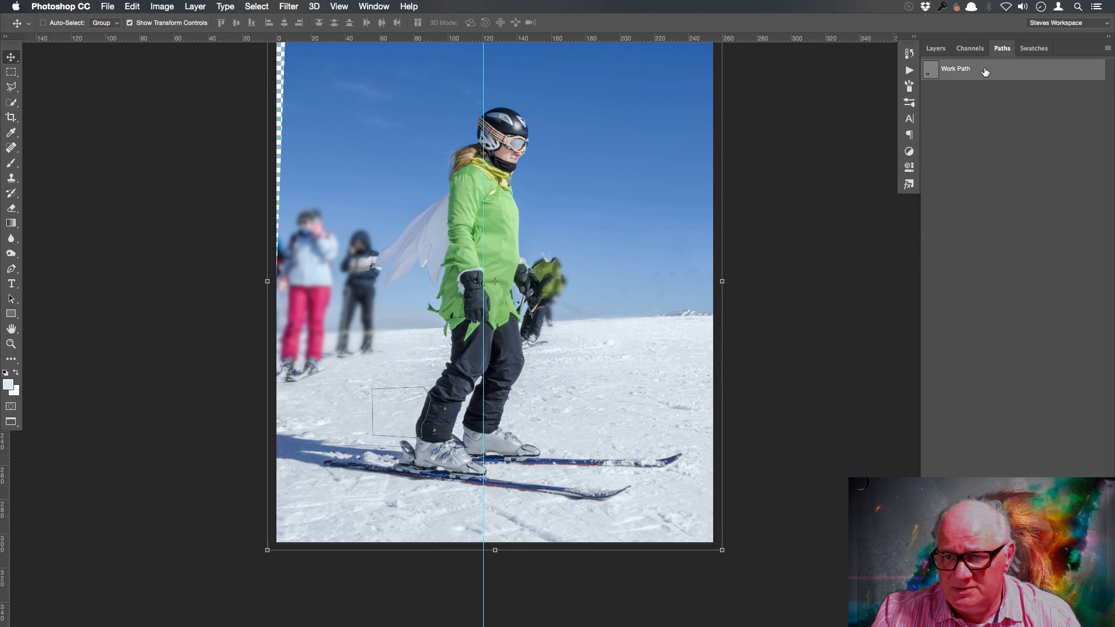
{"action": "key", "text": "Delete"}
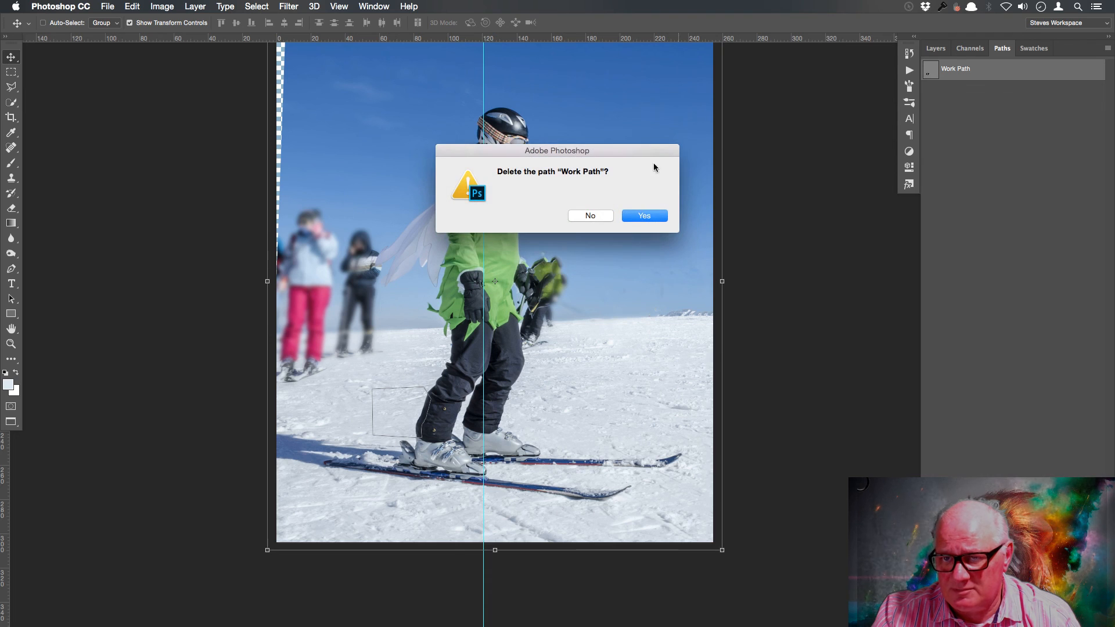
{"action": "left_click", "coordinate": [645, 216]}
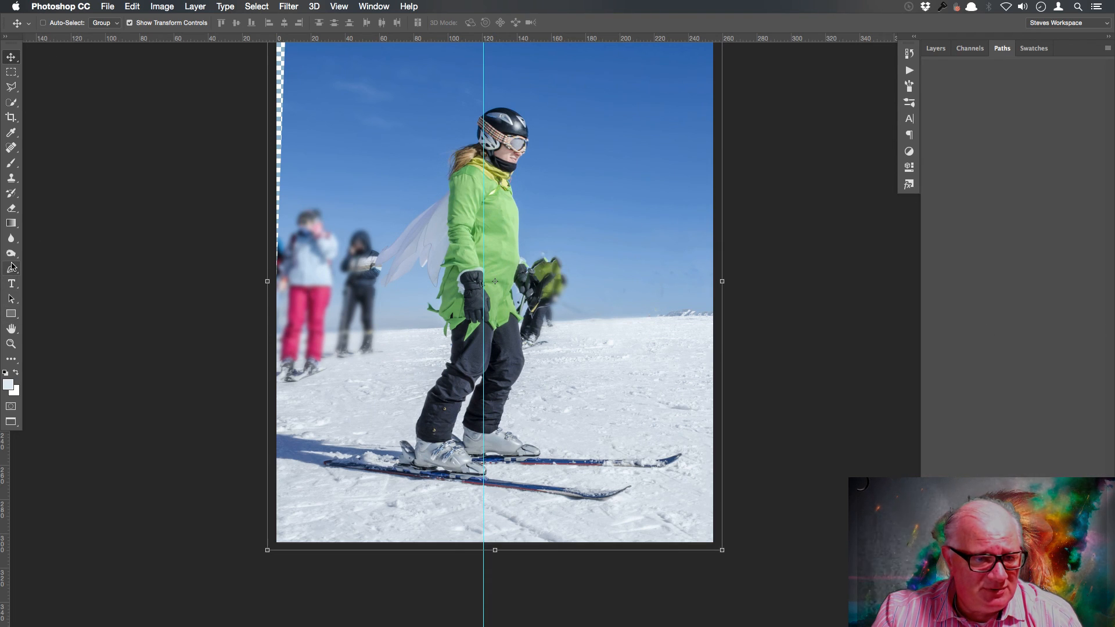
- Start a Pen tool path on the guide just below the image and run it straight up to the front ski's lower edge
{"action": "left_click", "coordinate": [11, 270]}
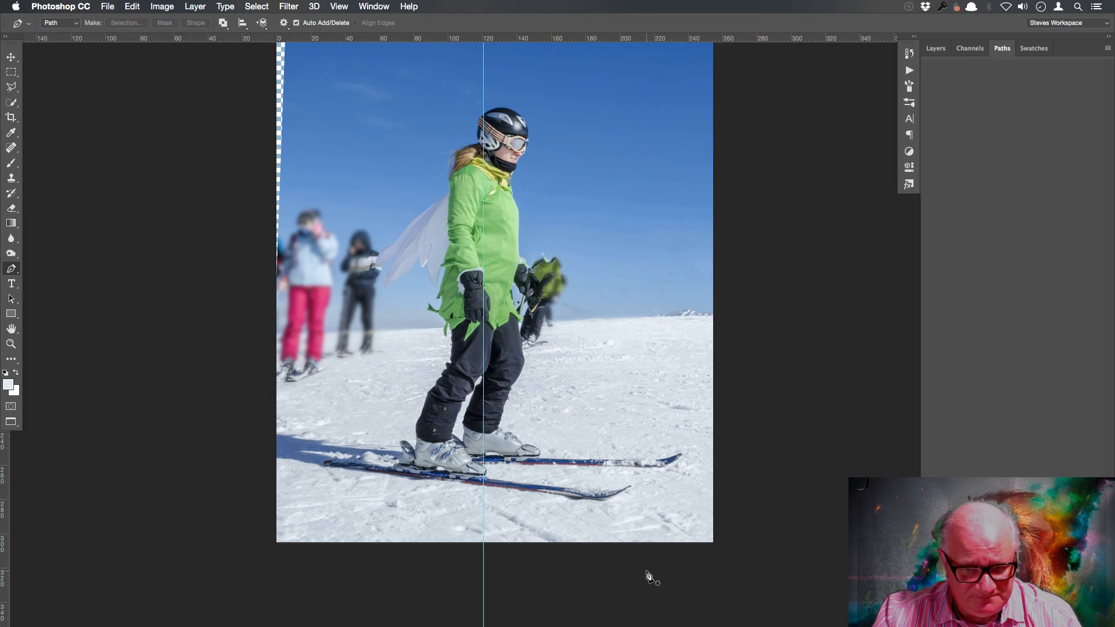
{"action": "key", "text": "super+plus"}
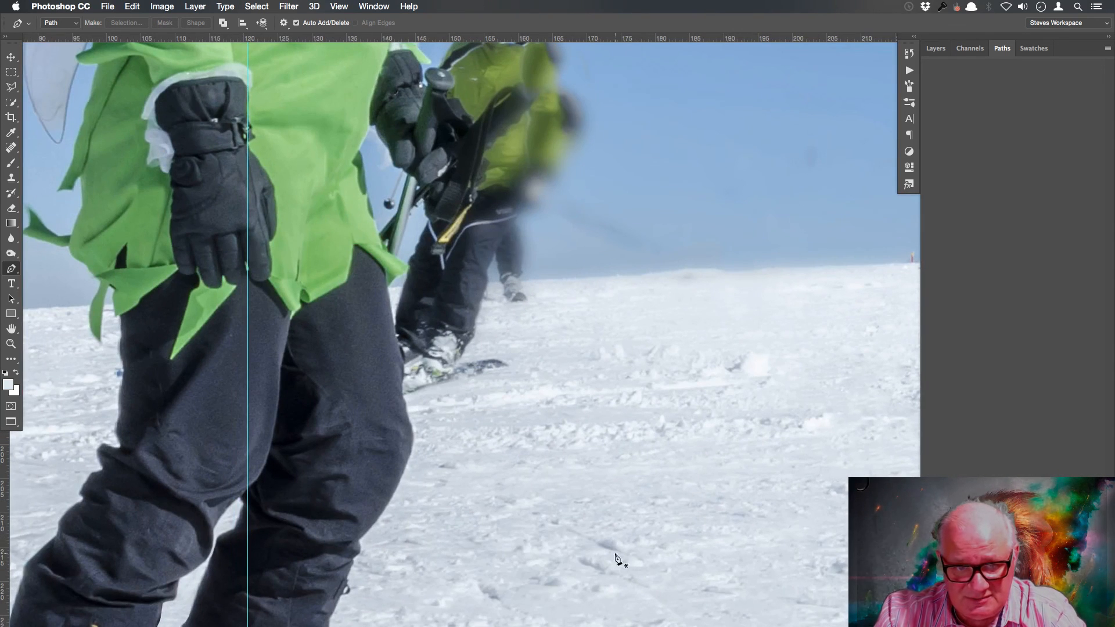
{"action": "left_click_drag", "start_coordinate": [325, 510], "coordinate": [531, 241]}
{"action": "left_click_drag", "start_coordinate": [513, 549], "coordinate": [562, 298]}
{"action": "left_click_drag", "start_coordinate": [526, 558], "coordinate": [547, 363]}
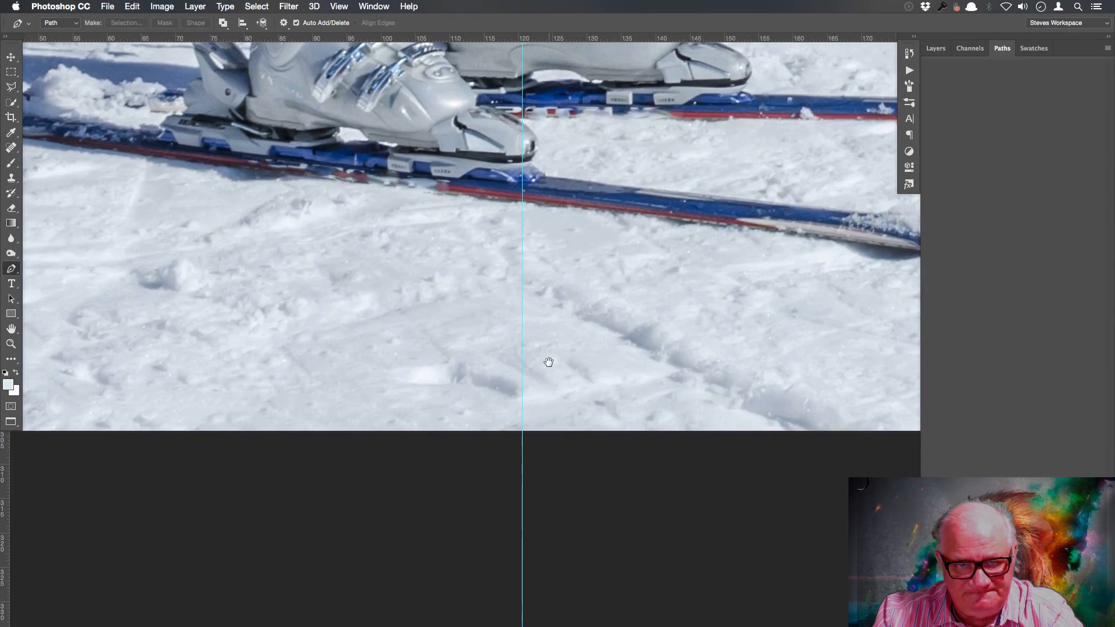
{"action": "left_click", "coordinate": [522, 462]}
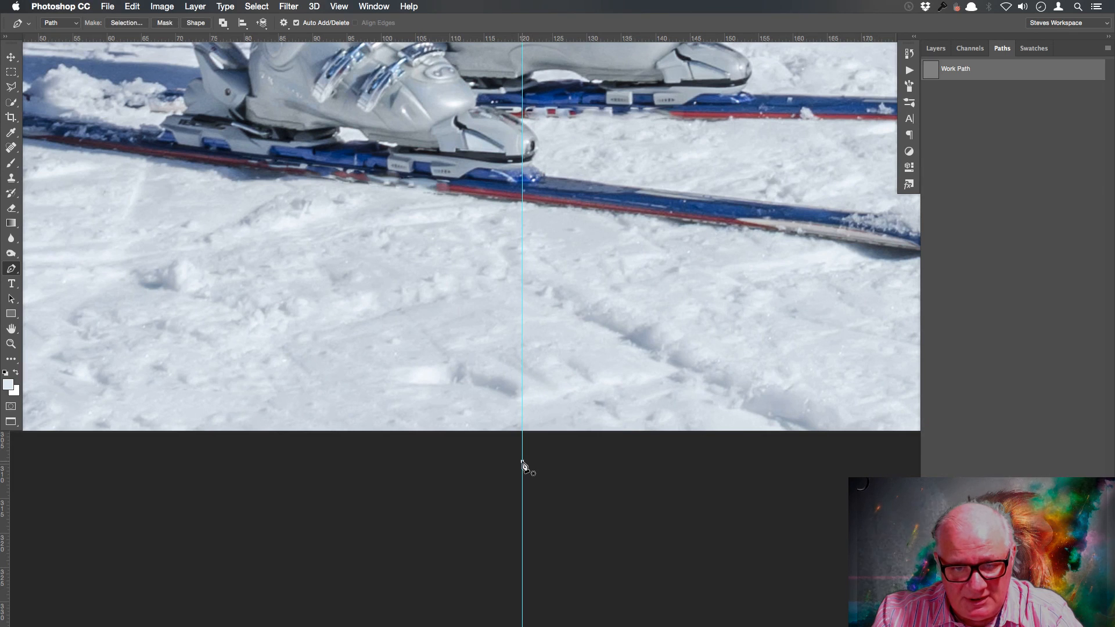
{"action": "left_click", "coordinate": [522, 201]}
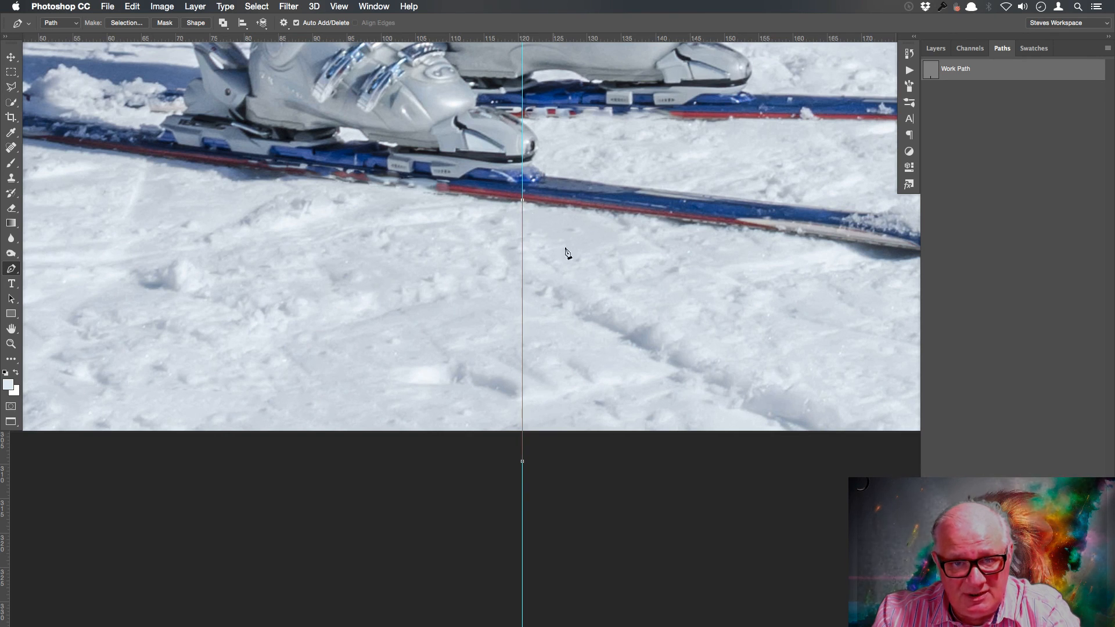
- Continue the path along the front ski's lower edge to its tail and around the tail tip onto the upper edge
{"action": "left_click_drag", "start_coordinate": [197, 231], "coordinate": [510, 339]}
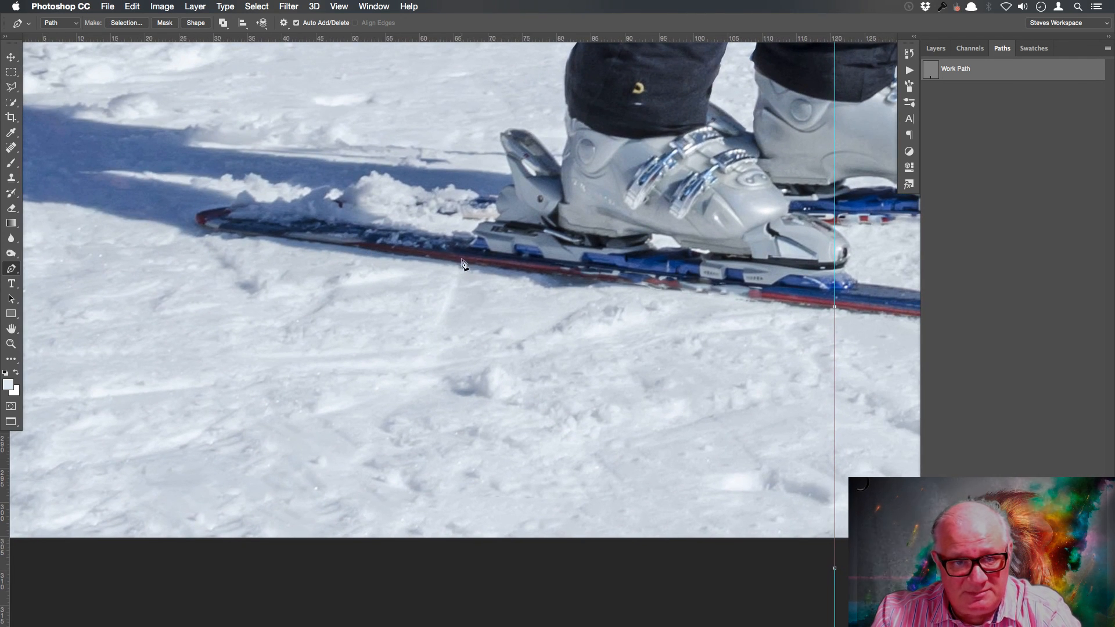
{"action": "left_click", "coordinate": [498, 270]}
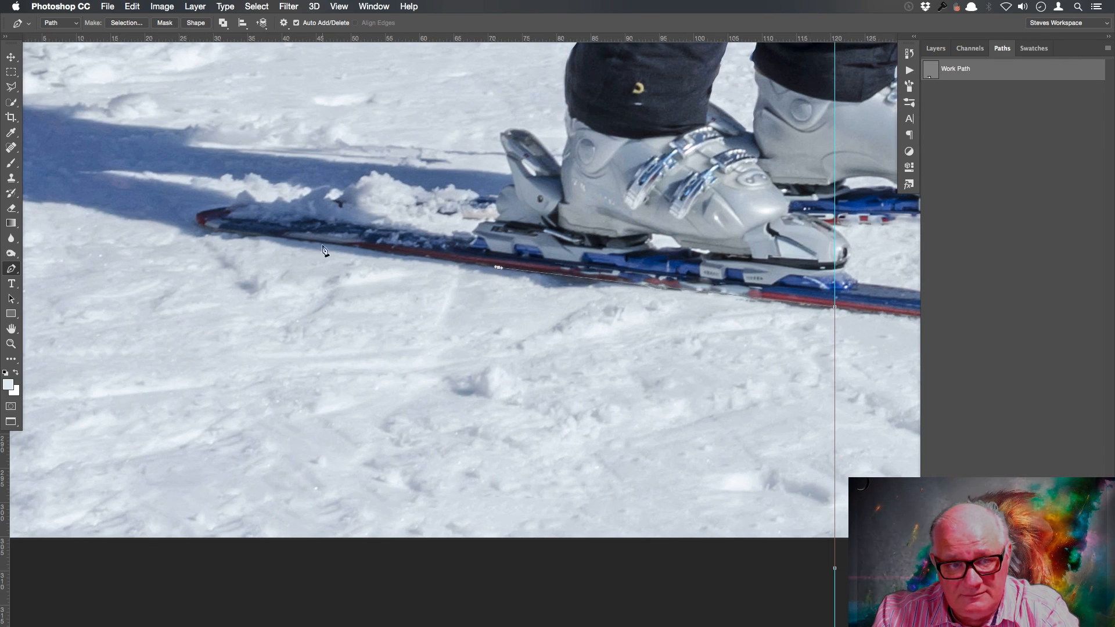
{"action": "left_click", "coordinate": [215, 230]}
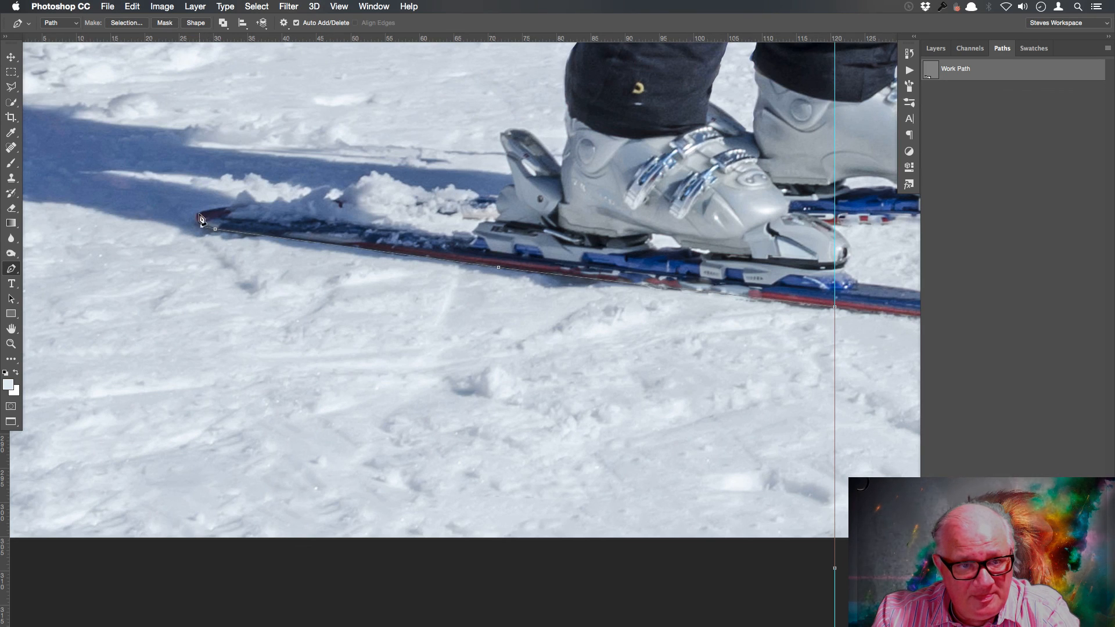
{"action": "left_click_drag", "start_coordinate": [199, 216], "coordinate": [204, 213]}
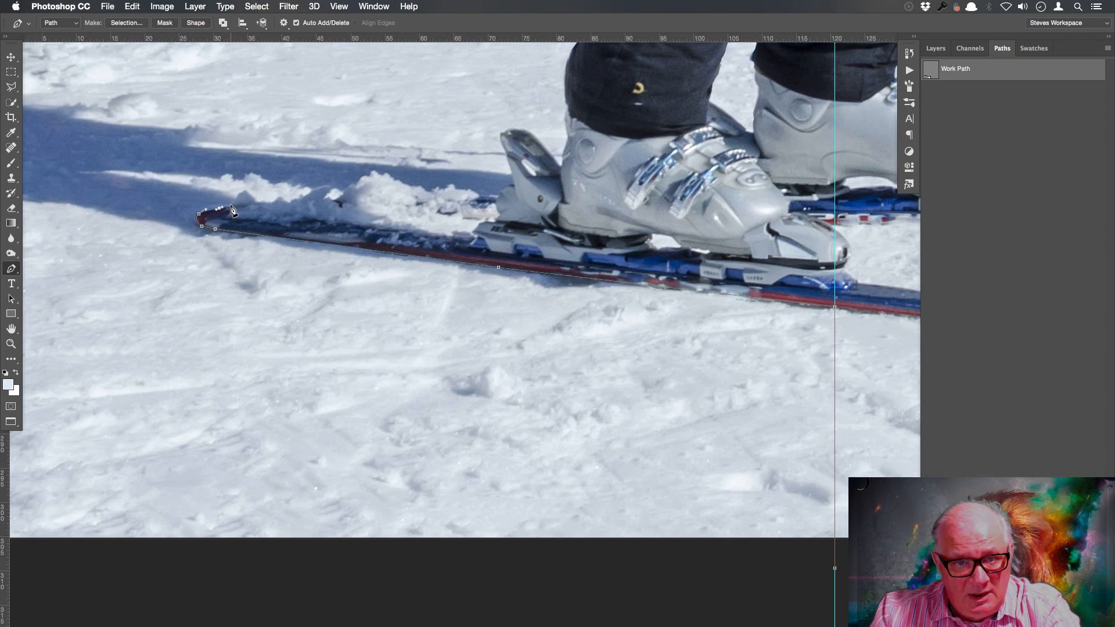
{"action": "left_click", "coordinate": [232, 206]}
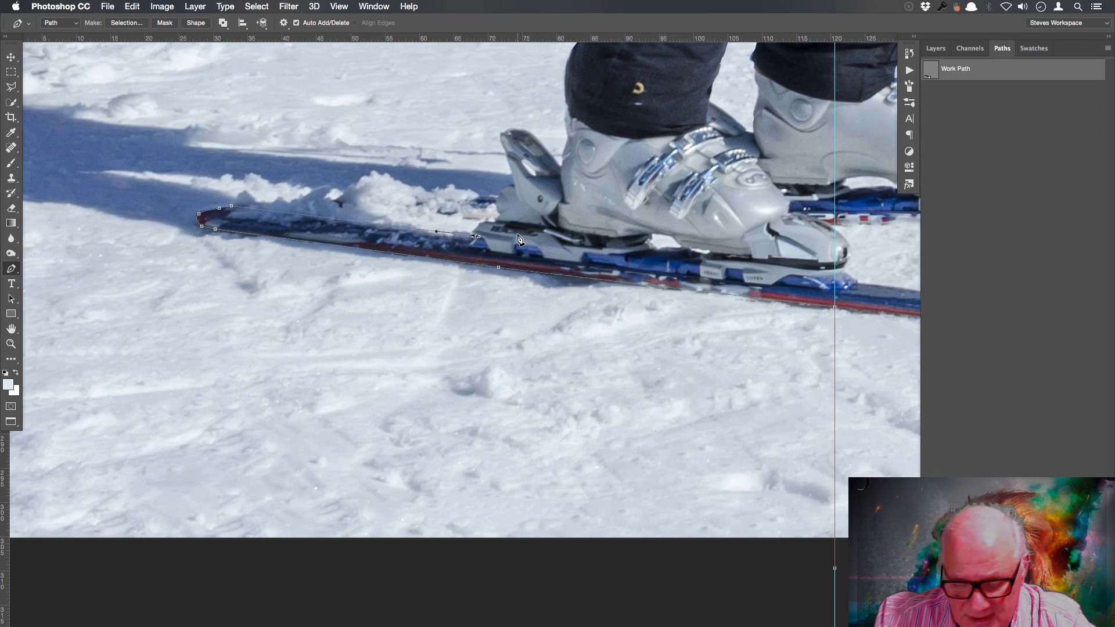
- Trace the path closely around the back of the front ski binding, up to the base of the raised heel lever
{"action": "key", "text": "super+plus"}
{"action": "key", "text": "super+plus"}
{"action": "left_click_drag", "start_coordinate": [453, 180], "coordinate": [489, 383]}
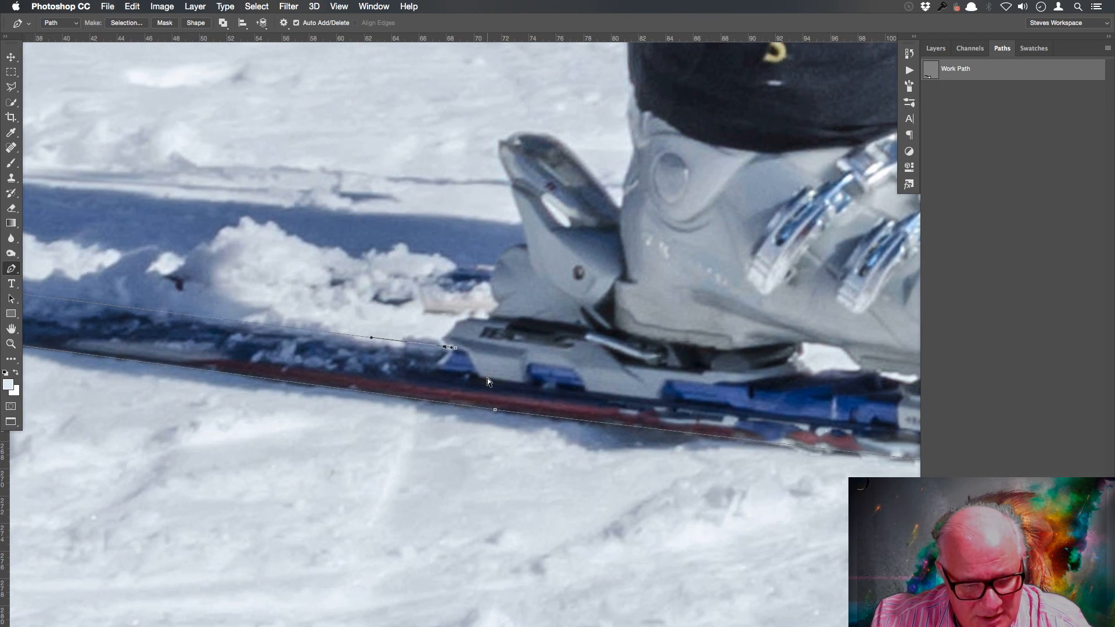
{"action": "key", "text": "super+plus"}
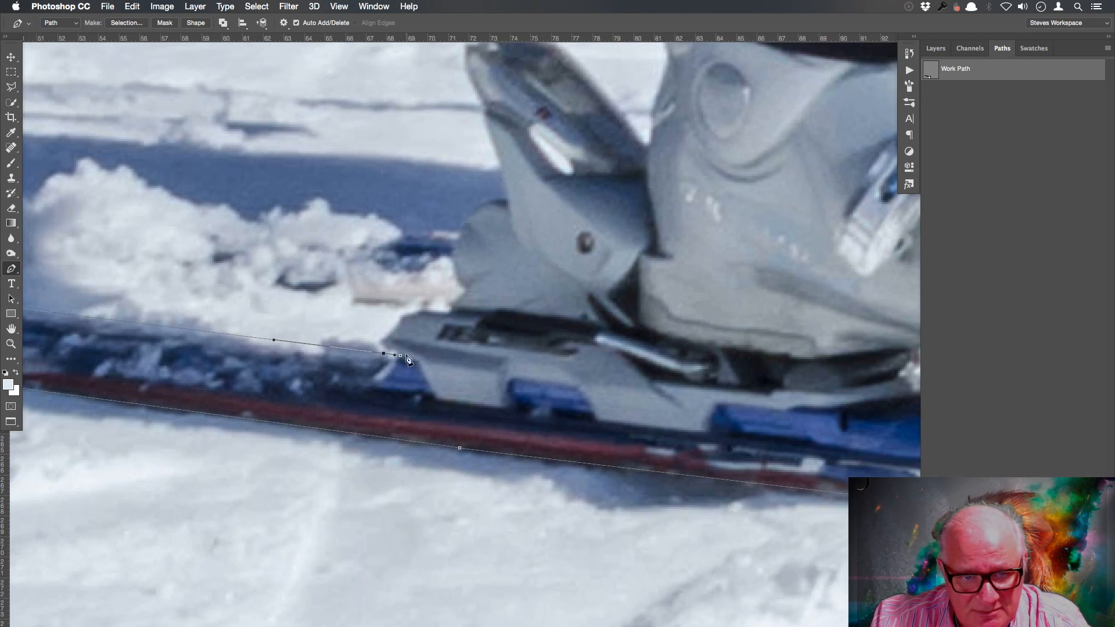
{"action": "left_click", "coordinate": [381, 343]}
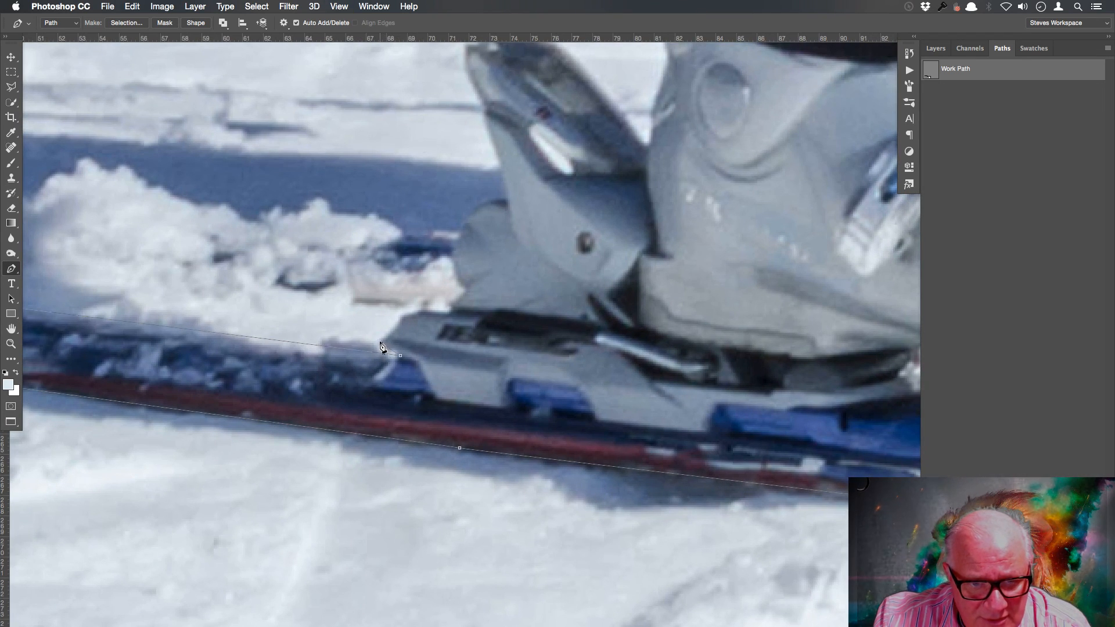
{"action": "left_click_drag", "start_coordinate": [391, 331], "coordinate": [464, 289]}
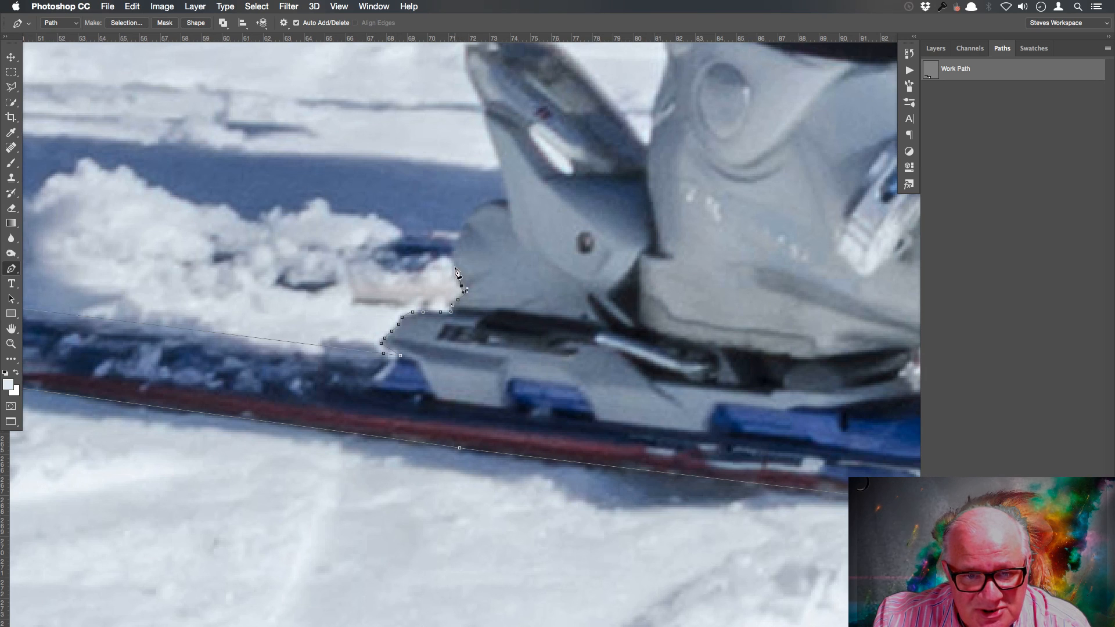
{"action": "left_click", "coordinate": [455, 266]}
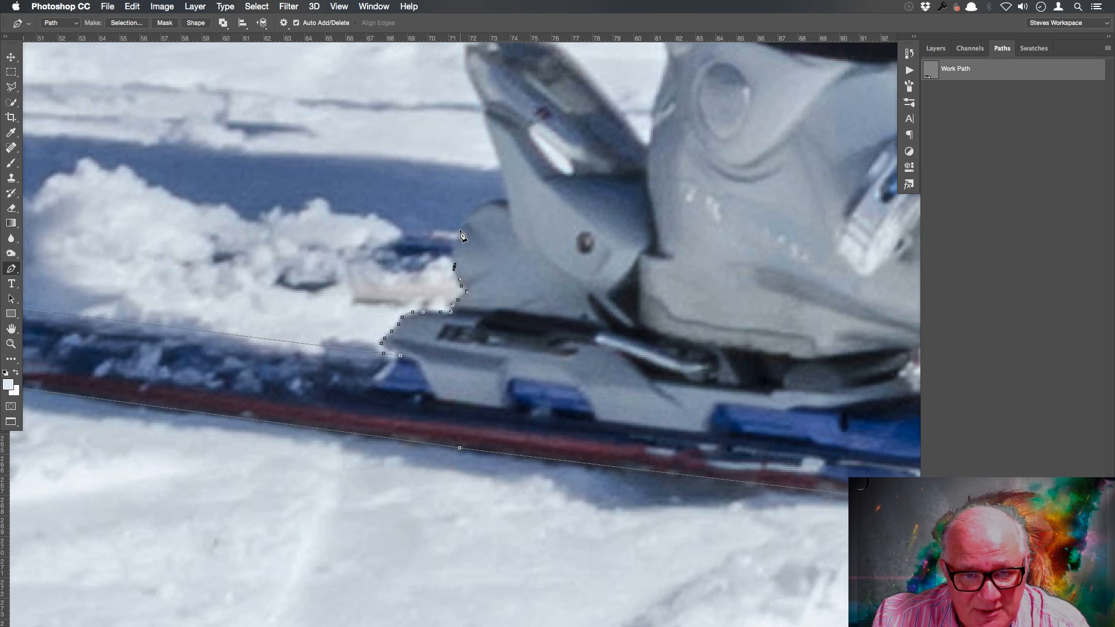
{"action": "left_click_drag", "start_coordinate": [463, 229], "coordinate": [509, 200]}
- Outline the binding's raised heel lever, going up its rear edge, over the tip and down toward the boot
{"action": "scroll", "coordinate": [518, 292], "scroll_direction": "up", "scroll_amount": 6}
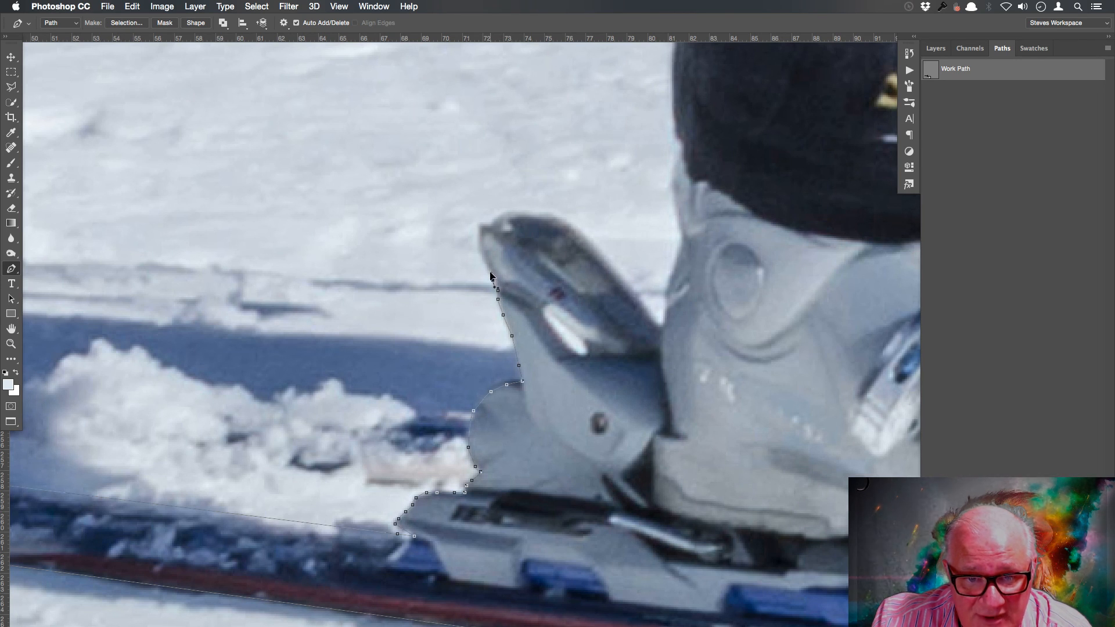
{"action": "left_click", "coordinate": [479, 224]}
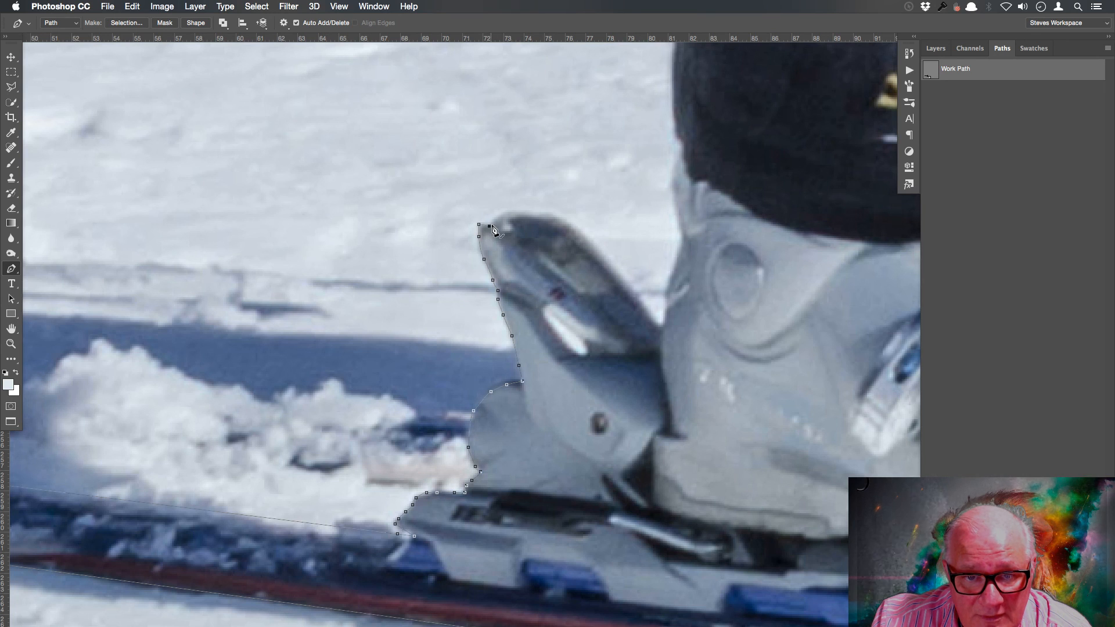
{"action": "left_click_drag", "start_coordinate": [494, 220], "coordinate": [665, 310]}
{"action": "left_click", "coordinate": [639, 302]}
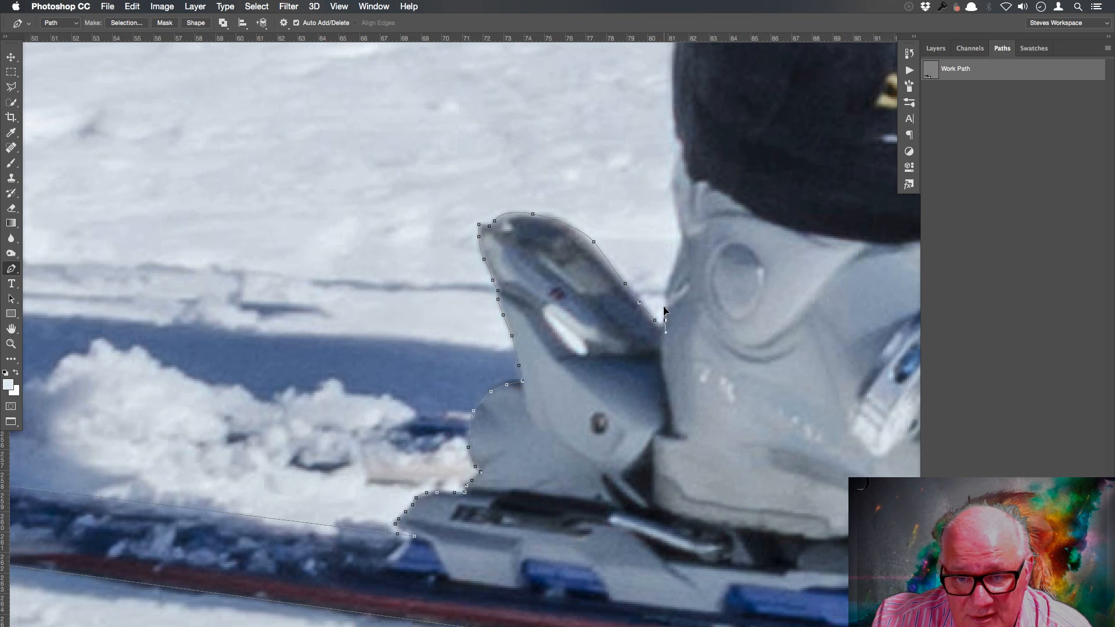
- Continue the path up the back edge of the front boot to just below the trouser cuff
{"action": "left_click", "coordinate": [666, 296]}
{"action": "left_click", "coordinate": [672, 274]}
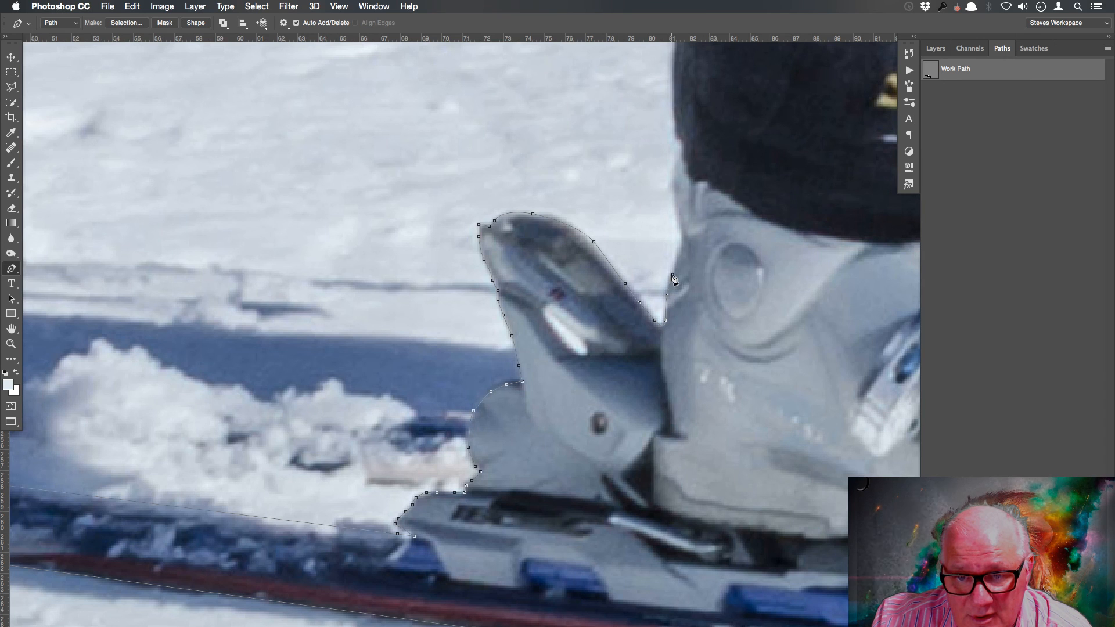
{"action": "left_click", "coordinate": [679, 257]}
{"action": "left_click", "coordinate": [685, 242]}
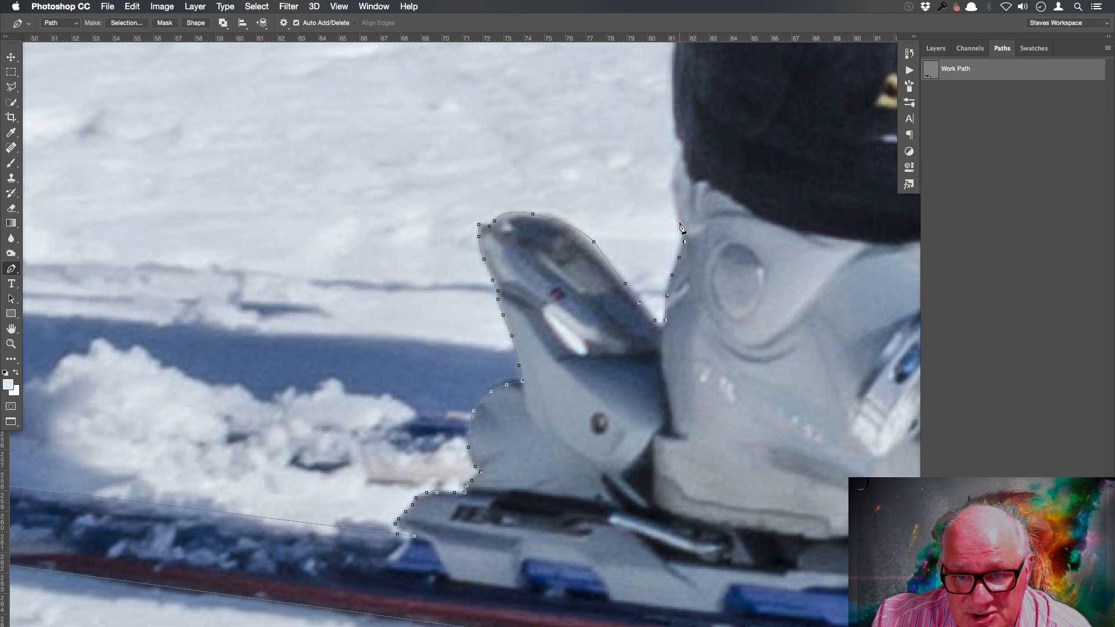
{"action": "left_click", "coordinate": [679, 221]}
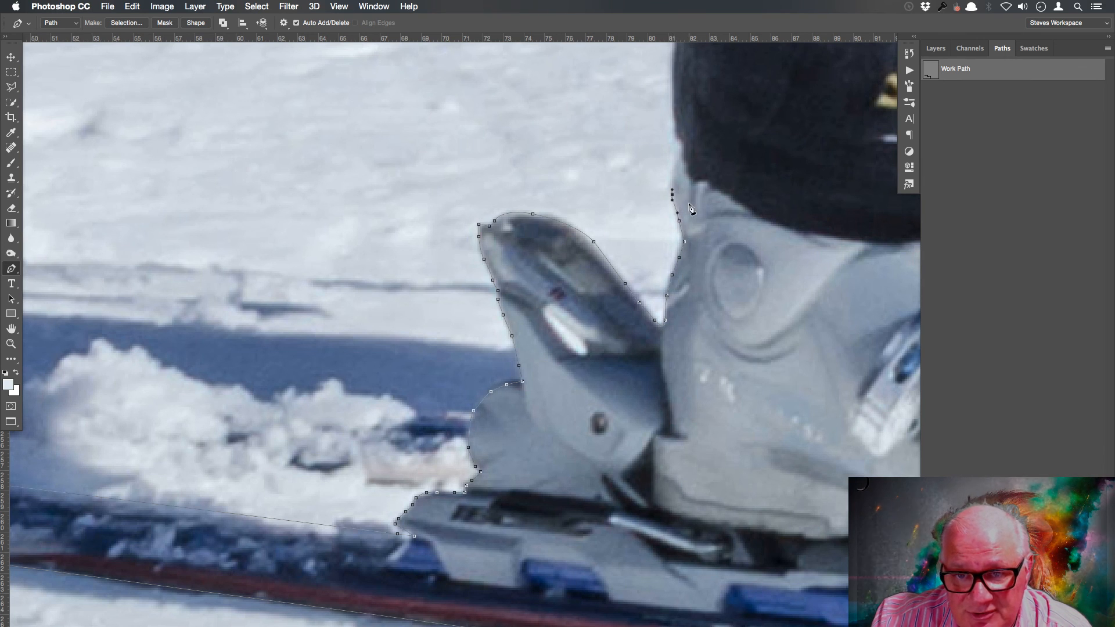
- Extend the path past the top of the boot and up the rear edge of the black trouser leg's lower bulge
{"action": "left_click_drag", "start_coordinate": [655, 104], "coordinate": [642, 395]}
{"action": "left_click", "coordinate": [657, 480]}
{"action": "left_click", "coordinate": [660, 469]}
{"action": "left_click", "coordinate": [662, 446]}
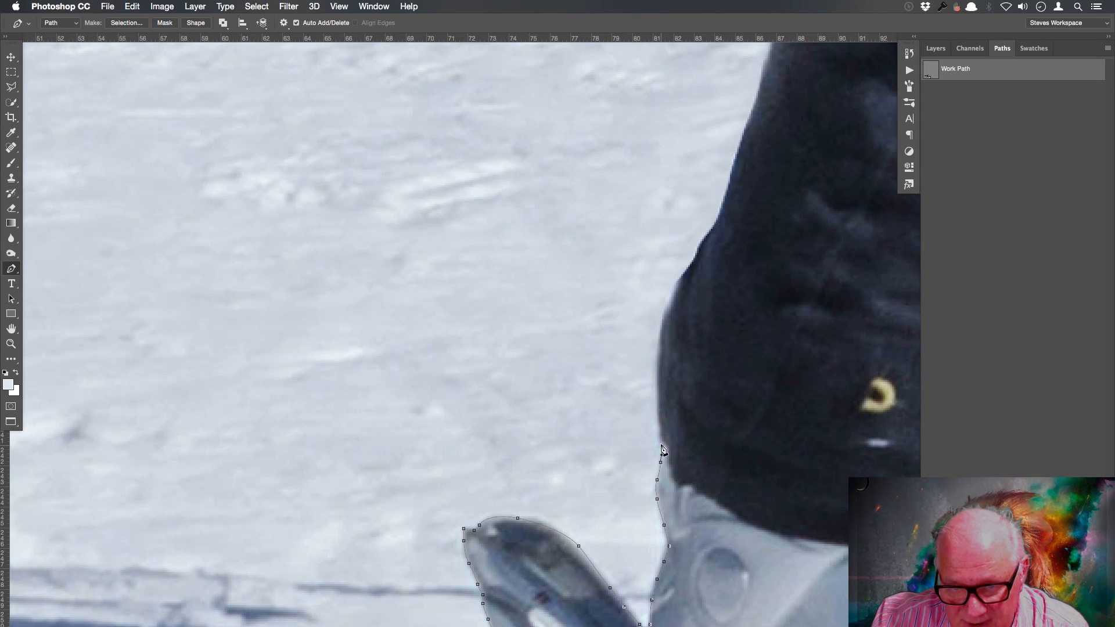
{"action": "left_click", "coordinate": [658, 428]}
{"action": "left_click", "coordinate": [658, 360]}
{"action": "left_click", "coordinate": [663, 322]}
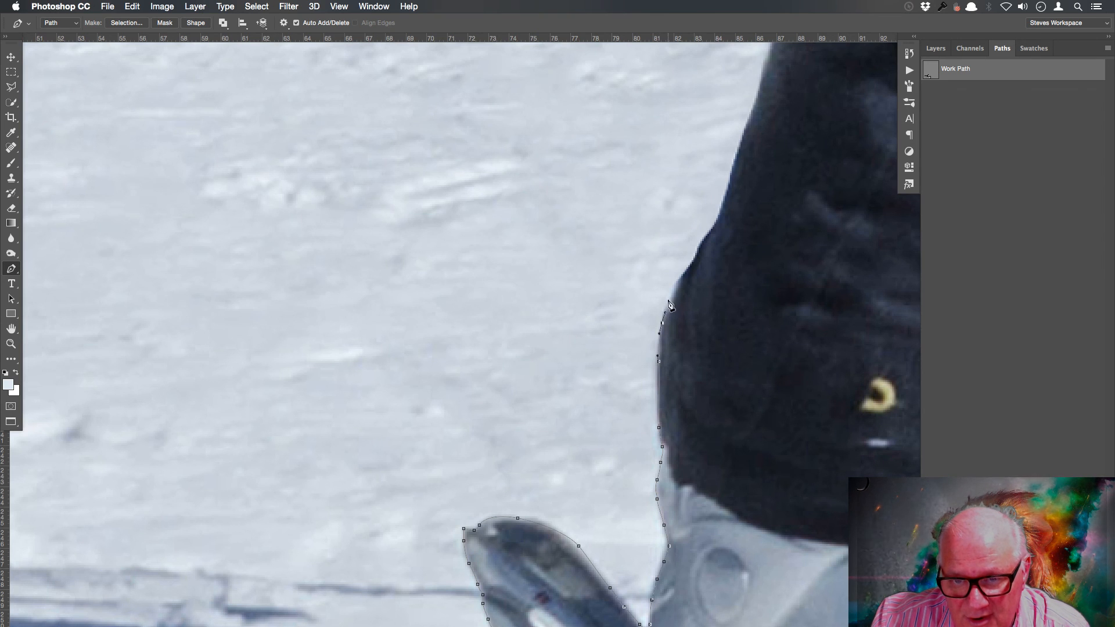
- Extend the pen path up the outer edge of the dark trouser leg, from above the boot towards the knee
{"action": "left_click", "coordinate": [671, 295]}
{"action": "left_click", "coordinate": [682, 273]}
{"action": "left_click_drag", "start_coordinate": [690, 270], "coordinate": [509, 451]}
{"action": "left_click", "coordinate": [517, 433]}
{"action": "left_click_drag", "start_coordinate": [528, 413], "coordinate": [545, 366]}
{"action": "left_click", "coordinate": [568, 299]}
{"action": "left_click_drag", "start_coordinate": [597, 274], "coordinate": [526, 379]}
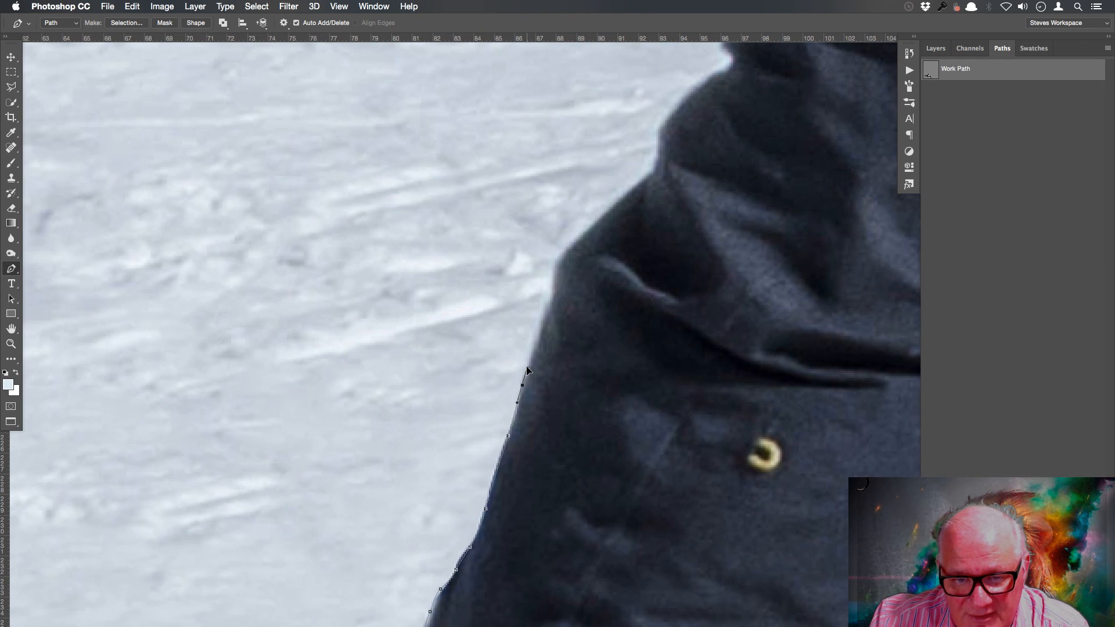
- Continue the path around the bulge at the trouser knee and up the slope into the notch below the next fold
{"action": "left_click", "coordinate": [539, 333]}
{"action": "left_click_drag", "start_coordinate": [547, 312], "coordinate": [561, 255]}
{"action": "left_click", "coordinate": [557, 258]}
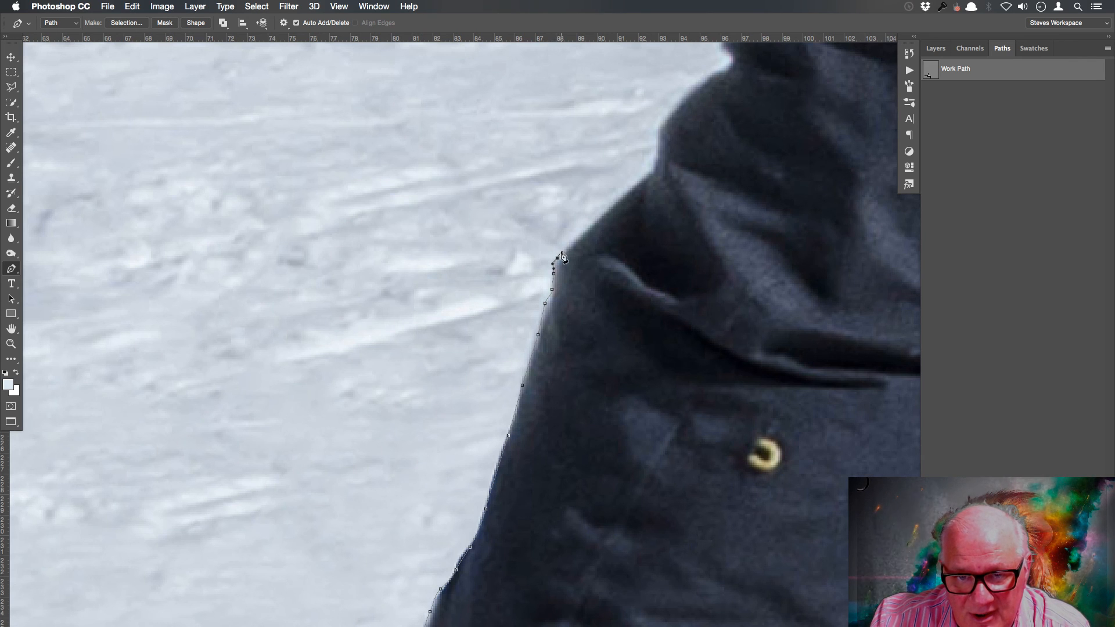
{"action": "left_click_drag", "start_coordinate": [616, 212], "coordinate": [548, 341]}
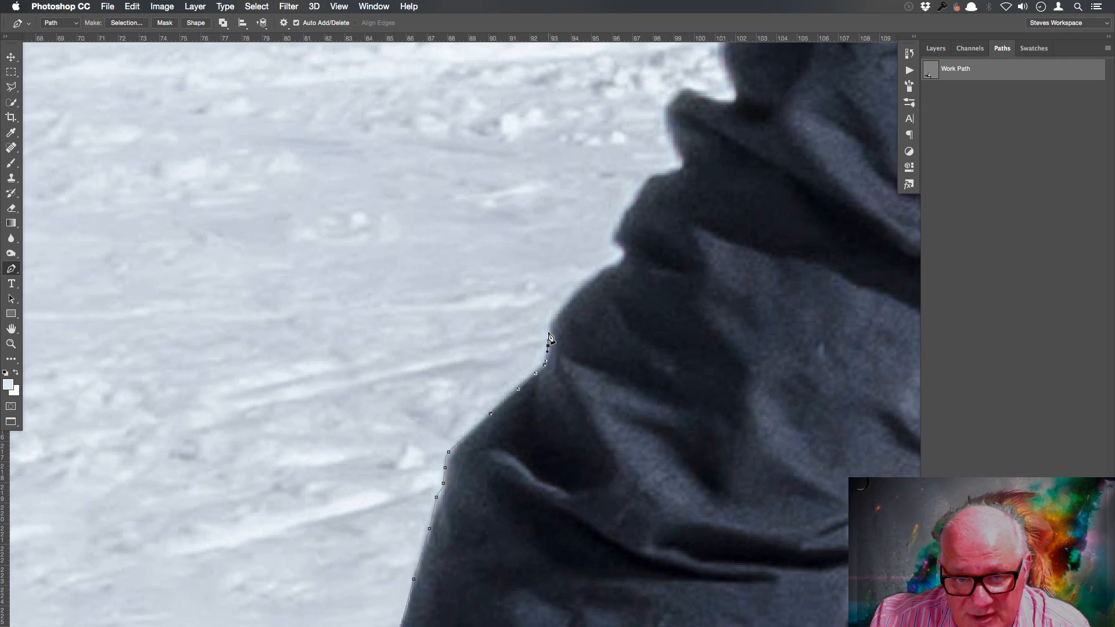
{"action": "key", "text": "space"}
{"action": "left_click_drag", "start_coordinate": [571, 294], "coordinate": [511, 406]}
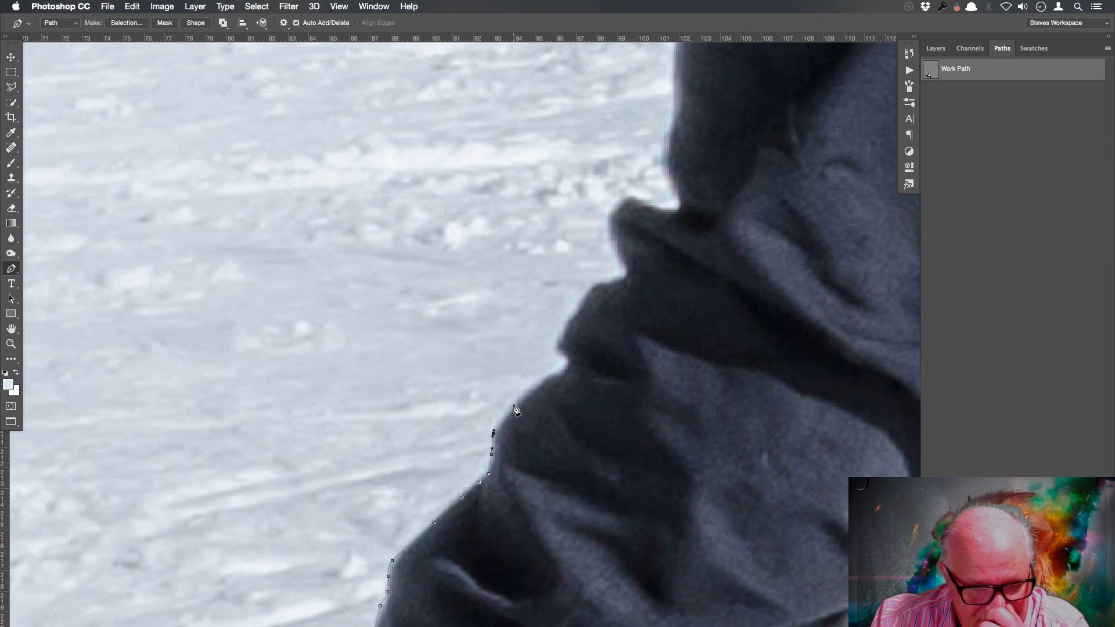
- Trace the rounded trouser folds above the knee, following the notch between them with closely spaced anchor points
{"action": "left_click", "coordinate": [499, 420]}
{"action": "left_click", "coordinate": [509, 409]}
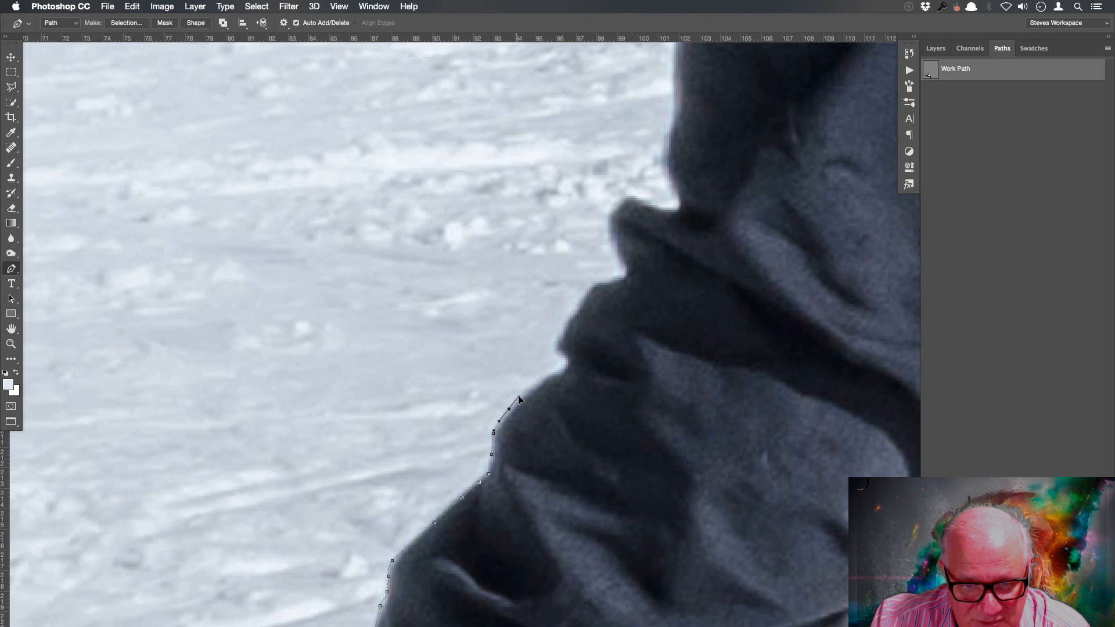
{"action": "left_click_drag", "start_coordinate": [533, 386], "coordinate": [567, 367]}
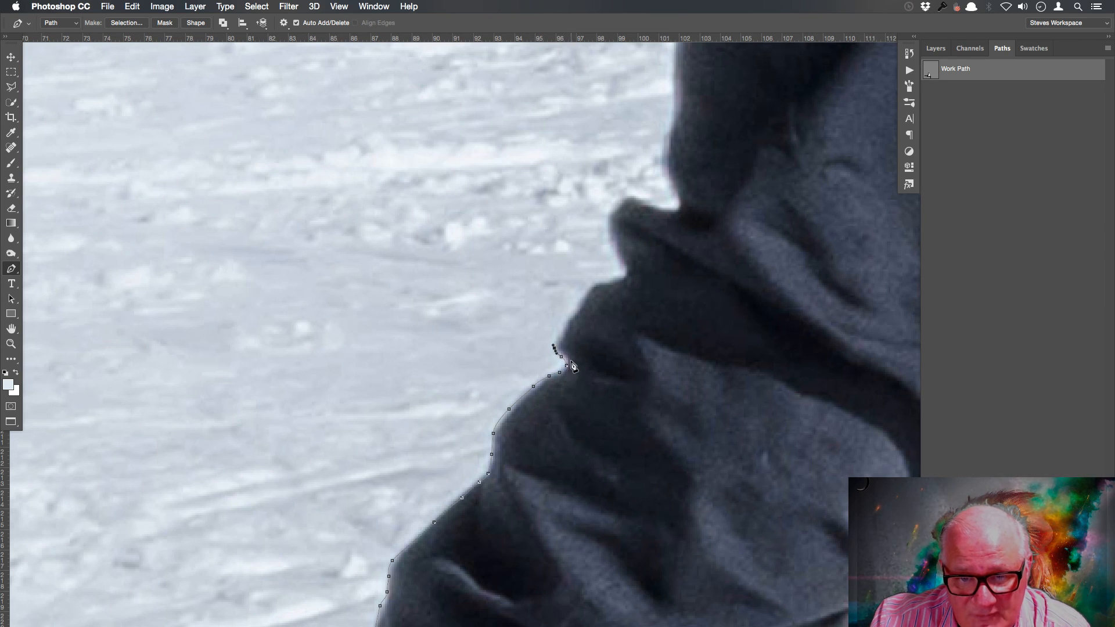
{"action": "left_click_drag", "start_coordinate": [575, 344], "coordinate": [559, 415]}
{"action": "left_click", "coordinate": [539, 441]}
{"action": "left_click", "coordinate": [557, 414]}
{"action": "left_click", "coordinate": [573, 411]}
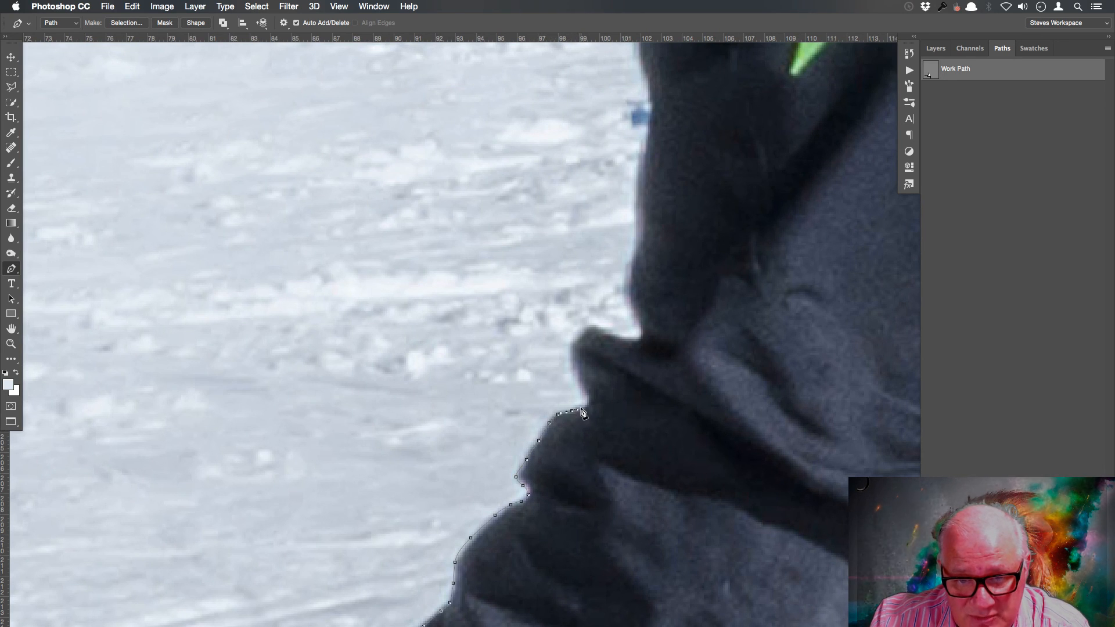
- Carry the path around the protruding upper trouser fold and up the straight dark edge to the green cloth
{"action": "left_click", "coordinate": [582, 409]}
{"action": "left_click", "coordinate": [588, 398]}
{"action": "left_click_drag", "start_coordinate": [577, 378], "coordinate": [573, 368]}
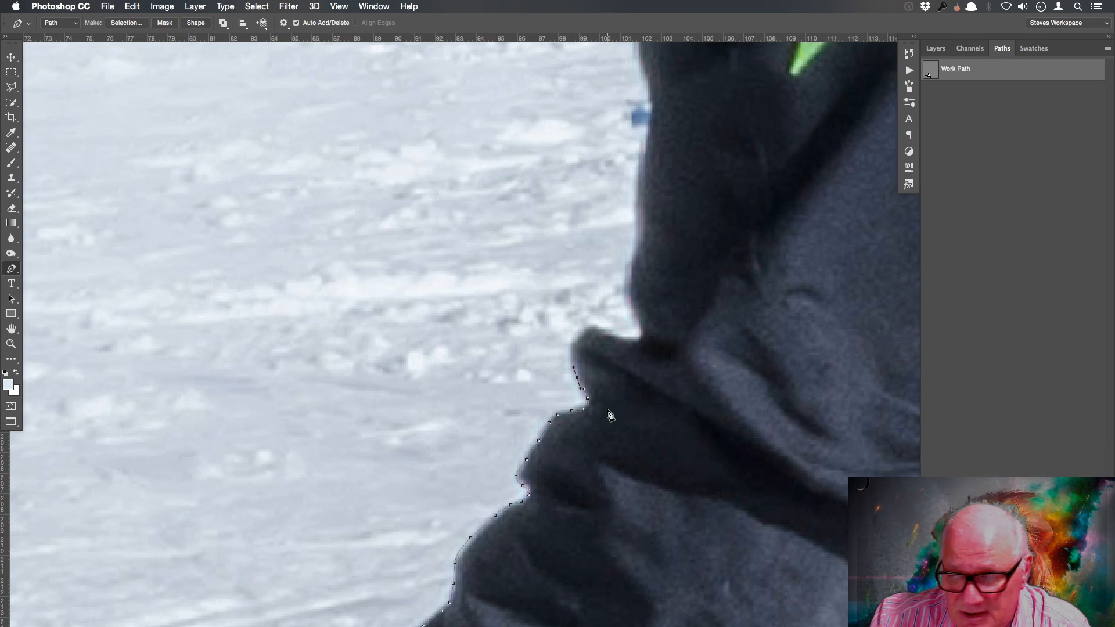
{"action": "left_click_drag", "start_coordinate": [571, 353], "coordinate": [640, 454]}
{"action": "key", "text": "space"}
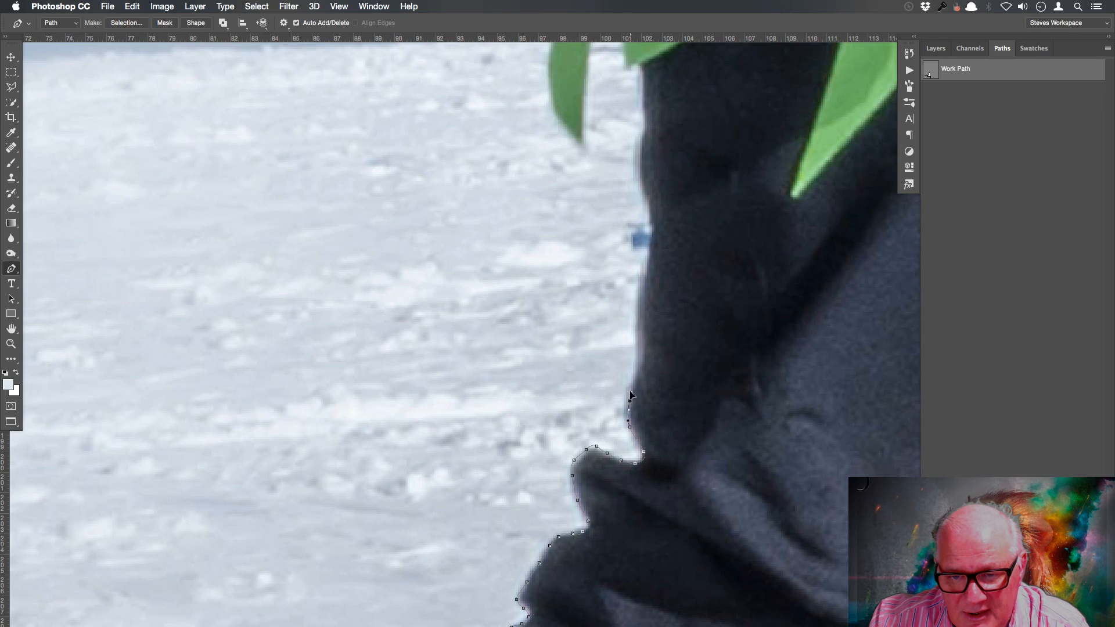
{"action": "left_click", "coordinate": [636, 368]}
{"action": "left_click_drag", "start_coordinate": [637, 335], "coordinate": [604, 213]}
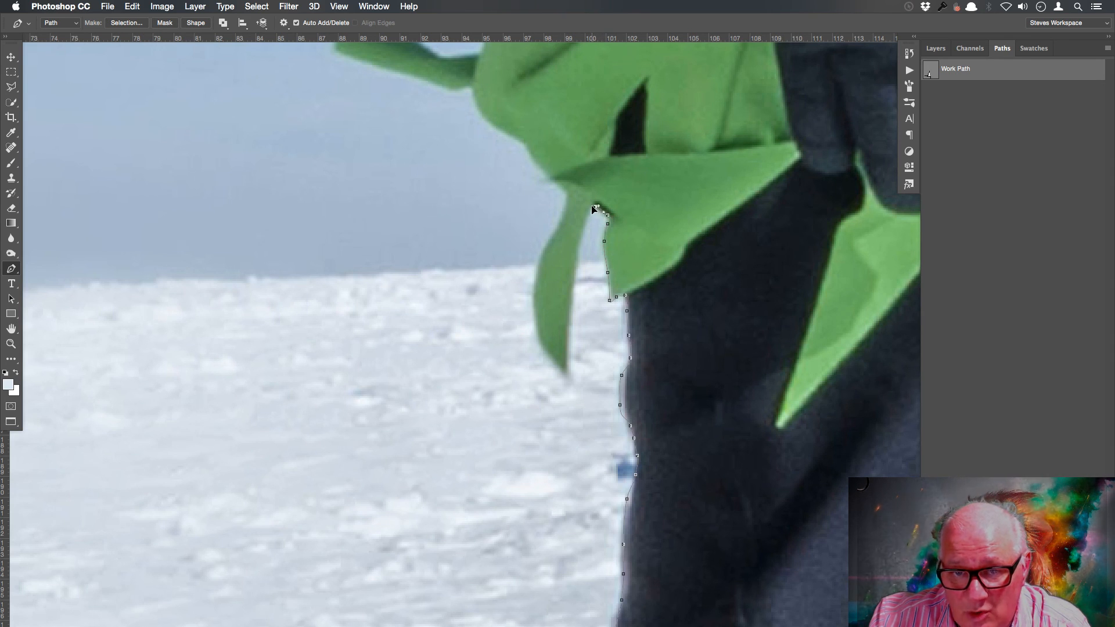
- Trace around the hanging green strip and the tunic's lower edge, undoing the last anchor points placed near the side tail
{"action": "left_click_drag", "start_coordinate": [574, 281], "coordinate": [542, 406]}
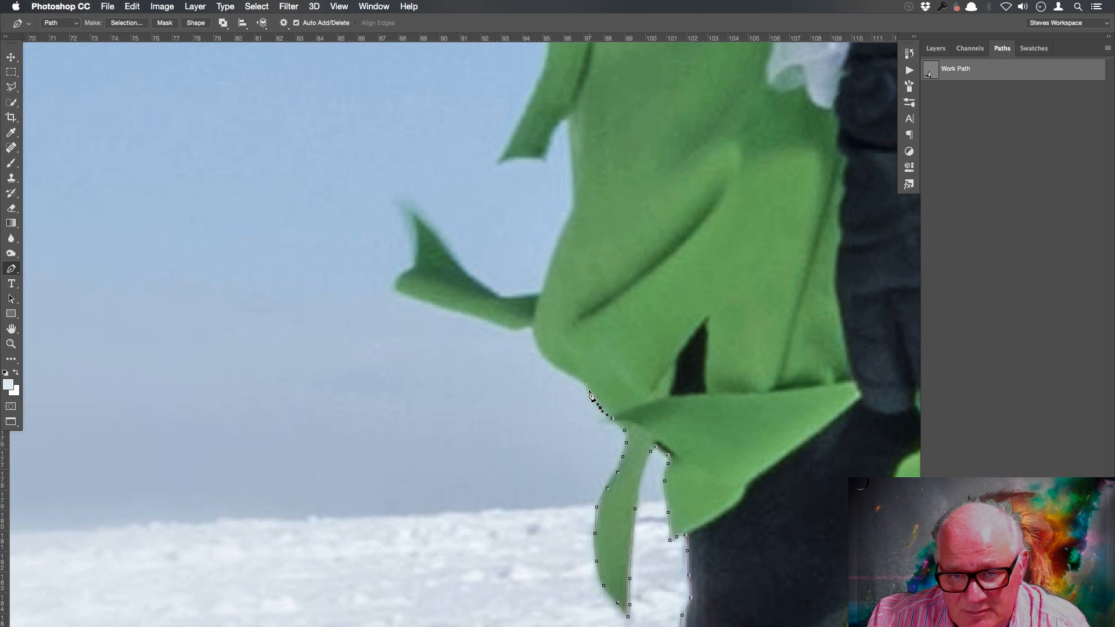
{"action": "left_click_drag", "start_coordinate": [590, 393], "coordinate": [538, 347]}
{"action": "left_click", "coordinate": [549, 362]}
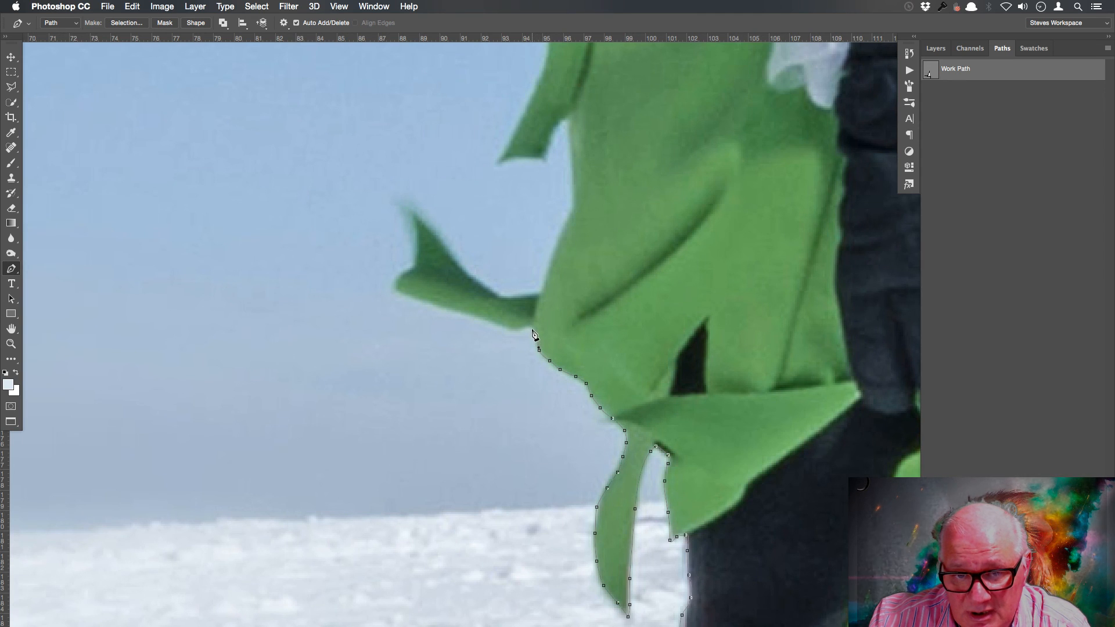
{"action": "left_click", "coordinate": [535, 337]}
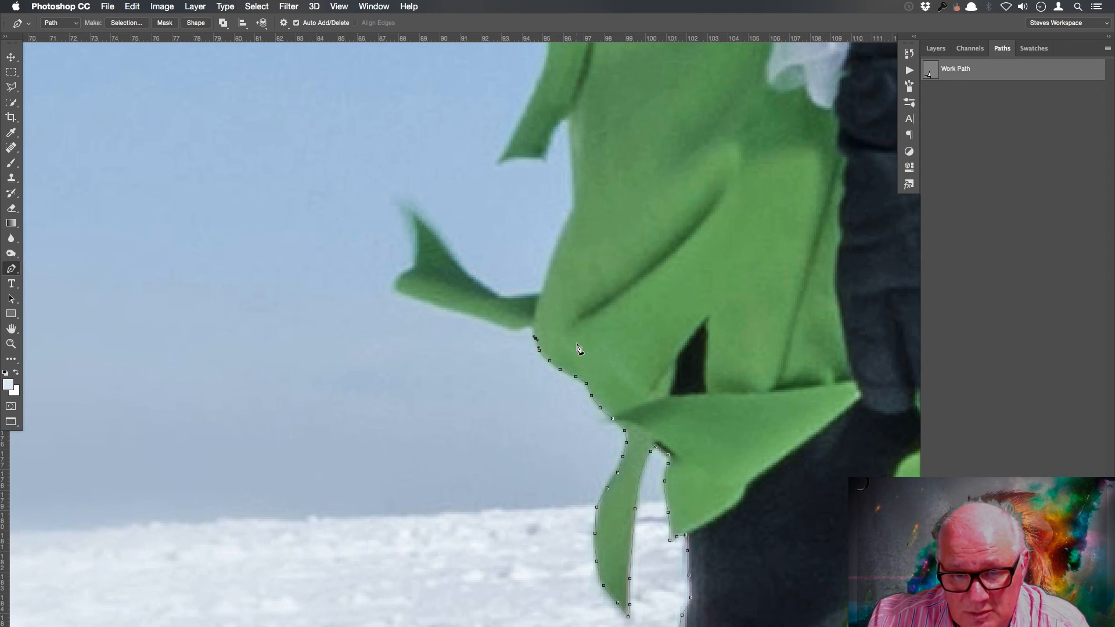
{"action": "key", "text": "alt+super+z"}
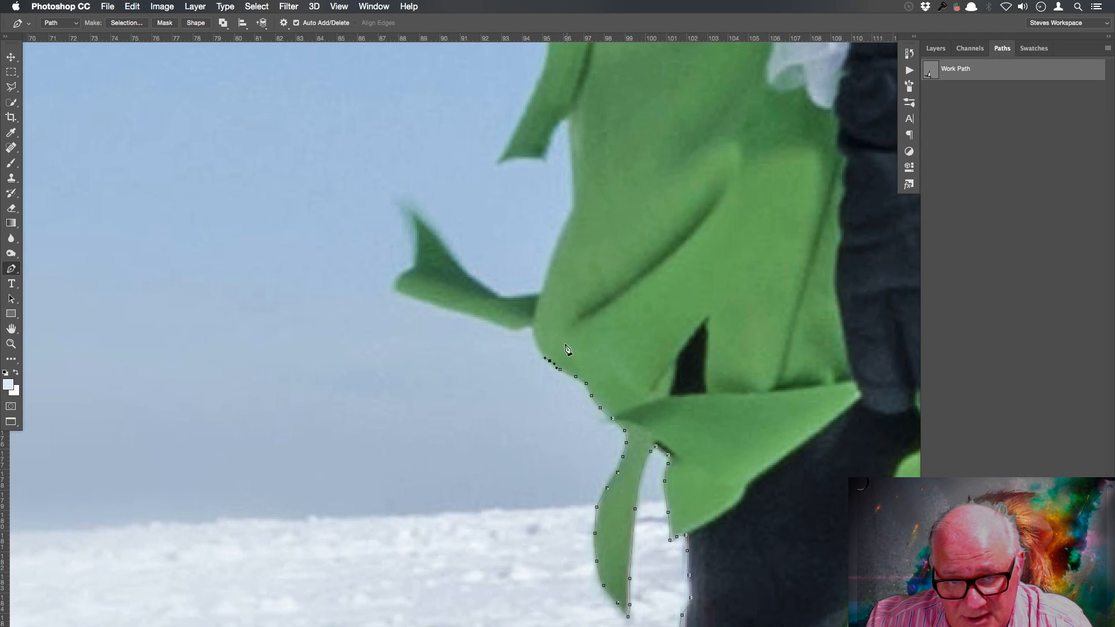
- Carry the path across the base of the green side tail, up the tunic edge and around the pointed flap
{"action": "left_click_drag", "start_coordinate": [543, 294], "coordinate": [542, 288]}
{"action": "left_click", "coordinate": [551, 265]}
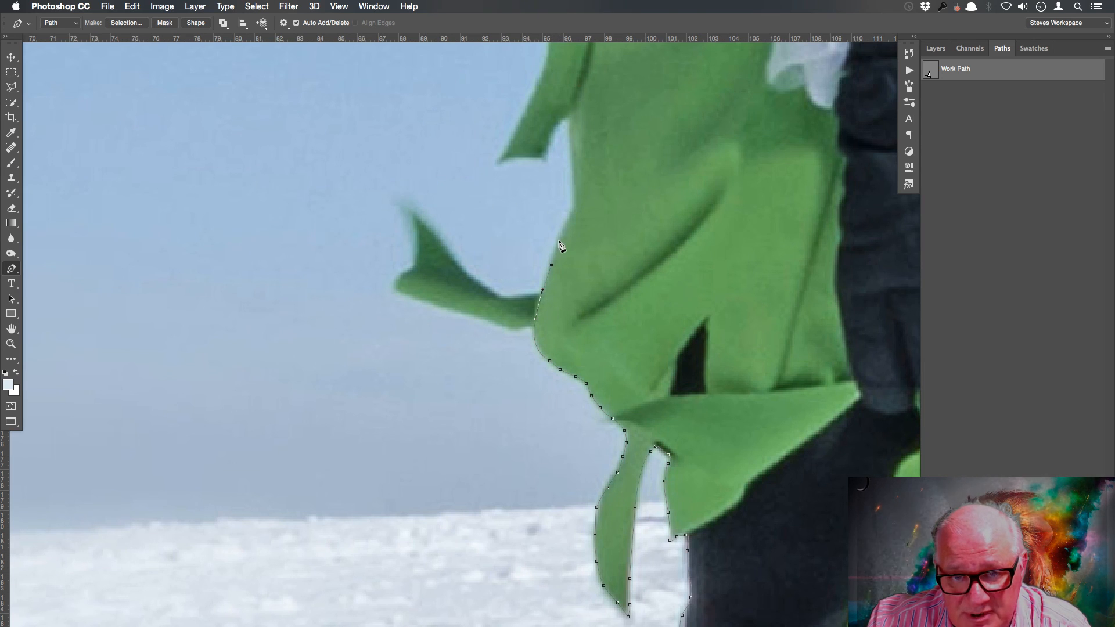
{"action": "left_click_drag", "start_coordinate": [558, 240], "coordinate": [557, 269]}
{"action": "left_click", "coordinate": [534, 314]}
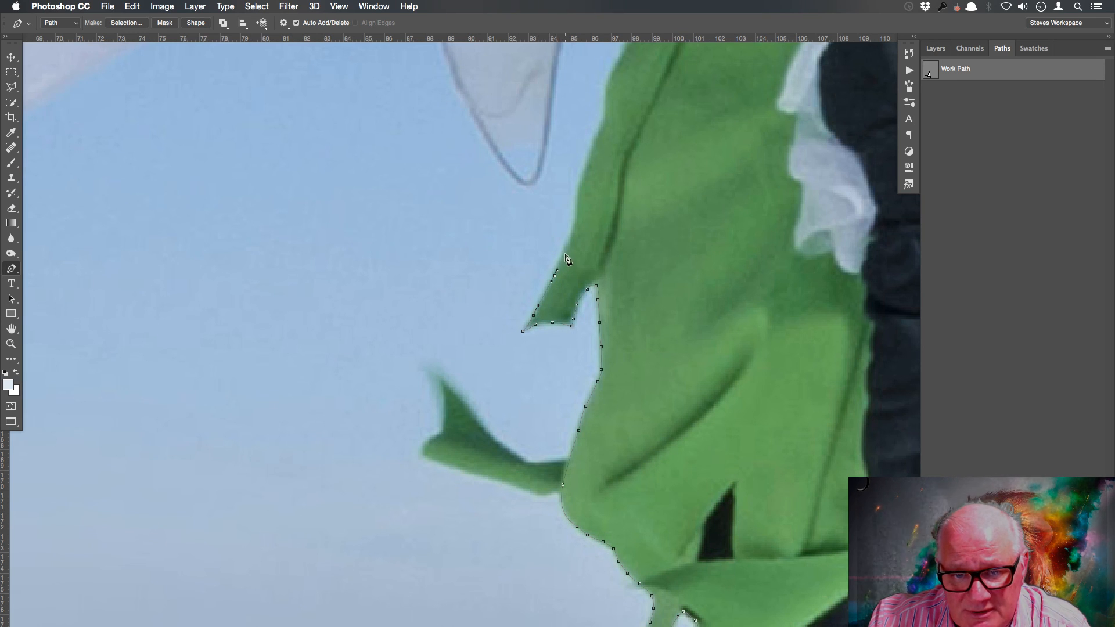
{"action": "left_click_drag", "start_coordinate": [579, 233], "coordinate": [597, 448]}
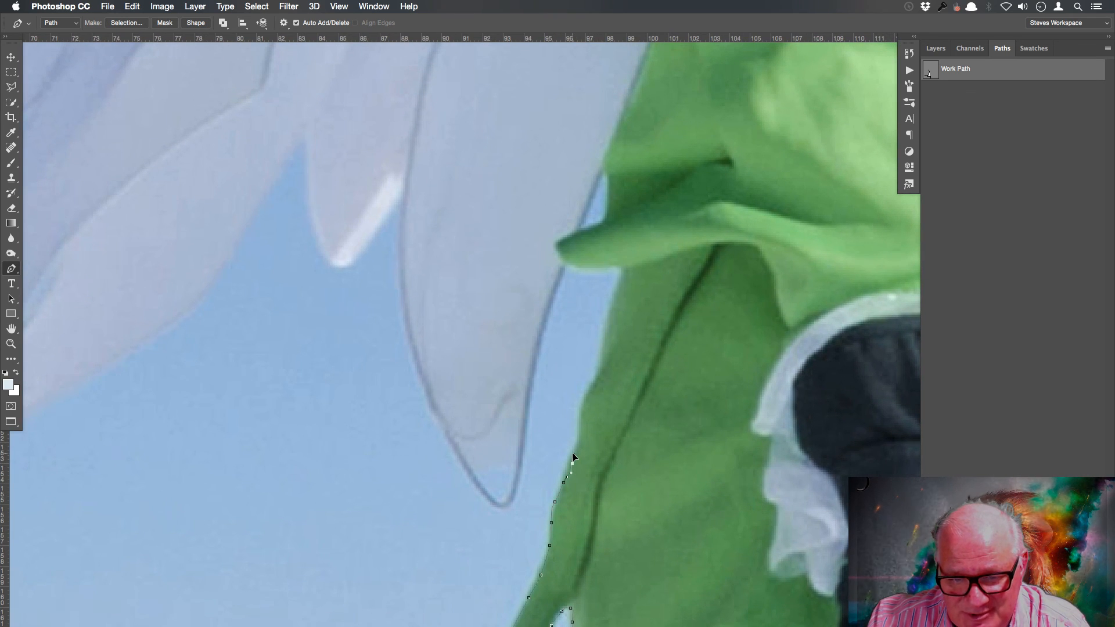
- Undo the last anchor point and retrace the green tunic's edge up towards the underside of the protruding fold
{"action": "key", "text": "ctrl+z"}
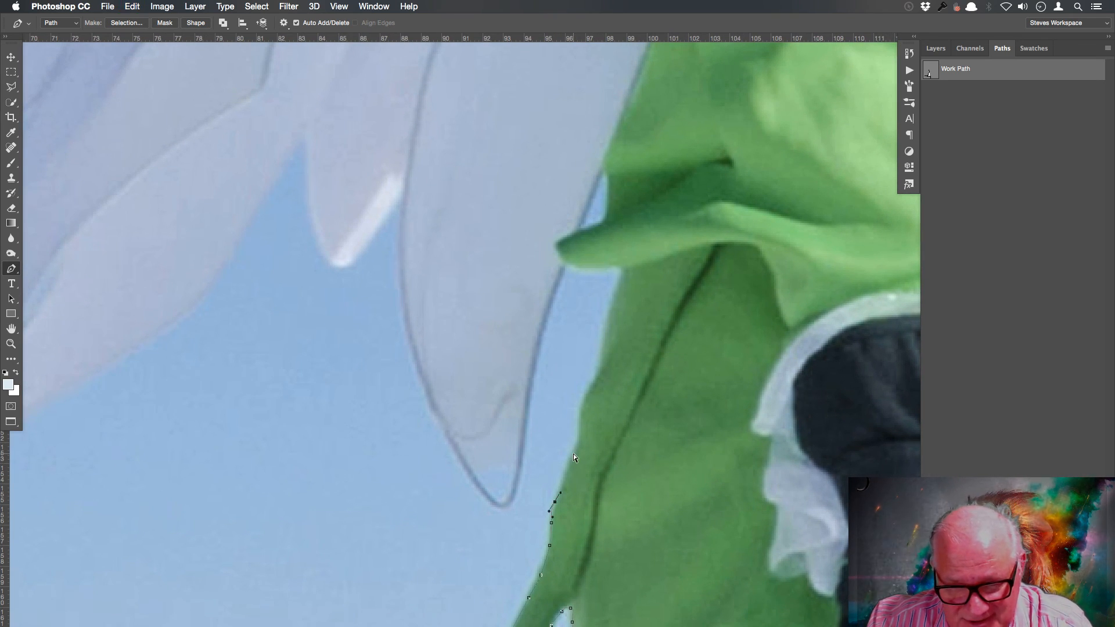
{"action": "left_click_drag", "start_coordinate": [563, 485], "coordinate": [565, 473]}
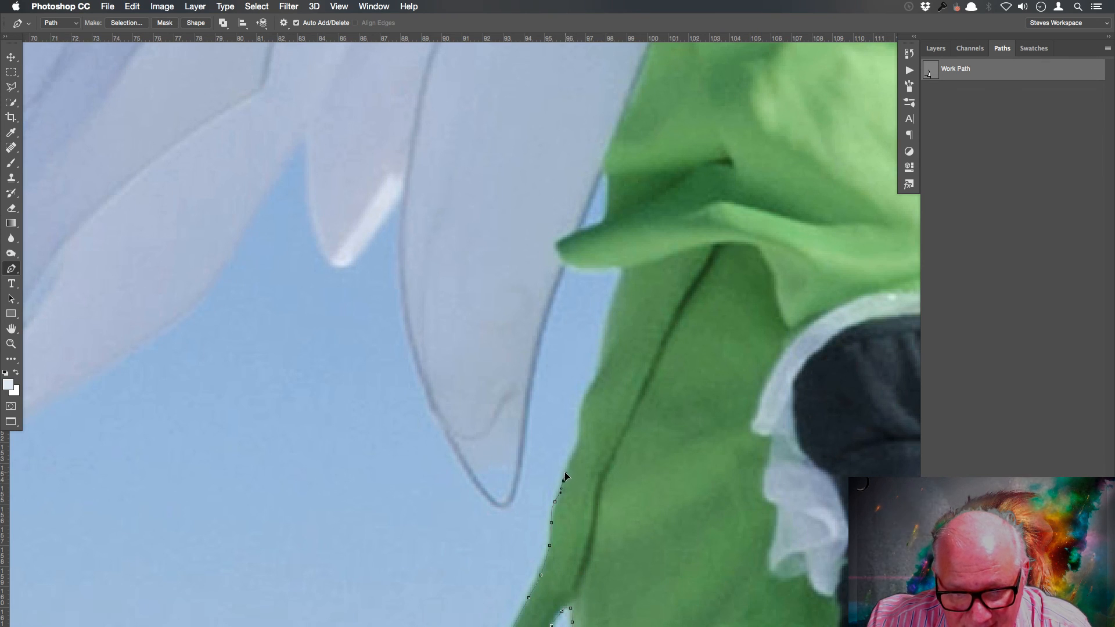
{"action": "left_click", "coordinate": [567, 469]}
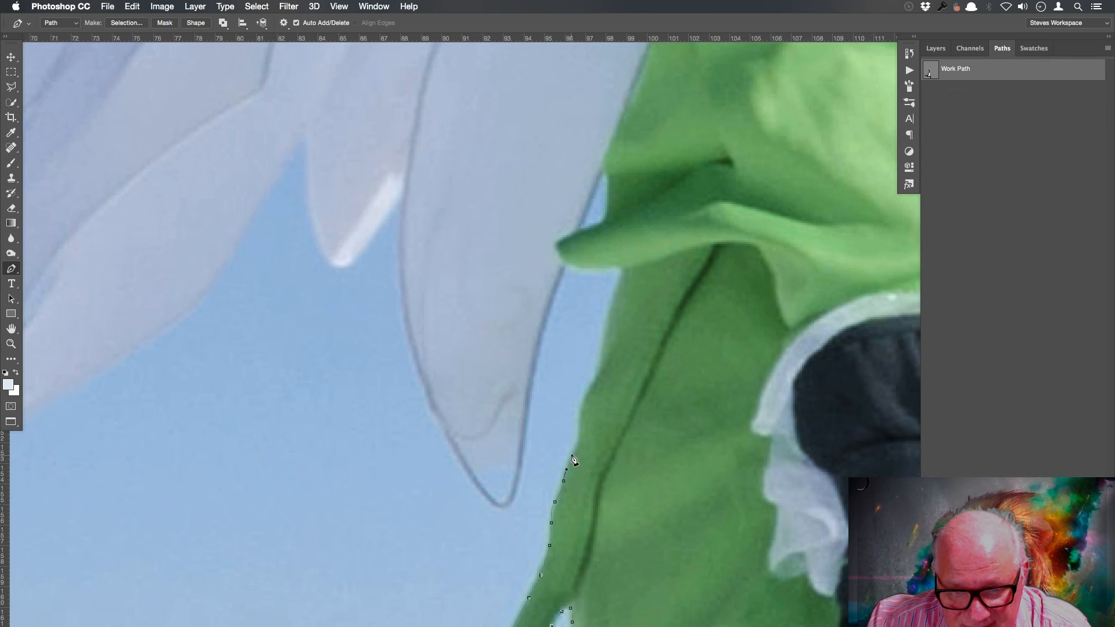
{"action": "left_click_drag", "start_coordinate": [574, 456], "coordinate": [598, 385]}
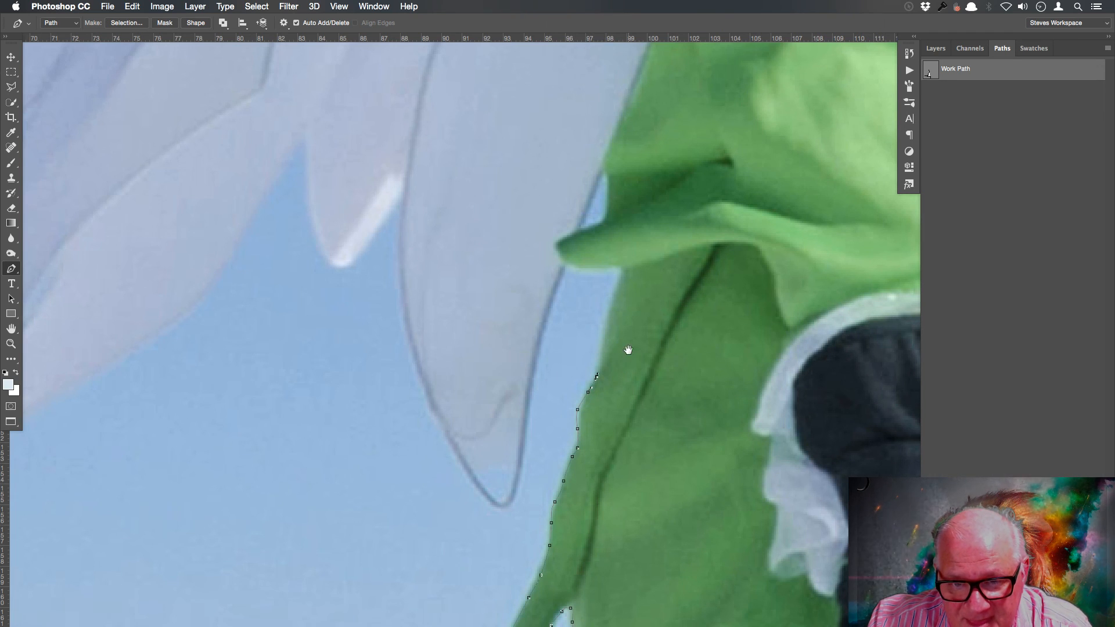
{"action": "scroll", "coordinate": [621, 406], "scroll_direction": "up", "scroll_amount": 4}
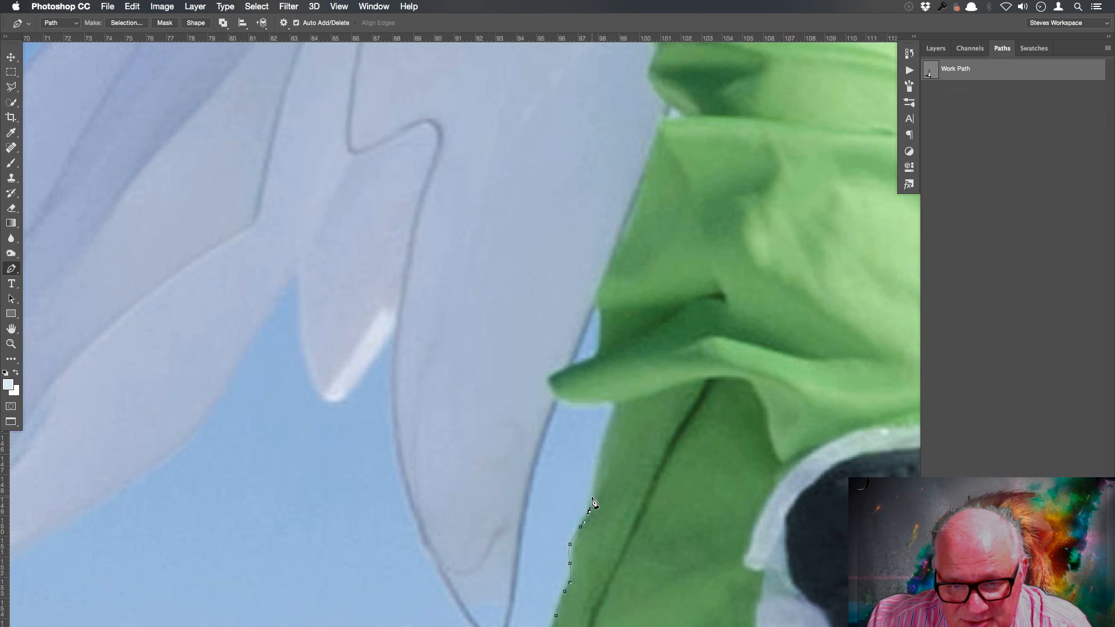
{"action": "left_click_drag", "start_coordinate": [593, 492], "coordinate": [593, 484]}
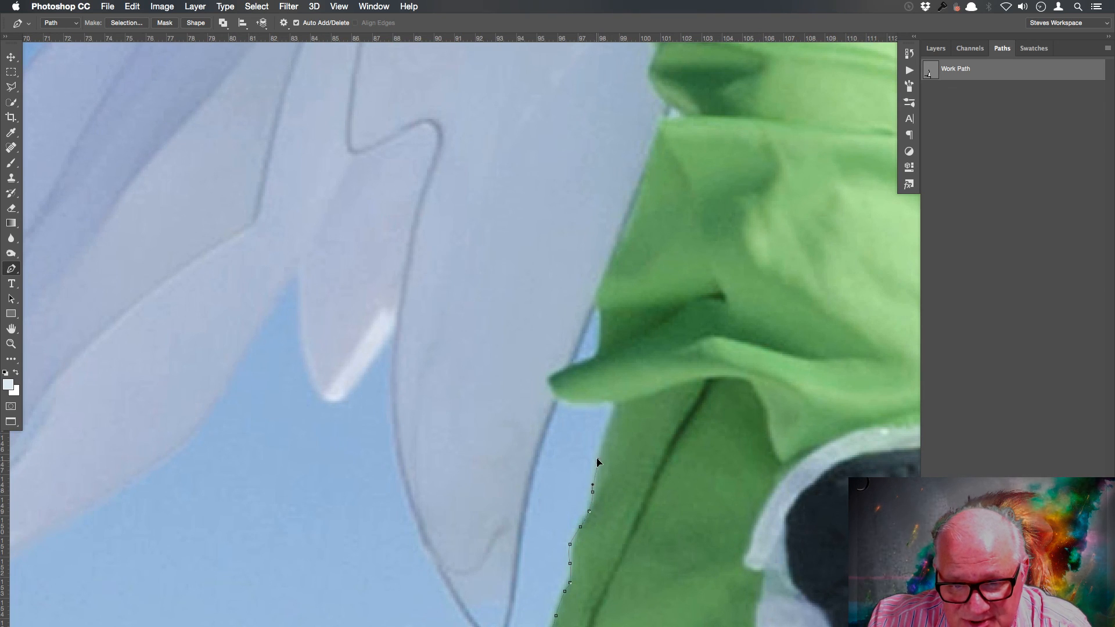
{"action": "left_click_drag", "start_coordinate": [602, 440], "coordinate": [581, 412]}
- Trace around the tip of the protruding green fold and up to where the wing meets the cloth
{"action": "scroll", "coordinate": [569, 428], "scroll_direction": "up", "scroll_amount": 3}
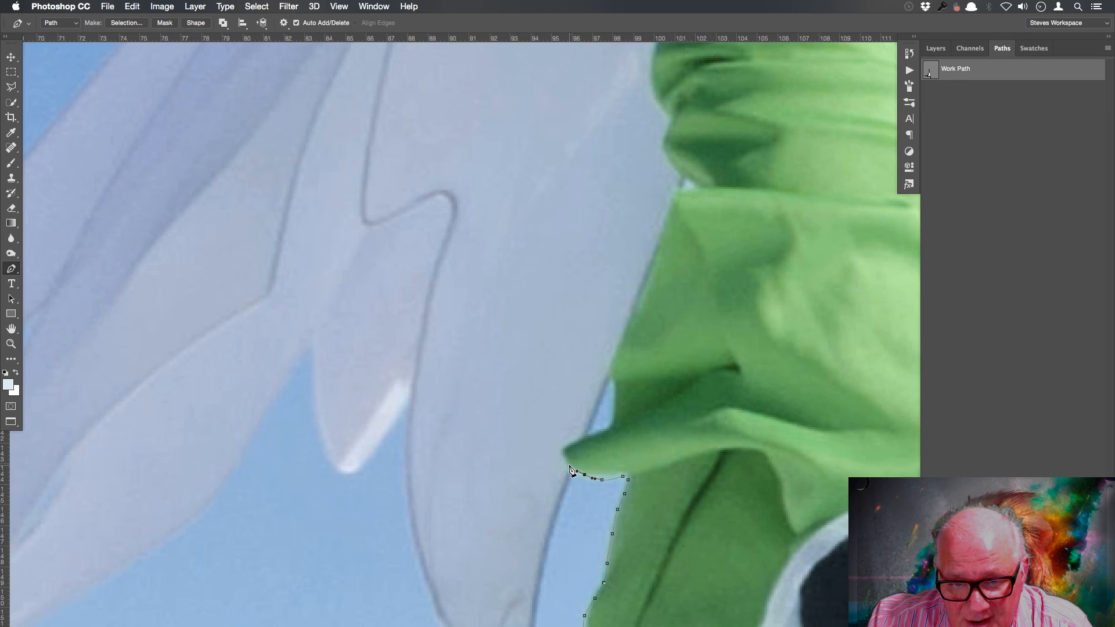
{"action": "left_click_drag", "start_coordinate": [563, 452], "coordinate": [612, 426]}
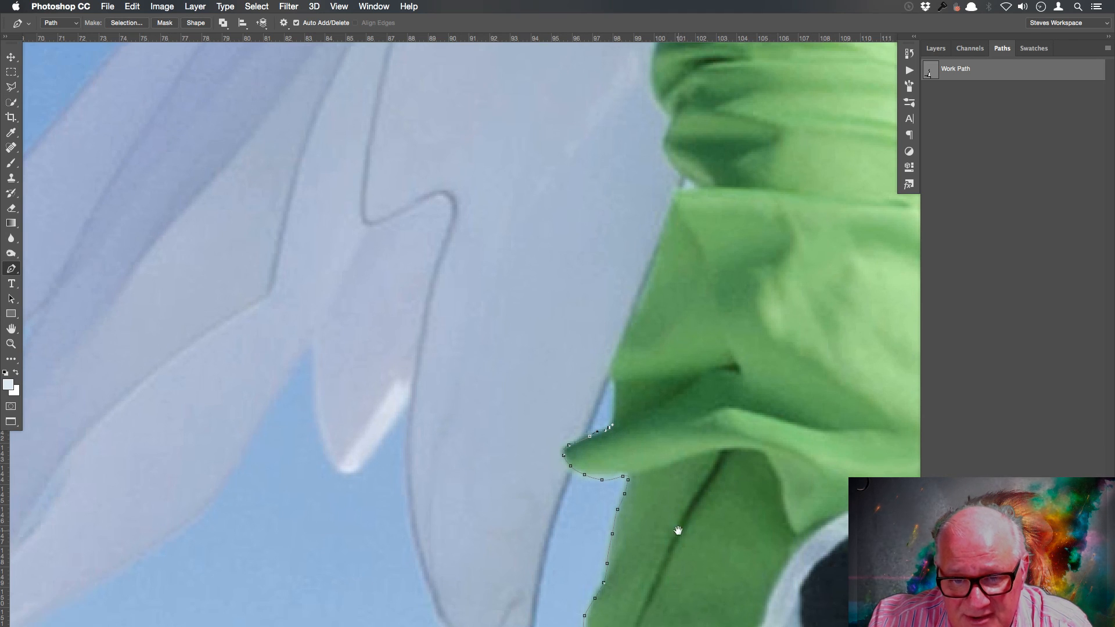
{"action": "left_click_drag", "start_coordinate": [678, 516], "coordinate": [676, 593]}
{"action": "left_click", "coordinate": [612, 494]}
{"action": "left_click", "coordinate": [614, 470]}
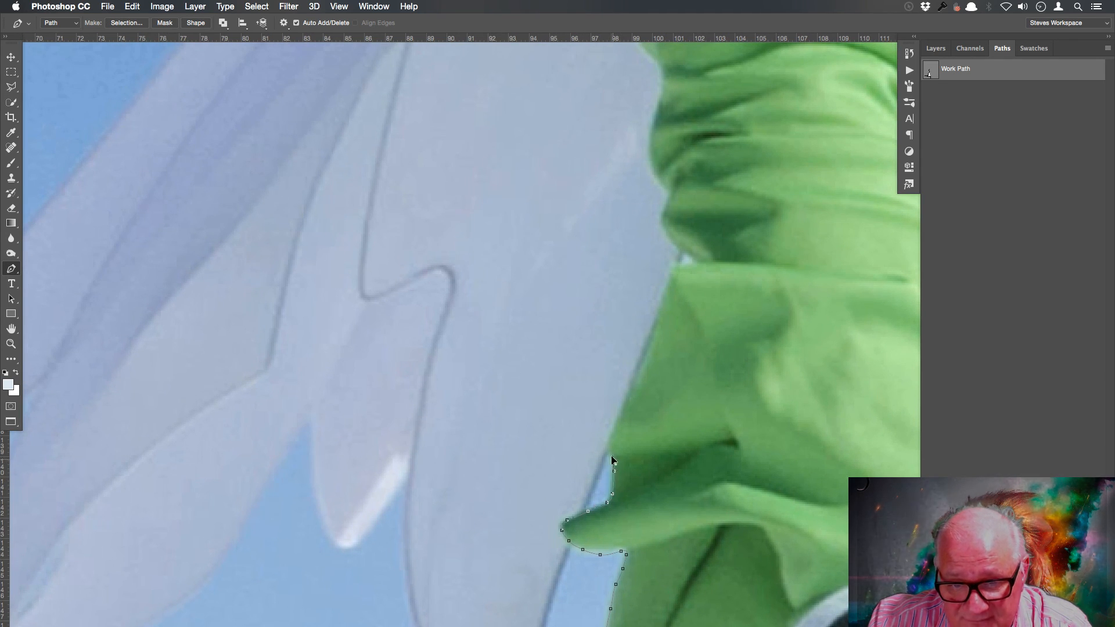
{"action": "left_click", "coordinate": [610, 452]}
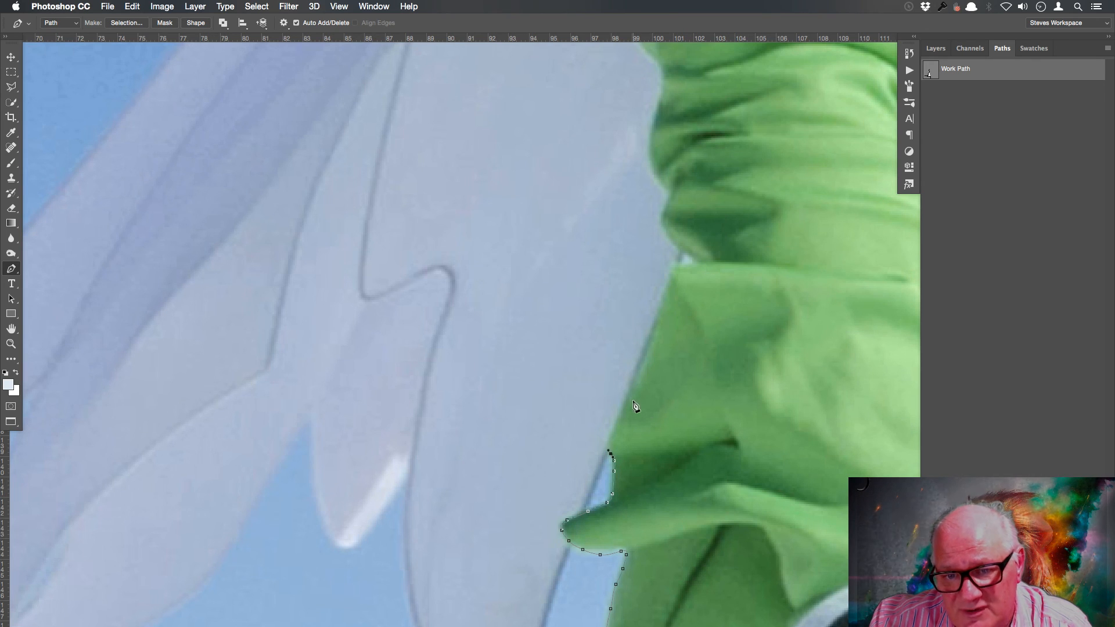
- Extend the path along the green edge beside the wing into the lower gathered folds, undoing the last anchor point
{"action": "left_click_drag", "start_coordinate": [628, 403], "coordinate": [635, 397]}
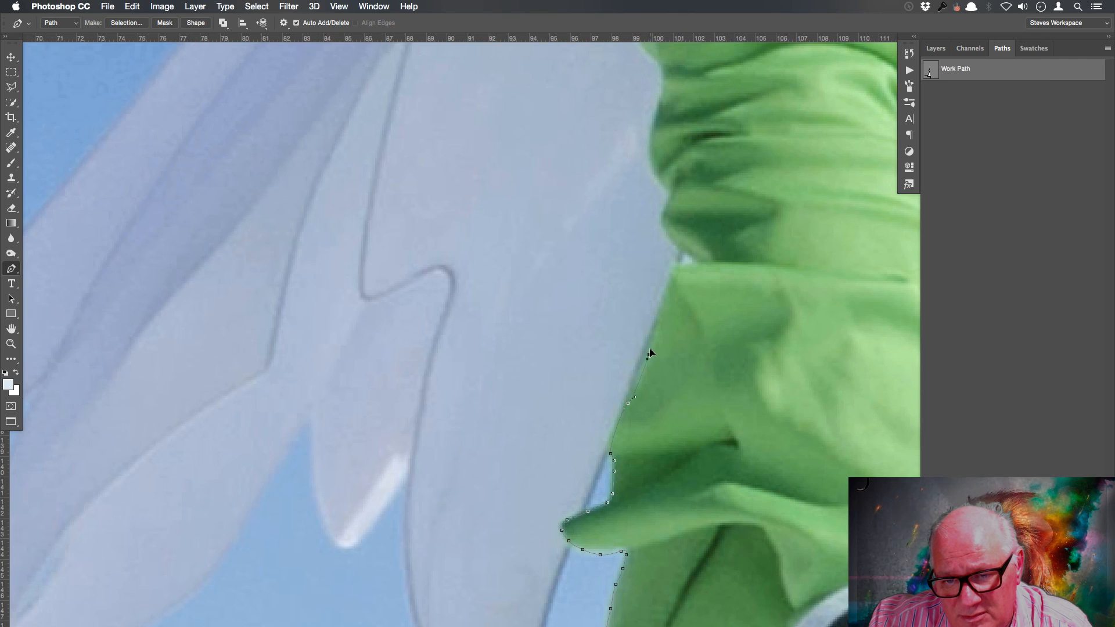
{"action": "left_click_drag", "start_coordinate": [654, 335], "coordinate": [578, 444]}
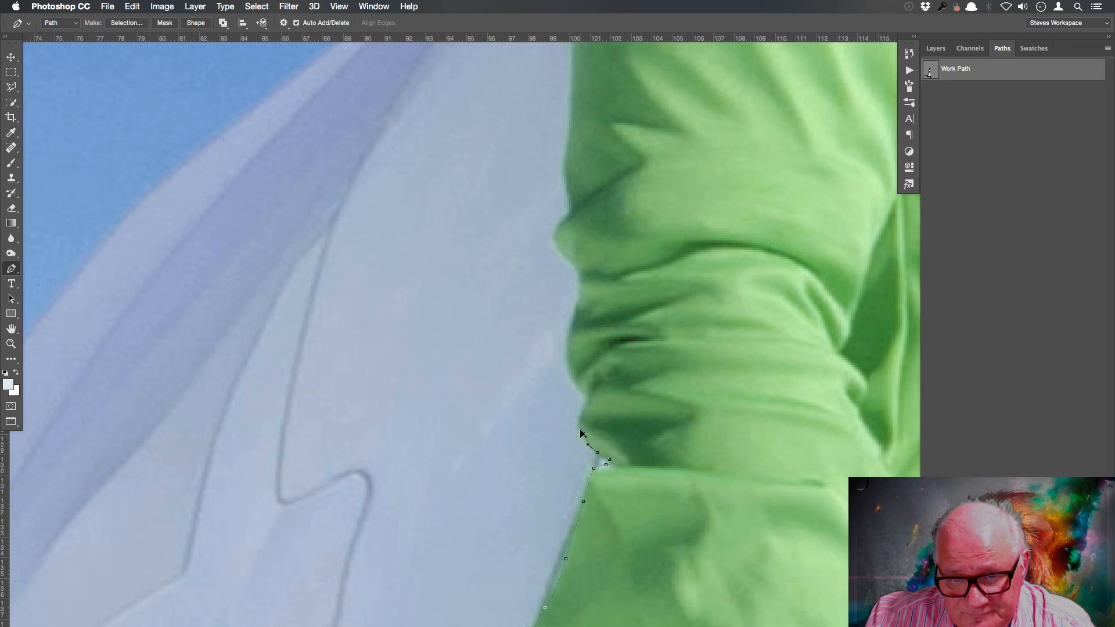
{"action": "left_click", "coordinate": [589, 397]}
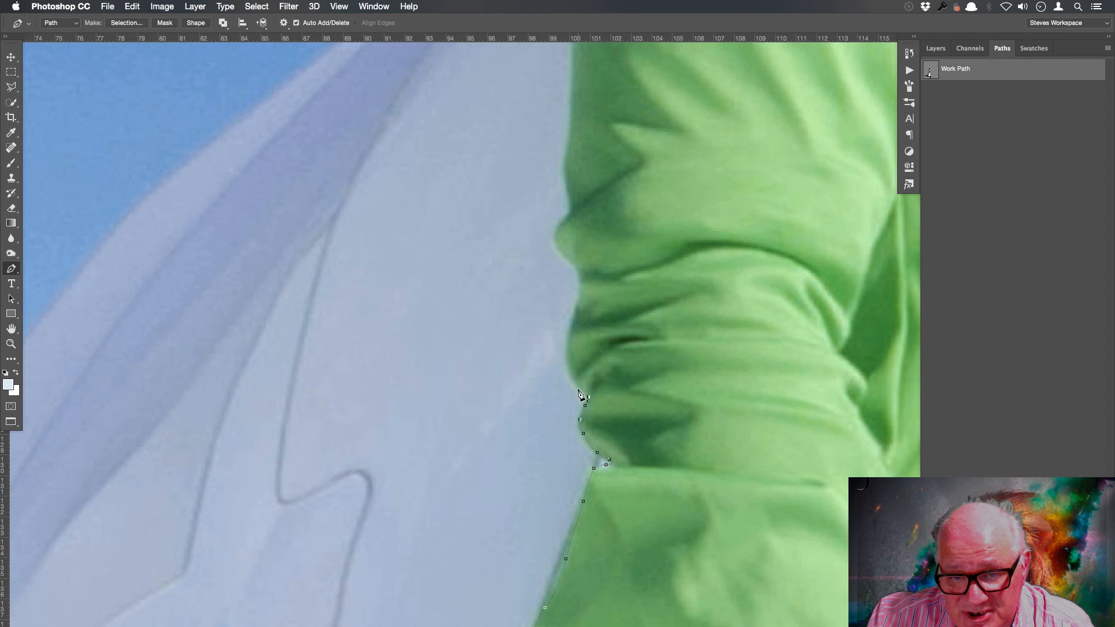
{"action": "left_click", "coordinate": [571, 375]}
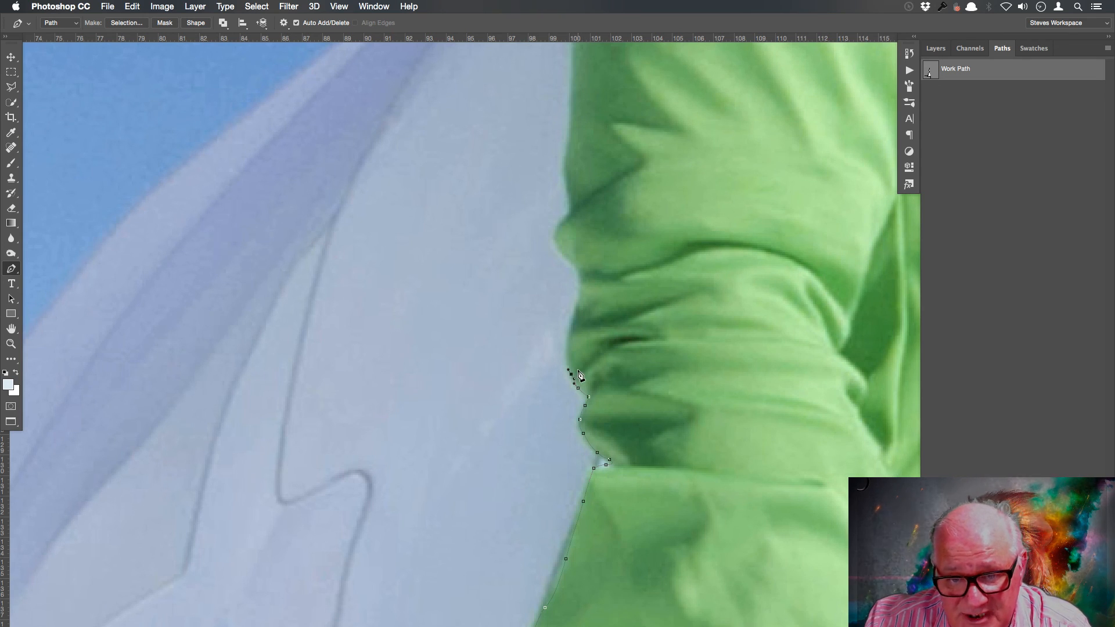
{"action": "key", "text": "super+z"}
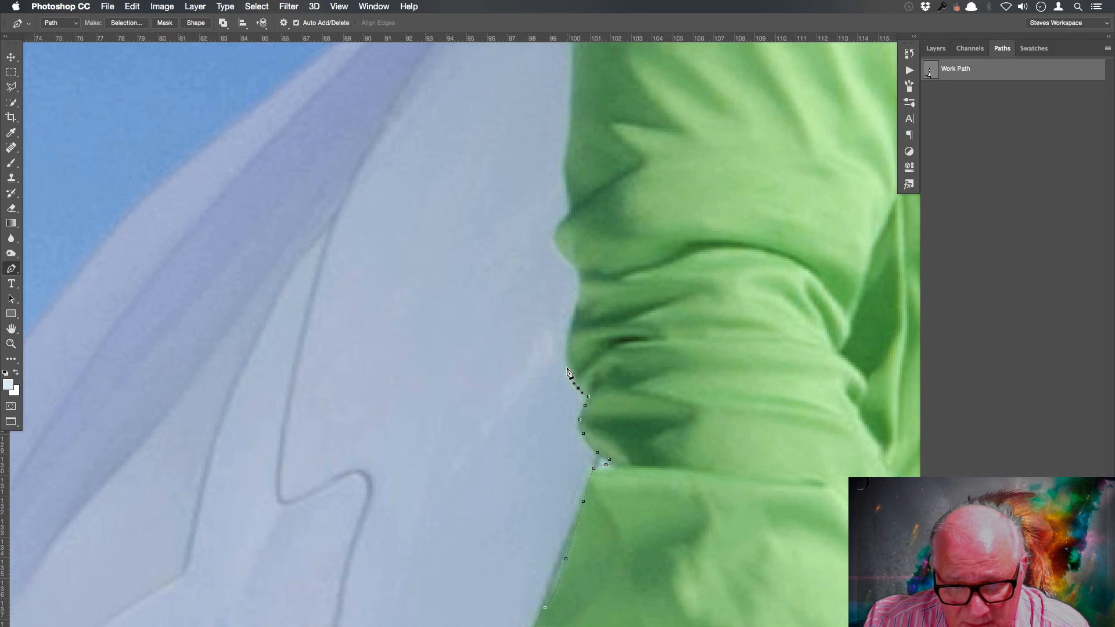
- Continue the path up the gathered green folds and around the bulge below the smooth upper section
{"action": "left_click", "coordinate": [568, 348]}
{"action": "left_click_drag", "start_coordinate": [571, 322], "coordinate": [573, 322]}
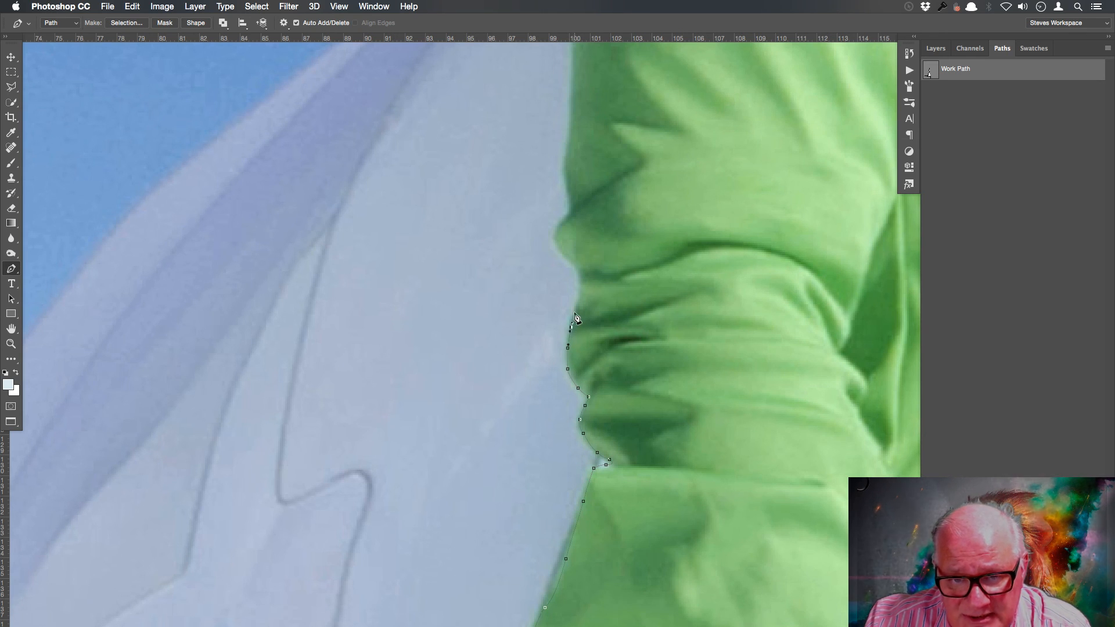
{"action": "left_click", "coordinate": [577, 313]}
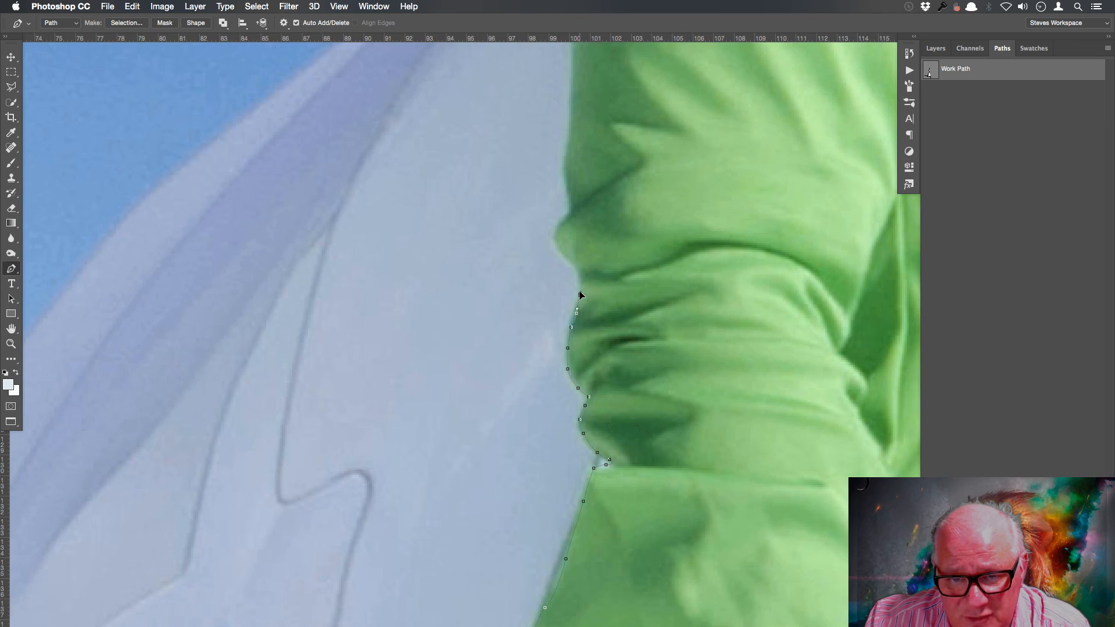
{"action": "left_click_drag", "start_coordinate": [583, 289], "coordinate": [601, 433]}
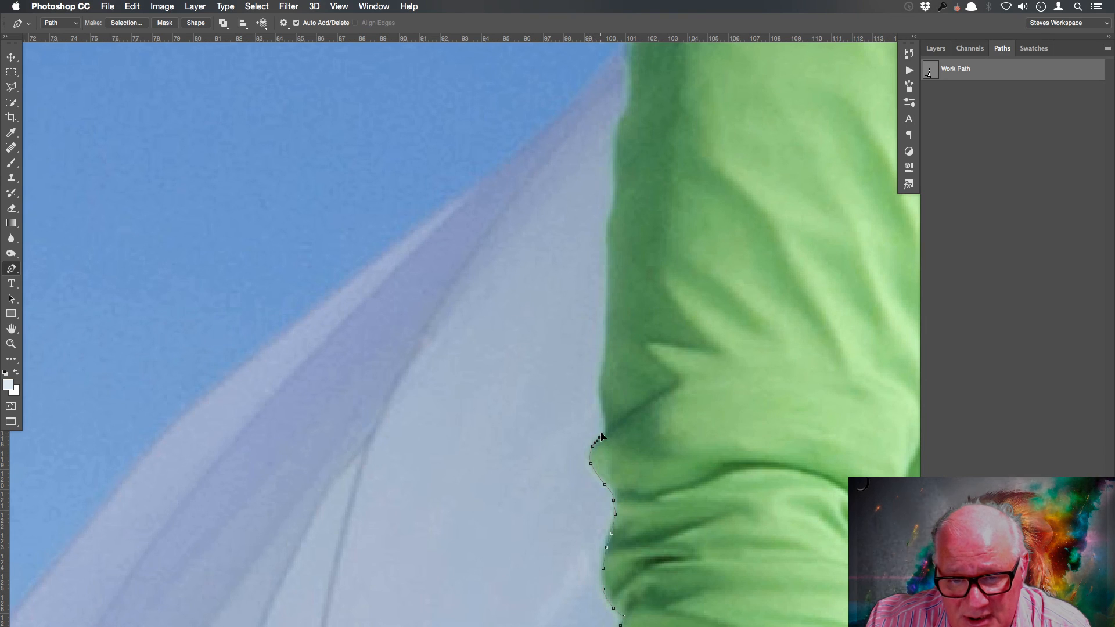
- Continue the path from above the bulge up the lower edge of the smooth green sleeve section
{"action": "left_click", "coordinate": [607, 430]}
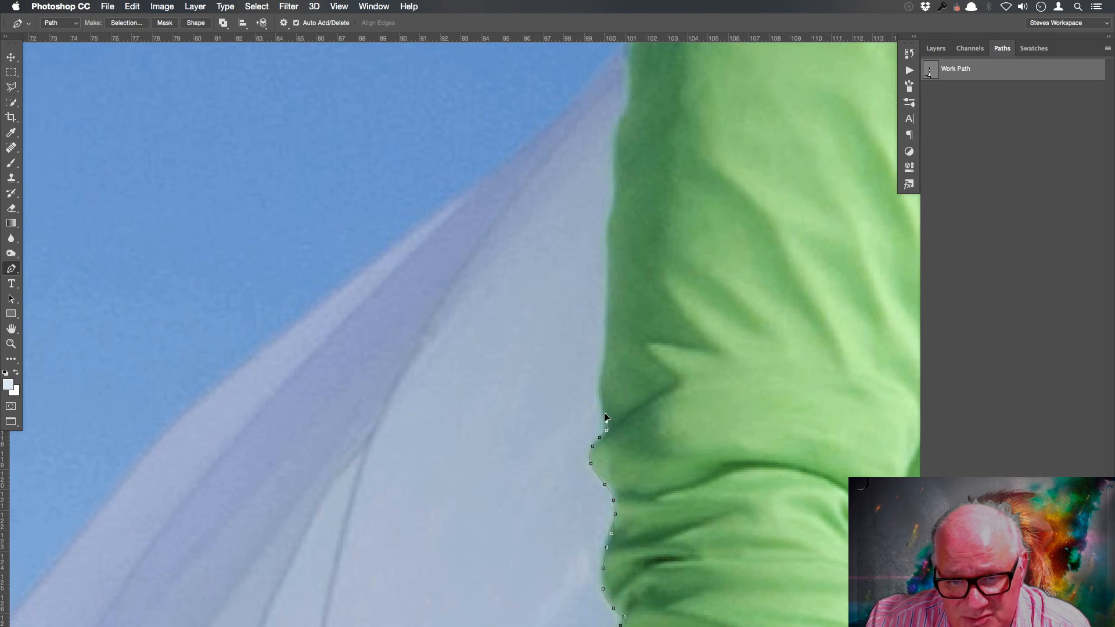
{"action": "left_click", "coordinate": [599, 385]}
{"action": "left_click", "coordinate": [605, 352]}
{"action": "left_click", "coordinate": [608, 324]}
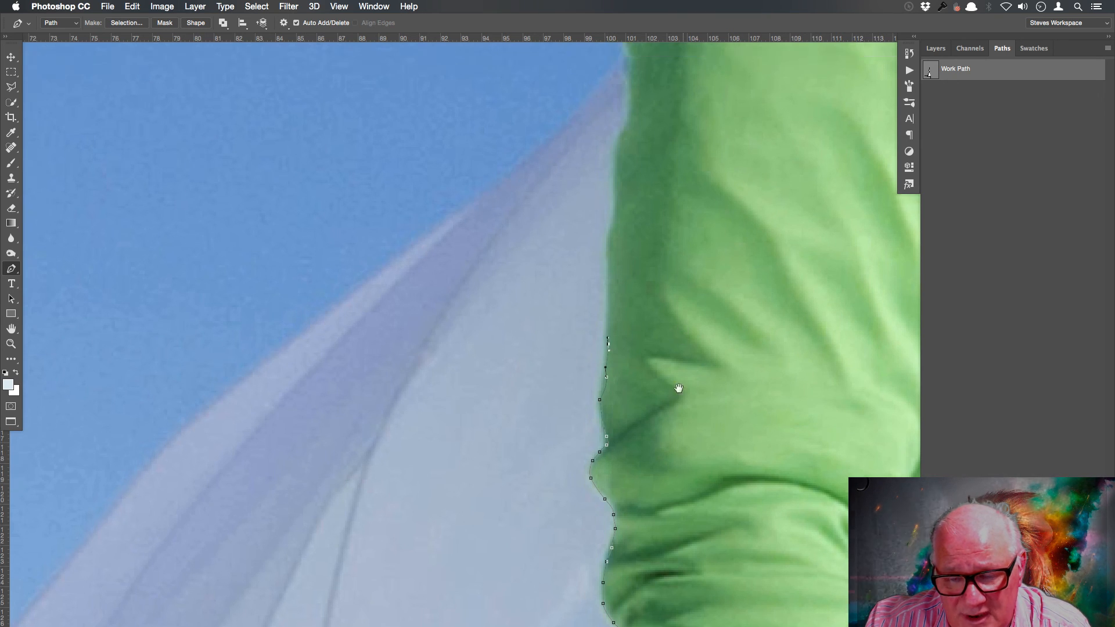
- Extend the path up the straight green edge beside the wing, following the slight bend in the sleeve
{"action": "scroll", "coordinate": [677, 379], "scroll_direction": "up", "scroll_amount": 8}
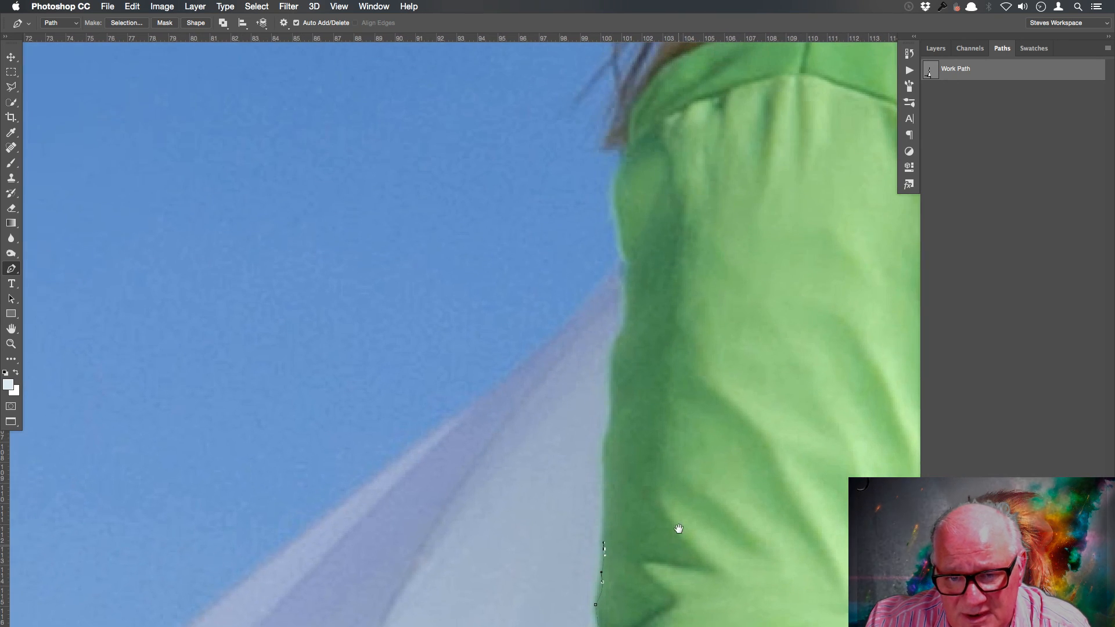
{"action": "left_click", "coordinate": [604, 511]}
{"action": "left_click", "coordinate": [604, 465]}
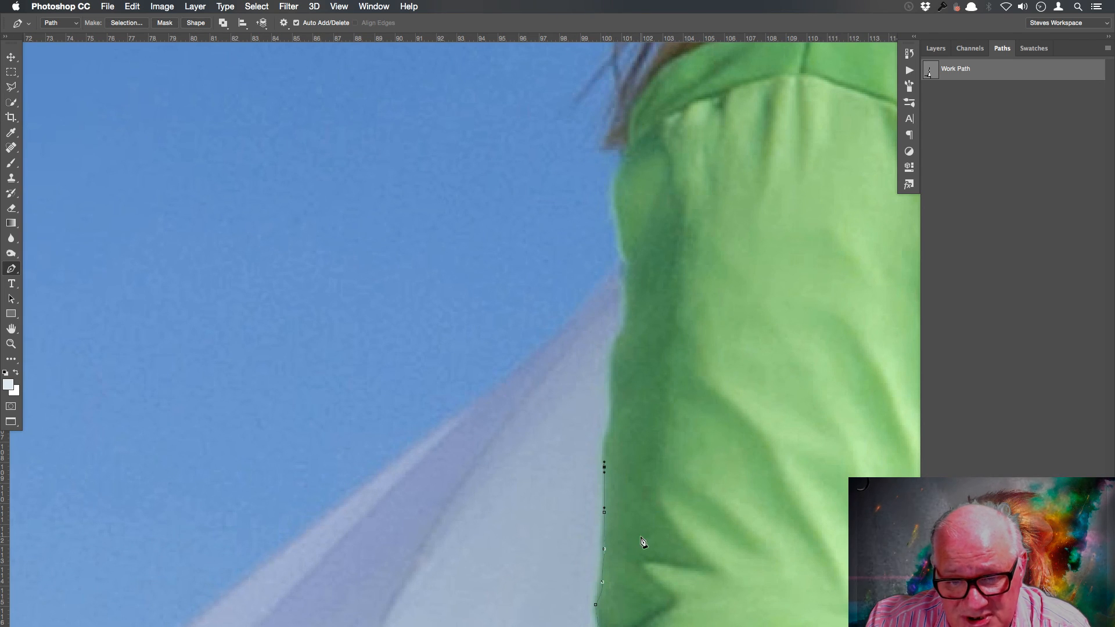
{"action": "left_click", "coordinate": [604, 451]}
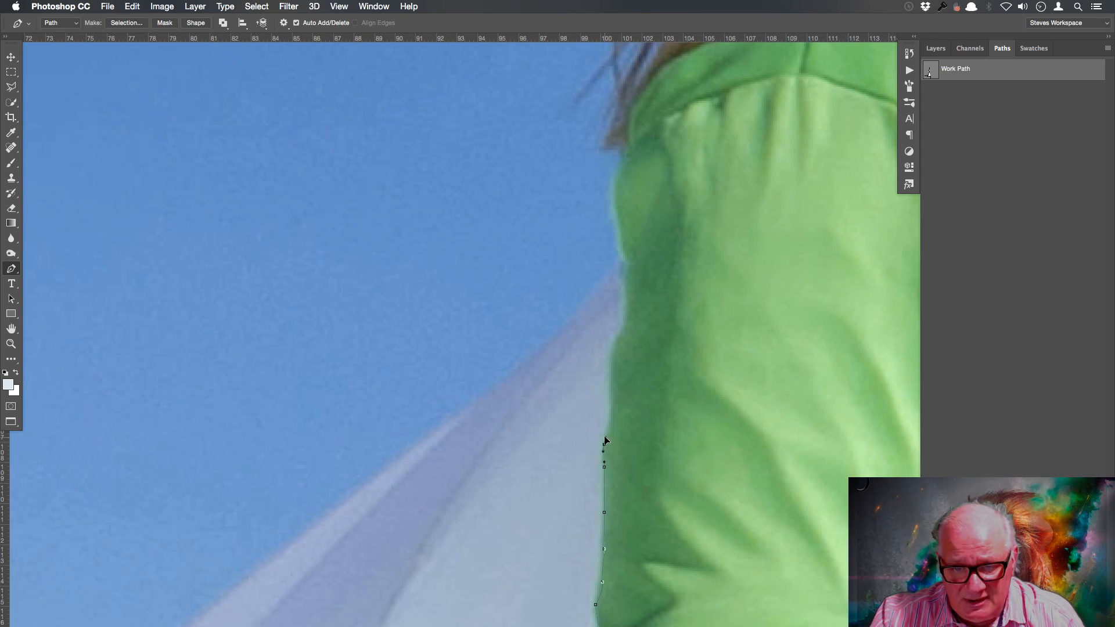
{"action": "left_click", "coordinate": [609, 424]}
{"action": "left_click_drag", "start_coordinate": [614, 400], "coordinate": [614, 373]}
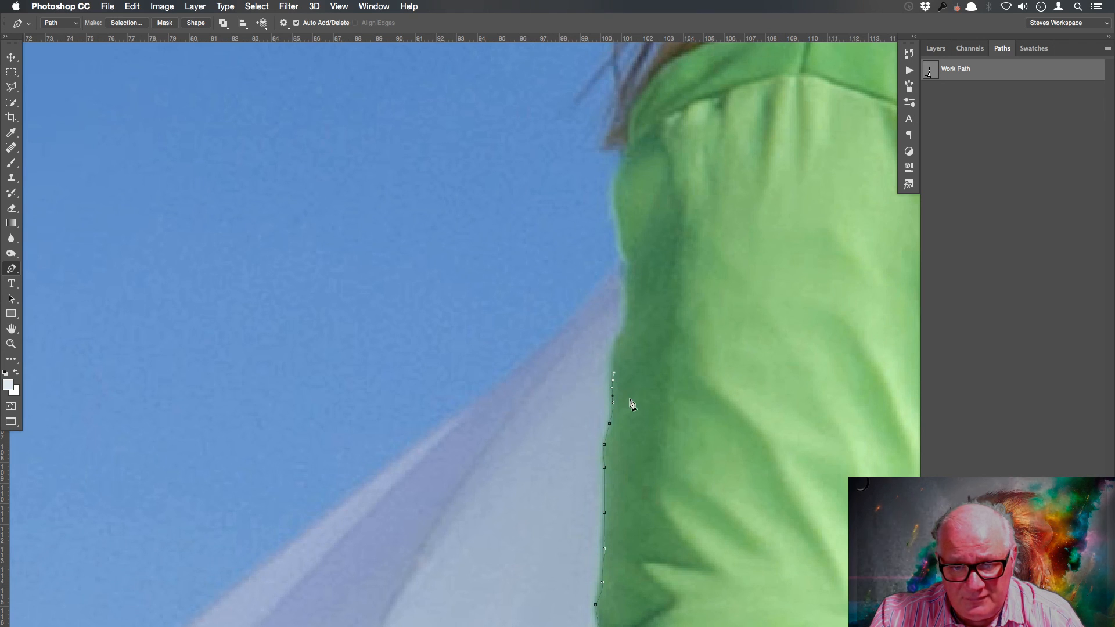
{"action": "left_click", "coordinate": [611, 373]}
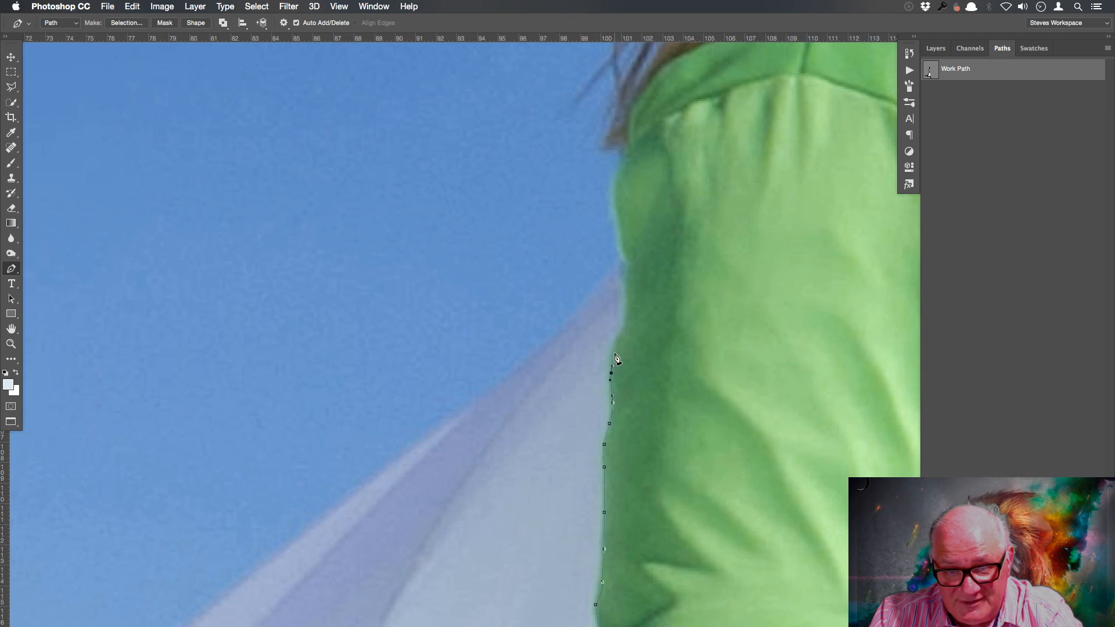
- Trace past the wing's tip and up around the green shoulder to where the hair begins
{"action": "left_click_drag", "start_coordinate": [617, 347], "coordinate": [619, 336]}
{"action": "left_click", "coordinate": [624, 316]}
{"action": "left_click_drag", "start_coordinate": [627, 292], "coordinate": [575, 428]}
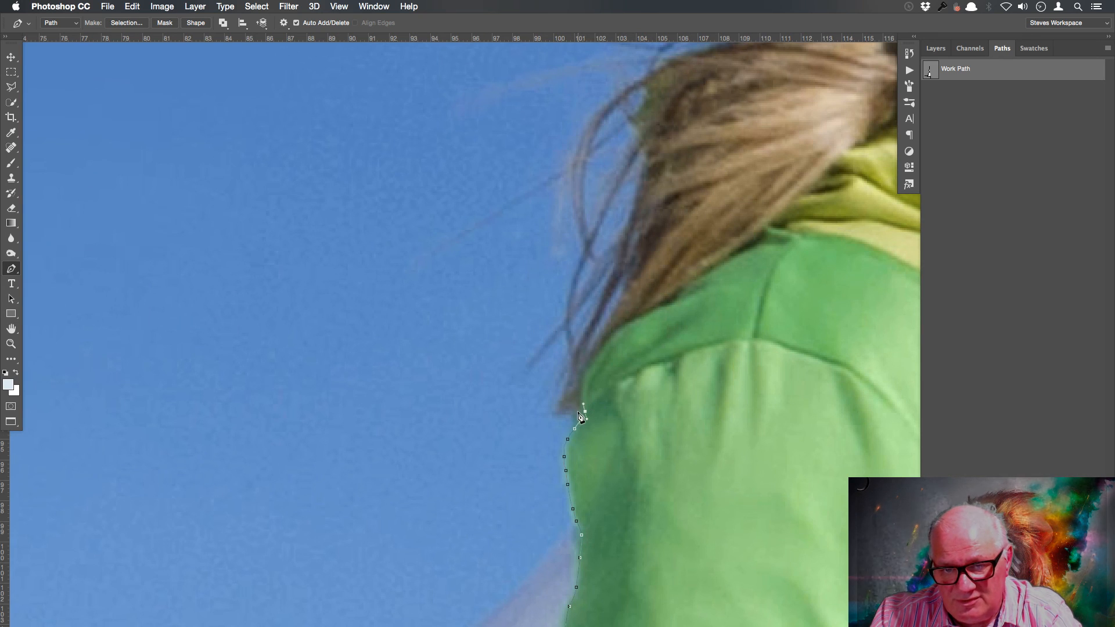
- Trace around the lower tip of the hair and up its solid outer edge, leaving out the loose strands
{"action": "left_click", "coordinate": [557, 413]}
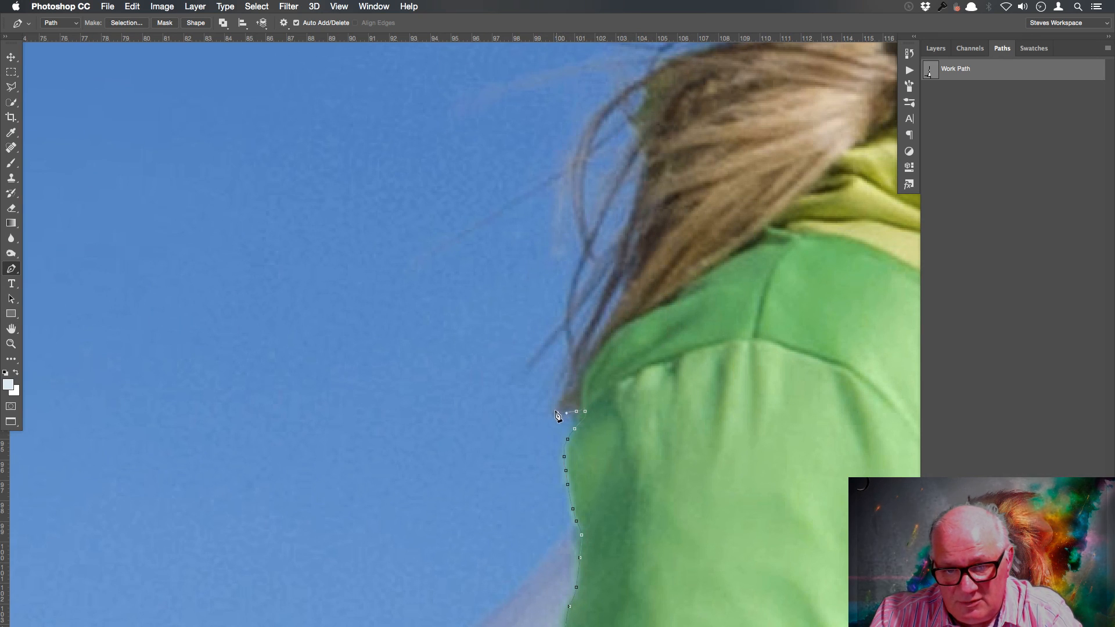
{"action": "left_click_drag", "start_coordinate": [575, 357], "coordinate": [578, 346]}
{"action": "left_click_drag", "start_coordinate": [608, 289], "coordinate": [678, 240]}
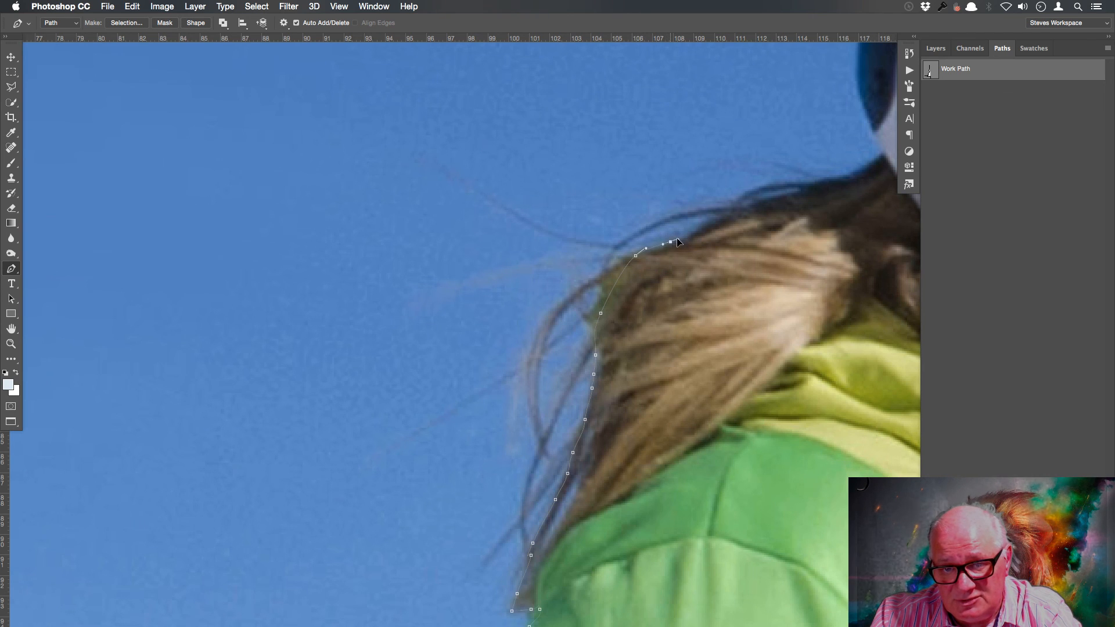
- Continue the path along the top of the hair to where it meets the white part of the helmet
{"action": "mouse_move", "coordinate": [748, 244]}
{"action": "left_mouse_down"}
{"action": "mouse_move", "coordinate": [590, 395]}
{"action": "mouse_move", "coordinate": [542, 474]}
{"action": "mouse_move", "coordinate": [502, 449]}
{"action": "mouse_move", "coordinate": [558, 426]}
{"action": "left_mouse_up"}
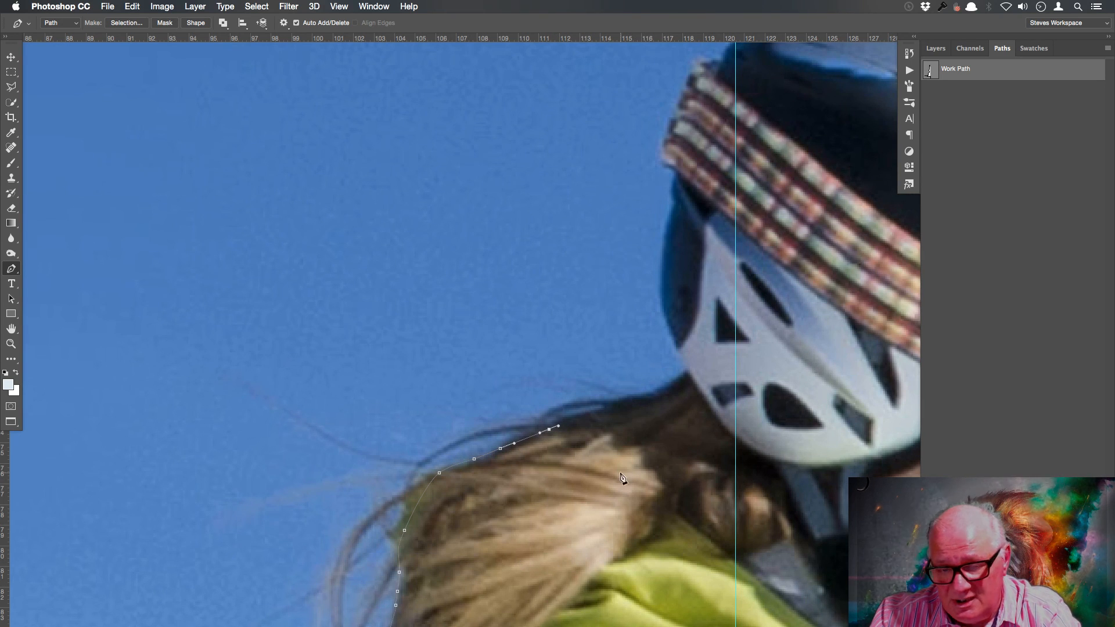
{"action": "left_click_drag", "start_coordinate": [580, 417], "coordinate": [648, 395]}
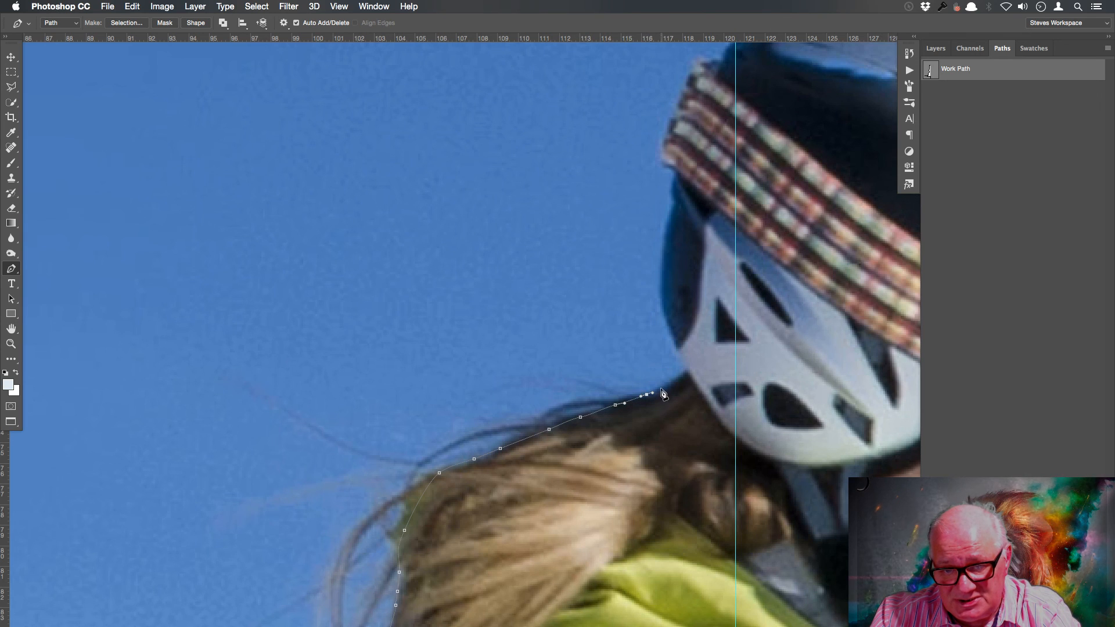
{"action": "left_click", "coordinate": [669, 386]}
{"action": "left_click", "coordinate": [684, 375]}
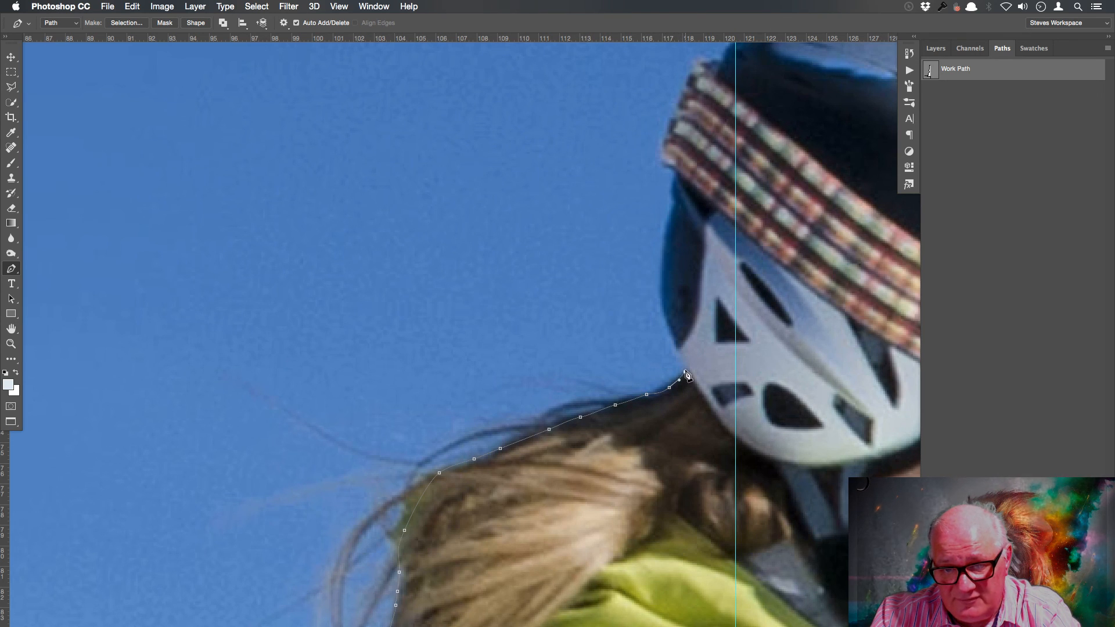
- Trace up the back edge of the helmet and around the lower corner of the checked band
{"action": "left_click_drag", "start_coordinate": [697, 383], "coordinate": [584, 323]}
{"action": "left_click", "coordinate": [590, 311]}
{"action": "left_click", "coordinate": [589, 302]}
{"action": "left_click", "coordinate": [590, 286]}
{"action": "left_click_drag", "start_coordinate": [590, 276], "coordinate": [593, 422]}
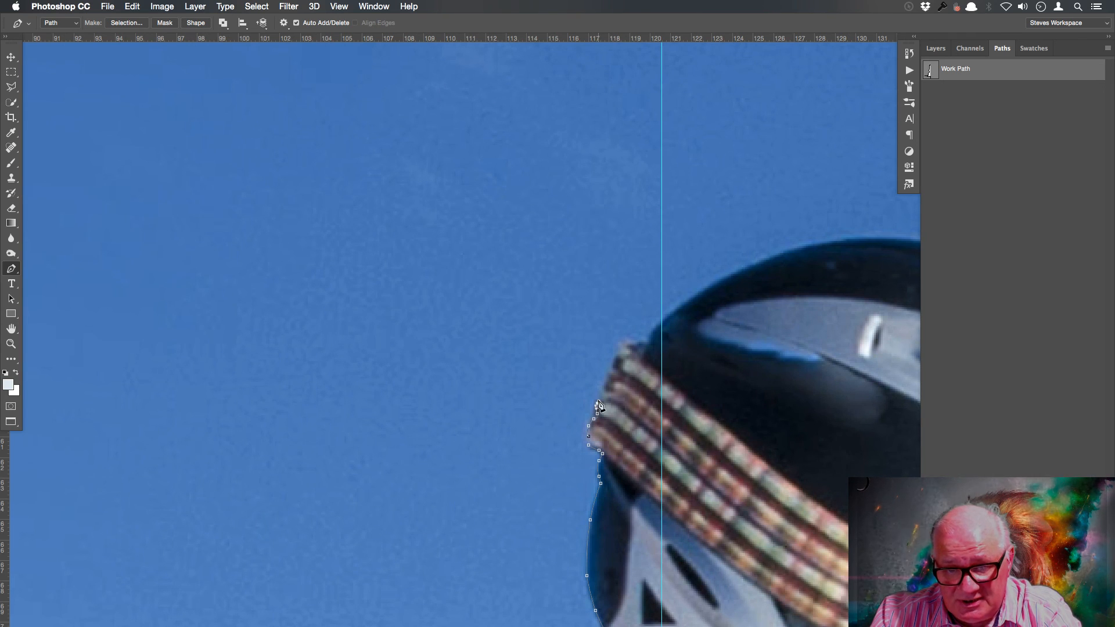
- Trace up the end of the checked band and across its top to the black helmet shell
{"action": "left_click_drag", "start_coordinate": [602, 385], "coordinate": [587, 437]}
{"action": "left_click", "coordinate": [614, 374]}
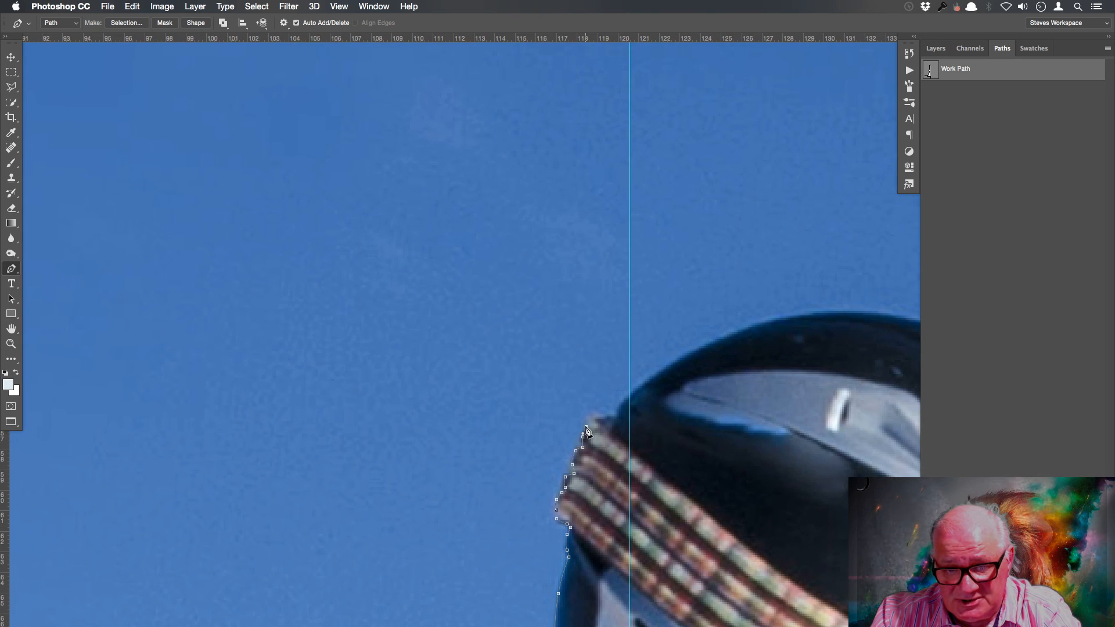
{"action": "left_click", "coordinate": [586, 420]}
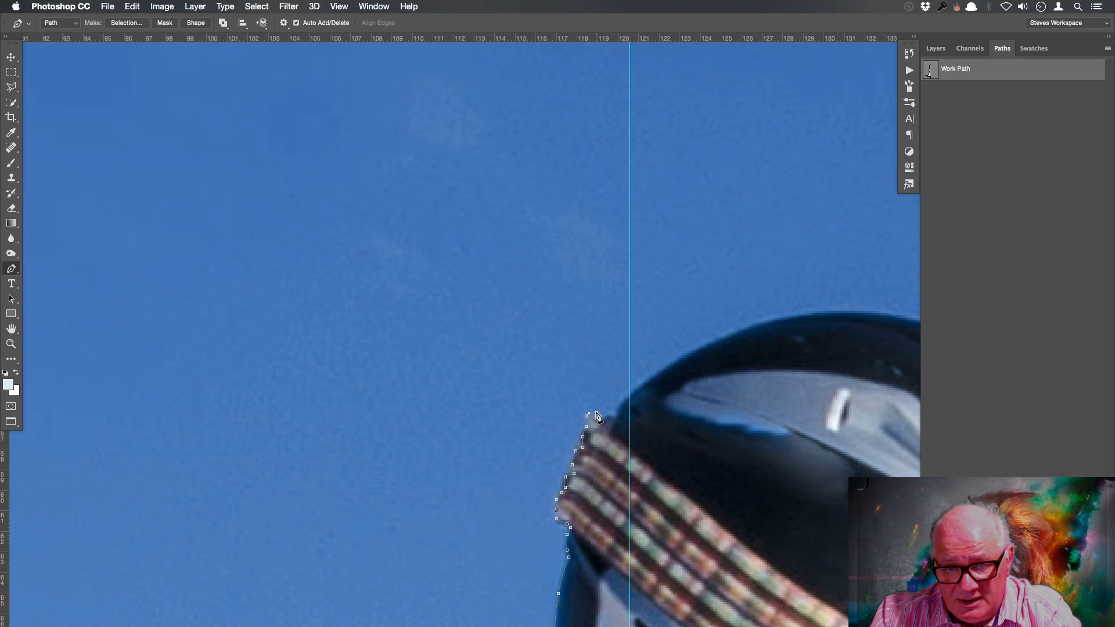
{"action": "left_click_drag", "start_coordinate": [603, 416], "coordinate": [609, 415]}
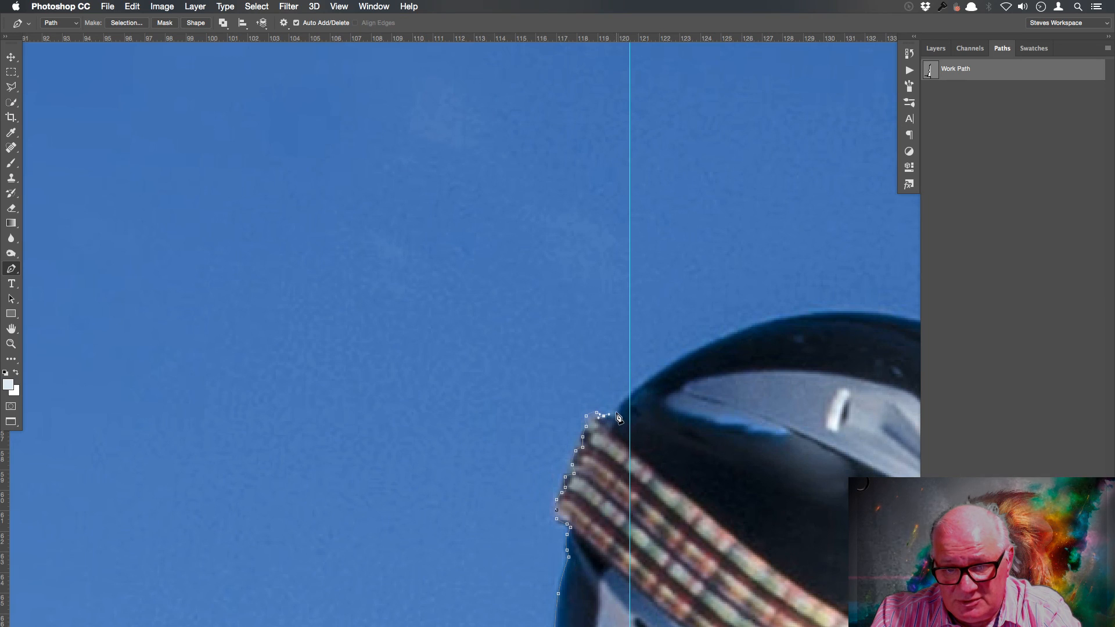
{"action": "left_click", "coordinate": [618, 412]}
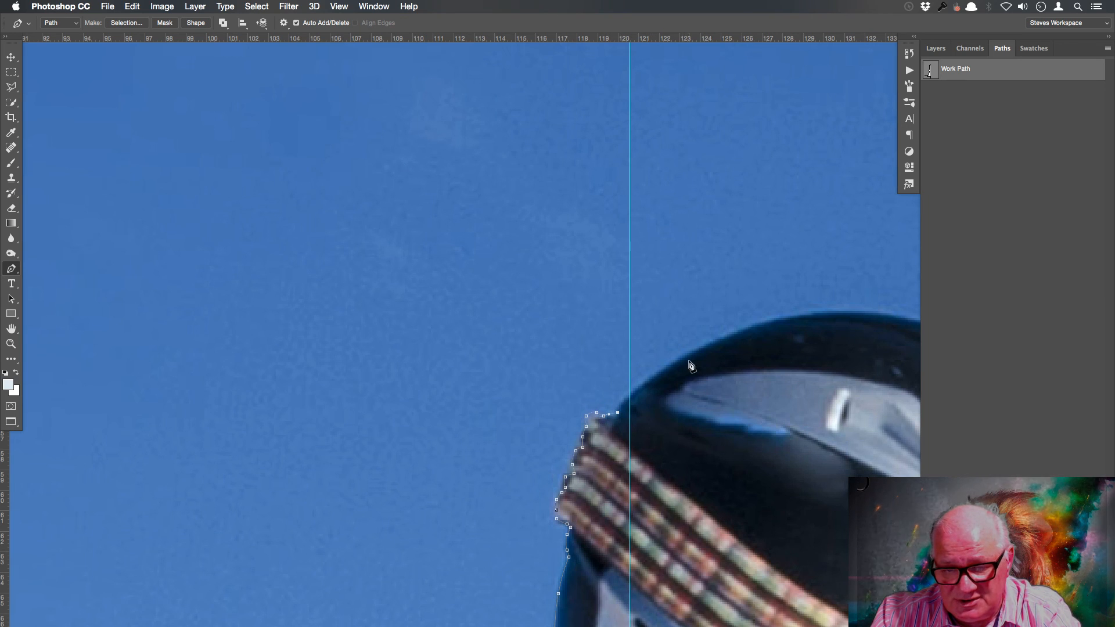
- Trace the path from the checked band up the rising edge of the black helmet shell to its crown
{"action": "left_click_drag", "start_coordinate": [629, 393], "coordinate": [646, 381]}
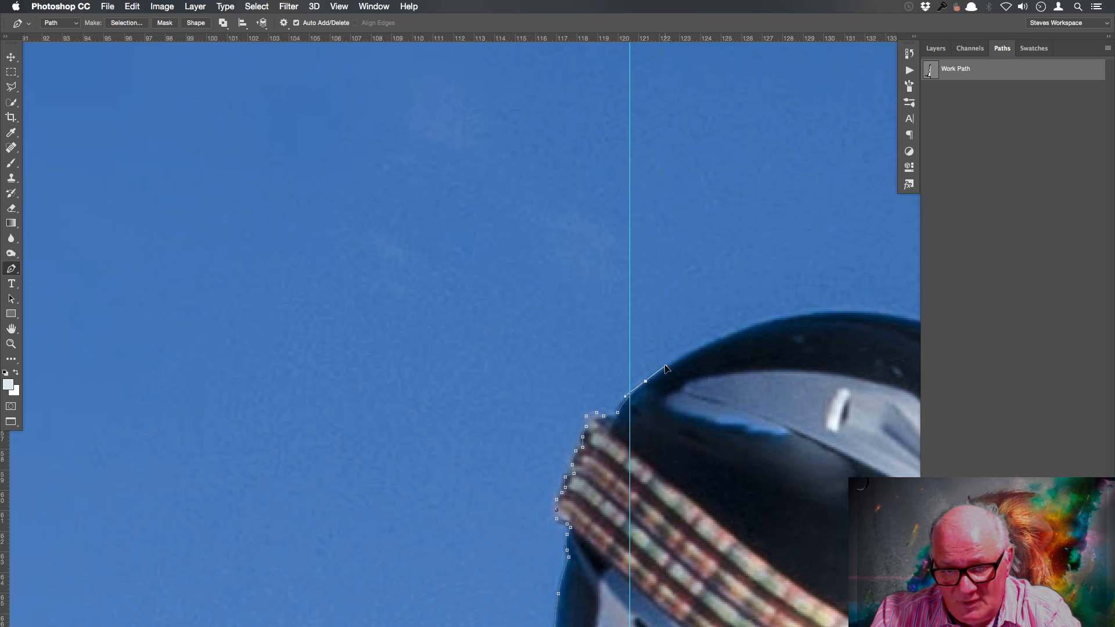
{"action": "left_click_drag", "start_coordinate": [721, 336], "coordinate": [727, 334]}
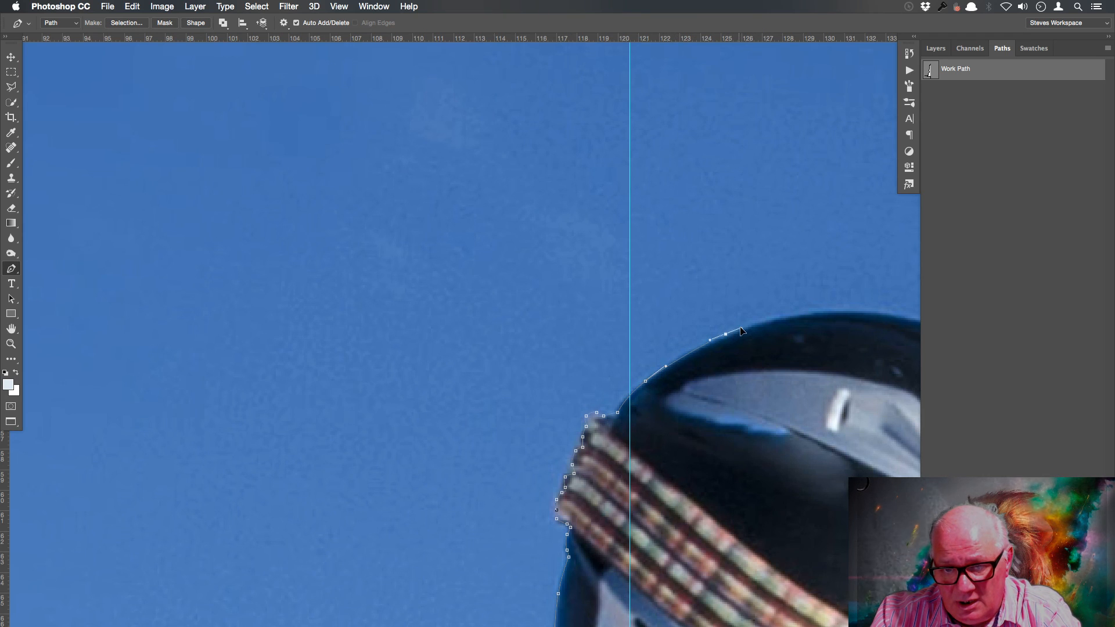
{"action": "left_click_drag", "start_coordinate": [827, 312], "coordinate": [482, 354]}
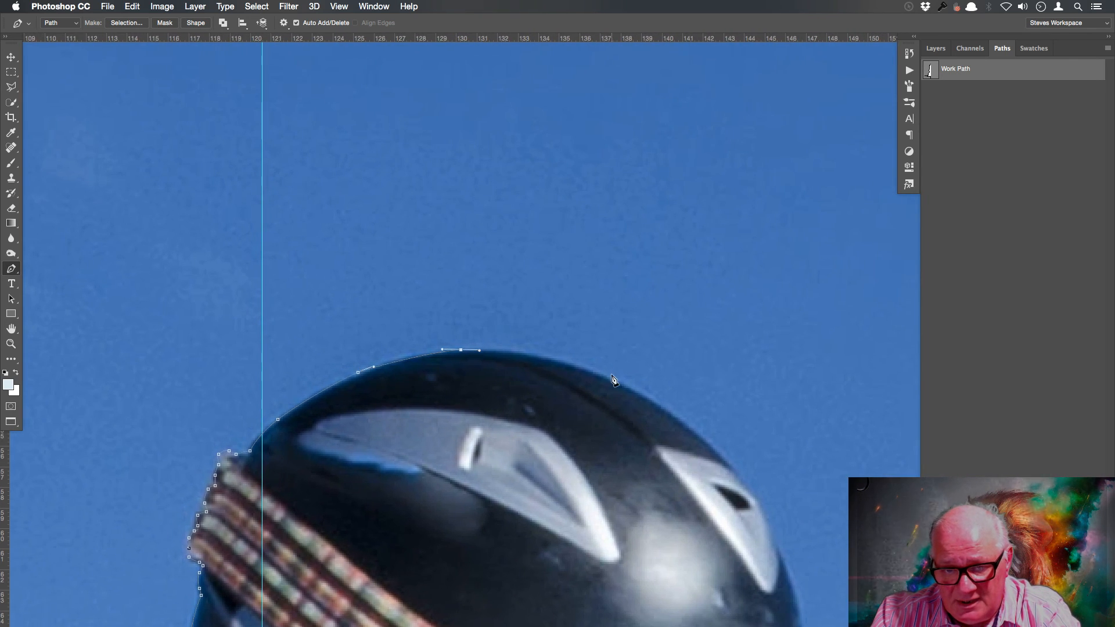
- Continue the path from the helmet's crown down the far side of the shell, past the grey vent
{"action": "left_click_drag", "start_coordinate": [594, 370], "coordinate": [632, 389]}
{"action": "left_click", "coordinate": [694, 431]}
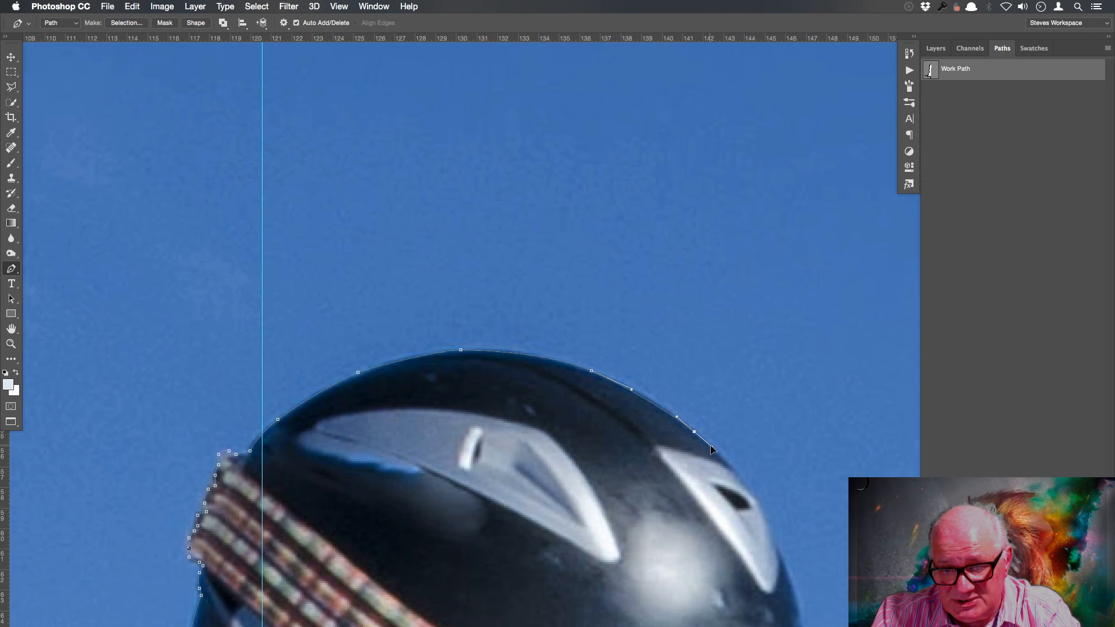
{"action": "left_click", "coordinate": [736, 474]}
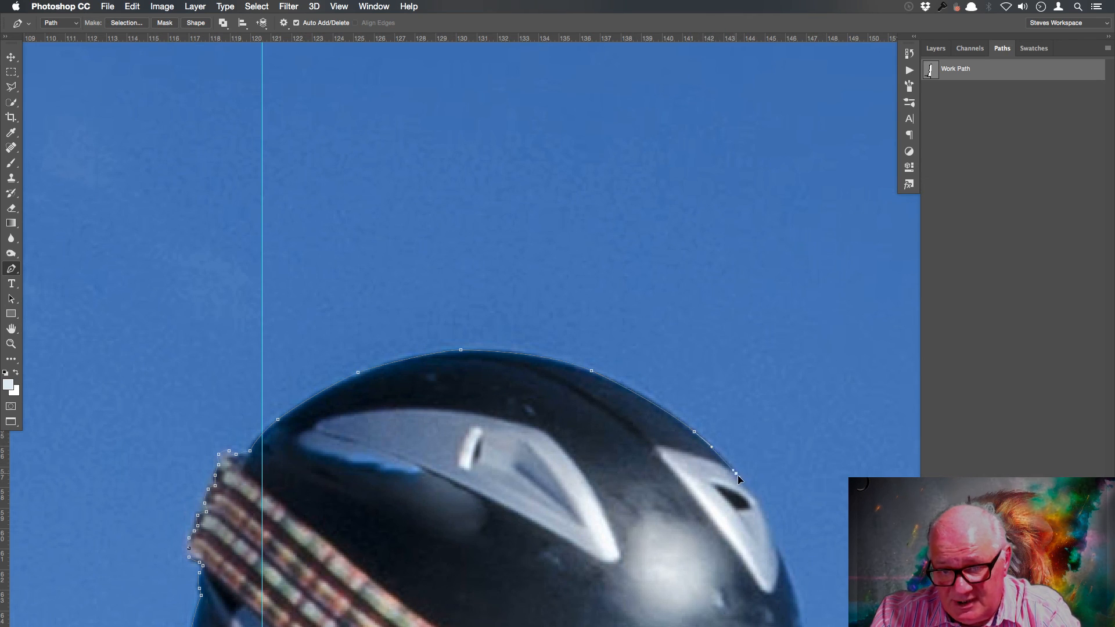
{"action": "left_click_drag", "start_coordinate": [747, 487], "coordinate": [750, 490]}
{"action": "left_click_drag", "start_coordinate": [790, 558], "coordinate": [660, 416]}
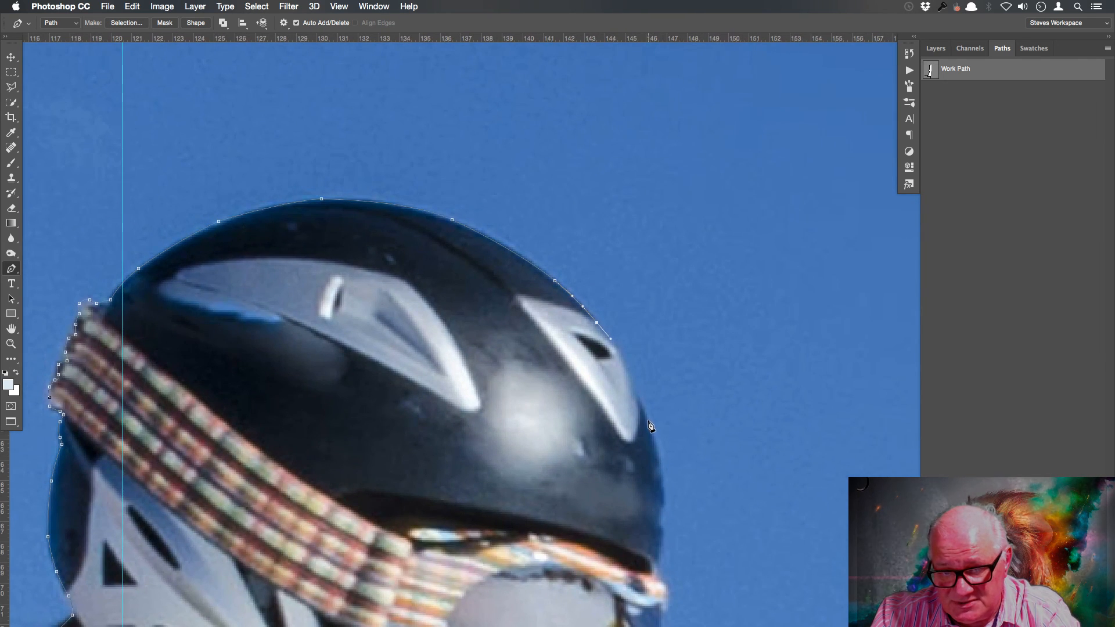
{"action": "left_click", "coordinate": [654, 438]}
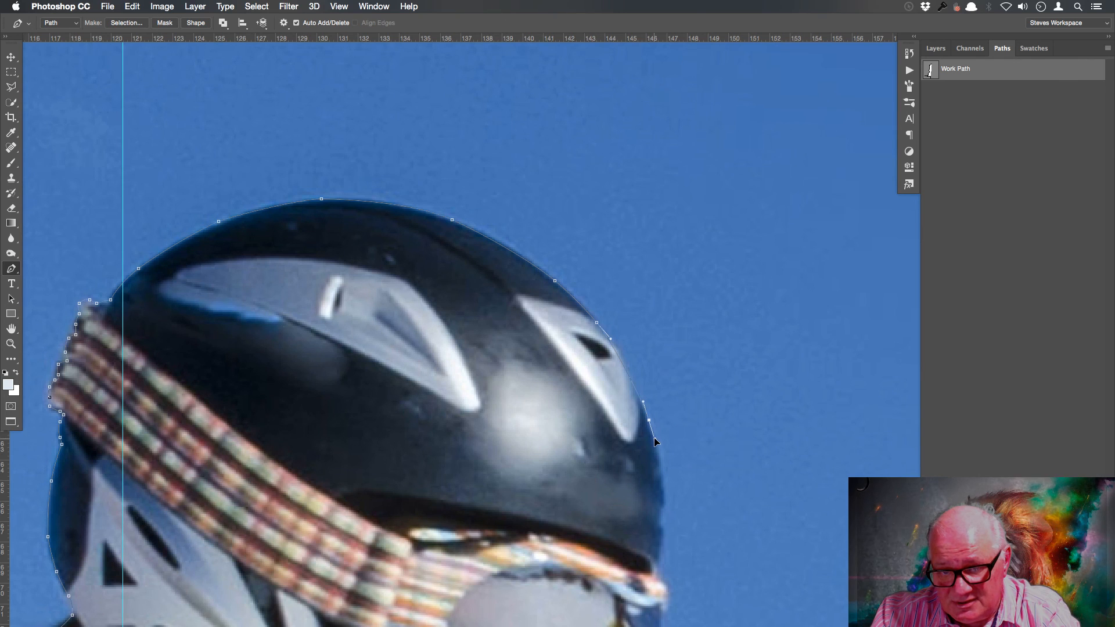
{"action": "left_click", "coordinate": [662, 472]}
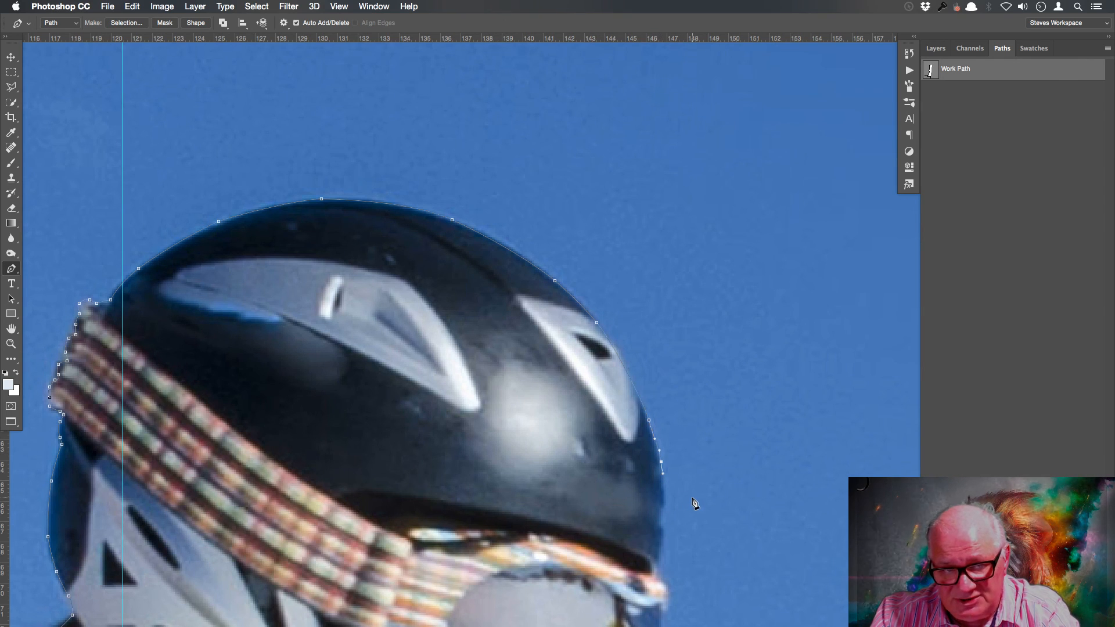
- Undo the anchor points over the helmet shell back to the one at the top of the checked band
{"action": "left_click_drag", "start_coordinate": [361, 326], "coordinate": [508, 384]}
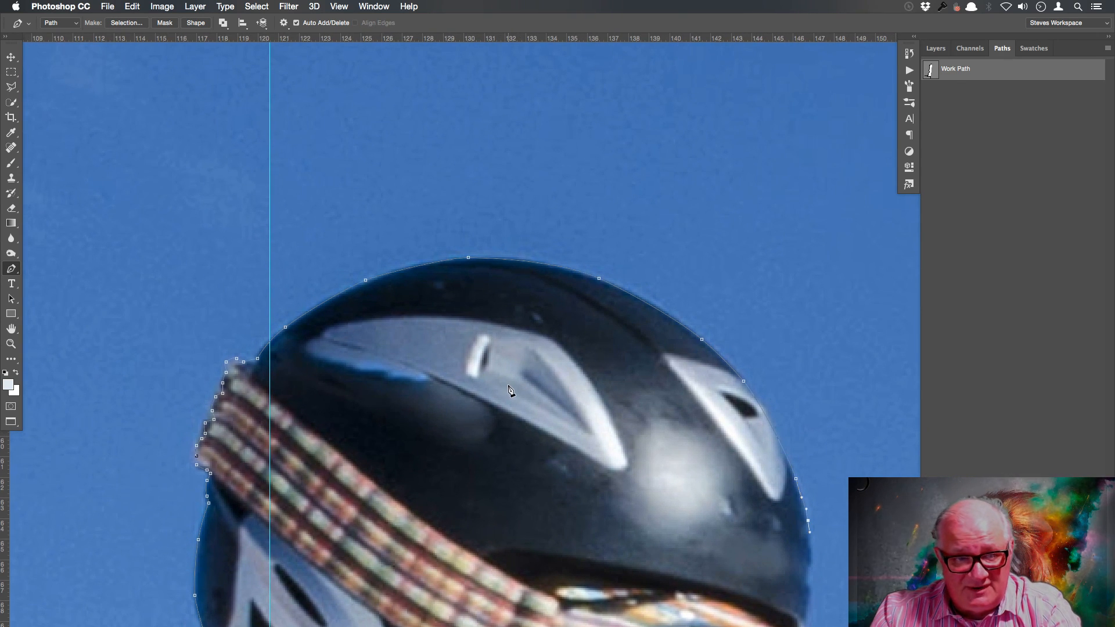
{"action": "key", "text": "super+z"}
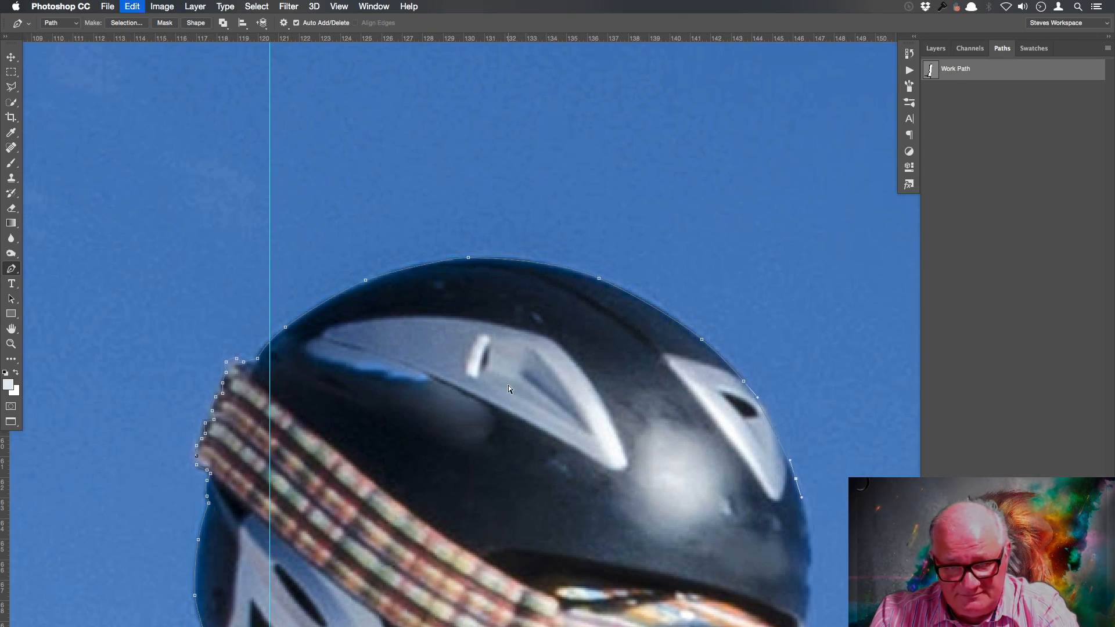
{"action": "key", "text": "alt+super+z"}
{"action": "key", "text": "alt+super+z"}
{"action": "key", "text": "alt+super+z"}
{"action": "key", "text": "alt+super+z"}
{"action": "key", "text": "alt+super+z"}
{"action": "key", "text": "alt+super+z"}
{"action": "key", "text": "alt+super+z"}
{"action": "key", "text": "alt+super+z"}
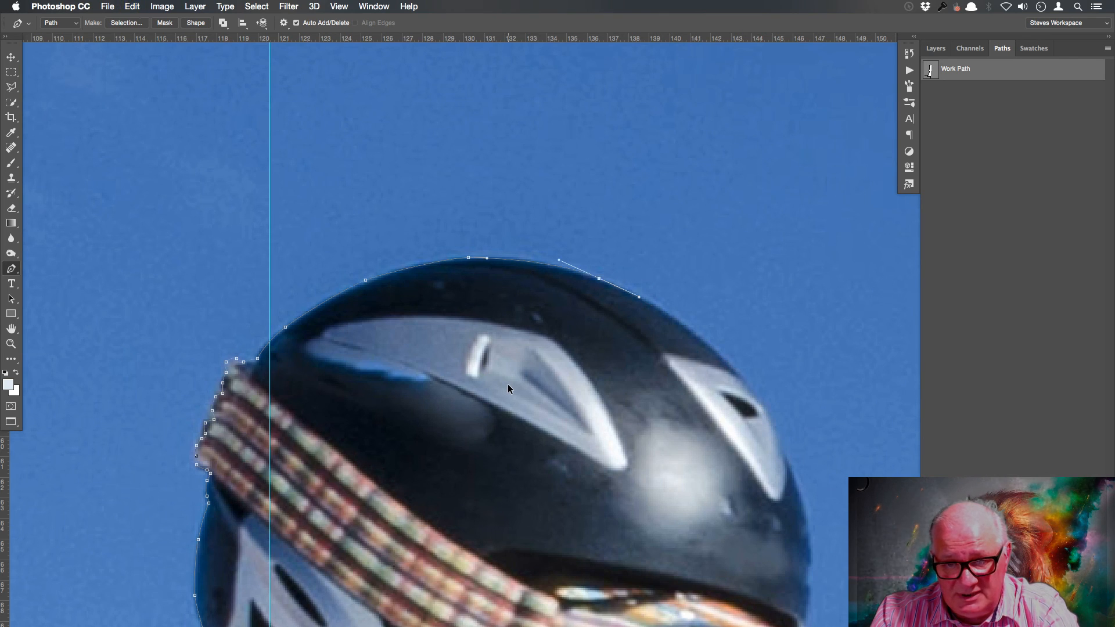
{"action": "key", "text": "alt+super+z"}
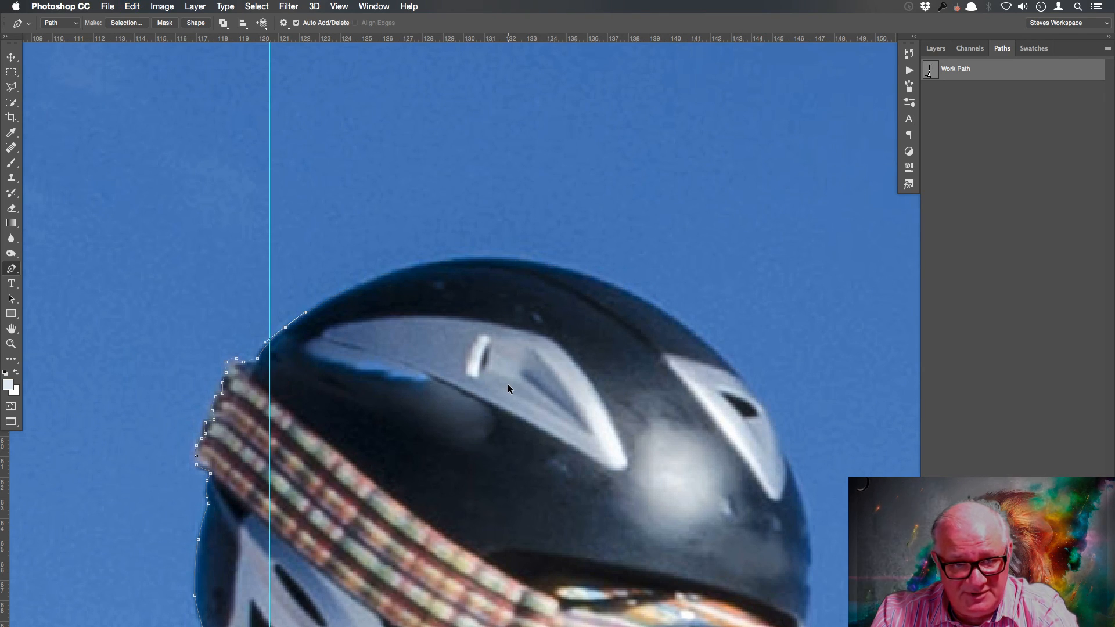
{"action": "key", "text": "alt+super+z"}
{"action": "key", "text": "alt+super+z"}
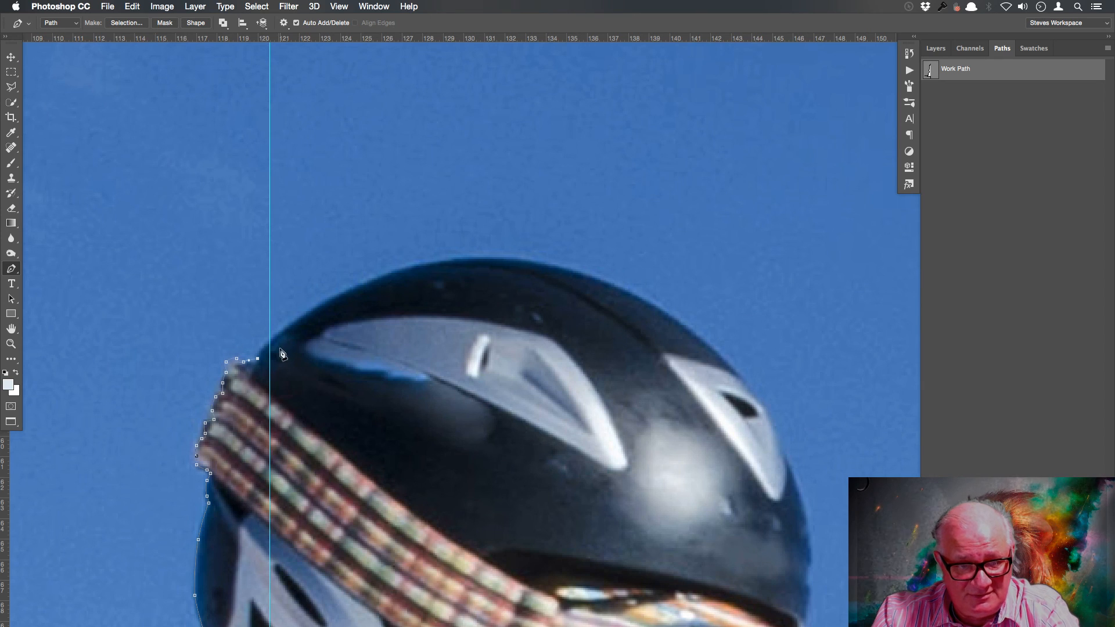
- Anchor the path where the helmet edge meets the vertical guide, and extend it straight up the guide to just above the canvas
{"action": "left_click_drag", "start_coordinate": [269, 350], "coordinate": [278, 344]}
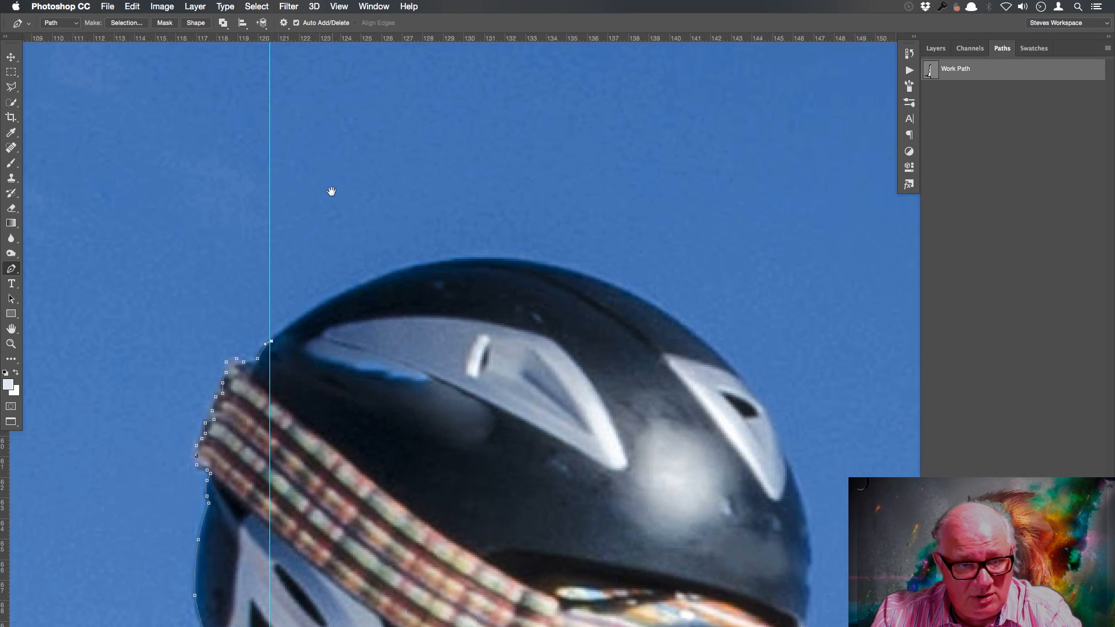
{"action": "left_click_drag", "start_coordinate": [329, 190], "coordinate": [468, 469]}
{"action": "left_click_drag", "start_coordinate": [418, 95], "coordinate": [440, 422]}
{"action": "left_click_drag", "start_coordinate": [491, 215], "coordinate": [513, 426]}
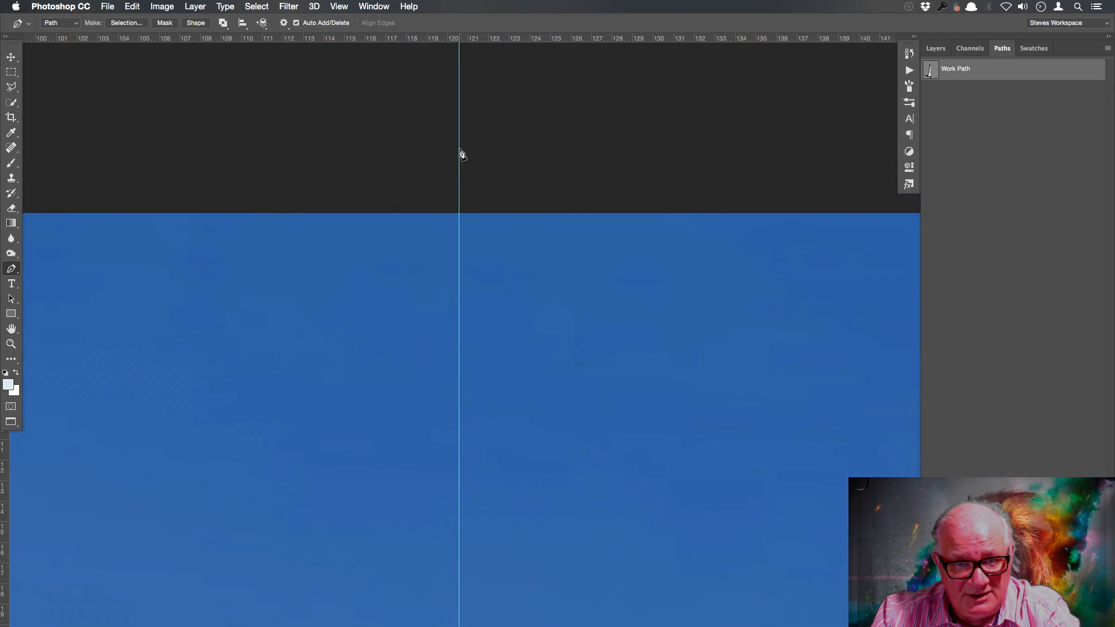
{"action": "left_click", "coordinate": [459, 148]}
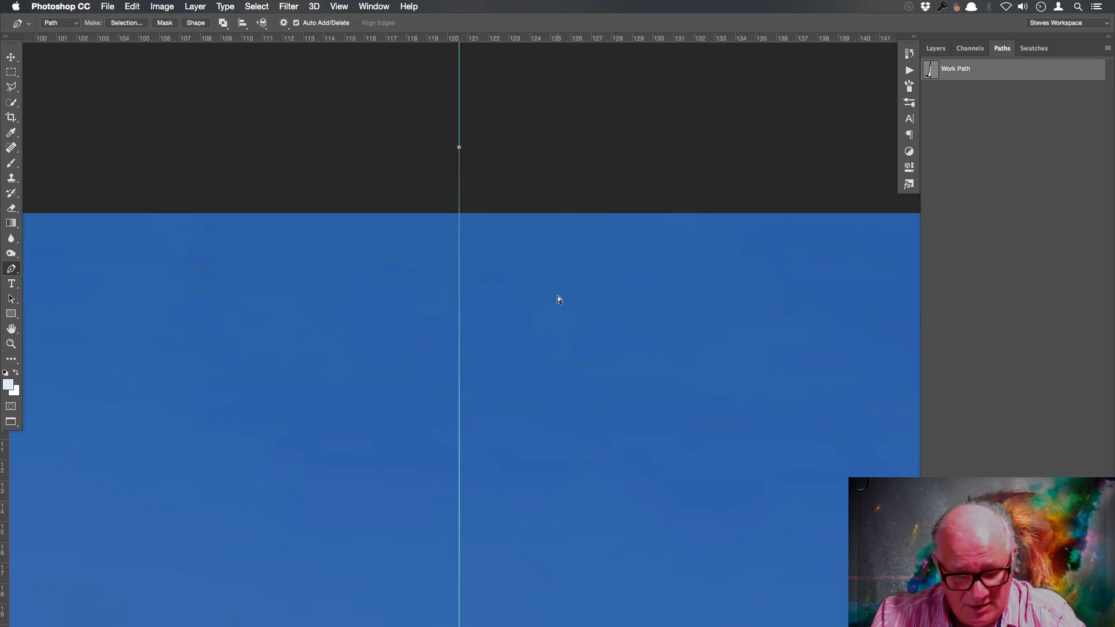
{"action": "scroll", "coordinate": [558, 299], "scroll_direction": "down", "scroll_amount": 5}
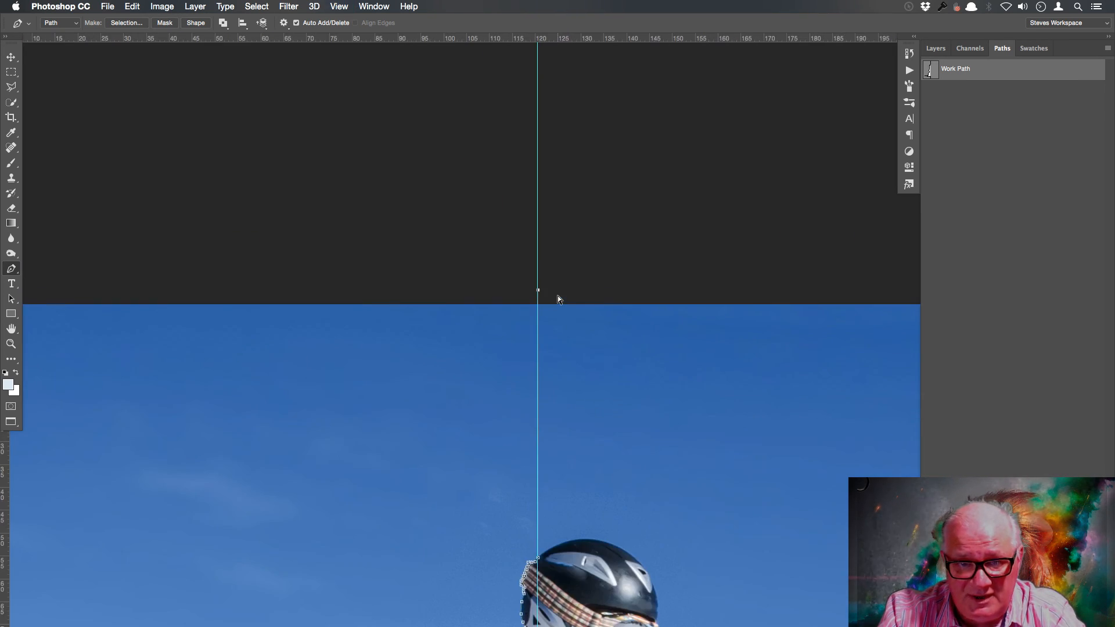
- Extend the path outside the canvas past its upper and lower corners, and close it at the starting anchor on the guide
{"action": "scroll", "coordinate": [558, 299], "scroll_direction": "down", "scroll_amount": 3}
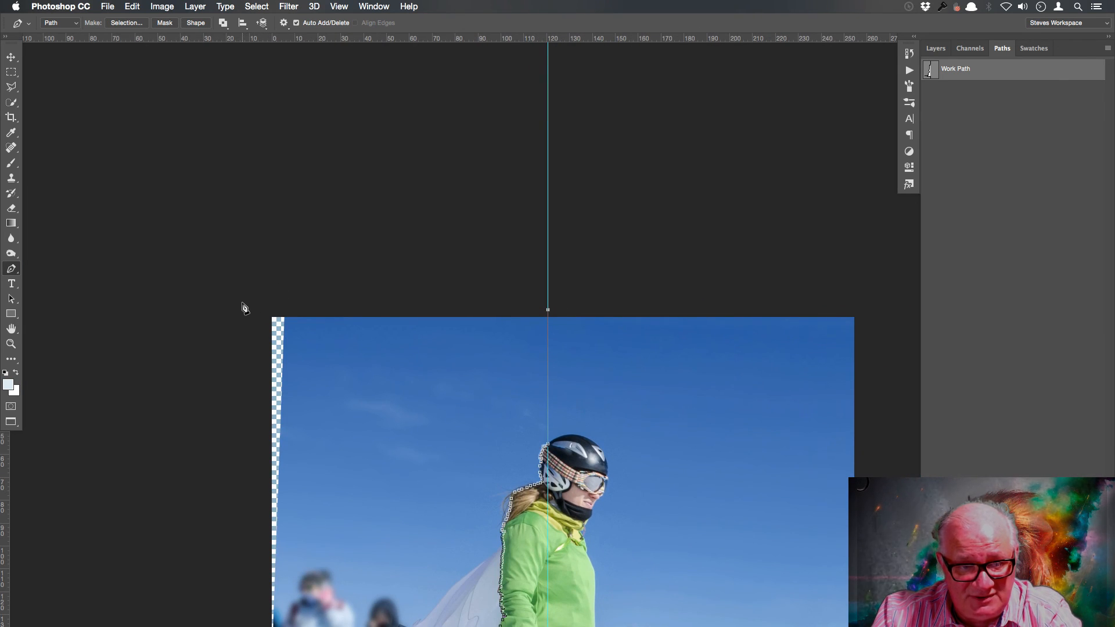
{"action": "left_click_drag", "start_coordinate": [351, 496], "coordinate": [366, 267]}
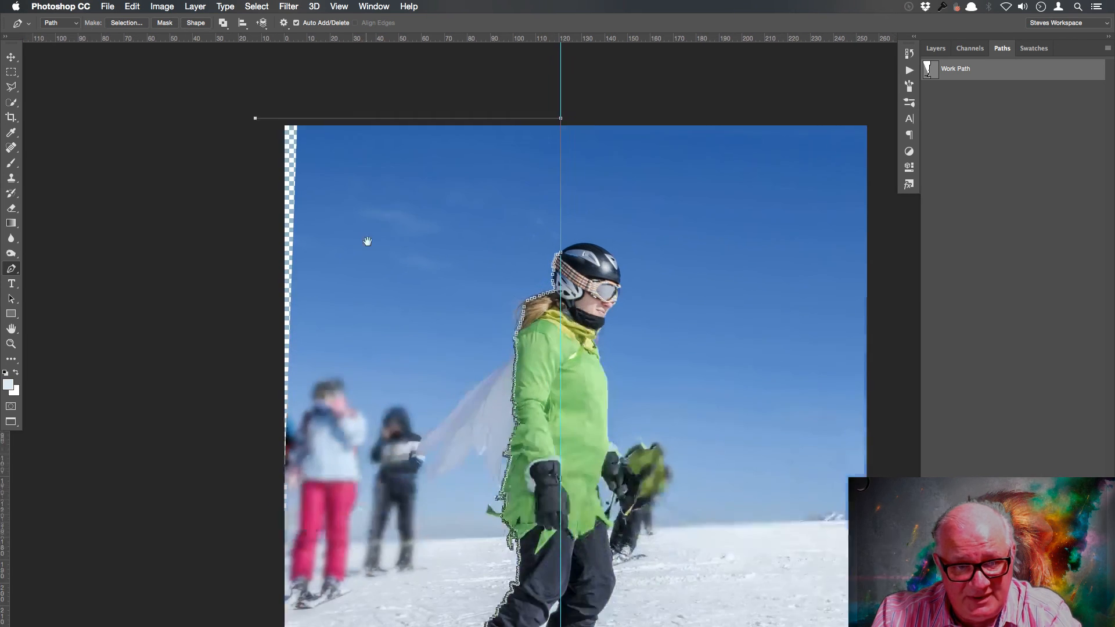
{"action": "scroll", "coordinate": [369, 431], "scroll_direction": "down", "scroll_amount": 5}
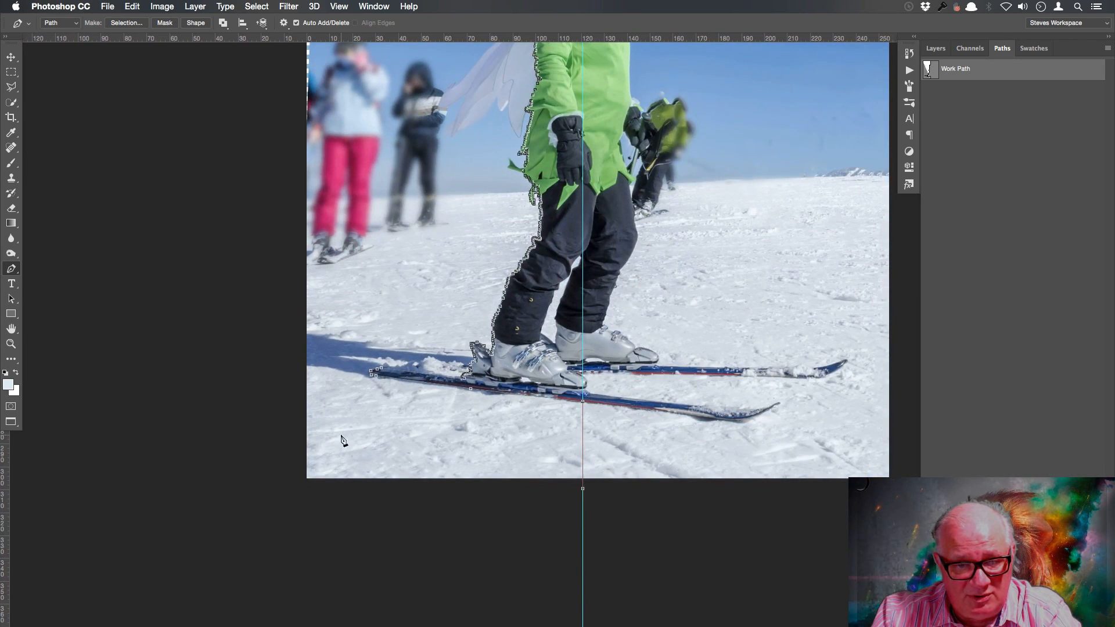
{"action": "left_click", "coordinate": [295, 488], "text": "shift"}
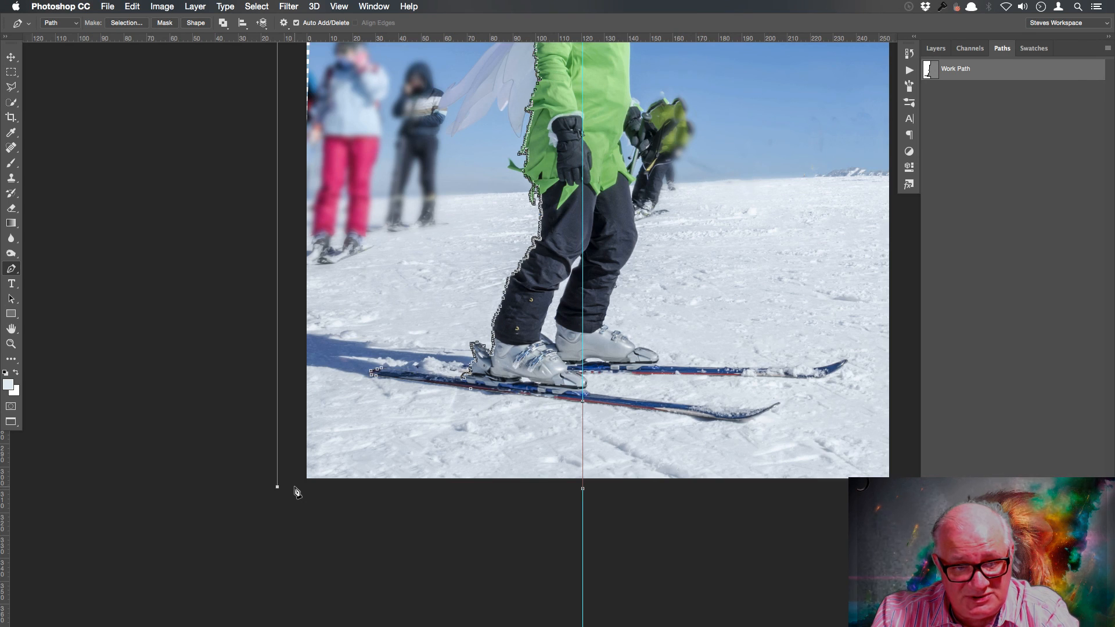
{"action": "left_click", "coordinate": [584, 490]}
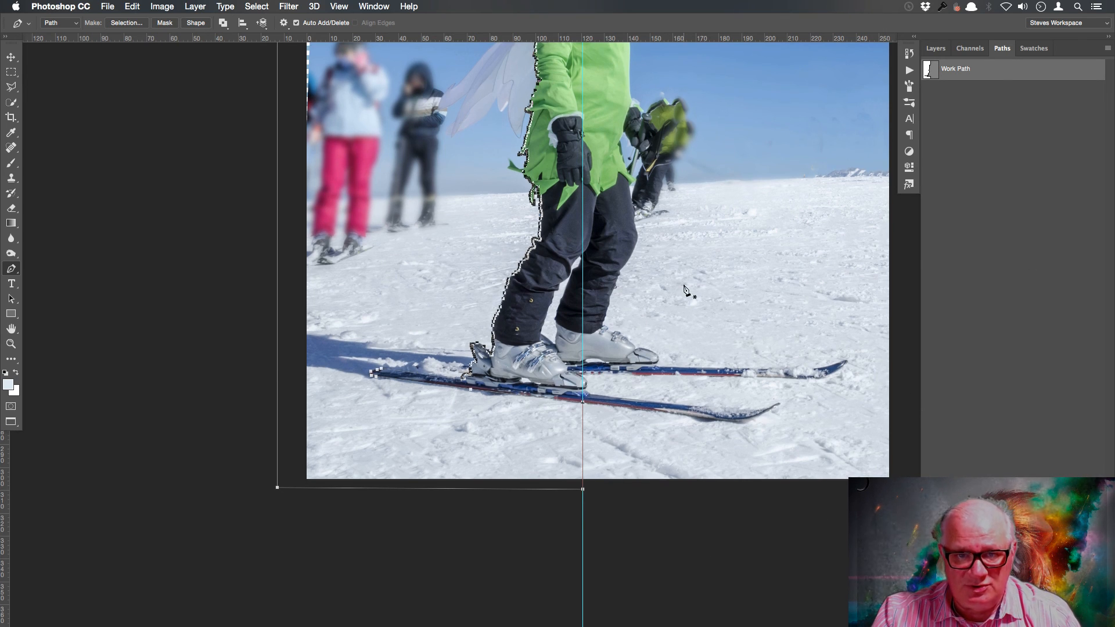
- Save the work path under the name Blank Path
{"action": "scroll", "coordinate": [690, 290], "scroll_direction": "up", "scroll_amount": 3}
{"action": "scroll", "coordinate": [688, 292], "scroll_direction": "up", "scroll_amount": 5}
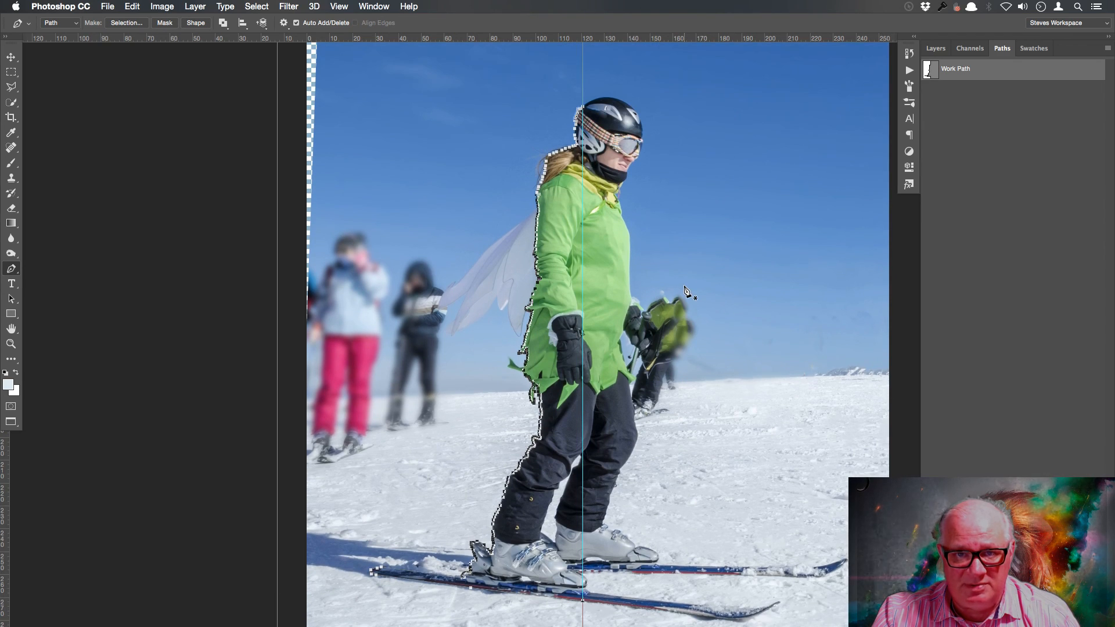
{"action": "scroll", "coordinate": [688, 291], "scroll_direction": "down", "scroll_amount": 2}
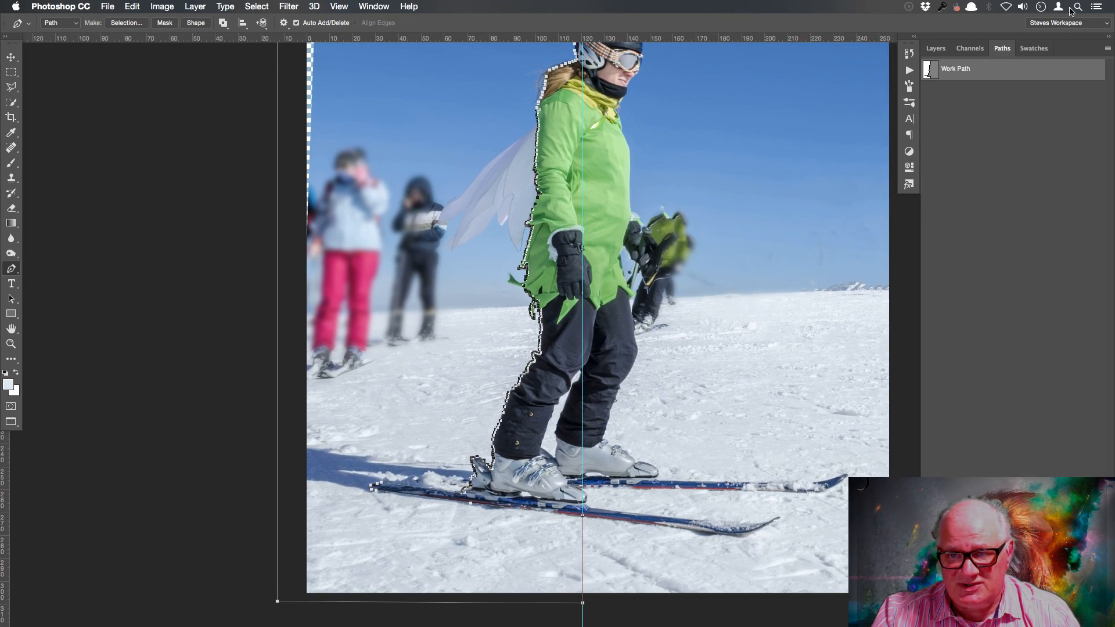
{"action": "double_click", "coordinate": [966, 70]}
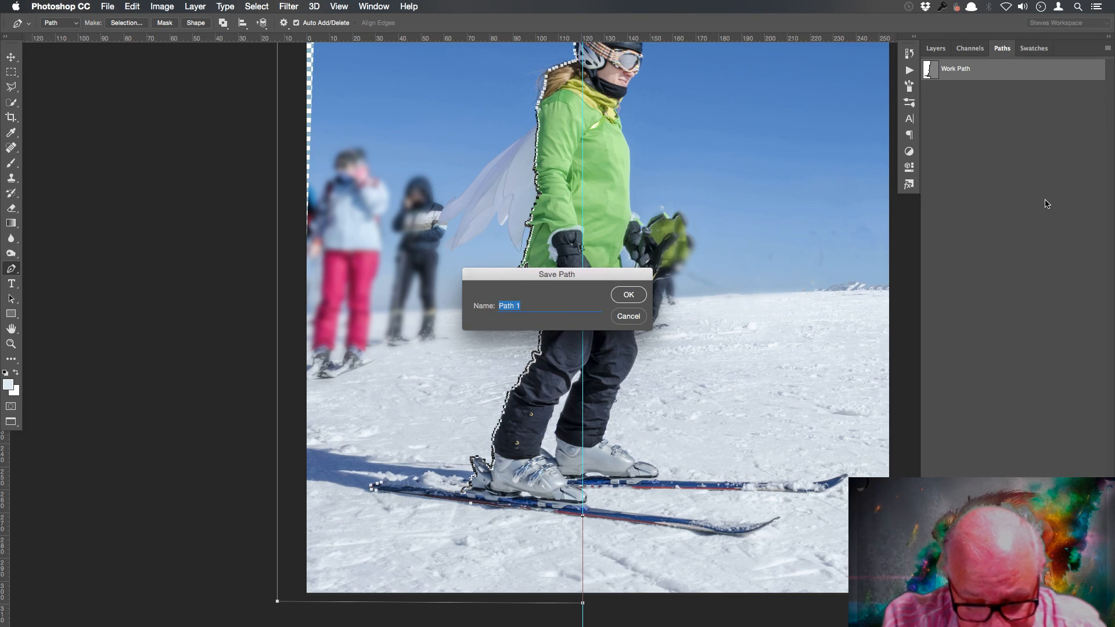
{"action": "type", "text": "Blank"}
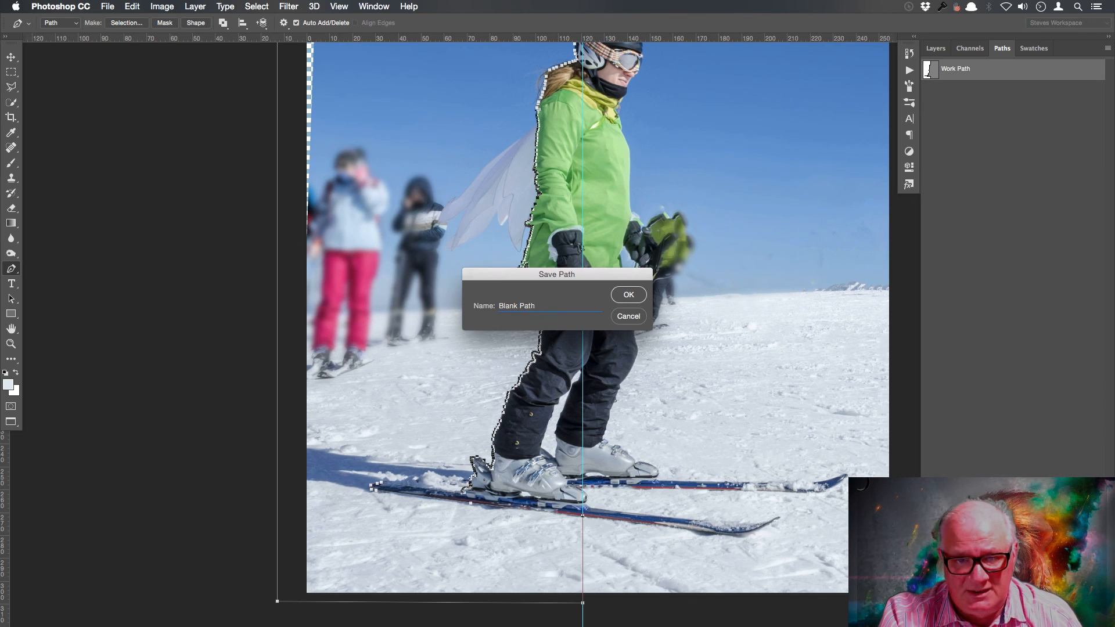
{"action": "key", "text": "Return"}
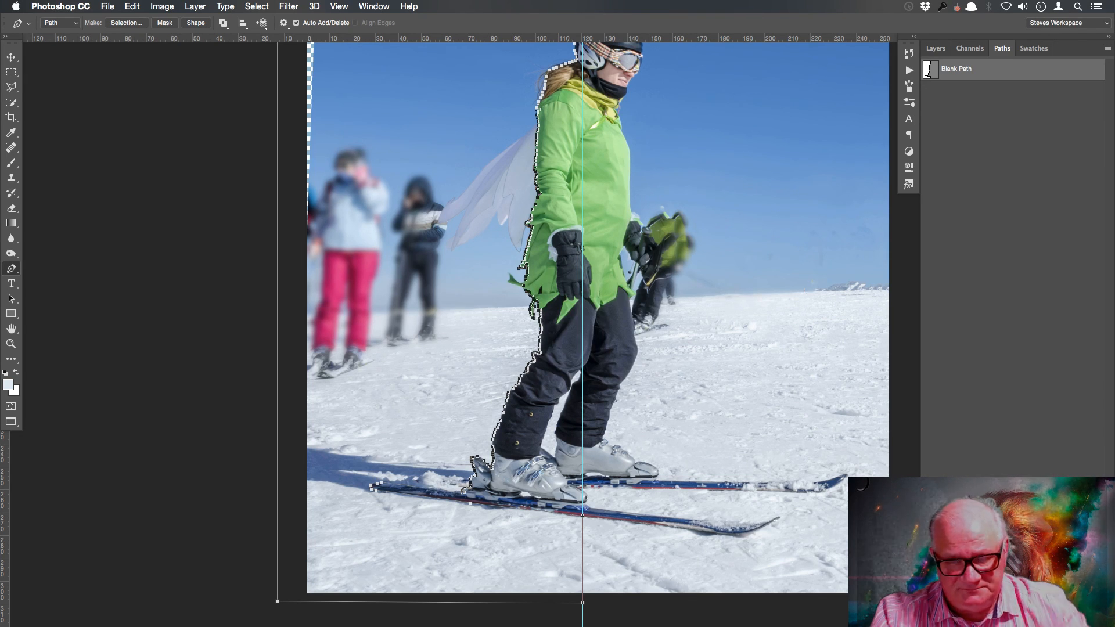
- Deselect Blank Path to hide its outline, and select it again to show it over the photo
{"action": "key", "text": "super+minus"}
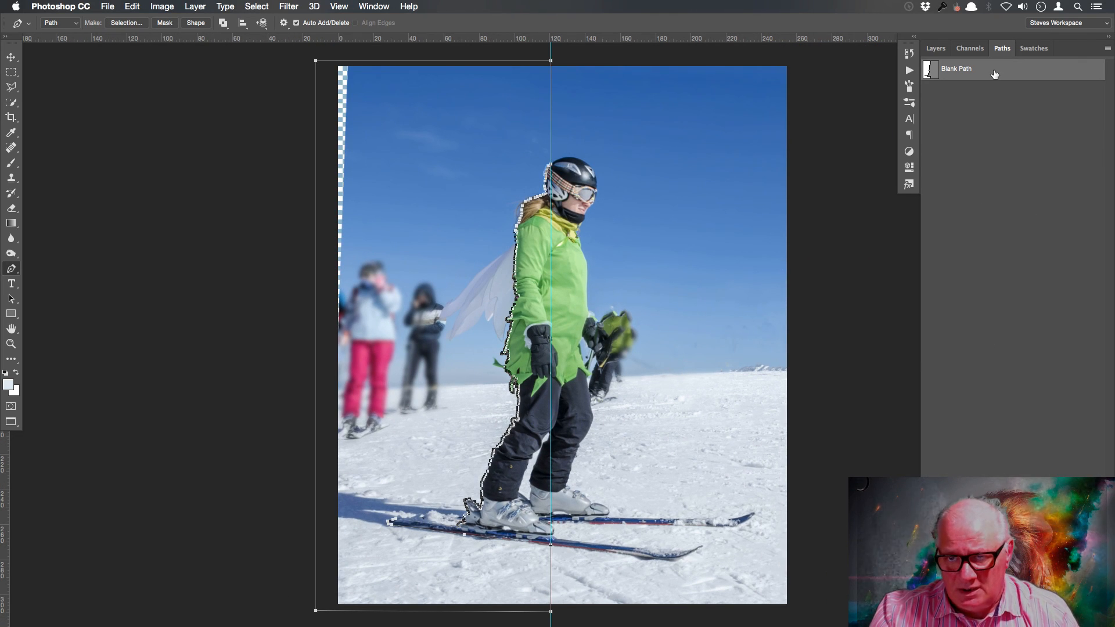
{"action": "left_click", "coordinate": [1016, 270]}
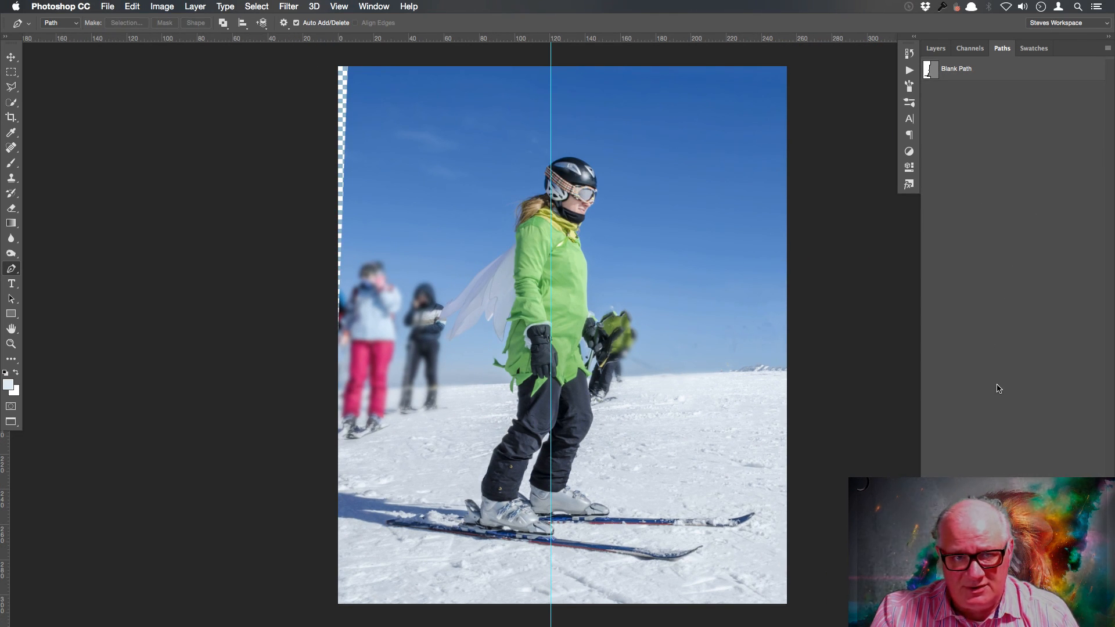
{"action": "left_click", "coordinate": [1016, 73]}
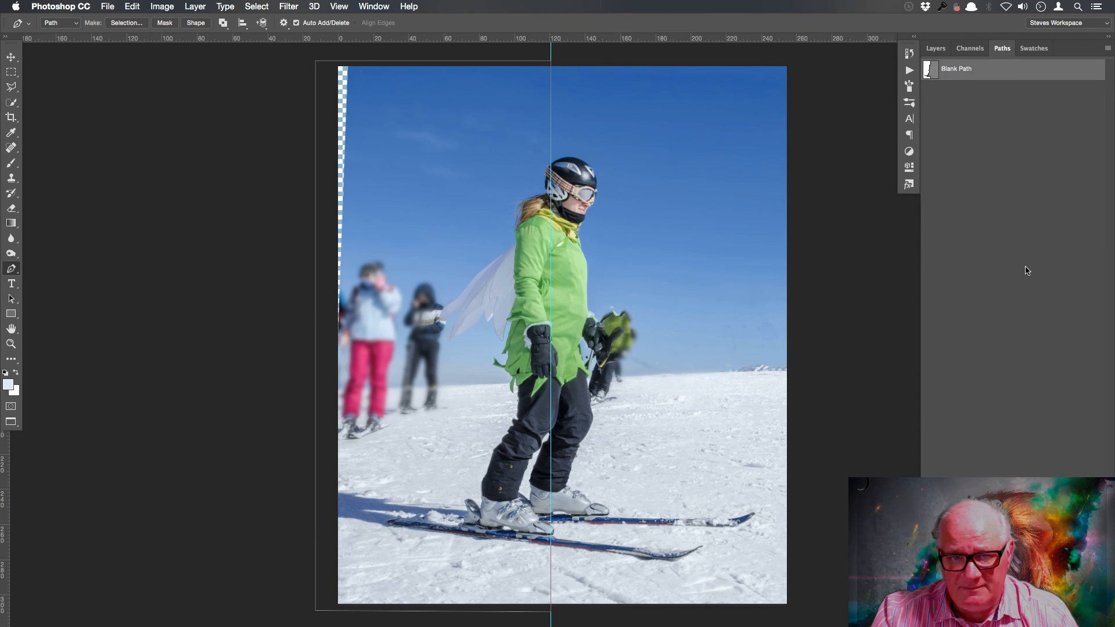
- Select the whole traced path with the Path Selection tool and convert it into a selection
{"action": "left_click", "coordinate": [12, 299]}
{"action": "right_click", "coordinate": [11, 299]}
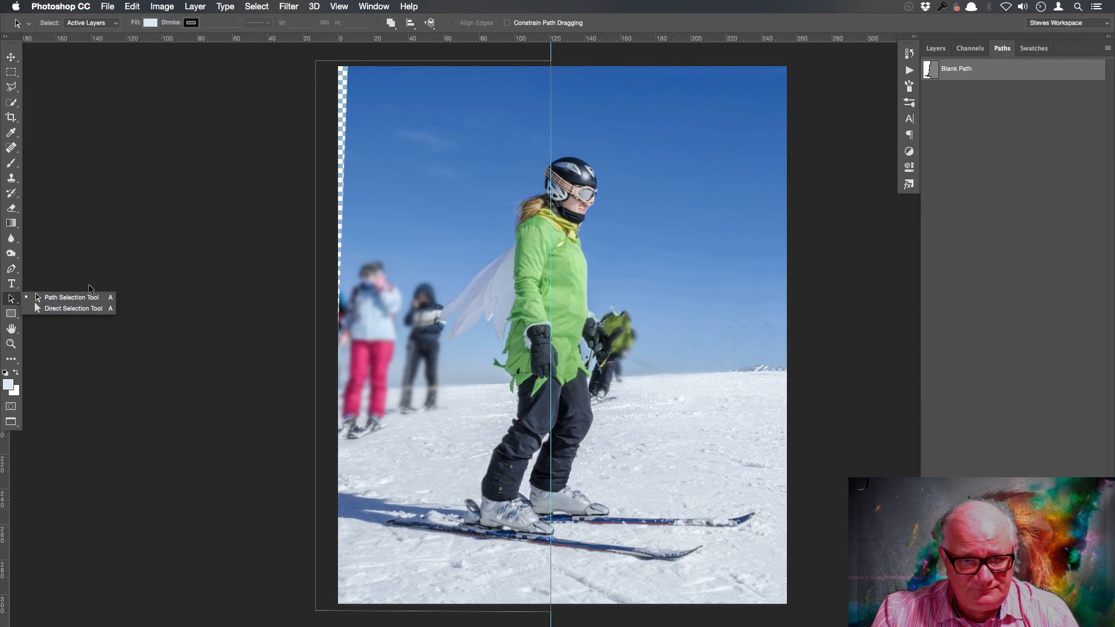
{"action": "left_click", "coordinate": [79, 301]}
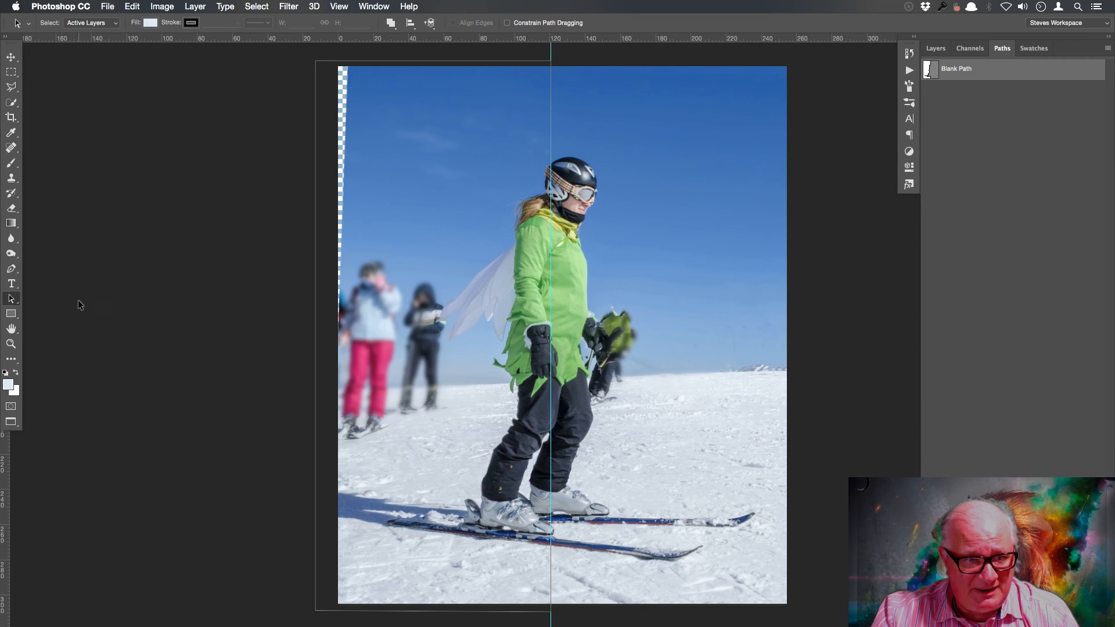
{"action": "left_click", "coordinate": [531, 199]}
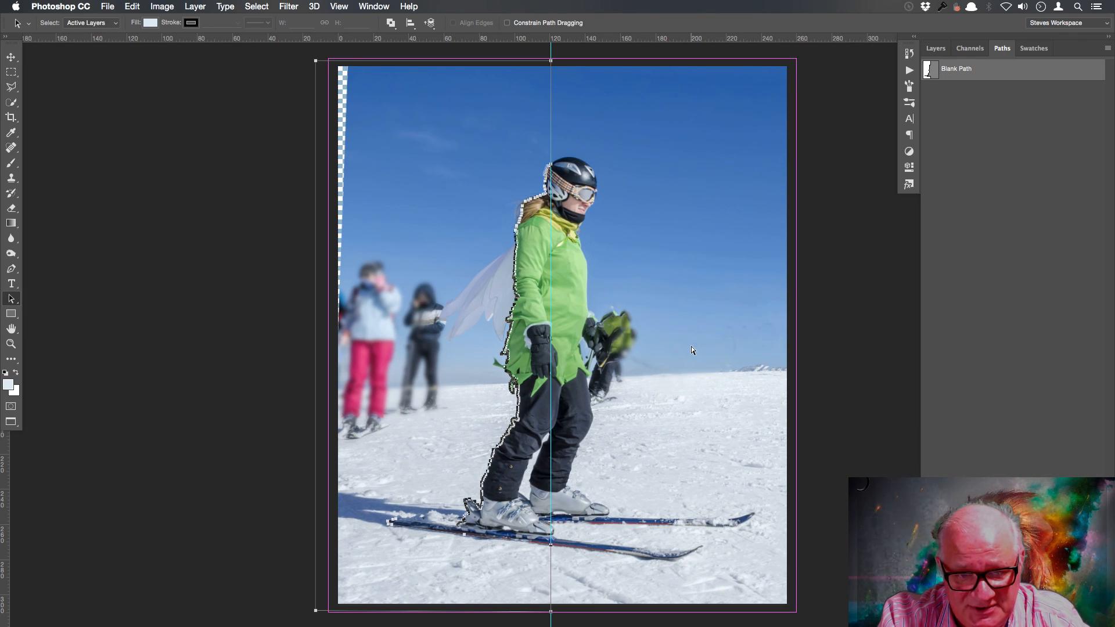
{"action": "key", "text": "super+Return"}
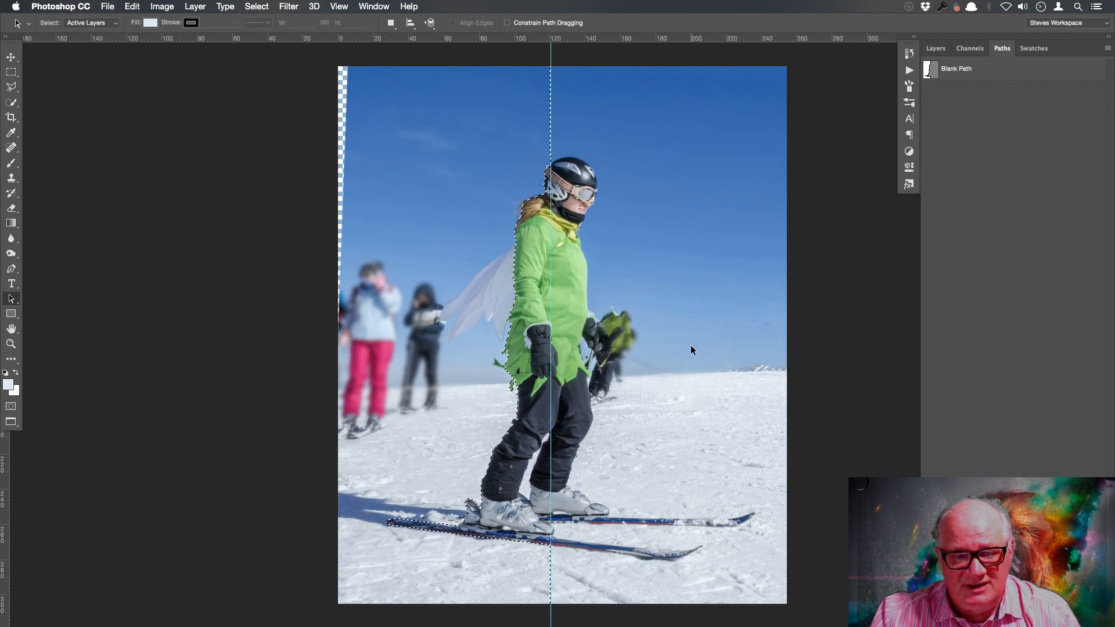
- Add a layer mask to Layer 0 copy that hides the selected background behind the figure, undoing a first mask that keeps only that area
{"action": "left_click", "coordinate": [936, 49]}
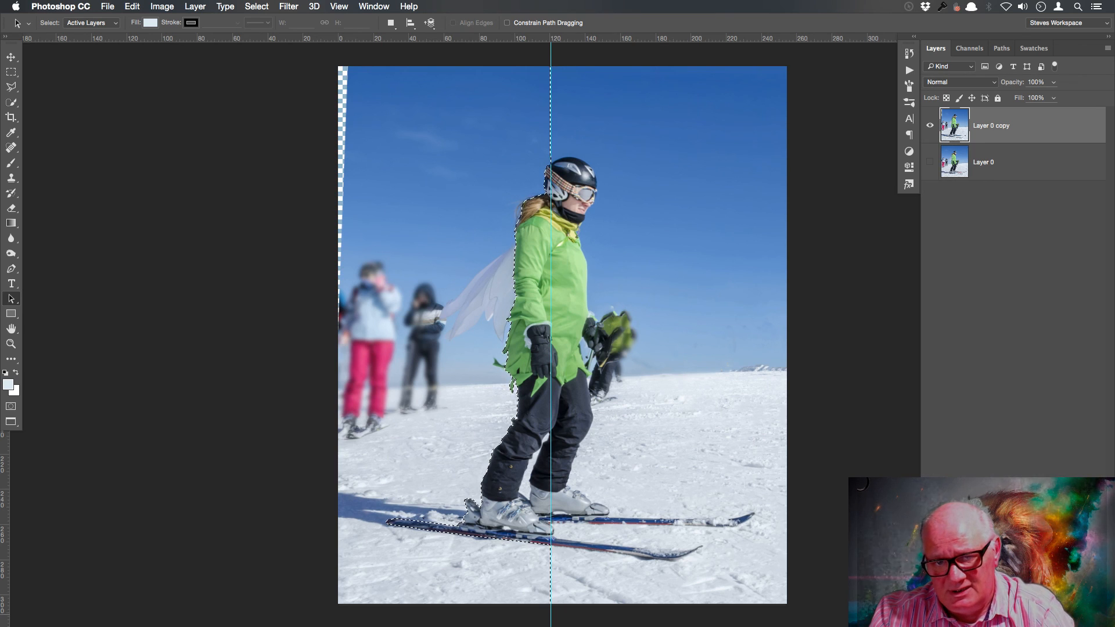
{"action": "left_click", "coordinate": [1002, 621]}
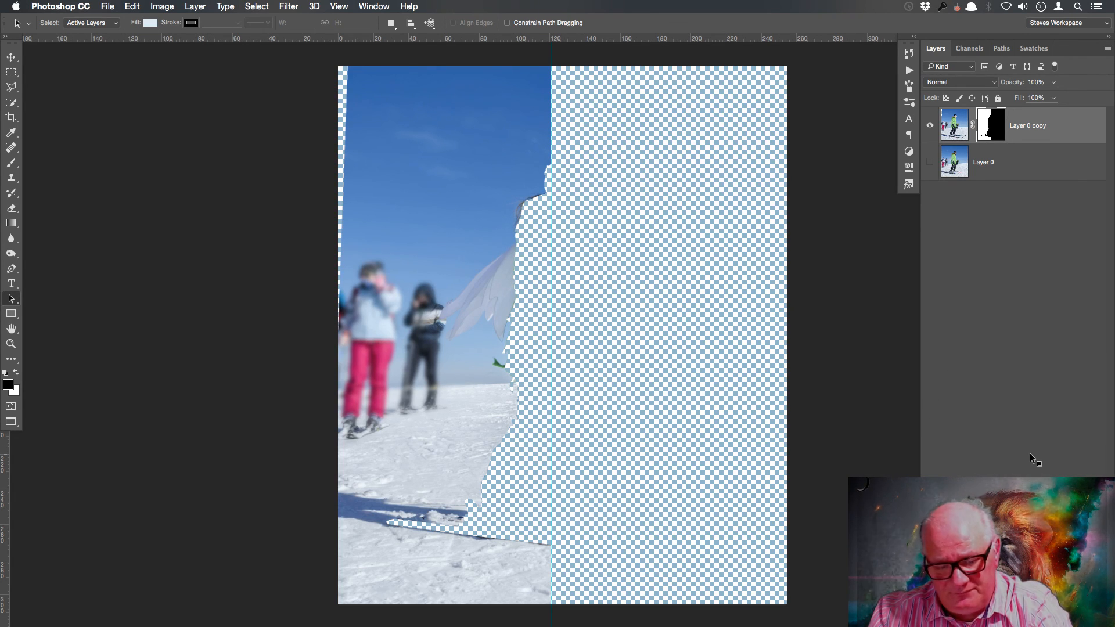
{"action": "key", "text": "super+z"}
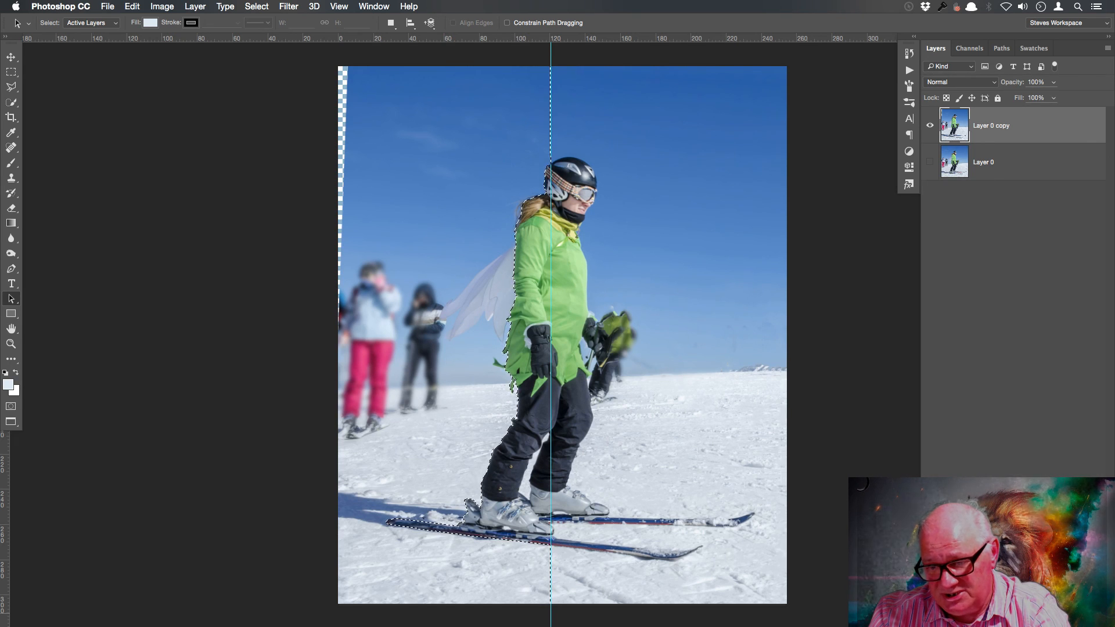
{"action": "left_click", "coordinate": [1002, 621]}
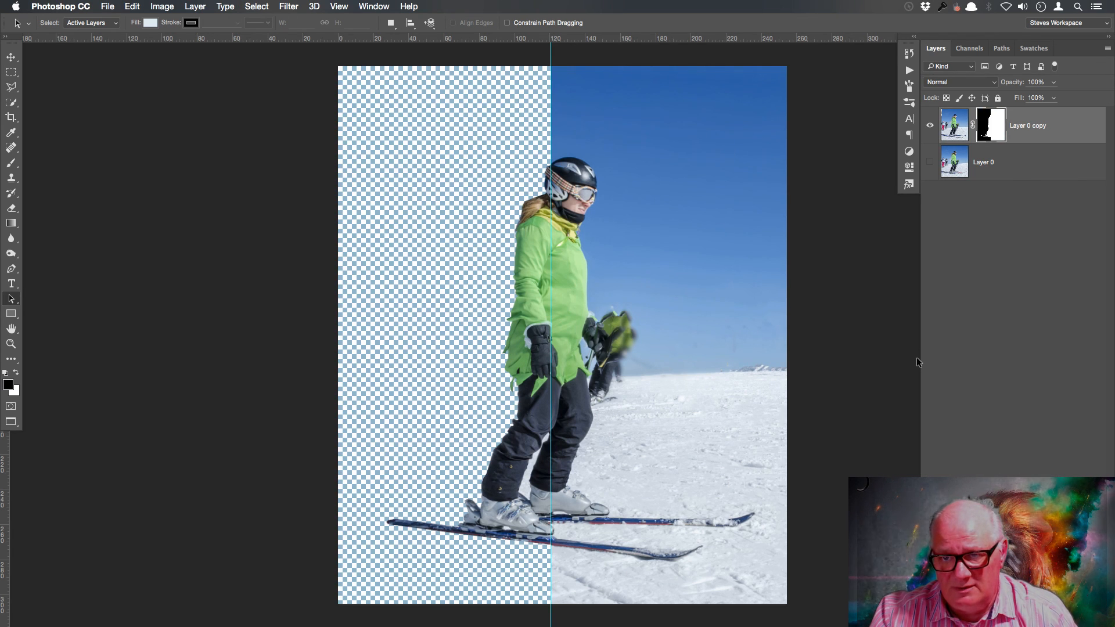
- Add an empty layer directly above Layer 0, and set the foreground colour to dark grey #2f3336
{"action": "left_click", "coordinate": [1057, 164]}
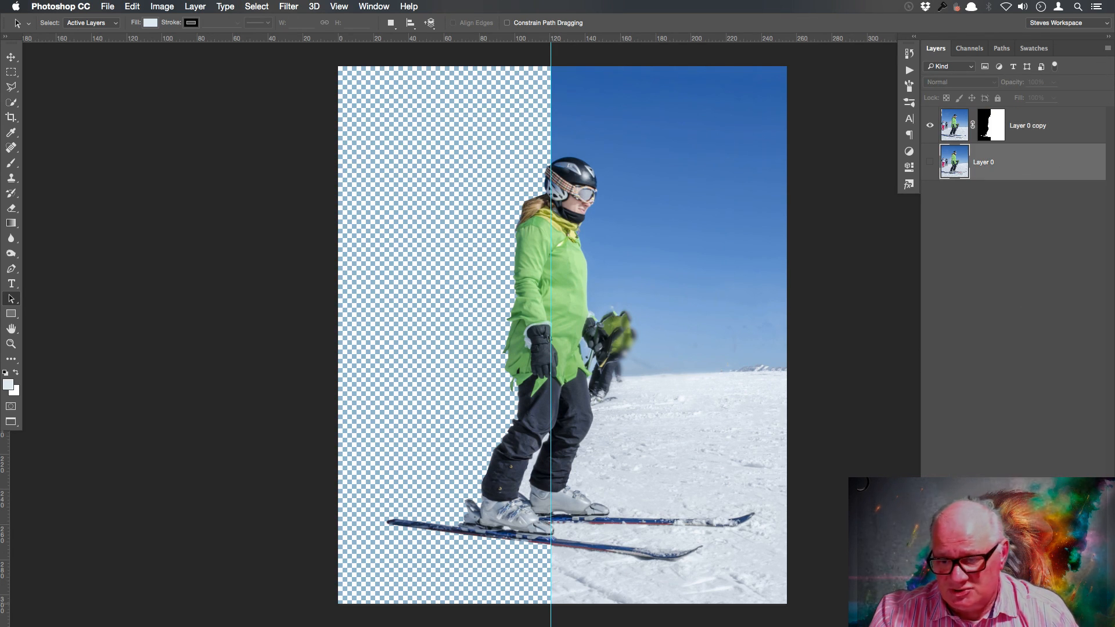
{"action": "left_click", "coordinate": [1050, 620]}
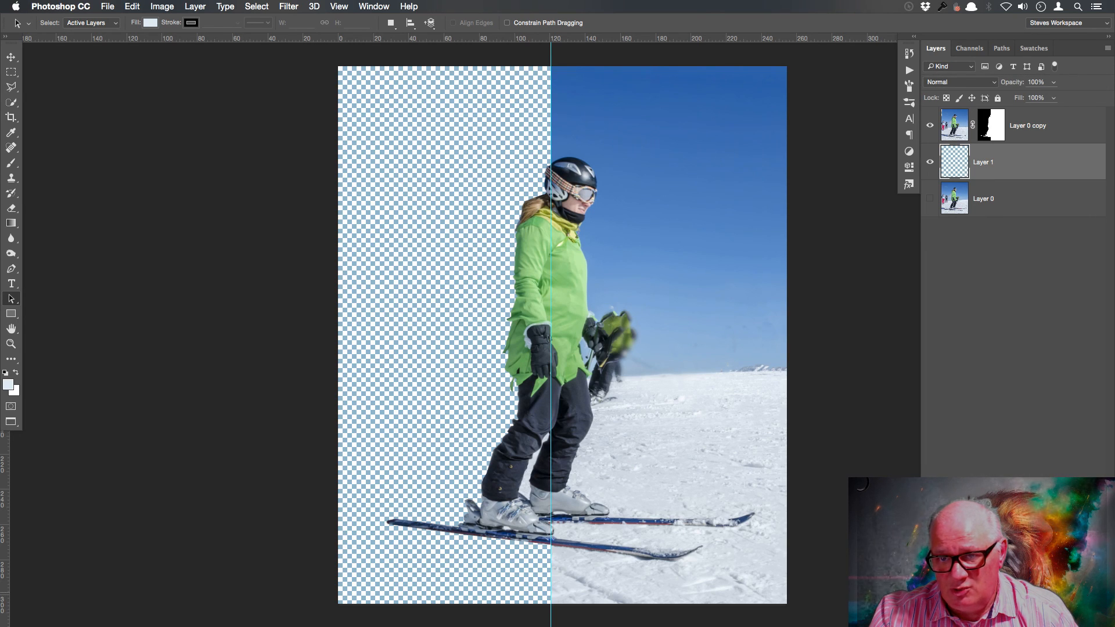
{"action": "left_click", "coordinate": [9, 386]}
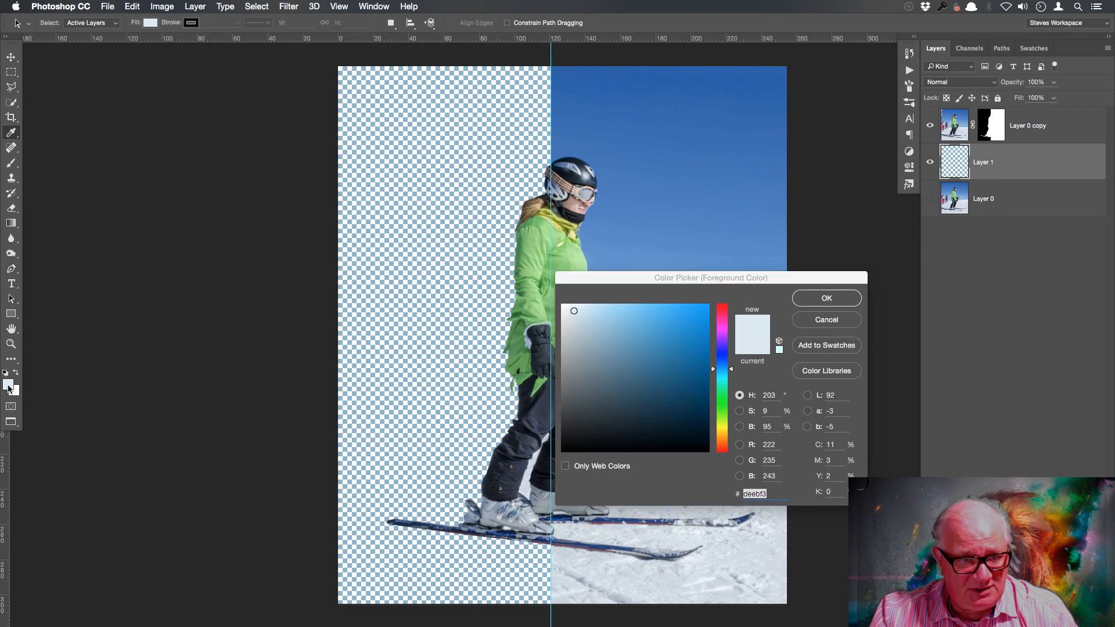
{"action": "mouse_move", "coordinate": [575, 399]}
{"action": "left_mouse_down"}
{"action": "mouse_move", "coordinate": [563, 420]}
{"action": "mouse_move", "coordinate": [579, 423]}
{"action": "left_mouse_up"}
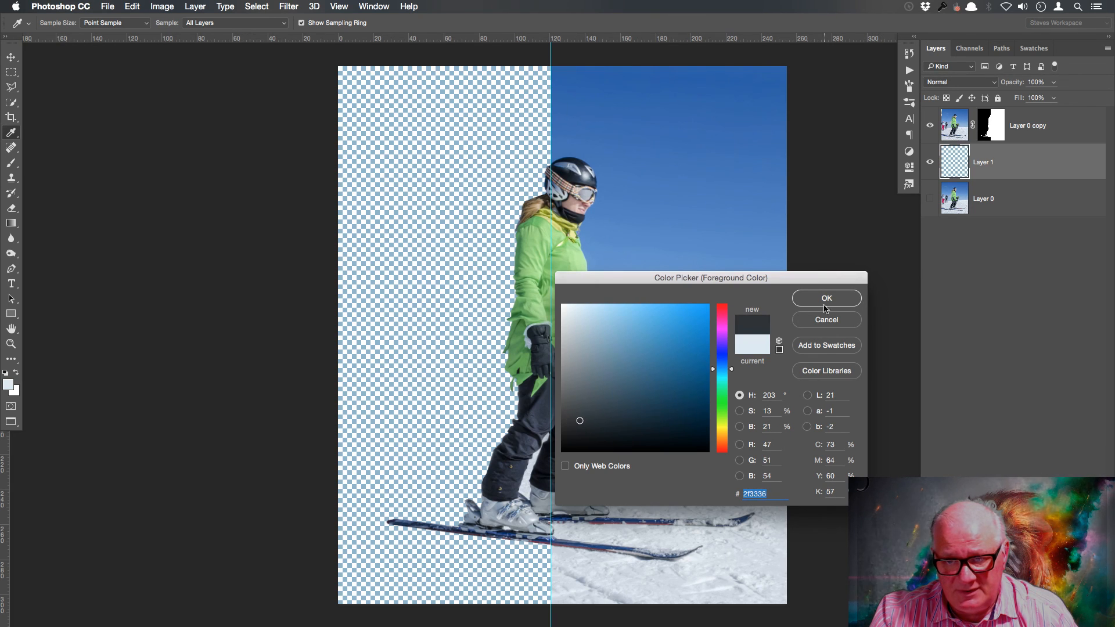
{"action": "left_click", "coordinate": [826, 299]}
{"action": "key", "text": "a"}
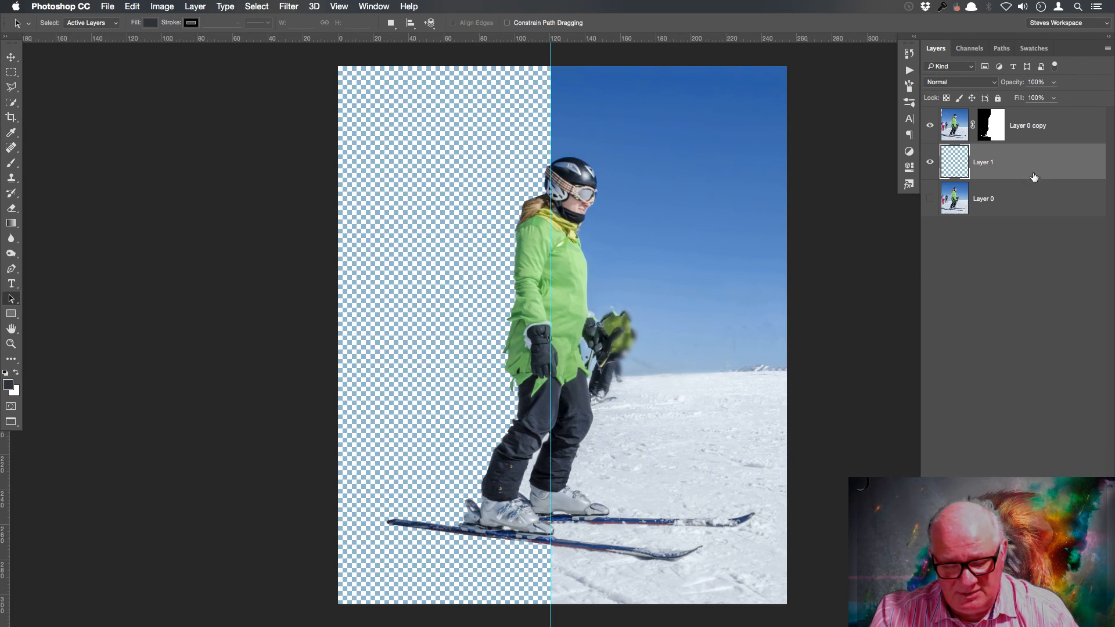
- Rename the new empty layer as BG
{"action": "double_click", "coordinate": [985, 163]}
{"action": "type", "text": "BG"}
{"action": "key", "text": "Return"}
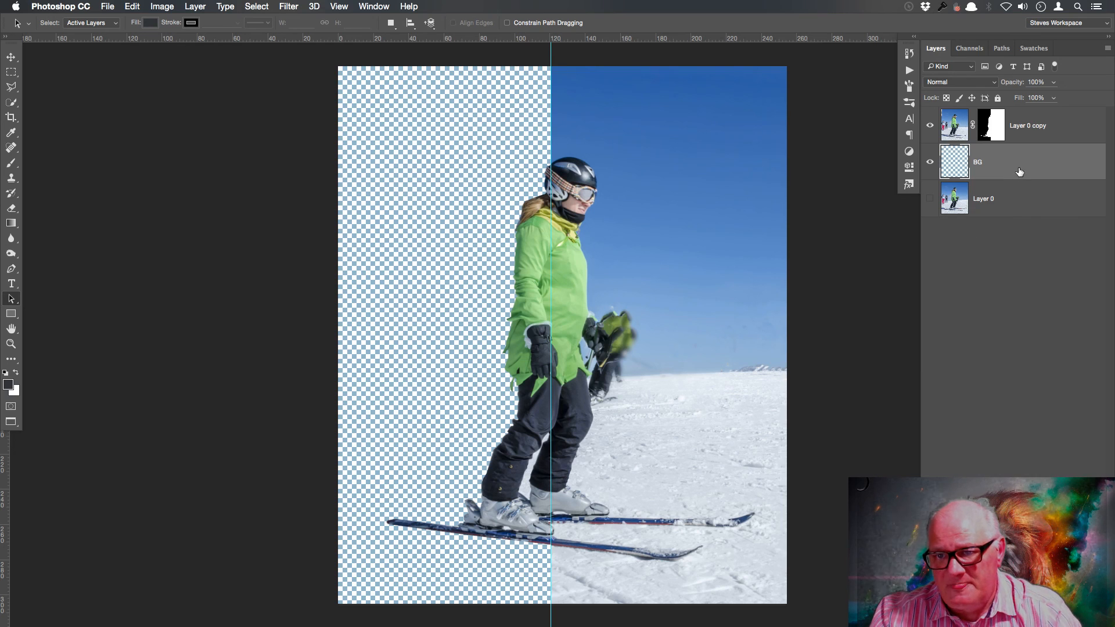
{"action": "left_click", "coordinate": [134, 7]}
{"action": "left_click", "coordinate": [167, 180]}
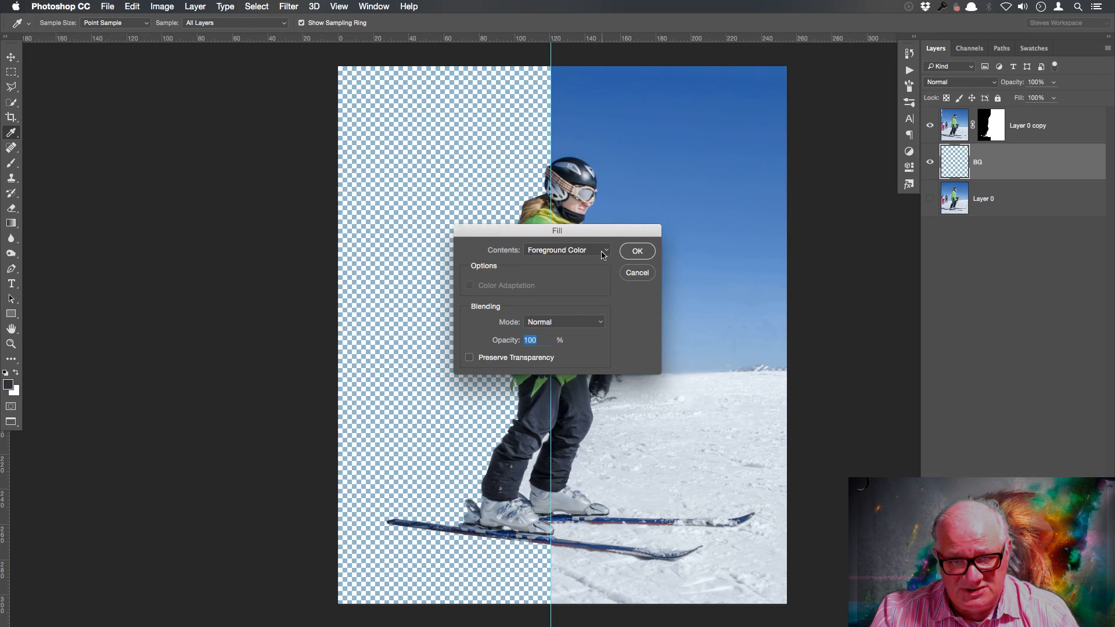
{"action": "left_click", "coordinate": [642, 276]}
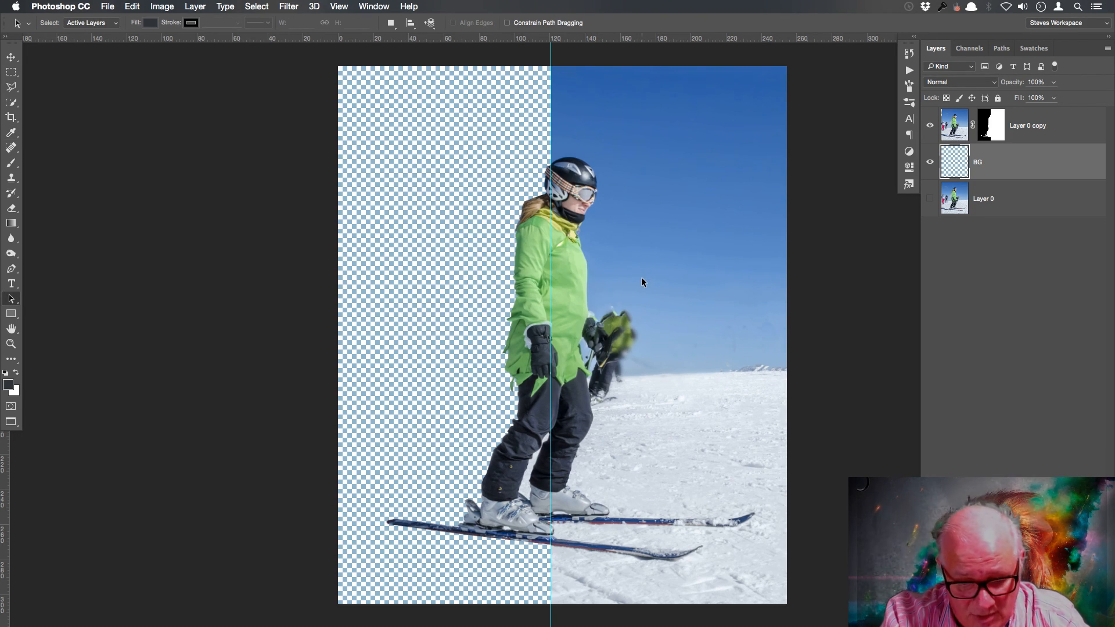
- Fill the BG layer with the dark grey foreground colour, and undo a trial fill with the white background colour
{"action": "key", "text": "alt+BackSpace"}
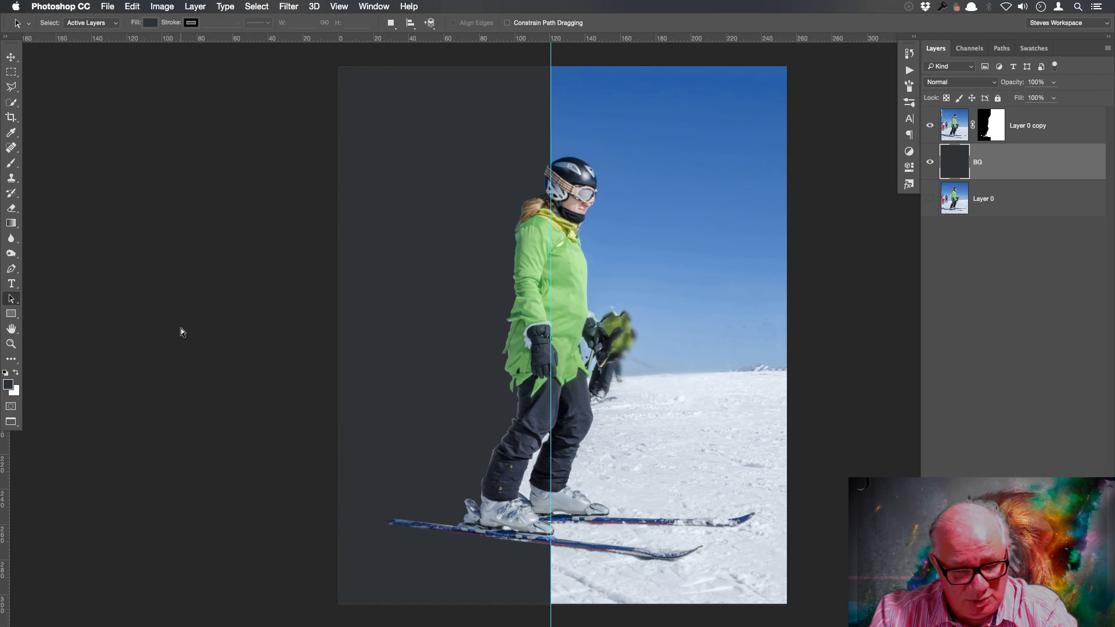
{"action": "key", "text": "super+BackSpace"}
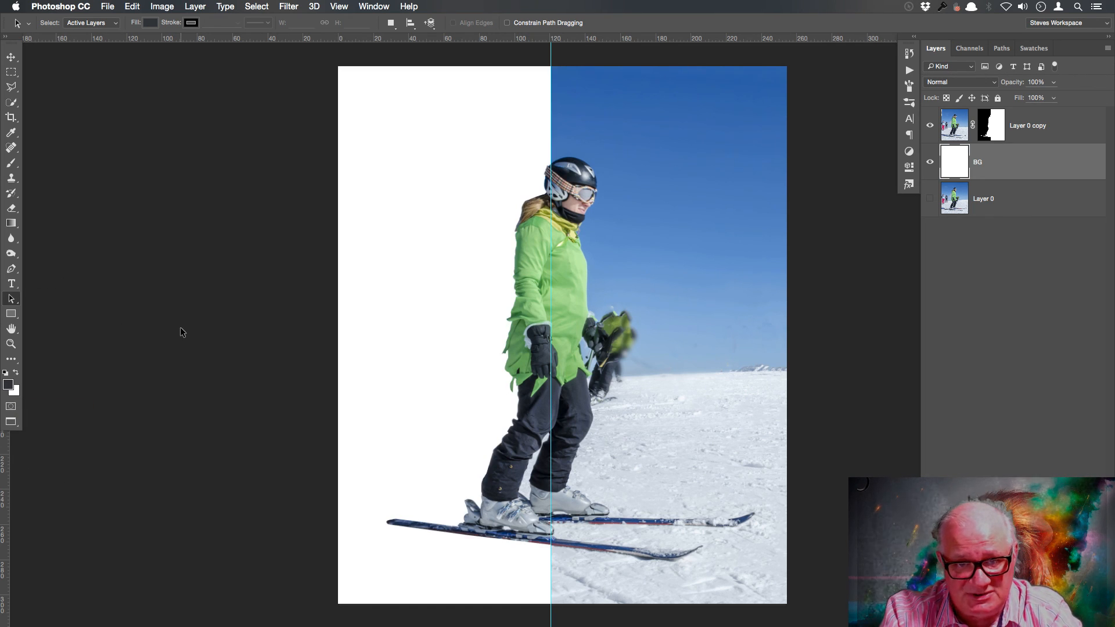
{"action": "key", "text": "super+z"}
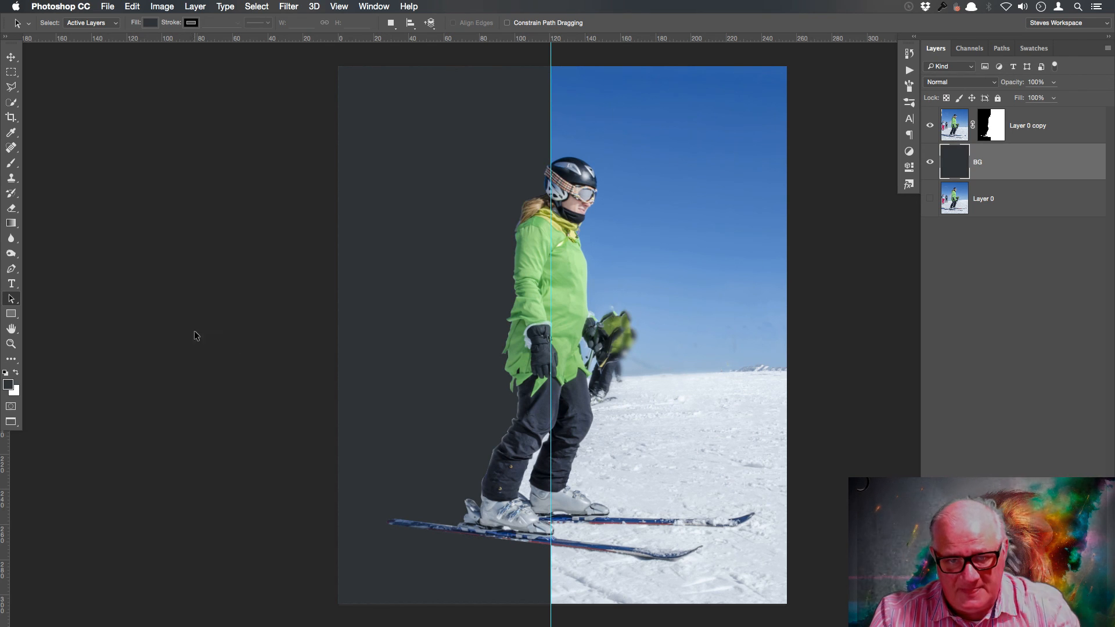
- Select the layer mask of Layer 0 copy and switch to the standard screen mode with the trouser-leg edge in view at 100%
{"action": "left_click", "coordinate": [987, 125]}
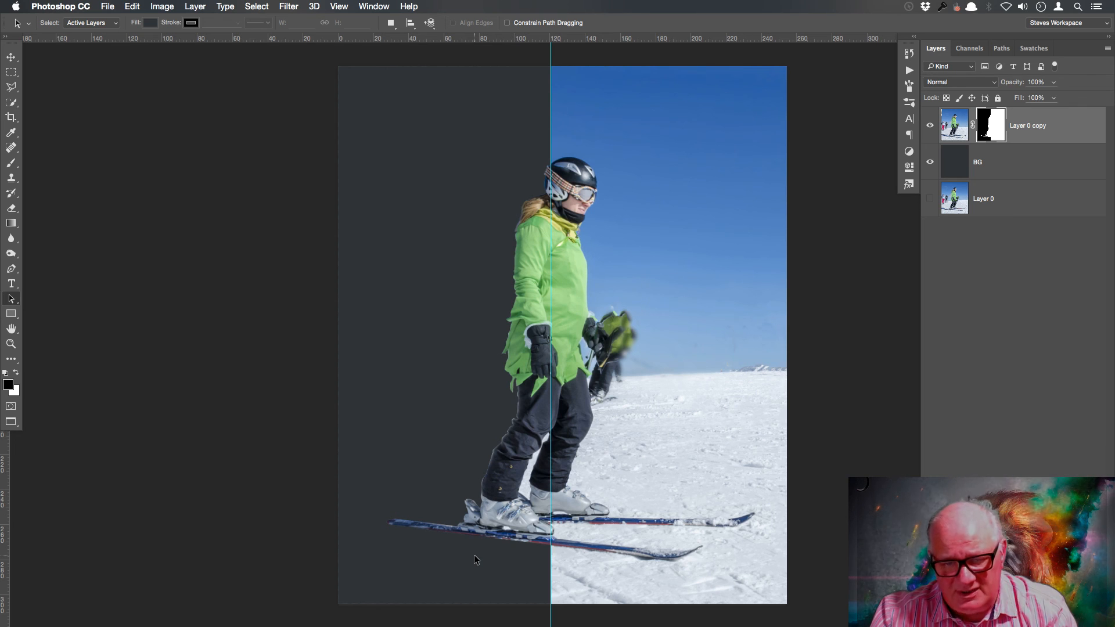
{"action": "key", "text": "super"}
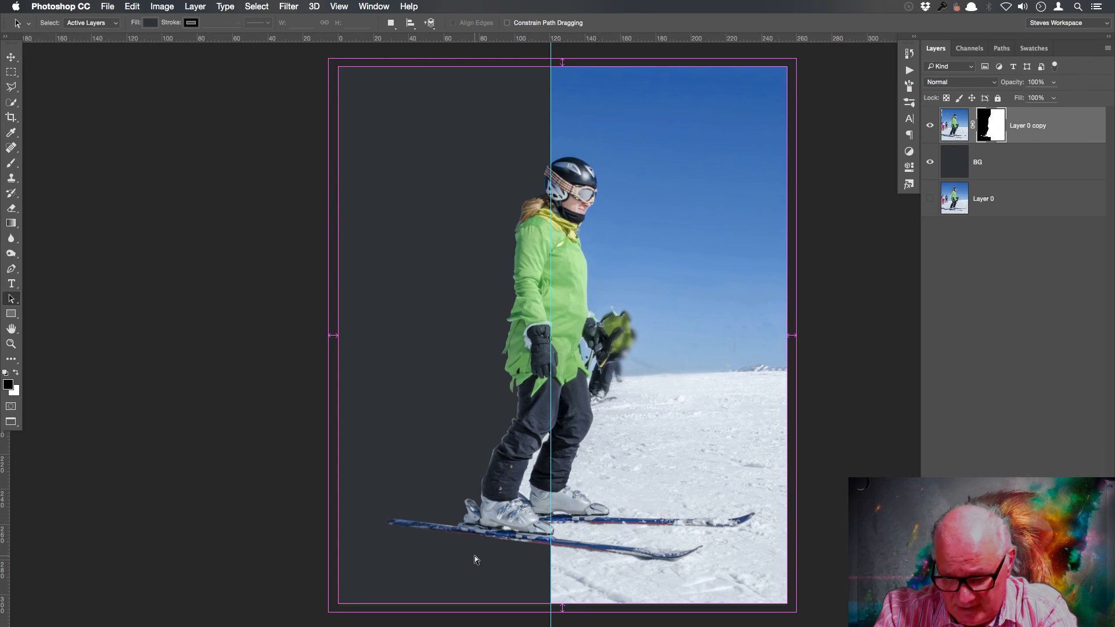
{"action": "key", "text": "super+plus"}
{"action": "key", "text": "super+plus"}
{"action": "key", "text": "super+plus"}
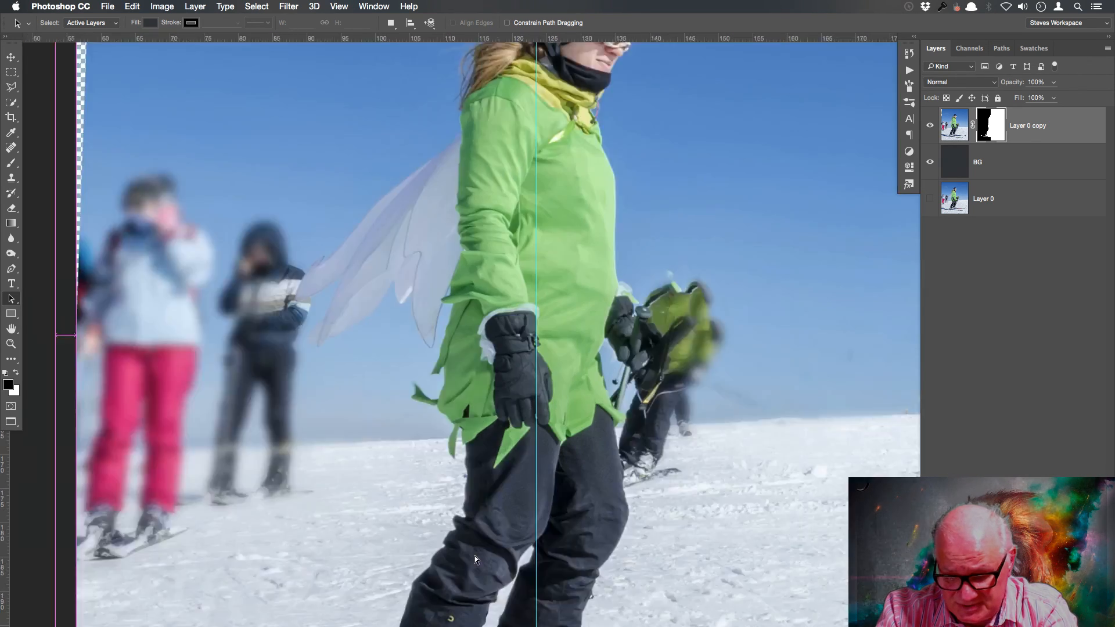
{"action": "left_click_drag", "start_coordinate": [411, 465], "coordinate": [510, 257]}
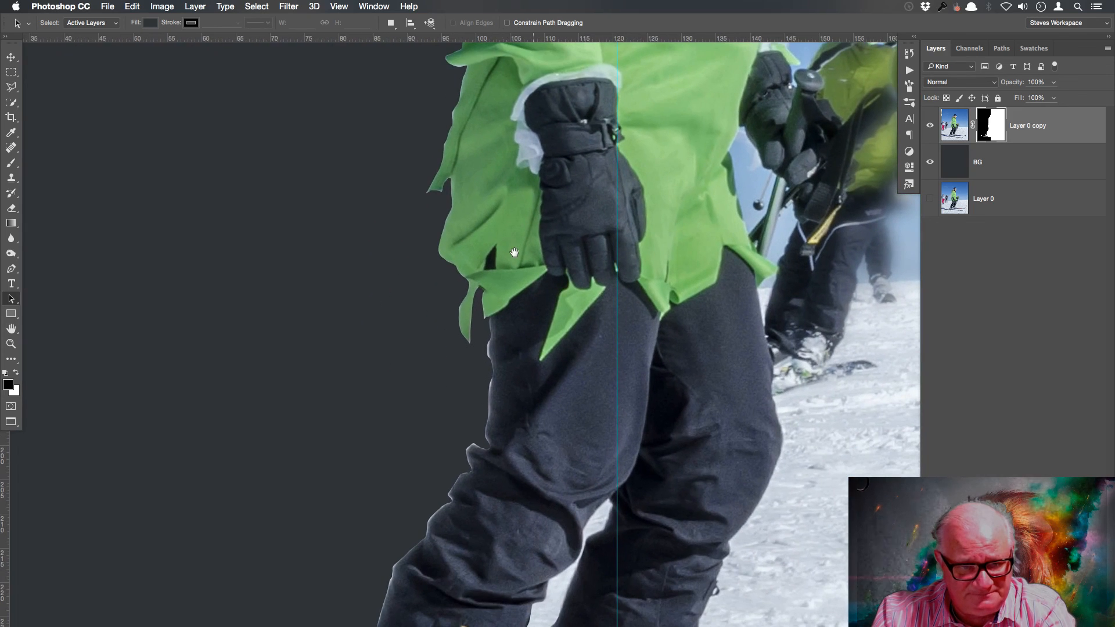
{"action": "left_click_drag", "start_coordinate": [495, 443], "coordinate": [506, 269]}
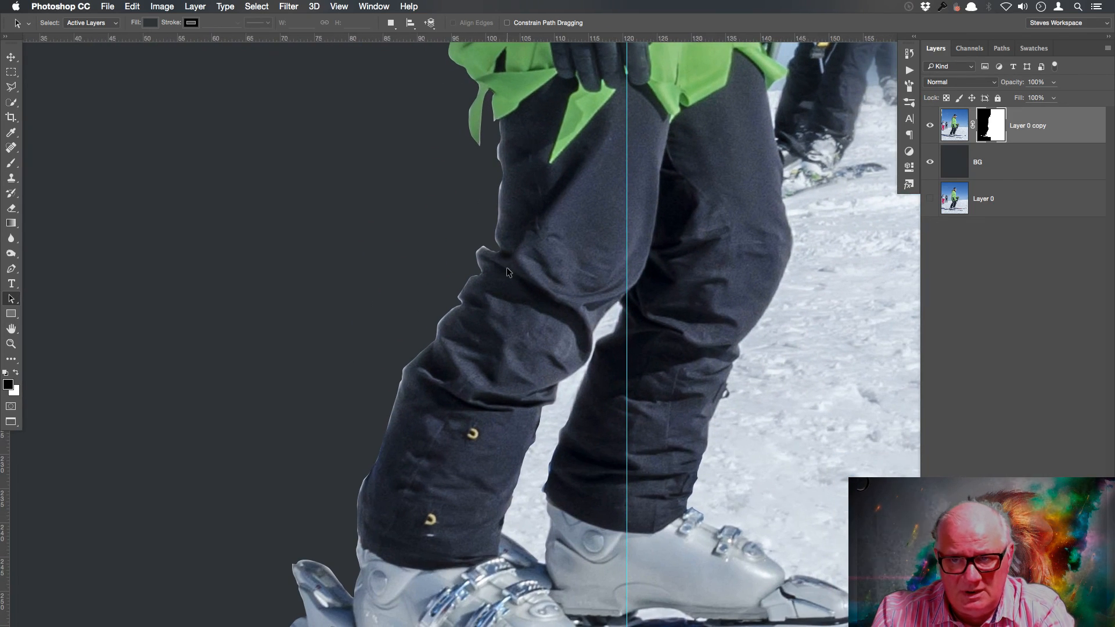
{"action": "key", "text": "f"}
{"action": "key", "text": "f"}
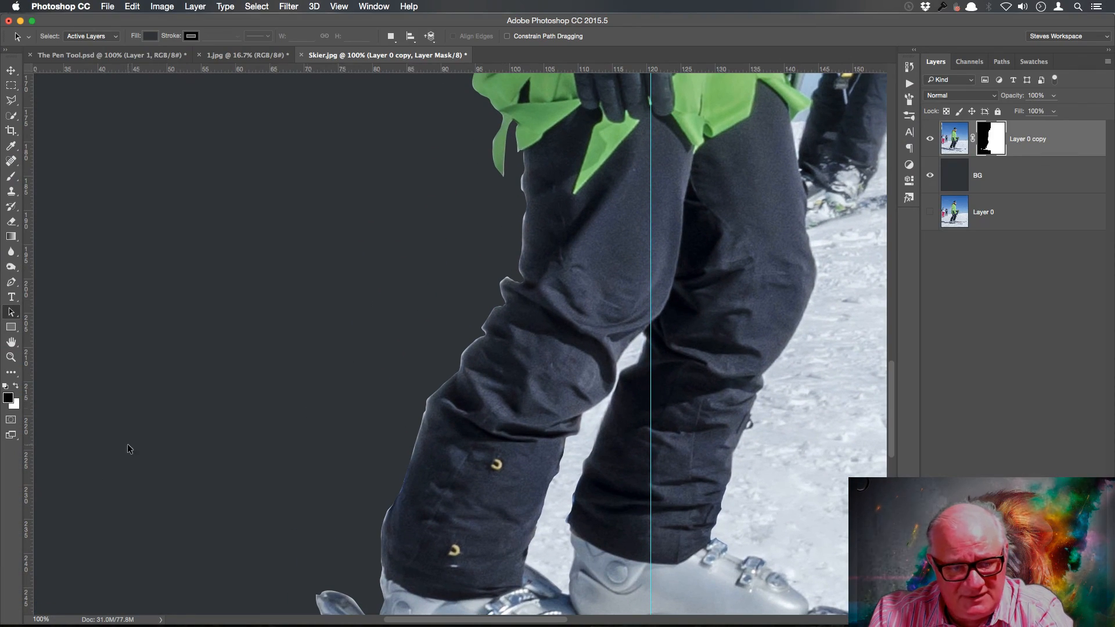
{"action": "left_click", "coordinate": [41, 621]}
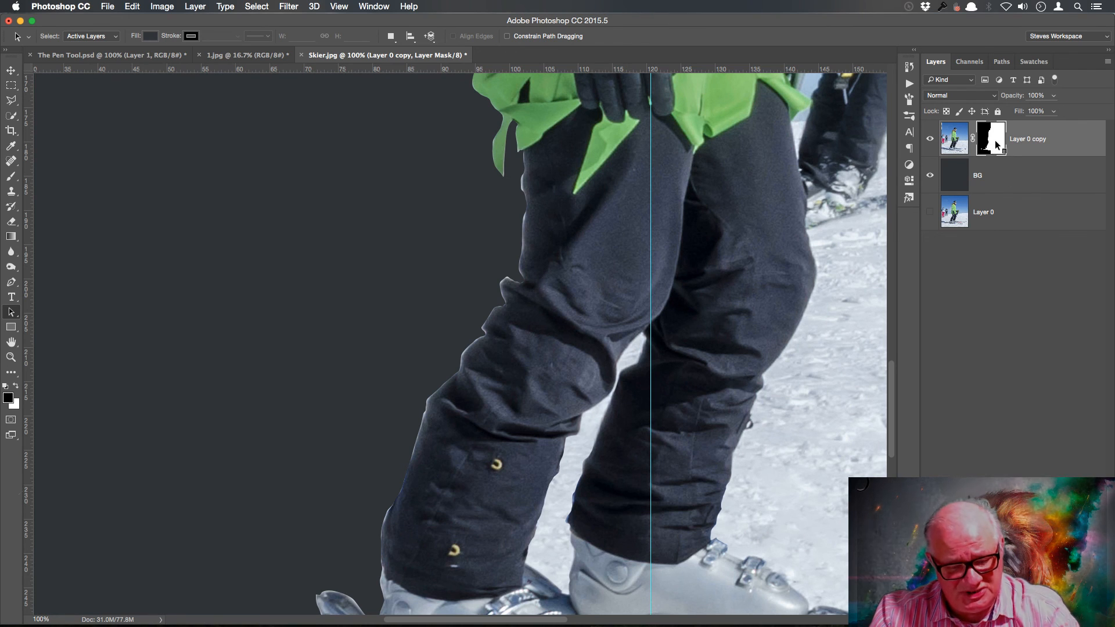
- Open the layer mask in Select and Mask and preview it with the On Black view at 50% opacity
{"action": "left_click", "coordinate": [258, 7]}
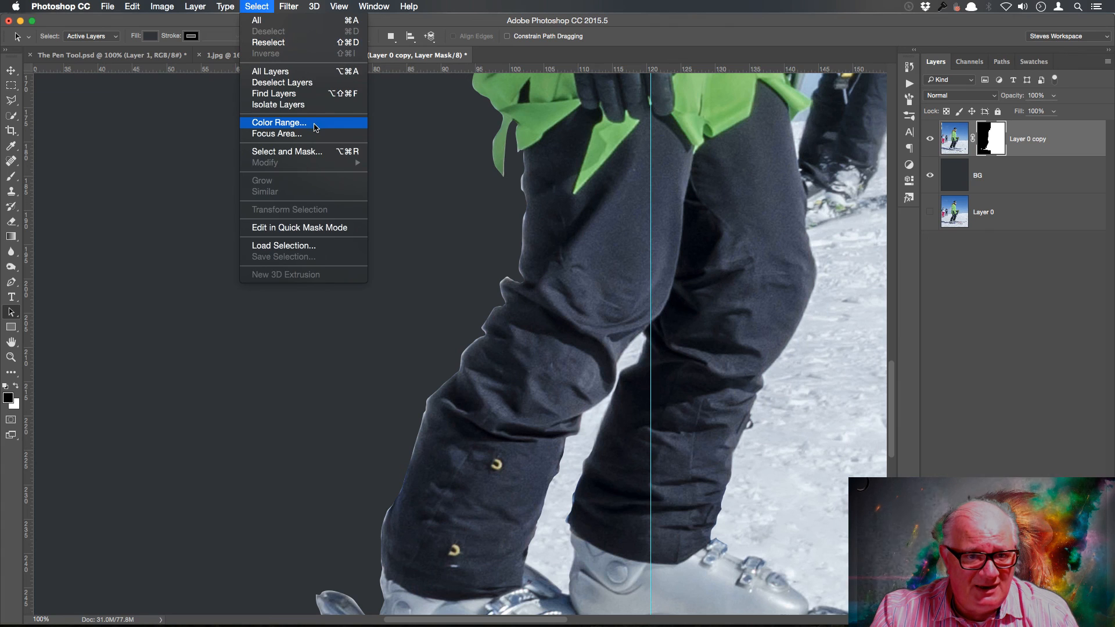
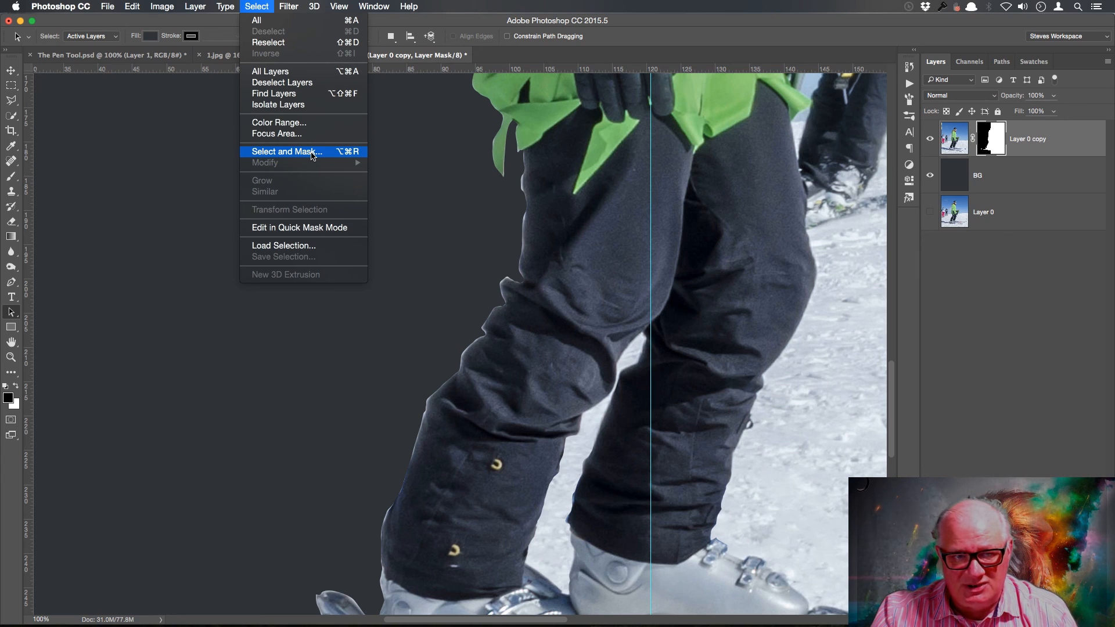
{"action": "left_click", "coordinate": [312, 153]}
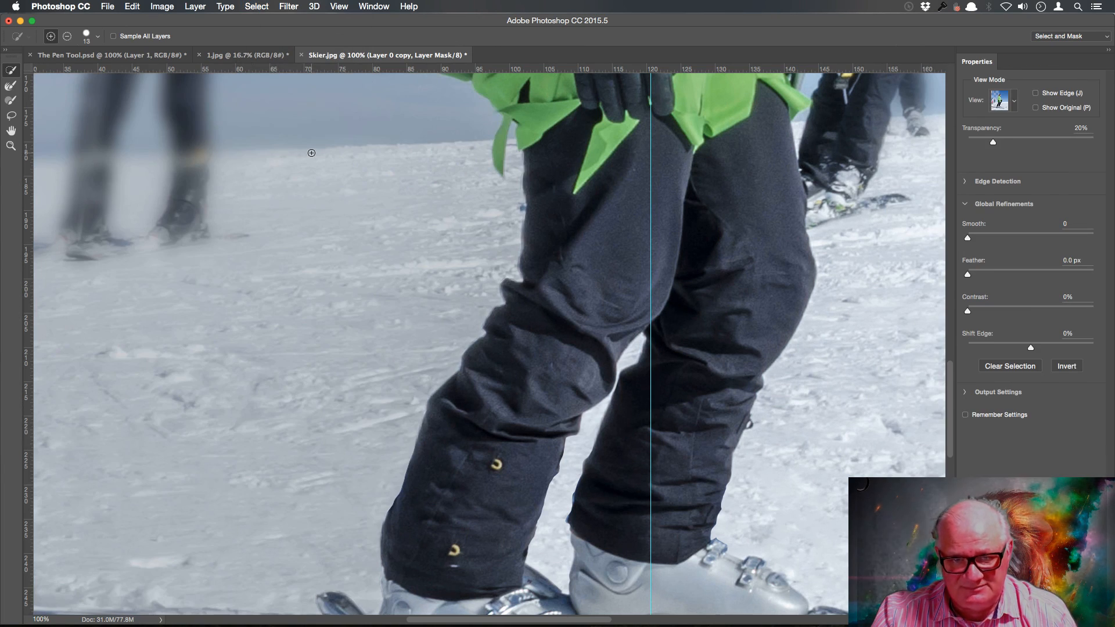
{"action": "left_click", "coordinate": [1016, 102]}
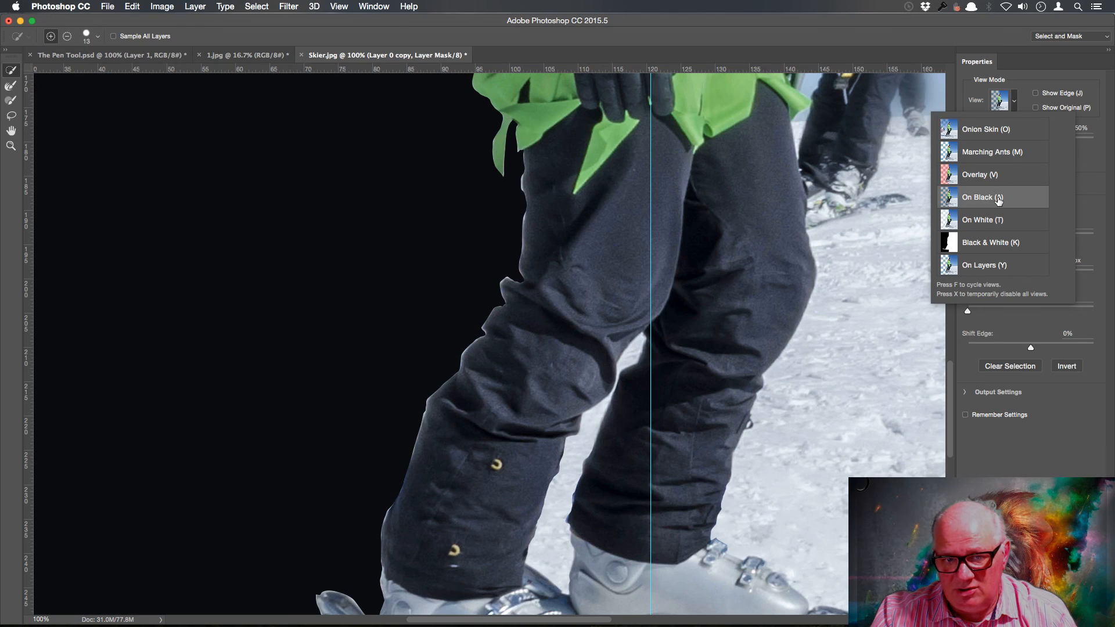
{"action": "left_click", "coordinate": [1084, 459]}
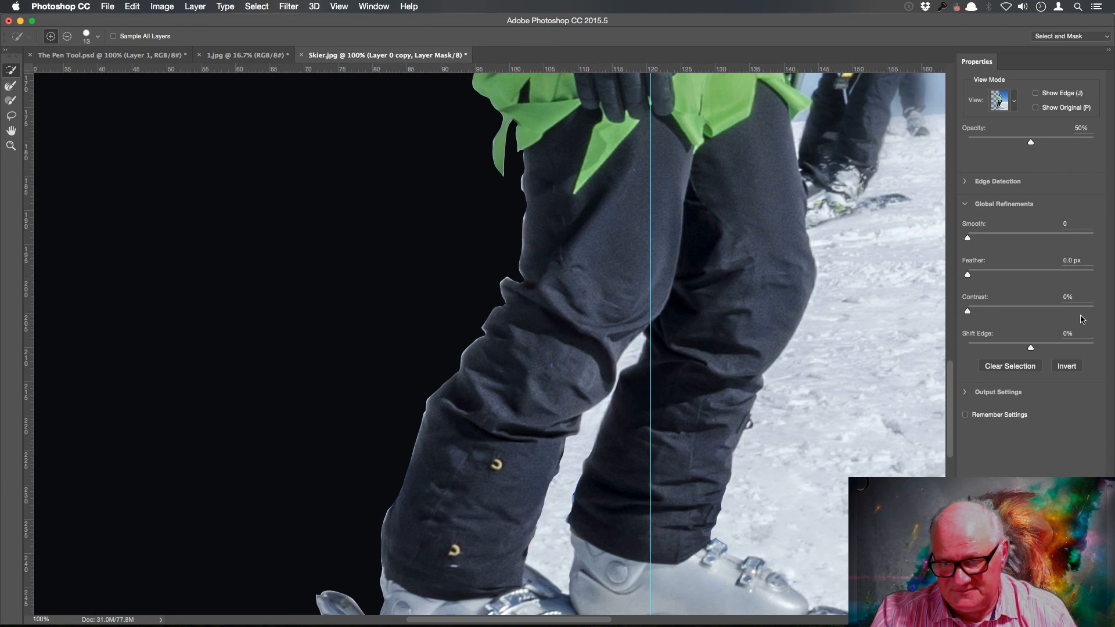
- Try a 2.5 px Feather and a -8% Shift Edge on the mask, with Decontaminate Colors enabled
{"action": "left_click_drag", "start_coordinate": [969, 278], "coordinate": [991, 278]}
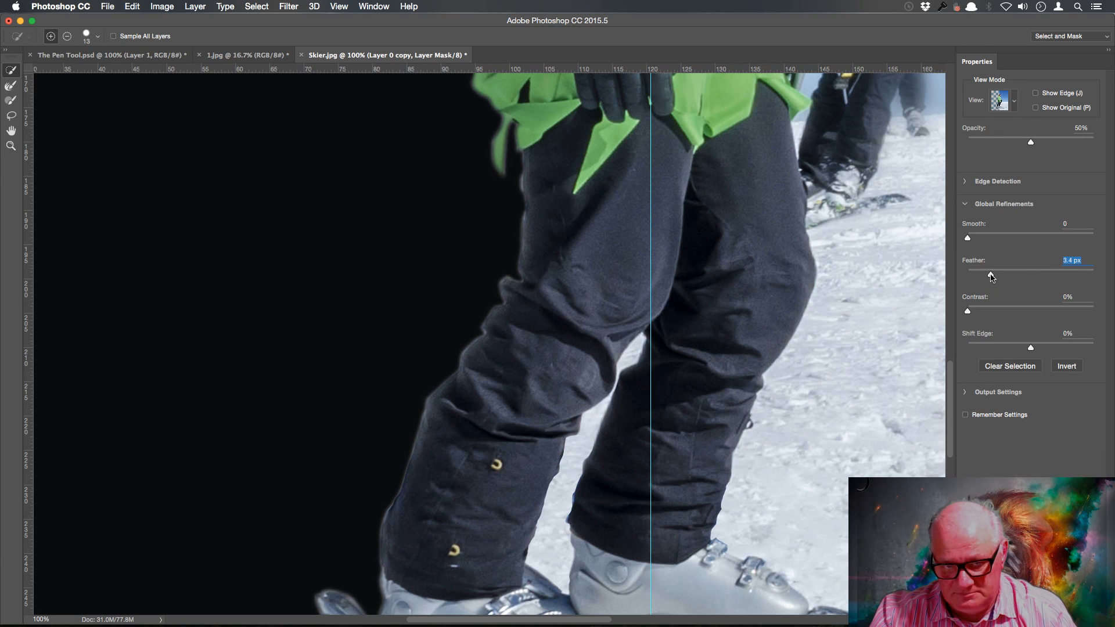
{"action": "left_click_drag", "start_coordinate": [992, 278], "coordinate": [985, 277]}
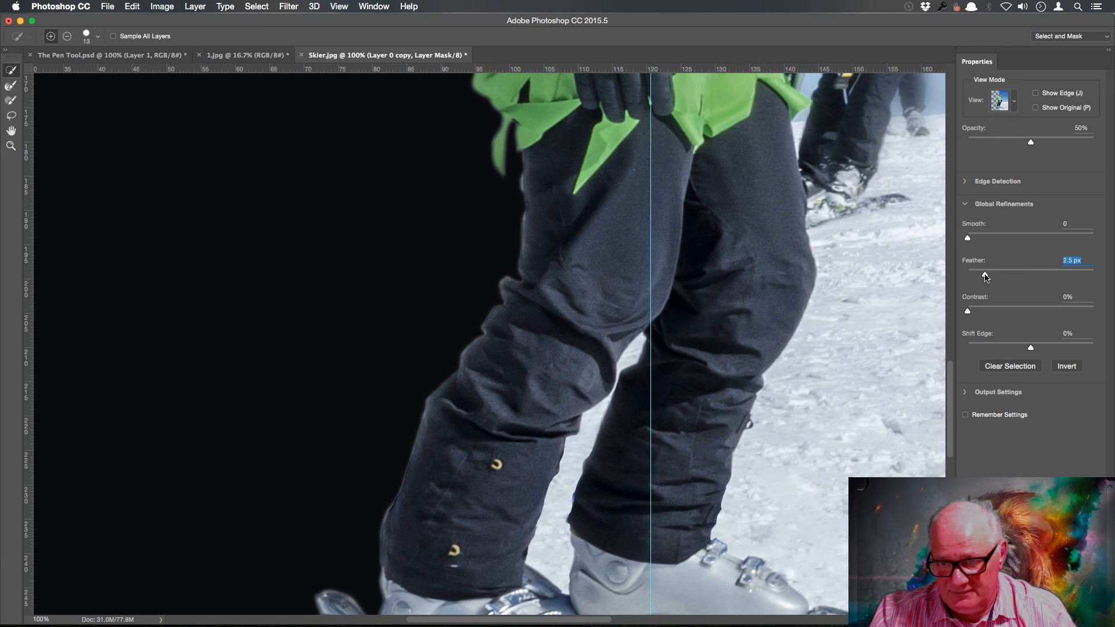
{"action": "left_click_drag", "start_coordinate": [1033, 350], "coordinate": [1024, 350]}
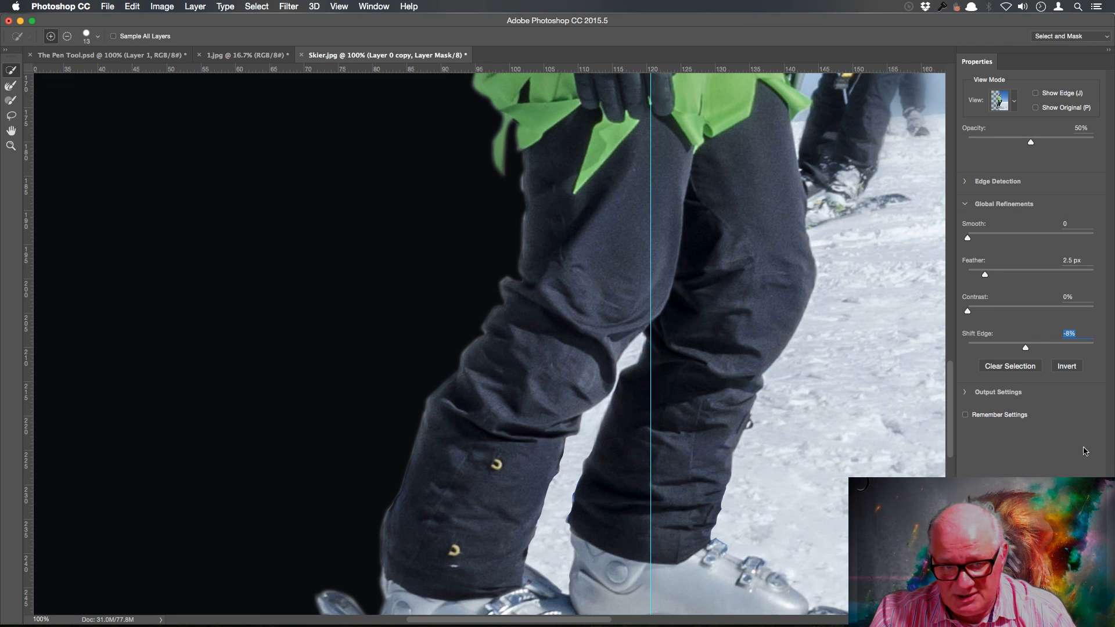
{"action": "left_click", "coordinate": [965, 394]}
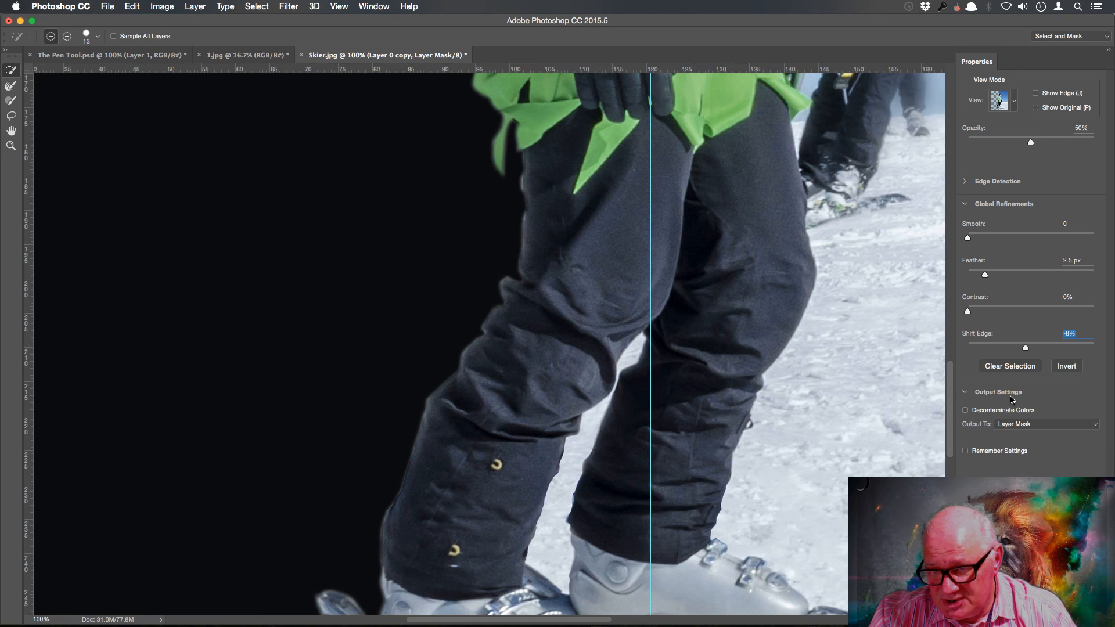
{"action": "left_click", "coordinate": [966, 410]}
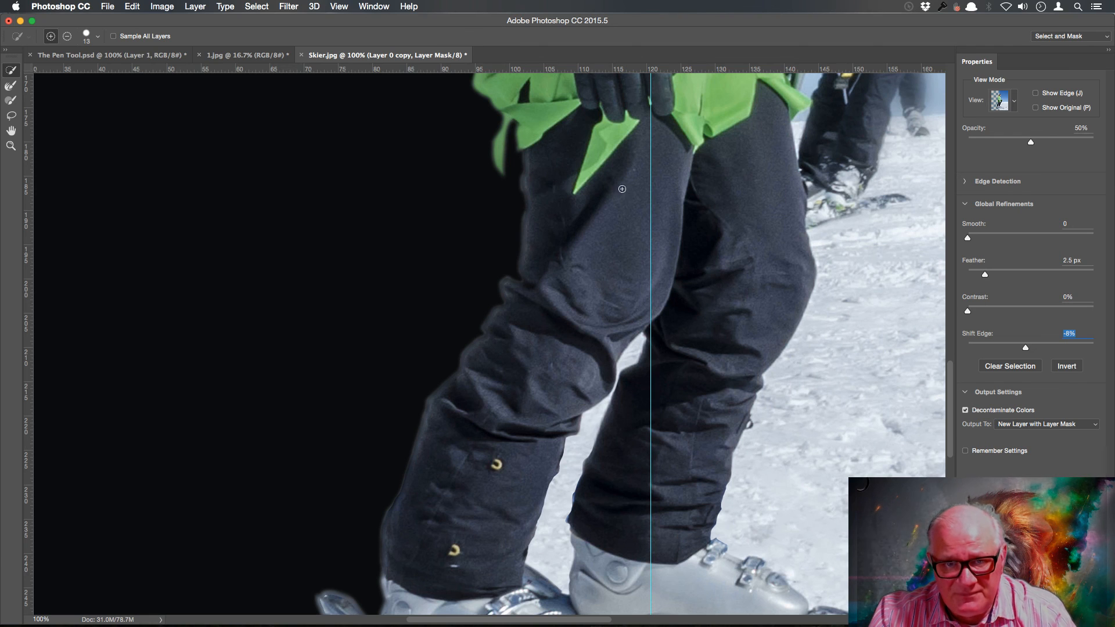
- Examine the softened cutout edge from the trouser leg up to the shoulder and back down to the torn tunic hem
{"action": "left_click_drag", "start_coordinate": [591, 152], "coordinate": [630, 535]}
{"action": "left_click_drag", "start_coordinate": [632, 417], "coordinate": [633, 554]}
{"action": "left_click_drag", "start_coordinate": [624, 251], "coordinate": [622, 412]}
{"action": "left_click_drag", "start_coordinate": [614, 295], "coordinate": [612, 201]}
{"action": "left_click_drag", "start_coordinate": [613, 405], "coordinate": [612, 294]}
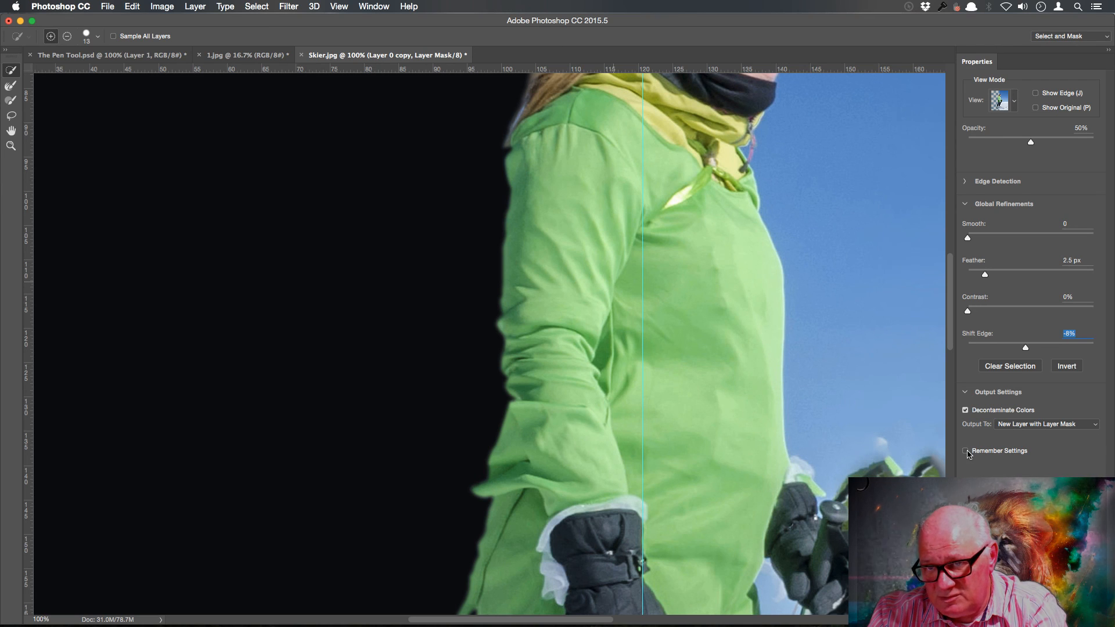
{"action": "left_click", "coordinate": [966, 182]}
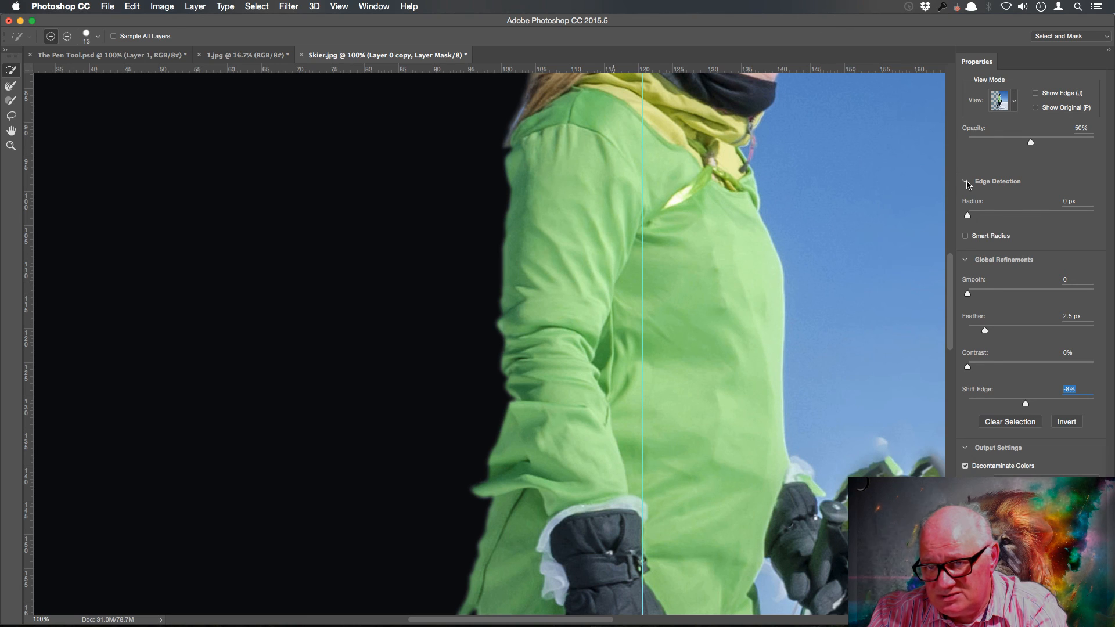
{"action": "left_click", "coordinate": [966, 182]}
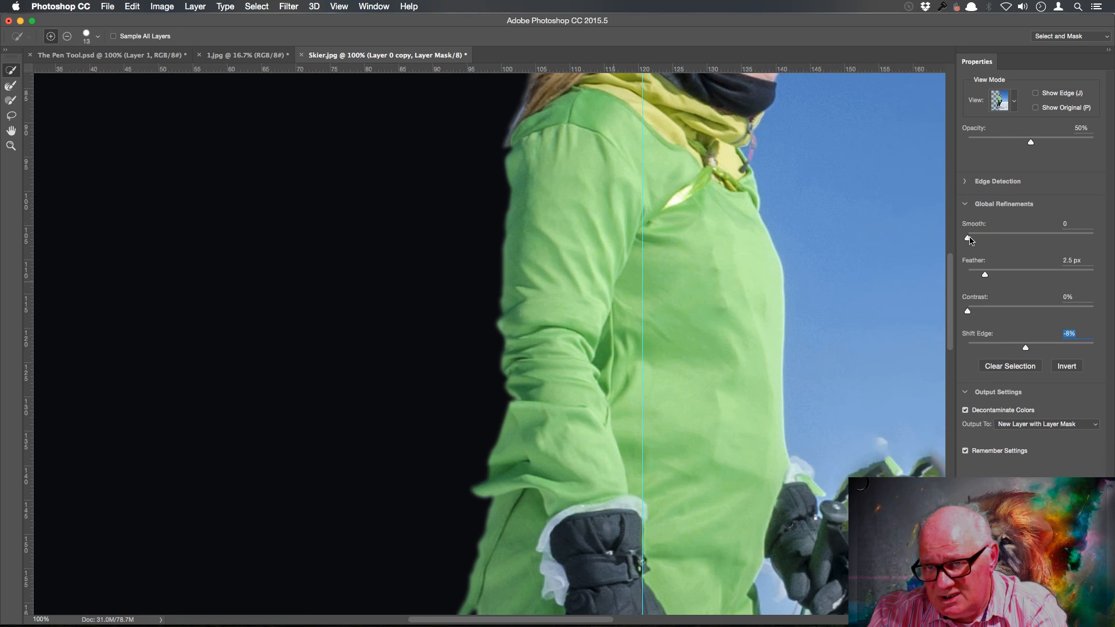
{"action": "left_click_drag", "start_coordinate": [676, 431], "coordinate": [731, 190]}
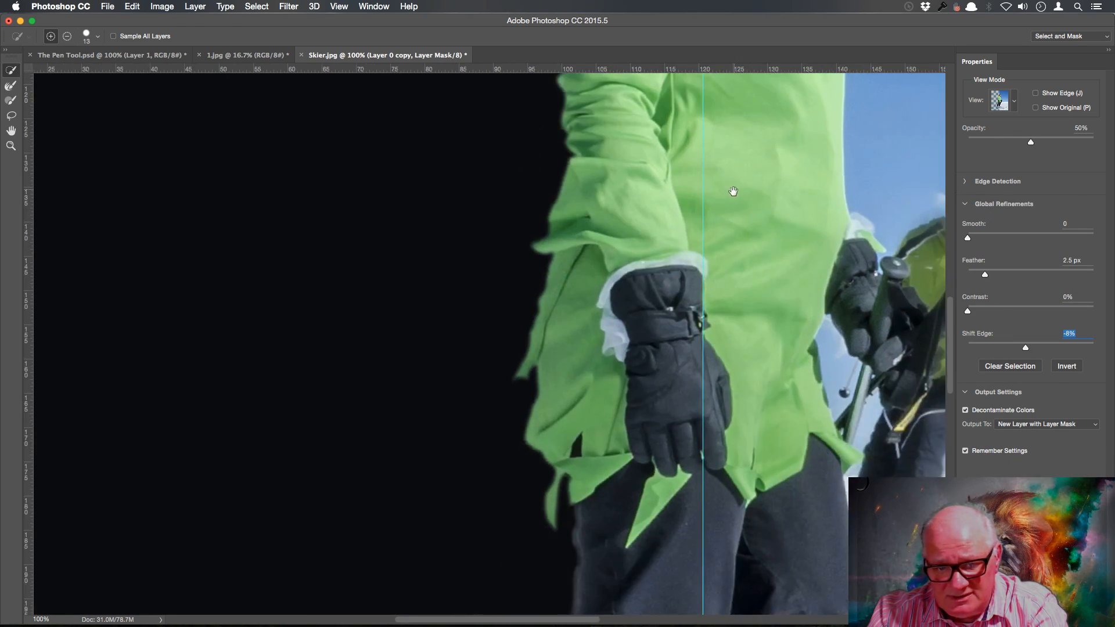
{"action": "left_click_drag", "start_coordinate": [722, 412], "coordinate": [711, 226]}
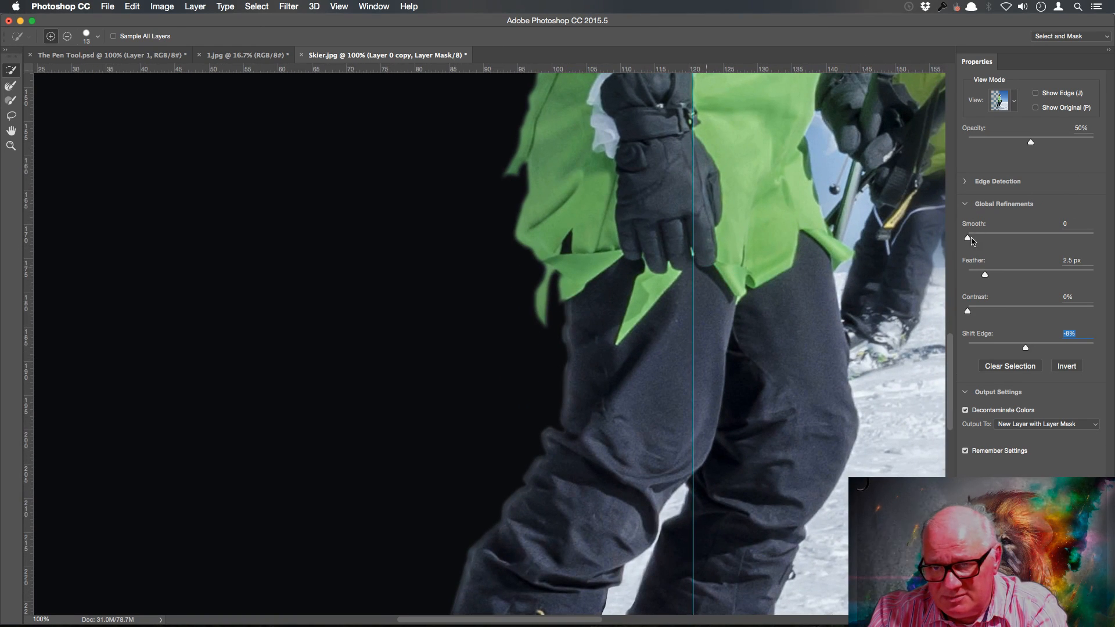
- Try Smooth 10 and Contrast 95% on the mask edge, and cancel the whole refinement
{"action": "left_click_drag", "start_coordinate": [969, 241], "coordinate": [983, 239]}
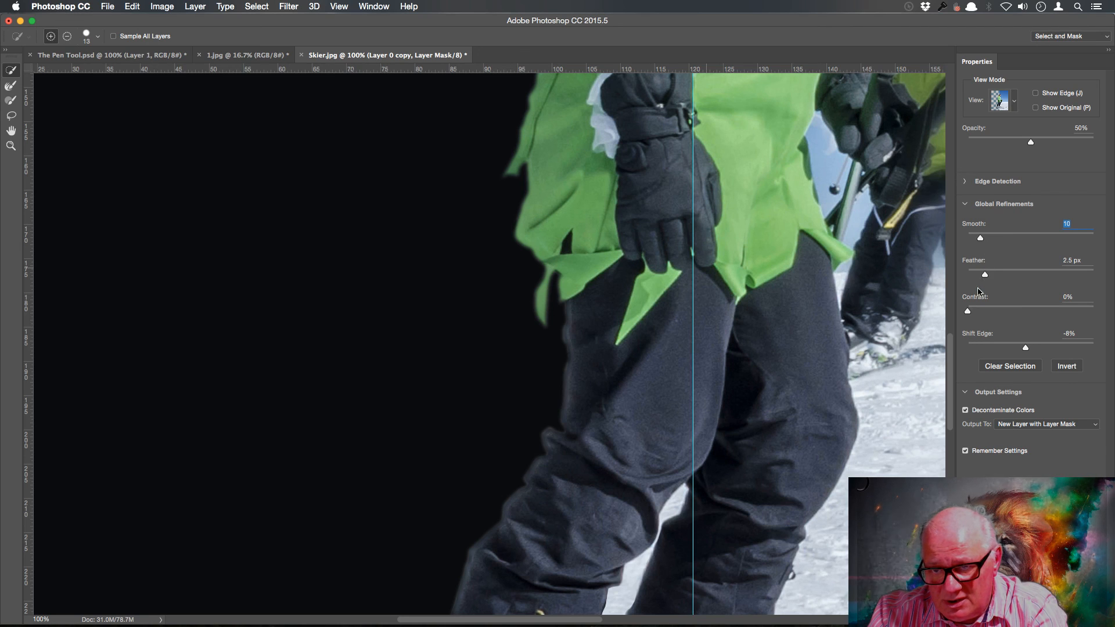
{"action": "left_click_drag", "start_coordinate": [969, 314], "coordinate": [987, 314]}
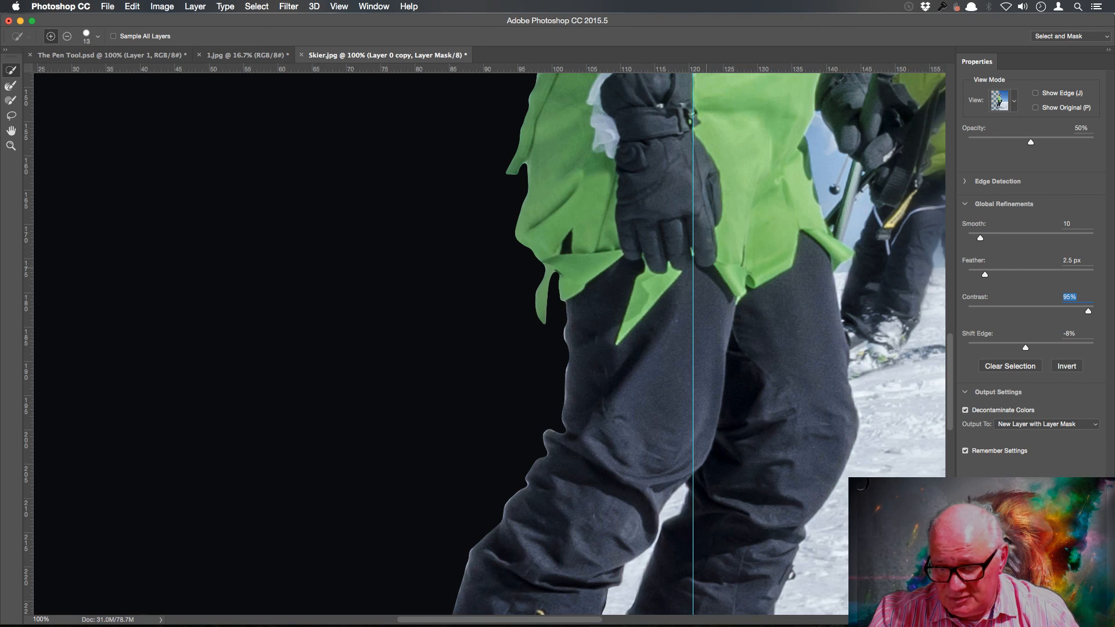
{"action": "left_click", "coordinate": [1038, 612]}
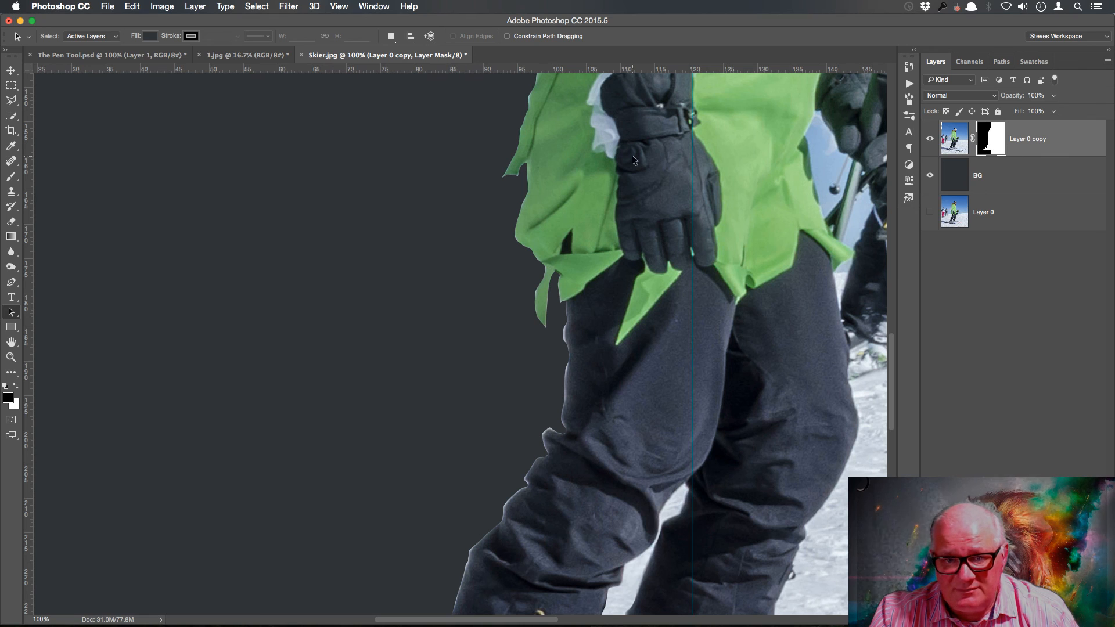
- Reopen the Layer 0 copy mask in Select and Mask and show the cutout with the On Black view
{"action": "left_click", "coordinate": [256, 6]}
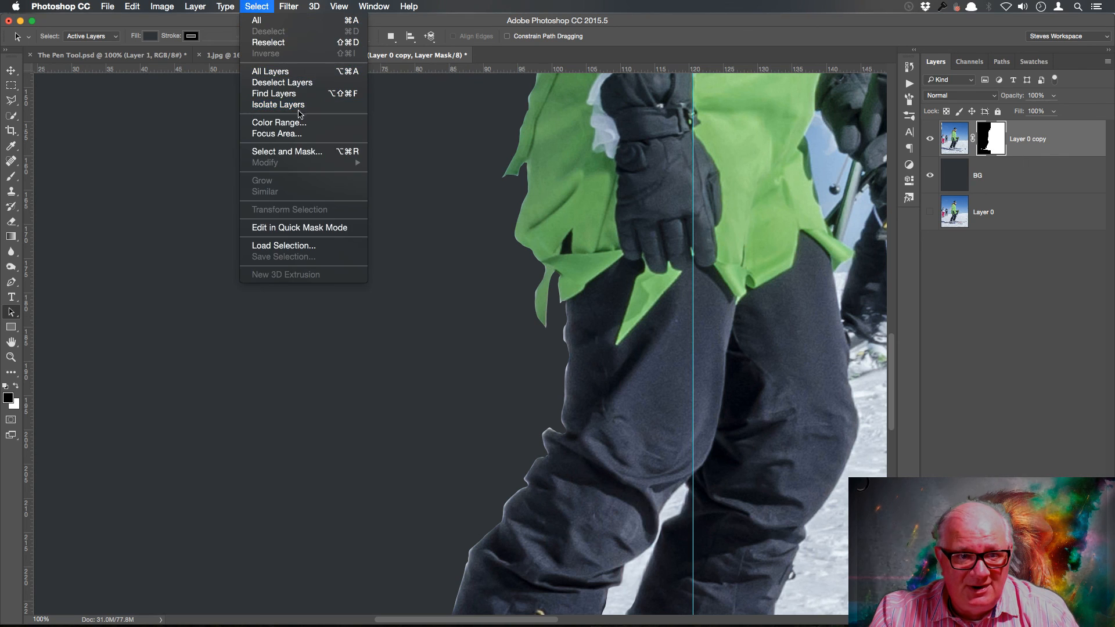
{"action": "left_click", "coordinate": [299, 151]}
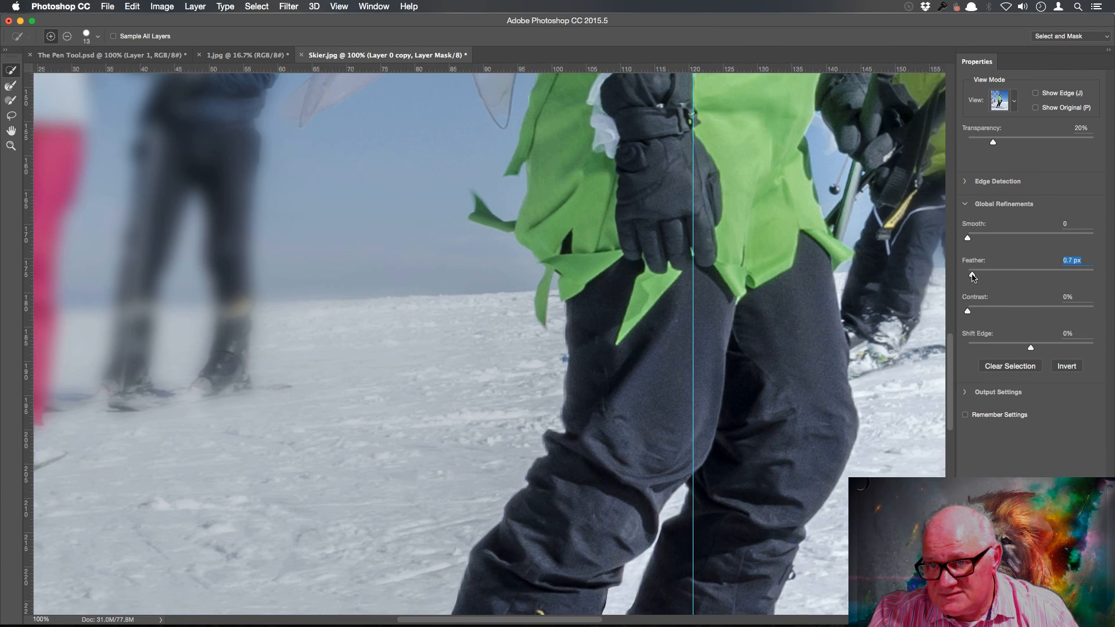
{"action": "left_click", "coordinate": [1014, 103]}
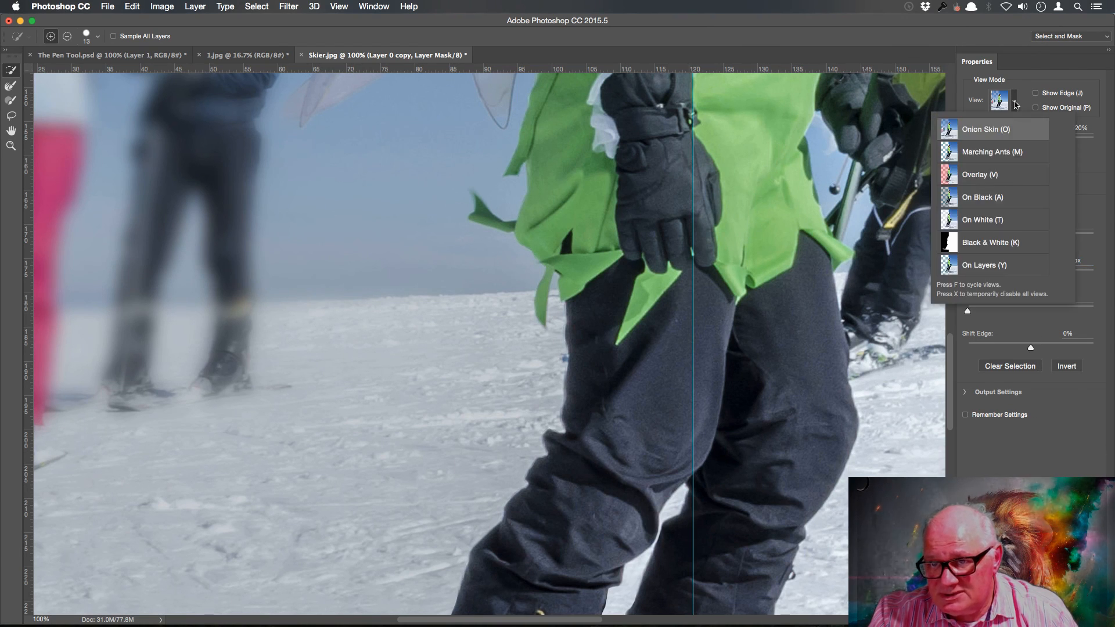
{"action": "left_click", "coordinate": [999, 198]}
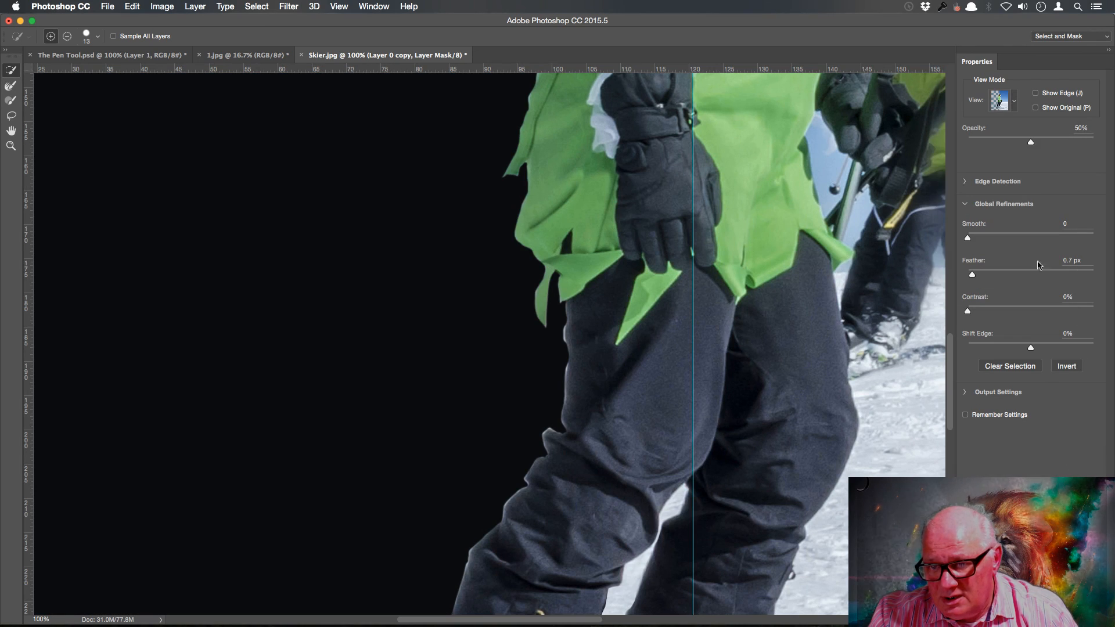
- Refine the mask edge with Feather 4.8 px, Contrast 25% and Shift Edge -19%, and apply the refinement to the layer mask
{"action": "left_click_drag", "start_coordinate": [973, 276], "coordinate": [990, 314]}
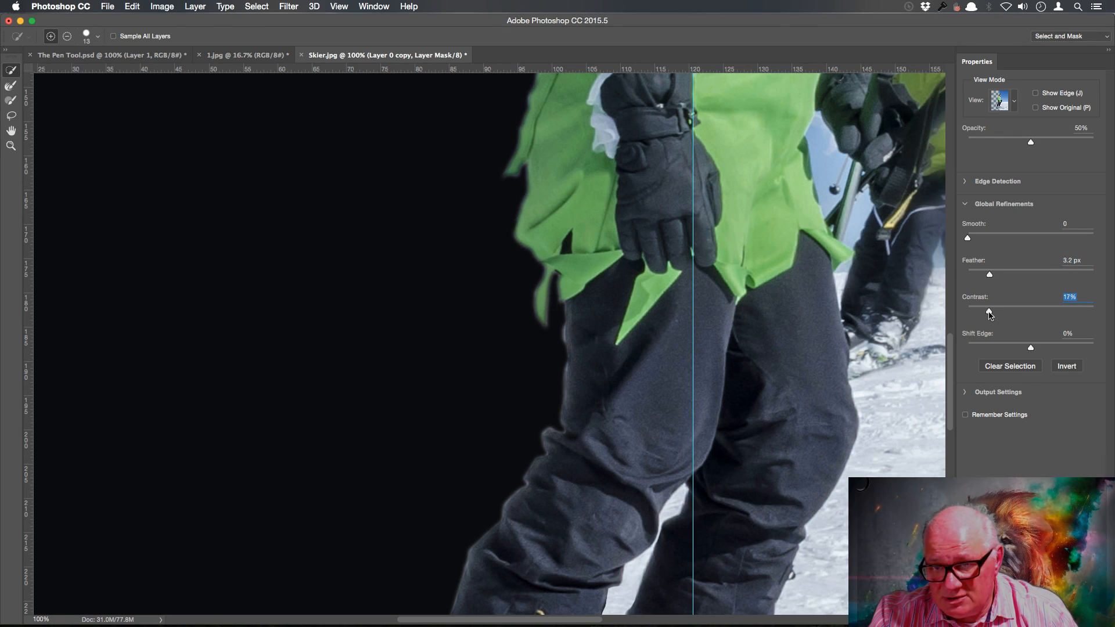
{"action": "left_click_drag", "start_coordinate": [1032, 349], "coordinate": [1023, 349]}
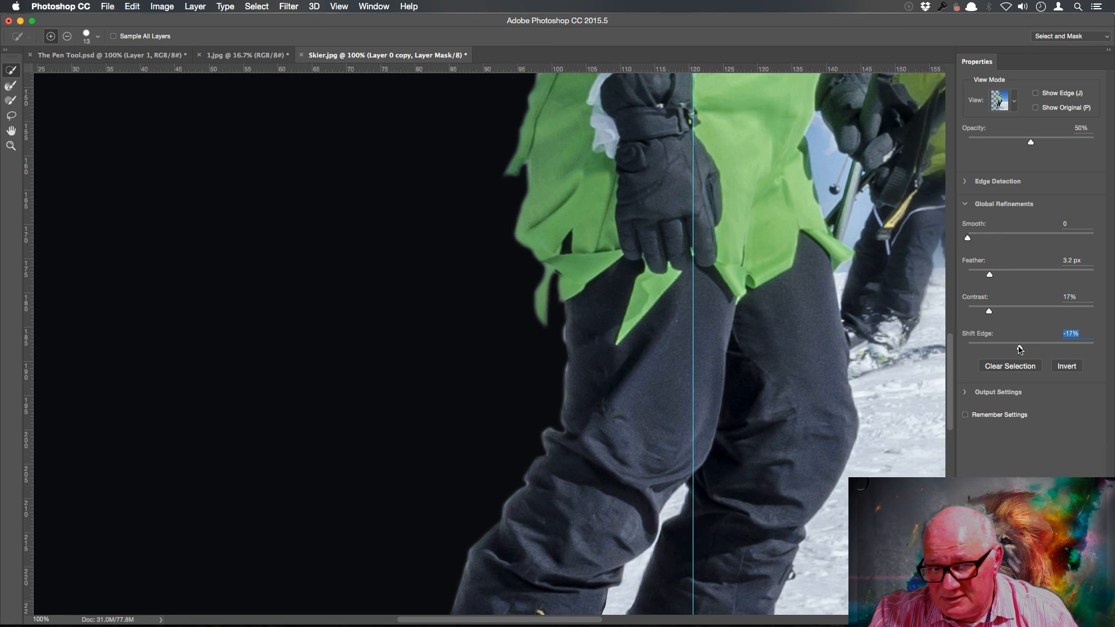
{"action": "left_click_drag", "start_coordinate": [991, 314], "coordinate": [1000, 313]}
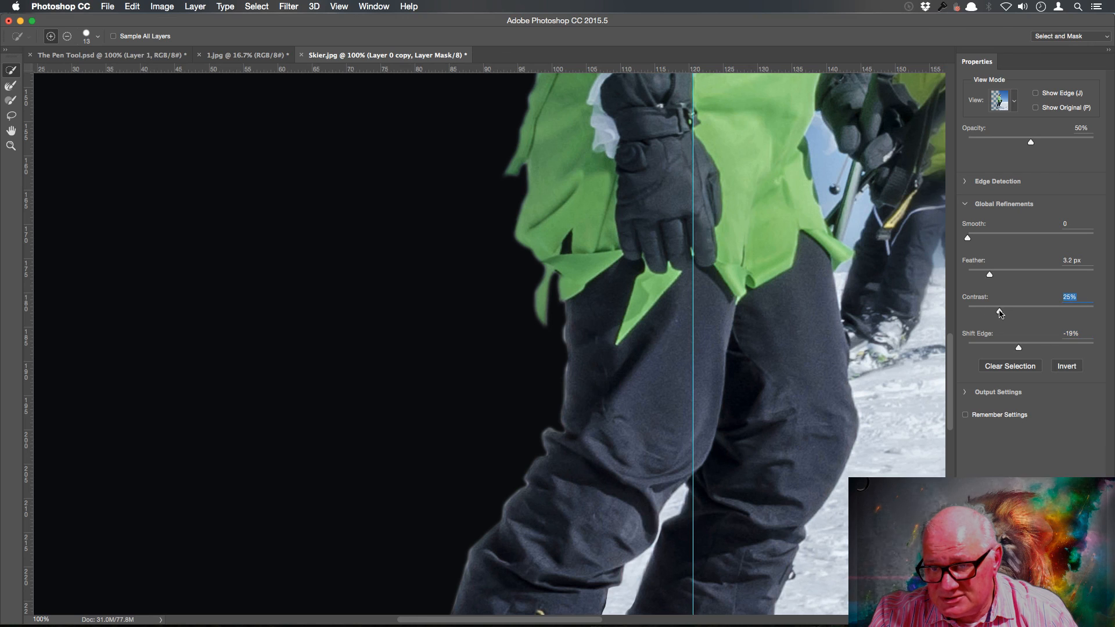
{"action": "left_click_drag", "start_coordinate": [990, 275], "coordinate": [999, 278]}
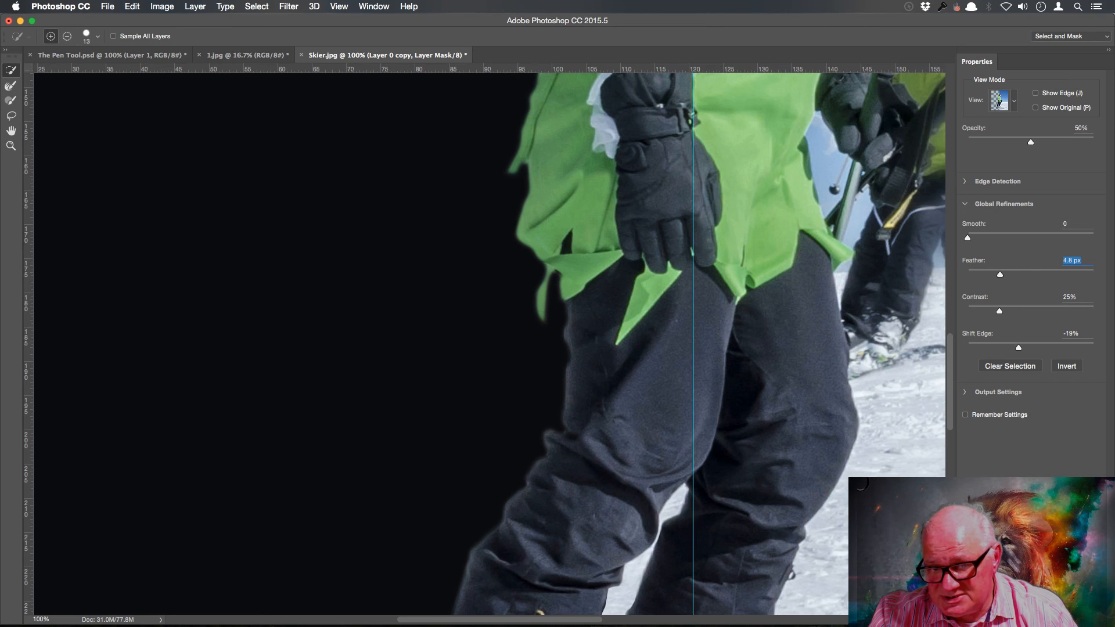
{"action": "key", "text": "Return"}
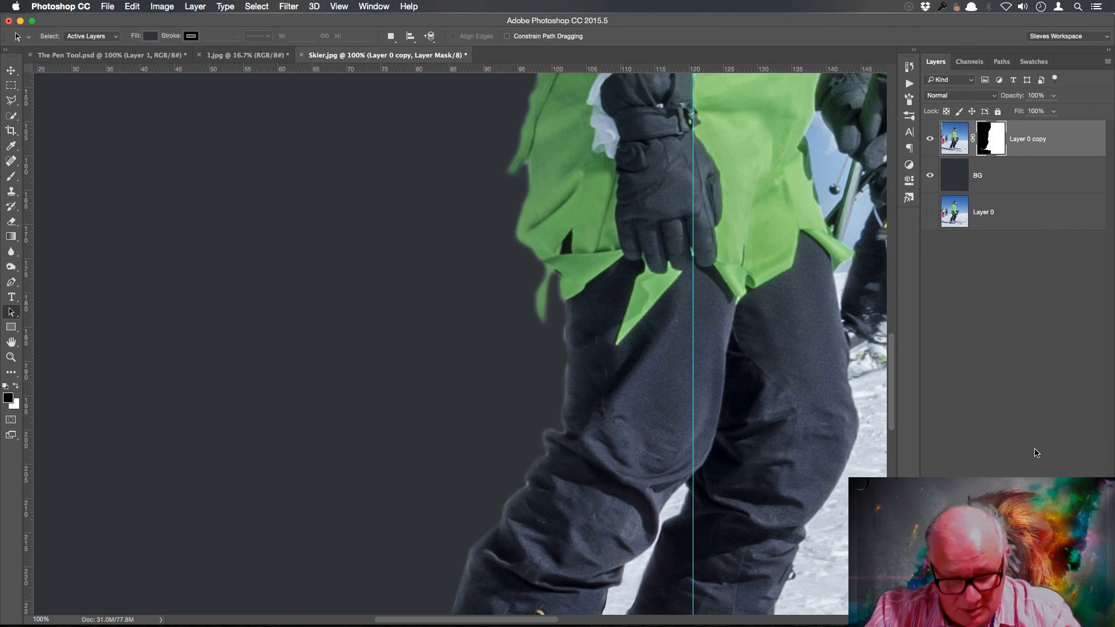
{"action": "key", "text": "super+minus"}
{"action": "key", "text": "super+0"}
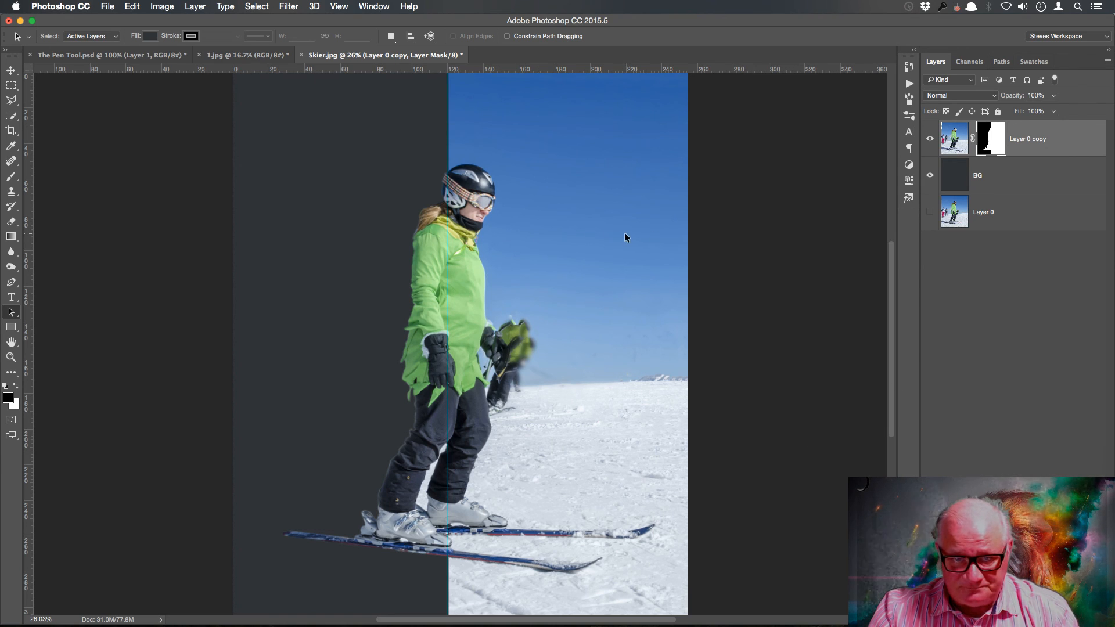
- Start a Pen path where the guide meets the helmet, curve it over the helmet's top, and remove the second anchor's outgoing handle
{"action": "left_click_drag", "start_coordinate": [461, 156], "coordinate": [471, 296]}
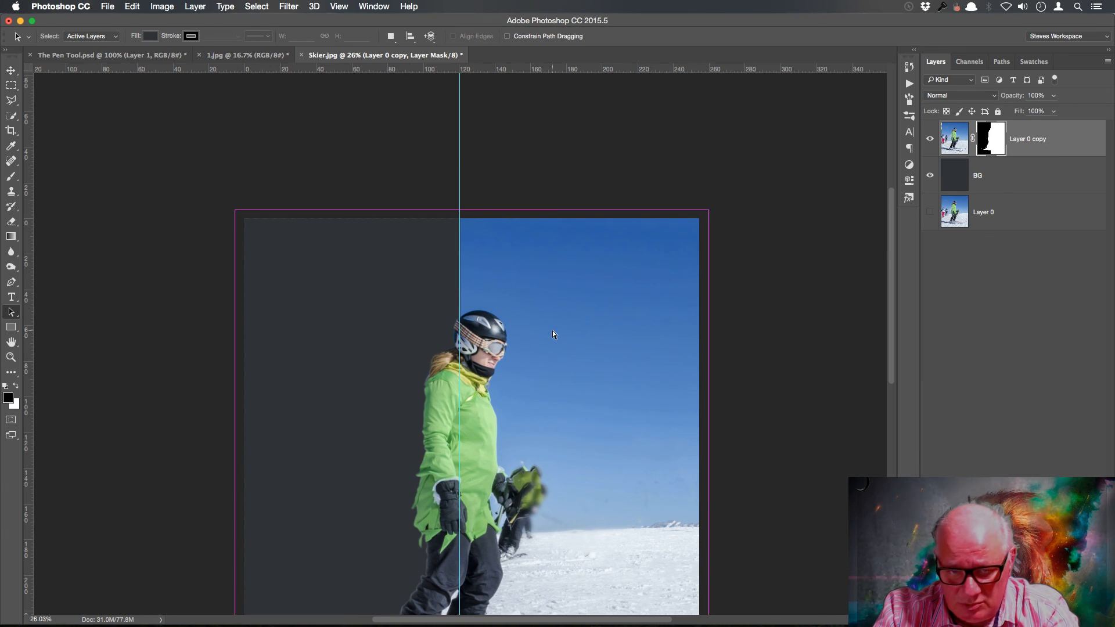
{"action": "key", "text": "super+0"}
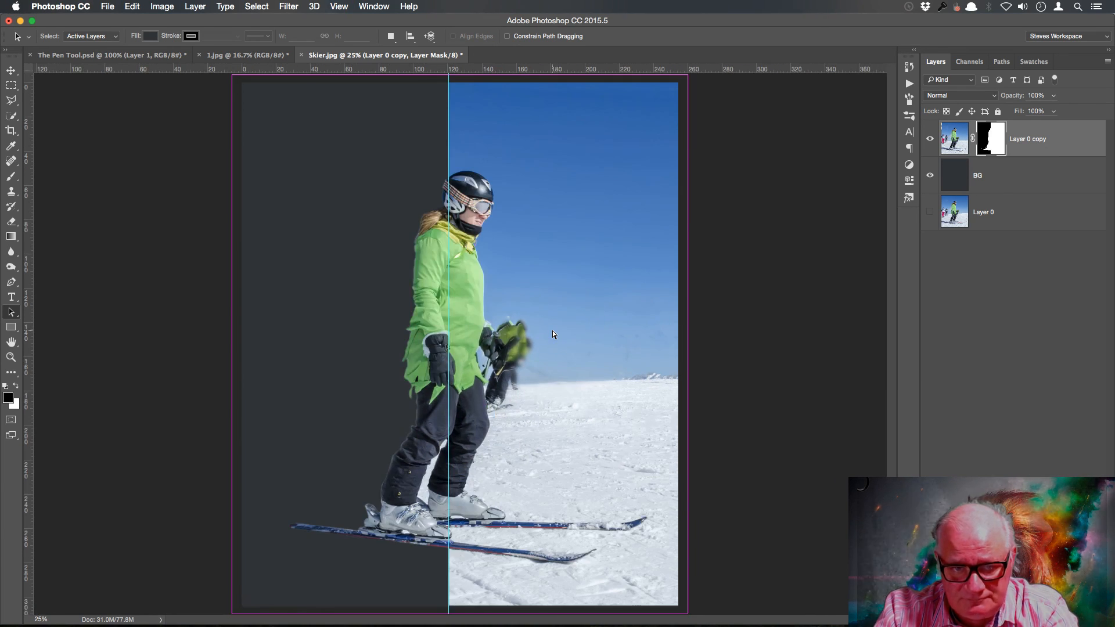
{"action": "key", "text": "super+1"}
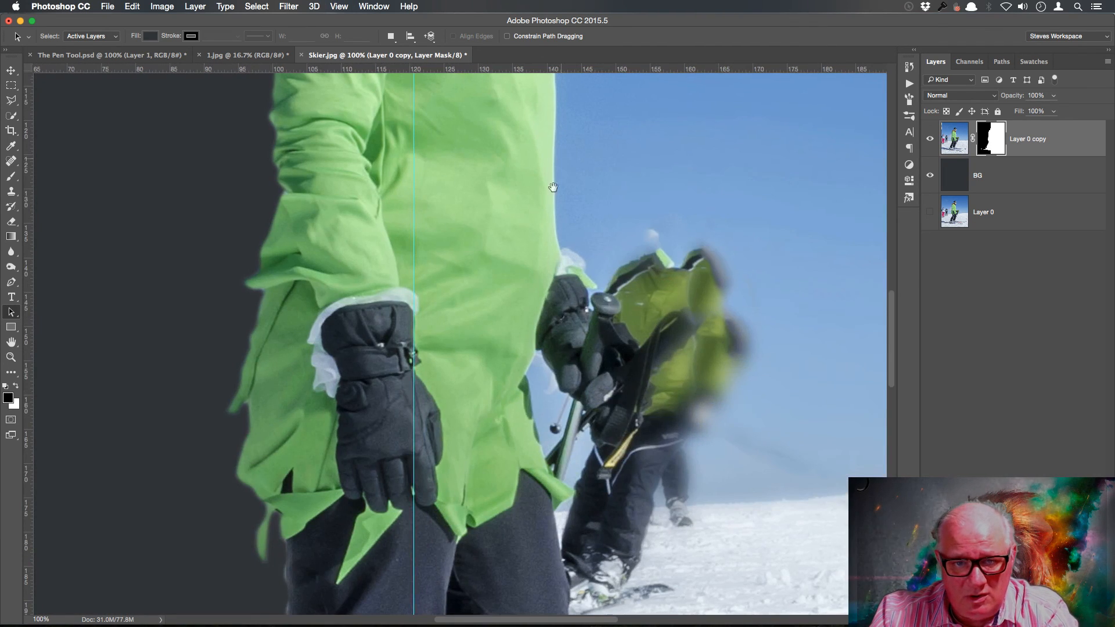
{"action": "scroll", "coordinate": [560, 165], "scroll_direction": "up", "scroll_amount": 15}
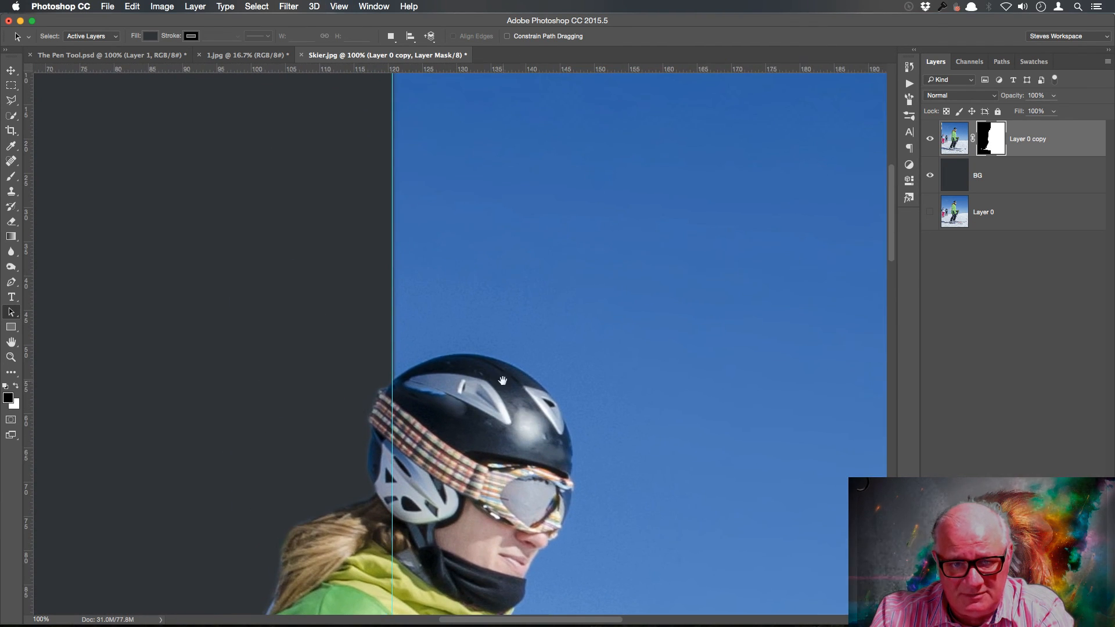
{"action": "scroll", "coordinate": [441, 403], "scroll_direction": "up", "scroll_amount": 5}
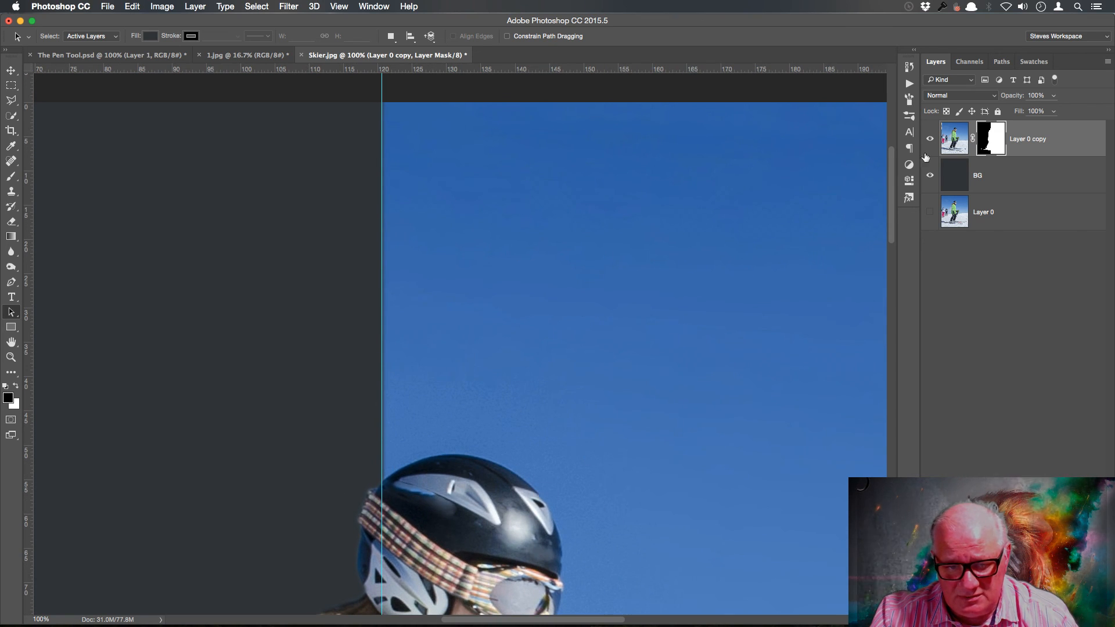
{"action": "left_click", "coordinate": [11, 284]}
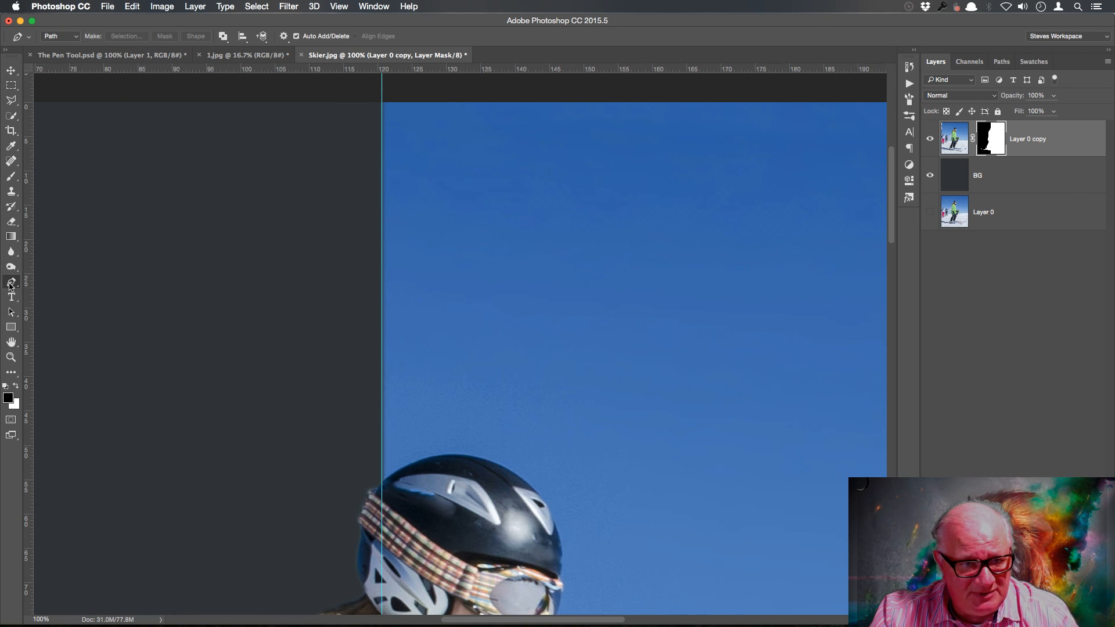
{"action": "left_click", "coordinate": [383, 482]}
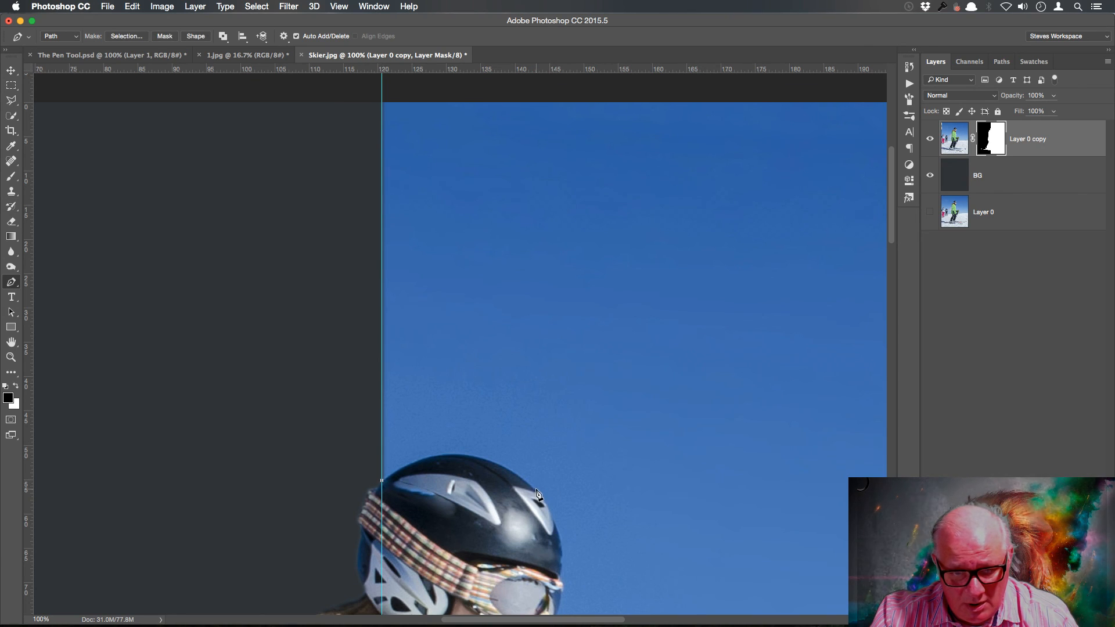
{"action": "left_click_drag", "start_coordinate": [536, 491], "coordinate": [615, 569]}
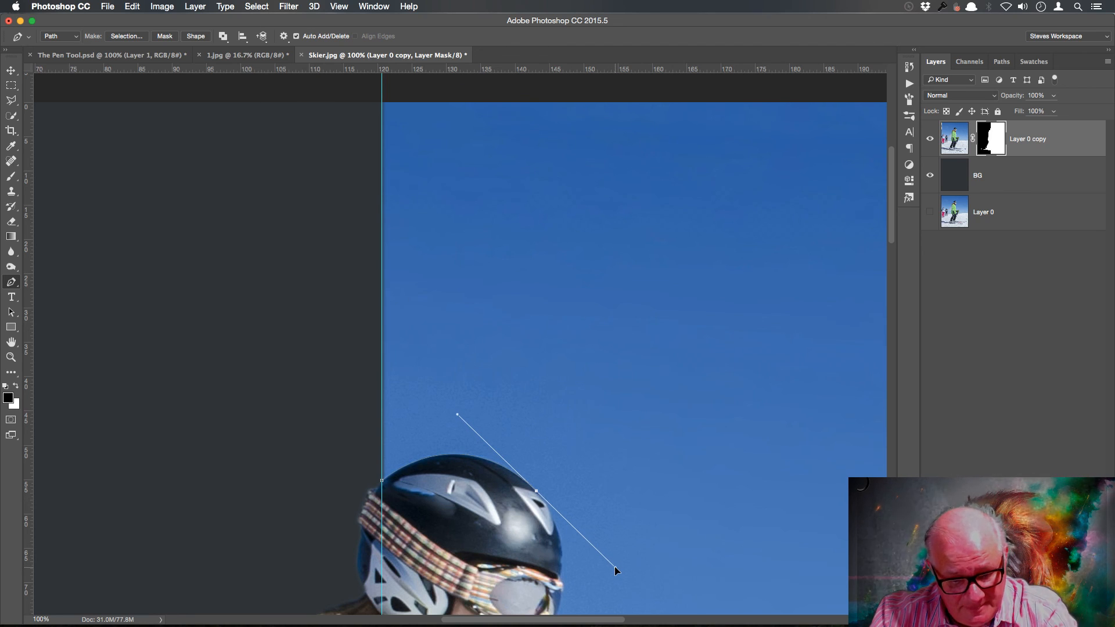
{"action": "left_click_drag", "start_coordinate": [616, 571], "coordinate": [616, 569]}
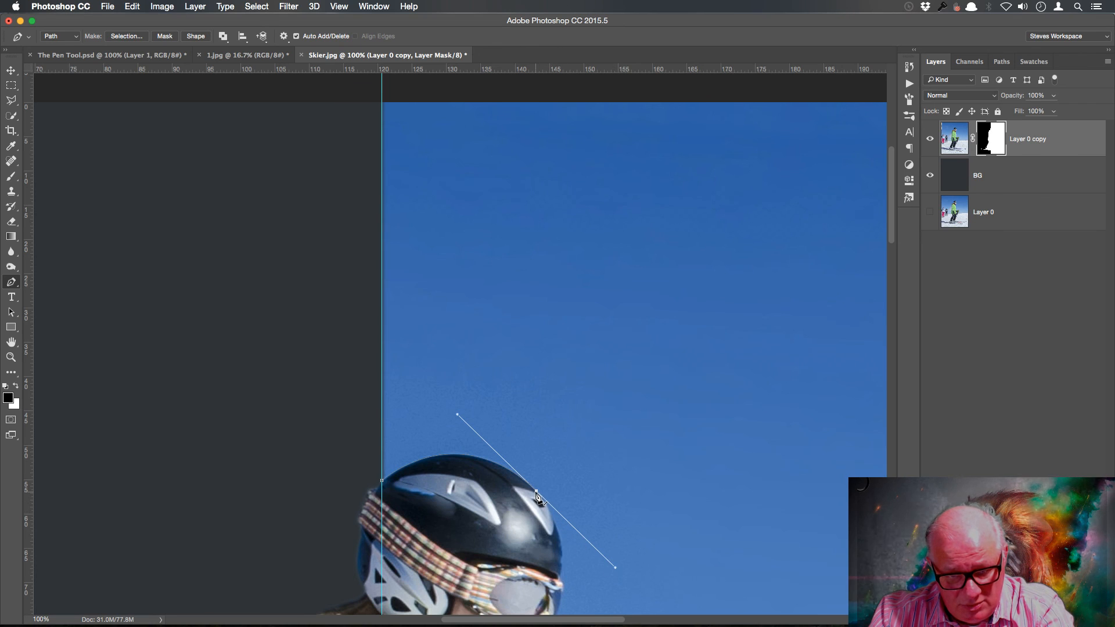
{"action": "left_click", "coordinate": [536, 492]}
- Continue the path in a wavy line up through the sky past the canvas edge, and close it around the masked area beside the guide
{"action": "left_click_drag", "start_coordinate": [646, 432], "coordinate": [637, 347]}
{"action": "left_click_drag", "start_coordinate": [571, 264], "coordinate": [561, 197]}
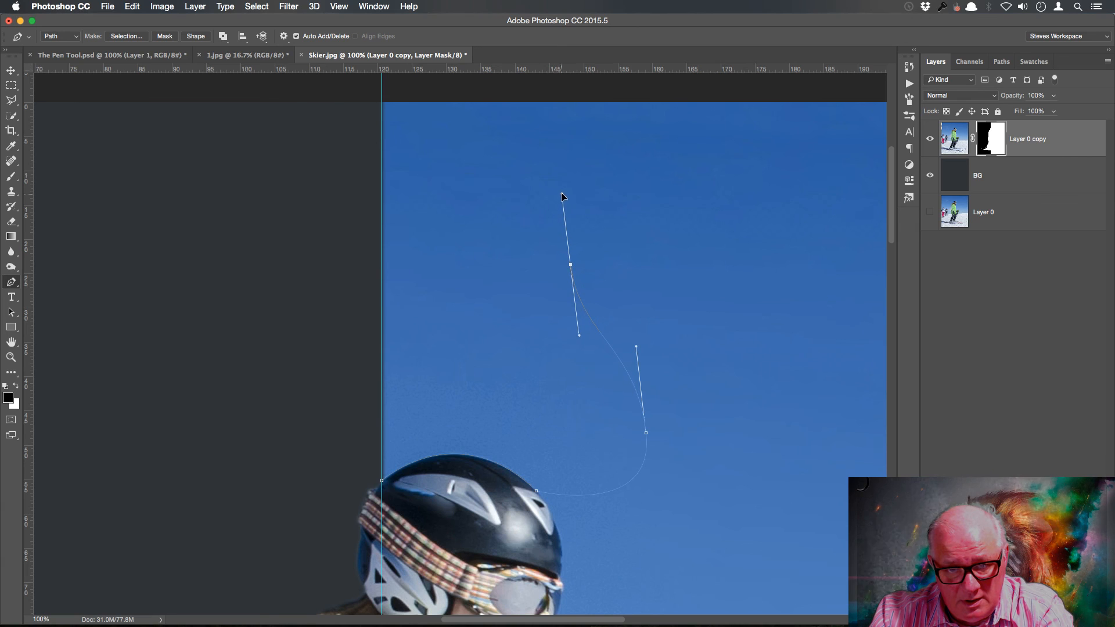
{"action": "left_click_drag", "start_coordinate": [661, 154], "coordinate": [687, 114]}
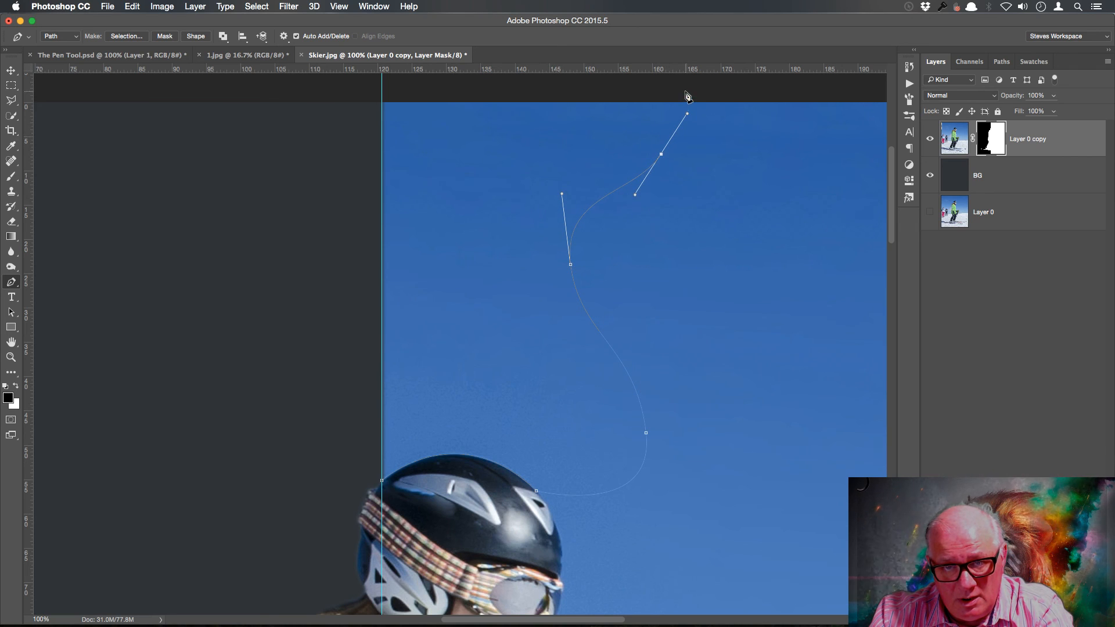
{"action": "left_click", "coordinate": [685, 84]}
{"action": "left_click", "coordinate": [329, 84]}
{"action": "left_click", "coordinate": [279, 484]}
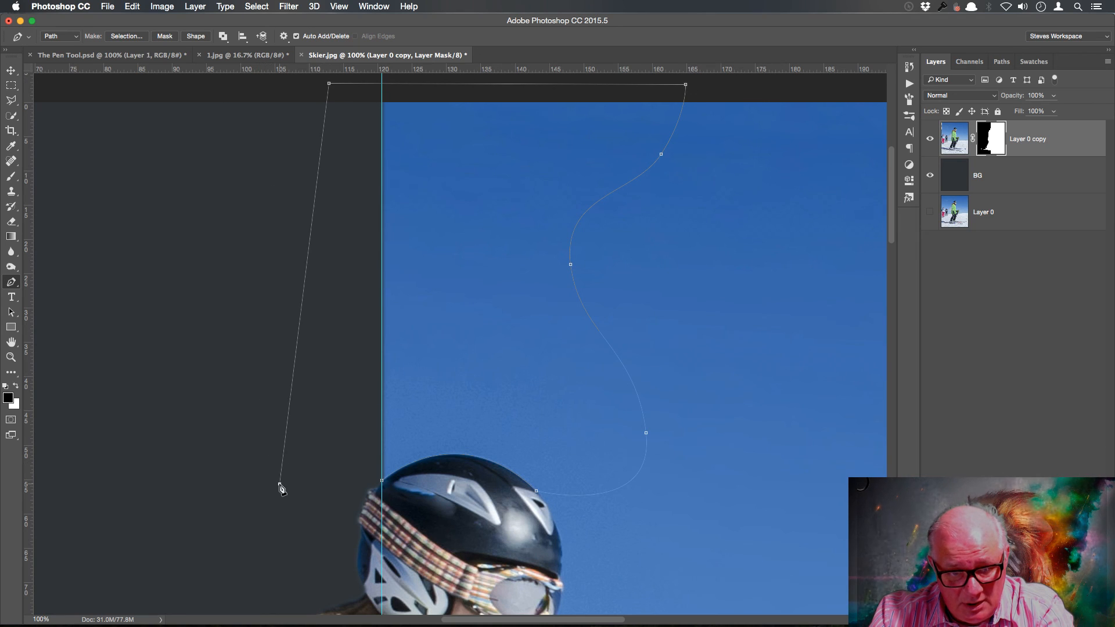
{"action": "left_click", "coordinate": [381, 482]}
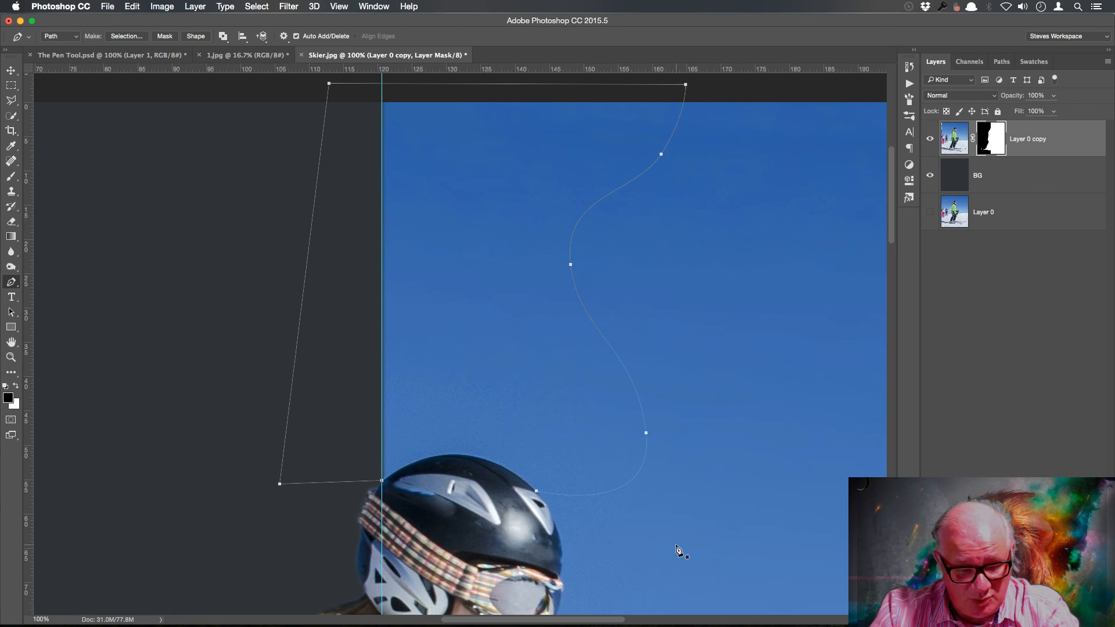
- Convert the closed sky path to a selection and fill it with black on the Layer 0 copy mask
{"action": "key", "text": "super+Return"}
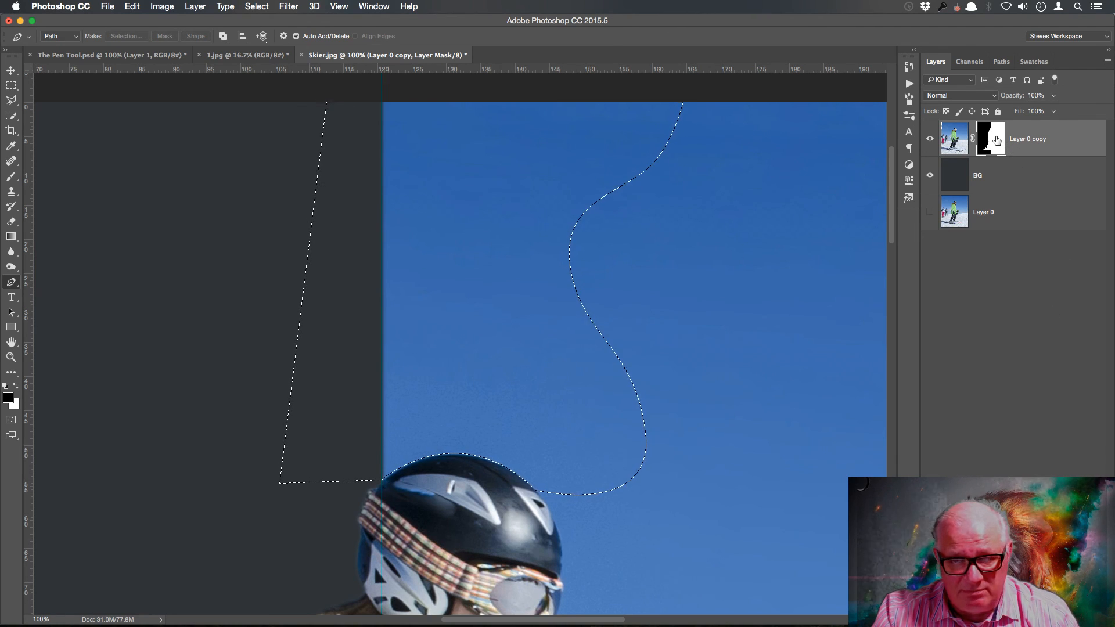
{"action": "left_click_drag", "start_coordinate": [994, 157], "coordinate": [994, 151]}
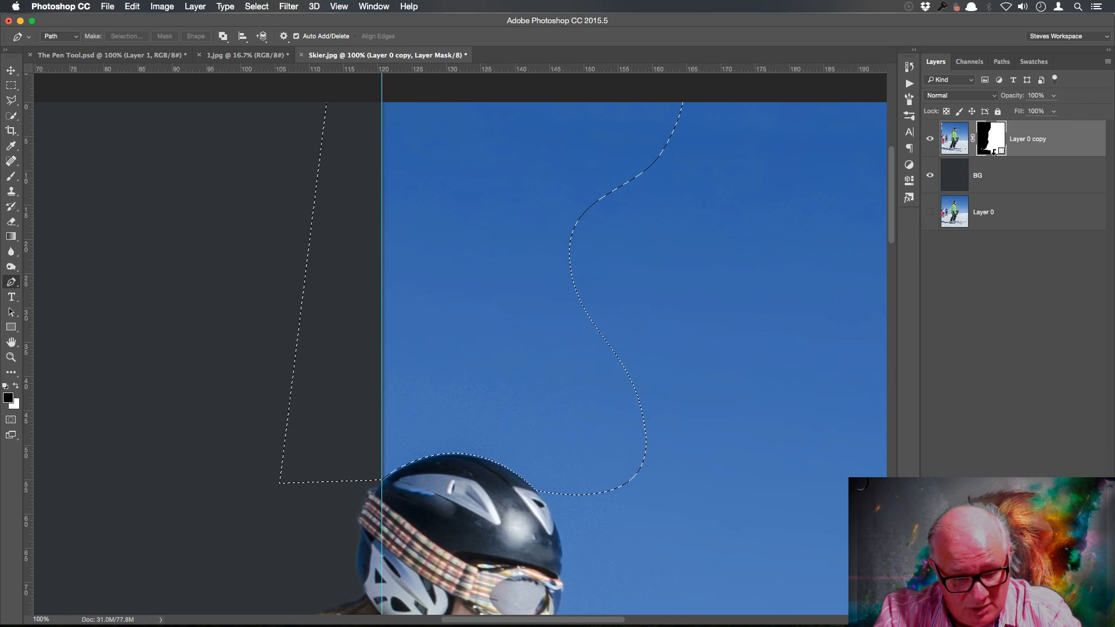
{"action": "key", "text": "alt+BackSpace"}
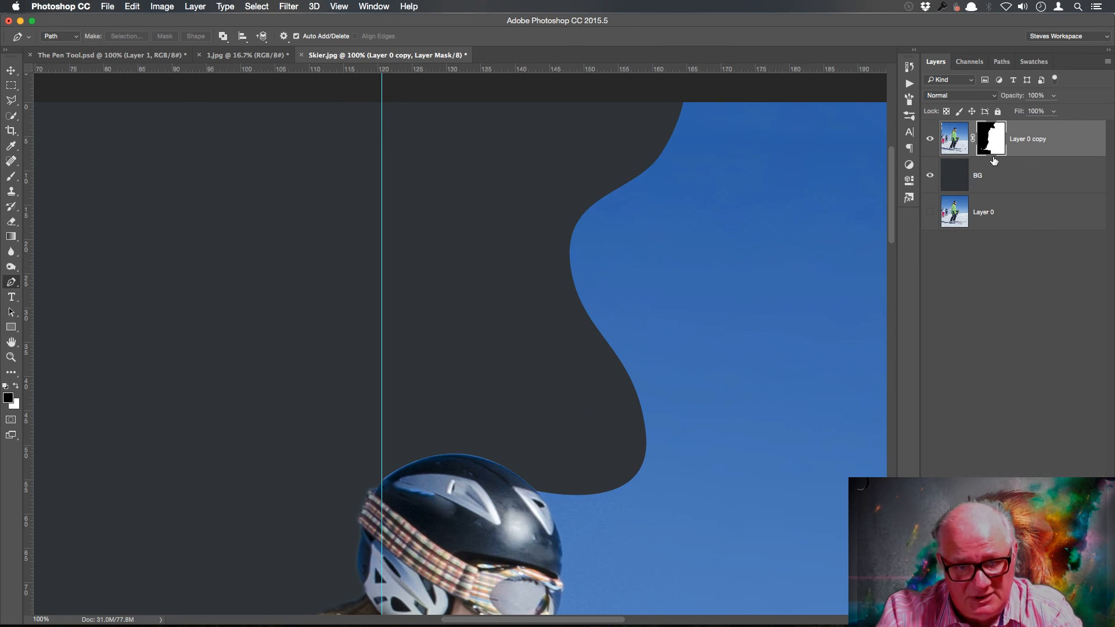
- Start a new Pen path where the vertical guide meets the underside of the front ski
{"action": "scroll", "coordinate": [602, 554], "scroll_direction": "down", "scroll_amount": 10}
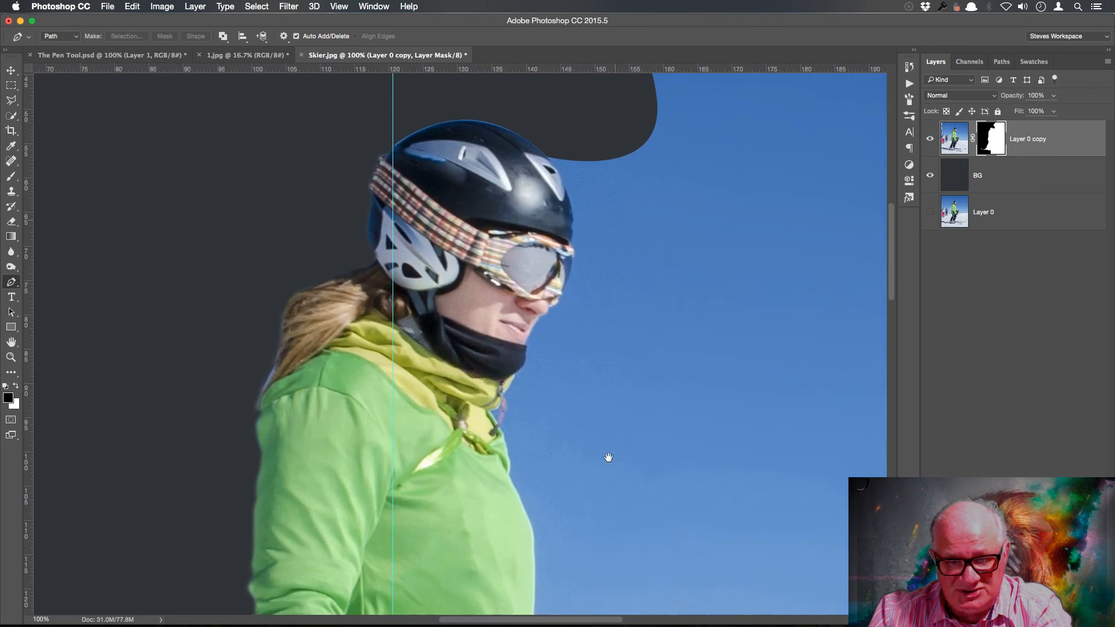
{"action": "scroll", "coordinate": [612, 394], "scroll_direction": "down", "scroll_amount": 20}
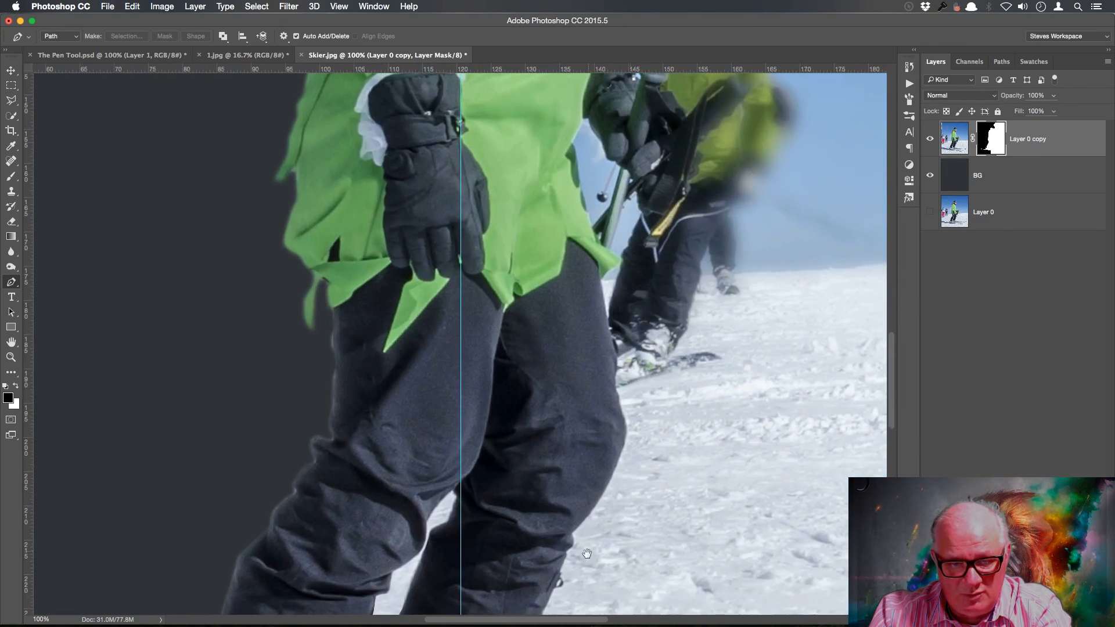
{"action": "scroll", "coordinate": [589, 544], "scroll_direction": "down", "scroll_amount": 15}
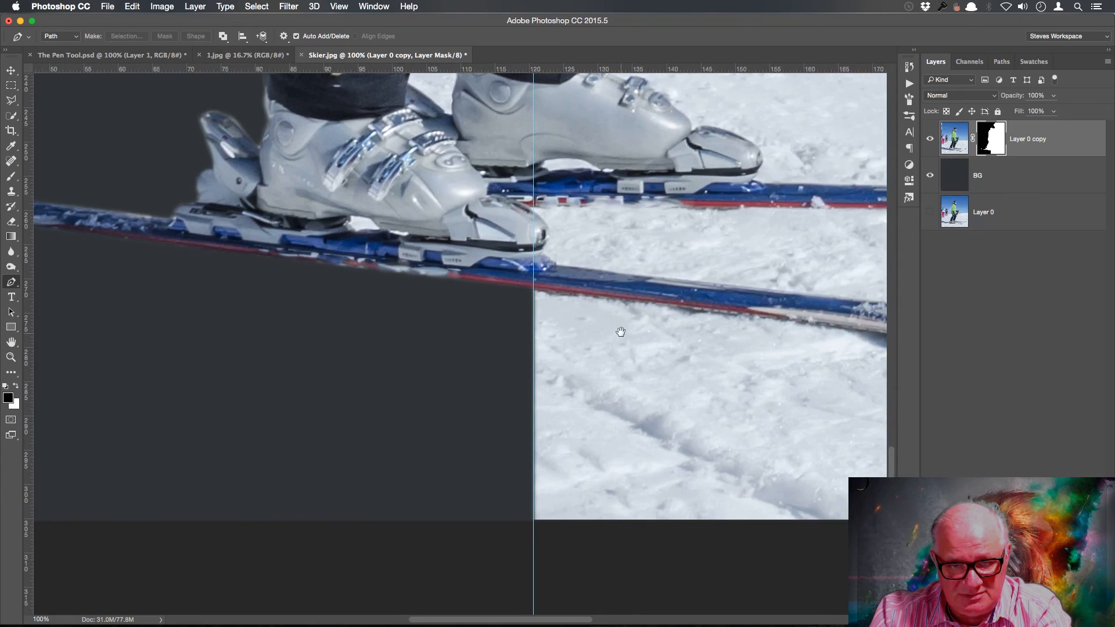
{"action": "left_click_drag", "start_coordinate": [621, 332], "coordinate": [620, 341]}
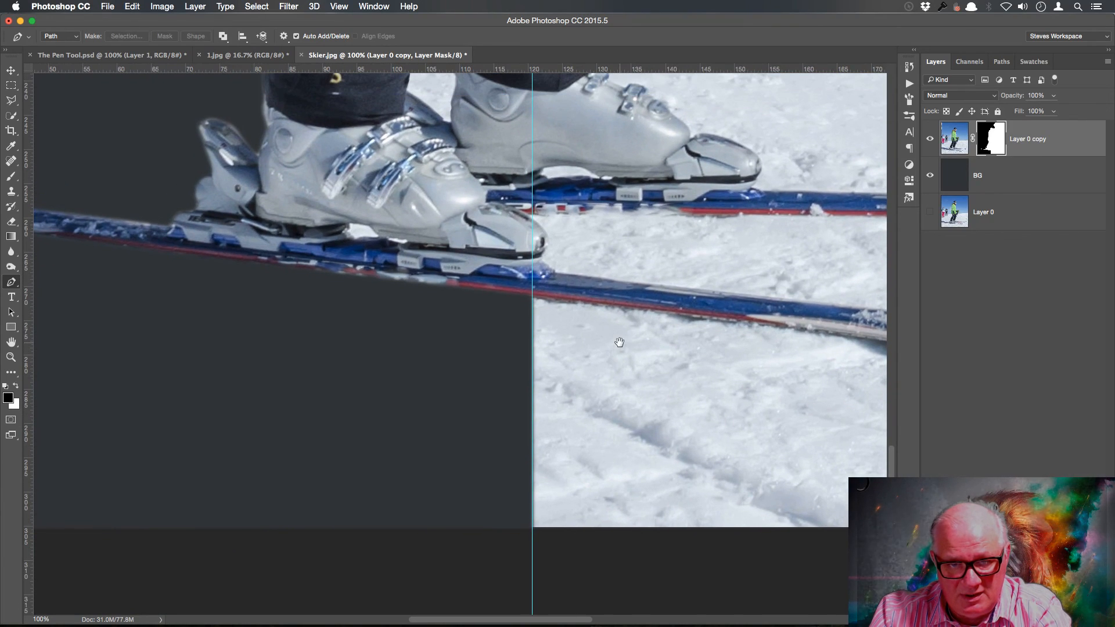
{"action": "left_click", "coordinate": [532, 297]}
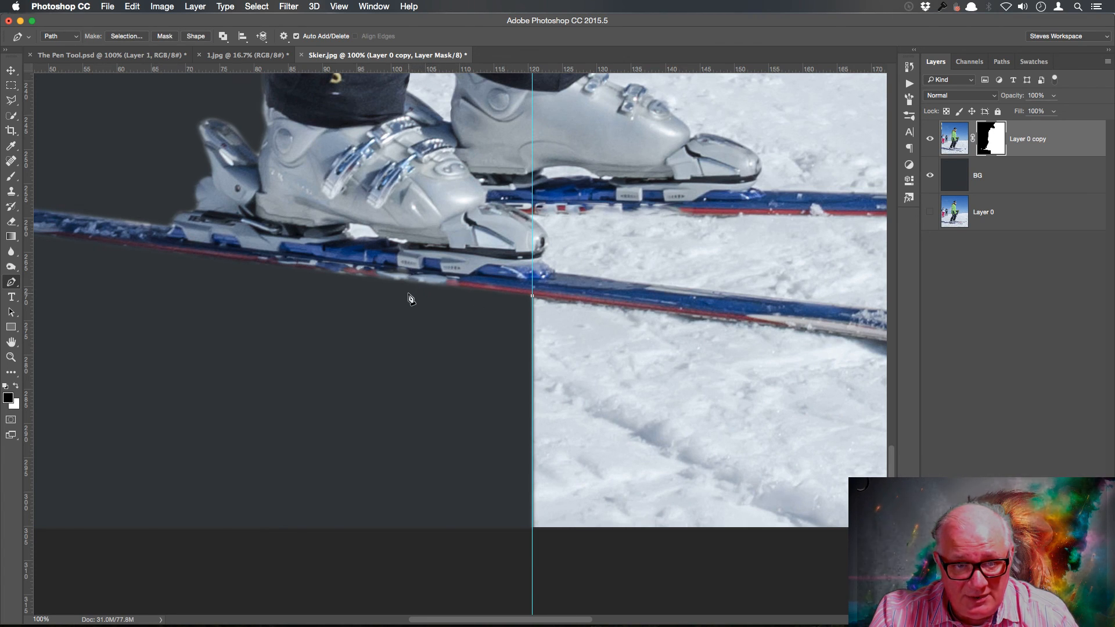
{"action": "left_click_drag", "start_coordinate": [396, 293], "coordinate": [380, 310]}
{"action": "left_click_drag", "start_coordinate": [369, 365], "coordinate": [379, 385]}
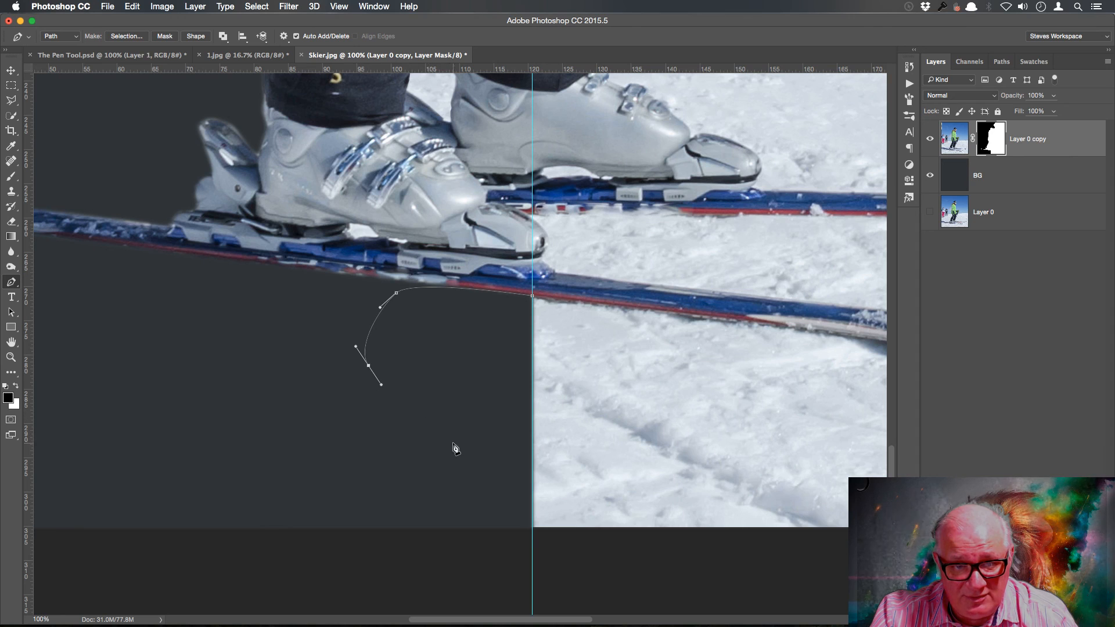
{"action": "left_click_drag", "start_coordinate": [475, 460], "coordinate": [498, 503]}
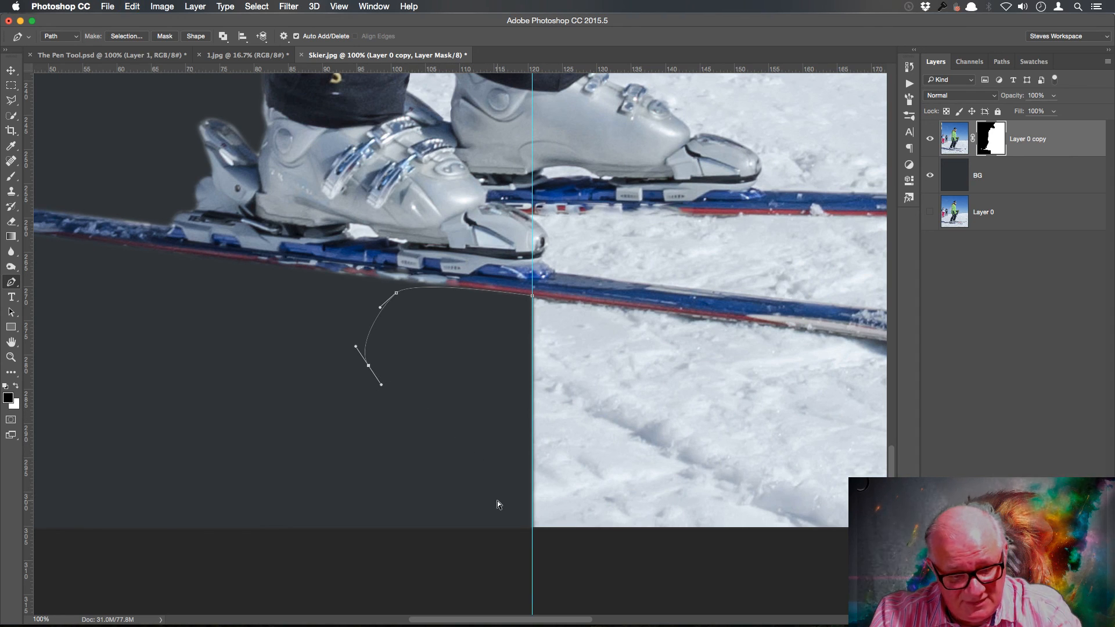
{"action": "key", "text": "super+alt+z"}
{"action": "key", "text": "super+alt+z"}
{"action": "key", "text": "super+alt+z"}
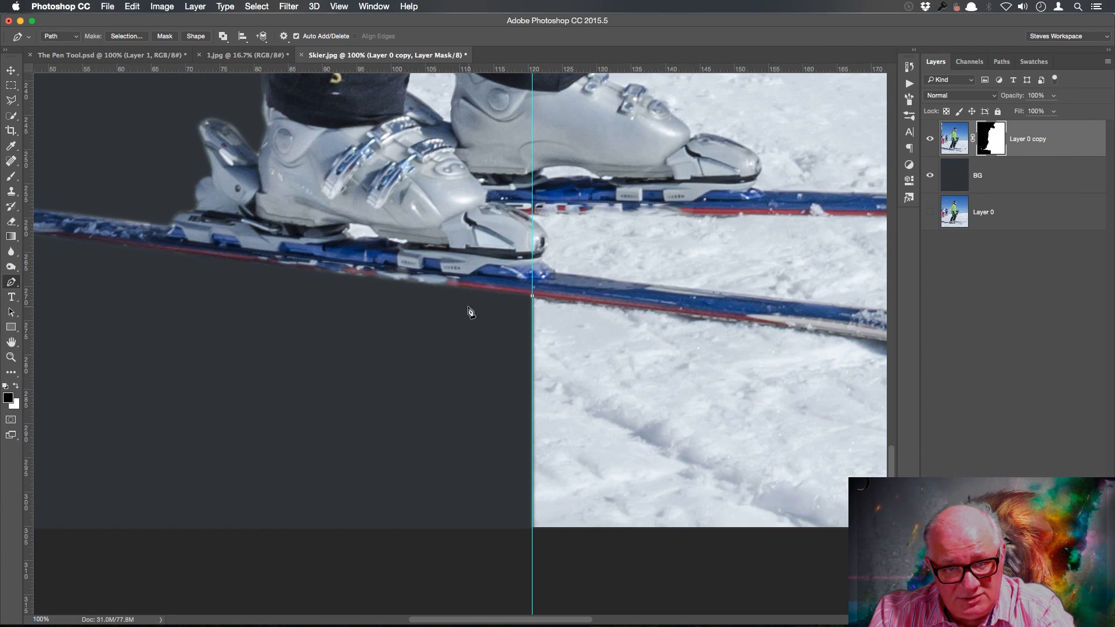
- Curve the path back under the ski, then down in a wavy line across the guide and snow to just below the canvas
{"action": "left_click", "coordinate": [462, 288]}
{"action": "left_click_drag", "start_coordinate": [459, 294], "coordinate": [452, 308]}
{"action": "left_click_drag", "start_coordinate": [460, 350], "coordinate": [485, 373]}
{"action": "left_click_drag", "start_coordinate": [515, 426], "coordinate": [518, 444]}
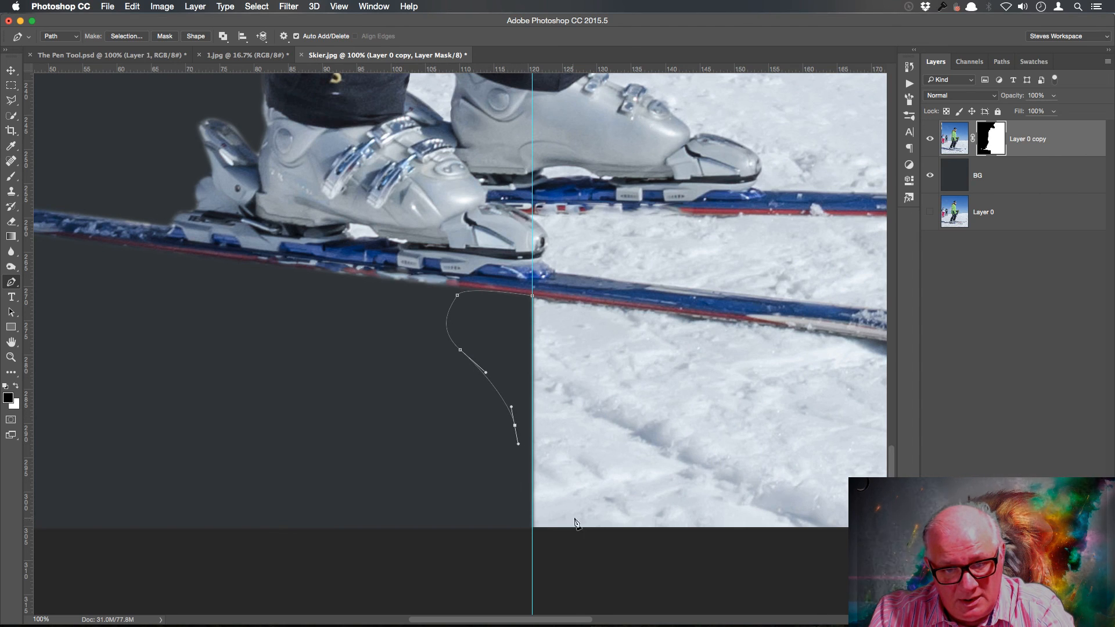
{"action": "left_click_drag", "start_coordinate": [574, 486], "coordinate": [630, 499]}
{"action": "left_click_drag", "start_coordinate": [671, 552], "coordinate": [670, 575]}
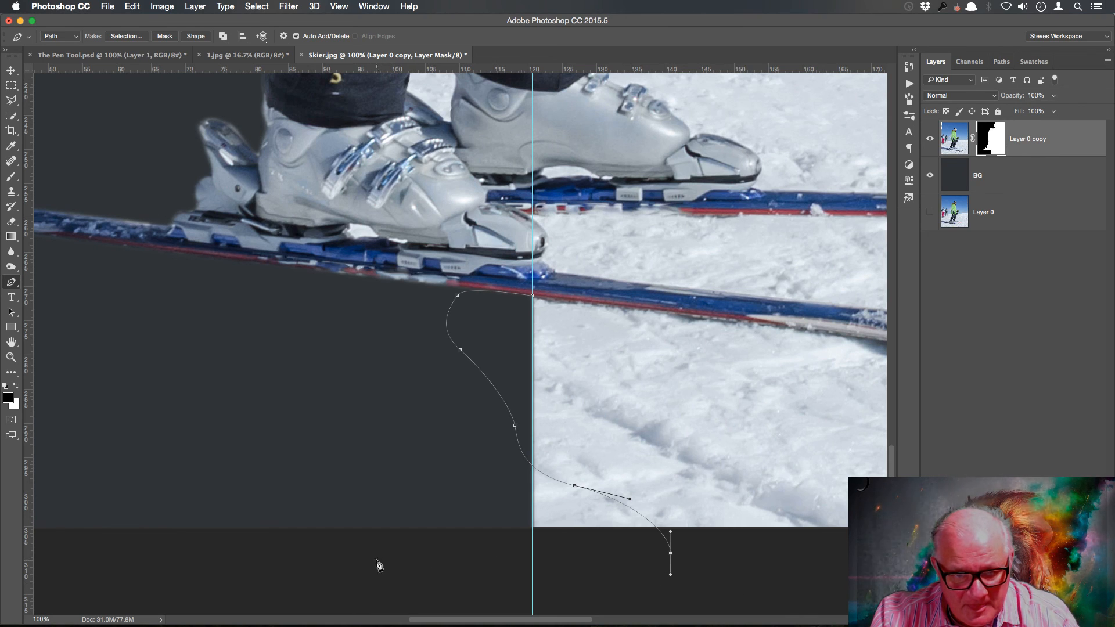
- Close the path around the masked area and along the ski's underside, and fill its selection with black on the layer mask
{"action": "left_click", "coordinate": [353, 552]}
{"action": "left_click", "coordinate": [355, 314]}
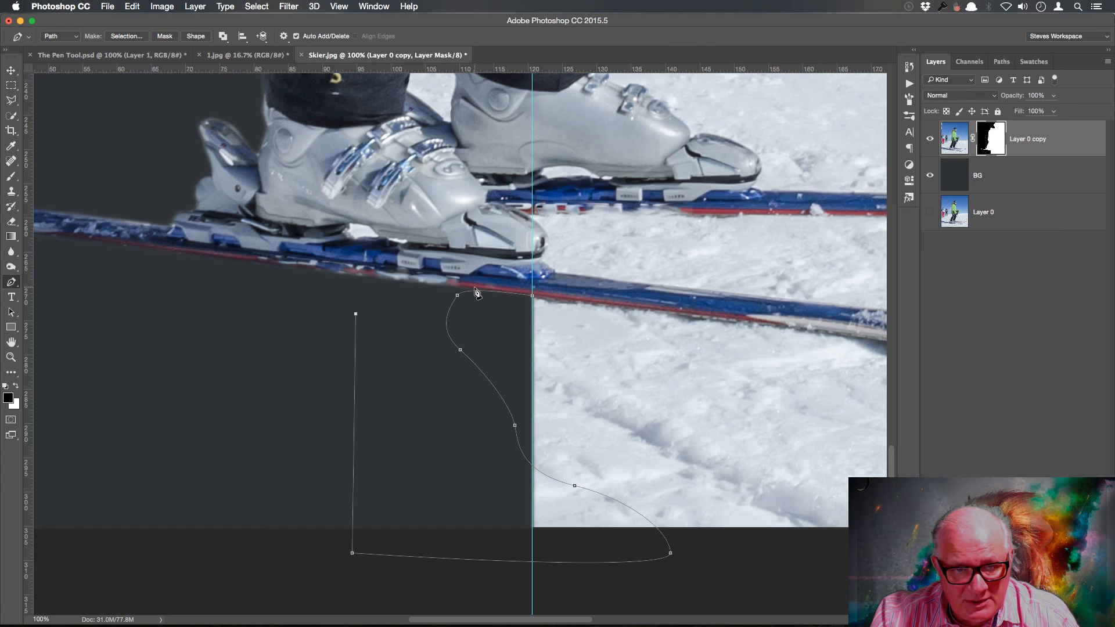
{"action": "left_click", "coordinate": [435, 285]}
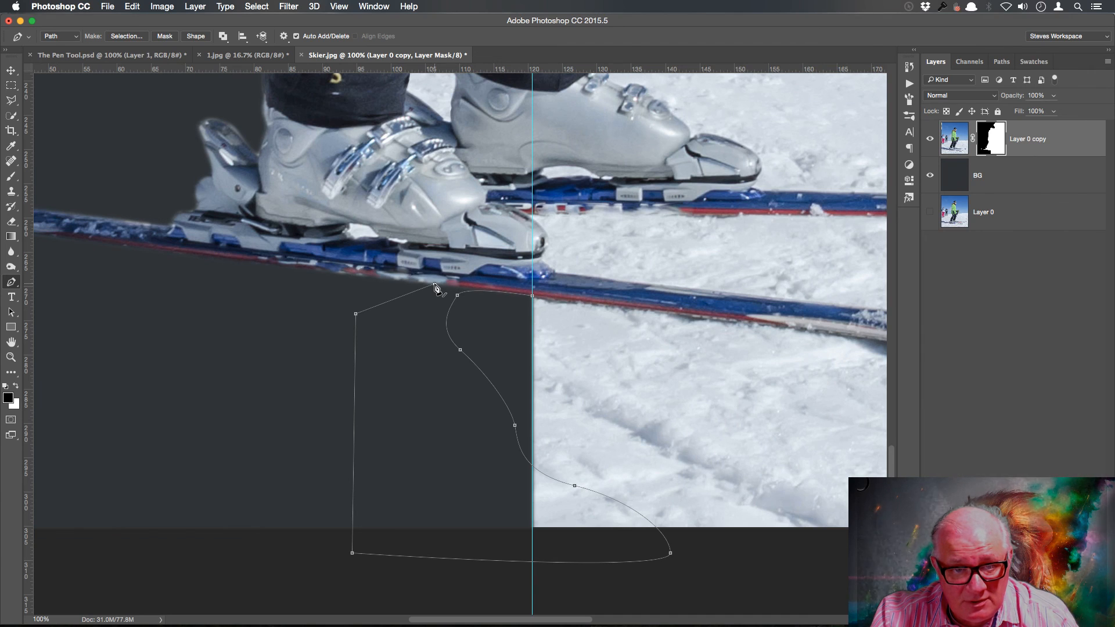
{"action": "left_click", "coordinate": [533, 297]}
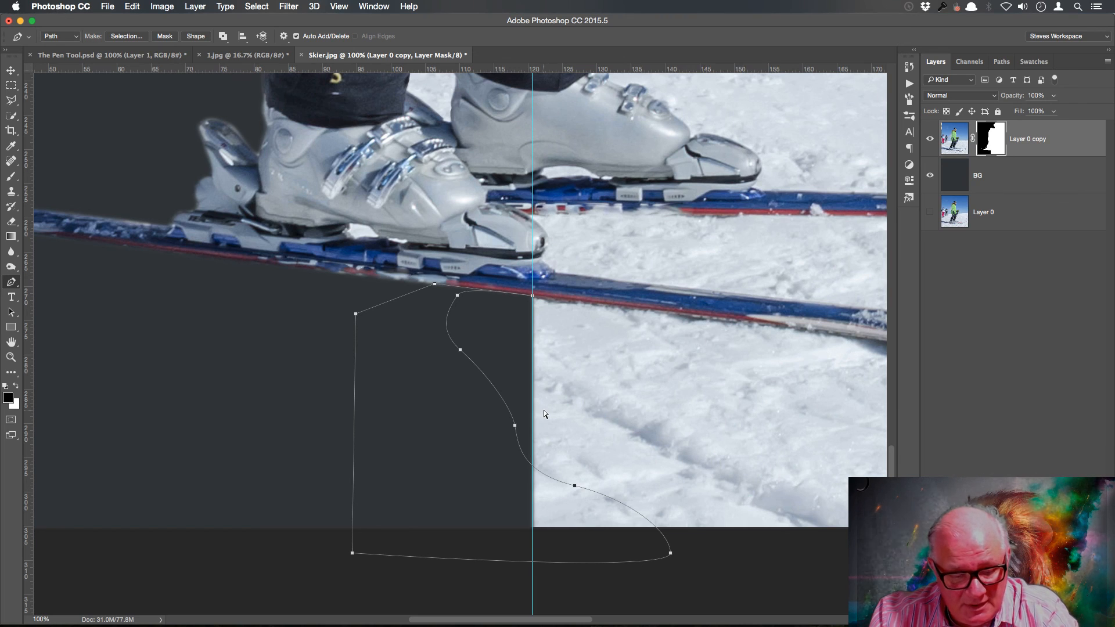
{"action": "key", "text": "super+Return"}
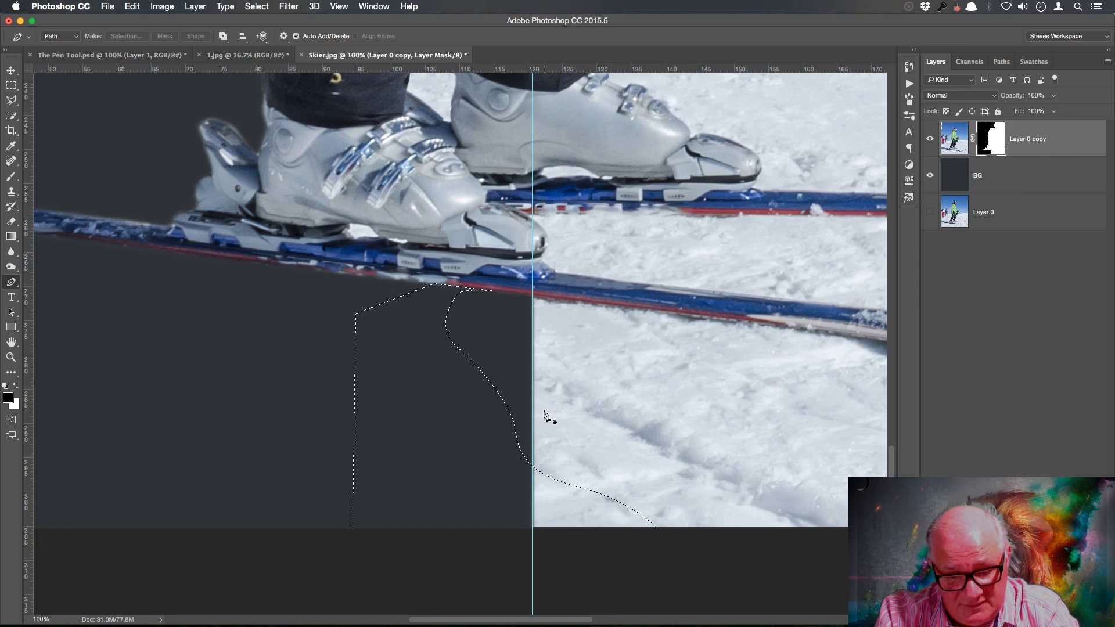
{"action": "key", "text": "alt+BackSpace"}
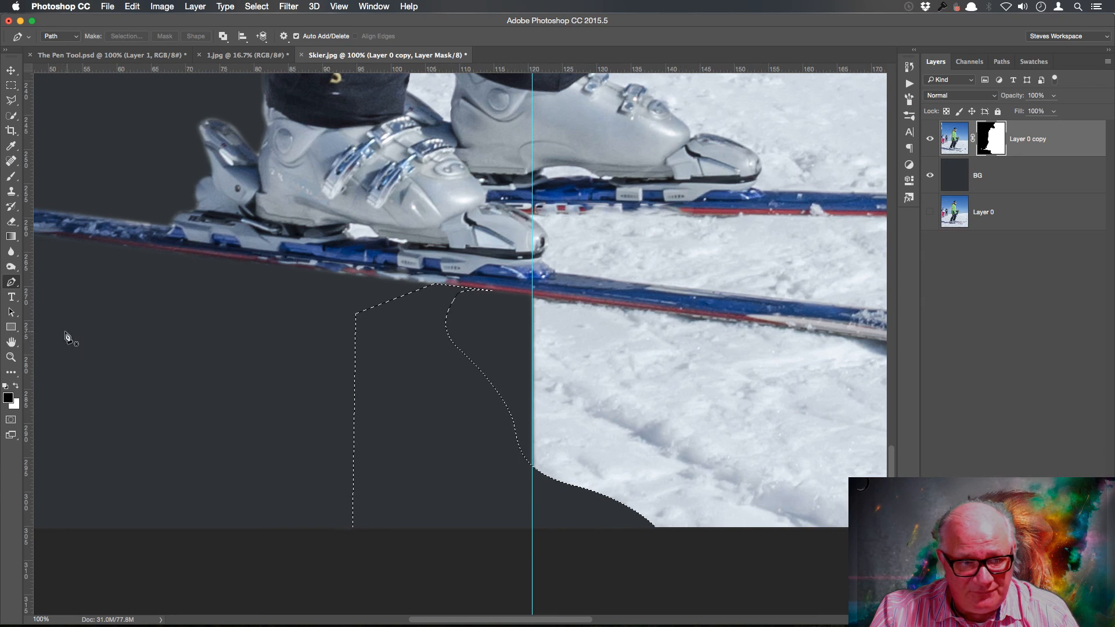
{"action": "right_click", "coordinate": [458, 349]}
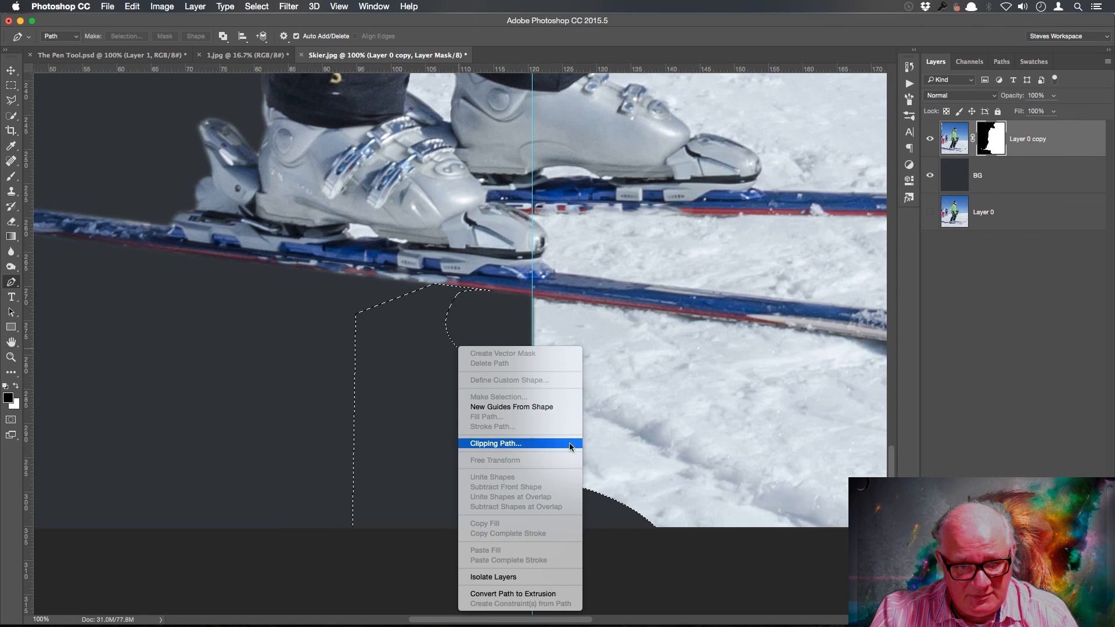
{"action": "left_click", "coordinate": [538, 444]}
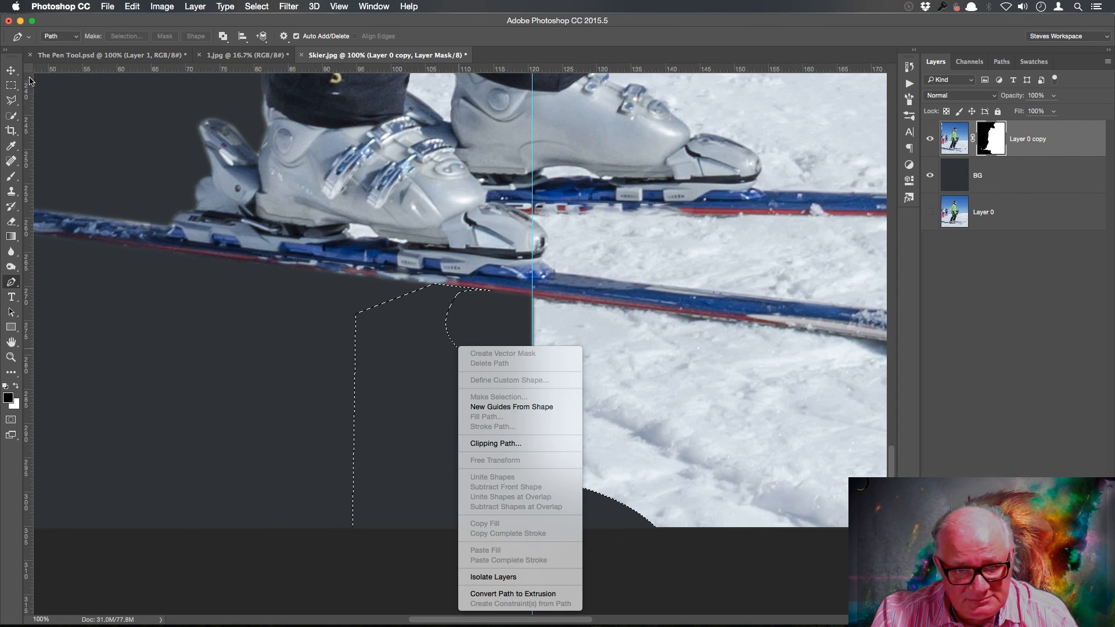
{"action": "left_click", "coordinate": [13, 72]}
{"action": "left_click", "coordinate": [12, 72]}
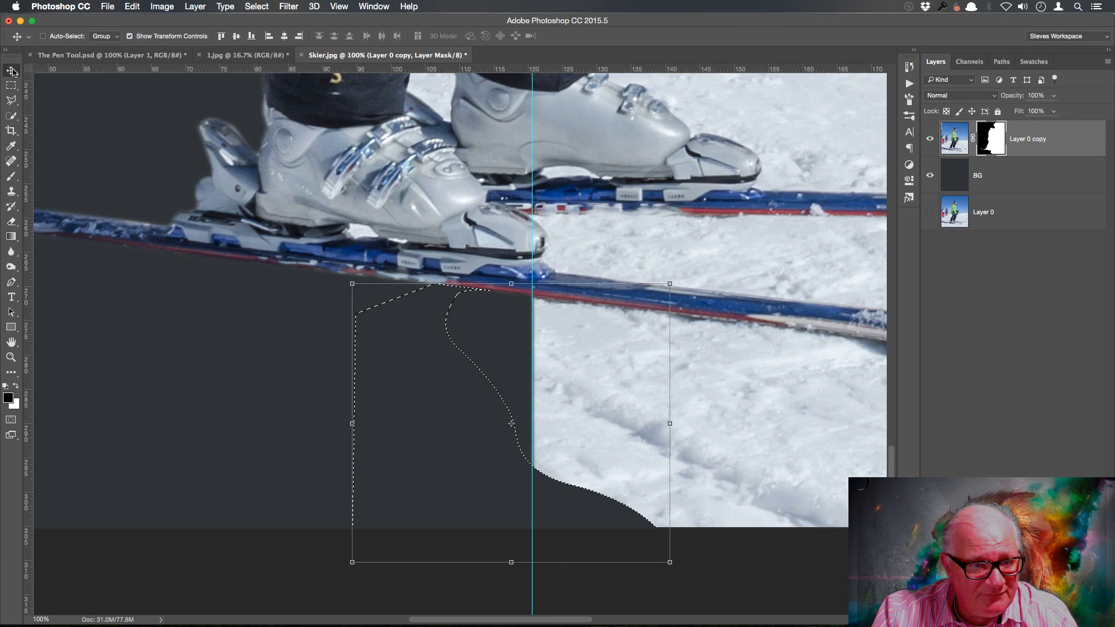
{"action": "right_click", "coordinate": [450, 341]}
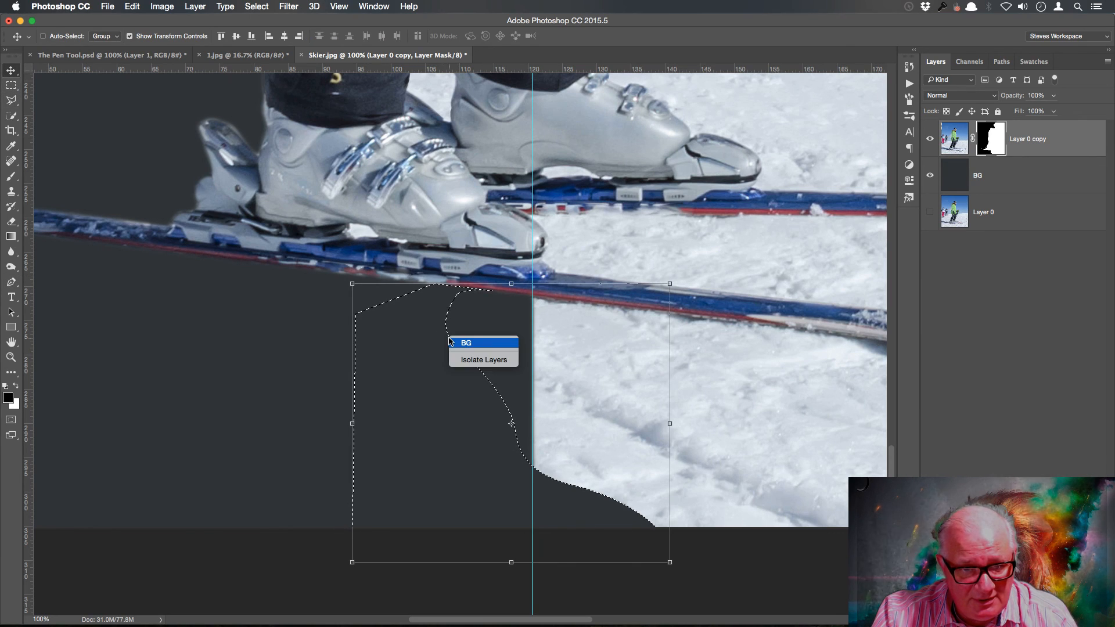
{"action": "left_click", "coordinate": [201, 9]}
{"action": "left_click", "coordinate": [195, 7]}
{"action": "mouse_move", "coordinate": [162, 7]}
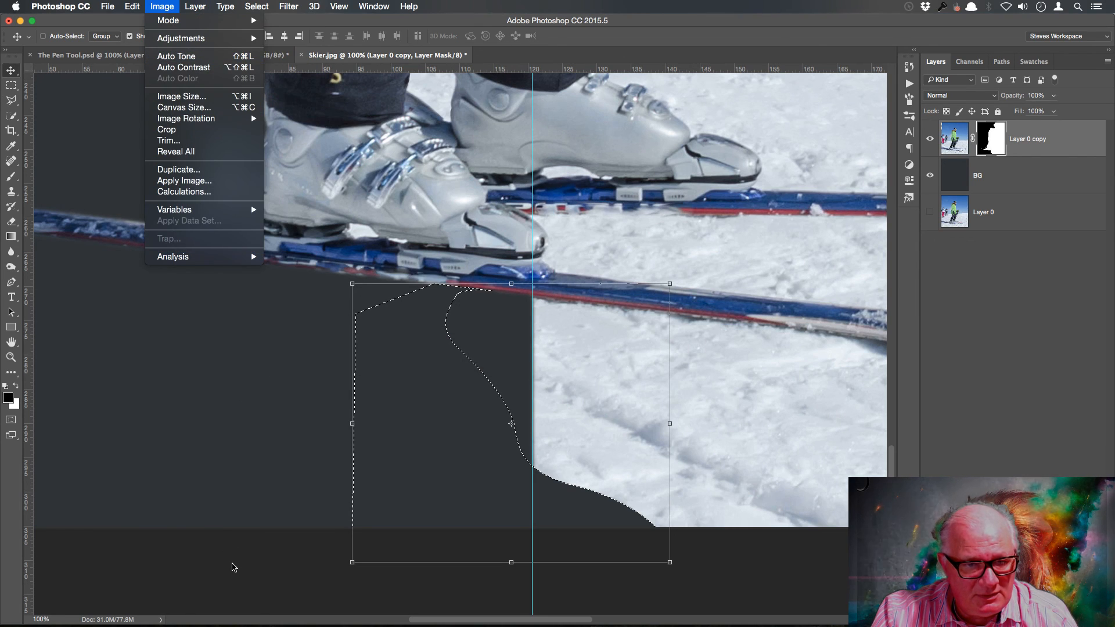
{"action": "mouse_move", "coordinate": [200, 7]}
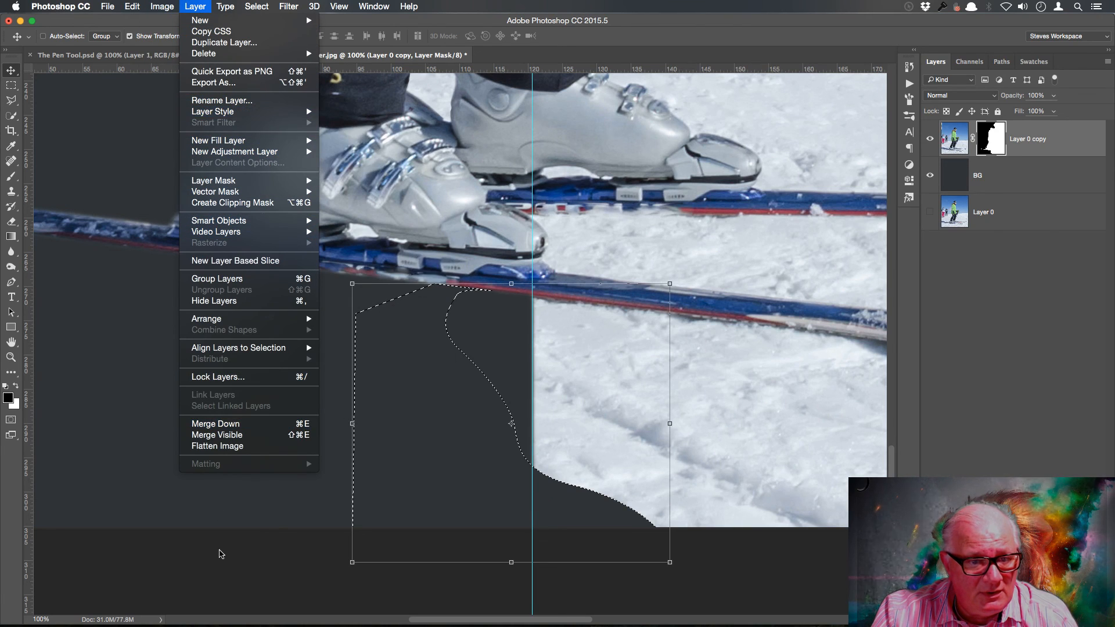
{"action": "left_click", "coordinate": [226, 558]}
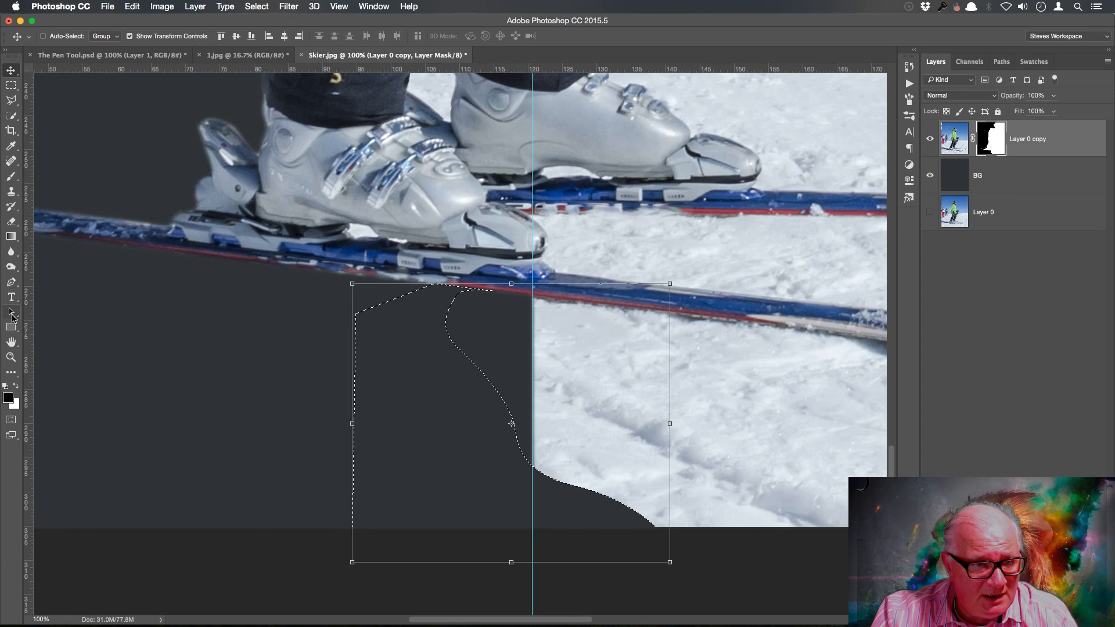
- Reactivate the Work Path and shift the whole path to the right, so its wavy edge crosses the unmasked snow beyond the guide
{"action": "left_click", "coordinate": [11, 314]}
{"action": "left_click", "coordinate": [77, 314]}
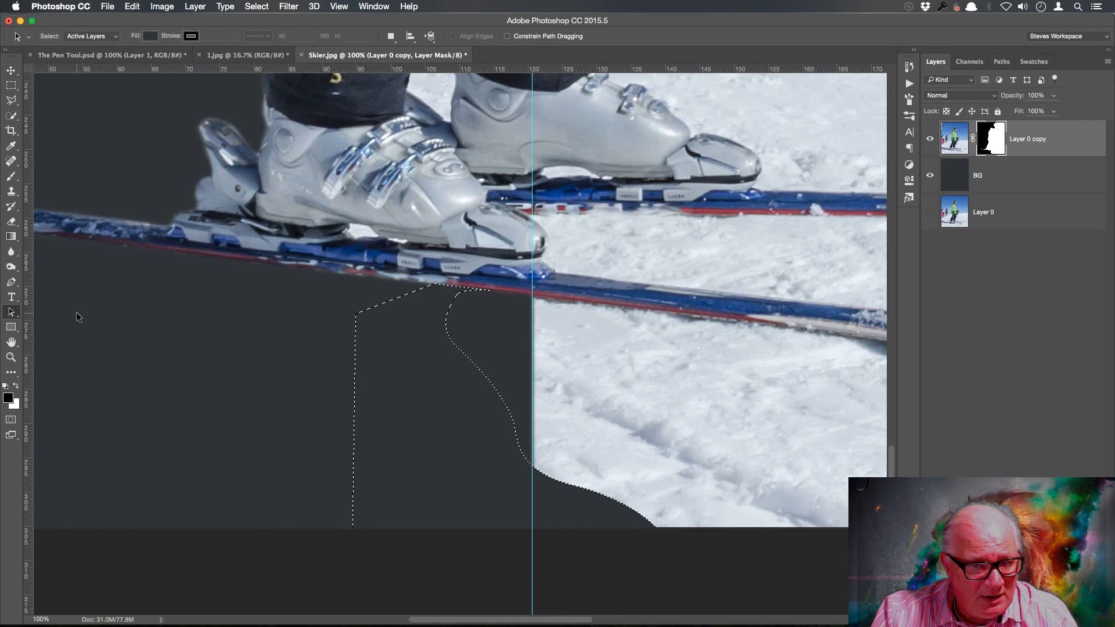
{"action": "left_click", "coordinate": [1002, 61]}
{"action": "left_click", "coordinate": [979, 108]}
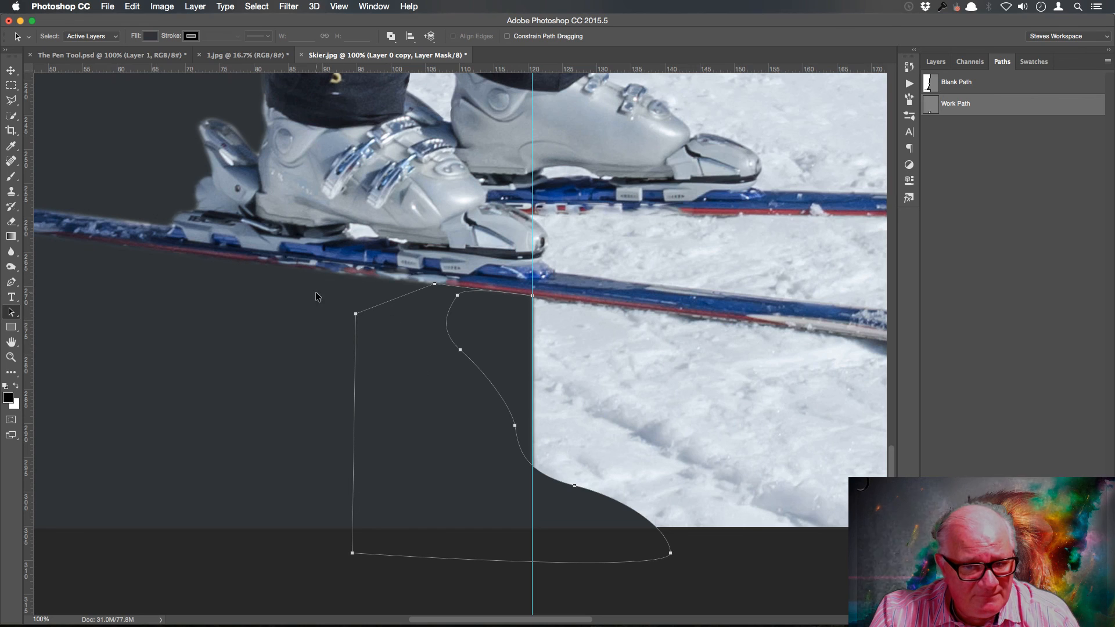
{"action": "left_click", "coordinate": [11, 86]}
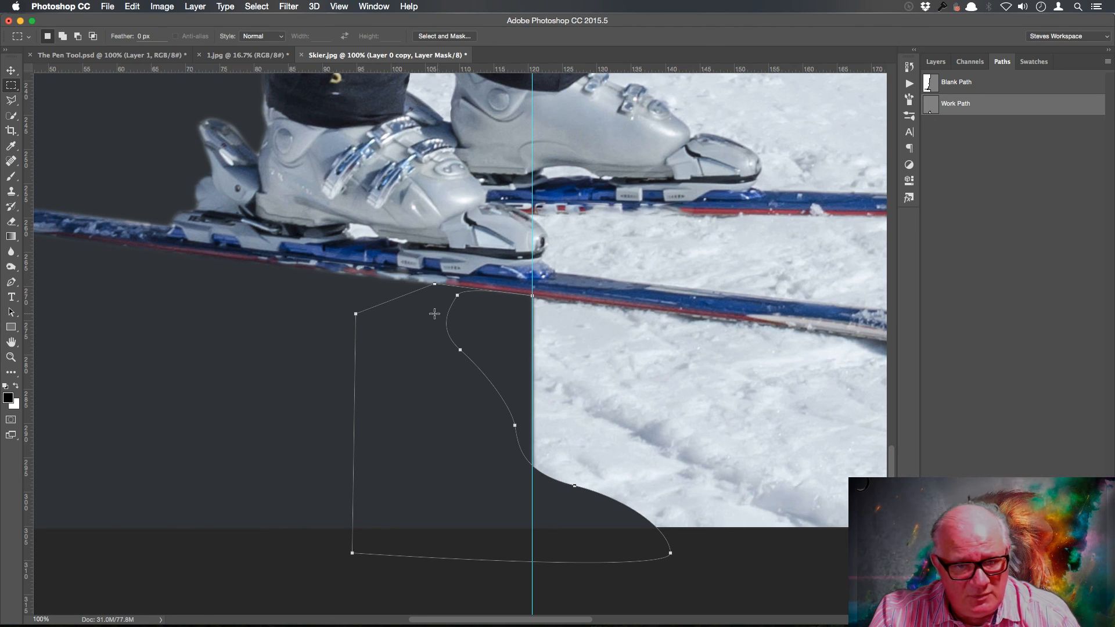
{"action": "left_click", "coordinate": [11, 70]}
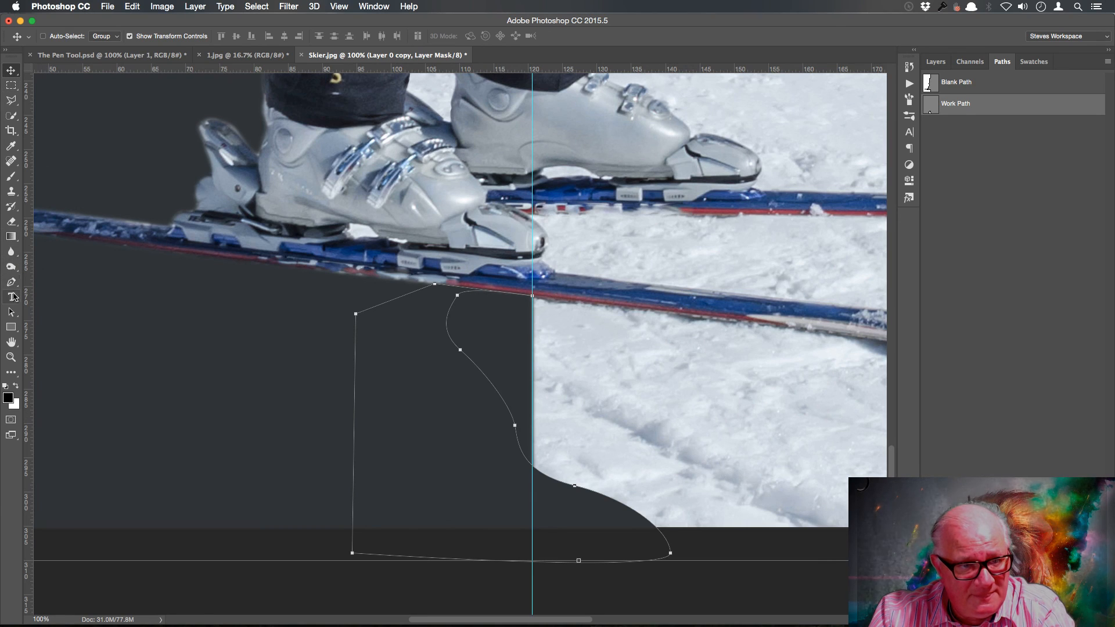
{"action": "left_click", "coordinate": [13, 314]}
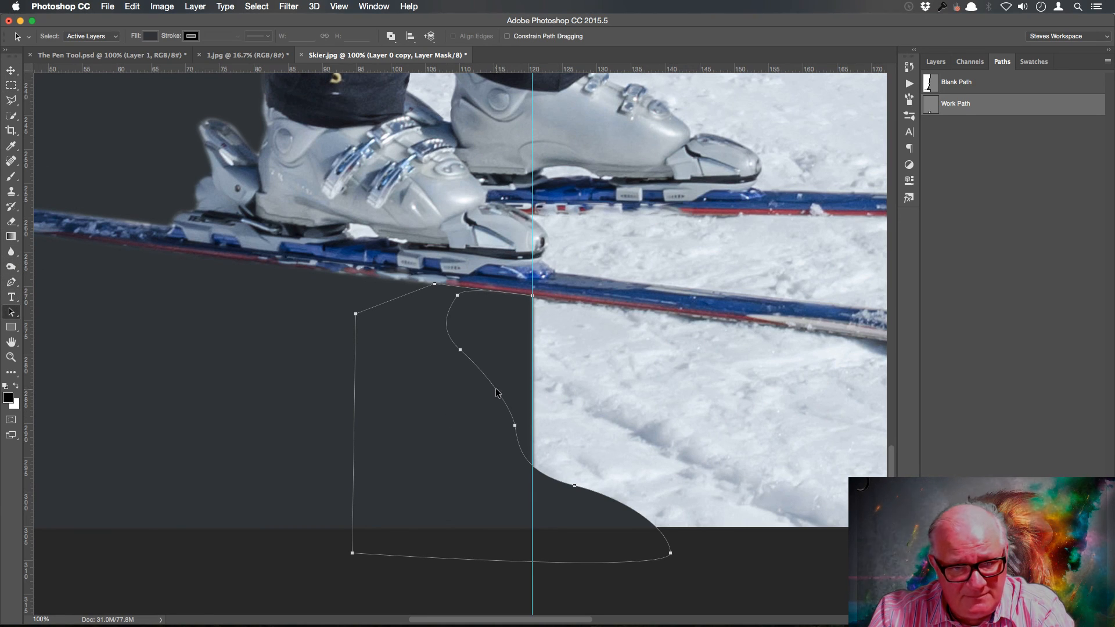
{"action": "left_click_drag", "start_coordinate": [496, 388], "coordinate": [595, 407]}
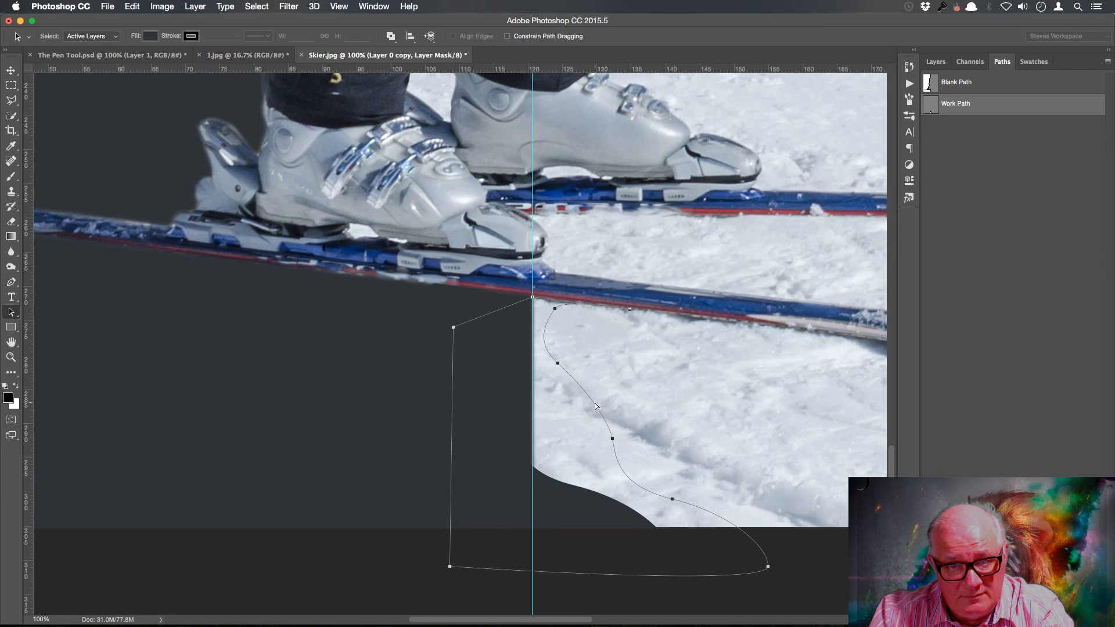
- Convert the moved path to a selection, fill it with black on the Layer 0 copy mask, and deselect
{"action": "key", "text": "super"}
{"action": "key", "text": "super+Return"}
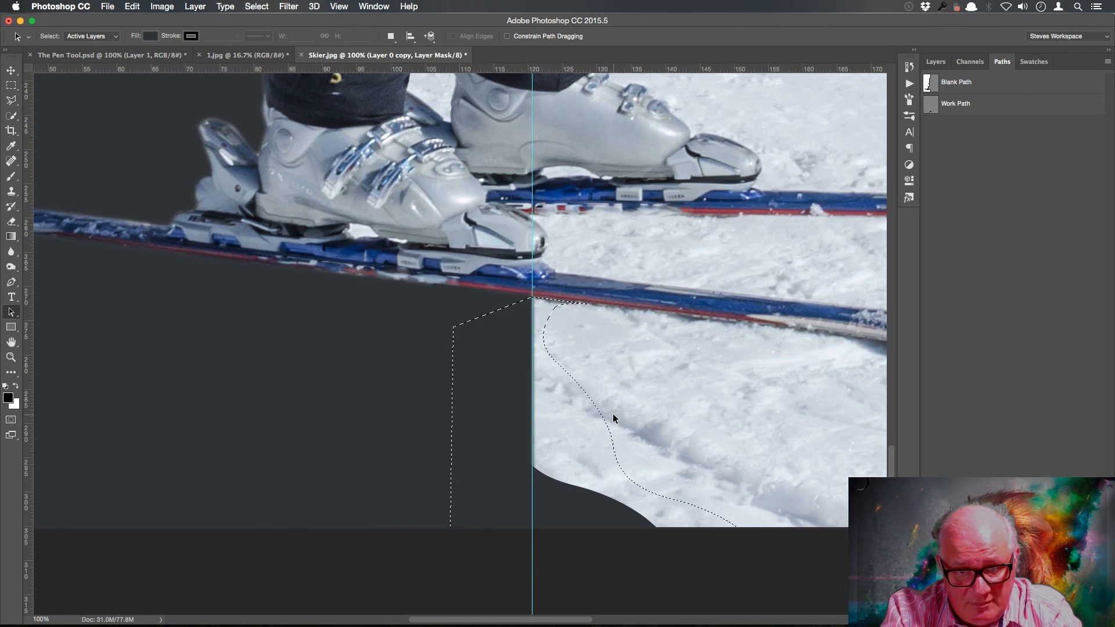
{"action": "left_click", "coordinate": [937, 62]}
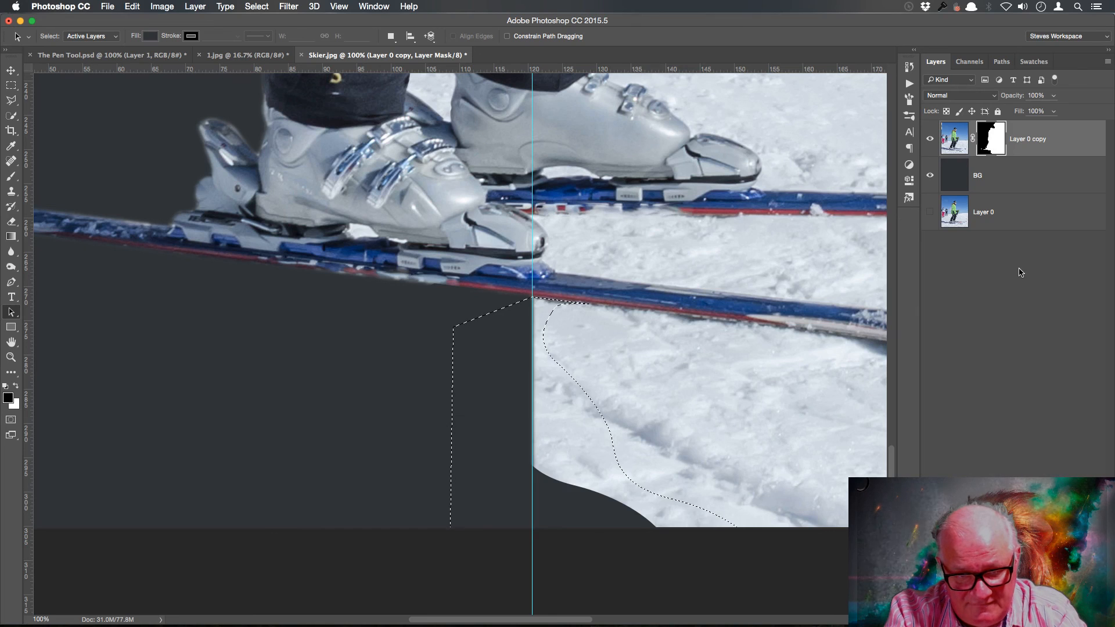
{"action": "key", "text": "alt+BackSpace"}
{"action": "key", "text": "super+d"}
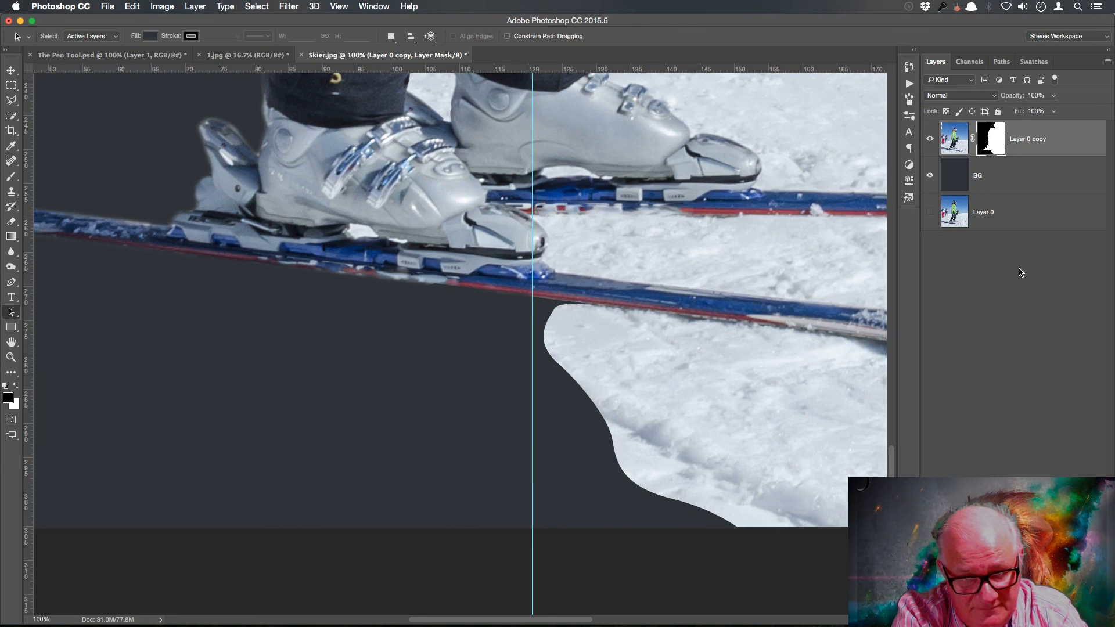
- Start a new Pen path on the front ski's underside beyond the guide, running straight to the ski's tail and curving around its end
{"action": "key", "text": "super+minus"}
{"action": "key", "text": "super+0"}
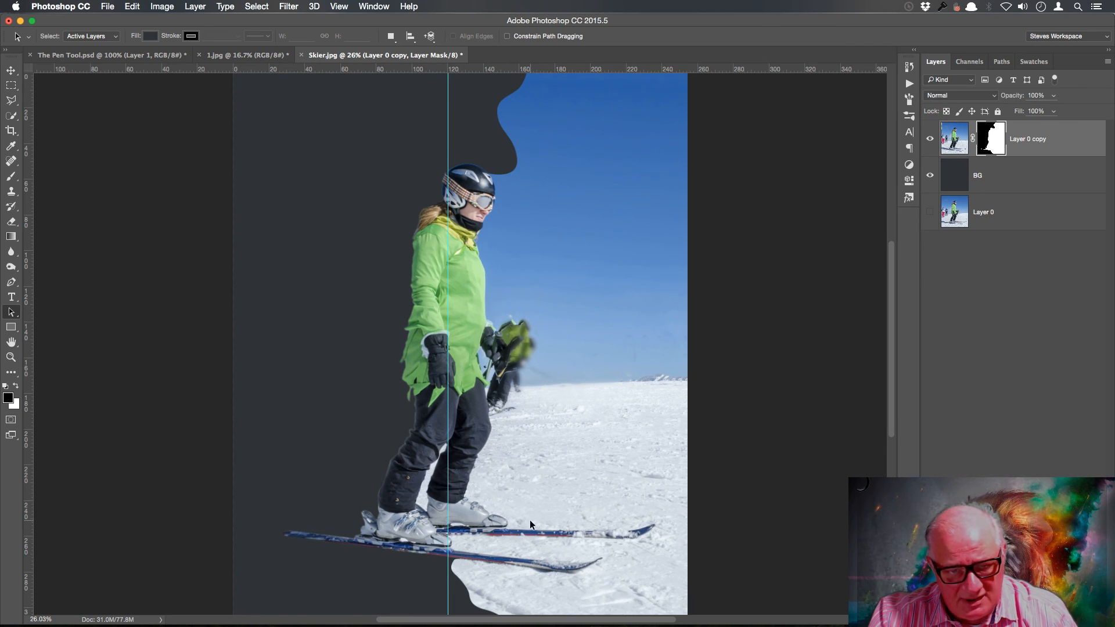
{"action": "left_click_drag", "start_coordinate": [494, 493], "coordinate": [531, 428]}
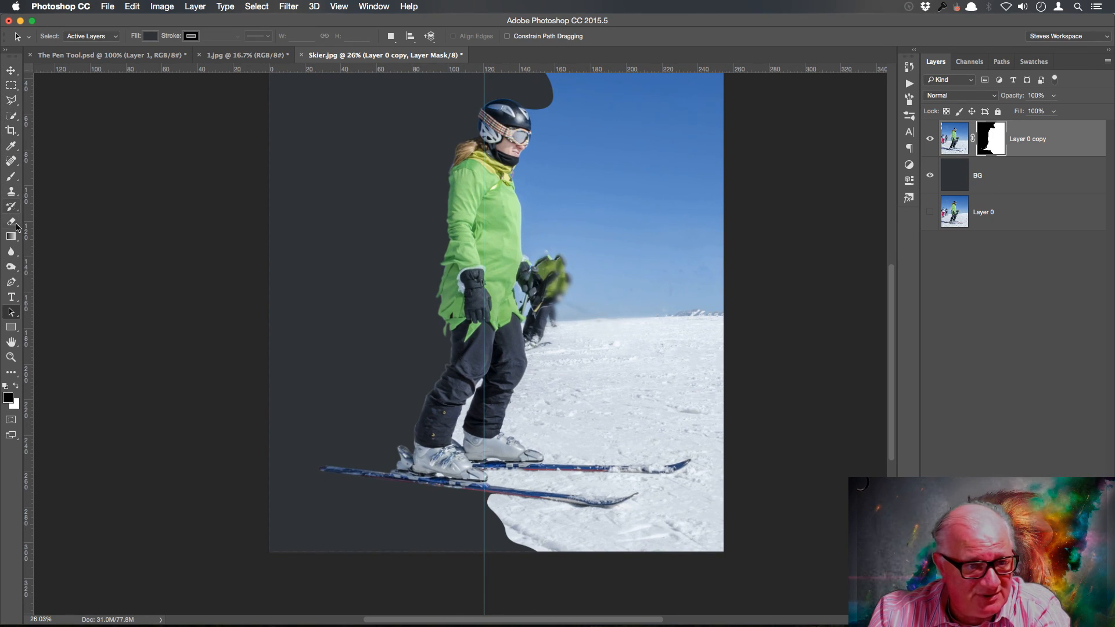
{"action": "left_click", "coordinate": [11, 283]}
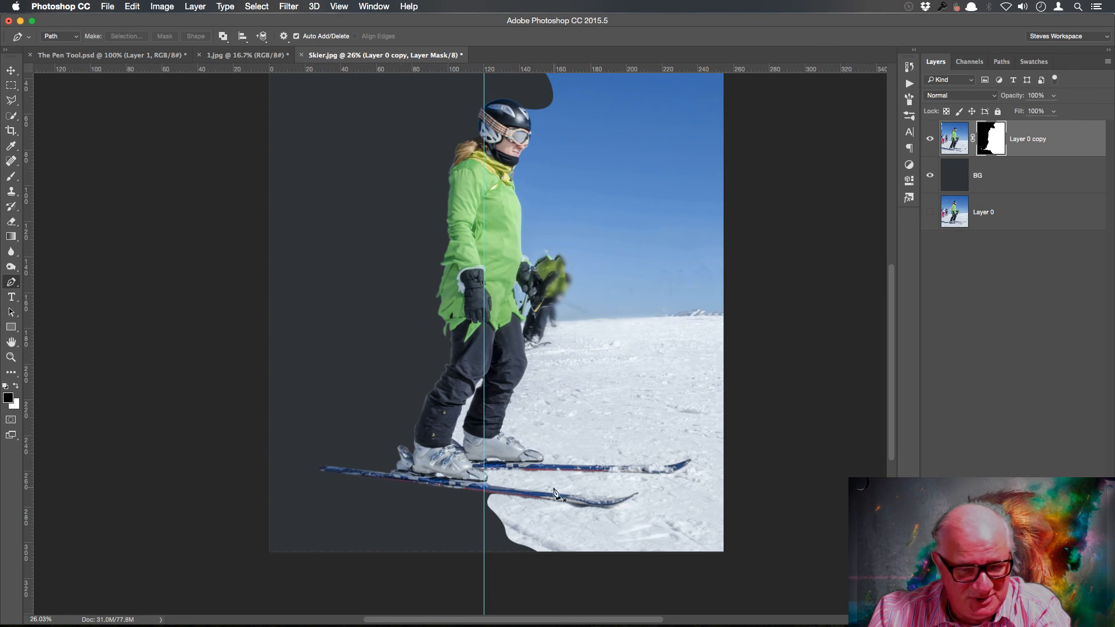
{"action": "scroll", "coordinate": [615, 497], "scroll_direction": "down", "scroll_amount": 10}
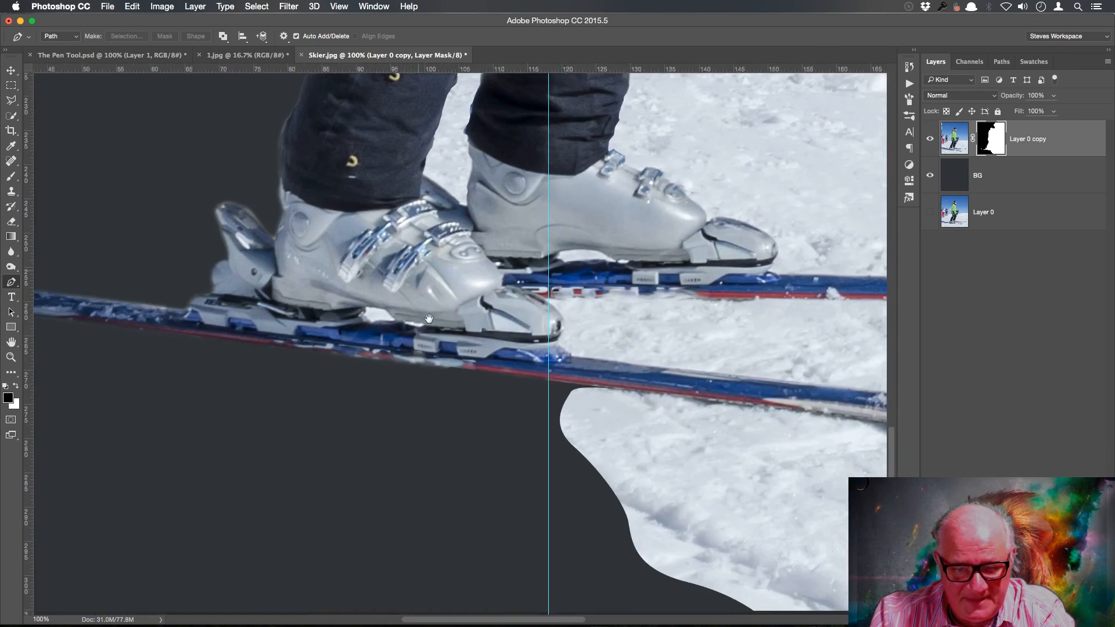
{"action": "left_click_drag", "start_coordinate": [429, 318], "coordinate": [425, 315]}
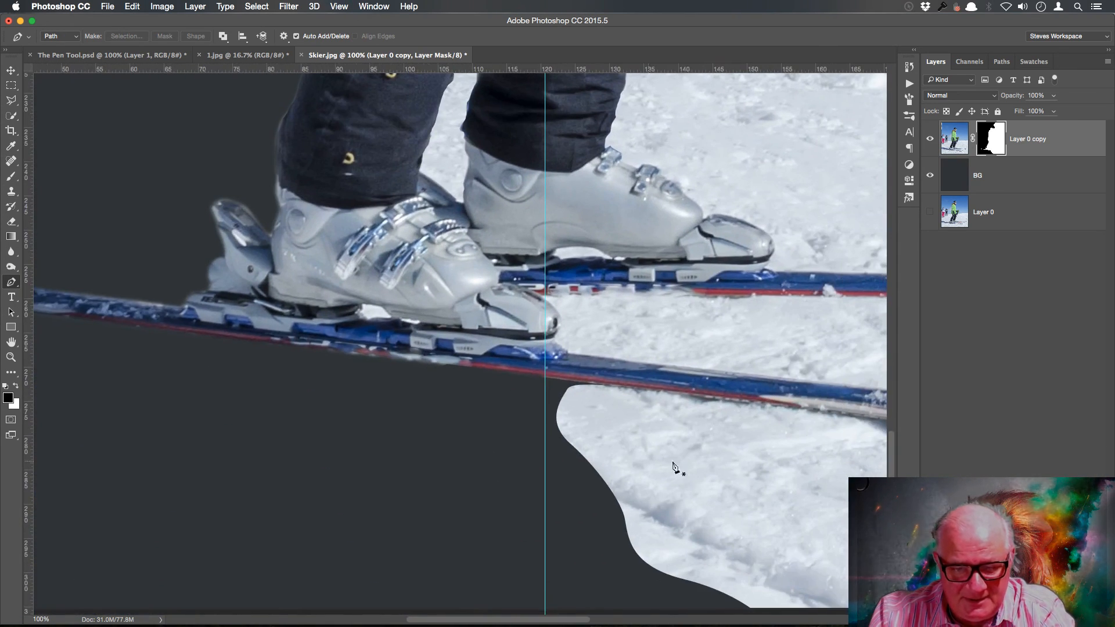
{"action": "left_click", "coordinate": [650, 391]}
{"action": "left_click_drag", "start_coordinate": [381, 423], "coordinate": [695, 480]}
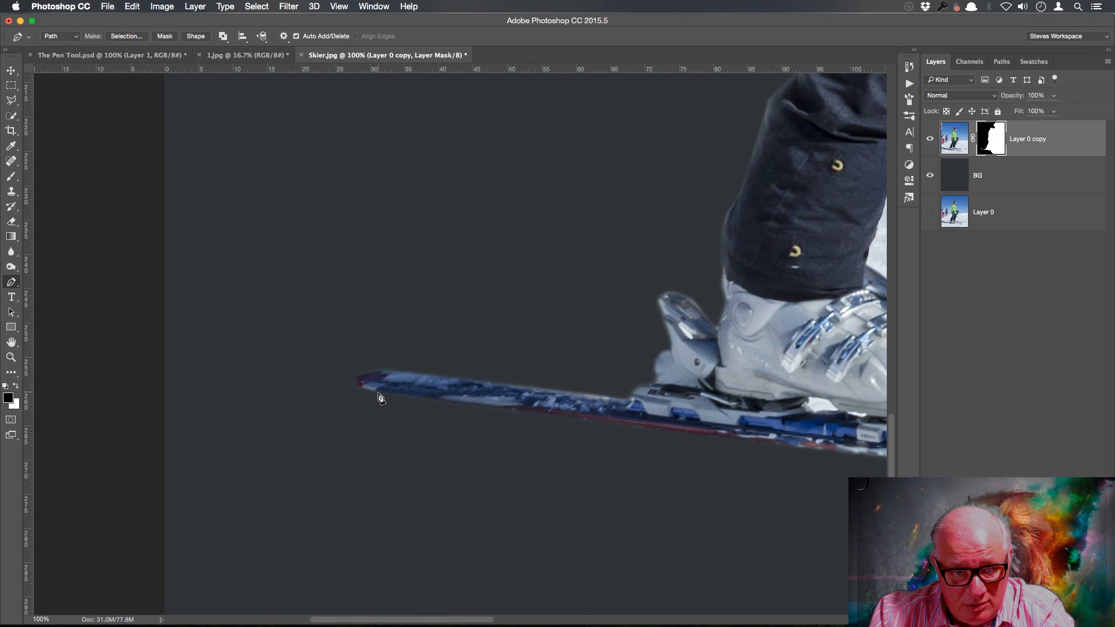
{"action": "left_click", "coordinate": [145, 356]}
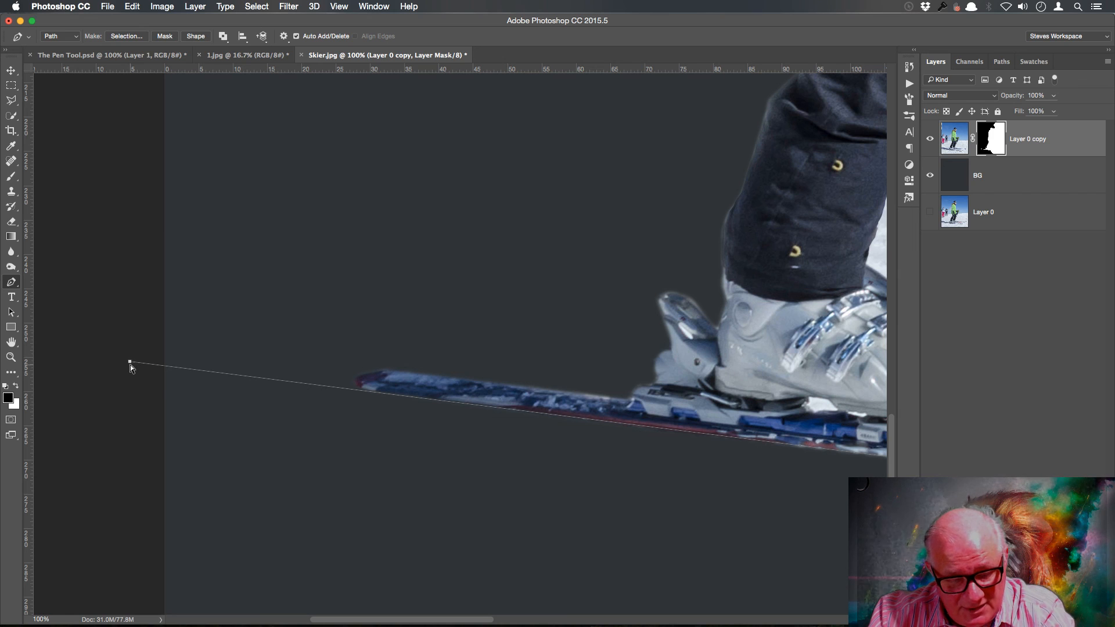
{"action": "left_click_drag", "start_coordinate": [129, 363], "coordinate": [359, 393]}
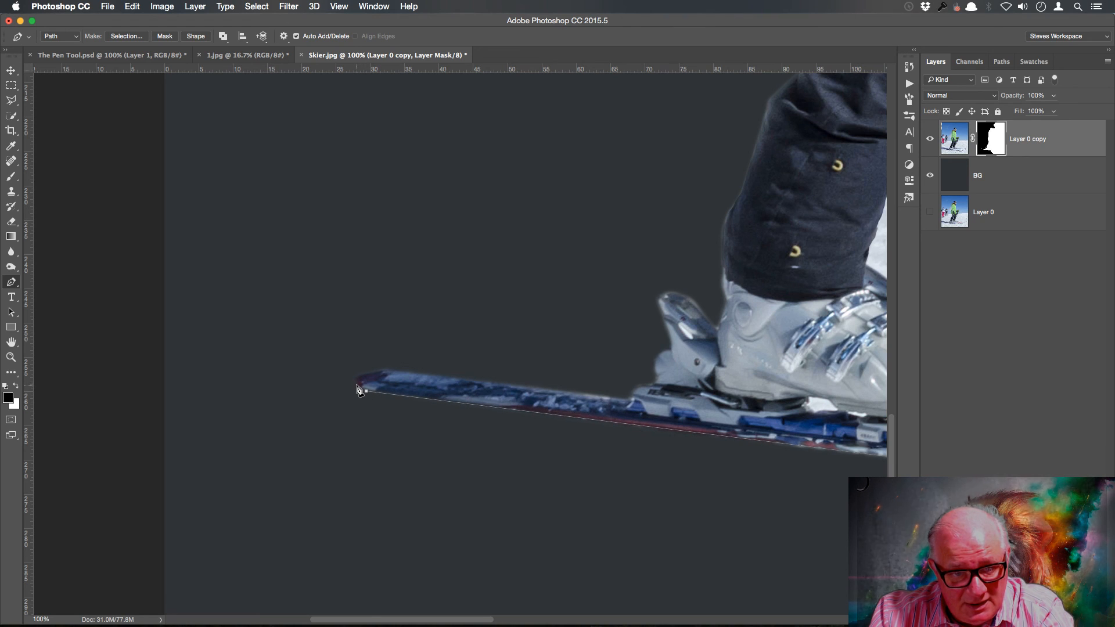
{"action": "left_click_drag", "start_coordinate": [363, 380], "coordinate": [365, 375]}
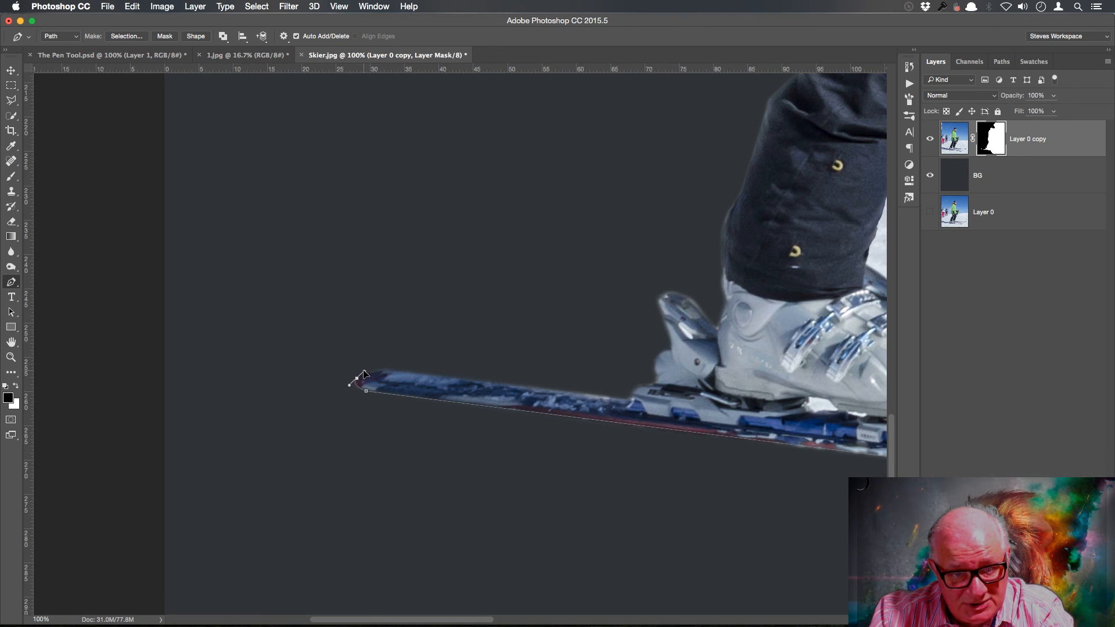
{"action": "left_click", "coordinate": [373, 373]}
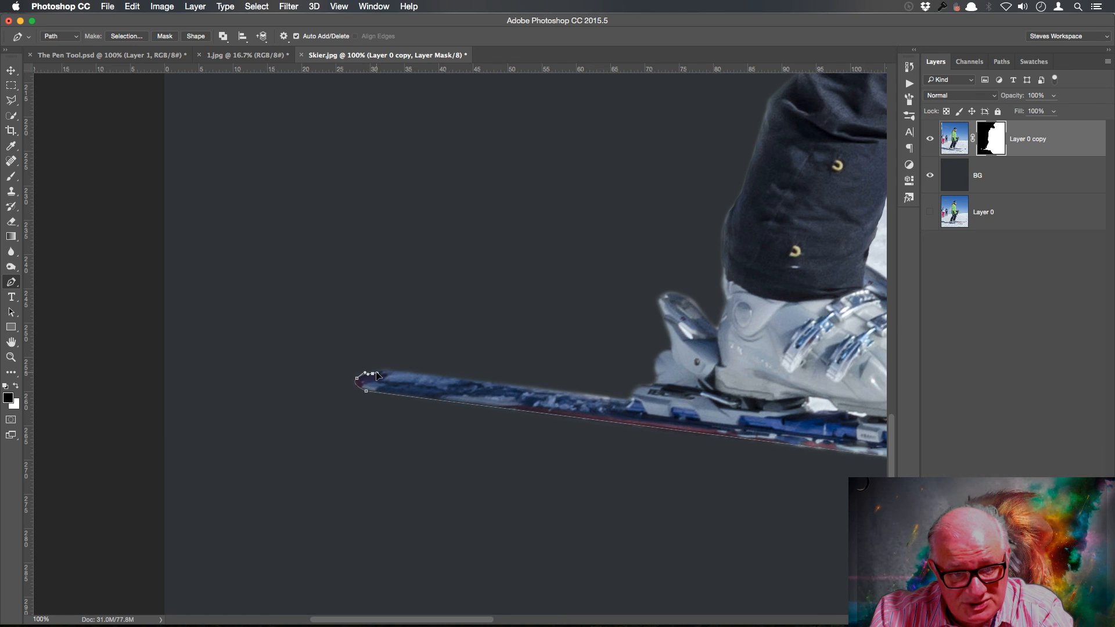
{"action": "left_click", "coordinate": [388, 370]}
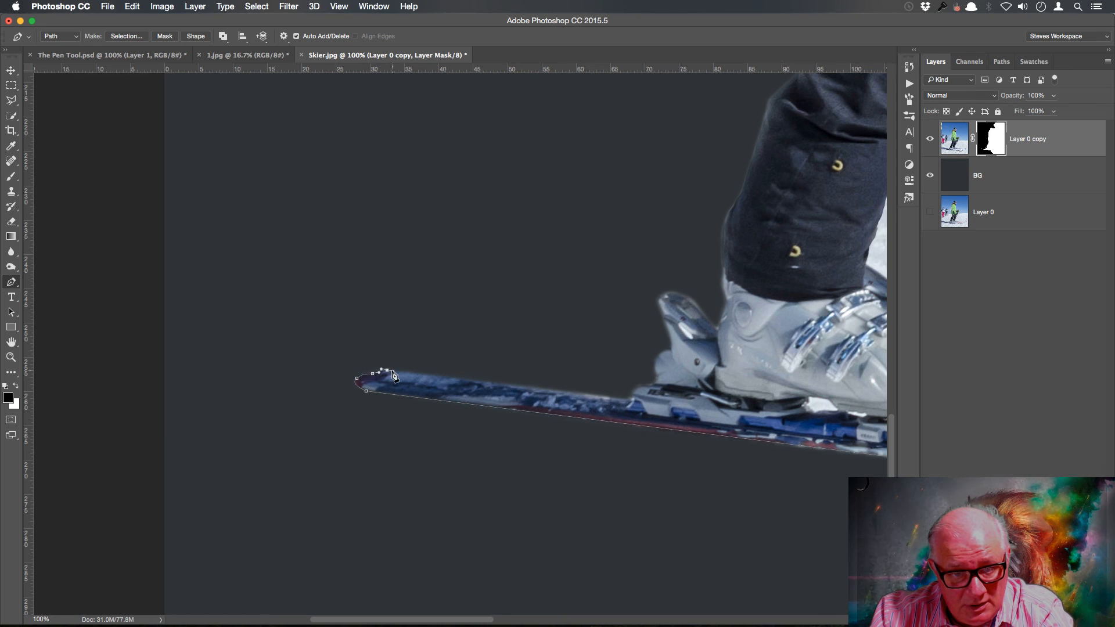
{"action": "key", "text": "alt+super+z"}
{"action": "key", "text": "alt+super+z"}
- Continue the path over the tail, along the front ski's upper edge, and up around the rear of the binding
{"action": "left_click_drag", "start_coordinate": [386, 370], "coordinate": [392, 372]}
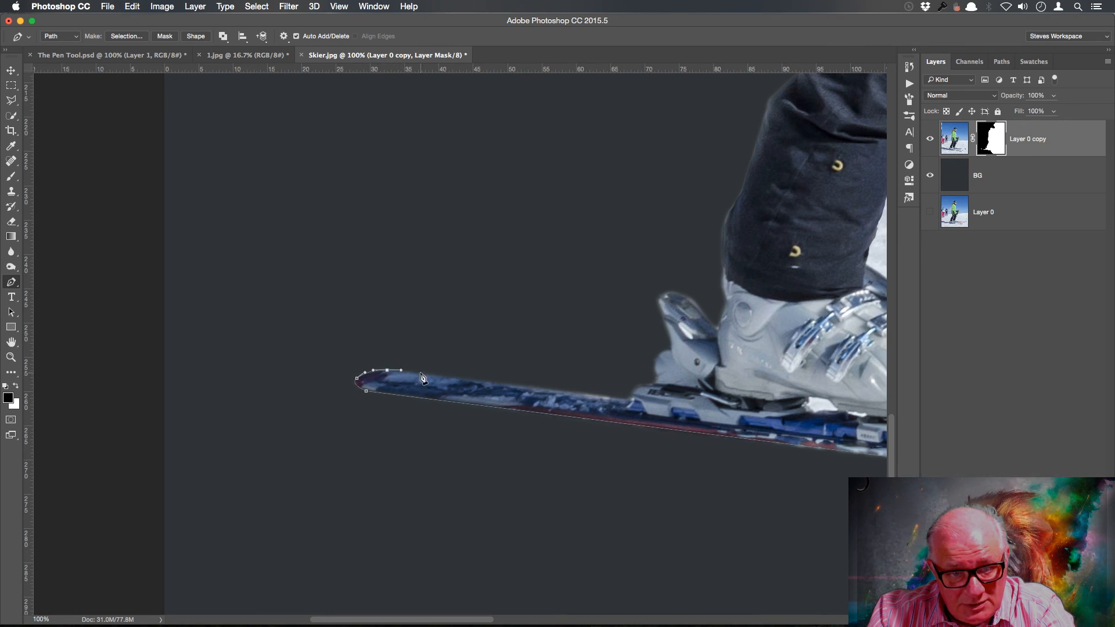
{"action": "left_click", "coordinate": [453, 378]}
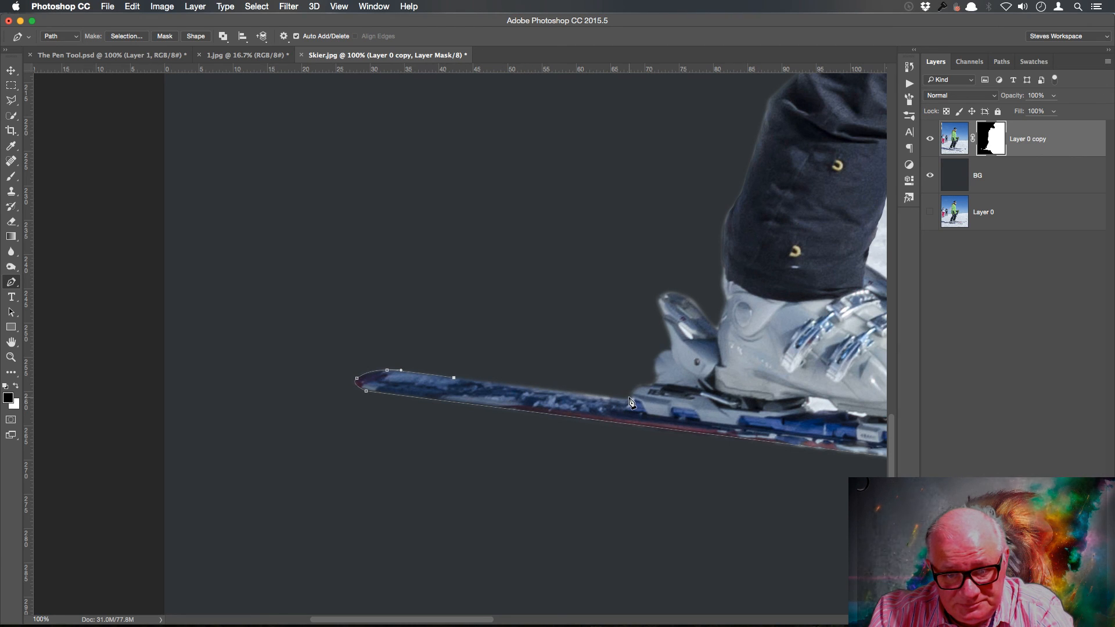
{"action": "left_click_drag", "start_coordinate": [630, 398], "coordinate": [633, 391]}
{"action": "left_click", "coordinate": [642, 384]}
{"action": "left_click", "coordinate": [651, 385]}
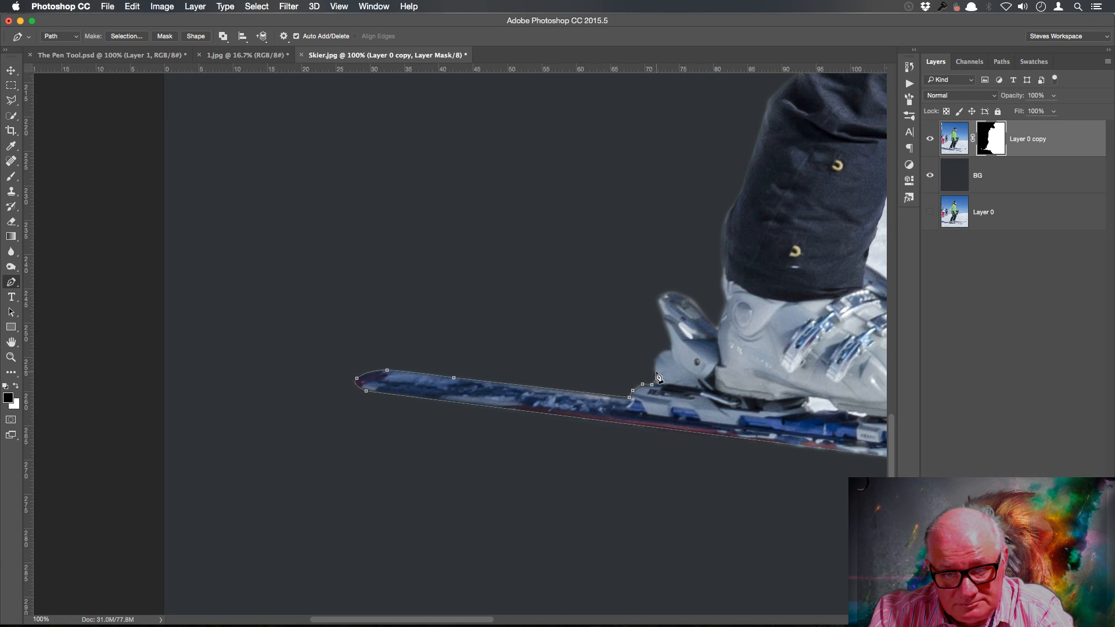
{"action": "left_click", "coordinate": [657, 356]}
{"action": "left_click", "coordinate": [665, 349]}
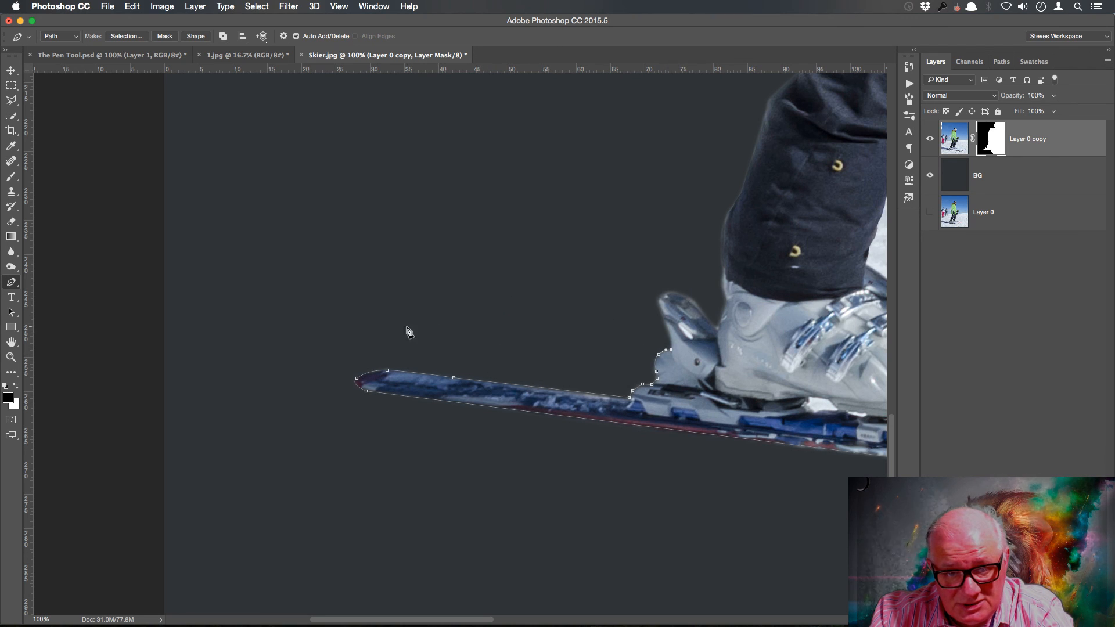
- Run the path out past the canvas's side and below its bottom edge, and close it through the snow at the front ski's underside
{"action": "left_click", "coordinate": [152, 337], "text": "shift"}
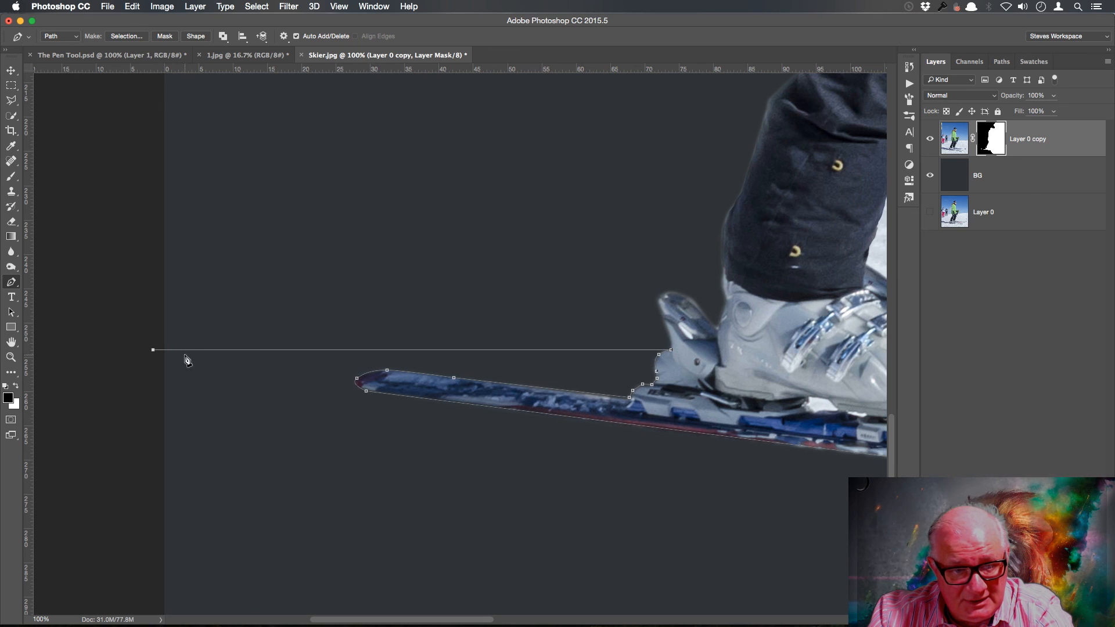
{"action": "left_click_drag", "start_coordinate": [304, 490], "coordinate": [303, 240]}
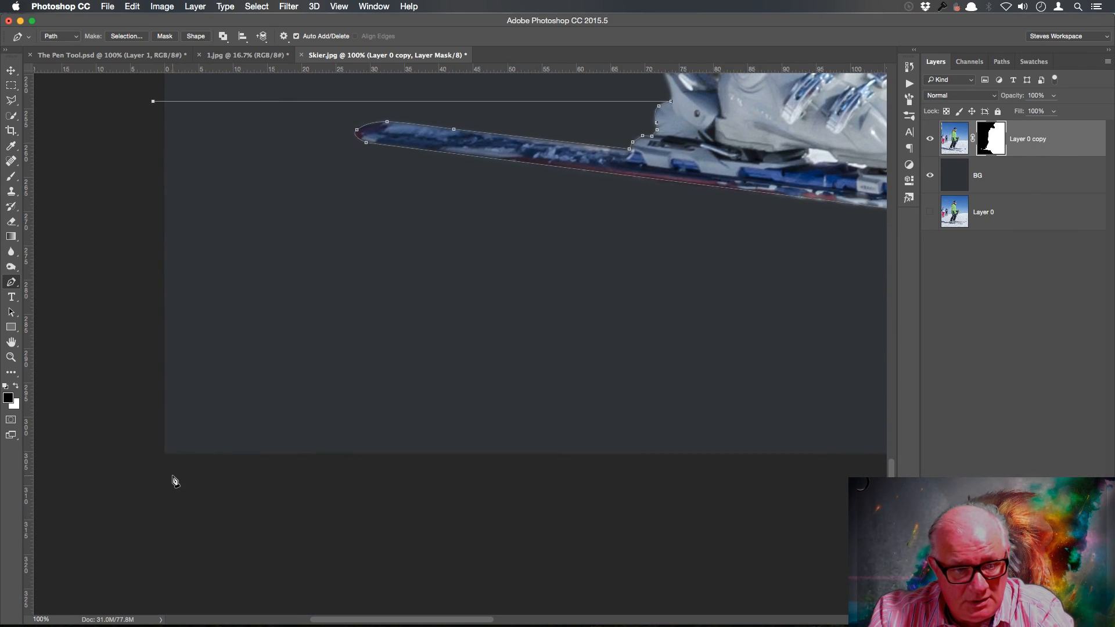
{"action": "left_click", "coordinate": [150, 489], "text": "shift"}
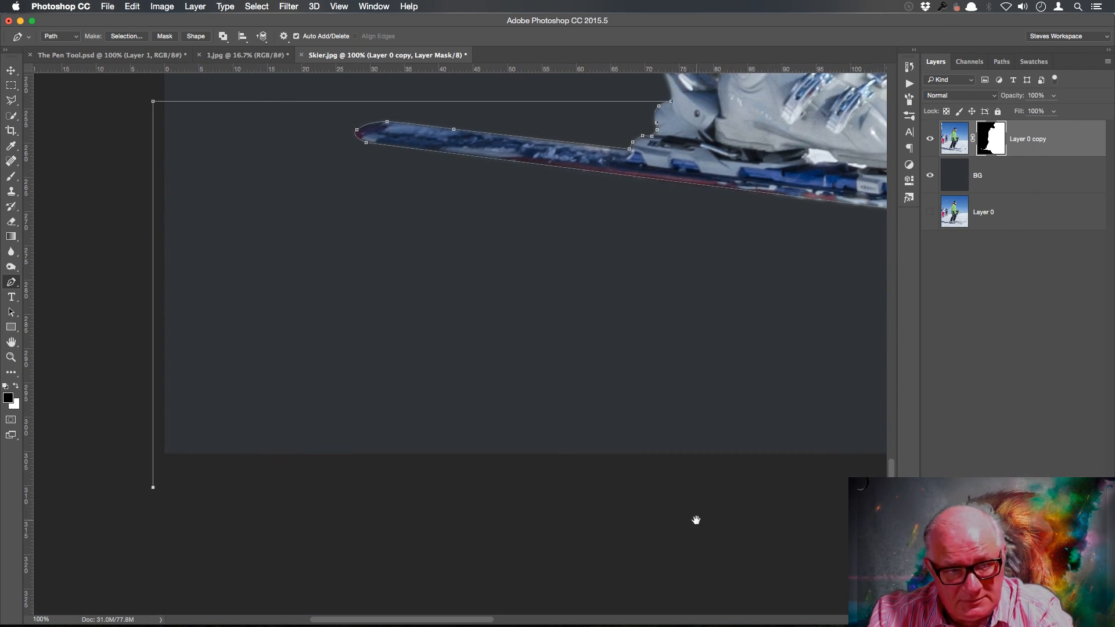
{"action": "left_click_drag", "start_coordinate": [692, 520], "coordinate": [50, 553]}
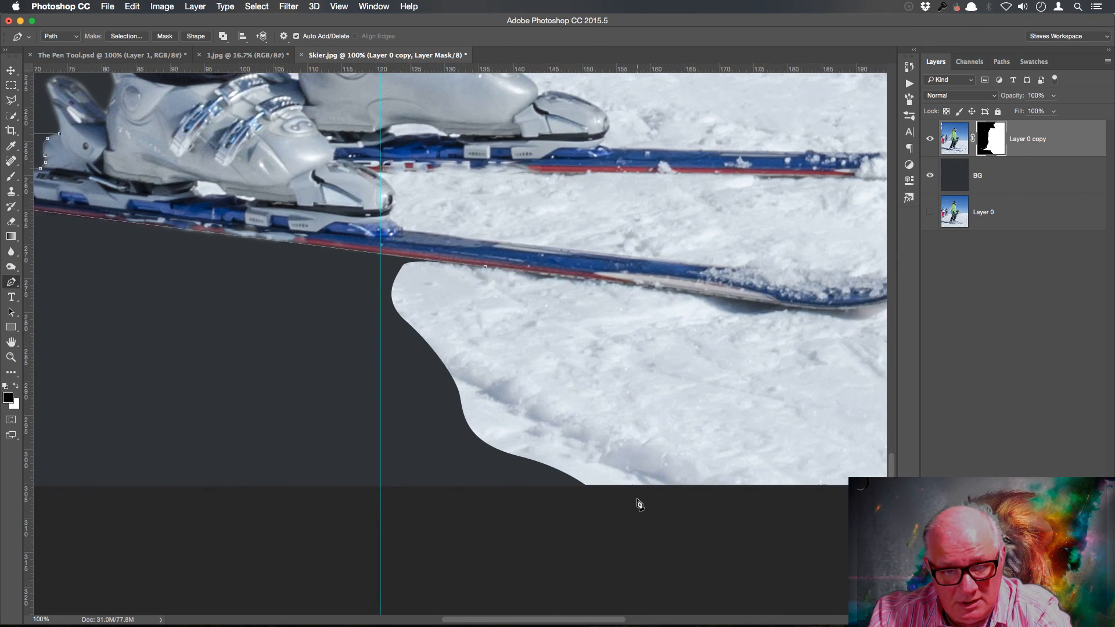
{"action": "left_click", "coordinate": [647, 506], "text": "shift"}
{"action": "left_click", "coordinate": [644, 430]}
{"action": "left_click", "coordinate": [553, 359]}
{"action": "left_click", "coordinate": [487, 271]}
- Convert the path to a selection, fill it with white on the Layer 0 copy mask to restore the snow, and deselect
{"action": "key", "text": "super+Return"}
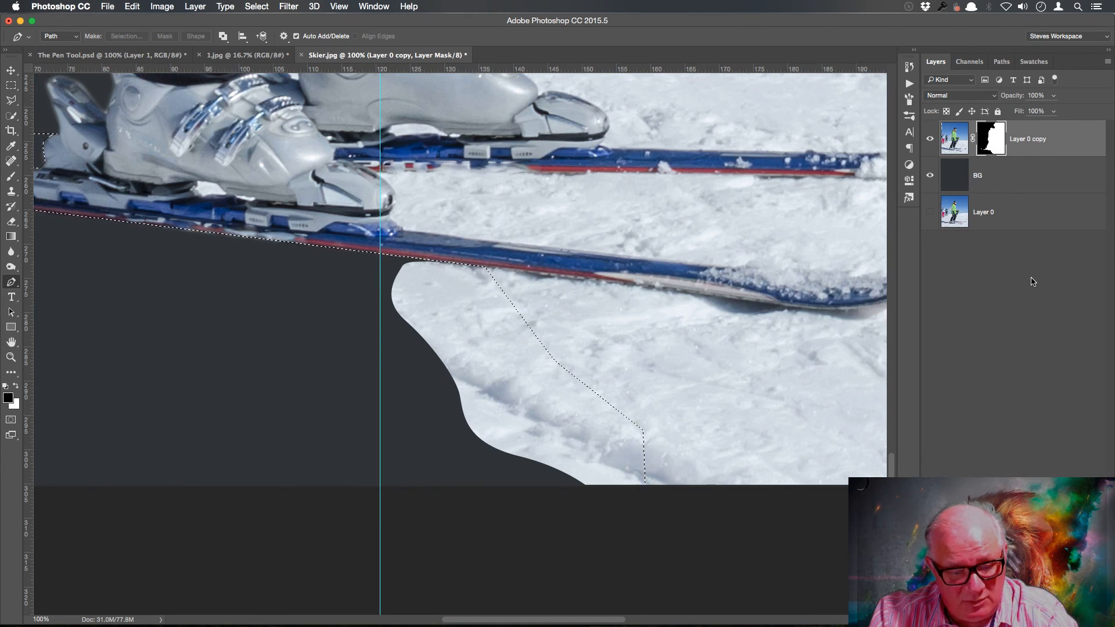
{"action": "key", "text": "super+BackSpace"}
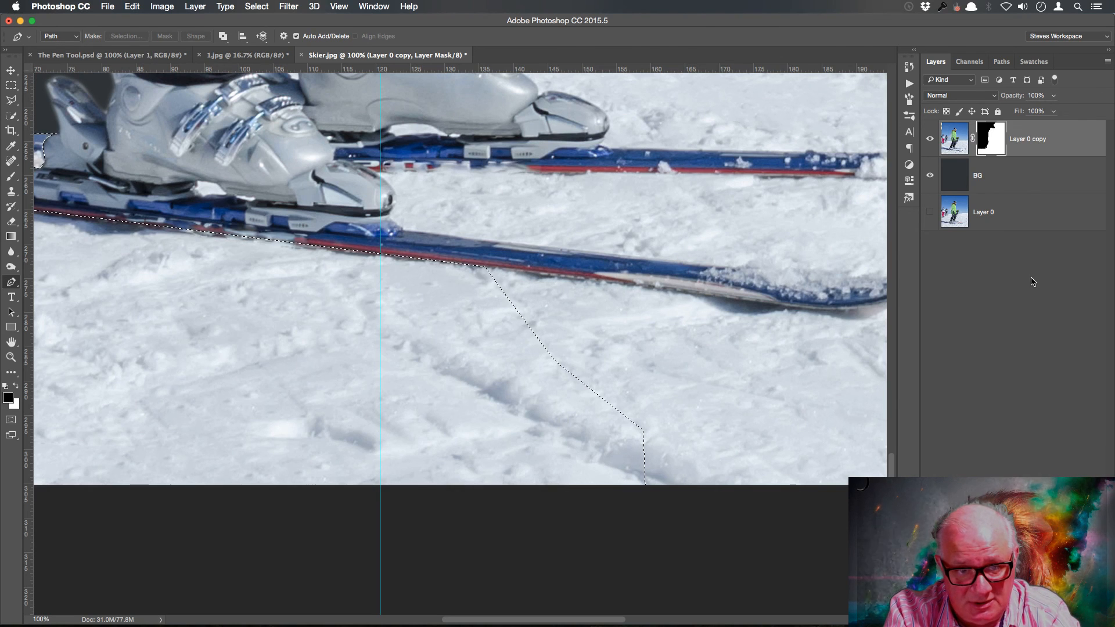
{"action": "scroll", "coordinate": [683, 277], "scroll_direction": "left", "scroll_amount": 15}
{"action": "scroll", "coordinate": [683, 277], "scroll_direction": "up", "scroll_amount": 4}
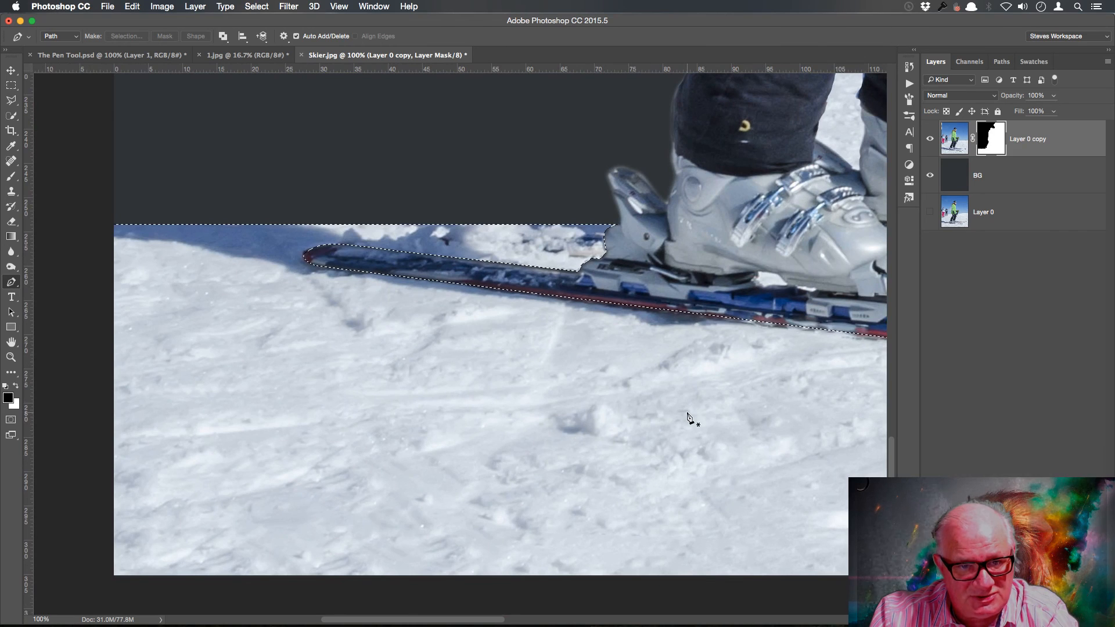
{"action": "key", "text": "super+d"}
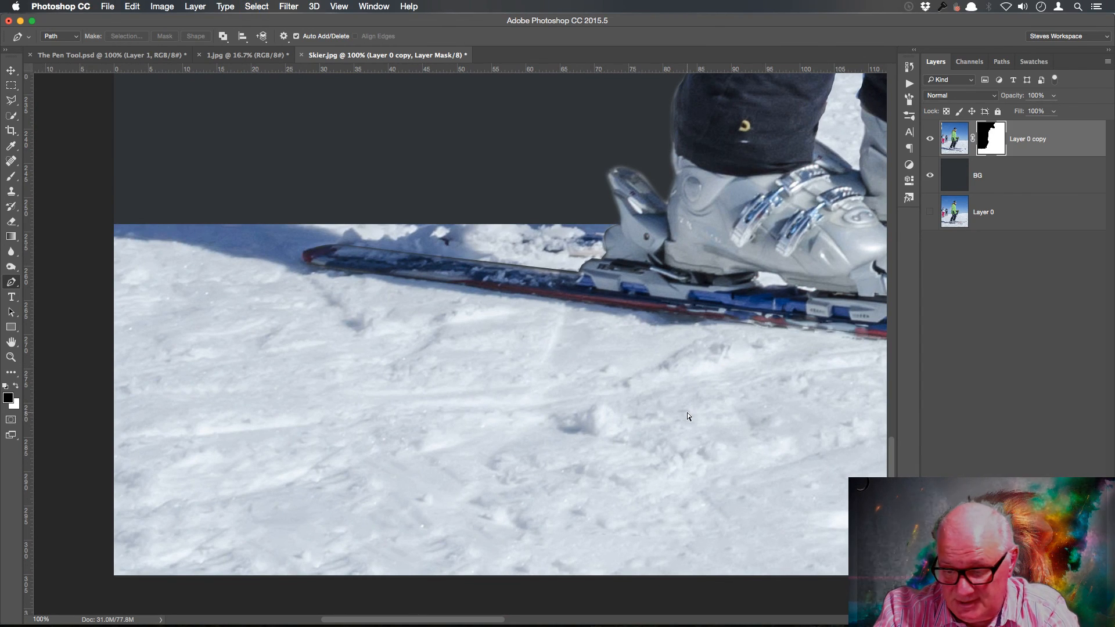
- Target the Layer 0 copy image instead of its mask and move the layer to the right, taking the skier past the guide
{"action": "key", "text": "super+0"}
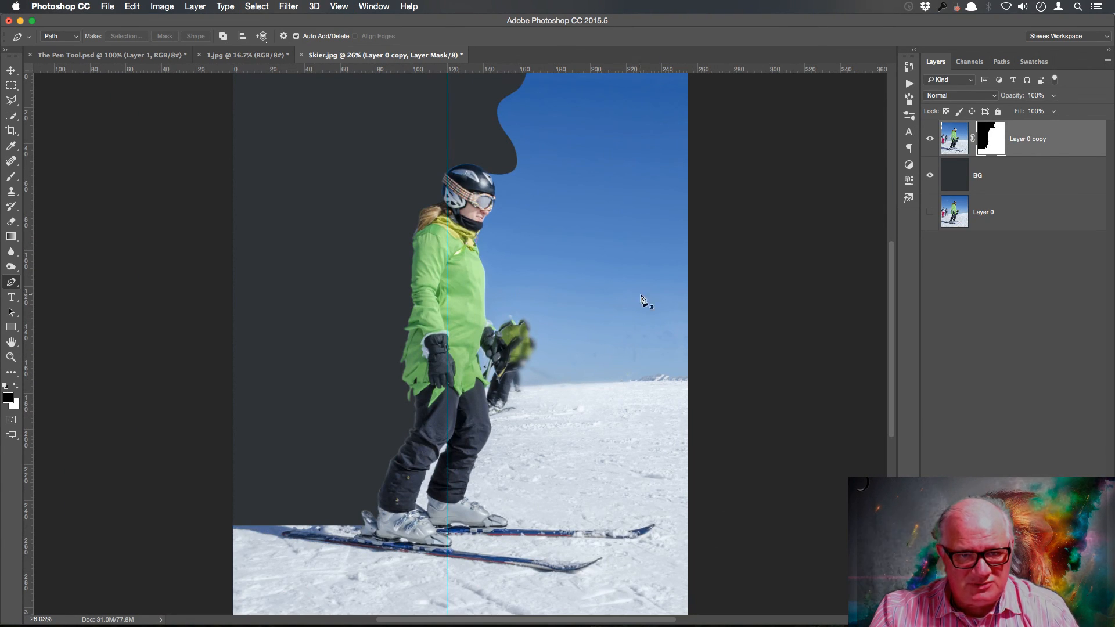
{"action": "left_click_drag", "start_coordinate": [410, 260], "coordinate": [474, 274]}
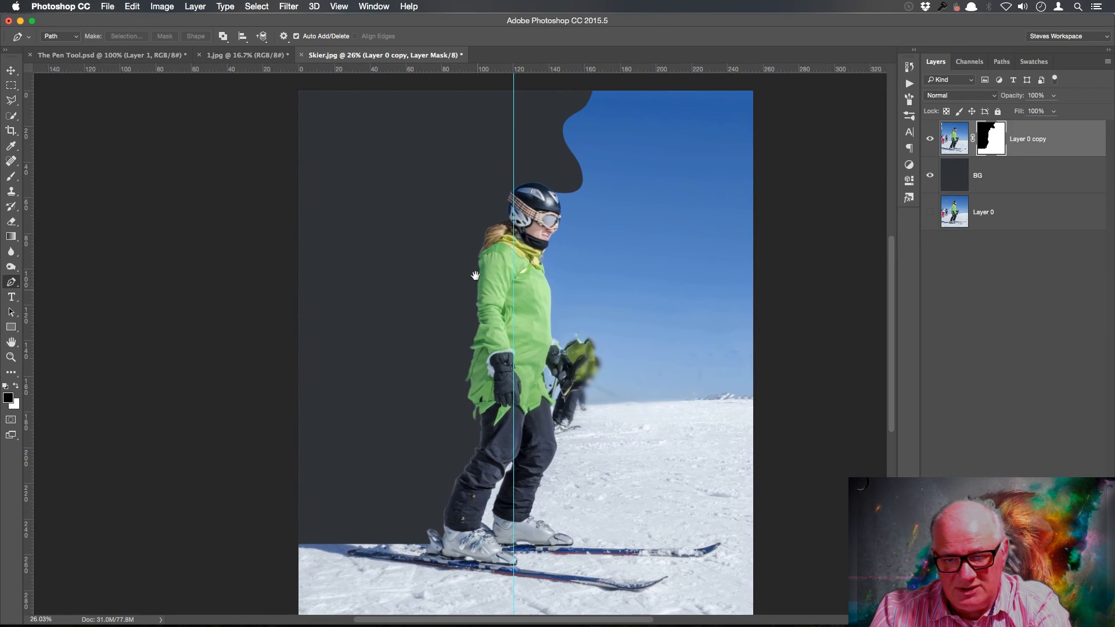
{"action": "left_click", "coordinate": [953, 140]}
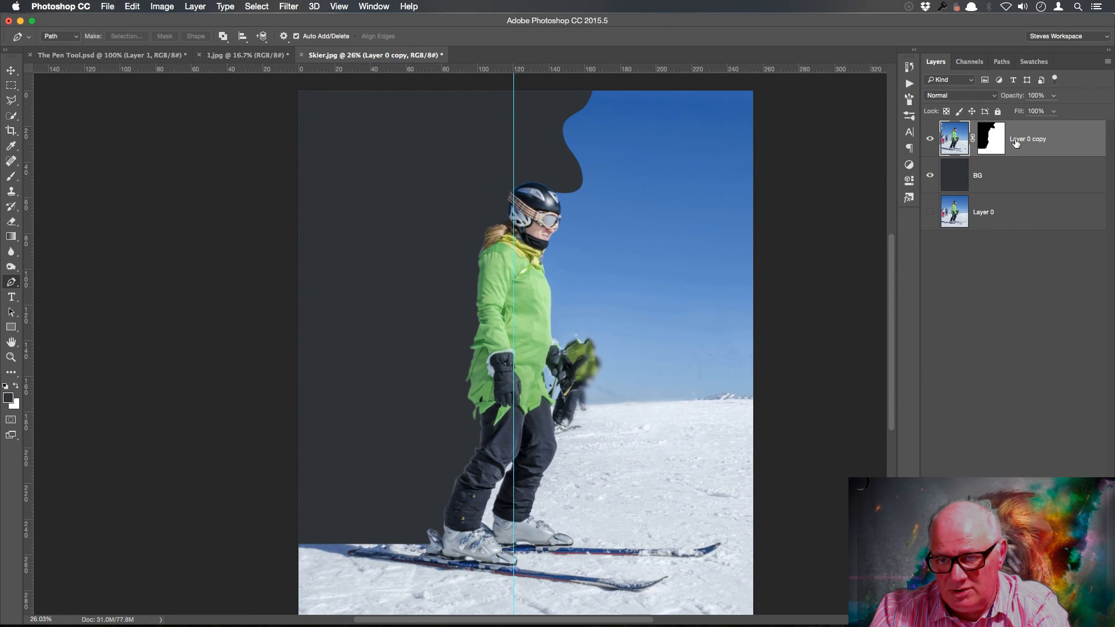
{"action": "left_click", "coordinate": [10, 70]}
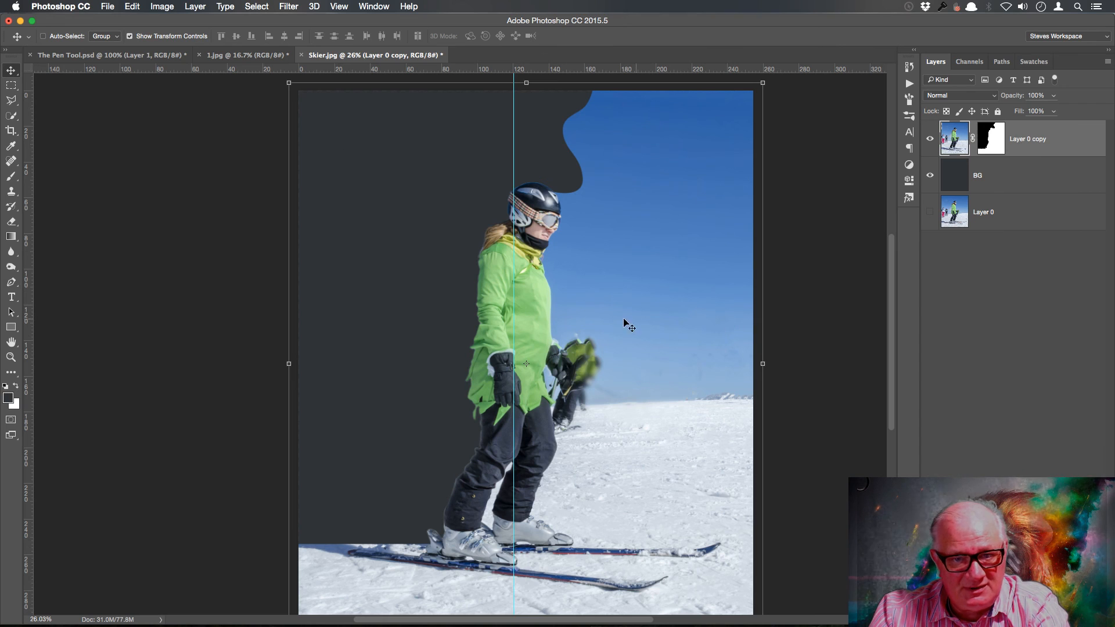
{"action": "left_click_drag", "start_coordinate": [583, 340], "coordinate": [671, 337]}
- Scale Layer 0 copy from its lower corner to about 98.79% width and 98.76% height, and apply the transform
{"action": "key", "text": "space"}
{"action": "left_click_drag", "start_coordinate": [674, 407], "coordinate": [659, 265]}
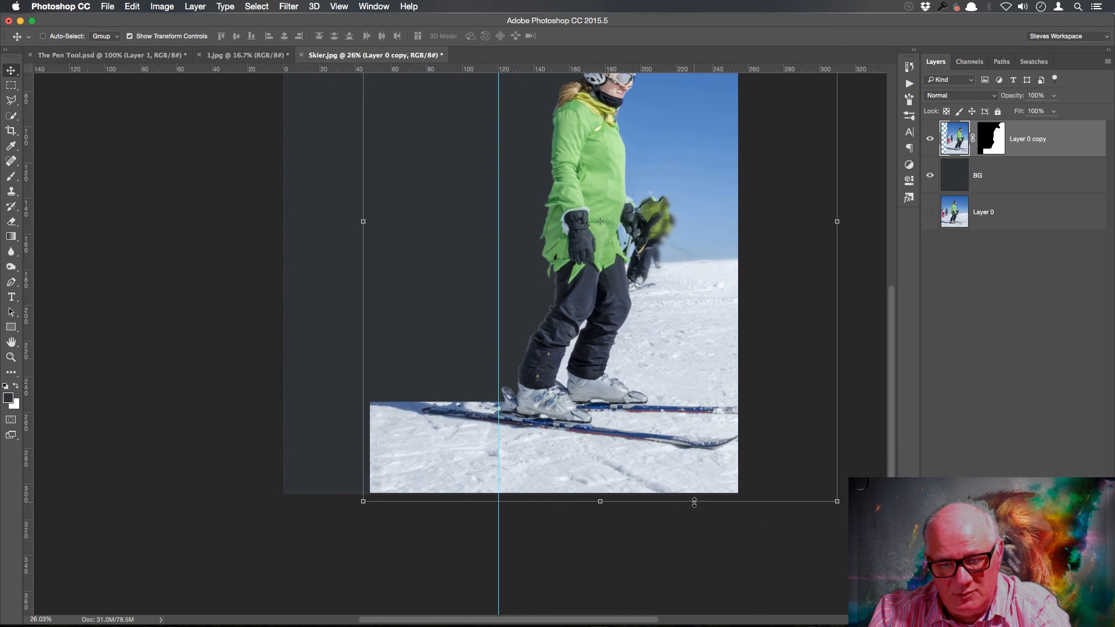
{"action": "left_click_drag", "start_coordinate": [363, 503], "coordinate": [369, 497]}
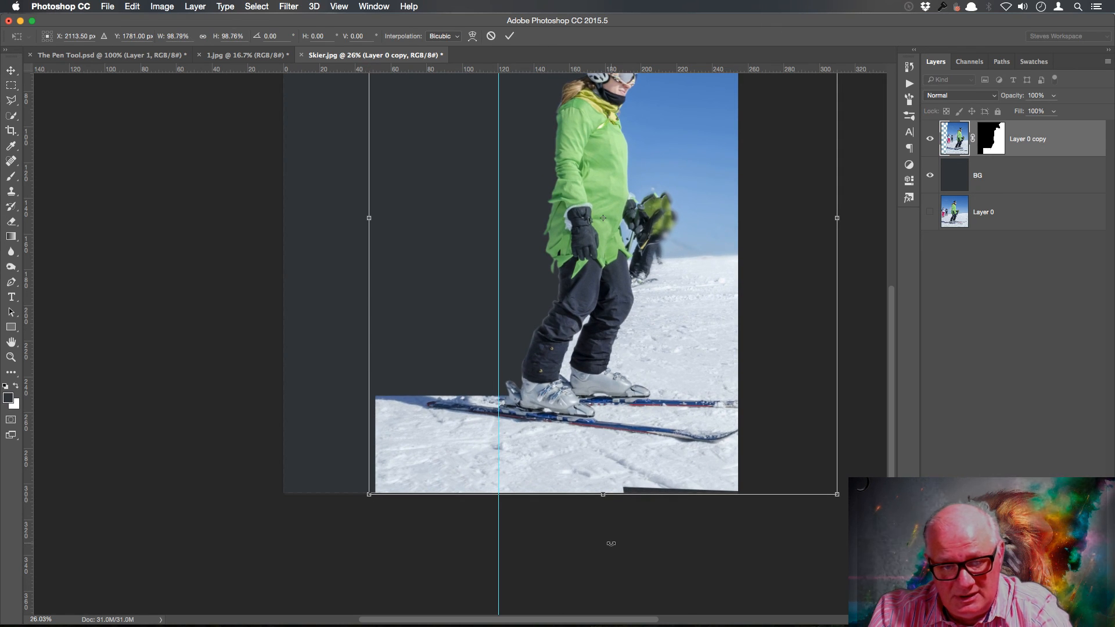
{"action": "key", "text": "Return"}
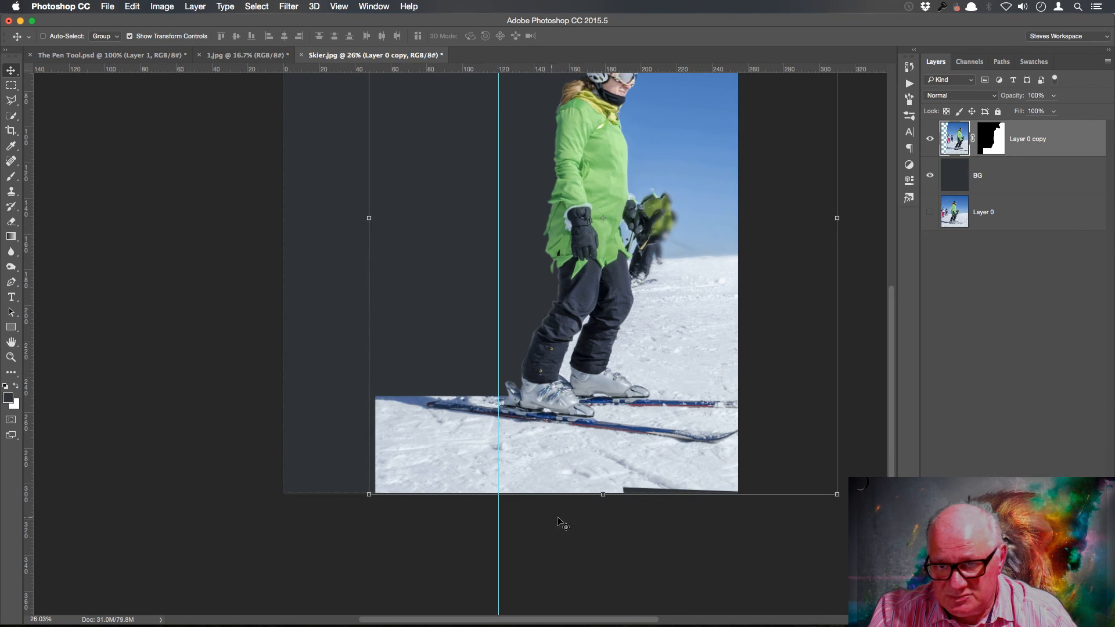
- Select the snow below the skis with the Polygonal Lasso, extending the outline beyond the canvas's side and bottom edges
{"action": "left_click", "coordinate": [12, 192]}
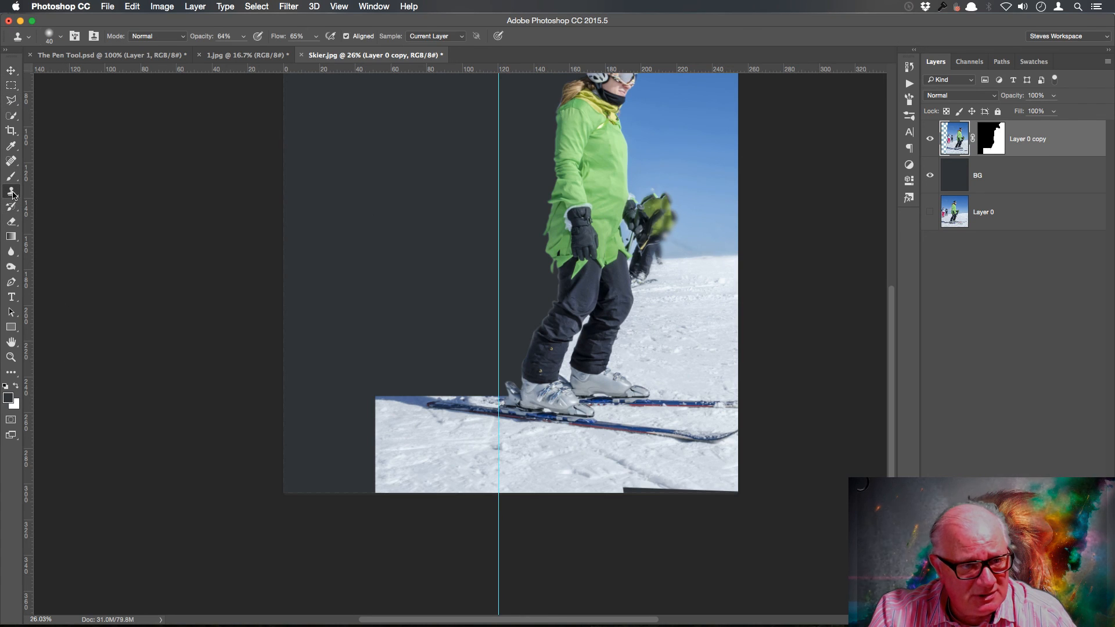
{"action": "left_click", "coordinate": [12, 100]}
{"action": "left_click", "coordinate": [67, 110]}
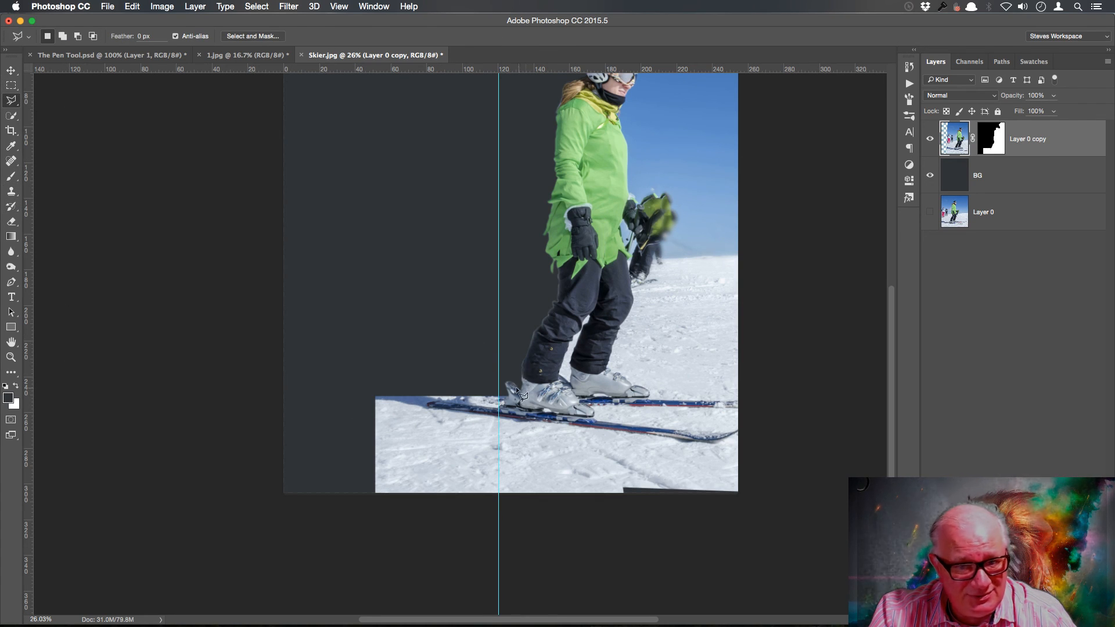
{"action": "left_click", "coordinate": [501, 395]}
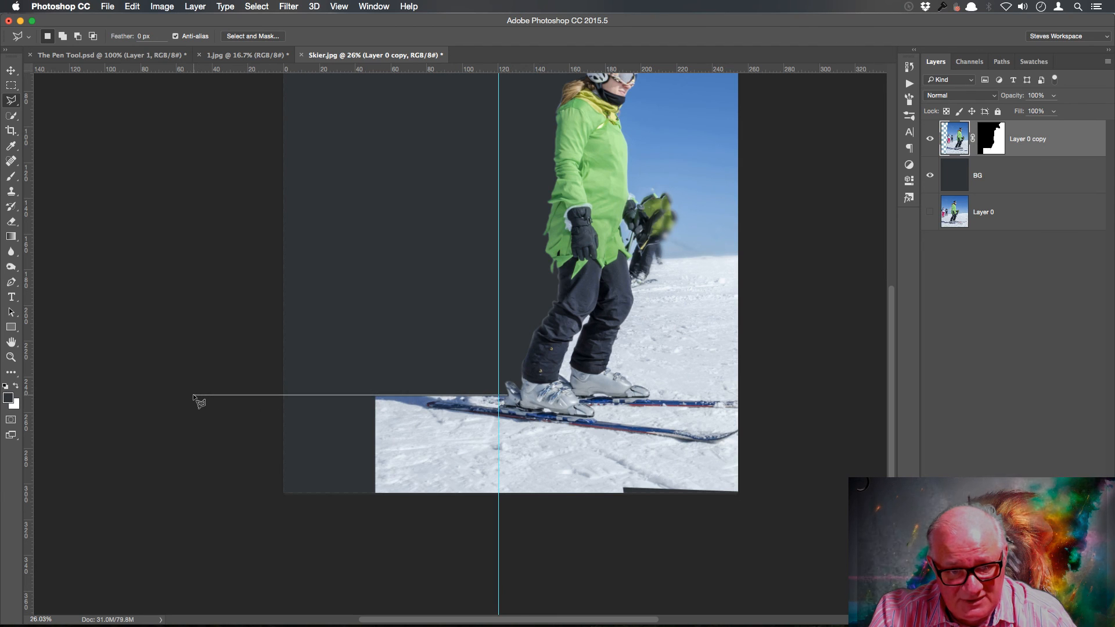
{"action": "left_click", "coordinate": [193, 396]}
{"action": "left_click", "coordinate": [256, 530]}
{"action": "left_click", "coordinate": [648, 578]}
{"action": "left_click", "coordinate": [594, 460]}
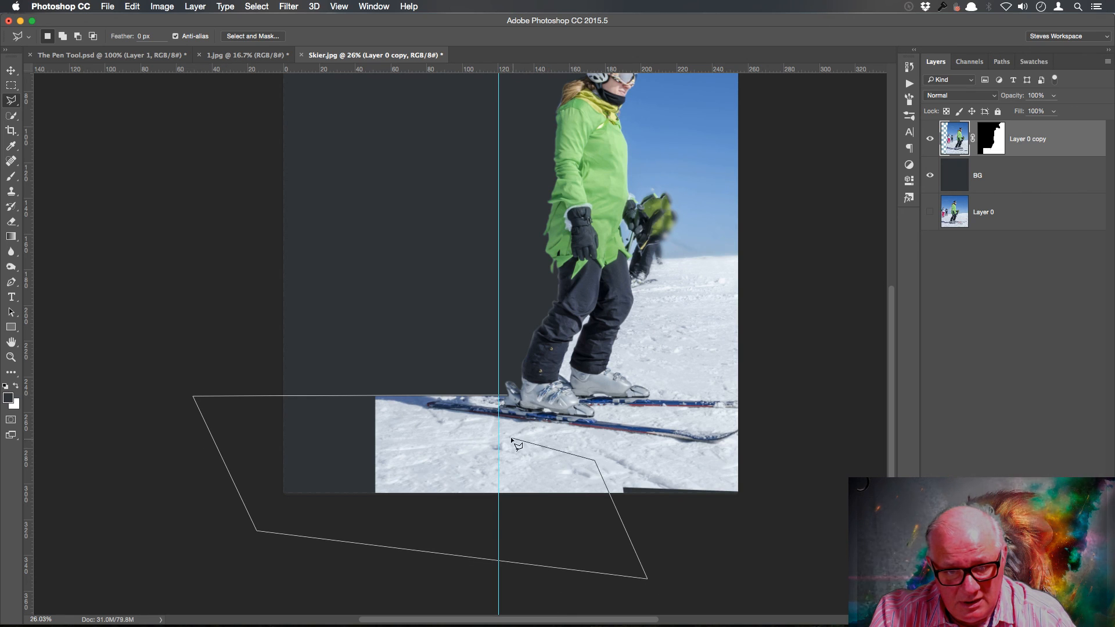
{"action": "left_click", "coordinate": [508, 393]}
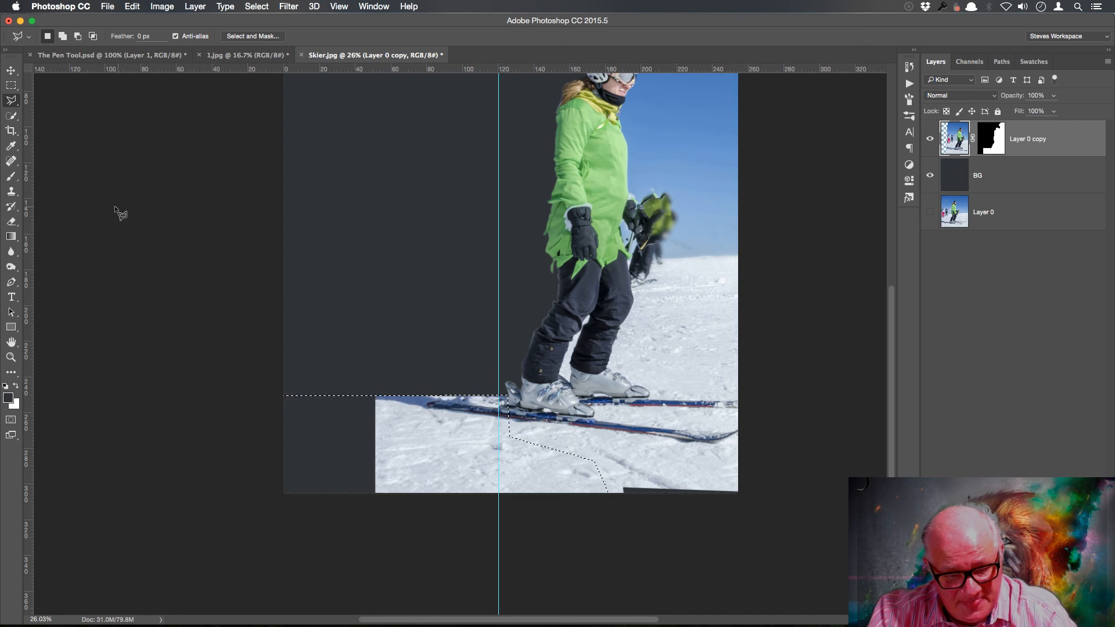
- Enlarge the Clone Stamp brush to 175, sample the clean snow, and clone along the snow's cut-off vertical edge
{"action": "left_click", "coordinate": [11, 191]}
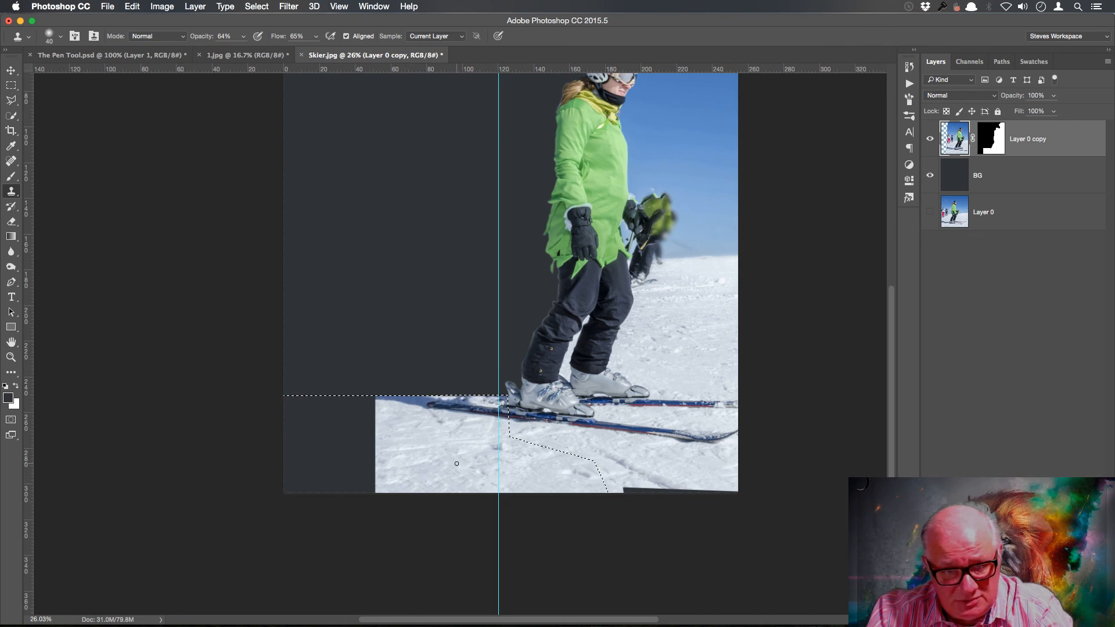
{"action": "key", "text": "bracketright"}
{"action": "key", "text": "bracketright"}
{"action": "key", "text": "bracketright"}
{"action": "key", "text": "bracketright"}
{"action": "key", "text": "bracketright"}
{"action": "key", "text": "bracketright"}
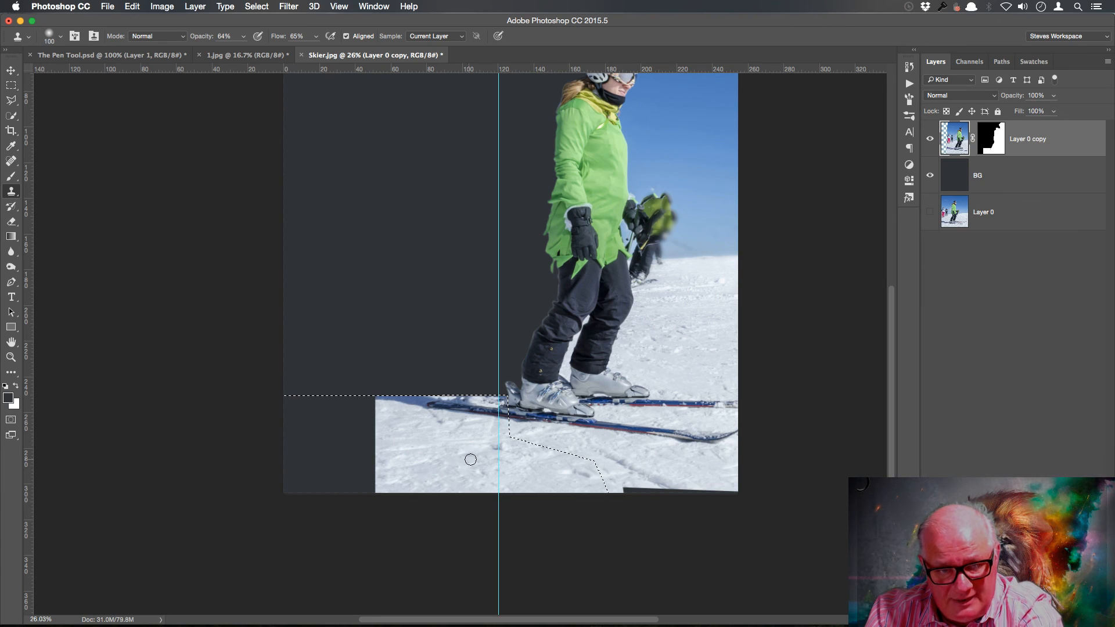
{"action": "left_click", "coordinate": [540, 475], "text": "alt"}
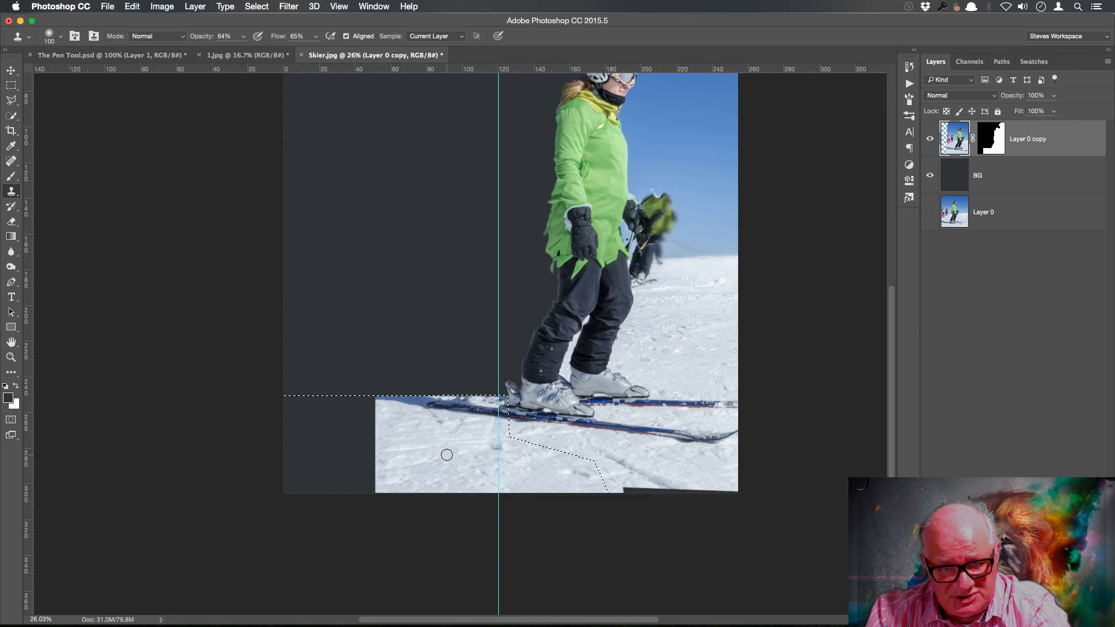
{"action": "key", "text": "bracketright"}
{"action": "key", "text": "bracketright"}
{"action": "key", "text": "bracketright"}
{"action": "mouse_move", "coordinate": [392, 394]}
{"action": "left_mouse_down"}
{"action": "mouse_move", "coordinate": [364, 399]}
{"action": "mouse_move", "coordinate": [385, 418]}
{"action": "left_mouse_up"}
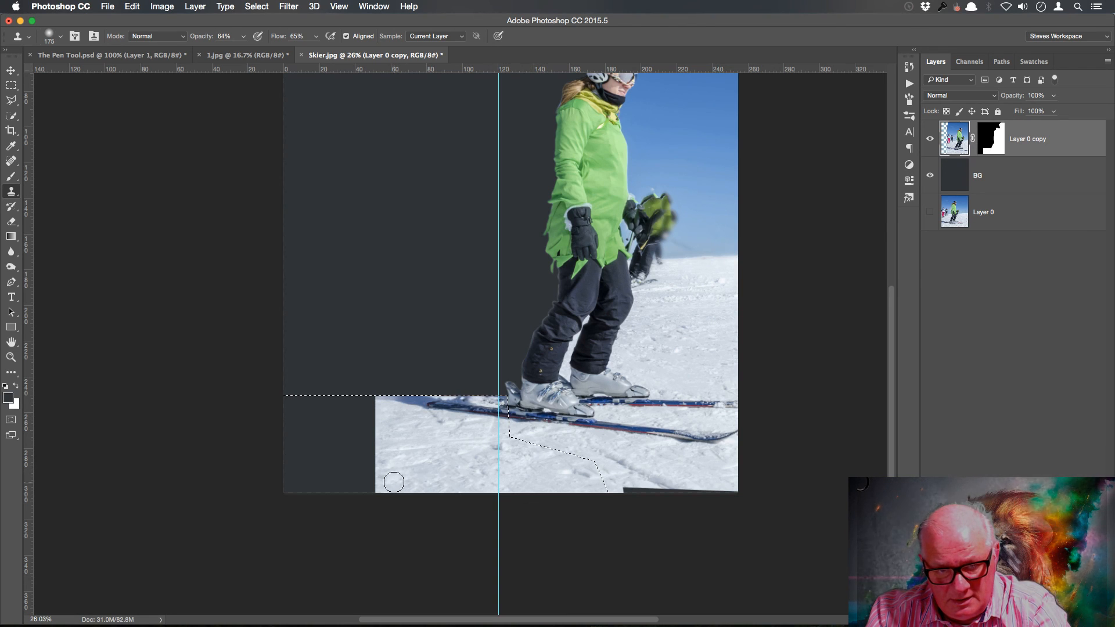
- Raise the Clone Stamp's opacity and flow to 100% and clone freshly sampled snow over the cut-off edge again
{"action": "left_click", "coordinate": [243, 36]}
{"action": "left_click_drag", "start_coordinate": [243, 53], "coordinate": [361, 61]}
{"action": "left_click", "coordinate": [316, 37]}
{"action": "left_click", "coordinate": [416, 466]}
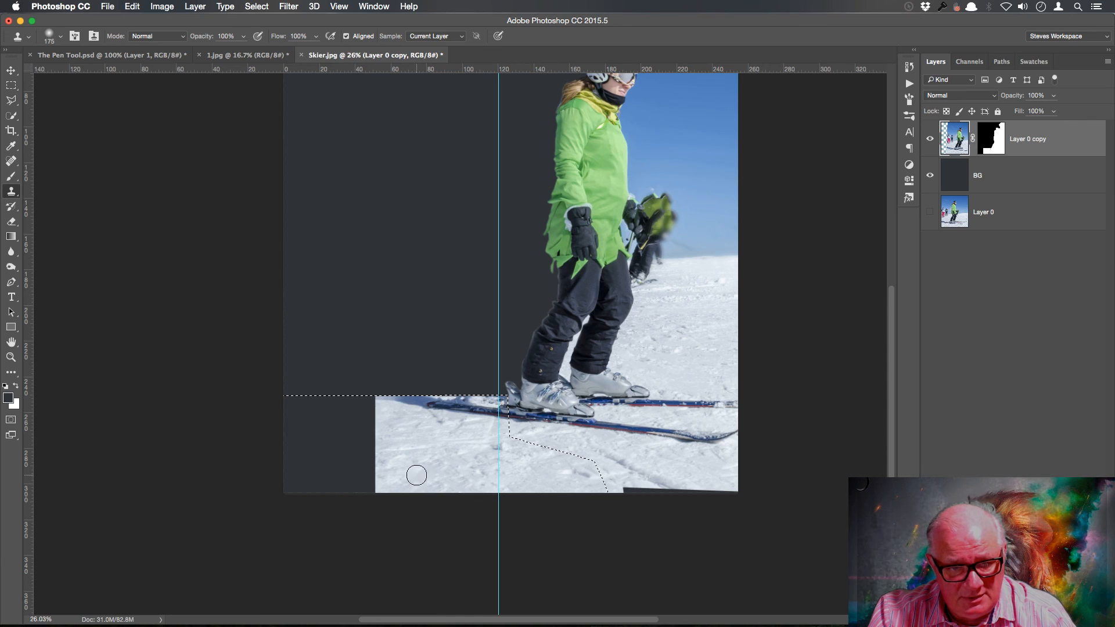
{"action": "left_click", "coordinate": [464, 463], "text": "alt"}
{"action": "mouse_move", "coordinate": [369, 455]}
{"action": "left_mouse_down"}
{"action": "mouse_move", "coordinate": [402, 469]}
{"action": "mouse_move", "coordinate": [389, 480]}
{"action": "mouse_move", "coordinate": [389, 466]}
{"action": "mouse_move", "coordinate": [433, 469]}
{"action": "mouse_move", "coordinate": [382, 471]}
{"action": "mouse_move", "coordinate": [414, 468]}
{"action": "mouse_move", "coordinate": [386, 458]}
{"action": "mouse_move", "coordinate": [491, 460]}
{"action": "mouse_move", "coordinate": [399, 462]}
{"action": "left_mouse_up"}
{"action": "left_click", "coordinate": [509, 447], "text": "alt"}
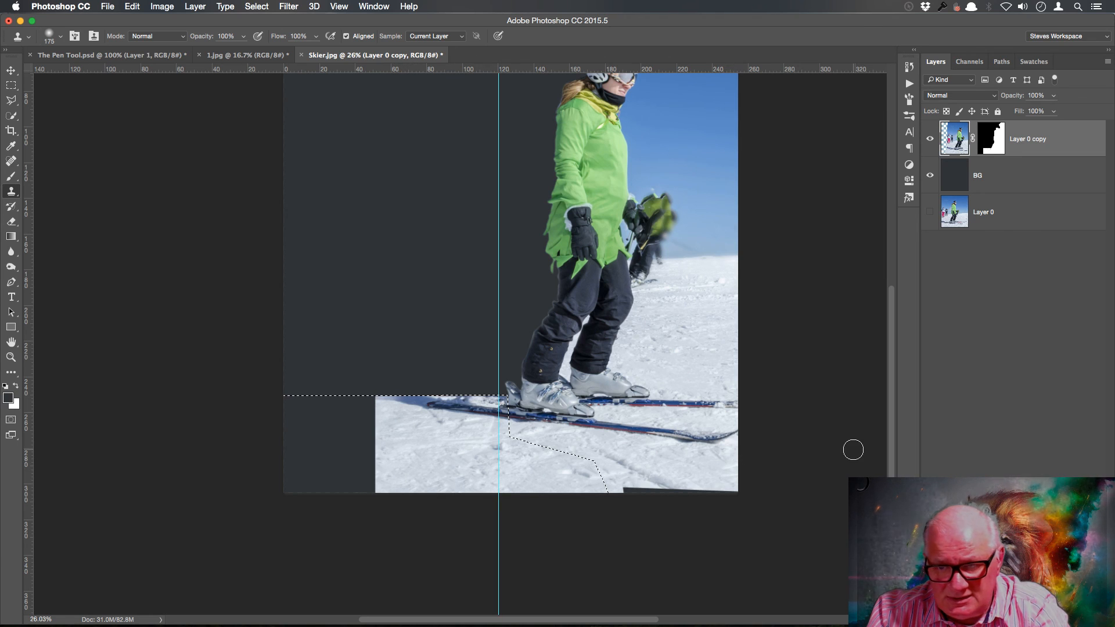
- Examine the snow's cut-off edge against transparency by repeatedly hiding and showing the BG layer
{"action": "left_click", "coordinate": [931, 177]}
{"action": "left_click", "coordinate": [930, 177]}
{"action": "left_click", "coordinate": [930, 176]}
{"action": "left_click", "coordinate": [931, 177]}
{"action": "left_click", "coordinate": [931, 176]}
{"action": "left_click", "coordinate": [930, 177]}
{"action": "left_click", "coordinate": [931, 177]}
{"action": "left_click", "coordinate": [930, 177]}
{"action": "left_click", "coordinate": [930, 177]}
{"action": "left_click", "coordinate": [930, 177]}
{"action": "left_click", "coordinate": [930, 177]}
{"action": "left_click", "coordinate": [931, 176]}
{"action": "left_click", "coordinate": [930, 176]}
{"action": "left_click", "coordinate": [930, 176]}
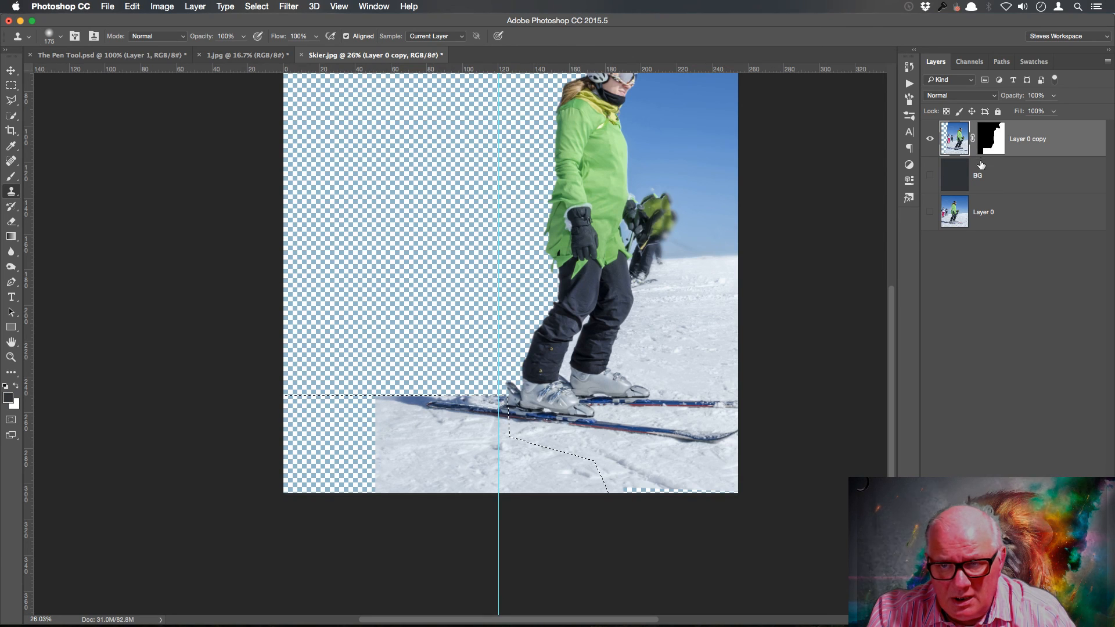
{"action": "left_click", "coordinate": [930, 177]}
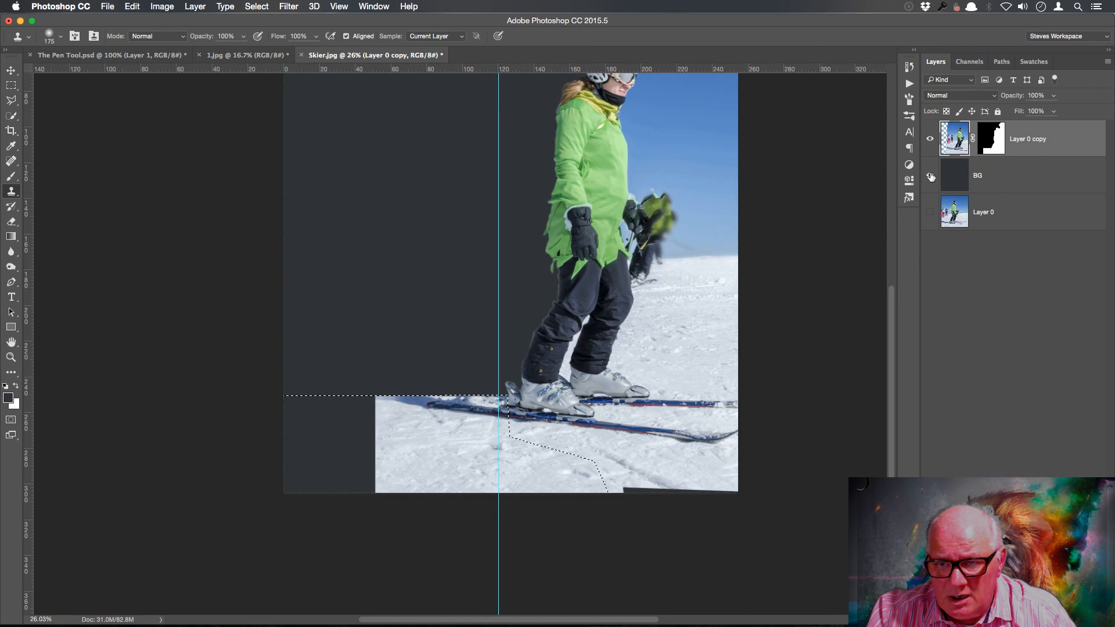
- Deselect and outline the snow below the skis with the freehand Lasso, from the bottom edge up to the snow's cut-off side
{"action": "key", "text": "super+d"}
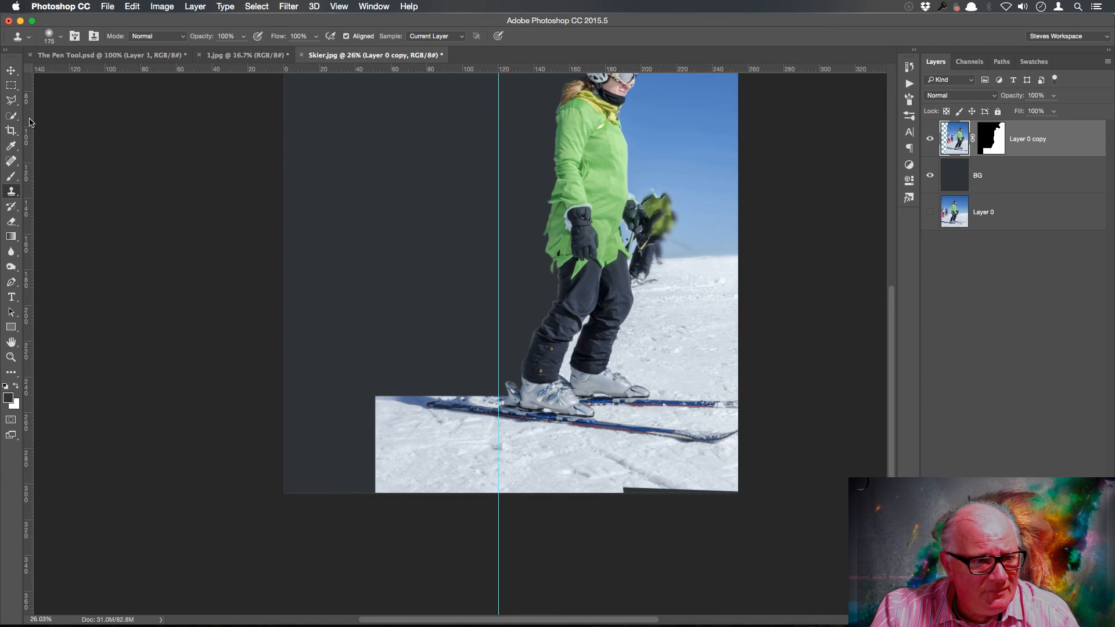
{"action": "left_click", "coordinate": [11, 100]}
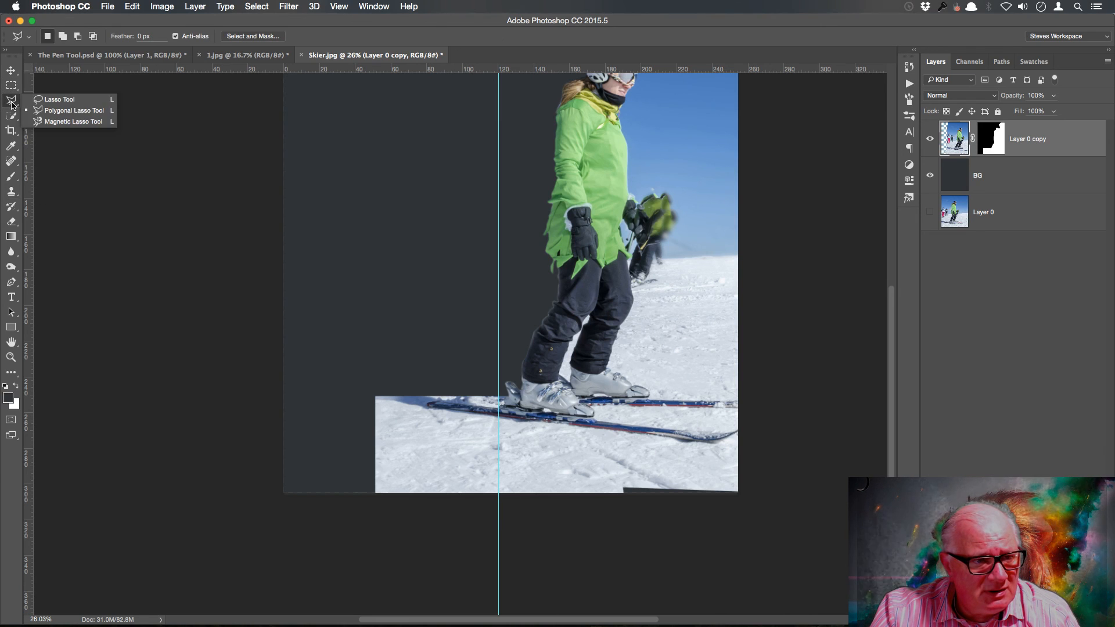
{"action": "left_click", "coordinate": [49, 104]}
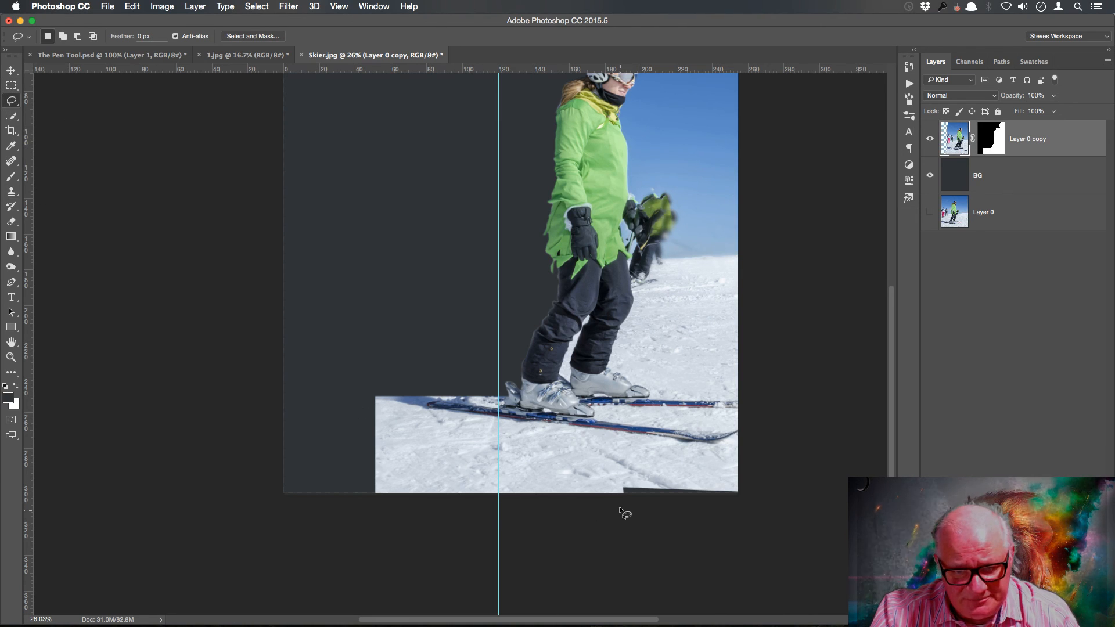
{"action": "left_click_drag", "start_coordinate": [608, 467], "coordinate": [529, 440]}
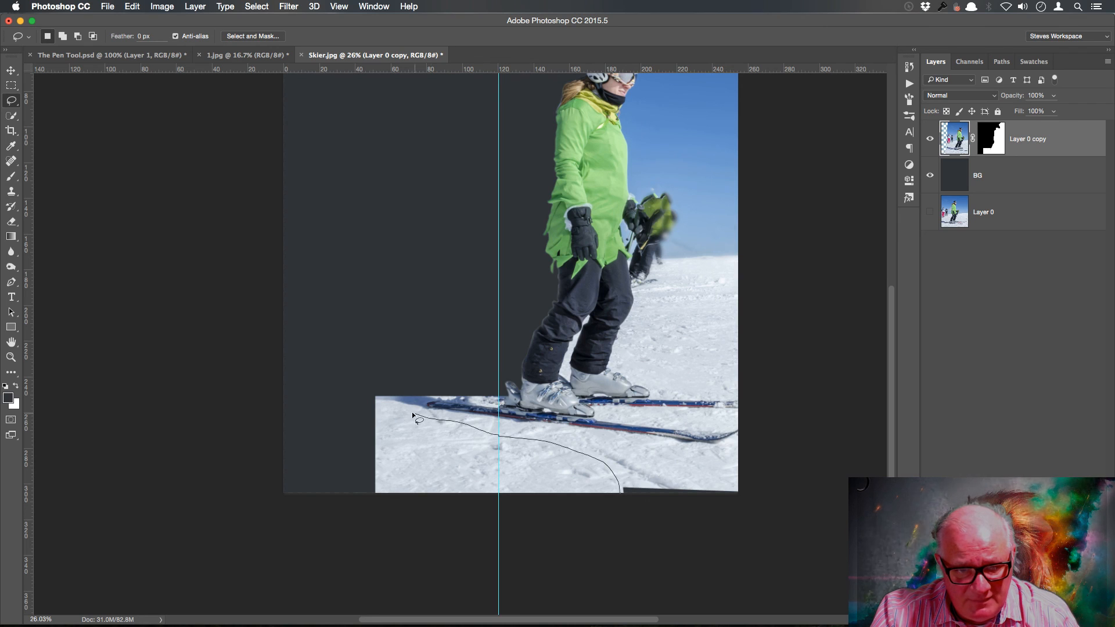
{"action": "mouse_move", "coordinate": [374, 405]}
{"action": "left_mouse_down"}
{"action": "mouse_move", "coordinate": [368, 501]}
{"action": "mouse_move", "coordinate": [393, 519]}
{"action": "mouse_move", "coordinate": [604, 546]}
{"action": "left_mouse_up"}
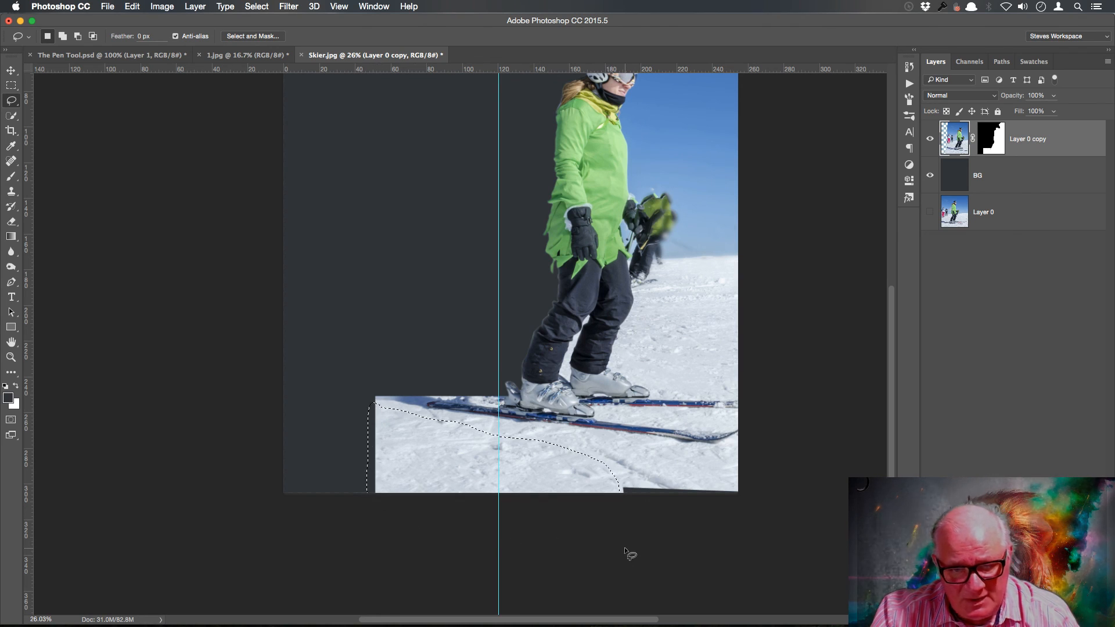
- Copy the selected snow to a new layer and move it left to cover the empty lower corner of the canvas
{"action": "key", "text": "ctrl+j"}
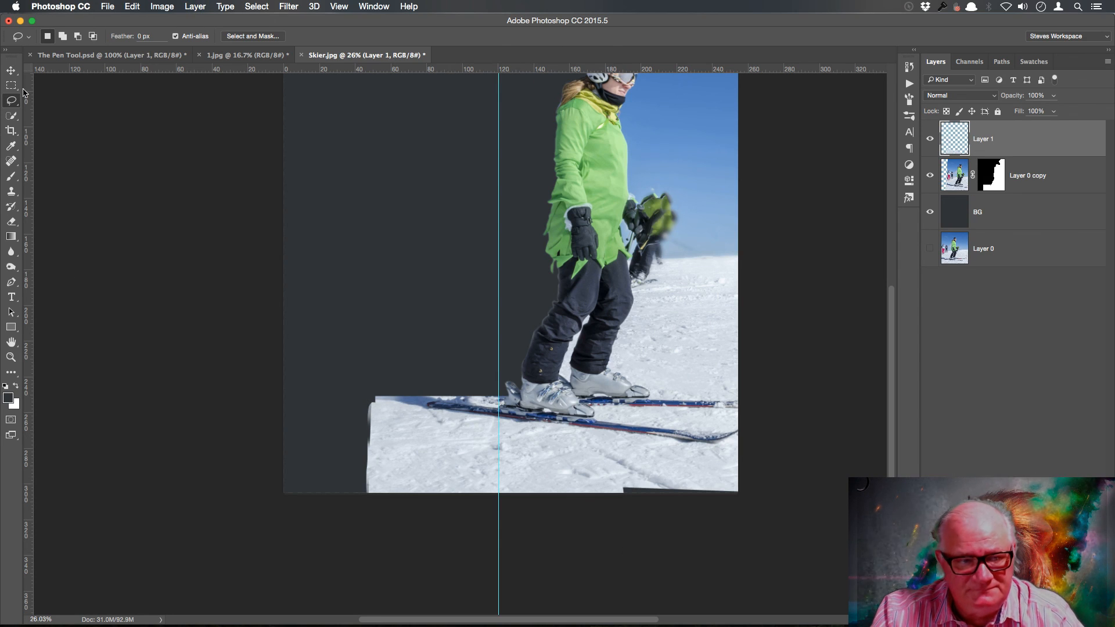
{"action": "left_click", "coordinate": [12, 70]}
{"action": "left_click_drag", "start_coordinate": [467, 462], "coordinate": [380, 465]}
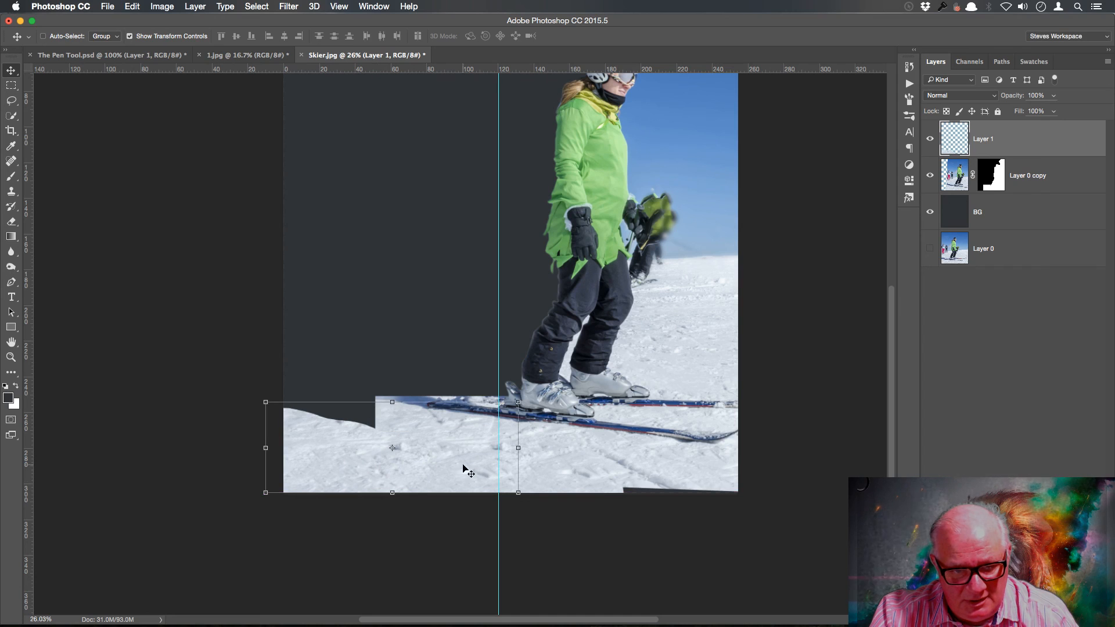
- Squeeze the copied snow patch to about 72% width, flip it horizontally and butt it against the snow's cut-off edge
{"action": "left_click_drag", "start_coordinate": [521, 450], "coordinate": [448, 449]}
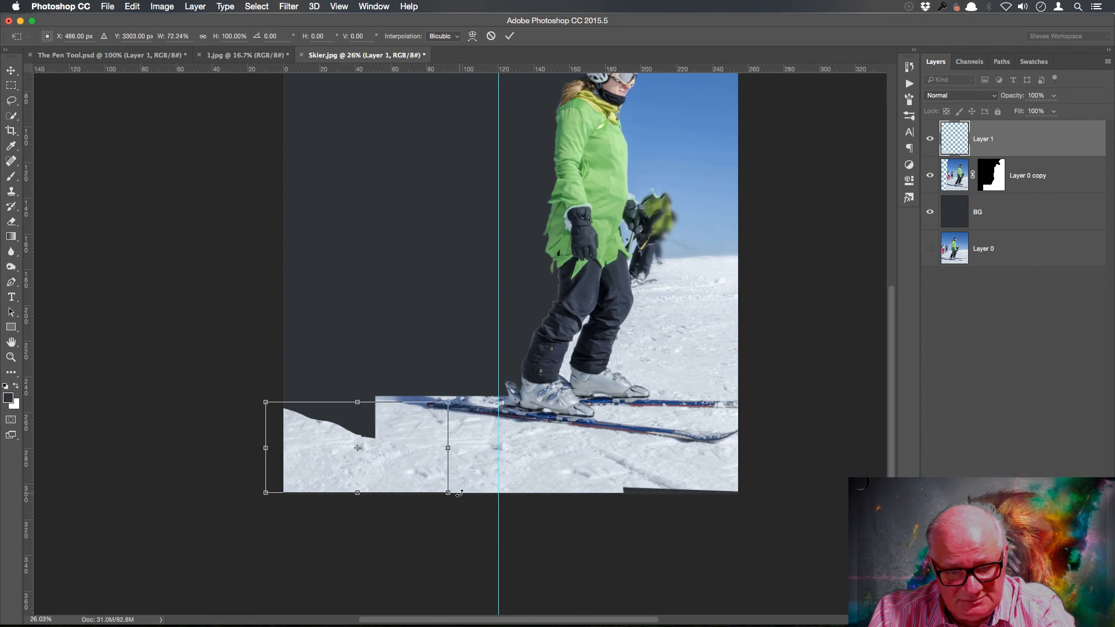
{"action": "key", "text": "Return"}
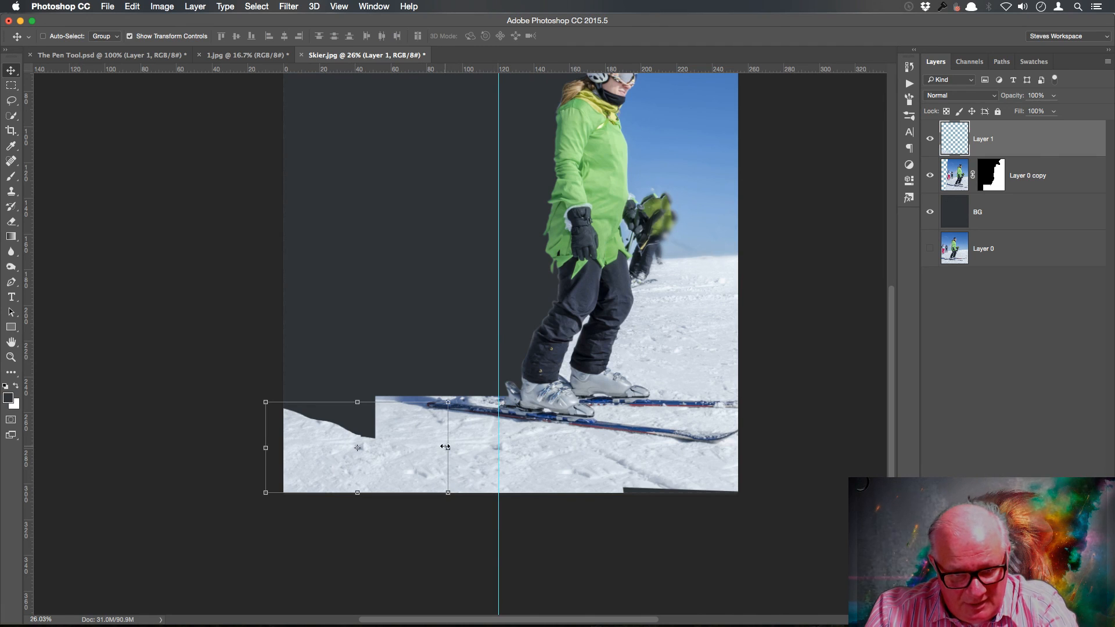
{"action": "key", "text": "super+t"}
{"action": "right_click", "coordinate": [402, 450]}
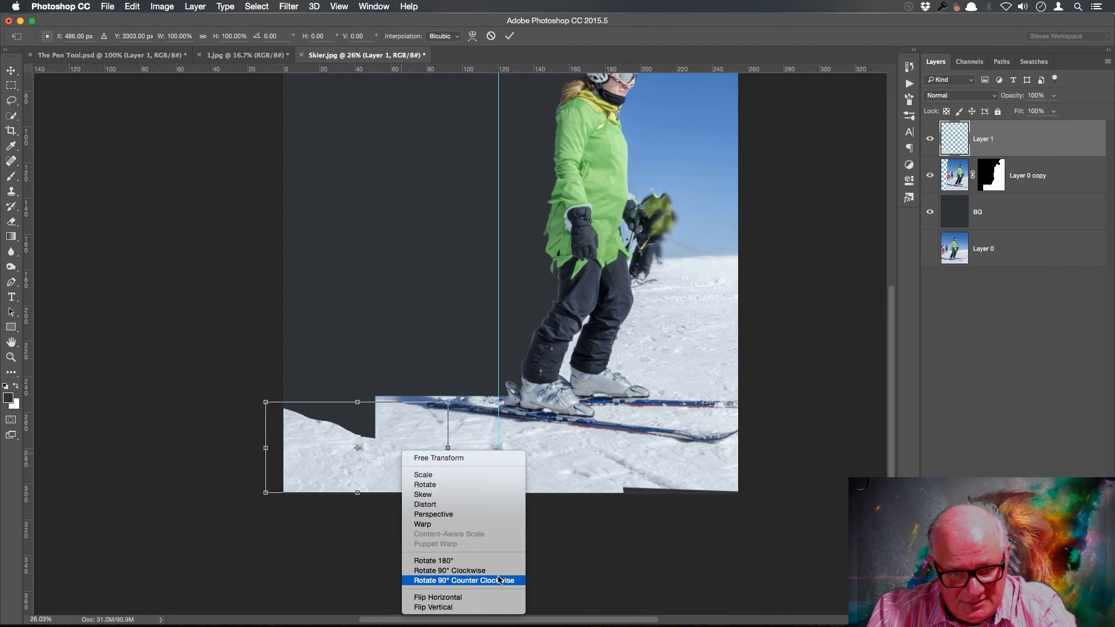
{"action": "left_click", "coordinate": [486, 597]}
{"action": "left_click_drag", "start_coordinate": [417, 467], "coordinate": [352, 466]}
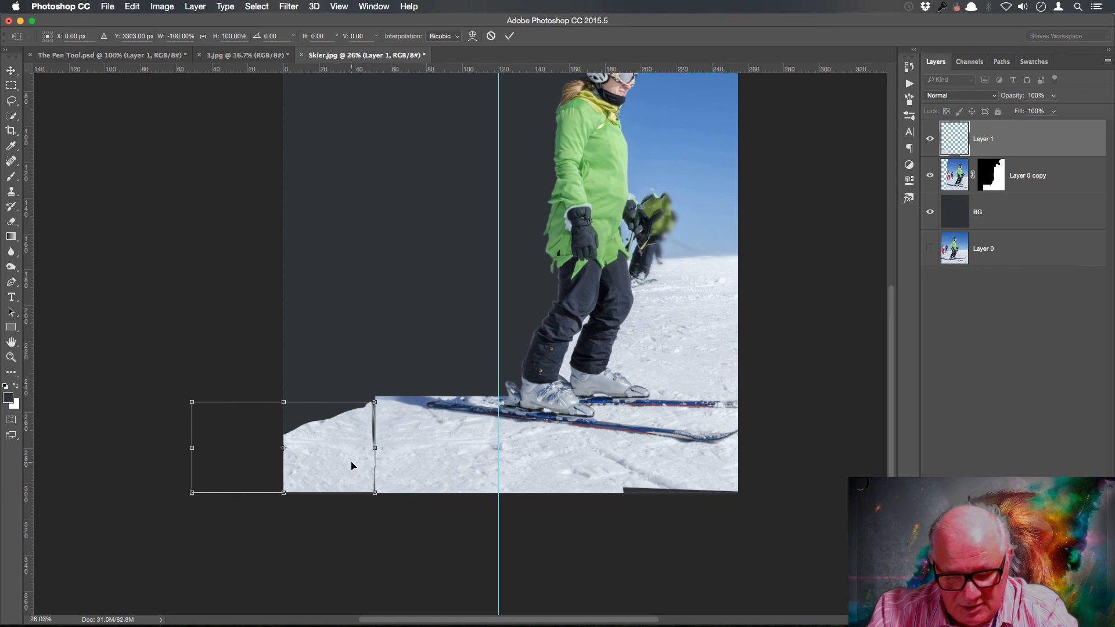
{"action": "key", "text": "Return"}
- Duplicate the snow patch, flip the copy vertically and shift it slightly up and right to meet the snow's upper edge
{"action": "key", "text": "super"}
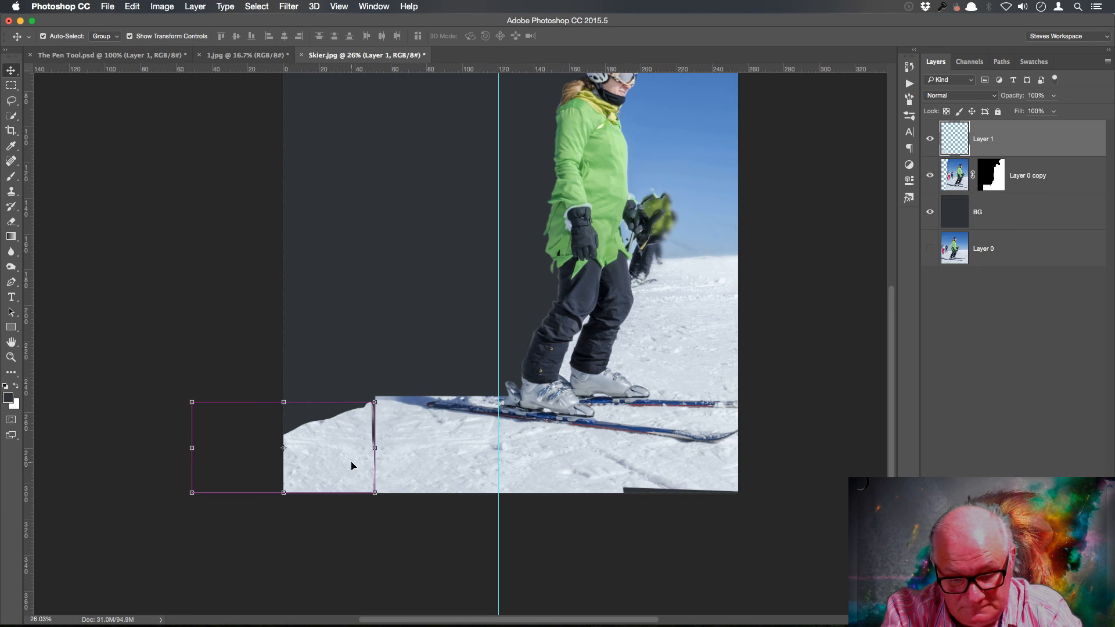
{"action": "key", "text": "super+j"}
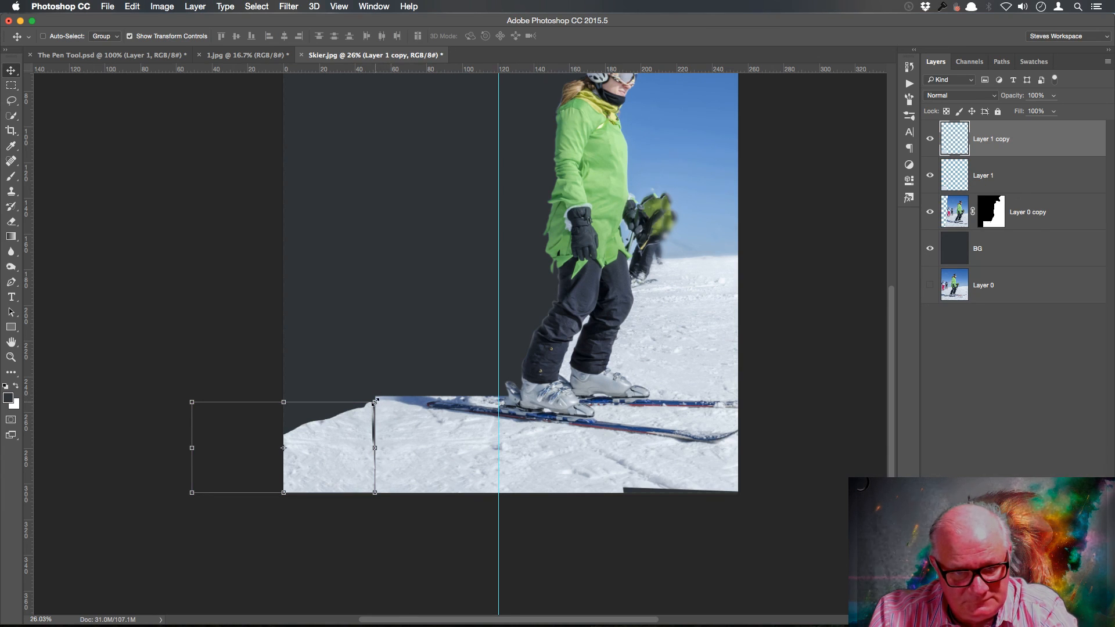
{"action": "key", "text": "super+t"}
{"action": "right_click", "coordinate": [355, 423]}
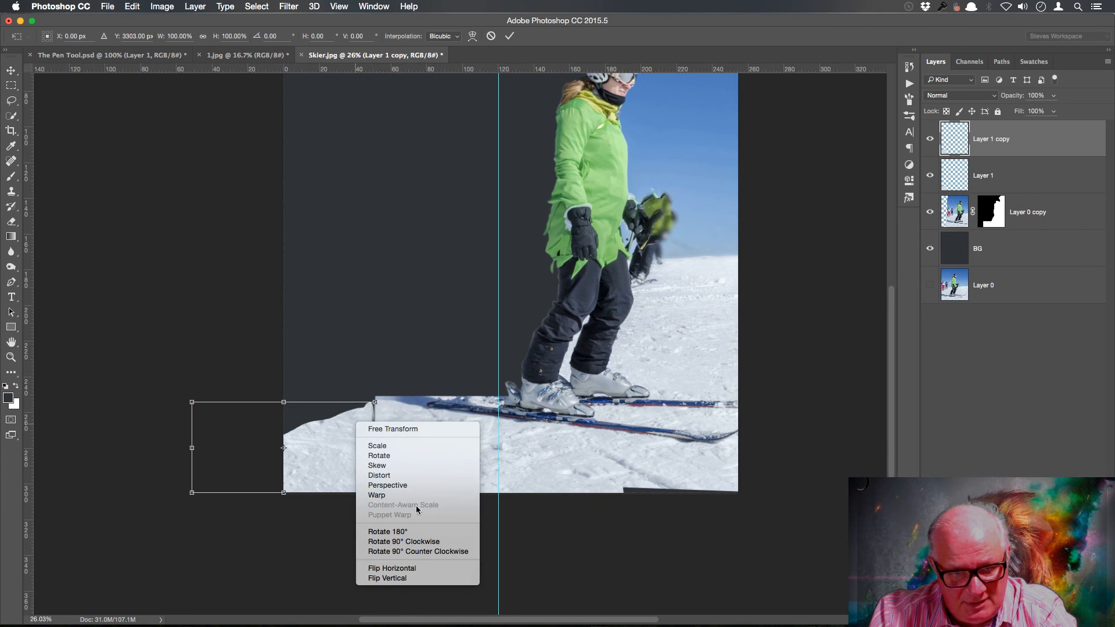
{"action": "left_click", "coordinate": [423, 578]}
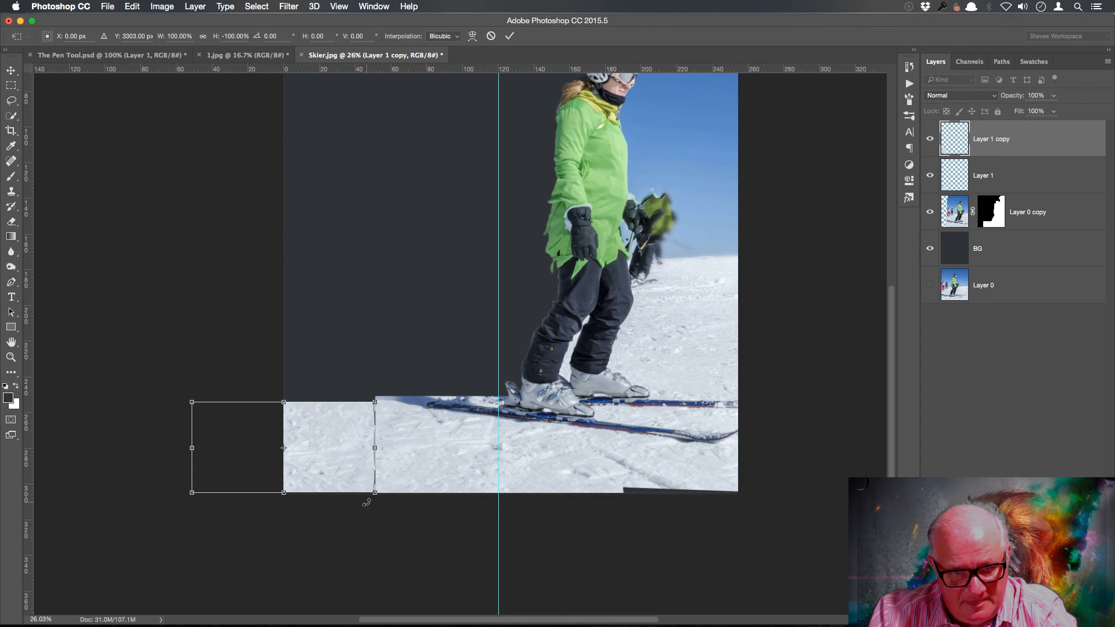
{"action": "mouse_move", "coordinate": [340, 472]}
{"action": "left_mouse_down"}
{"action": "mouse_move", "coordinate": [368, 467]}
{"action": "mouse_move", "coordinate": [345, 468]}
{"action": "left_mouse_up"}
{"action": "key", "text": "Return"}
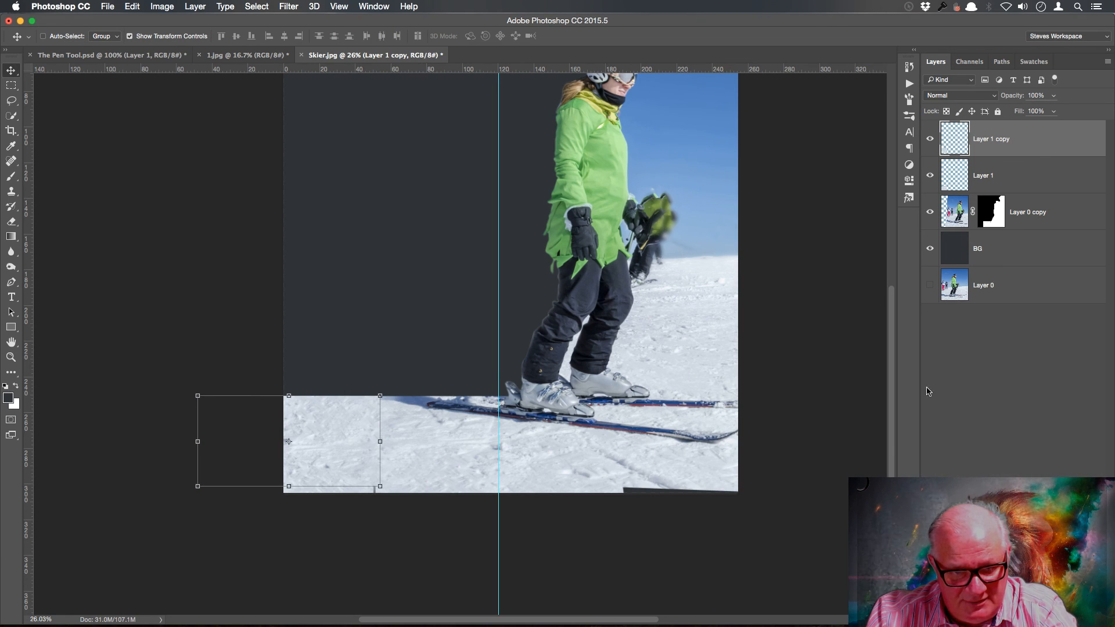
- Widen the original snow patch on Layer 1 to about 103% and merge it with Layer 1 copy
{"action": "key", "text": "alt+bracketleft"}
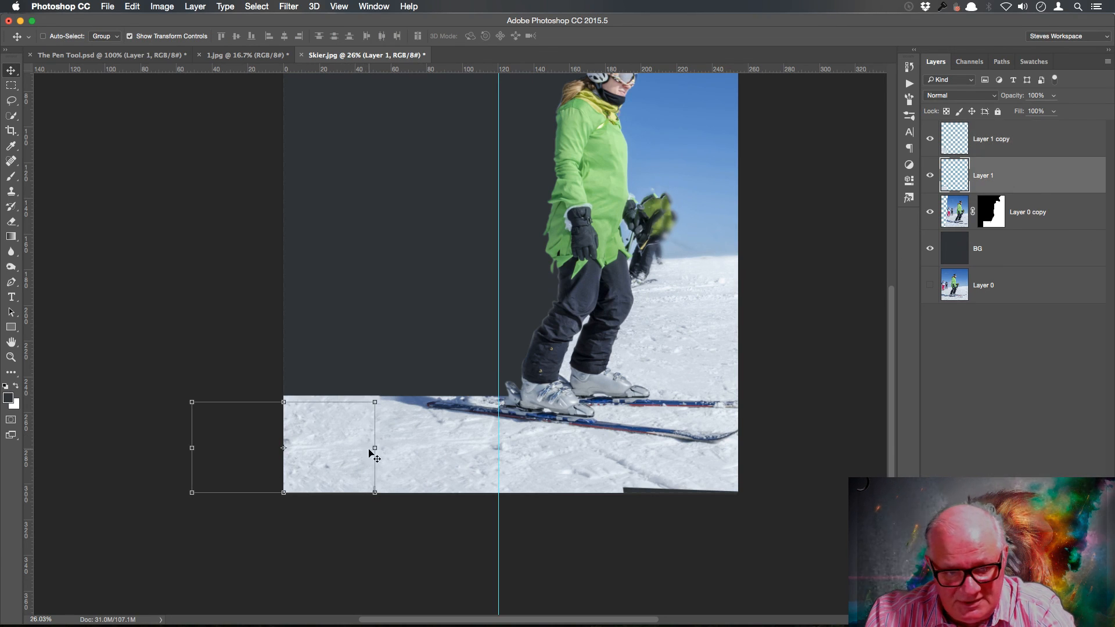
{"action": "left_click_drag", "start_coordinate": [375, 448], "coordinate": [382, 446]}
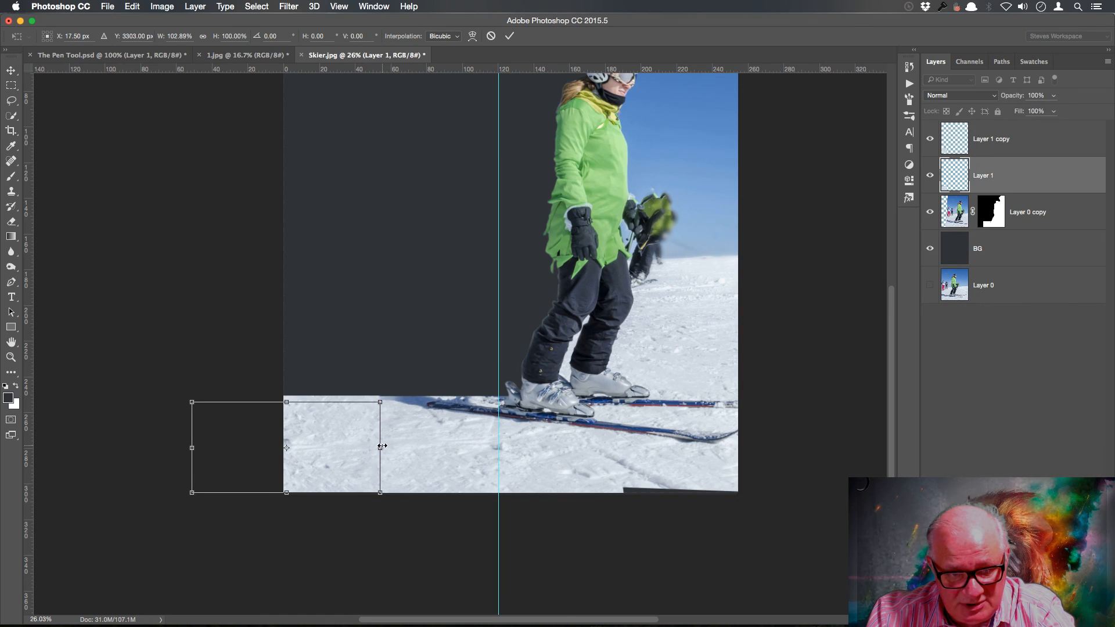
{"action": "key", "text": "Return"}
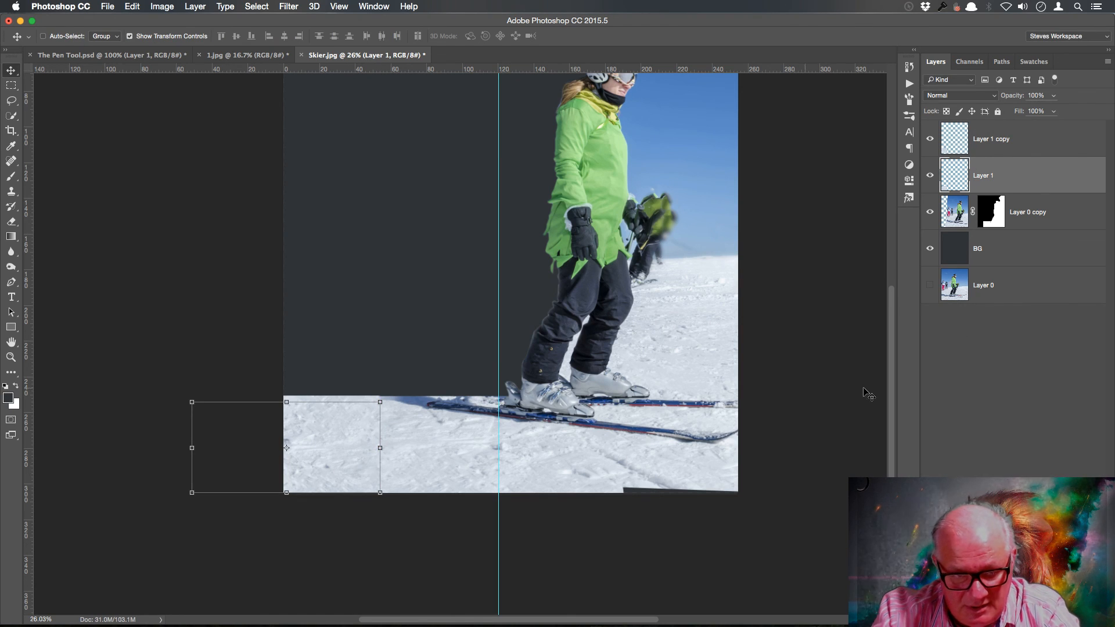
{"action": "left_click", "coordinate": [1022, 142], "text": "shift"}
{"action": "right_click", "coordinate": [1019, 143]}
{"action": "left_click", "coordinate": [961, 446]}
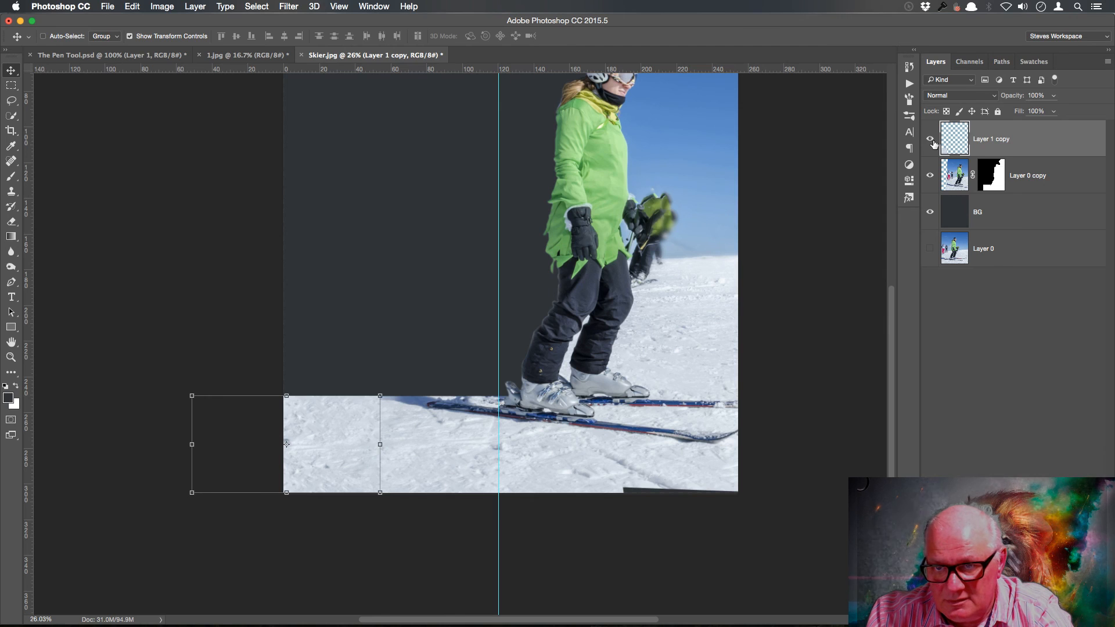
- Check the merged snow patch by hiding and showing Layer 1 copy
{"action": "left_click", "coordinate": [1011, 392]}
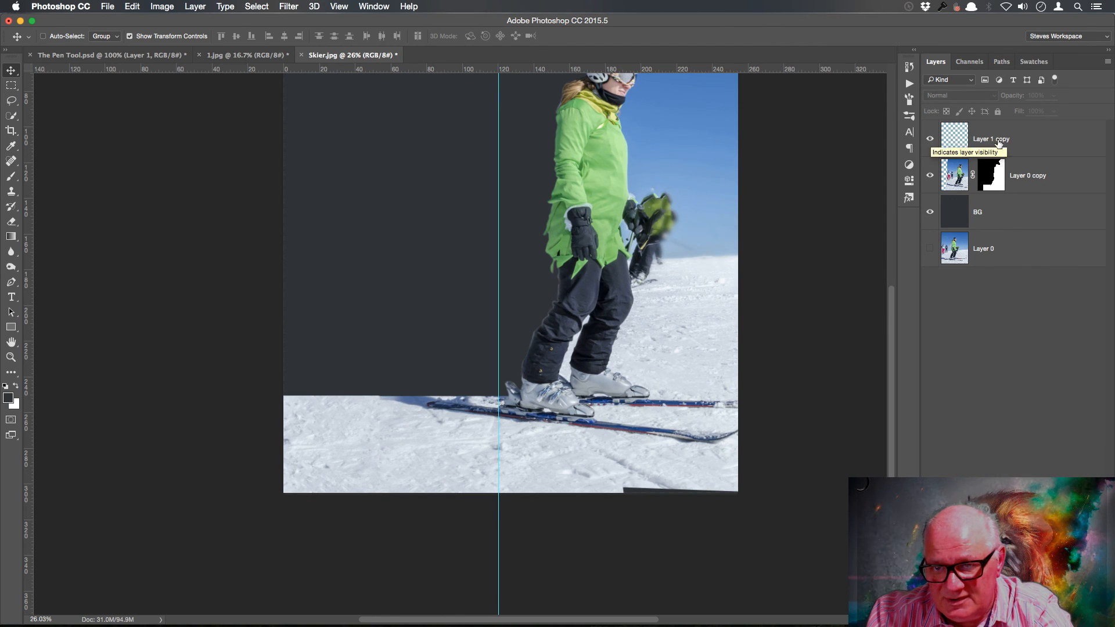
{"action": "left_click", "coordinate": [930, 140]}
{"action": "left_click", "coordinate": [930, 140]}
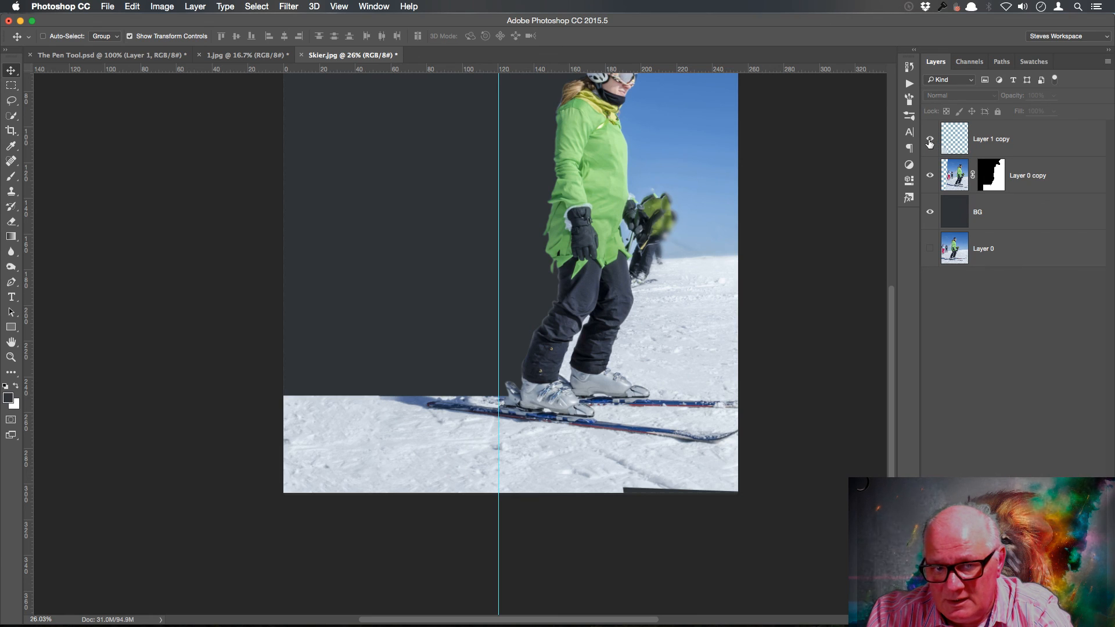
- Move Layer 1 copy beneath Layer 0 copy in the layer stack and leave no layer selected
{"action": "left_click", "coordinate": [1038, 142]}
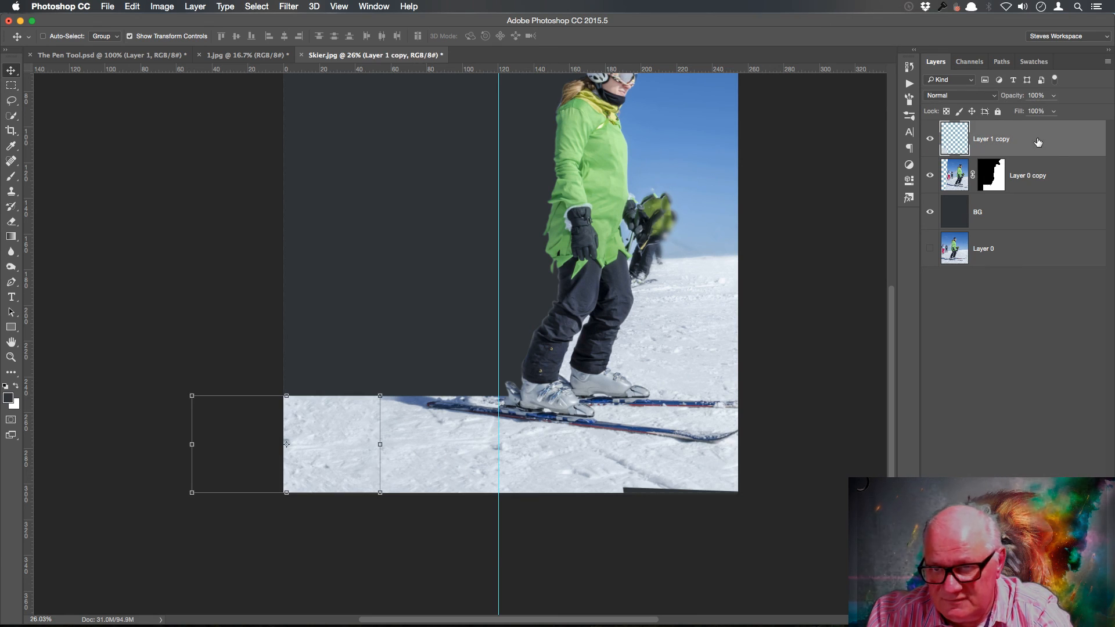
{"action": "right_click", "coordinate": [1038, 142]}
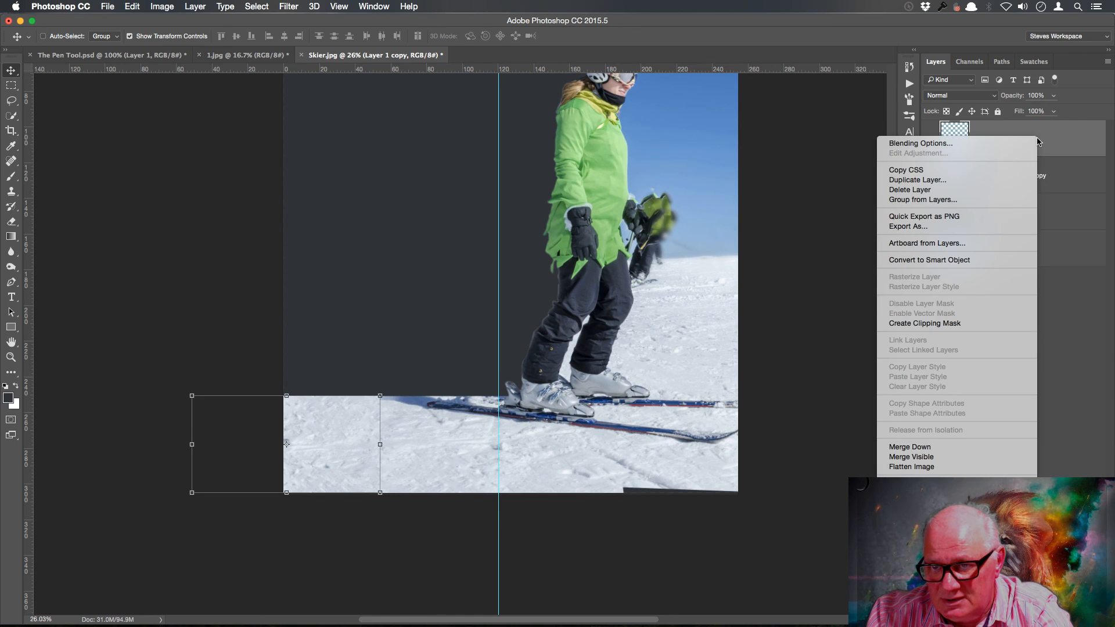
{"action": "left_click", "coordinate": [1079, 352]}
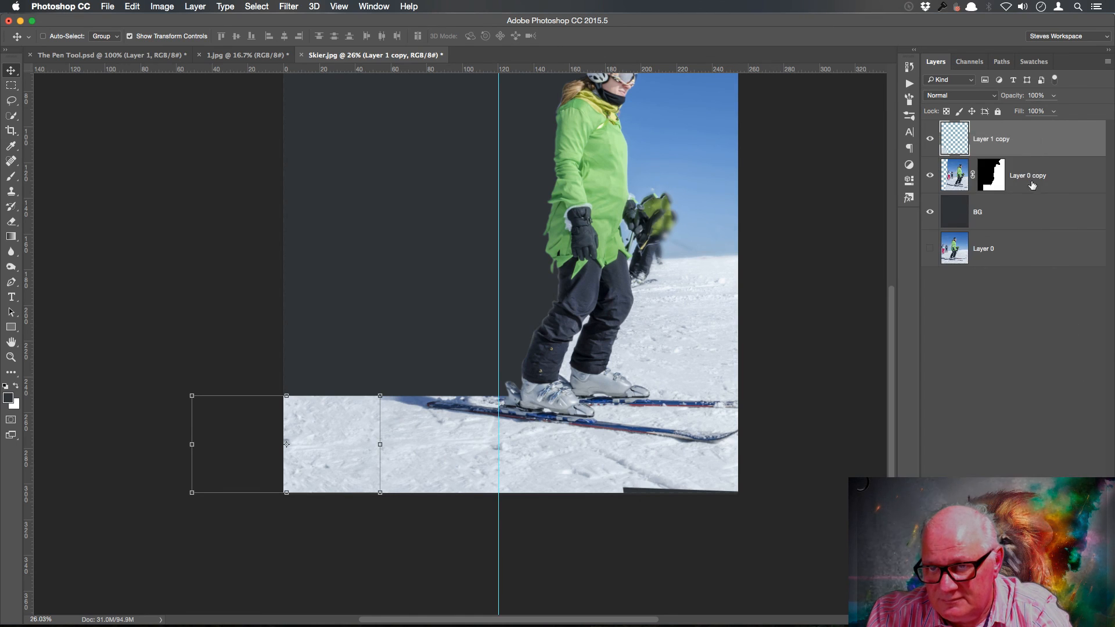
{"action": "left_click_drag", "start_coordinate": [1032, 139], "coordinate": [1032, 190]}
{"action": "left_click", "coordinate": [1026, 458]}
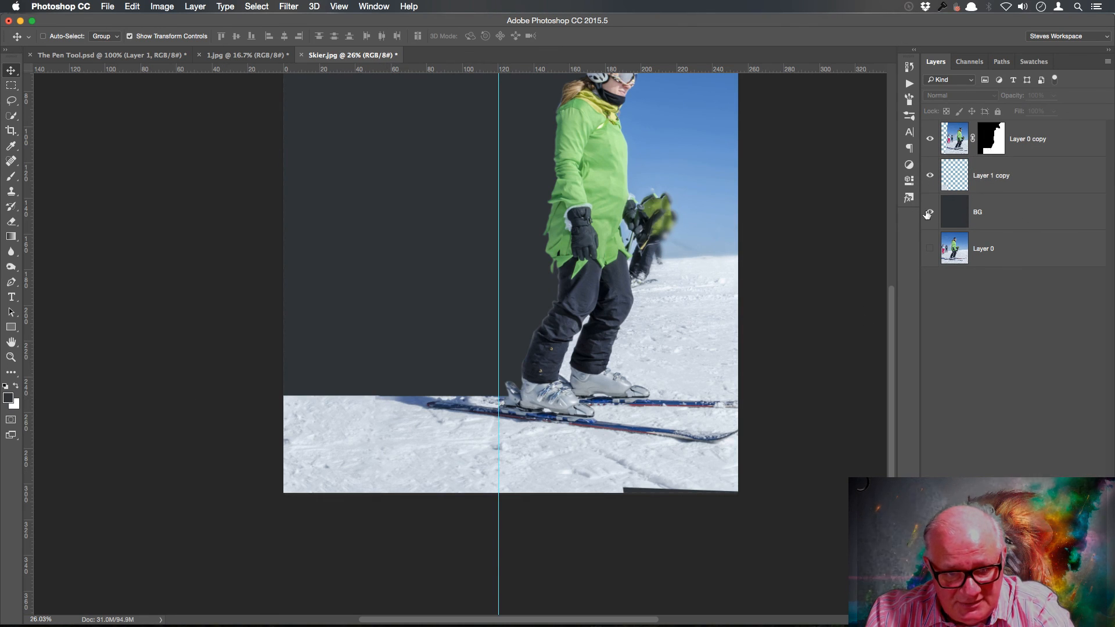
- Trim the upper edge of Layer 1 copy straight with a Polygonal Lasso selection drawn just above the snow, and deselect
{"action": "left_click", "coordinate": [12, 100]}
{"action": "left_click_drag", "start_coordinate": [11, 100], "coordinate": [64, 111]}
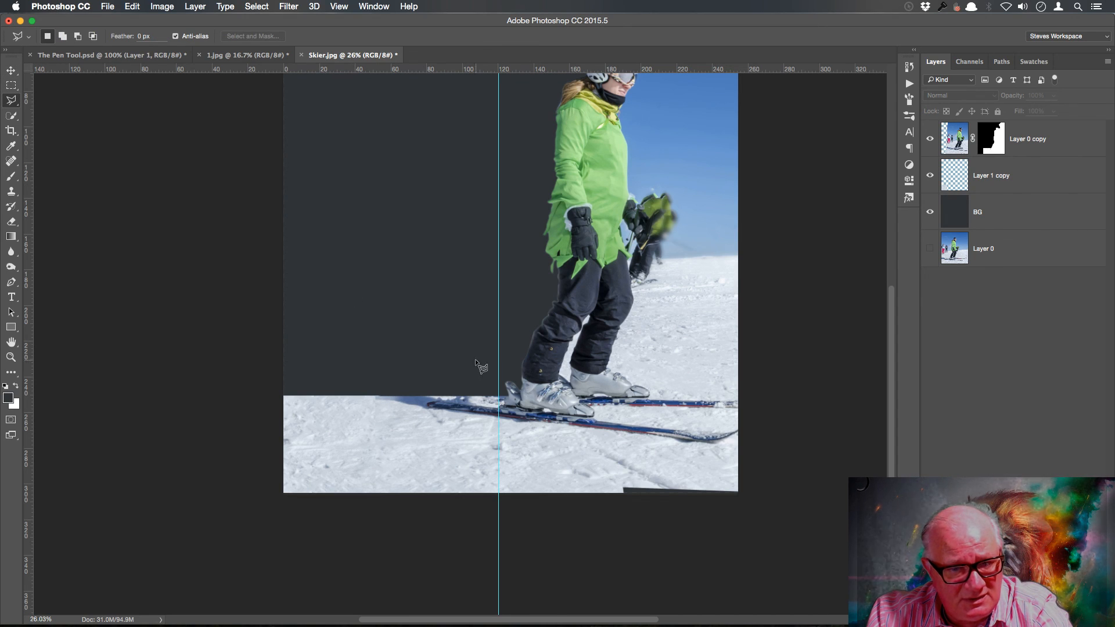
{"action": "left_click", "coordinate": [507, 396]}
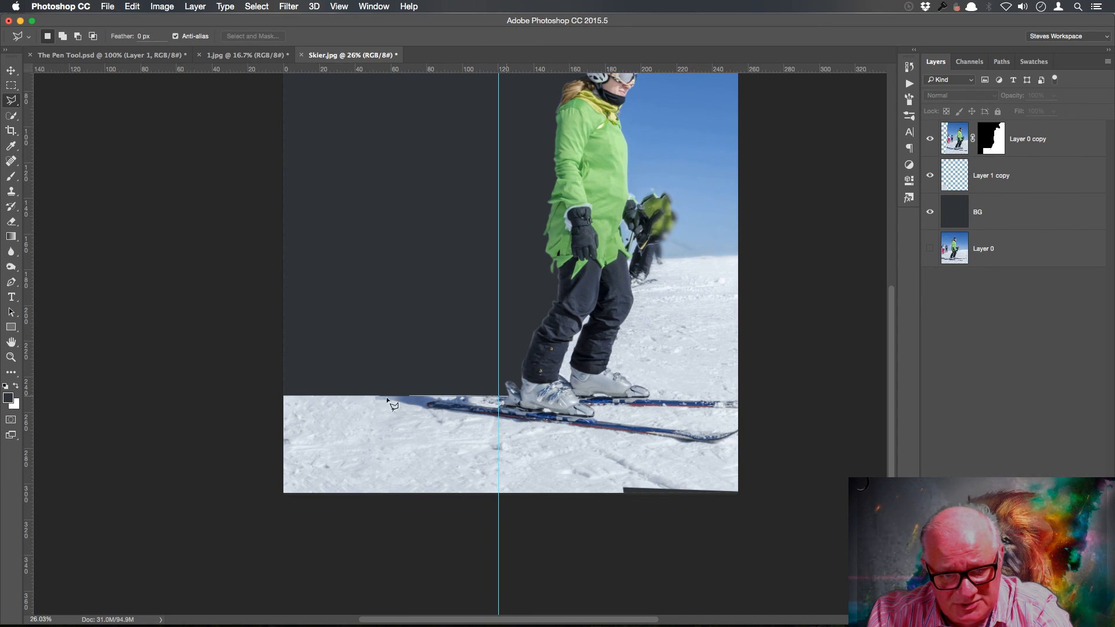
{"action": "left_click", "coordinate": [228, 398]}
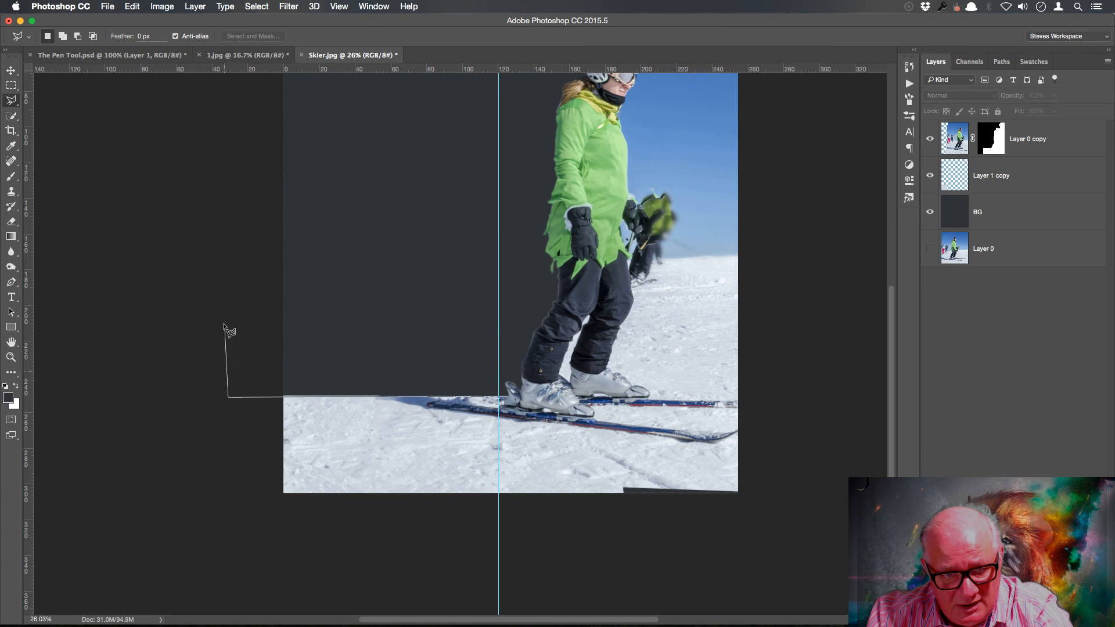
{"action": "left_click", "coordinate": [218, 309]}
{"action": "double_click", "coordinate": [523, 308]}
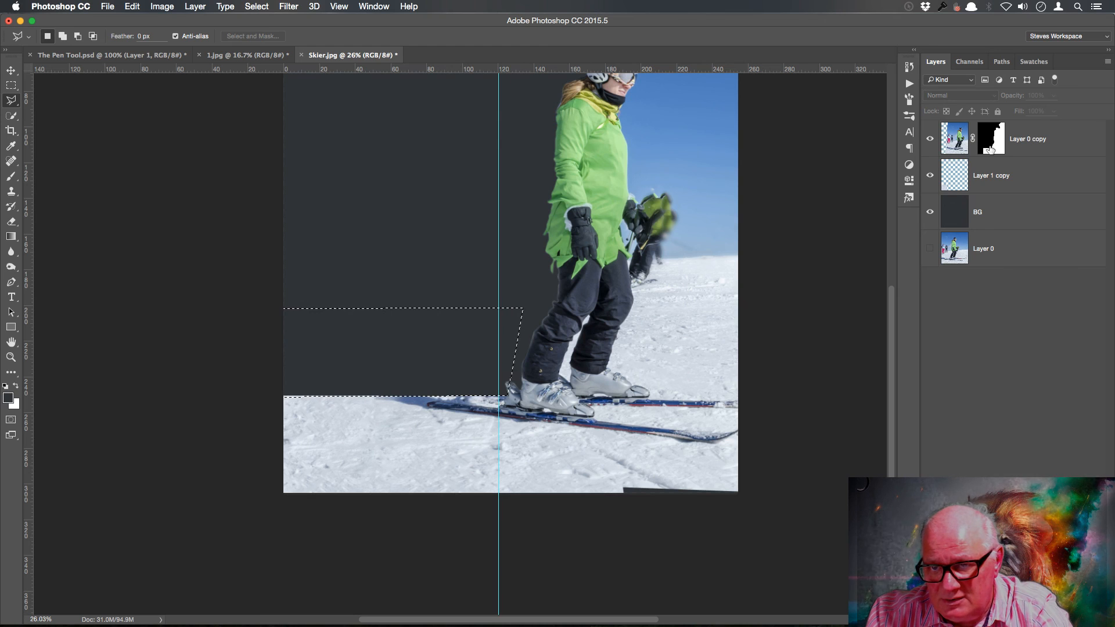
{"action": "left_click", "coordinate": [1002, 175]}
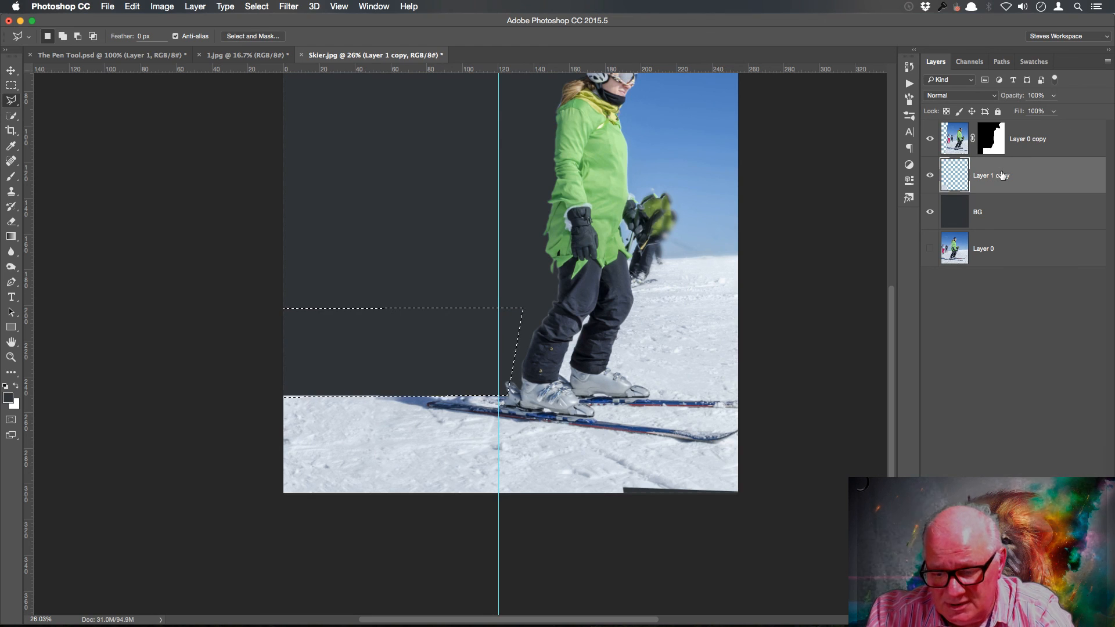
{"action": "key", "text": "super+d"}
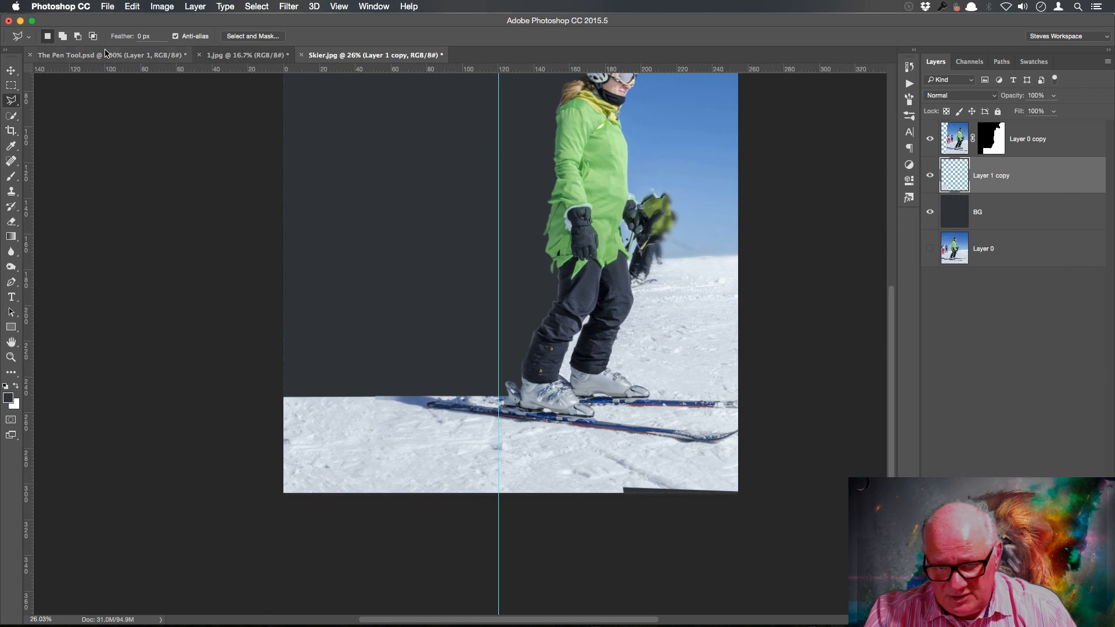
- Clone nearby snow with the Clone Stamp on Layer 0 copy over the dark gap along the canvas's lower edge
{"action": "left_click", "coordinate": [11, 191]}
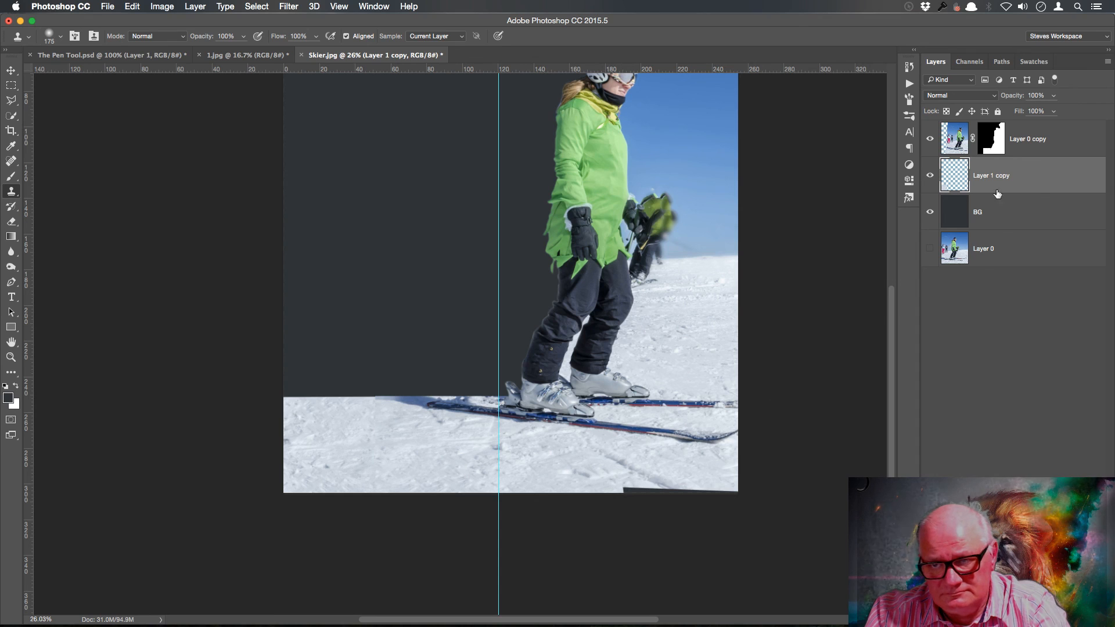
{"action": "left_click", "coordinate": [953, 140]}
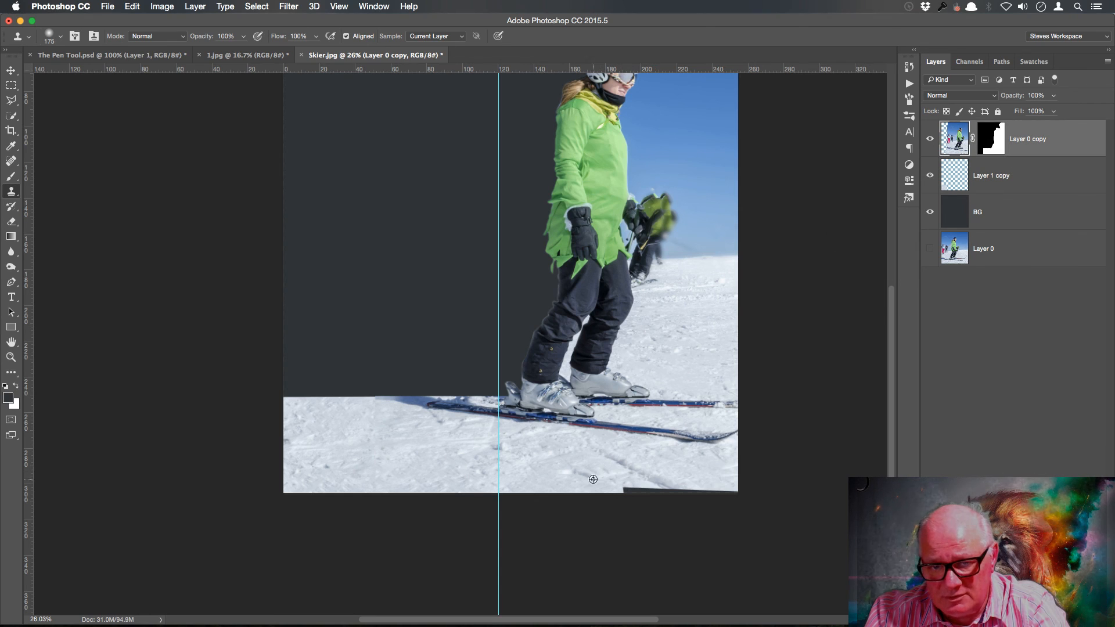
{"action": "left_click", "coordinate": [560, 450], "text": "alt"}
{"action": "left_click_drag", "start_coordinate": [620, 485], "coordinate": [741, 497]}
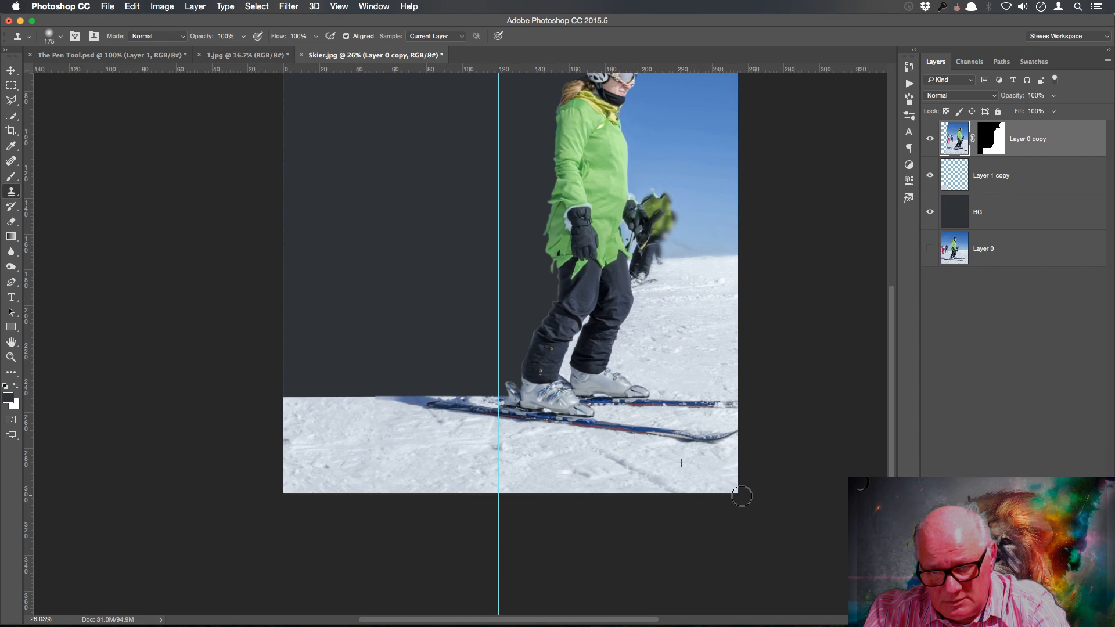
{"action": "left_click", "coordinate": [603, 466], "text": "alt"}
{"action": "left_click_drag", "start_coordinate": [622, 476], "coordinate": [695, 490]}
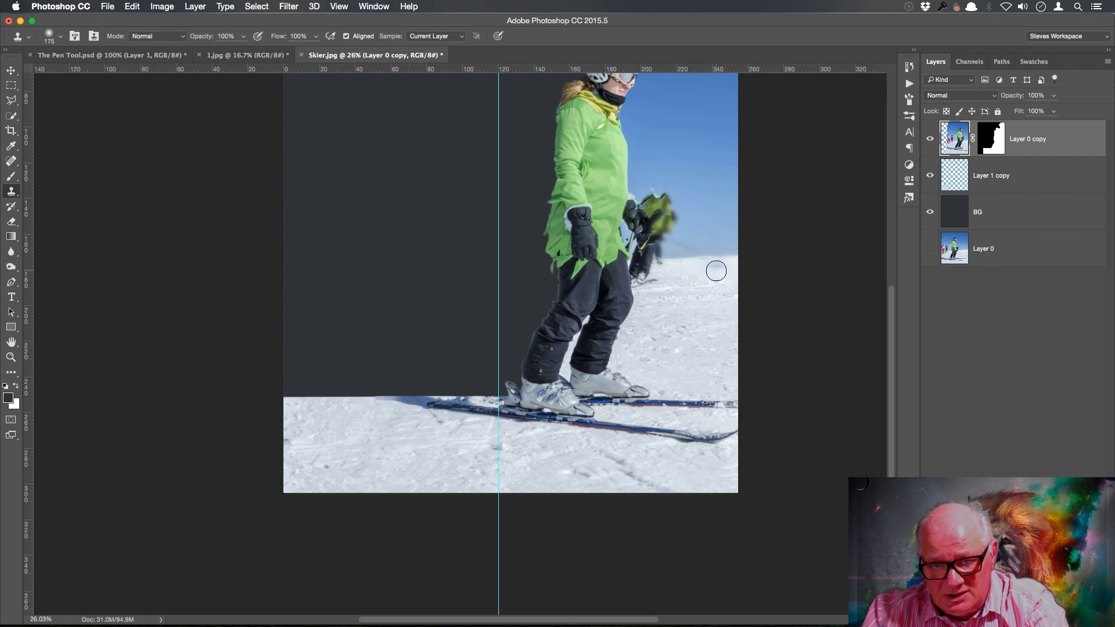
- Clear all guides from the document
{"action": "left_click_drag", "start_coordinate": [687, 251], "coordinate": [743, 392]}
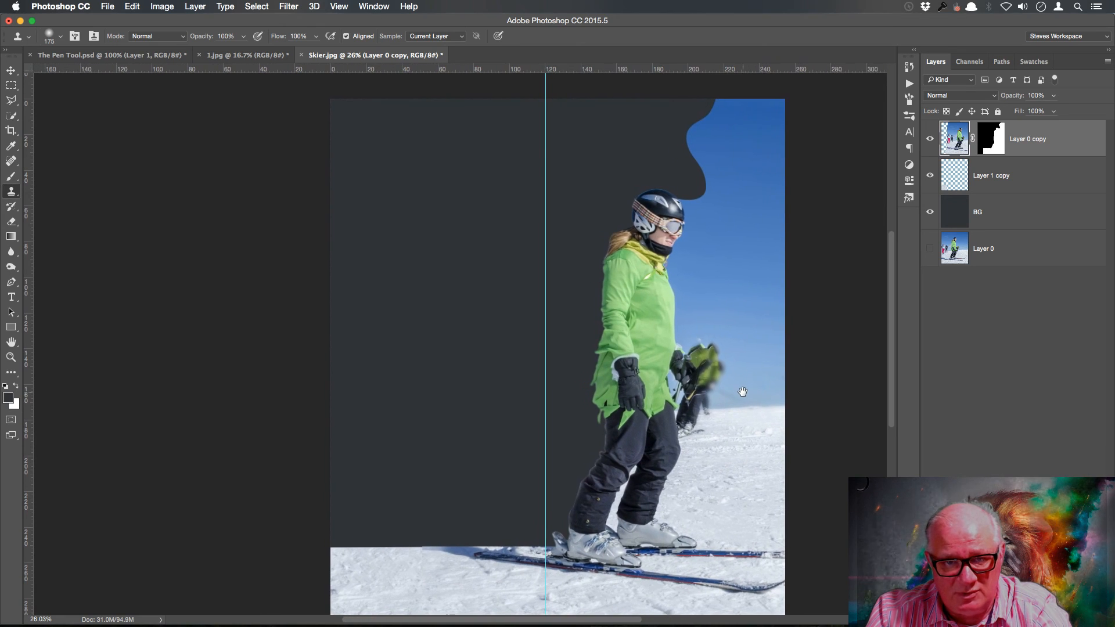
{"action": "left_click", "coordinate": [339, 6]}
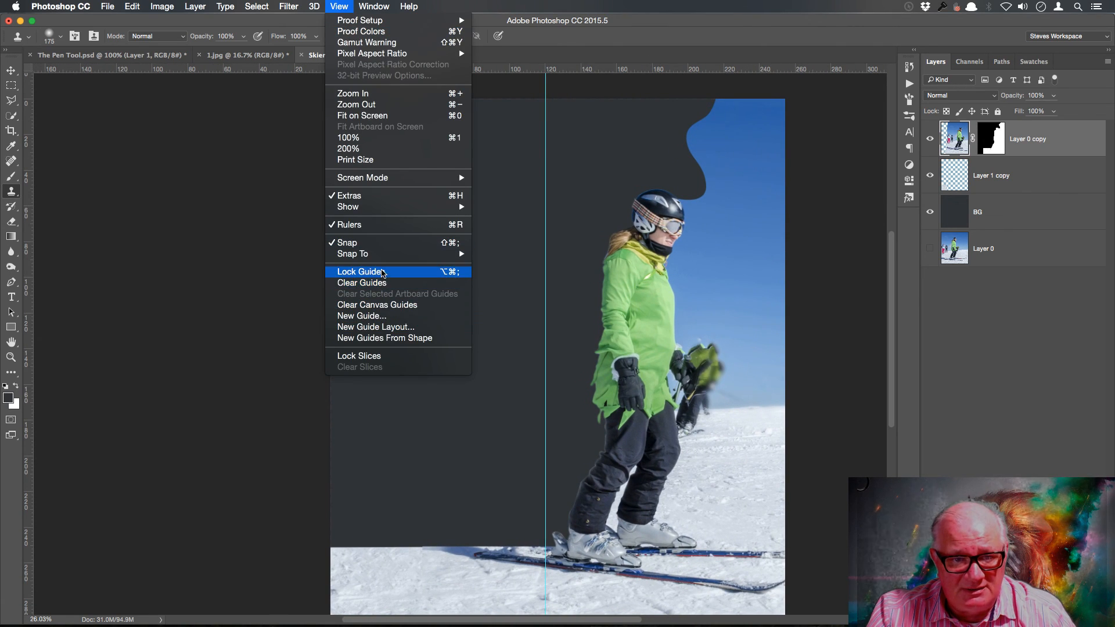
{"action": "left_click", "coordinate": [382, 283]}
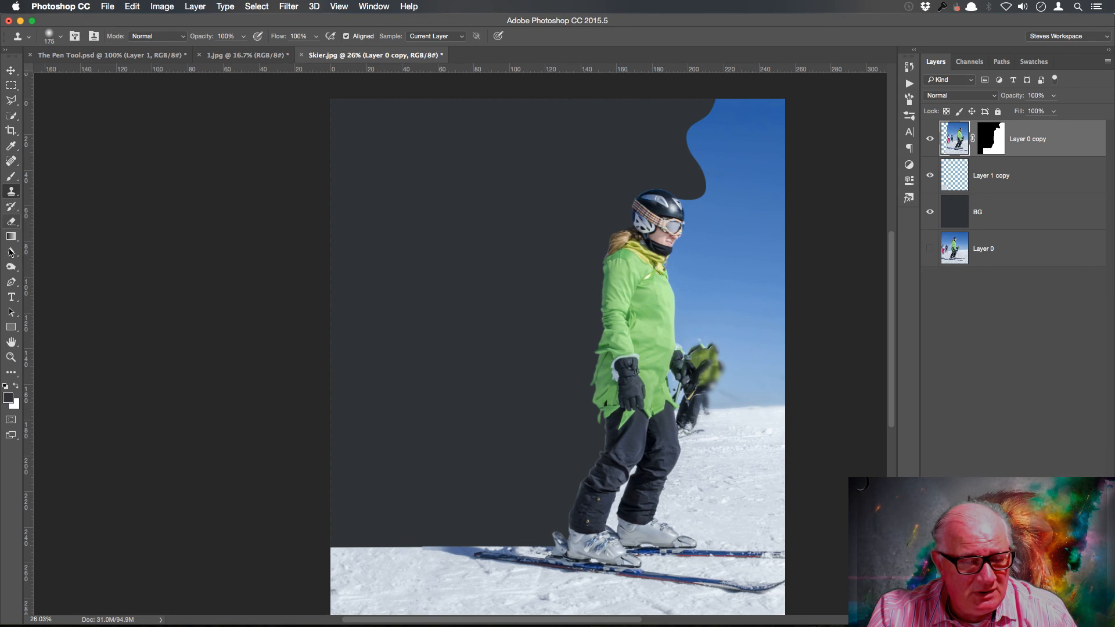
- Activate the Type tool and add a new empty layer directly above the BG layer
{"action": "left_click", "coordinate": [11, 298]}
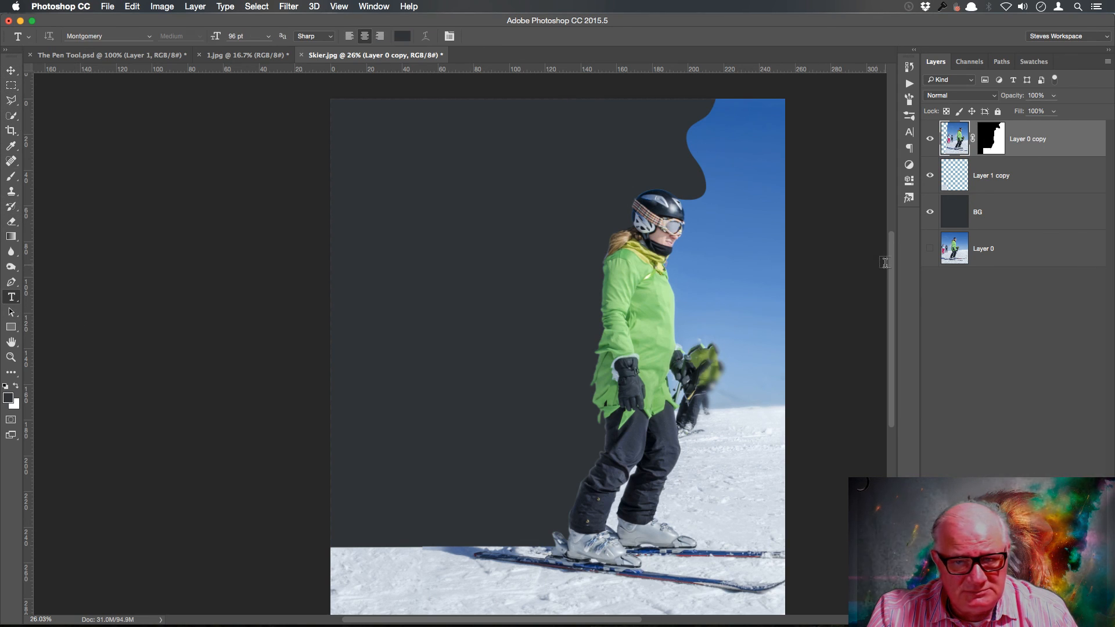
{"action": "left_click", "coordinate": [1058, 214]}
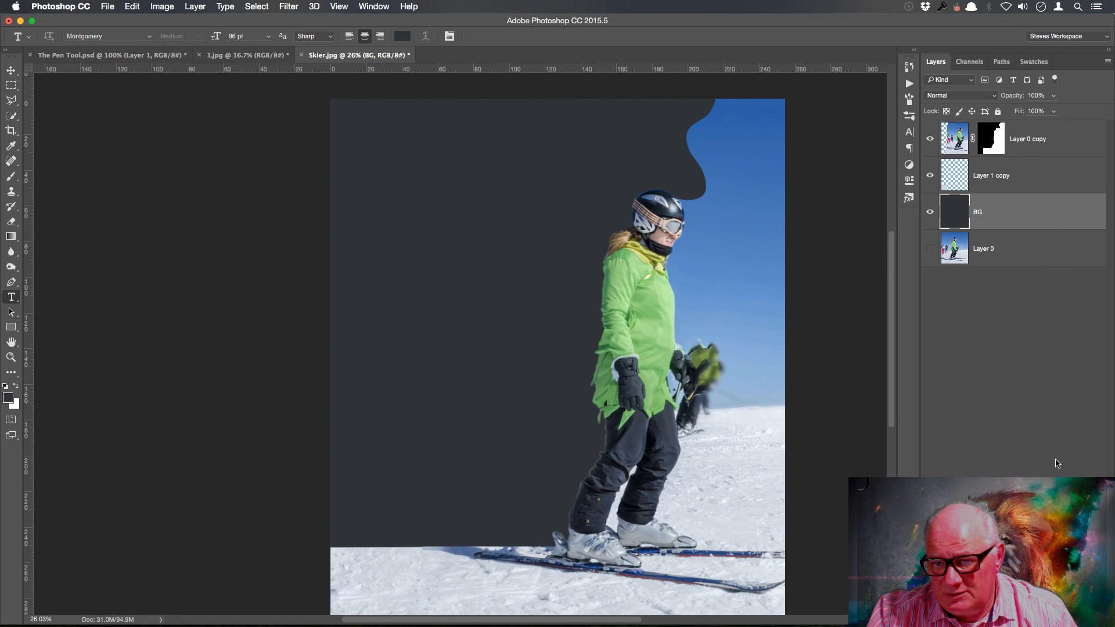
{"action": "key", "text": "super+alt+shift+n"}
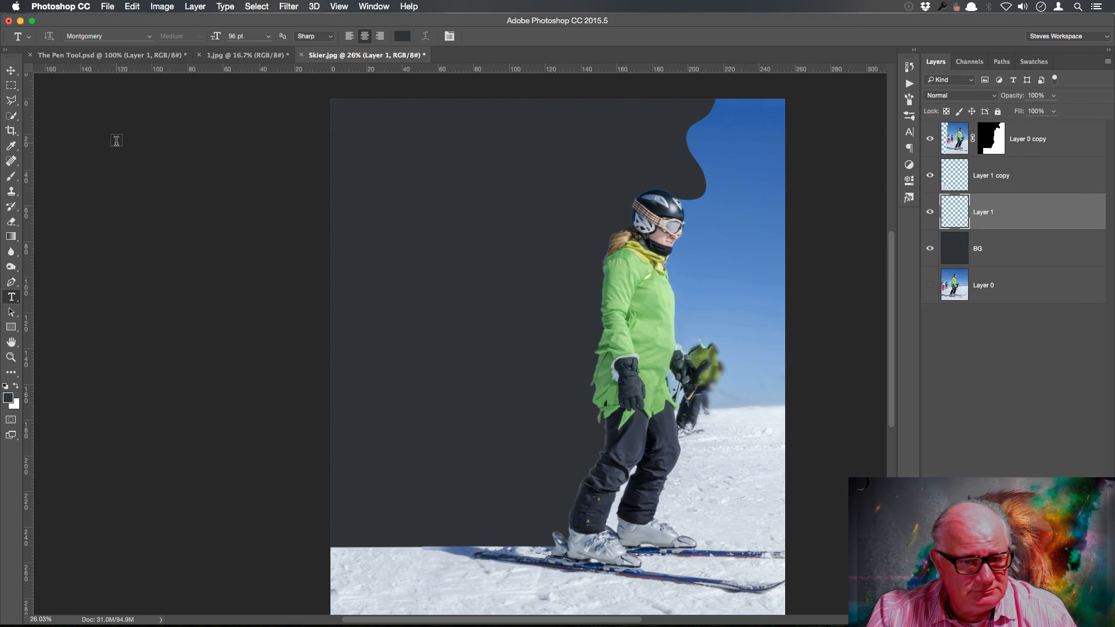
- Set the foreground colour to light grey cfd2d6 and return to the Type tool
{"action": "left_click", "coordinate": [9, 398]}
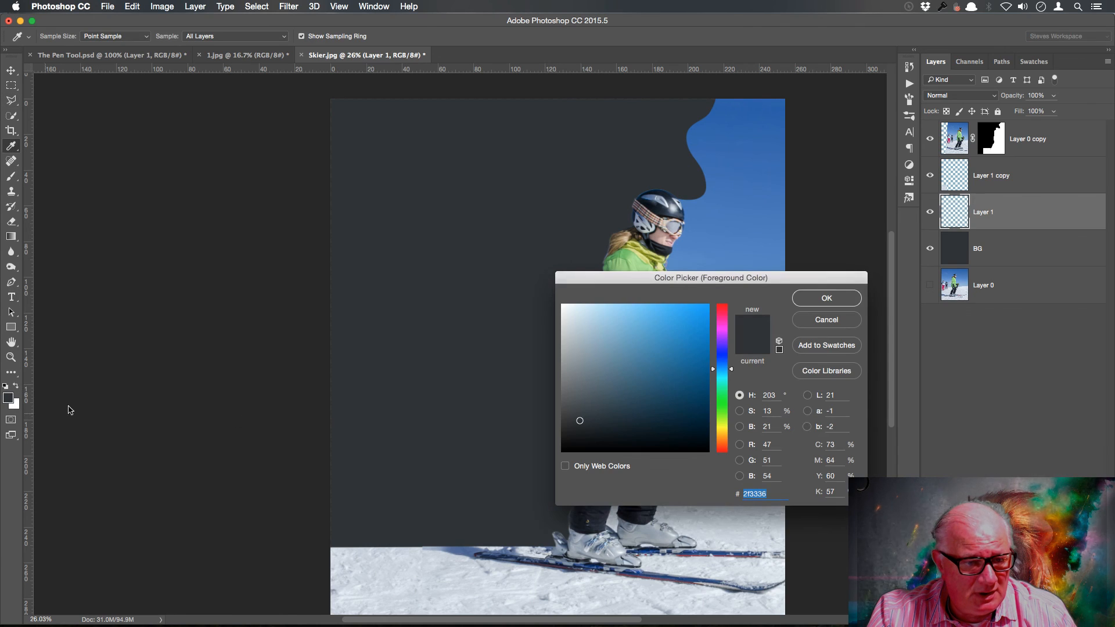
{"action": "mouse_move", "coordinate": [572, 355]}
{"action": "left_mouse_down"}
{"action": "mouse_move", "coordinate": [566, 325]}
{"action": "mouse_move", "coordinate": [589, 336]}
{"action": "mouse_move", "coordinate": [572, 331]}
{"action": "left_mouse_up"}
{"action": "left_click", "coordinate": [719, 228]}
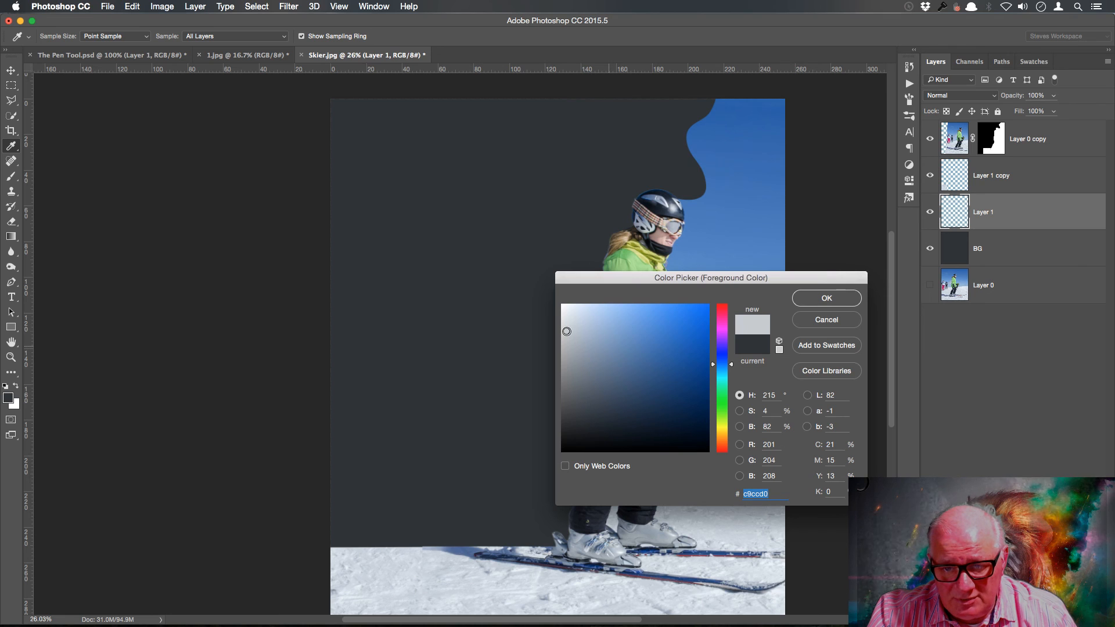
{"action": "left_click_drag", "start_coordinate": [567, 331], "coordinate": [566, 328]}
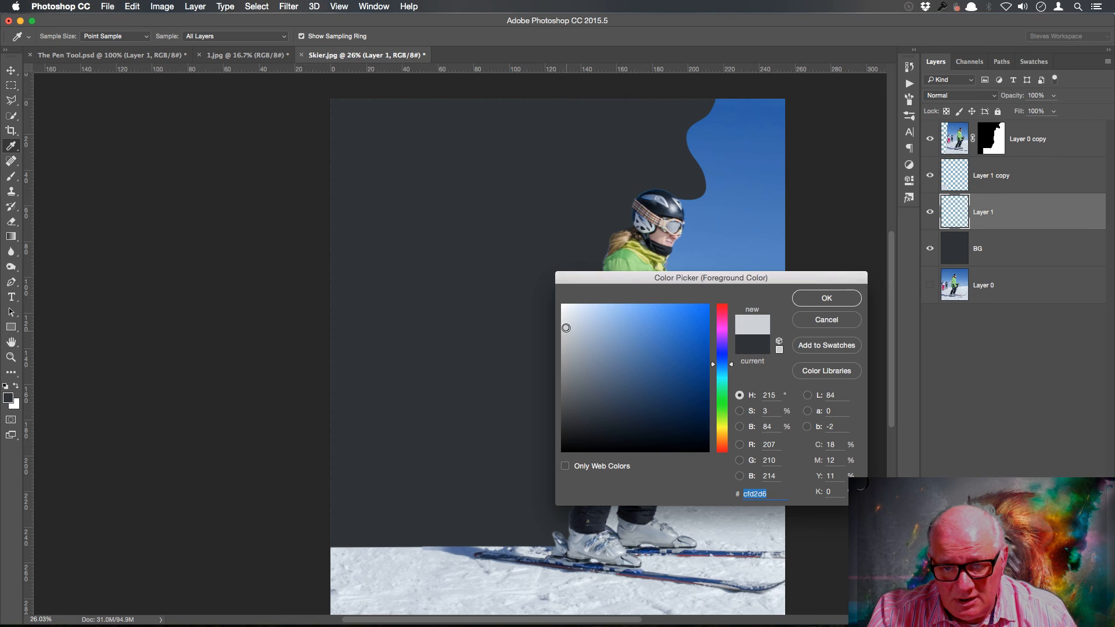
{"action": "left_click", "coordinate": [826, 298]}
{"action": "key", "text": "t"}
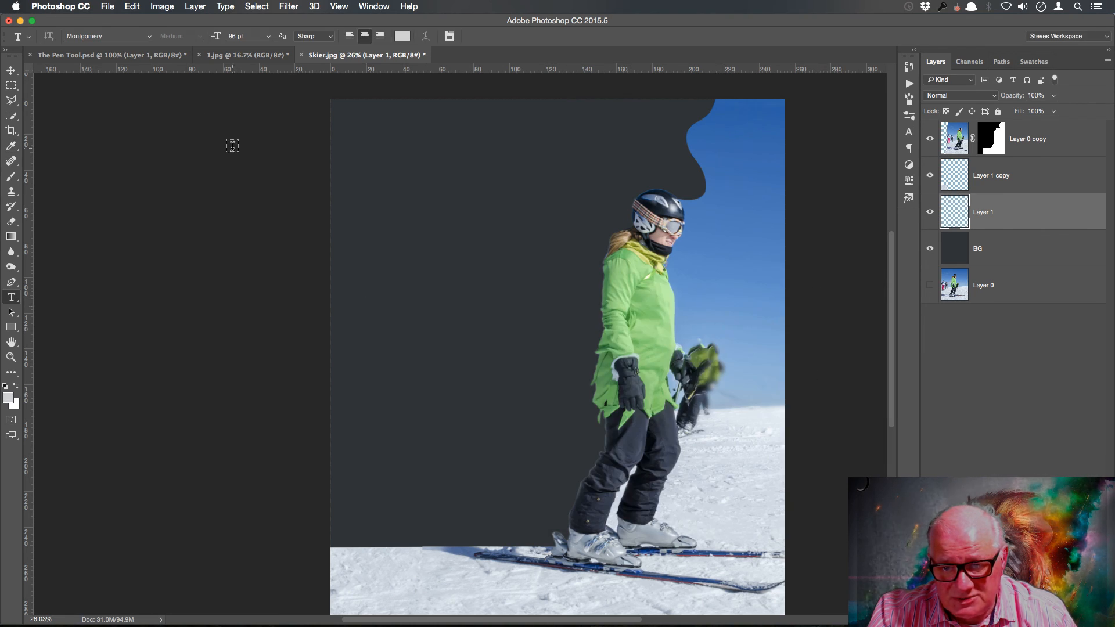
- Start a text line with "S" on the dark background's upper left area and set its font to Gotham Narrow Black
{"action": "left_click", "coordinate": [374, 180]}
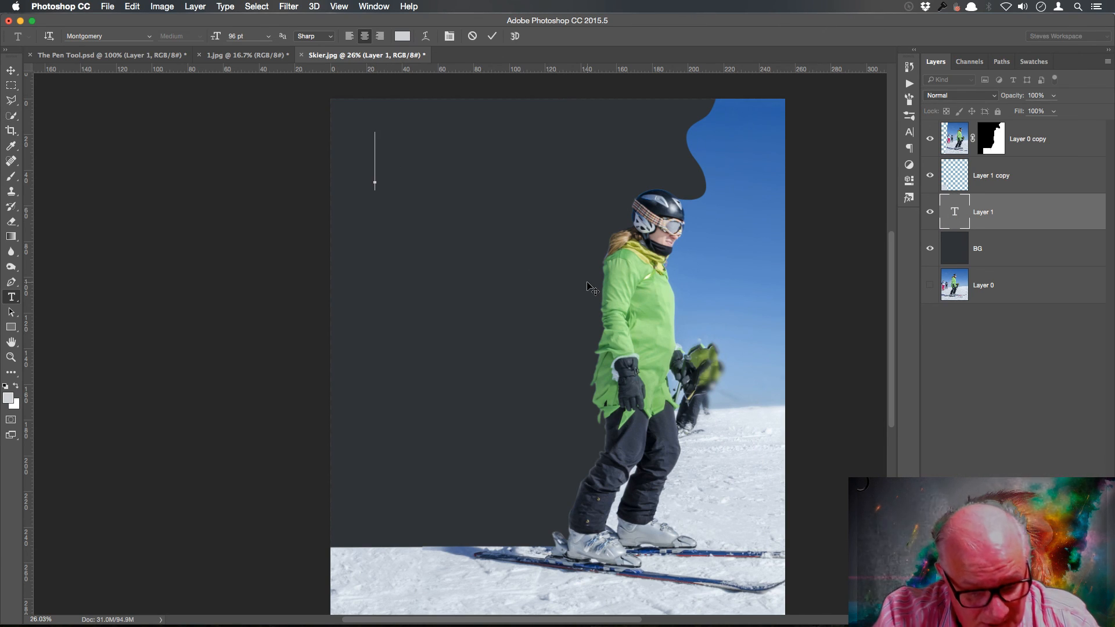
{"action": "type", "text": "S"}
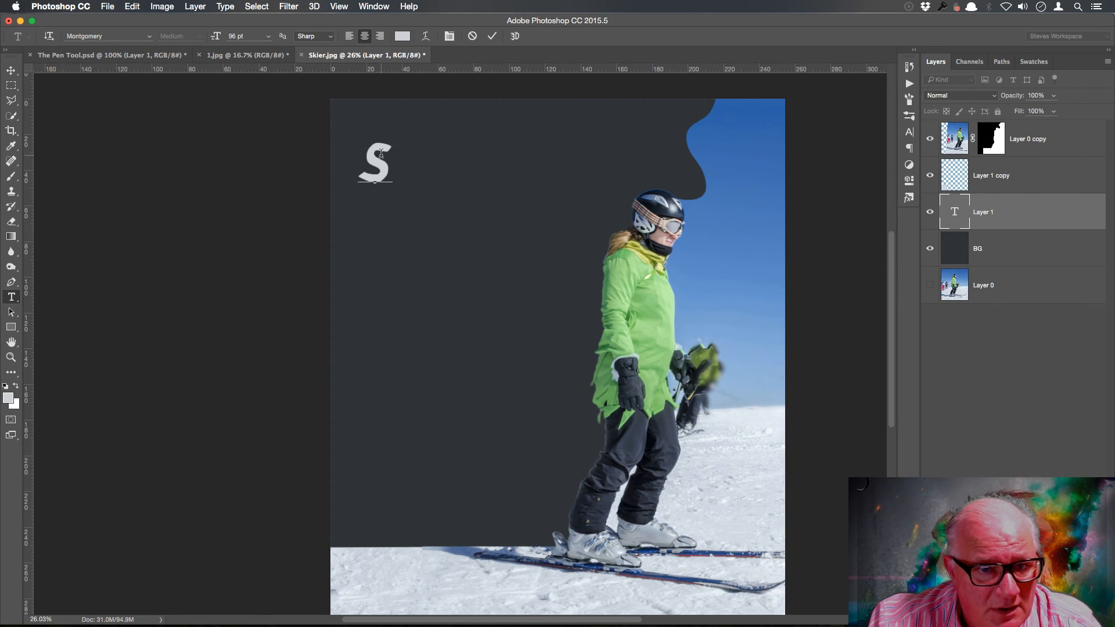
{"action": "key", "text": "super+a"}
{"action": "left_click", "coordinate": [107, 36]}
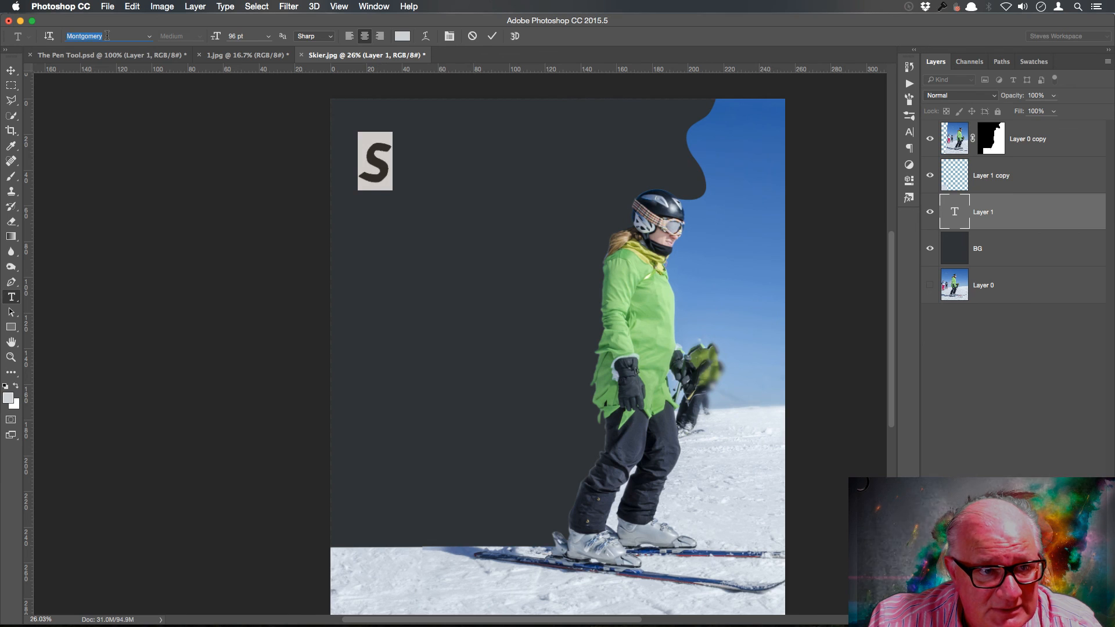
{"action": "type", "text": "gotham"}
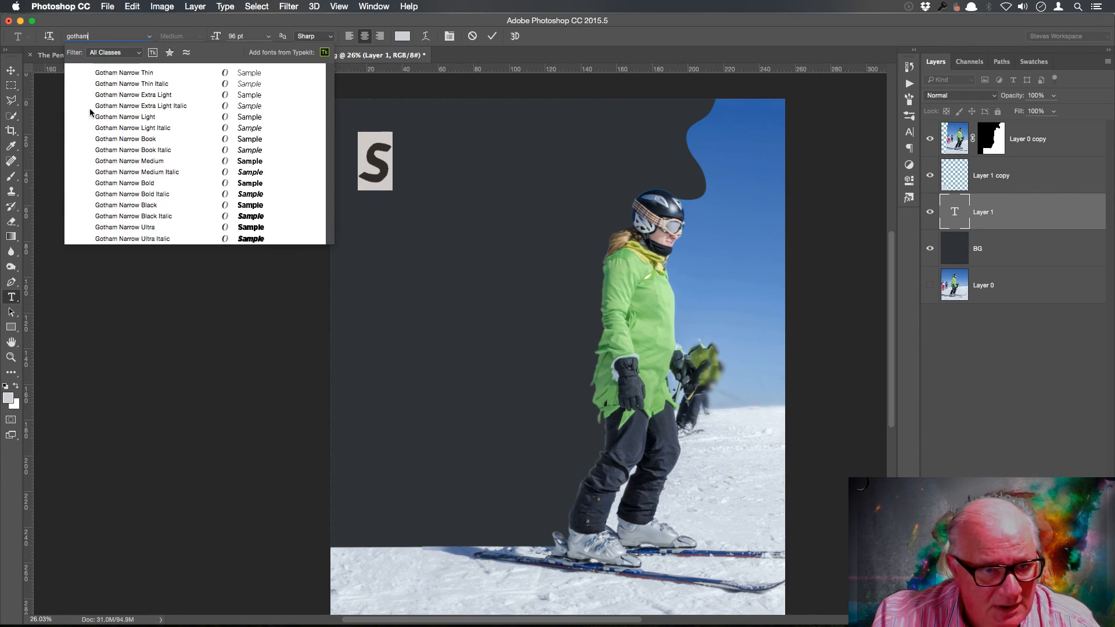
{"action": "left_click", "coordinate": [155, 206]}
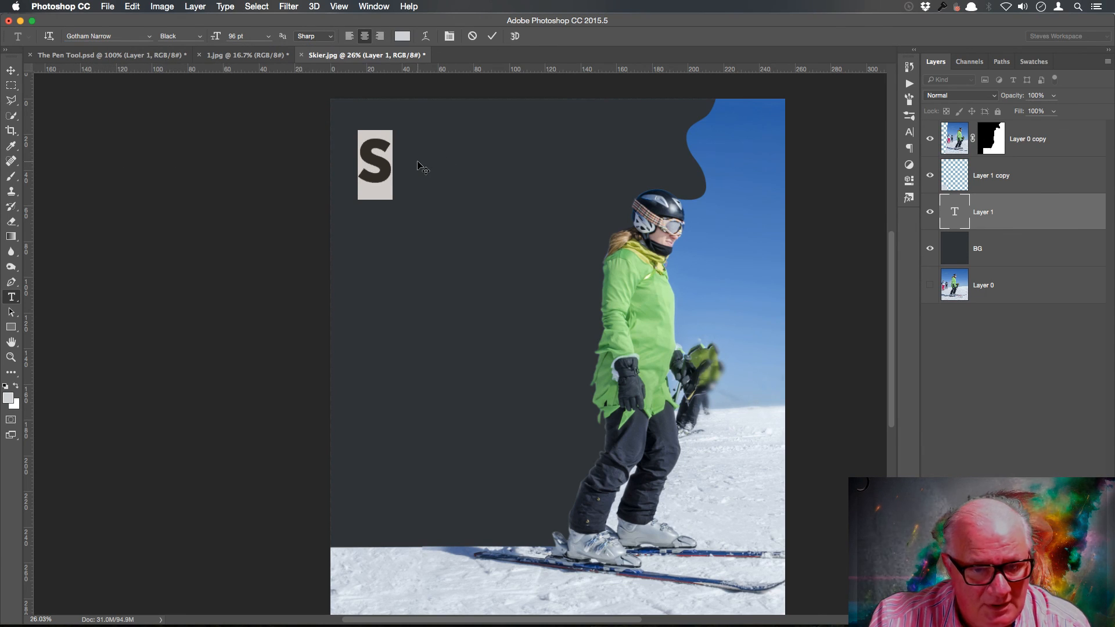
- Complete the line as "SKI TILL YOU" and move it right so it starts at the canvas's left edge
{"action": "key", "text": "Right"}
{"action": "type", "text": "KI"}
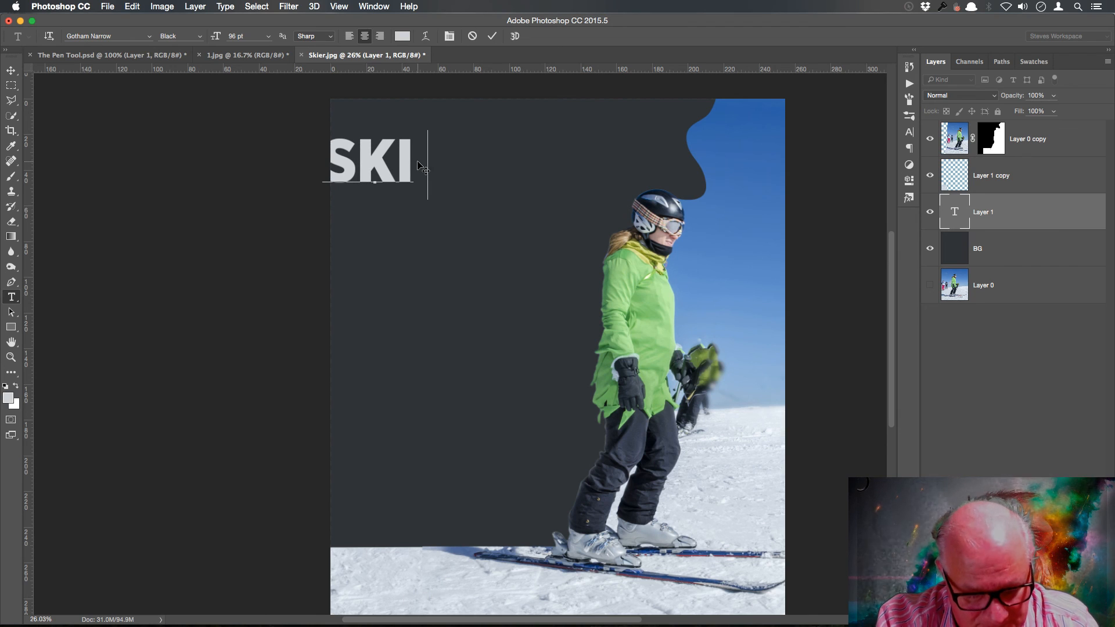
{"action": "type", "text": " T"}
{"action": "type", "text": "ILL"}
{"action": "type", "text": " TOU"}
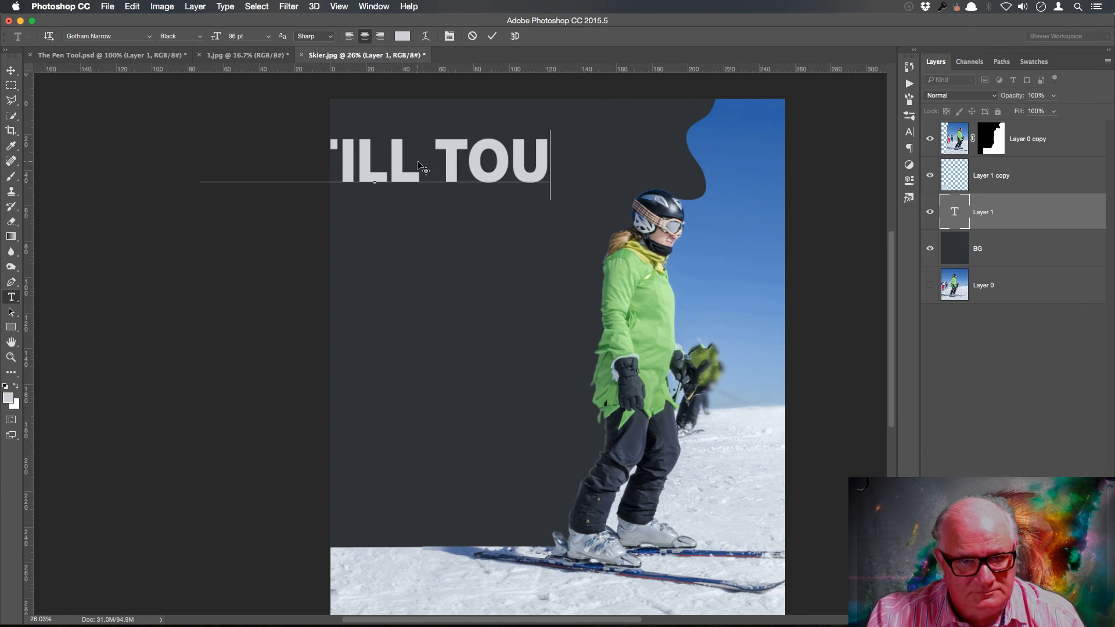
{"action": "key", "text": "BackSpace"}
{"action": "key", "text": "BackSpace"}
{"action": "key", "text": "BackSpace"}
{"action": "type", "text": "YOU"}
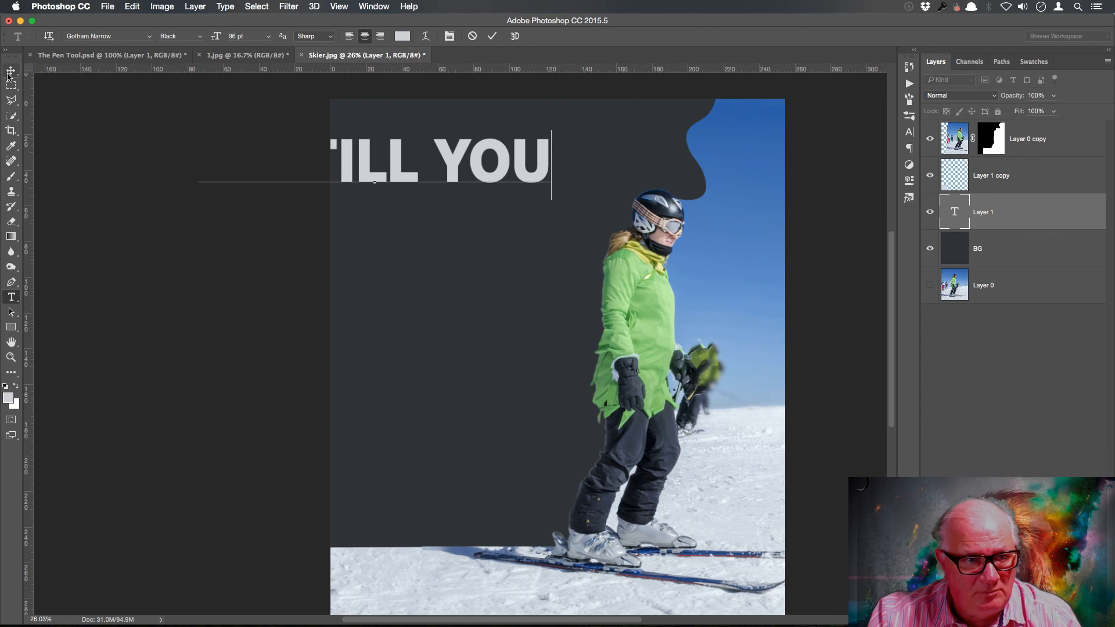
{"action": "key", "text": "super+Return"}
{"action": "key", "text": "v"}
{"action": "left_click_drag", "start_coordinate": [585, 175], "coordinate": [644, 162]}
- Duplicate the "SKI TILL YOU" text farther down the canvas and replace the copy's wording with "DROP"
{"action": "left_click_drag", "start_coordinate": [526, 158], "coordinate": [529, 304], "text": "alt"}
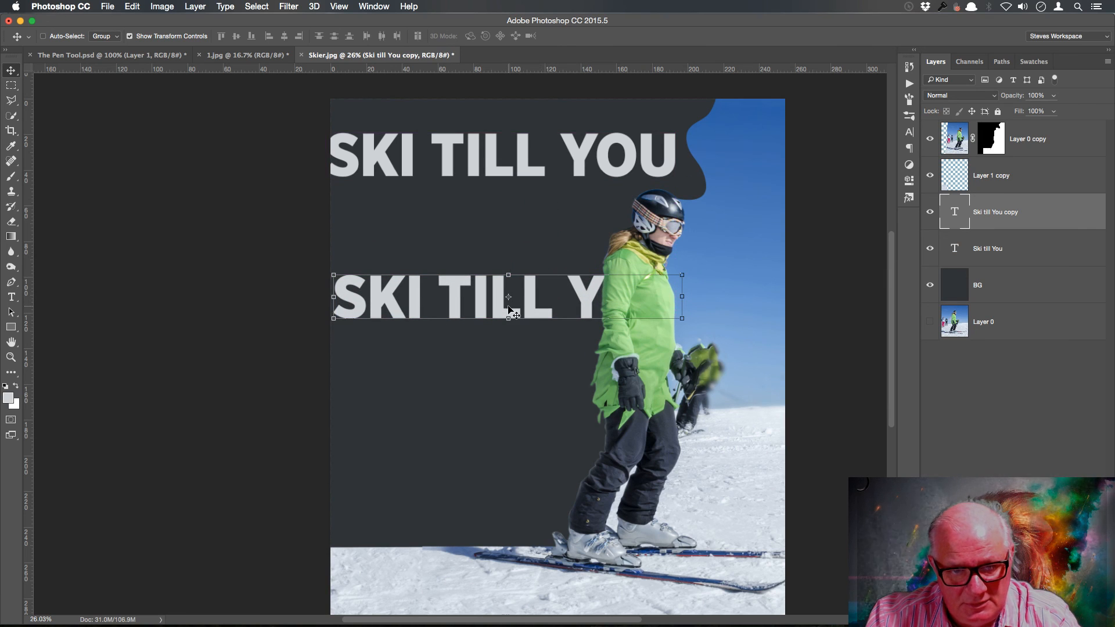
{"action": "double_click", "coordinate": [955, 215]}
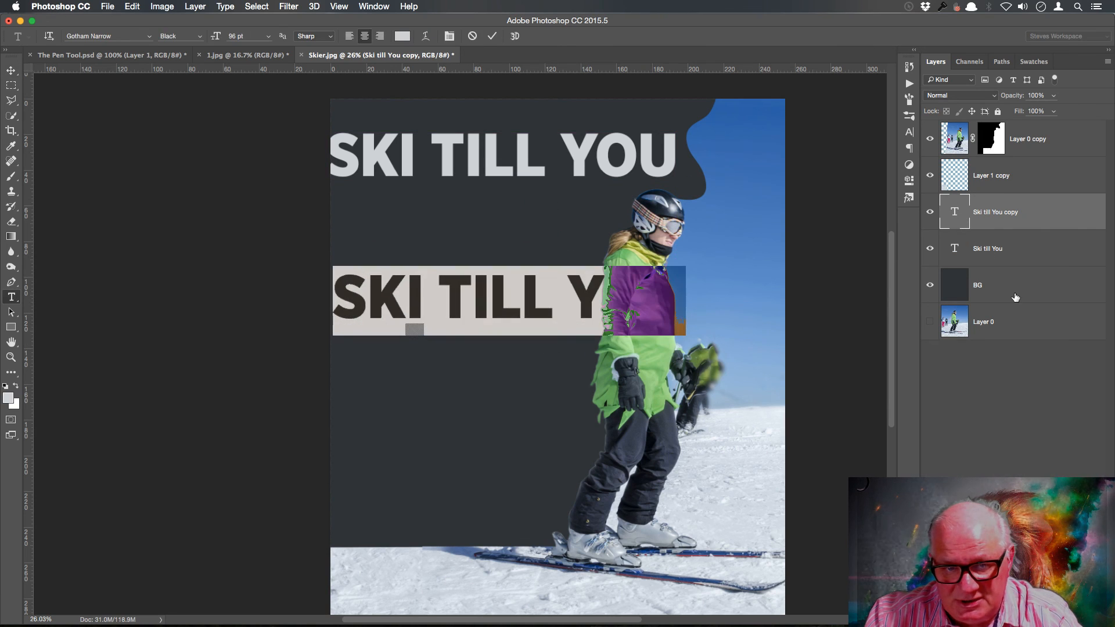
{"action": "type", "text": "DROP"}
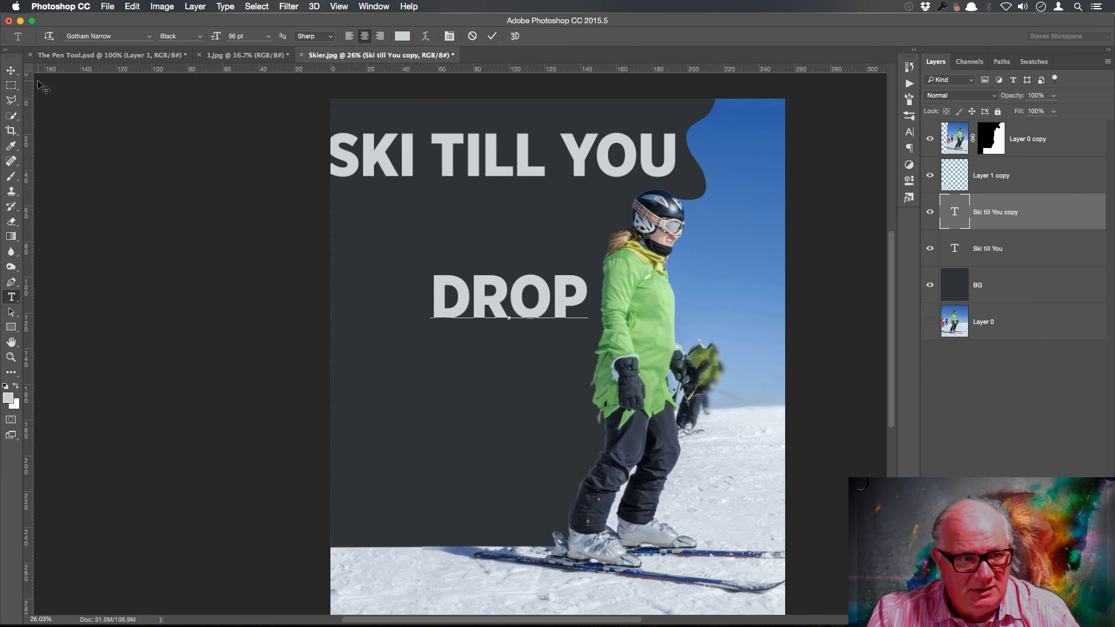
{"action": "left_click", "coordinate": [11, 70]}
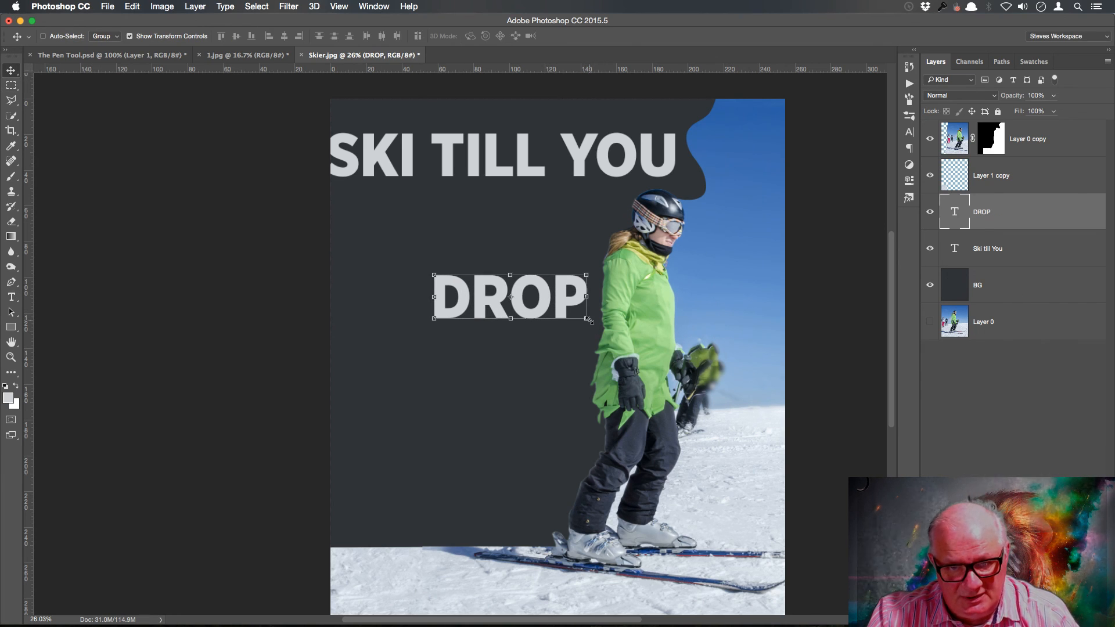
- Enlarge and vertically stretch "DROP" so it spans from near the canvas's left edge to just behind the skier
{"action": "key", "text": "ctrl+t"}
{"action": "left_click_drag", "start_coordinate": [587, 336], "coordinate": [648, 397]}
{"action": "left_click_drag", "start_coordinate": [545, 330], "coordinate": [518, 371]}
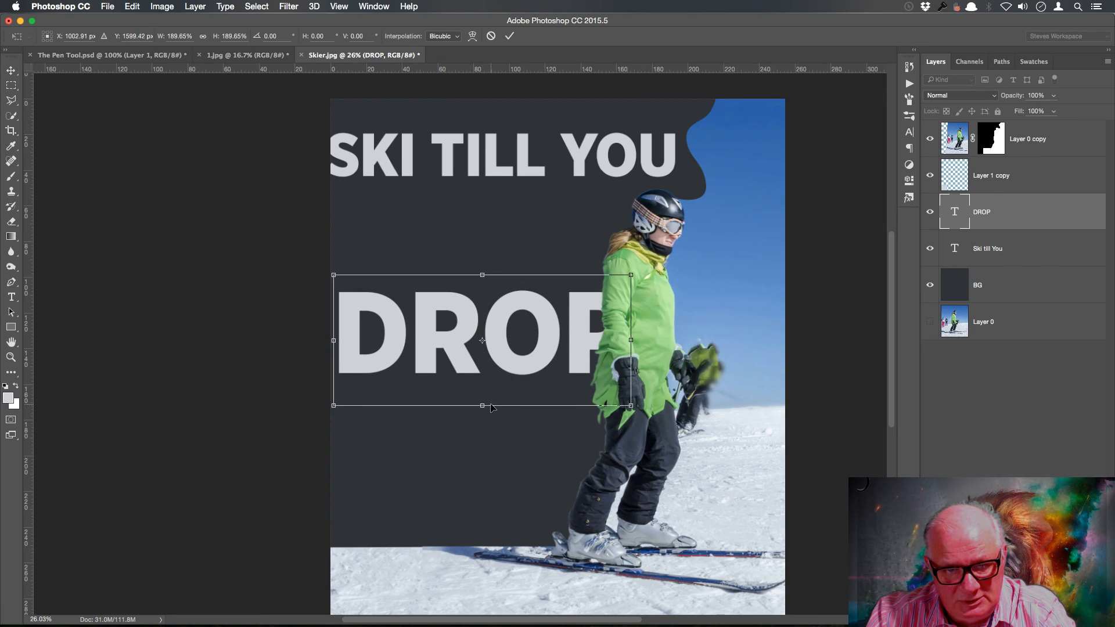
{"action": "left_click_drag", "start_coordinate": [482, 406], "coordinate": [490, 522]}
{"action": "left_click_drag", "start_coordinate": [631, 500], "coordinate": [617, 489]}
{"action": "left_click_drag", "start_coordinate": [475, 489], "coordinate": [475, 470]}
{"action": "left_click_drag", "start_coordinate": [476, 275], "coordinate": [475, 283]}
{"action": "left_click_drag", "start_coordinate": [509, 329], "coordinate": [510, 332]}
{"action": "key", "text": "Return"}
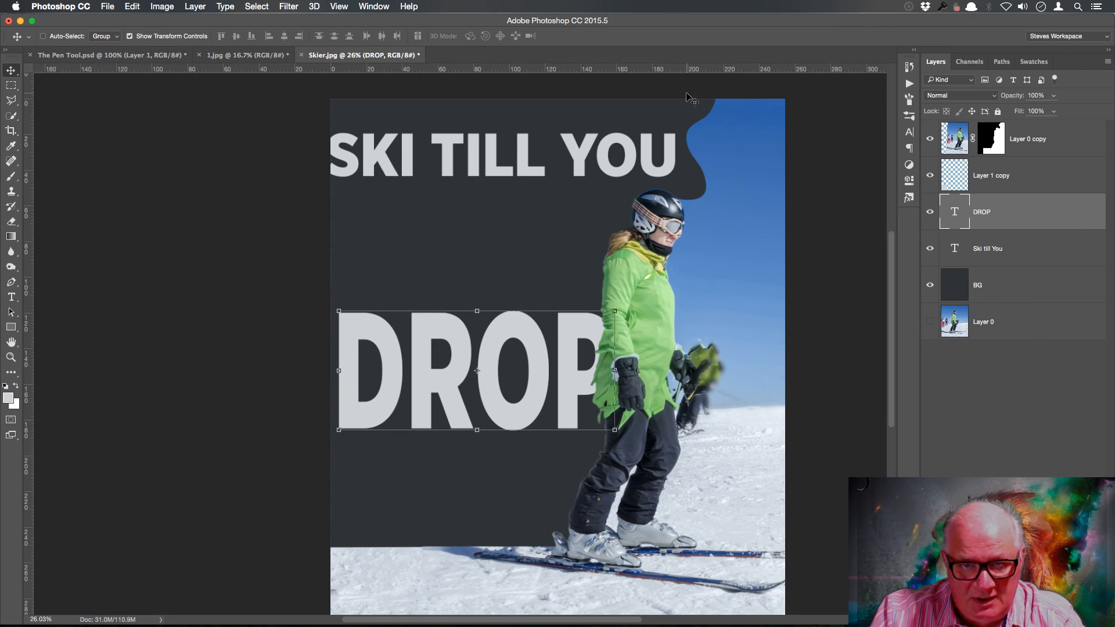
- Transform "SKI TILL YOU" to about 78% width and 133% height, matching the width of "DROP" and sitting directly above it
{"action": "left_click", "coordinate": [1033, 263]}
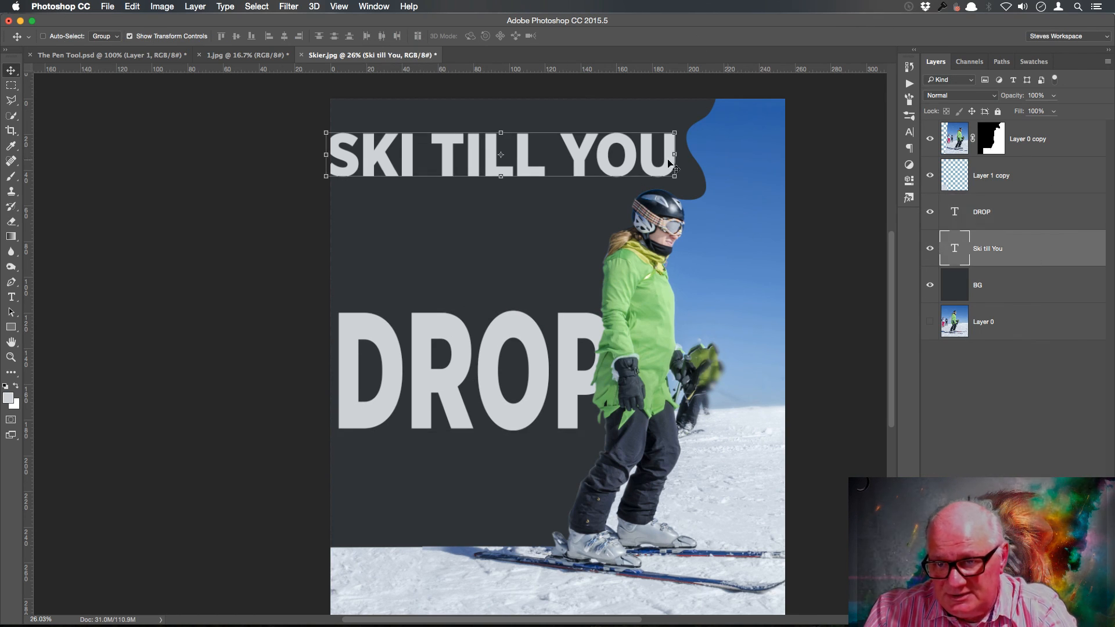
{"action": "key", "text": "super+t"}
{"action": "left_click_drag", "start_coordinate": [502, 185], "coordinate": [508, 247]}
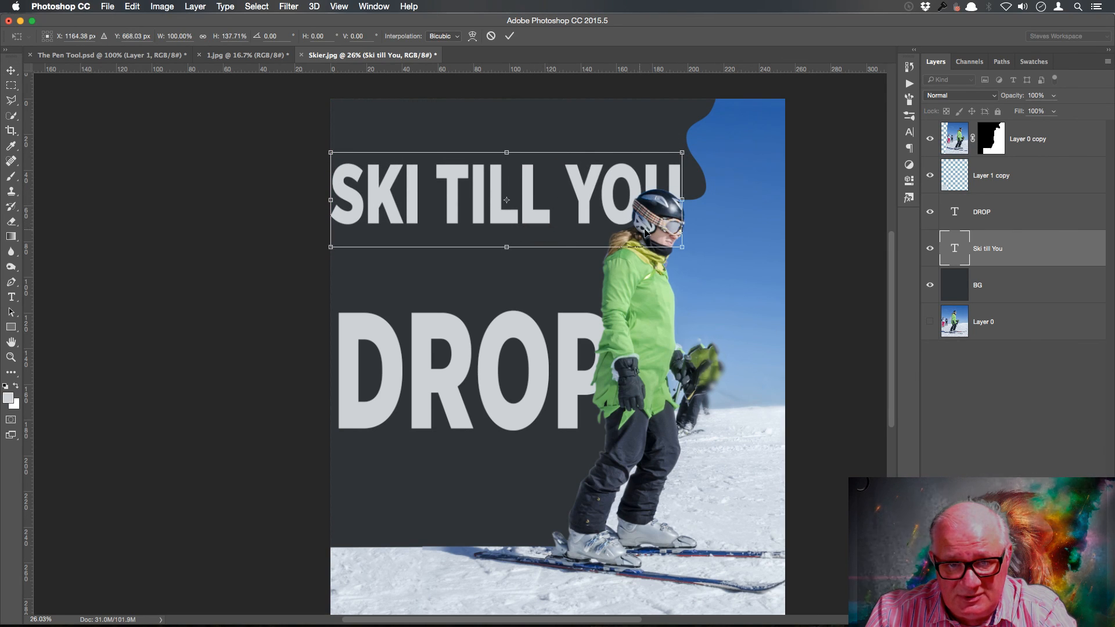
{"action": "left_click_drag", "start_coordinate": [681, 200], "coordinate": [653, 201]}
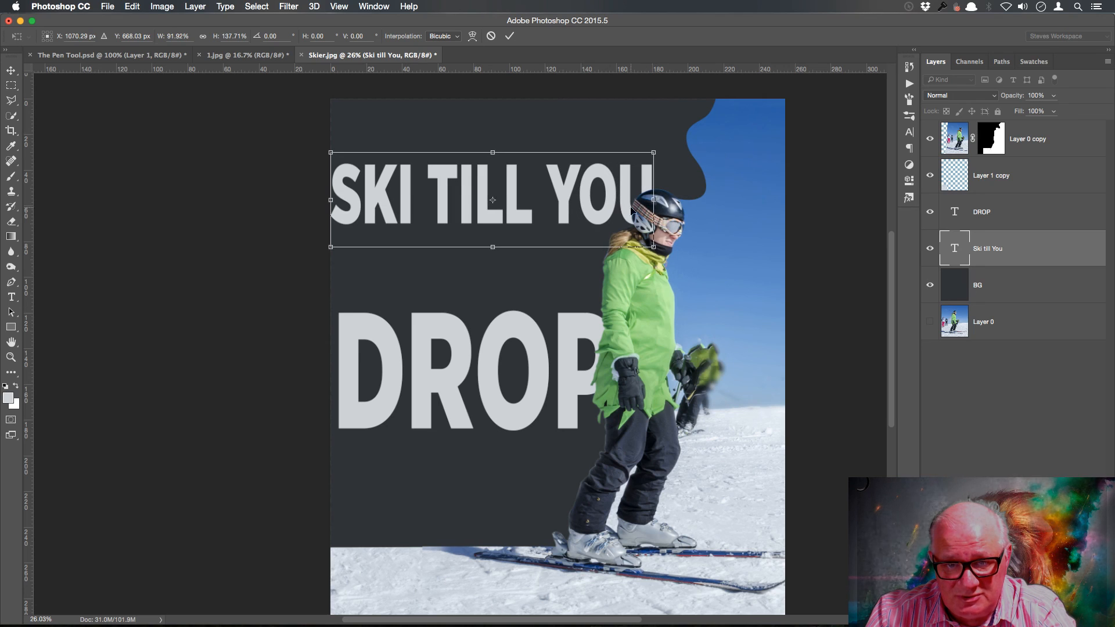
{"action": "left_click_drag", "start_coordinate": [558, 213], "coordinate": [556, 230]}
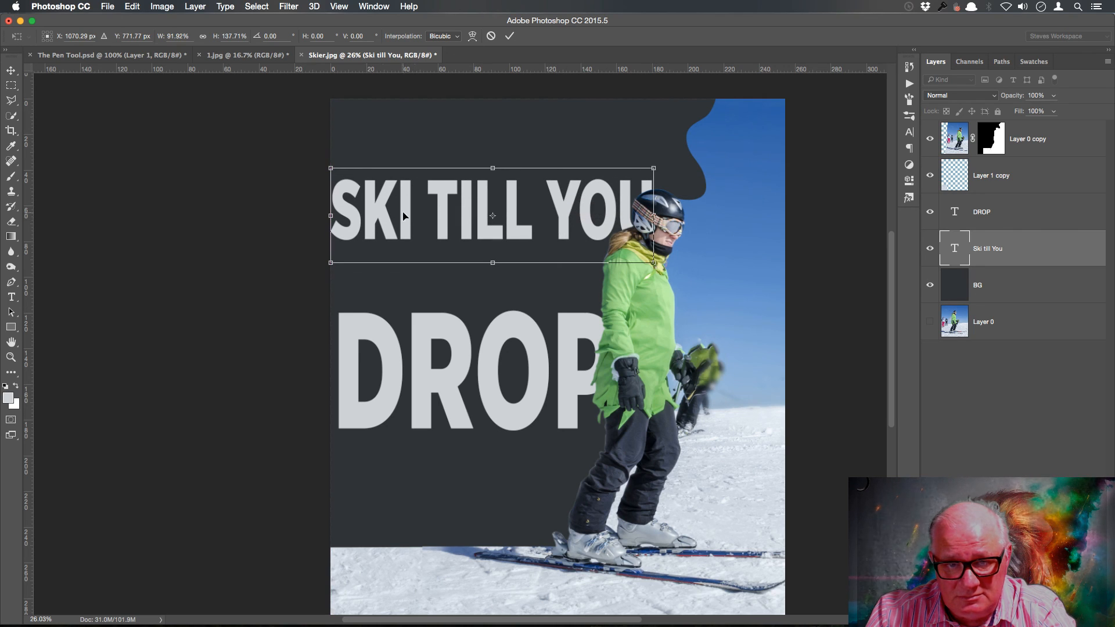
{"action": "left_click_drag", "start_coordinate": [333, 216], "coordinate": [350, 219]}
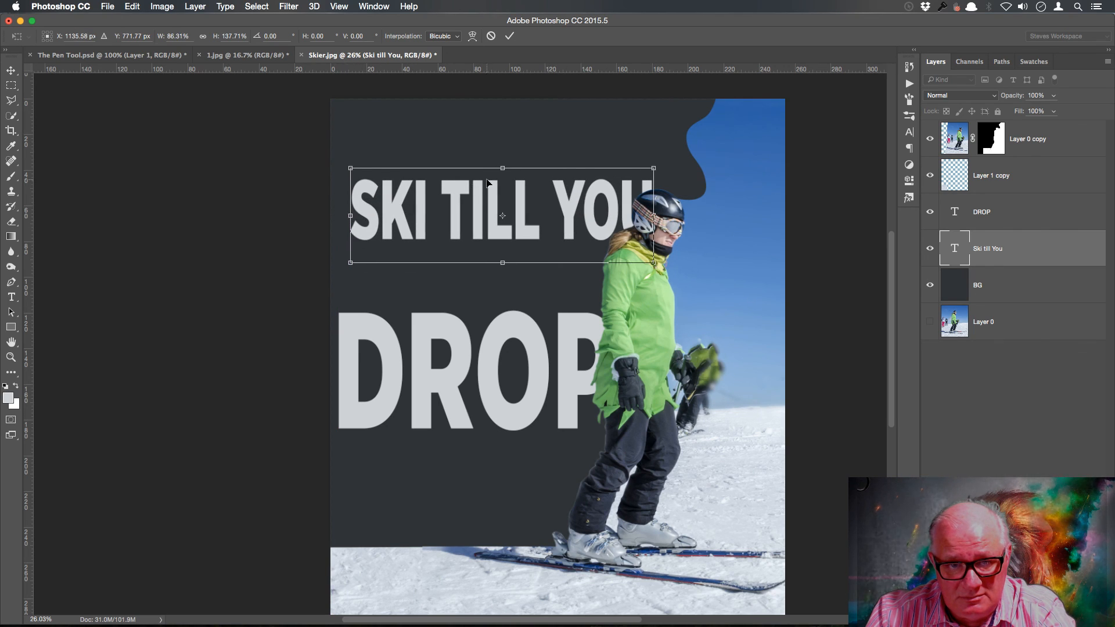
{"action": "left_click_drag", "start_coordinate": [503, 168], "coordinate": [505, 183]}
{"action": "left_click_drag", "start_coordinate": [584, 222], "coordinate": [572, 257]}
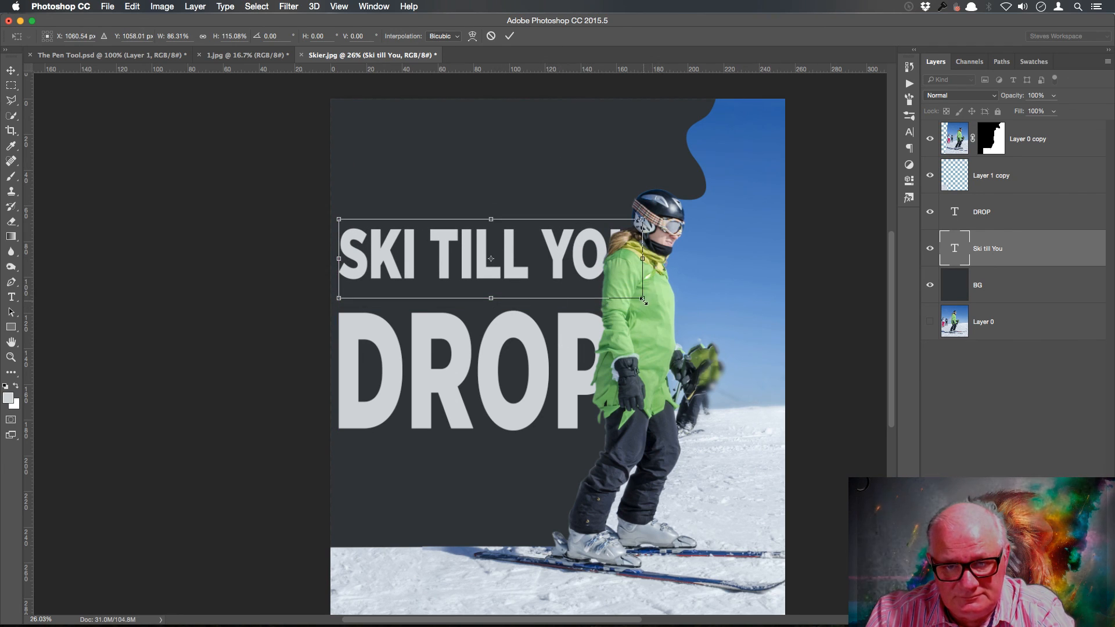
{"action": "left_click_drag", "start_coordinate": [642, 299], "coordinate": [614, 290]}
{"action": "left_click_drag", "start_coordinate": [477, 292], "coordinate": [471, 310]}
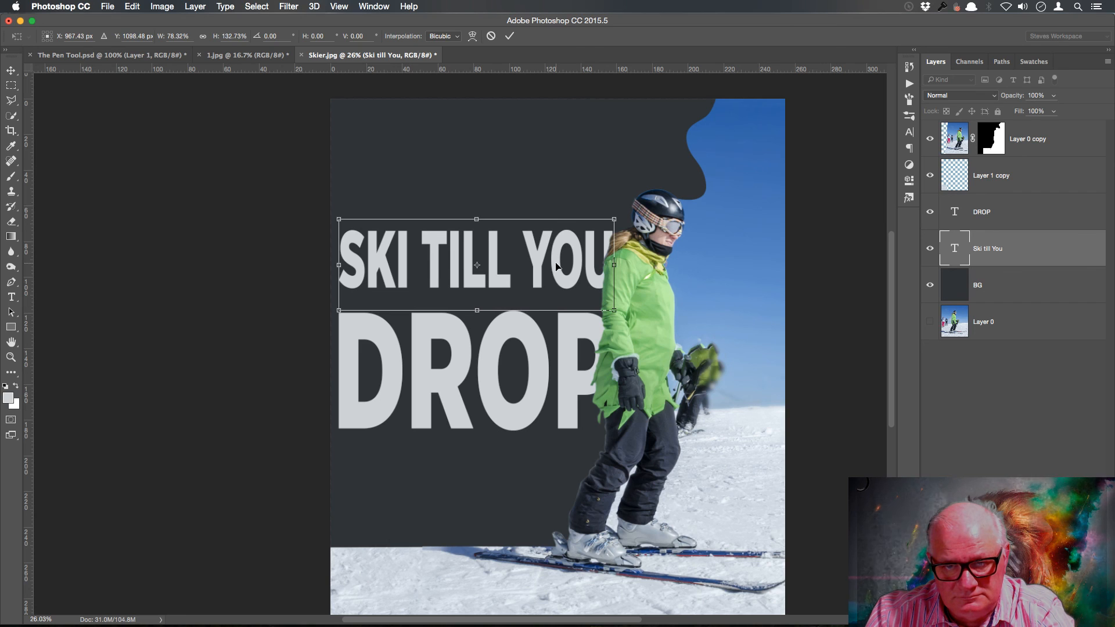
{"action": "key", "text": "Return"}
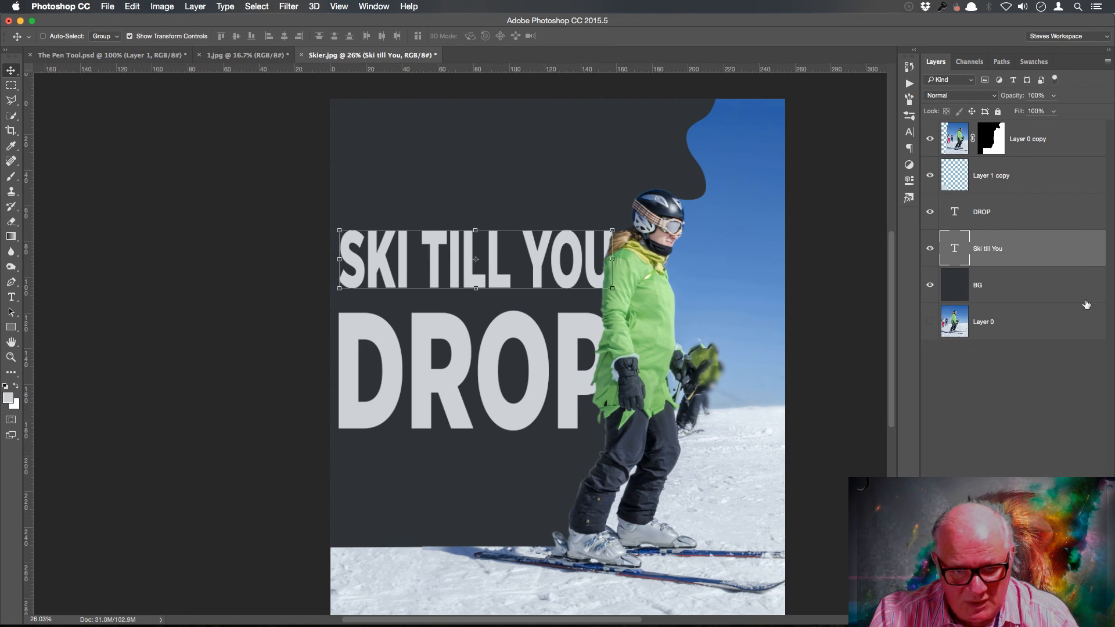
- Move the "DROP" text down so its base sits just above the snow edge
{"action": "left_click", "coordinate": [1044, 173]}
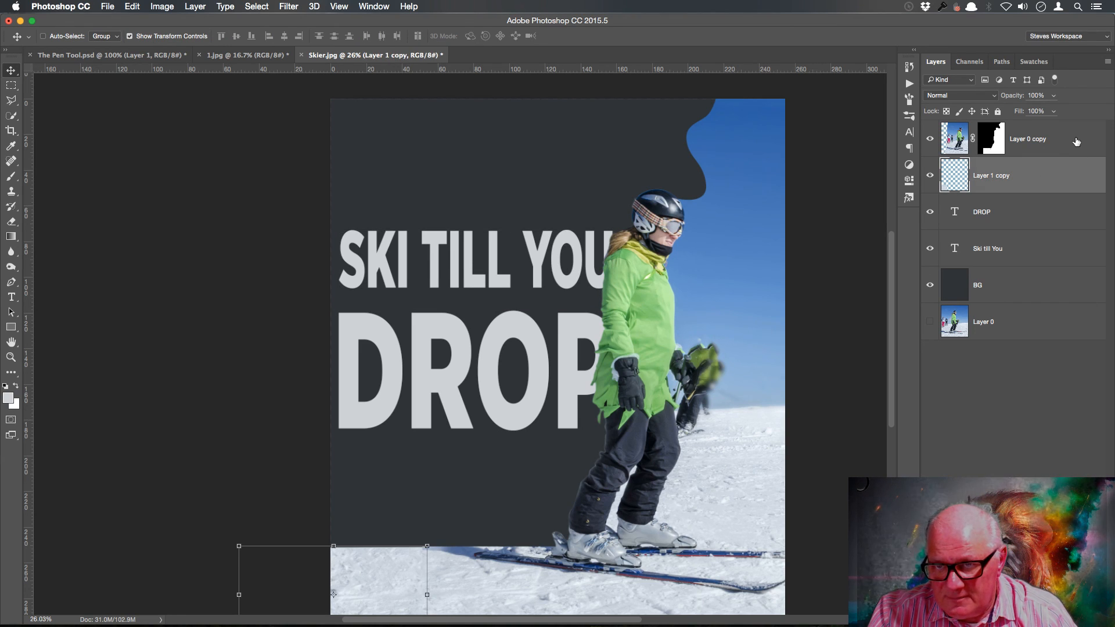
{"action": "key", "text": "alt+super+a"}
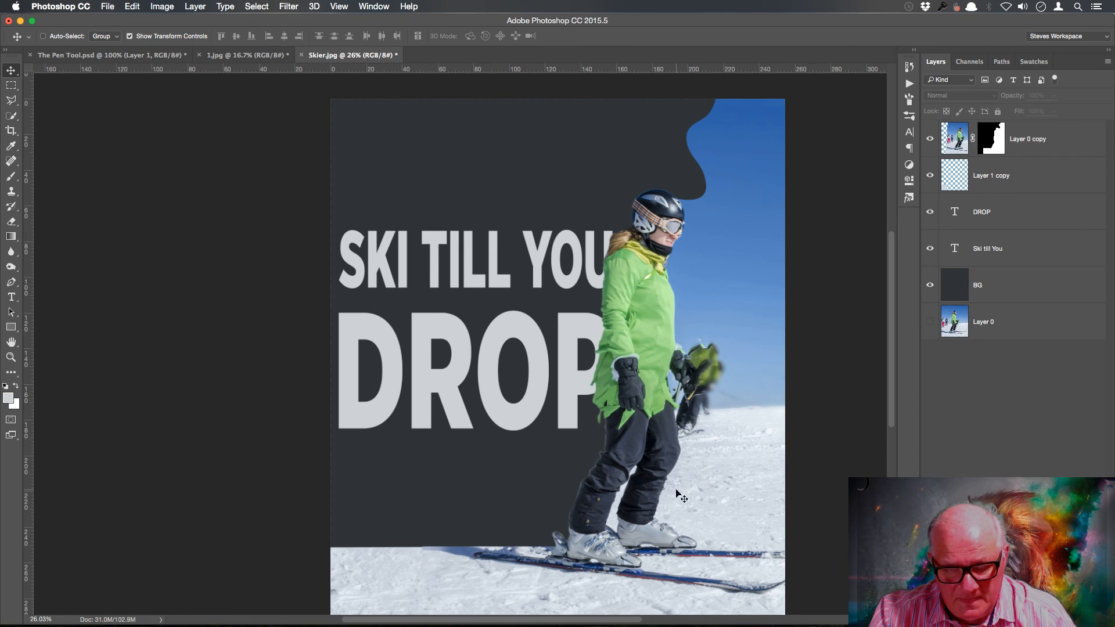
{"action": "left_click_drag", "start_coordinate": [675, 505], "coordinate": [694, 295]}
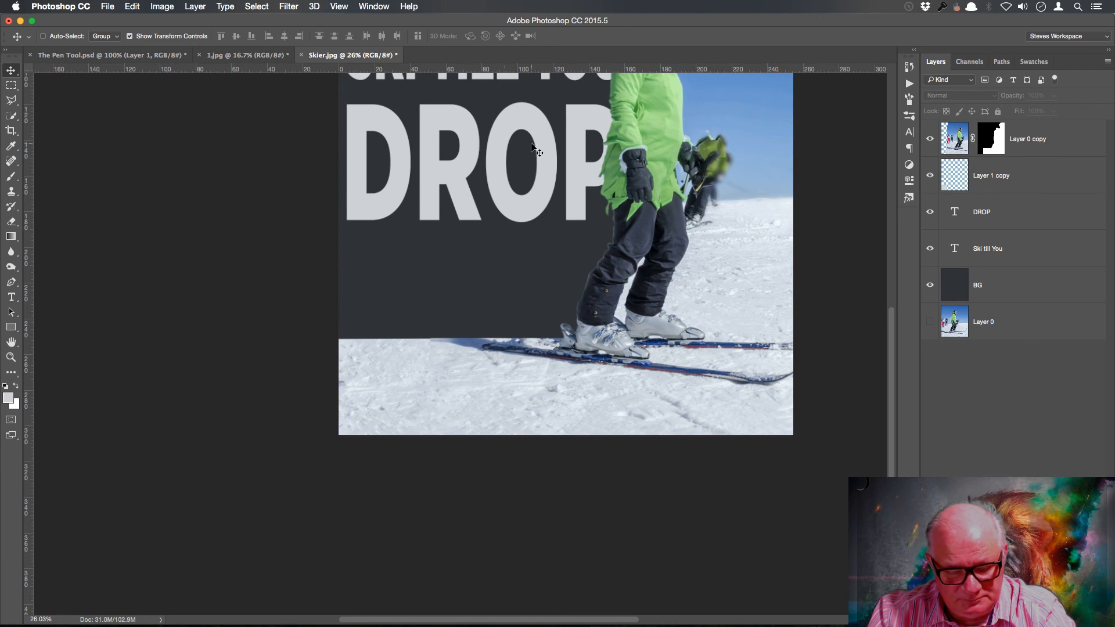
{"action": "left_click", "coordinate": [538, 208], "text": "super"}
{"action": "left_click_drag", "start_coordinate": [541, 194], "coordinate": [544, 306]}
{"action": "left_click_drag", "start_coordinate": [636, 168], "coordinate": [631, 308]}
- Move "SKI TILL YOU" down to just above "DROP" and scale it to about 98% width and 118% height
{"action": "left_click", "coordinate": [1023, 250]}
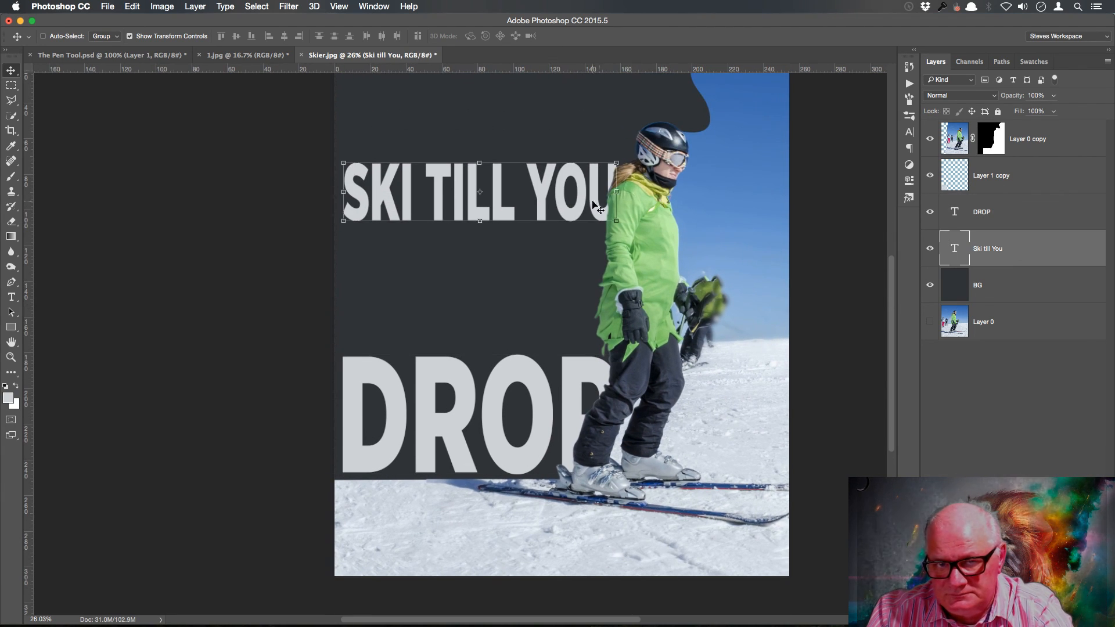
{"action": "left_click_drag", "start_coordinate": [561, 203], "coordinate": [611, 318]}
{"action": "key", "text": "super+t"}
{"action": "left_click_drag", "start_coordinate": [478, 270], "coordinate": [479, 254]}
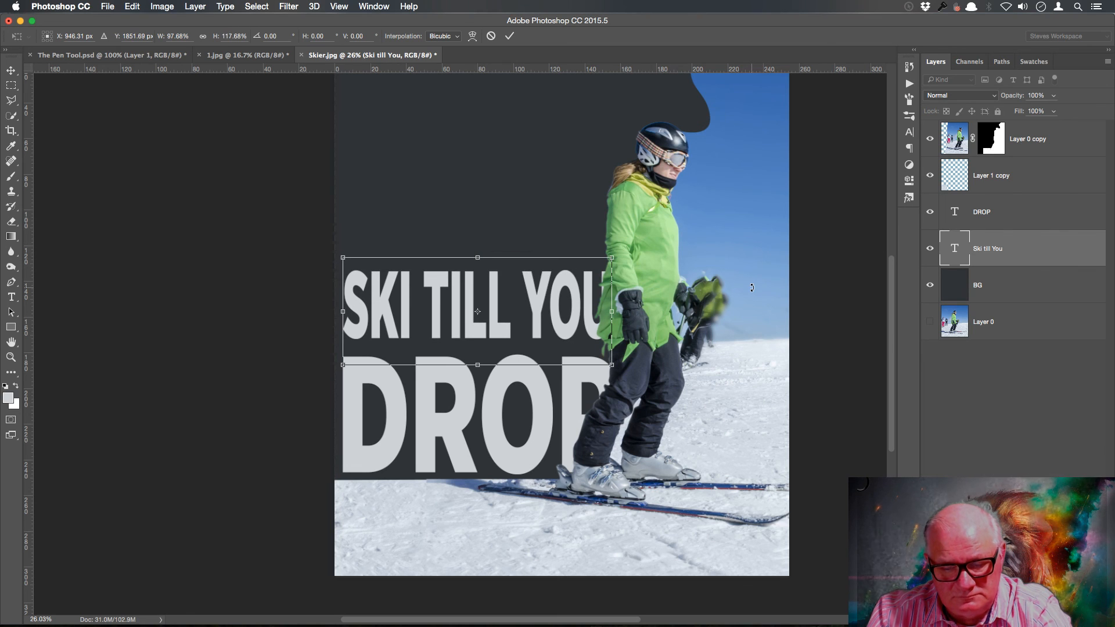
{"action": "key", "text": "Return"}
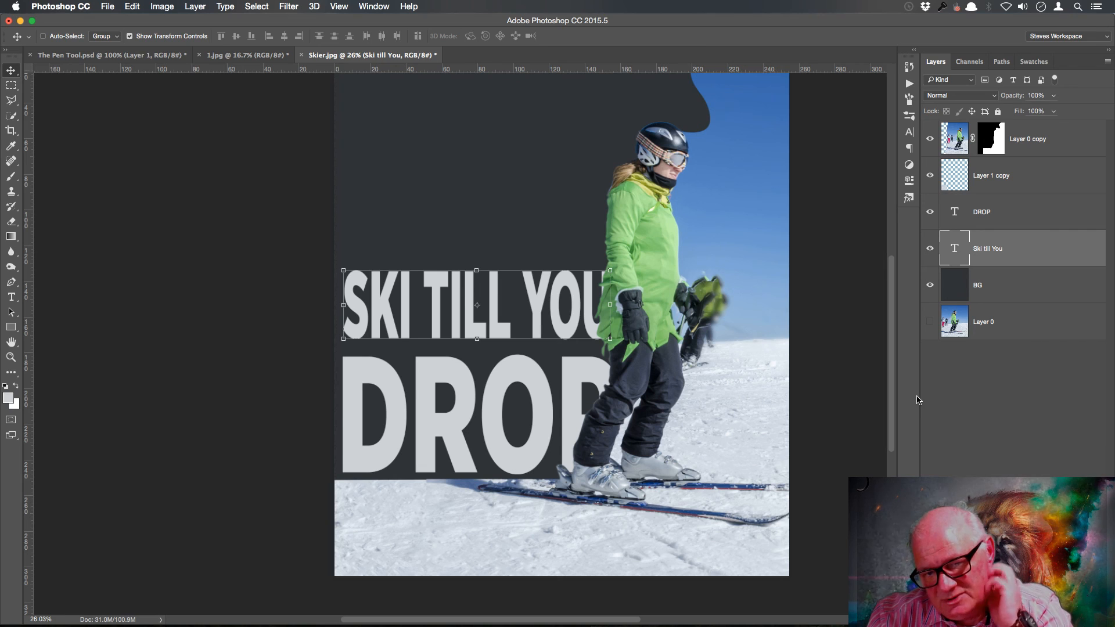
- Duplicate "DROP" downward over the snow and place the copy above Layer 1 copy in the layer order
{"action": "left_click", "coordinate": [1008, 218]}
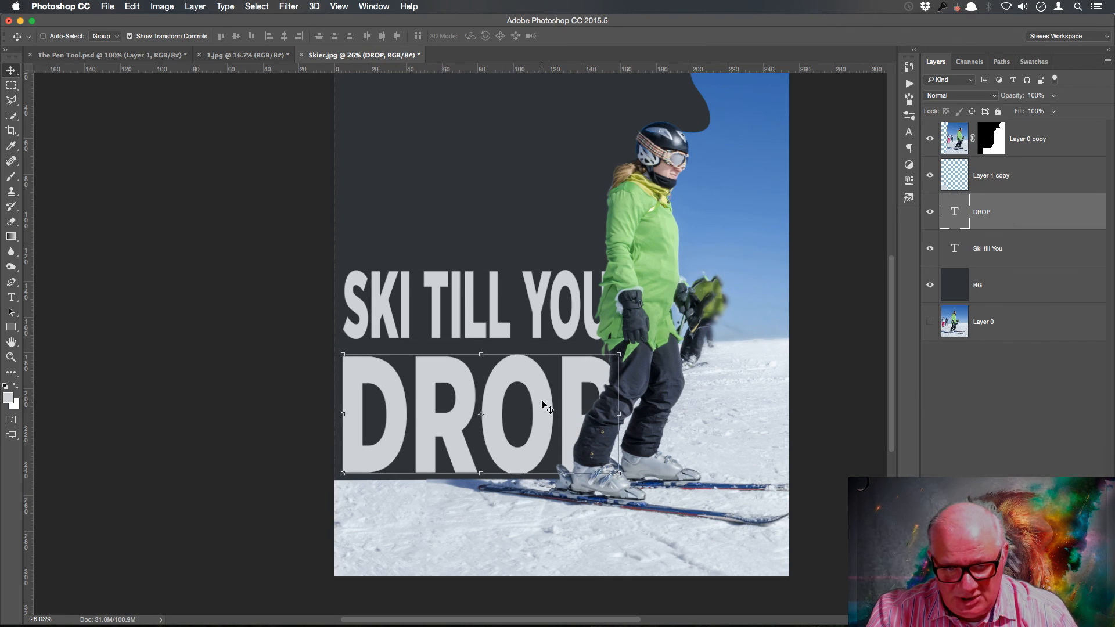
{"action": "left_click_drag", "start_coordinate": [542, 405], "coordinate": [546, 516]}
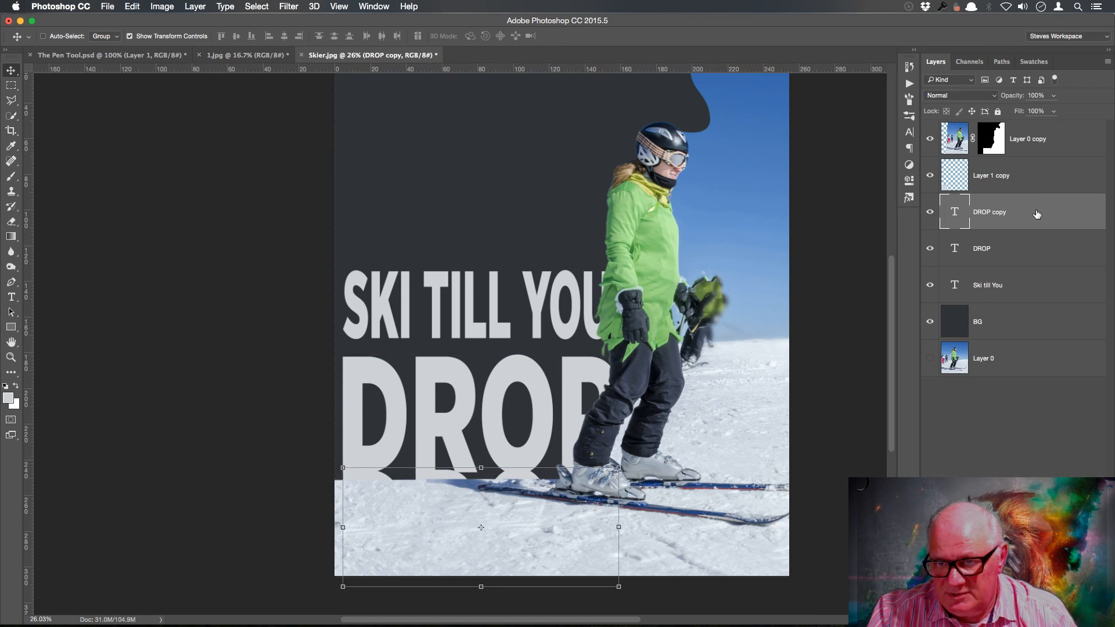
{"action": "left_click_drag", "start_coordinate": [1037, 214], "coordinate": [1037, 168]}
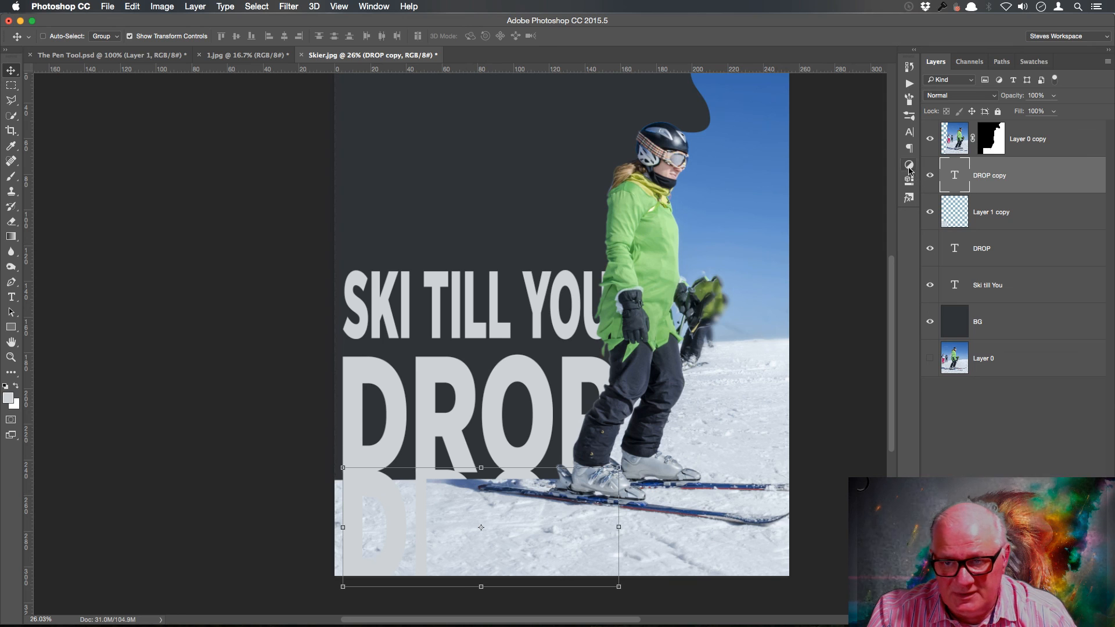
- Recolour the "DROP" copy with dark background colour #2f3336 and move its layer above the skier layer, Layer 0 copy
{"action": "left_click", "coordinate": [910, 133]}
{"action": "left_click", "coordinate": [872, 140]}
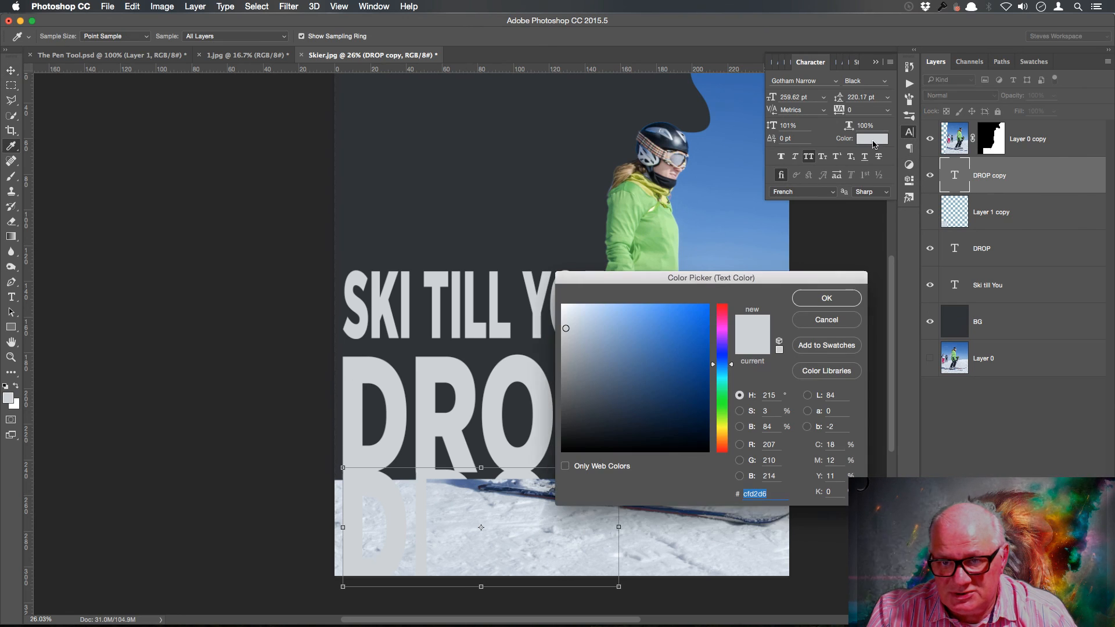
{"action": "left_click", "coordinate": [486, 181]}
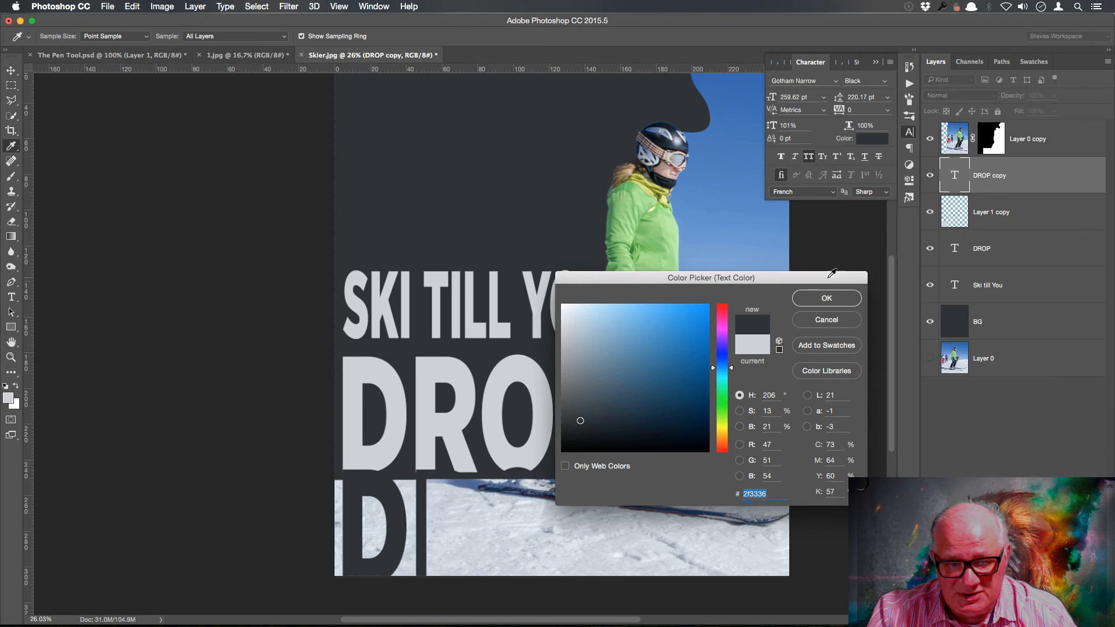
{"action": "left_click", "coordinate": [827, 298]}
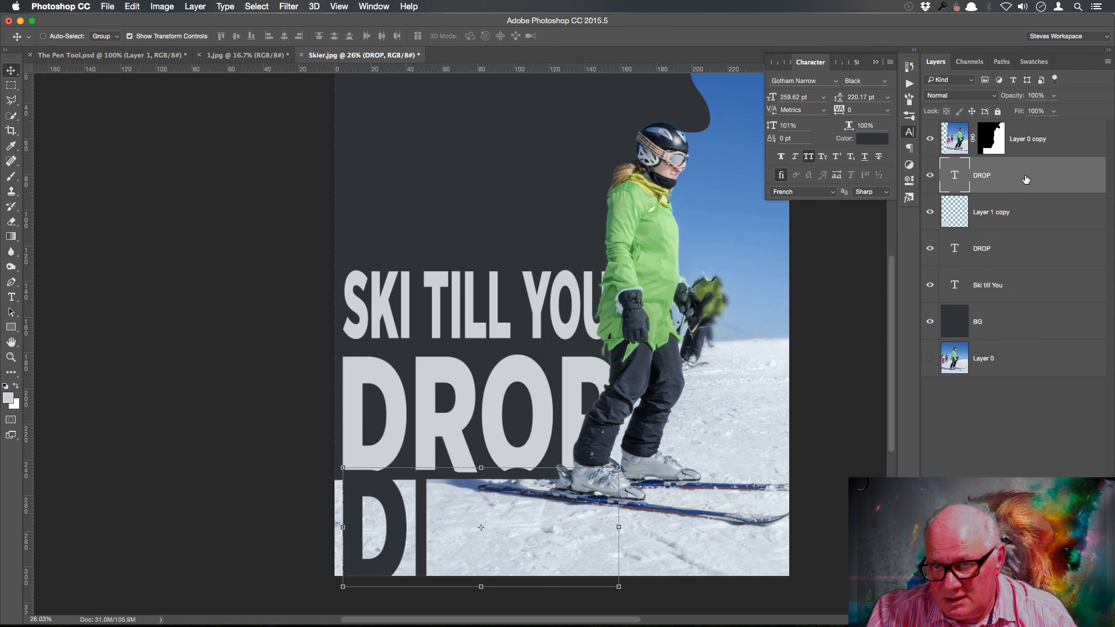
{"action": "left_click_drag", "start_coordinate": [1026, 179], "coordinate": [1026, 129]}
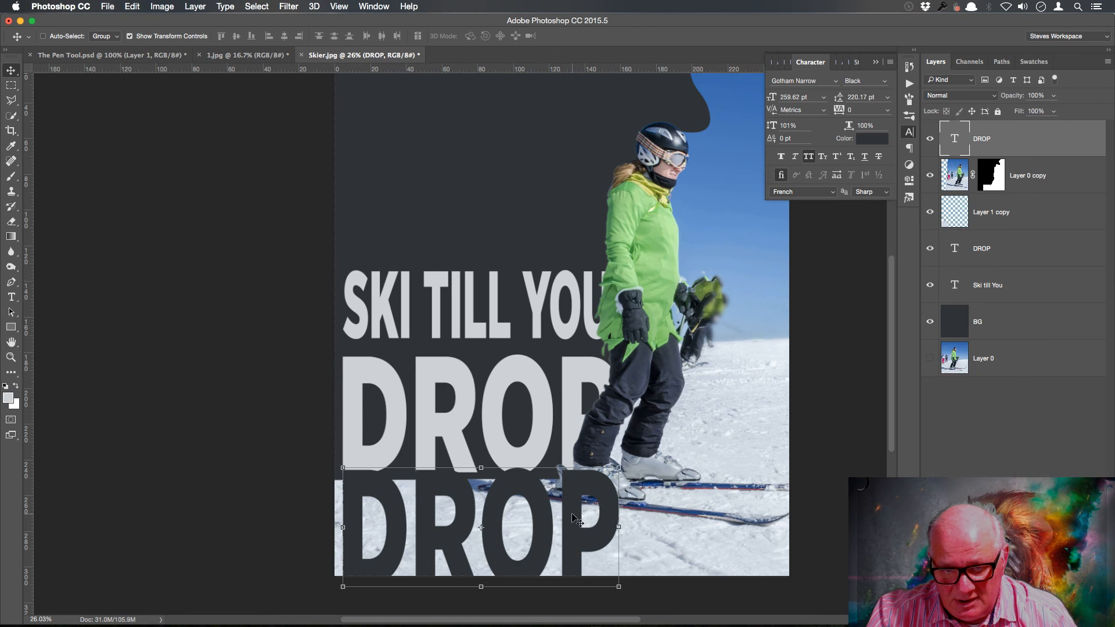
- Flip the dark "DROP" copy vertically and move it up so the mirrored letters start at the snow edge
{"action": "key", "text": "super+t"}
{"action": "right_click", "coordinate": [584, 497]}
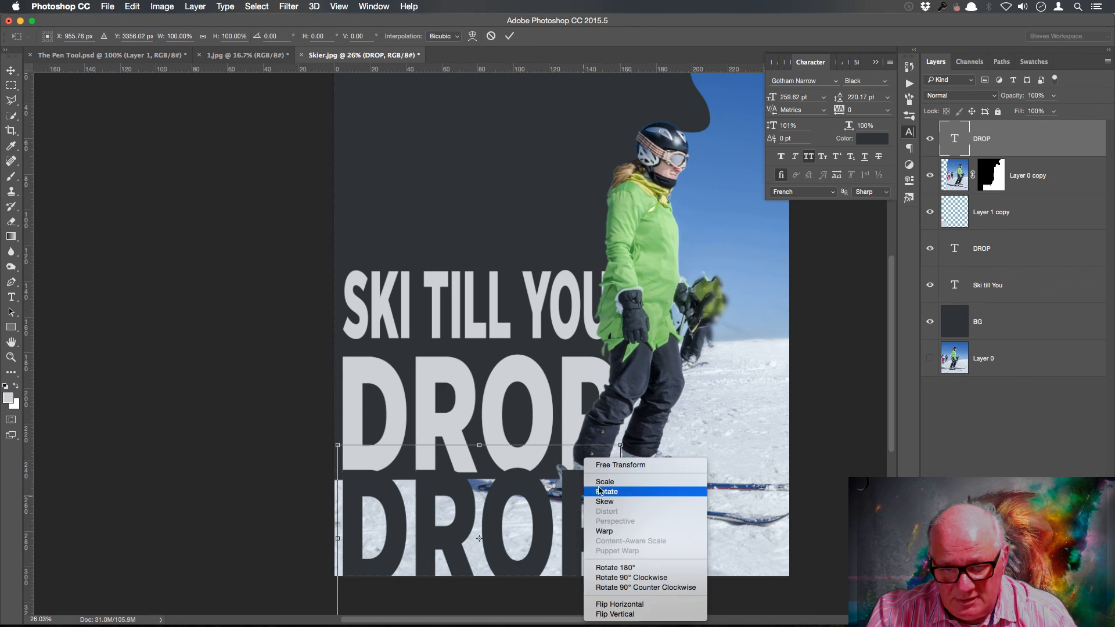
{"action": "left_click", "coordinate": [640, 615]}
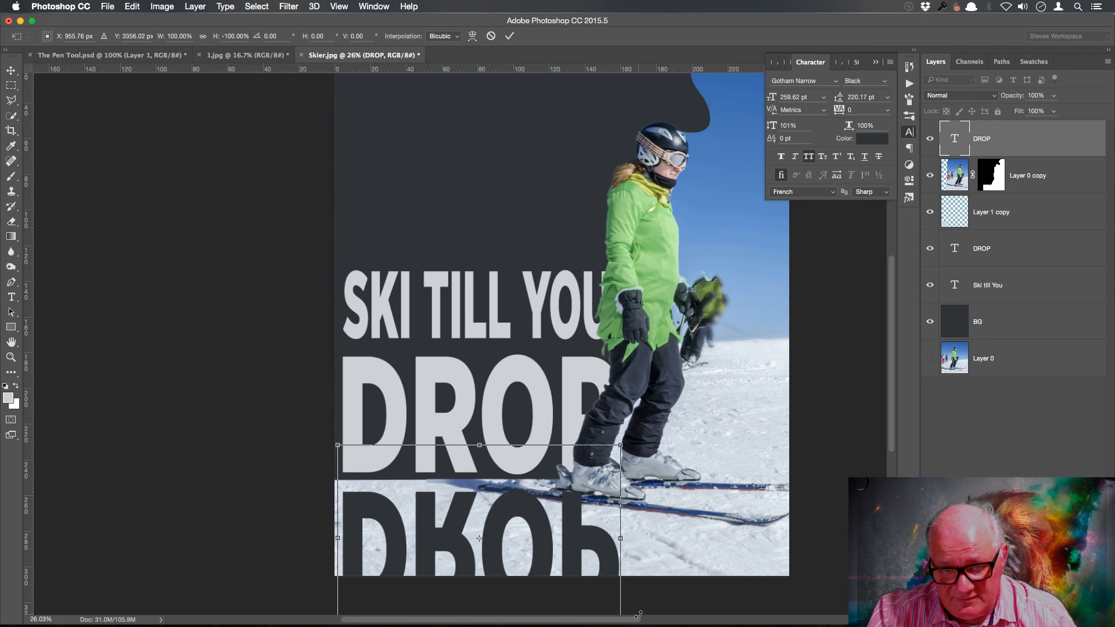
{"action": "left_click_drag", "start_coordinate": [580, 552], "coordinate": [578, 532]}
{"action": "key", "text": "Up"}
{"action": "key", "text": "Up"}
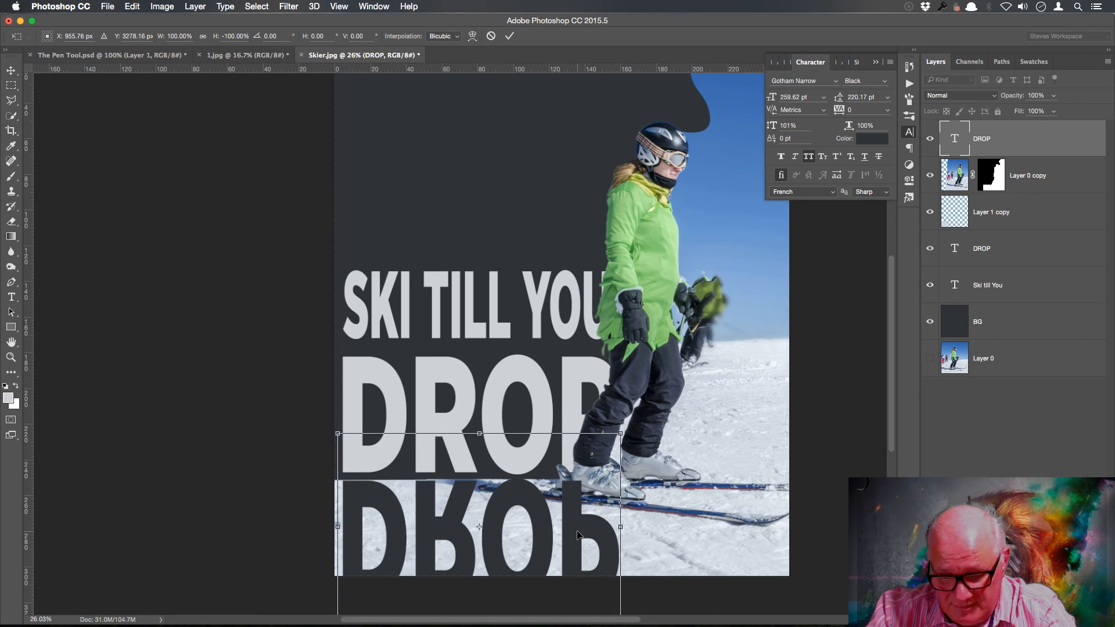
{"action": "key", "text": "Up"}
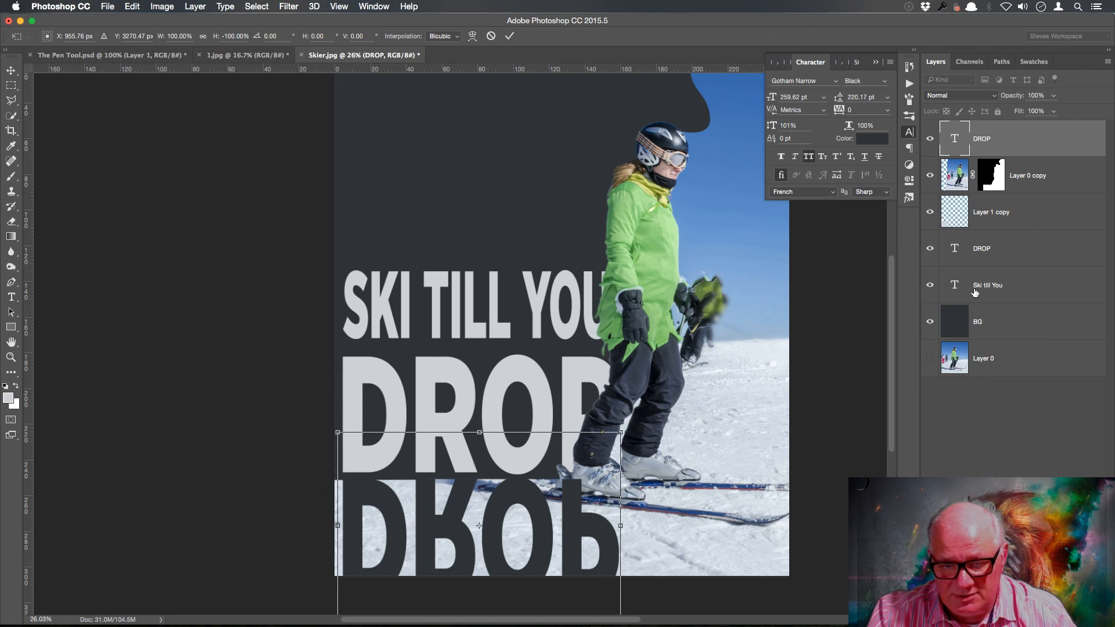
{"action": "left_click", "coordinate": [509, 36]}
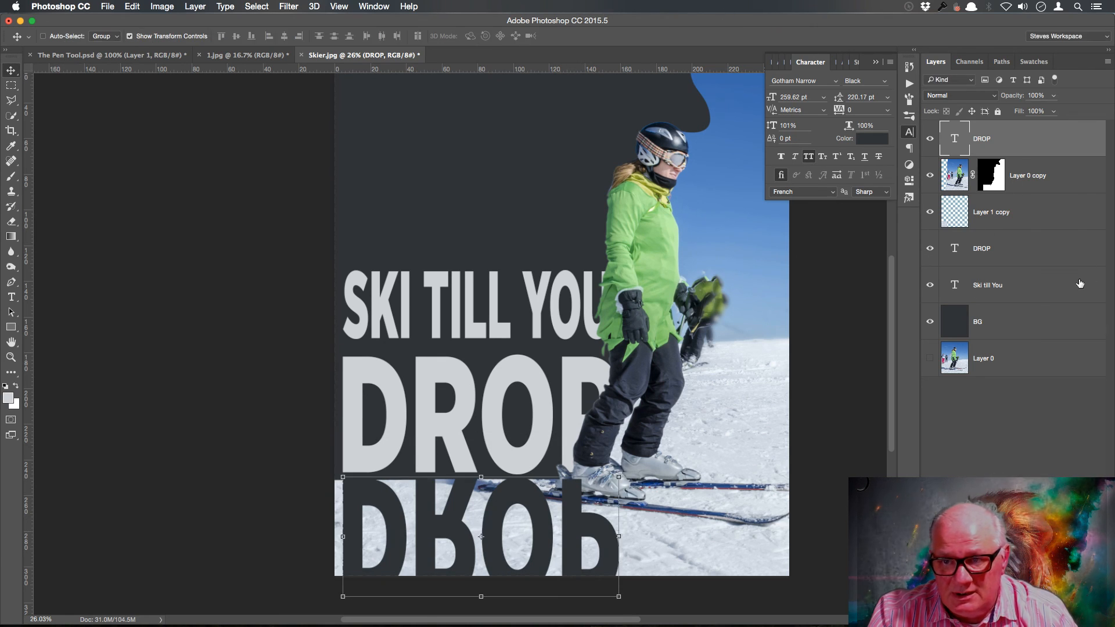
- Nudge the light "DROP" text down slightly so its base sits just above the snow edge
{"action": "left_click", "coordinate": [1033, 249]}
{"action": "key", "text": "Down"}
{"action": "key", "text": "Down"}
{"action": "key", "text": "Down"}
{"action": "key", "text": "Down"}
{"action": "key", "text": "Down"}
{"action": "key", "text": "Down"}
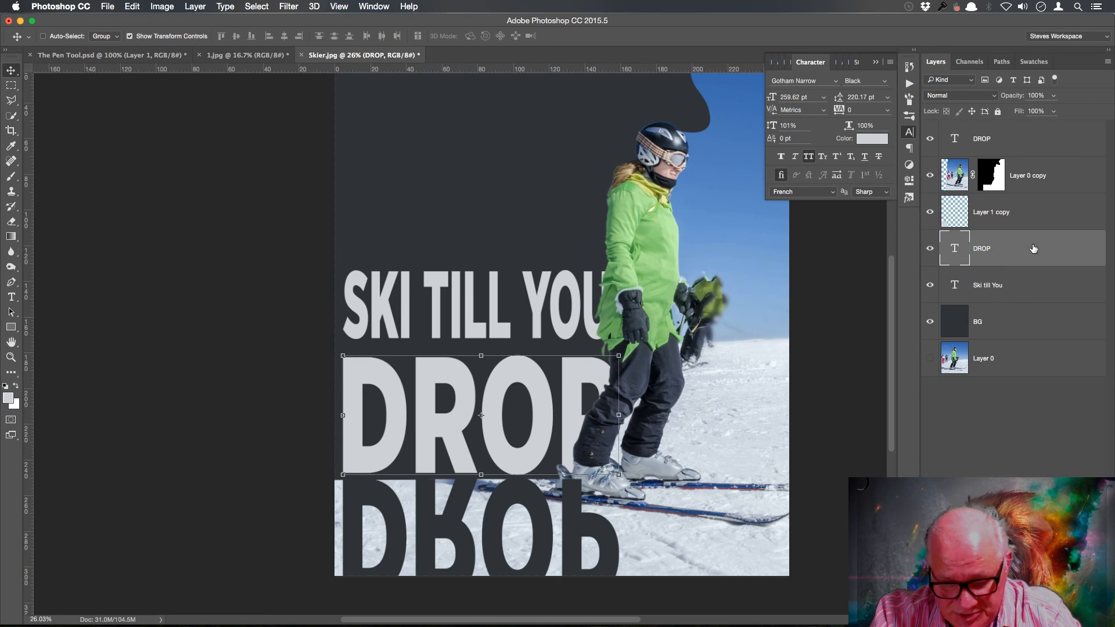
{"action": "key", "text": "Down"}
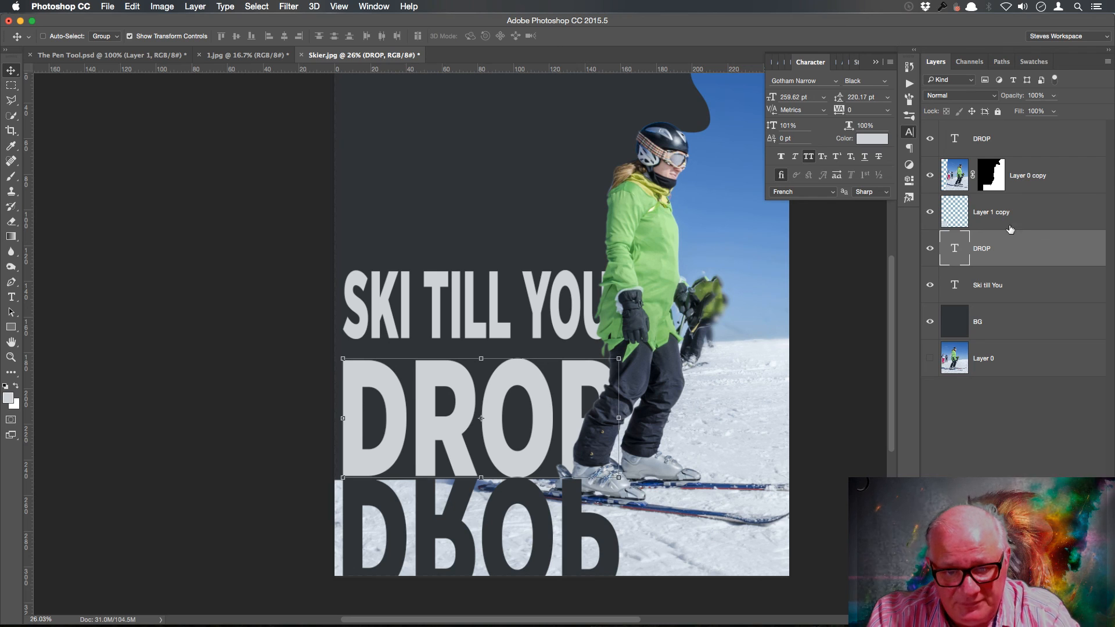
{"action": "key", "text": "Up"}
{"action": "key", "text": "Up"}
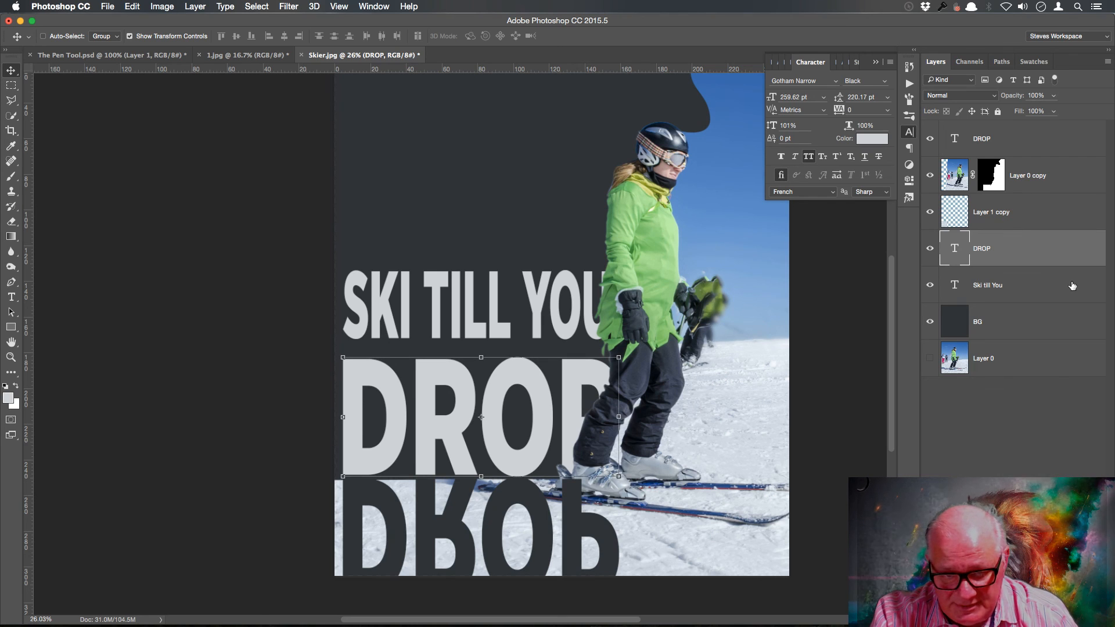
{"action": "key", "text": "Up"}
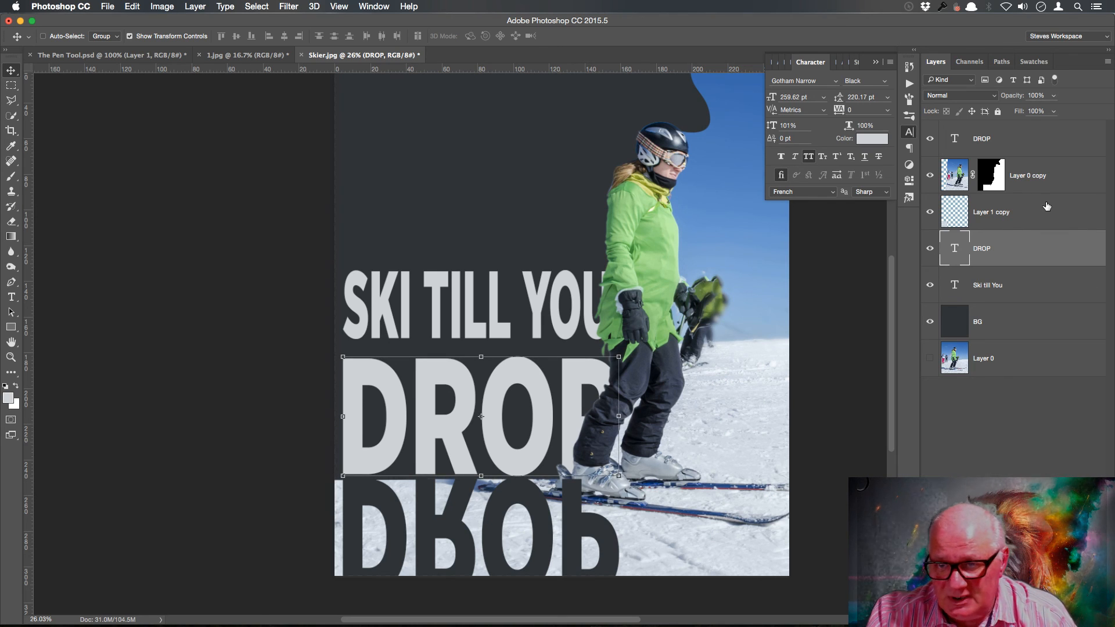
- Reduce the mirrored "DROP" layer's opacity to 38% and leave no layer selected
{"action": "left_click", "coordinate": [1043, 138]}
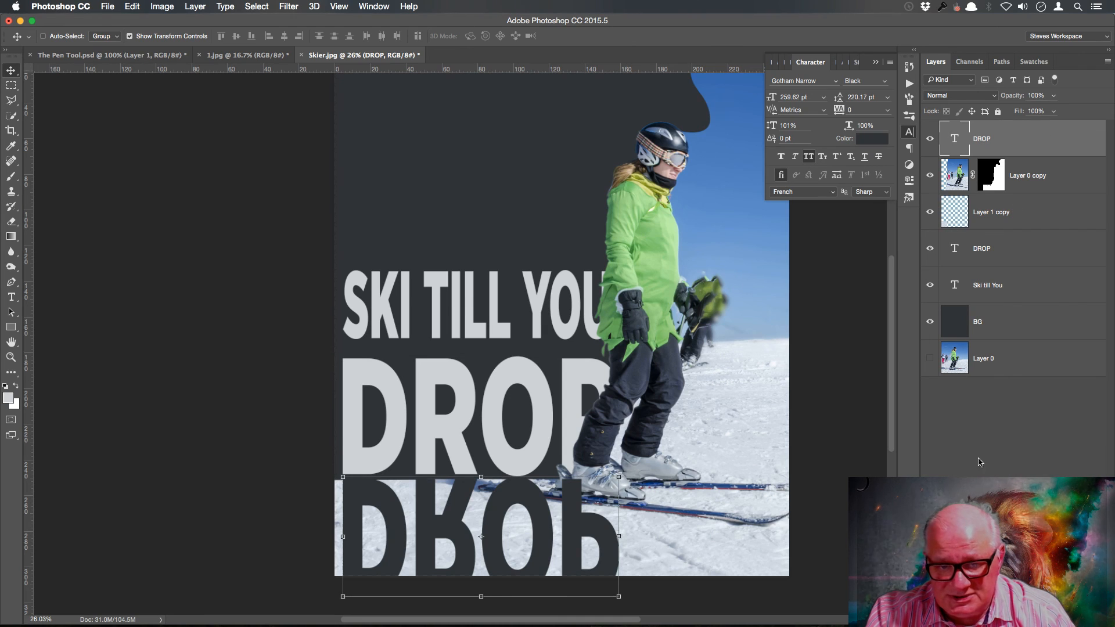
{"action": "left_click_drag", "start_coordinate": [1018, 100], "coordinate": [982, 100]}
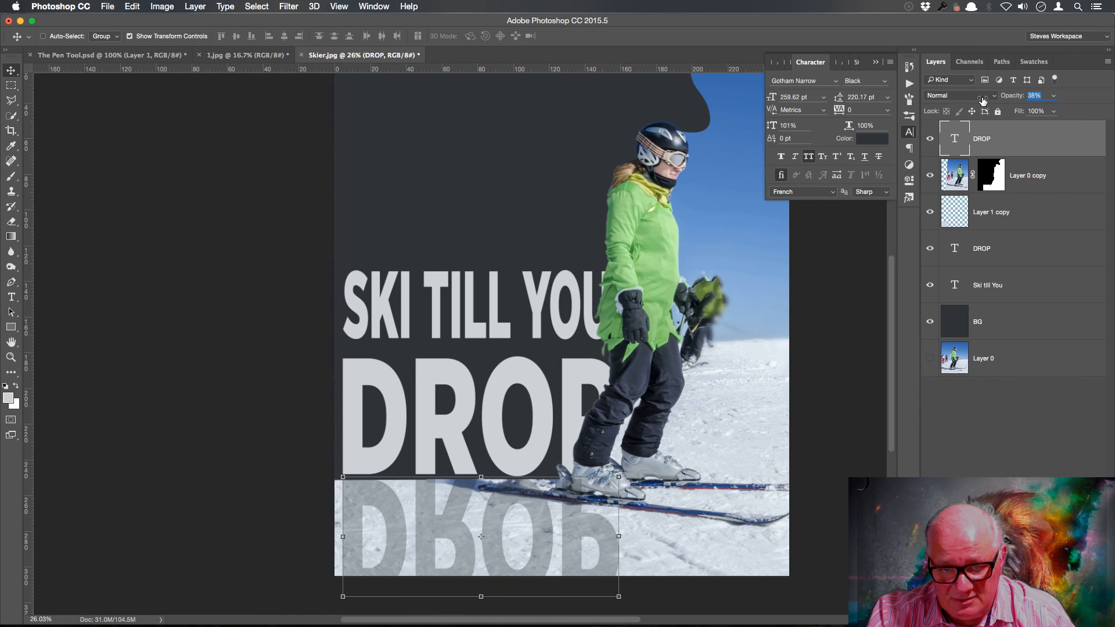
{"action": "left_click", "coordinate": [1043, 475]}
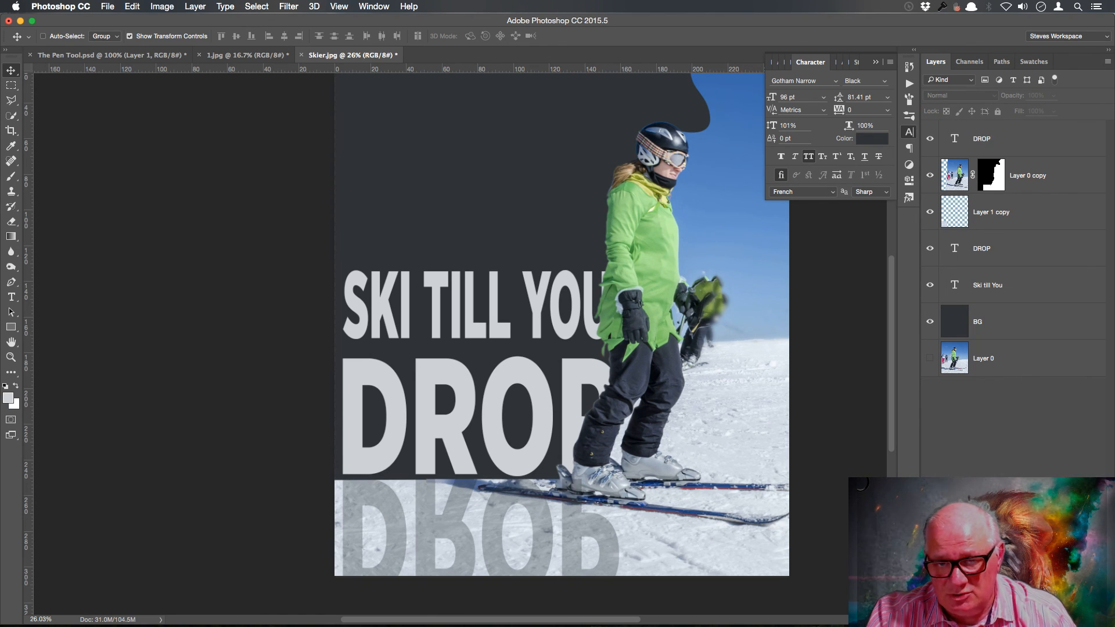
{"action": "key", "text": "super+0"}
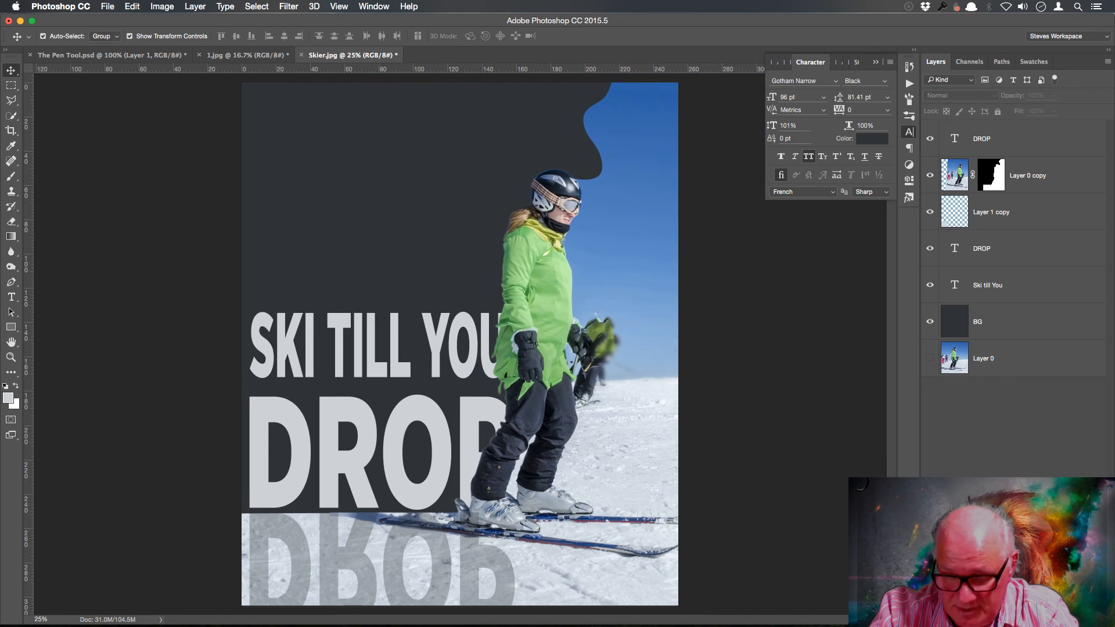
{"action": "key", "text": "super+0"}
{"action": "key", "text": "super+1"}
{"action": "key", "text": "super+0"}
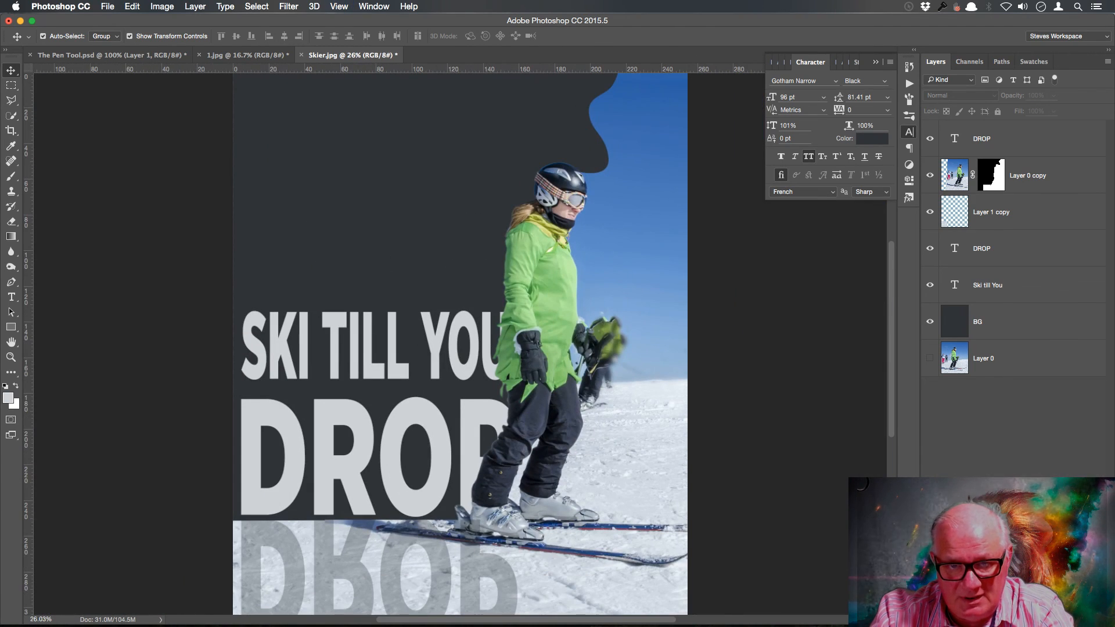
{"action": "left_click", "coordinate": [1040, 141]}
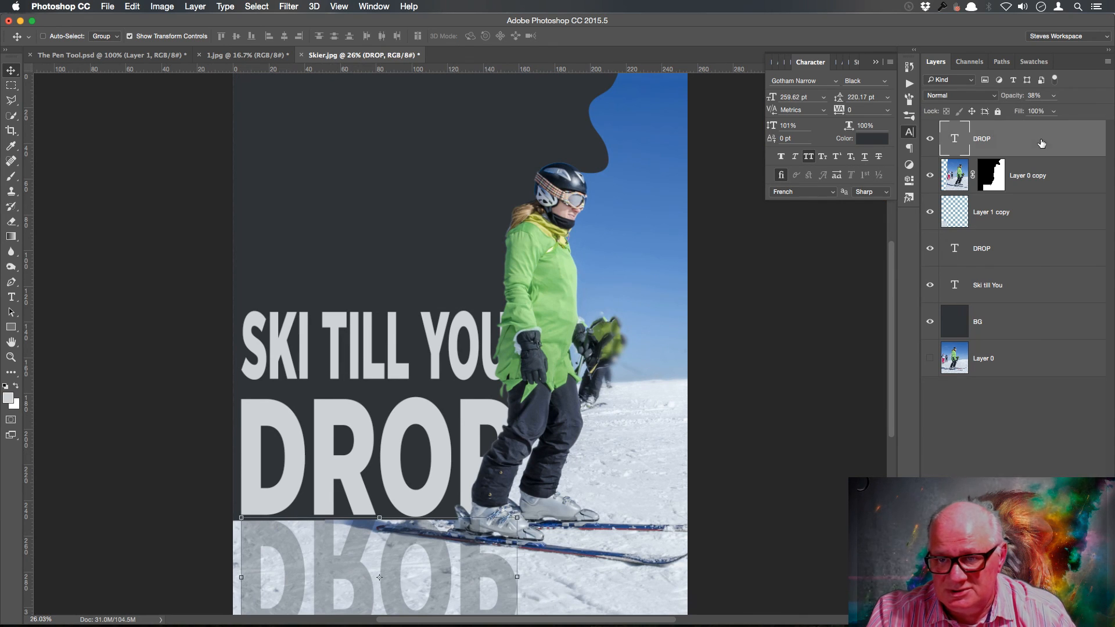
{"action": "left_click", "coordinate": [1099, 485]}
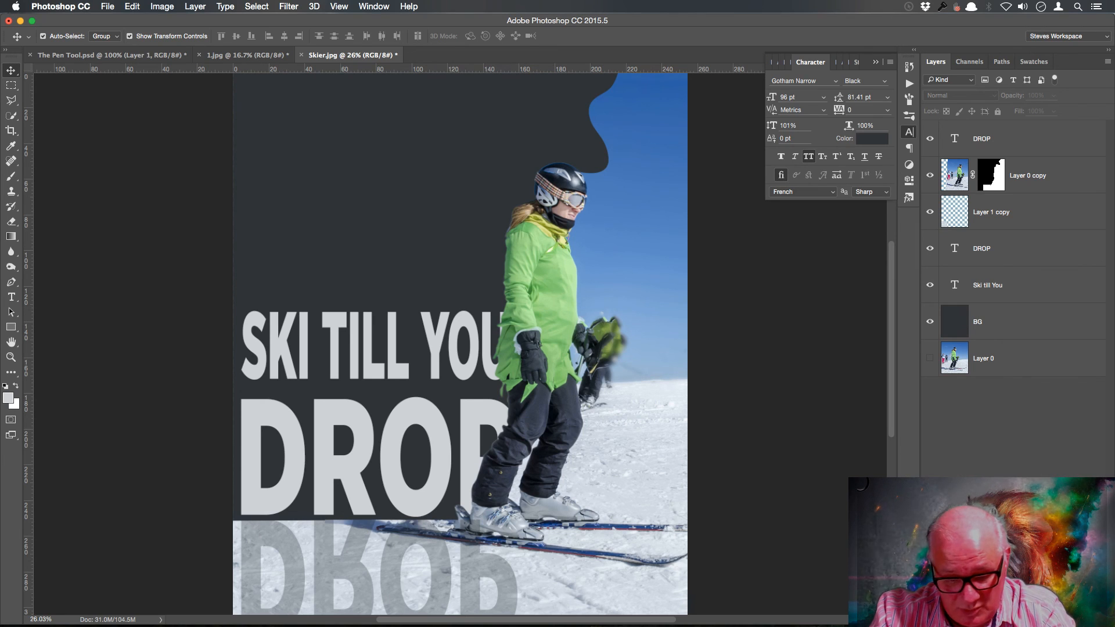
{"action": "key", "text": "super+minus"}
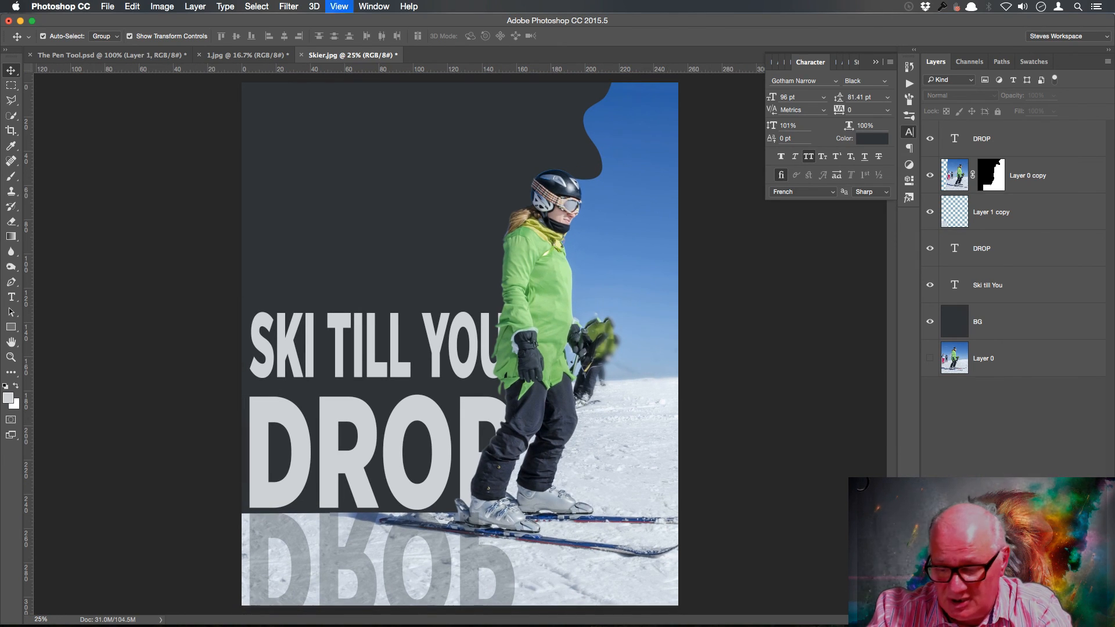
{"action": "key", "text": "super+minus"}
{"action": "key", "text": "super+plus"}
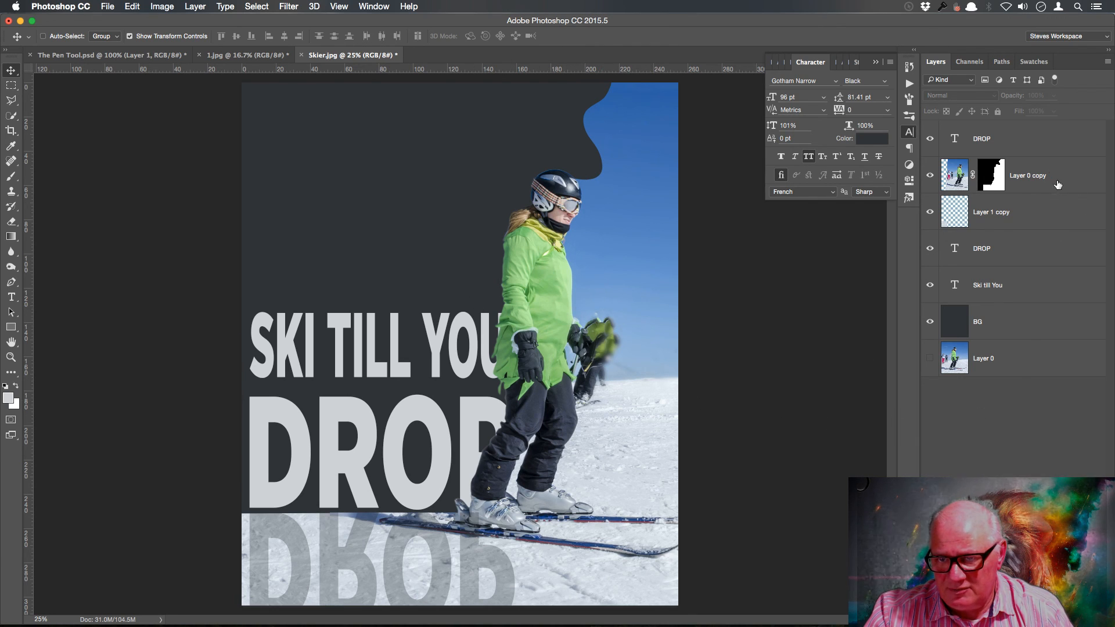
- Apply the layer mask on Layer 0 copy and merge that layer down into Layer 1 copy
{"action": "left_click", "coordinate": [995, 176]}
{"action": "right_click", "coordinate": [995, 176]}
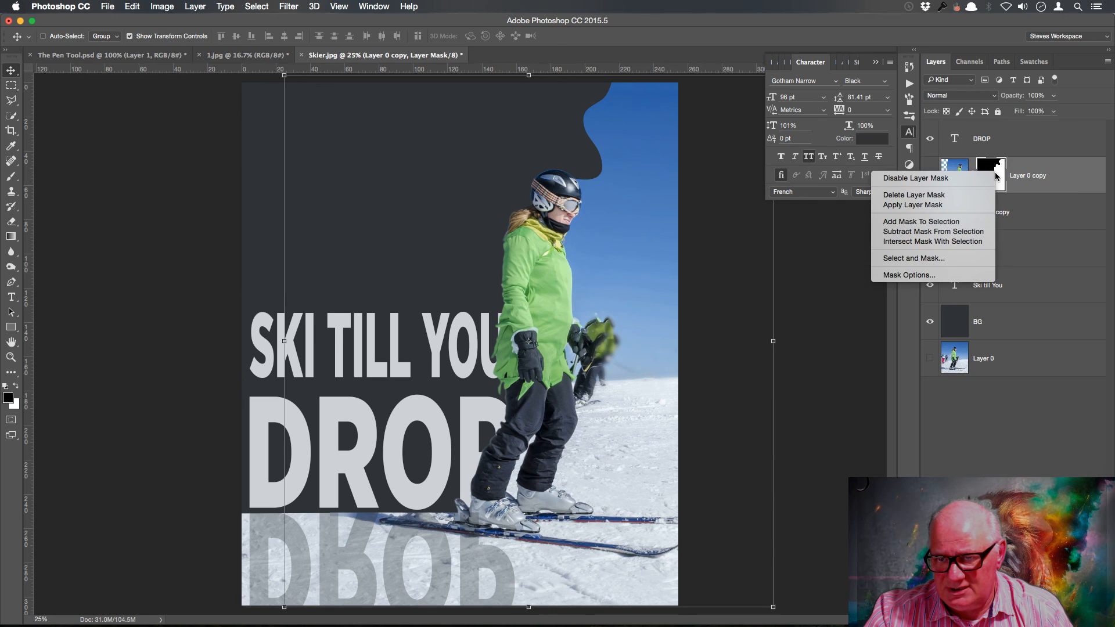
{"action": "left_click", "coordinate": [931, 208]}
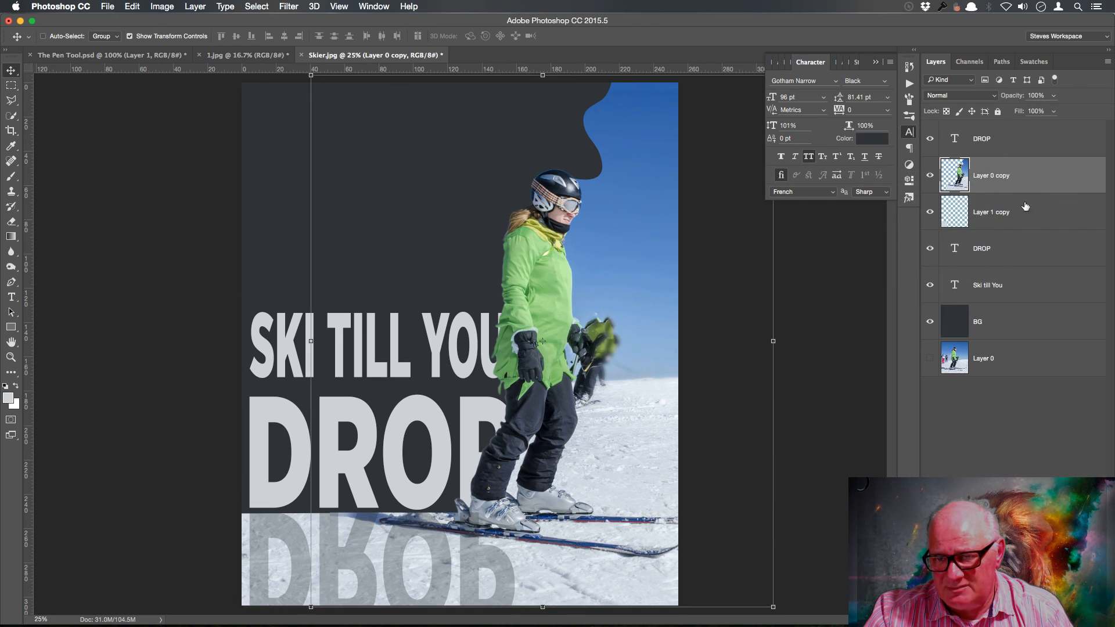
{"action": "right_click", "coordinate": [1042, 174]}
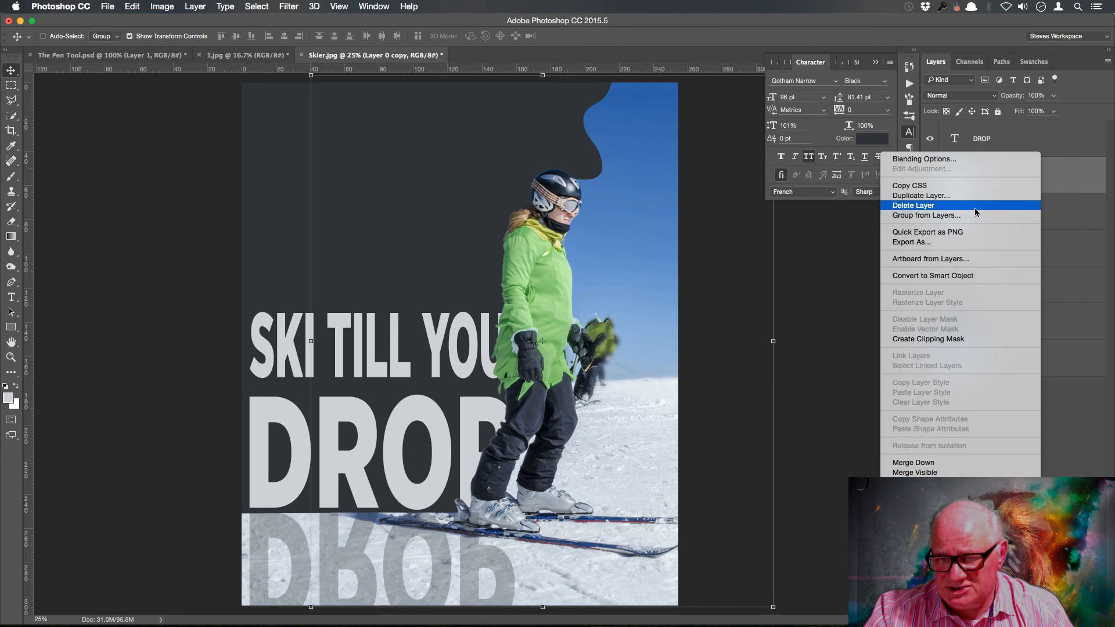
{"action": "left_click", "coordinate": [957, 461]}
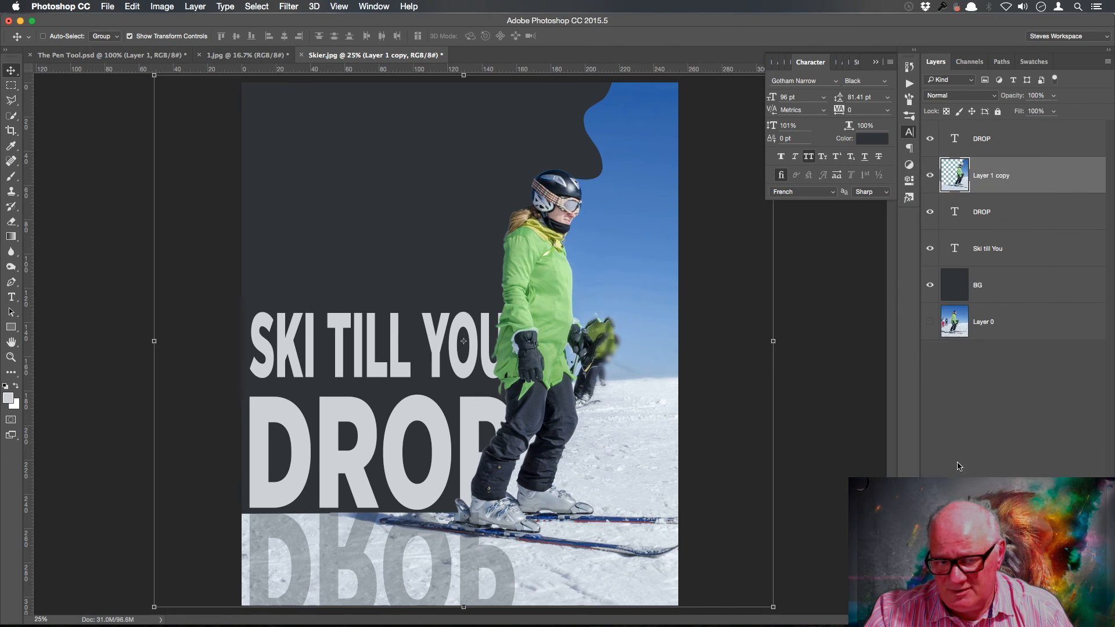
- Add a new empty layer and place it directly below Layer 1 copy, above the light "DROP" text
{"action": "left_click", "coordinate": [1028, 173]}
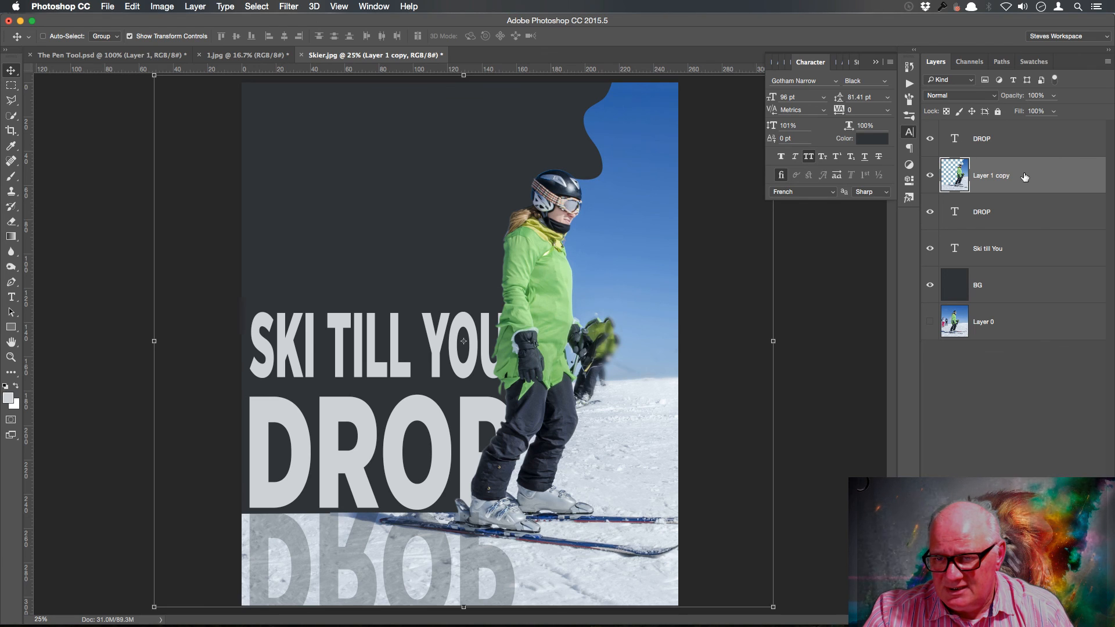
{"action": "left_click", "coordinate": [1048, 620]}
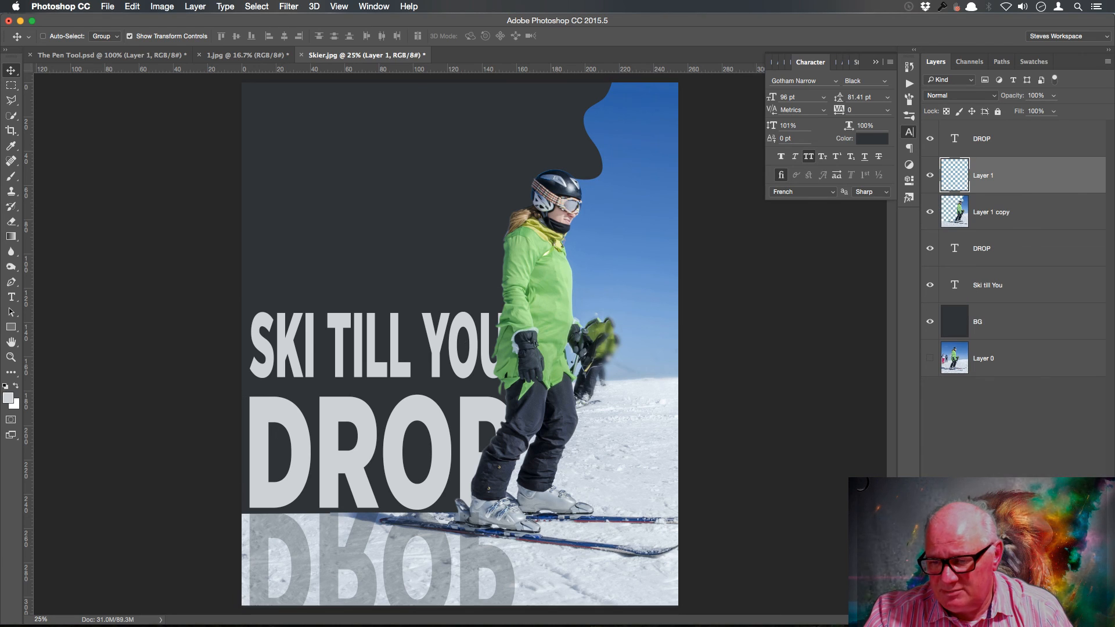
{"action": "left_click_drag", "start_coordinate": [1022, 176], "coordinate": [1028, 228]}
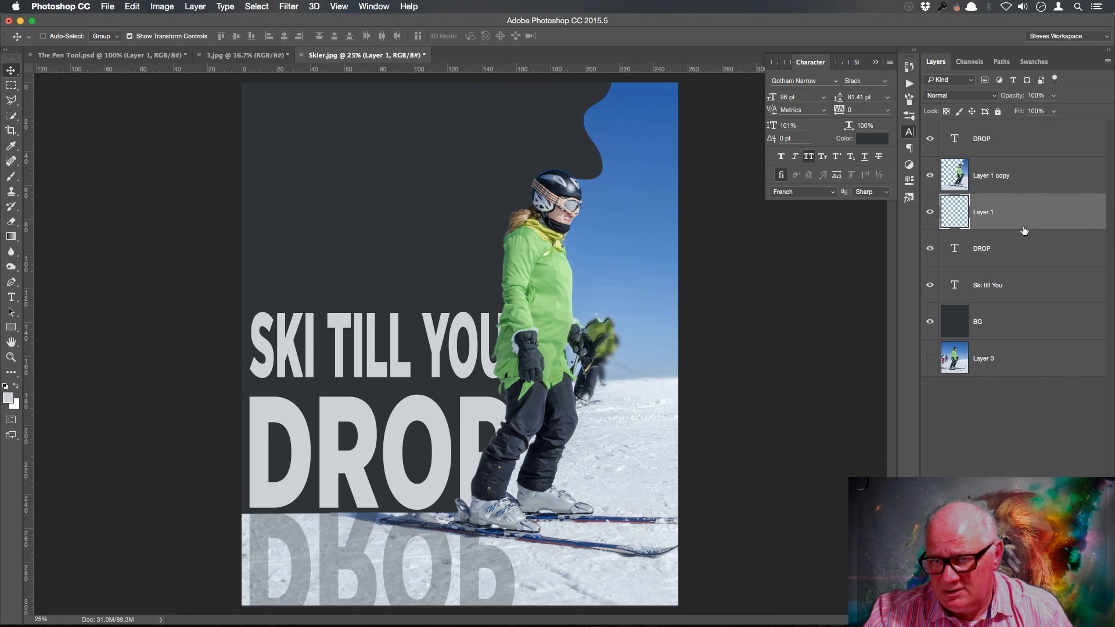
{"action": "left_click", "coordinate": [960, 180], "text": "super"}
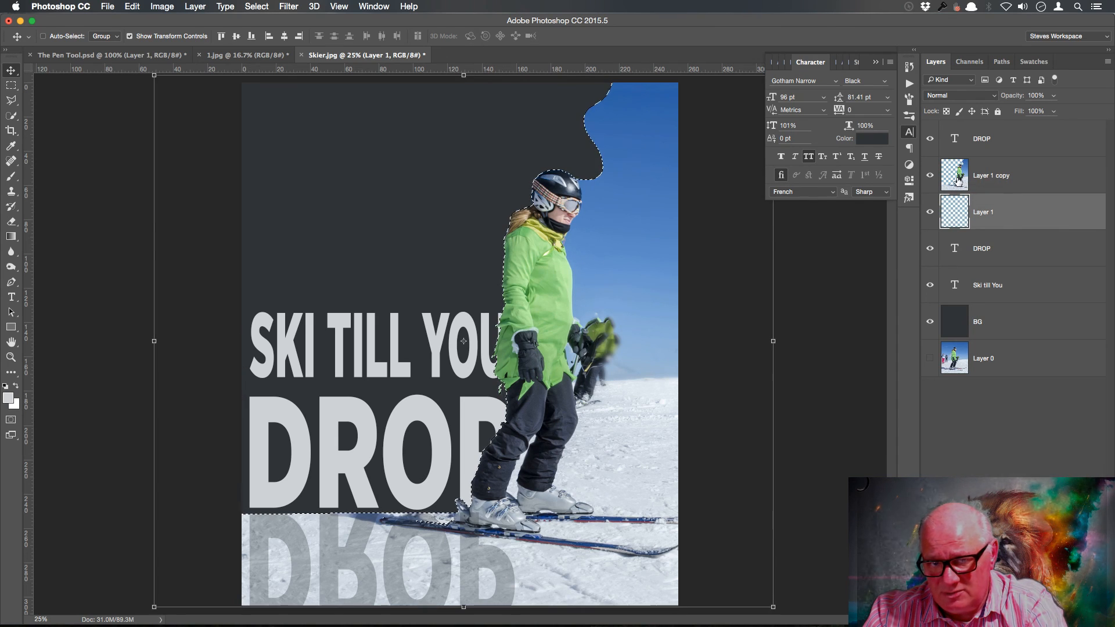
{"action": "left_click", "coordinate": [8, 398]}
{"action": "left_click", "coordinate": [373, 192]}
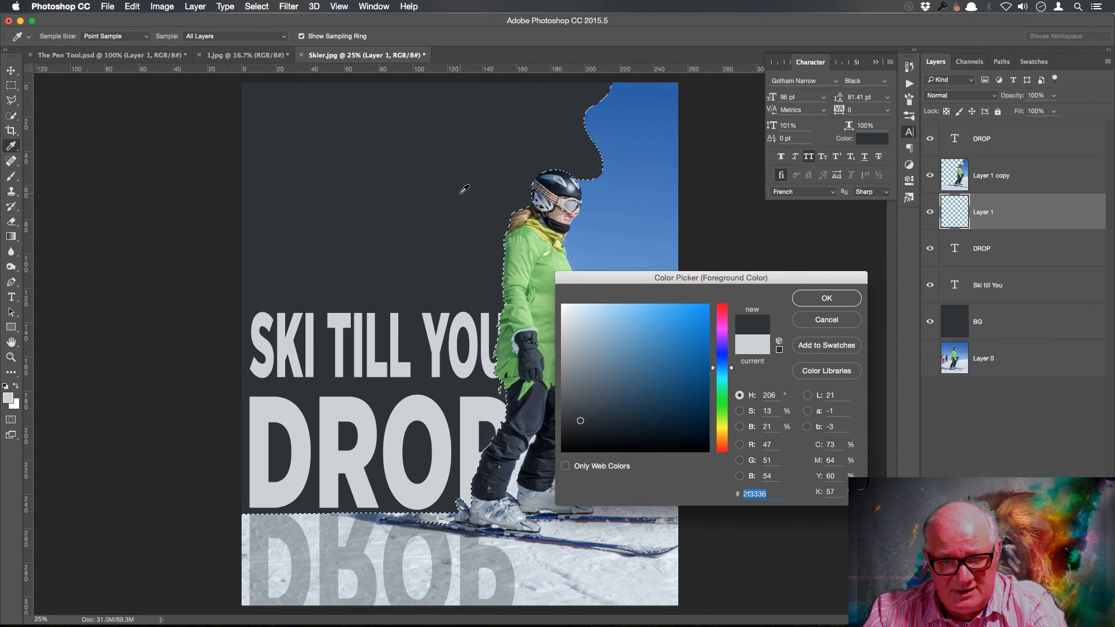
{"action": "left_click", "coordinate": [827, 320]}
{"action": "key", "text": "ctrl+d"}
{"action": "key", "text": "v"}
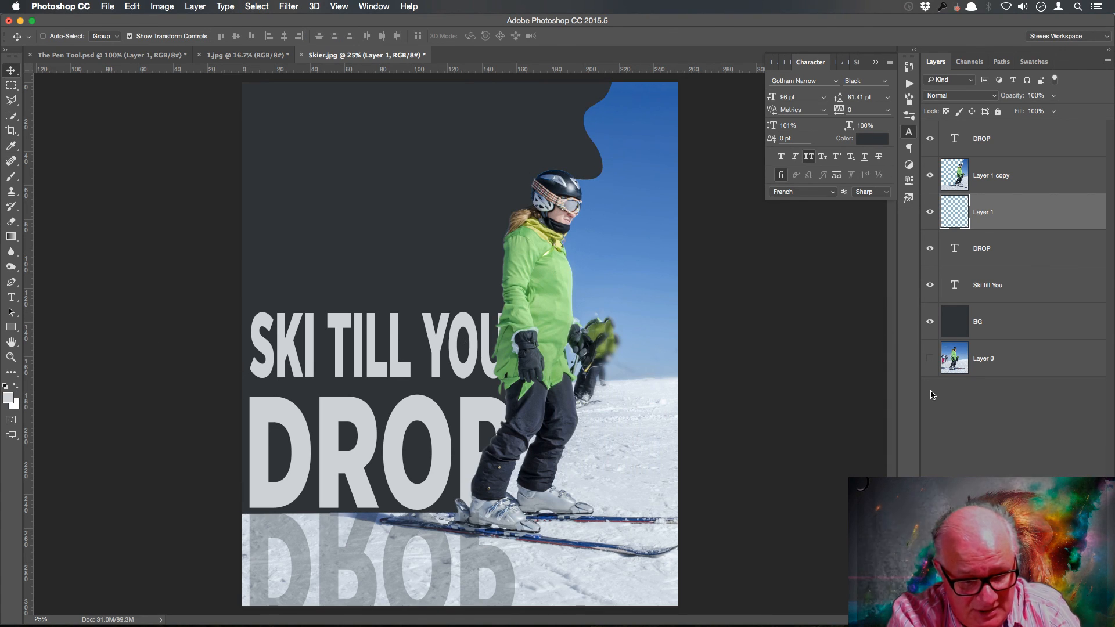
- Set the foreground colour to #2f3336 by sampling the dark background
{"action": "left_click", "coordinate": [8, 398]}
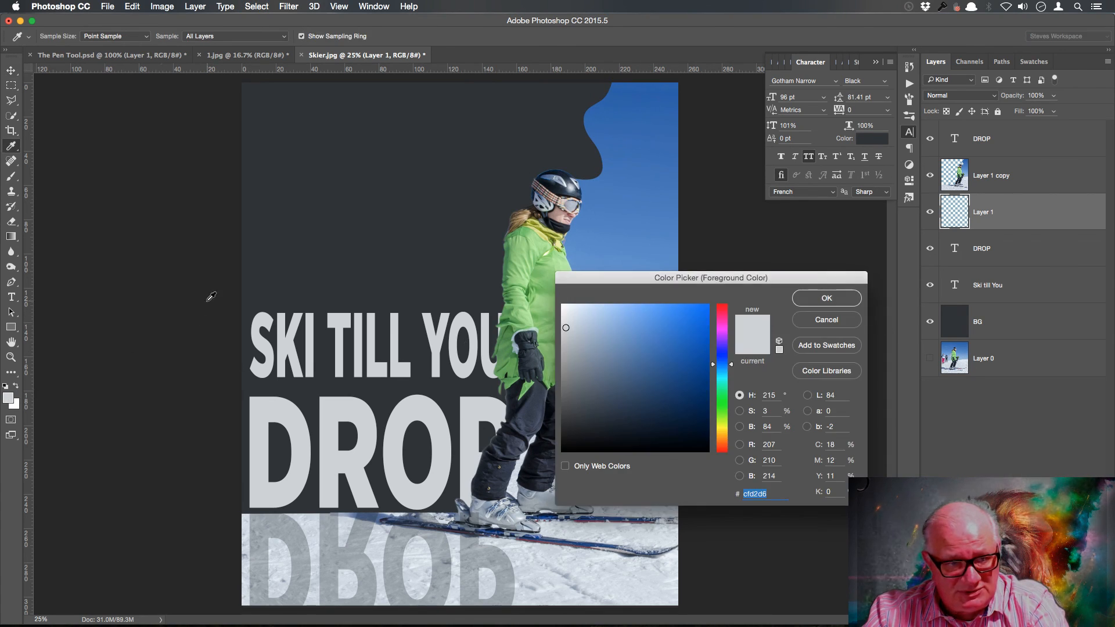
{"action": "left_click", "coordinate": [415, 201]}
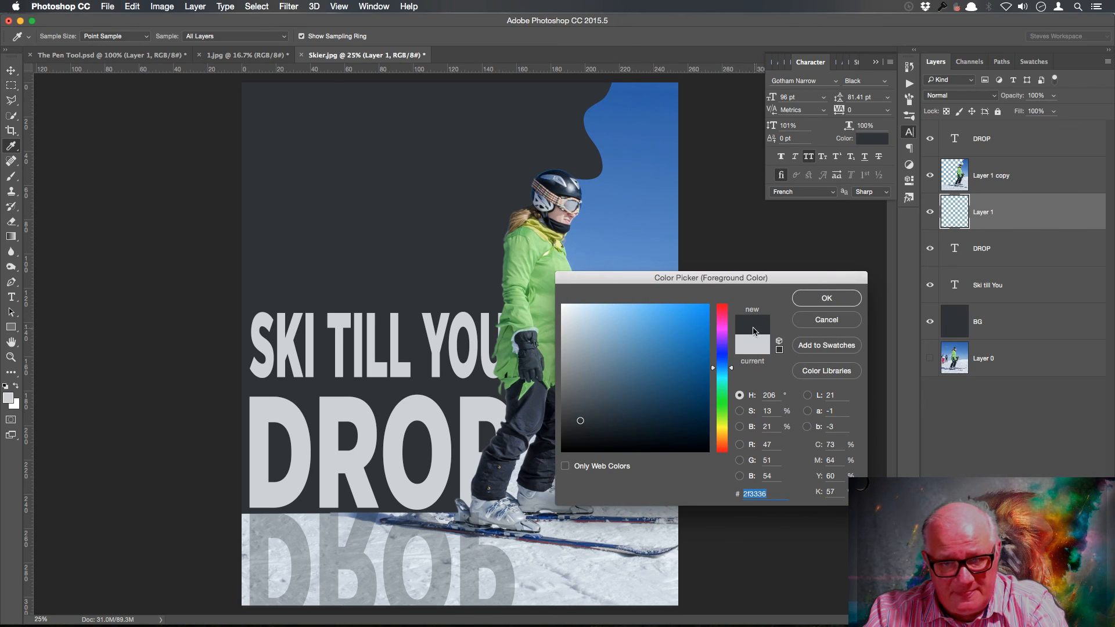
{"action": "left_click", "coordinate": [827, 298]}
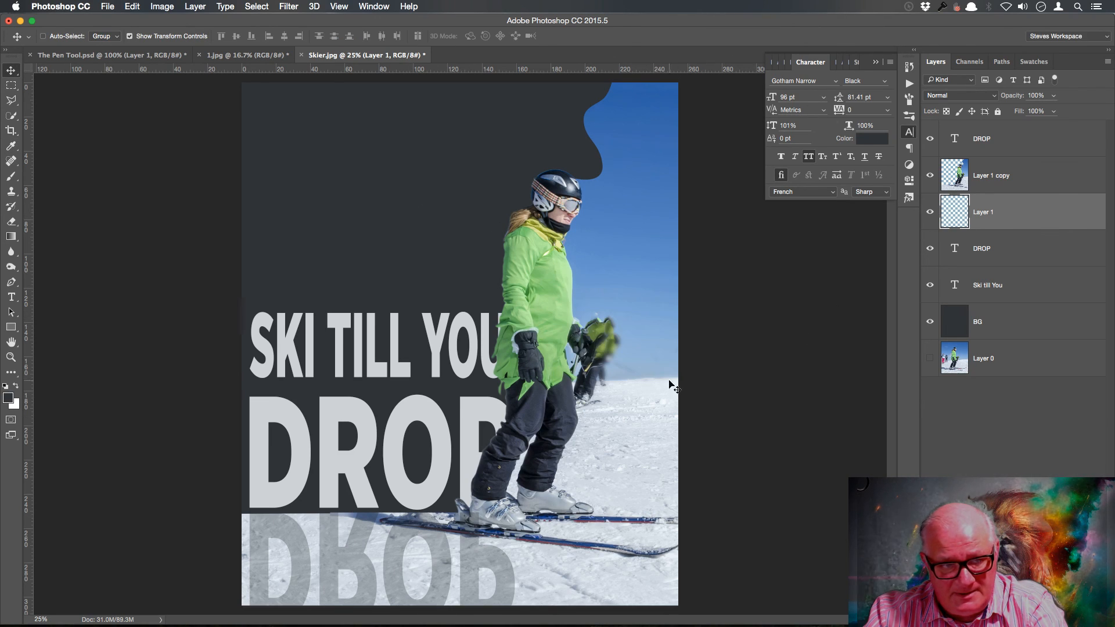
- Load the outline of Layer 1 copy as a selection and fill Layer 1 with the dark grey foreground colour
{"action": "key", "text": "super"}
{"action": "left_click", "coordinate": [957, 177], "text": "super"}
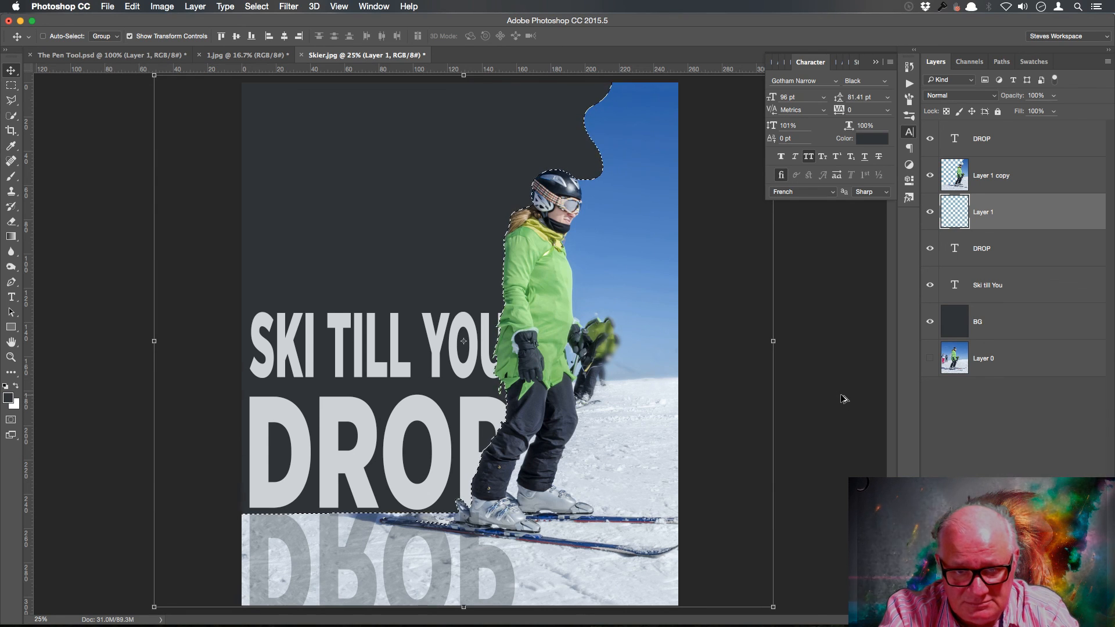
{"action": "key", "text": "alt+BackSpace"}
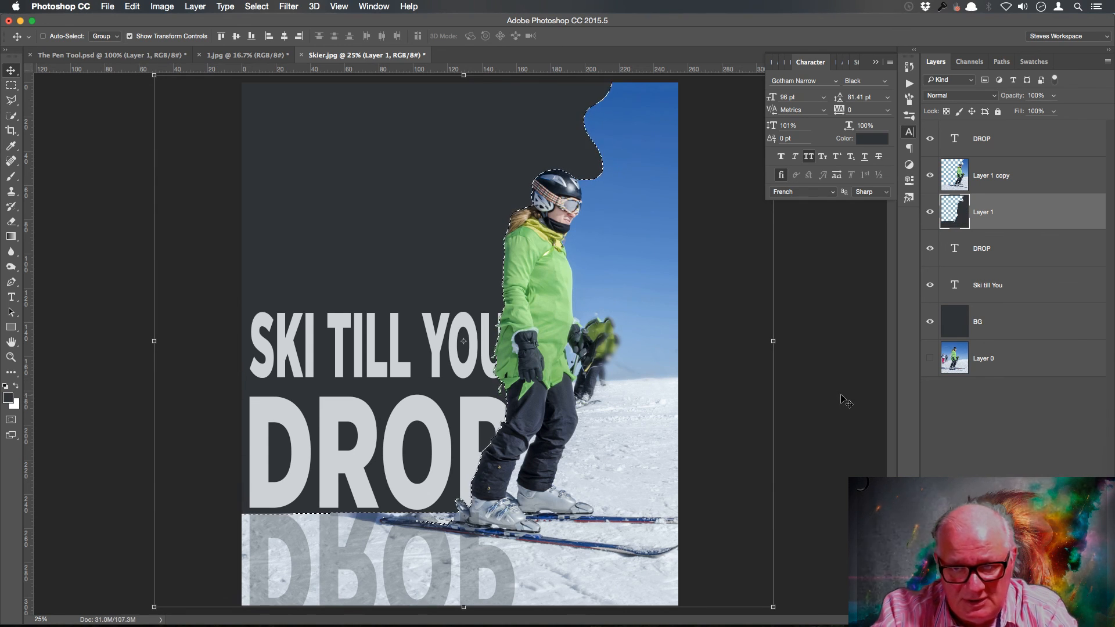
- Change the foreground colour to a near-black, refill the selection on Layer 1 with it and deselect
{"action": "left_click", "coordinate": [9, 398]}
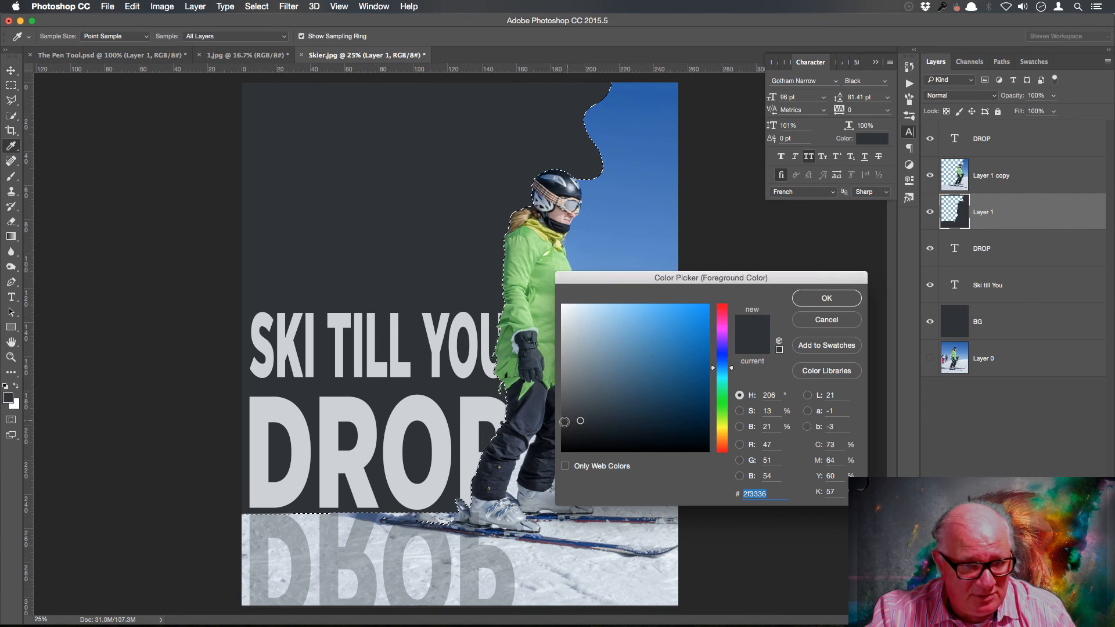
{"action": "left_click", "coordinate": [574, 435]}
{"action": "left_click_drag", "start_coordinate": [574, 435], "coordinate": [563, 444]}
{"action": "left_click", "coordinate": [826, 299]}
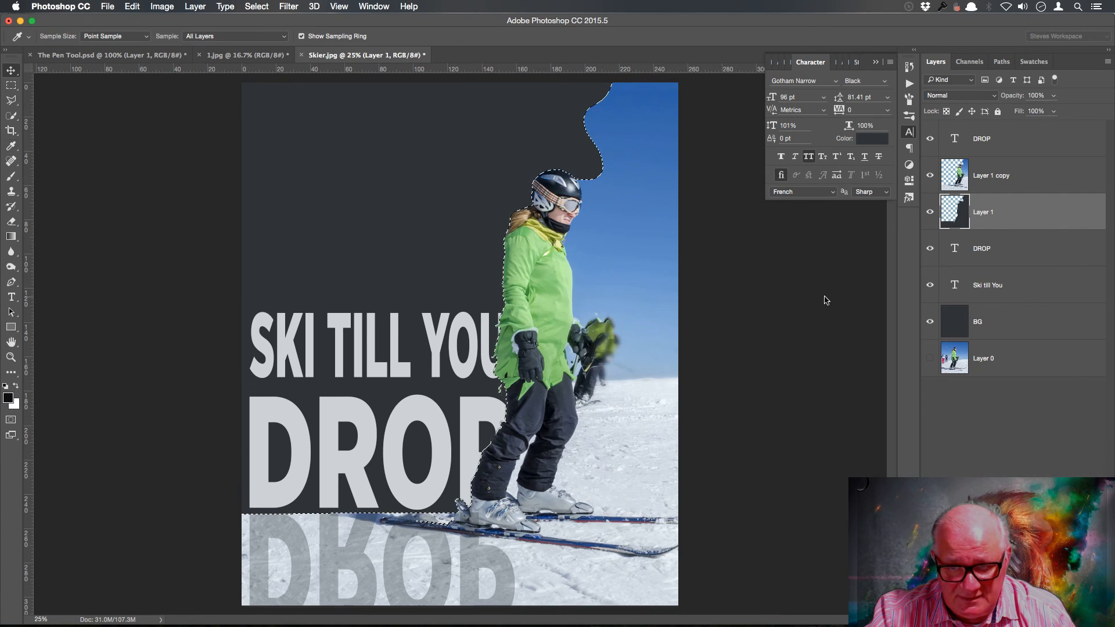
{"action": "key", "text": "alt+BackSpace"}
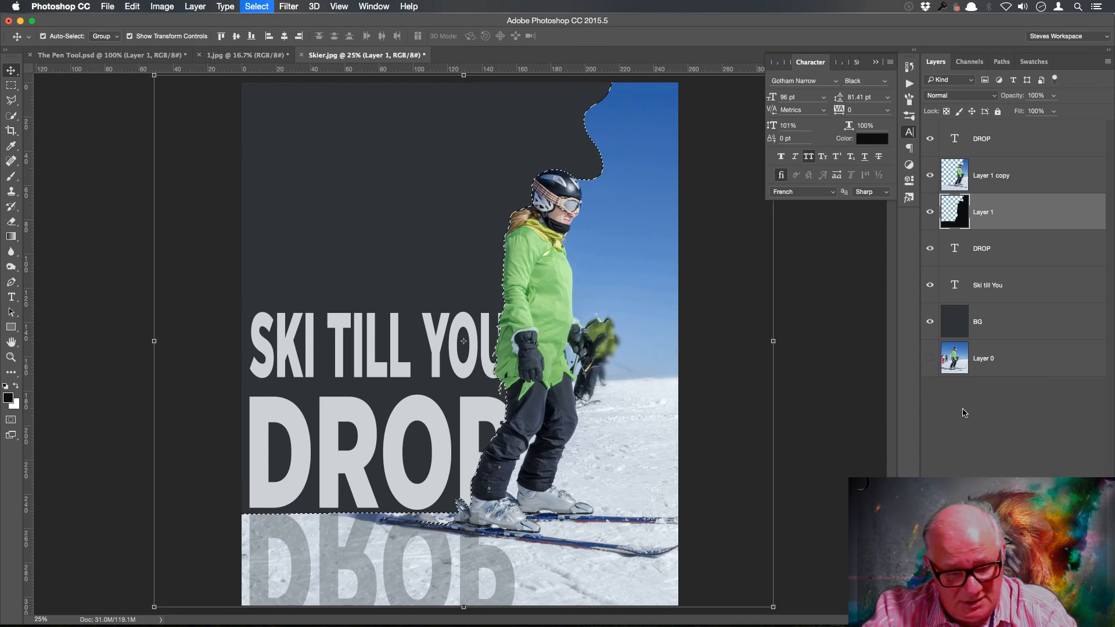
{"action": "key", "text": "super+d"}
- Apply a Gaussian Blur with a radius of 94.2 pixels to the black shape on Layer 1
{"action": "left_click", "coordinate": [289, 7]}
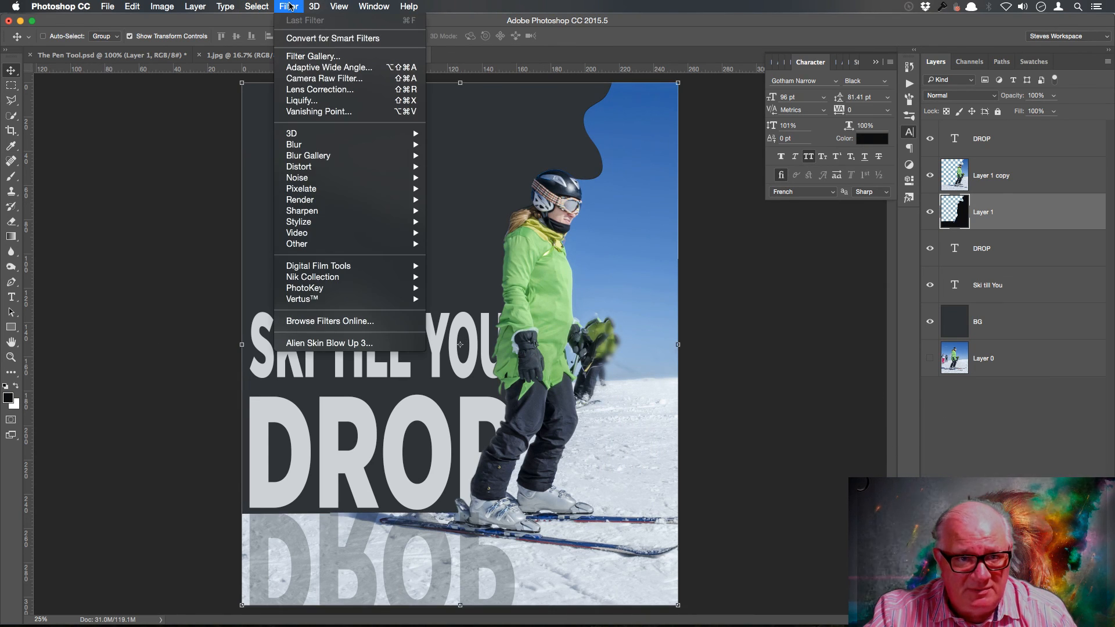
{"action": "mouse_move", "coordinate": [339, 150]}
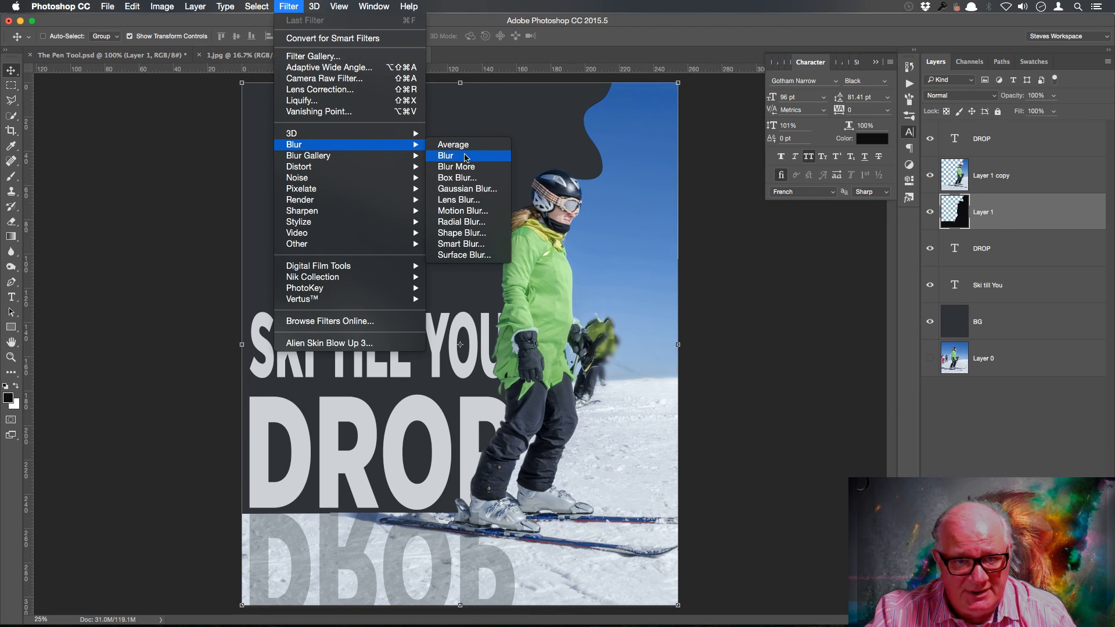
{"action": "left_click", "coordinate": [472, 189]}
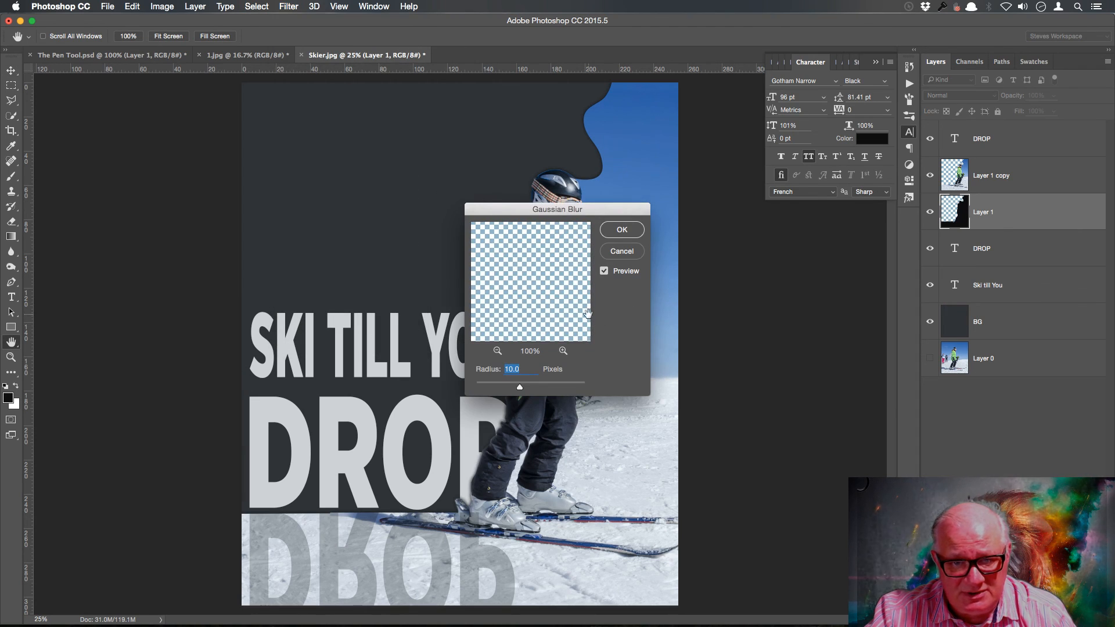
{"action": "left_click_drag", "start_coordinate": [558, 298], "coordinate": [505, 296]}
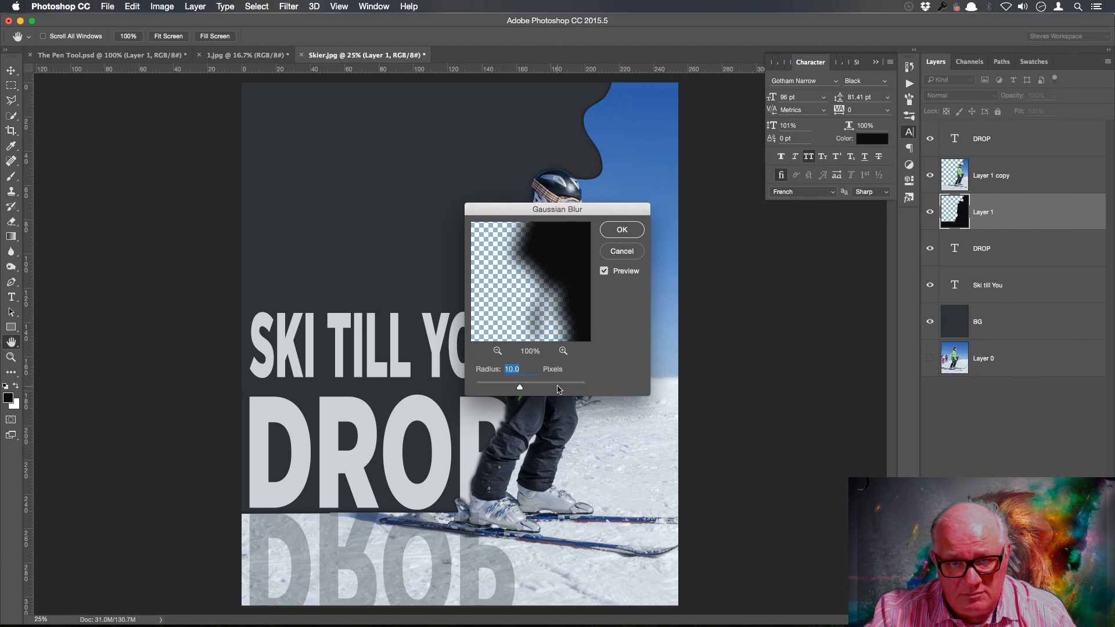
{"action": "left_click_drag", "start_coordinate": [521, 391], "coordinate": [538, 390]}
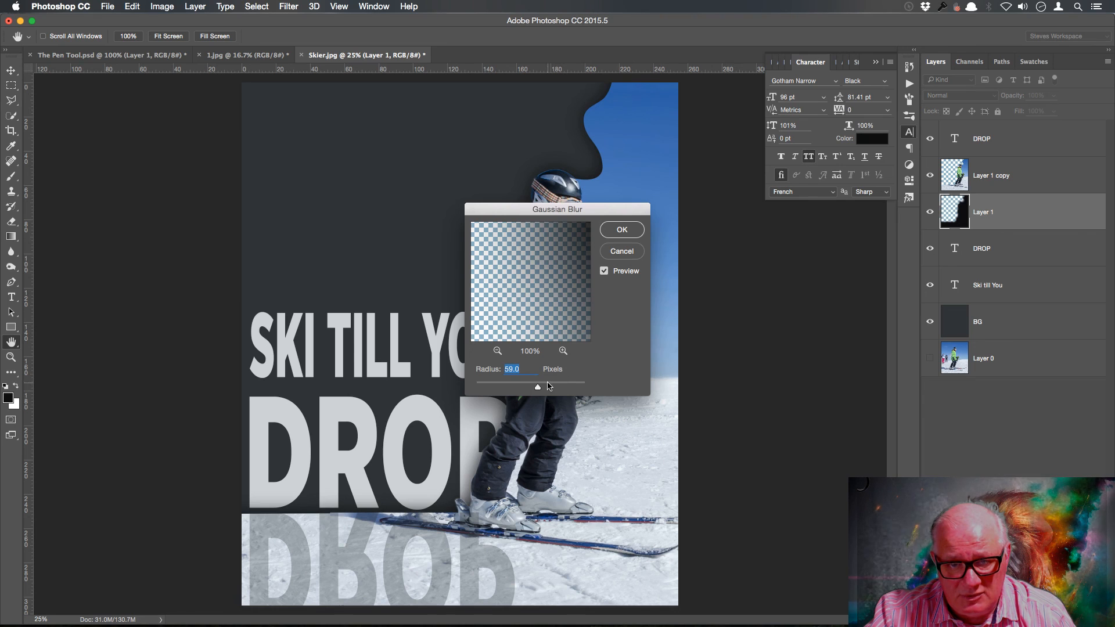
{"action": "left_click_drag", "start_coordinate": [538, 390], "coordinate": [545, 391]}
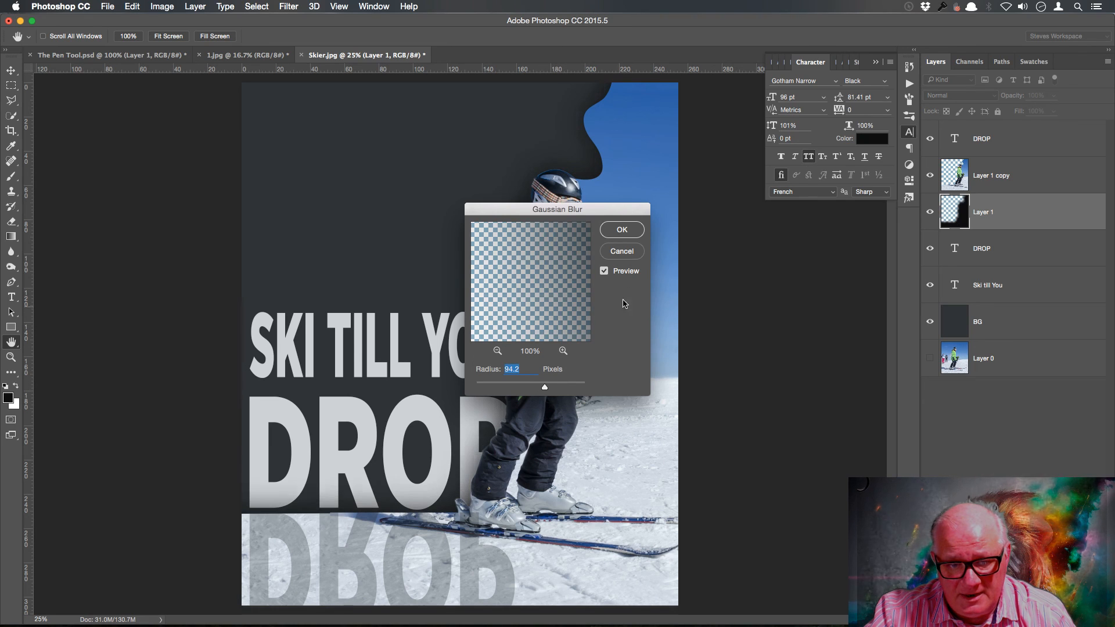
{"action": "left_click", "coordinate": [622, 230]}
{"action": "key", "text": "v"}
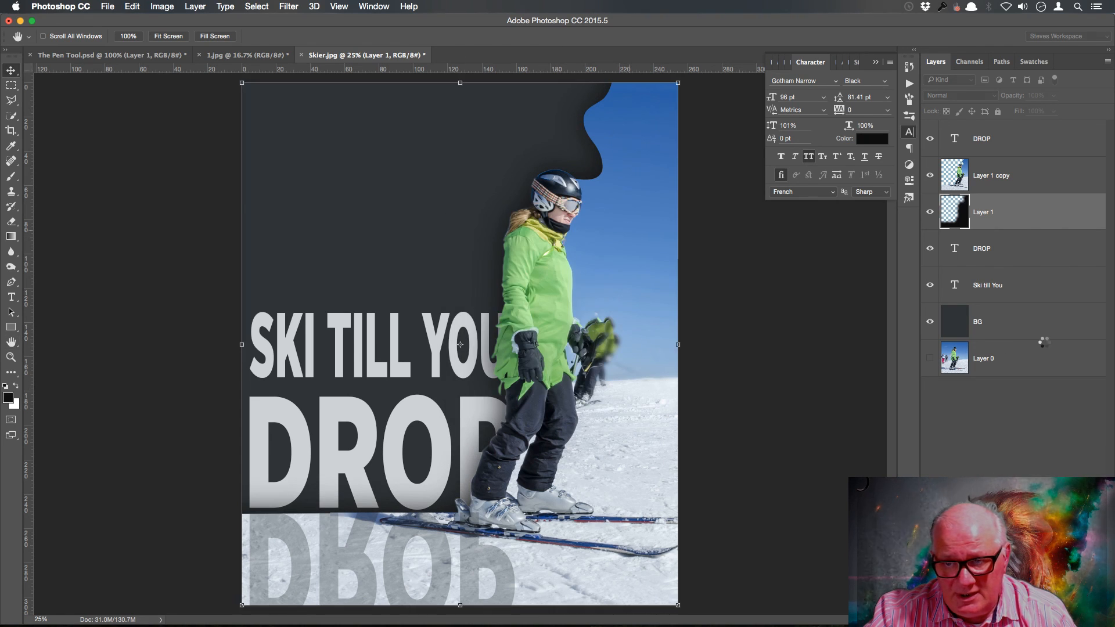
- Add a new empty layer directly below the mirrored "DROP" text layer, with no selection active
{"action": "left_click", "coordinate": [1040, 146]}
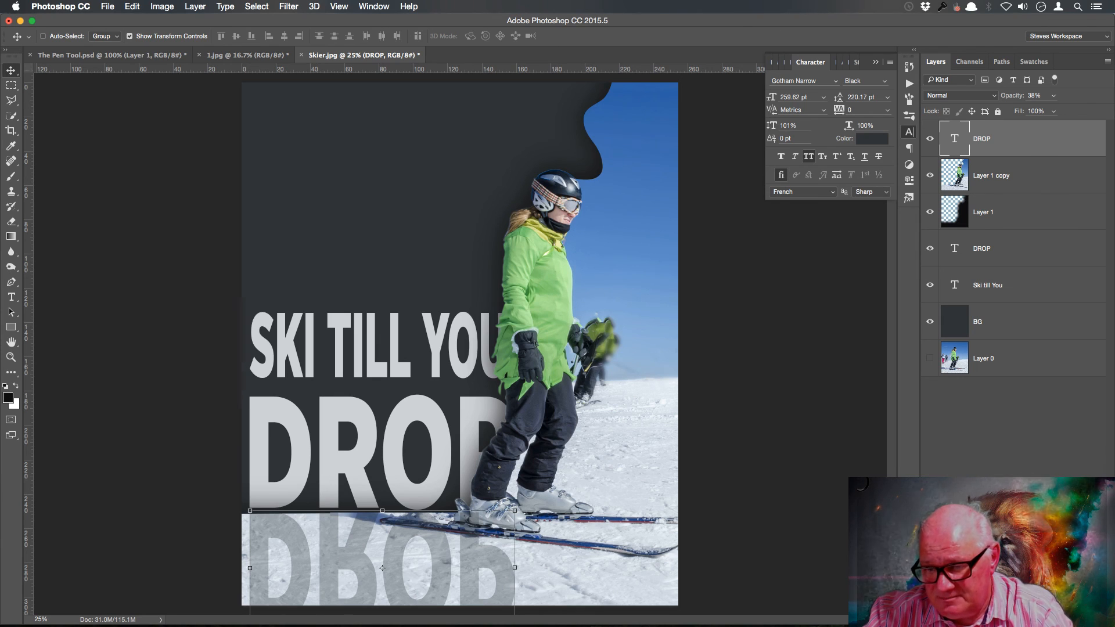
{"action": "left_click", "coordinate": [1044, 619], "text": "super"}
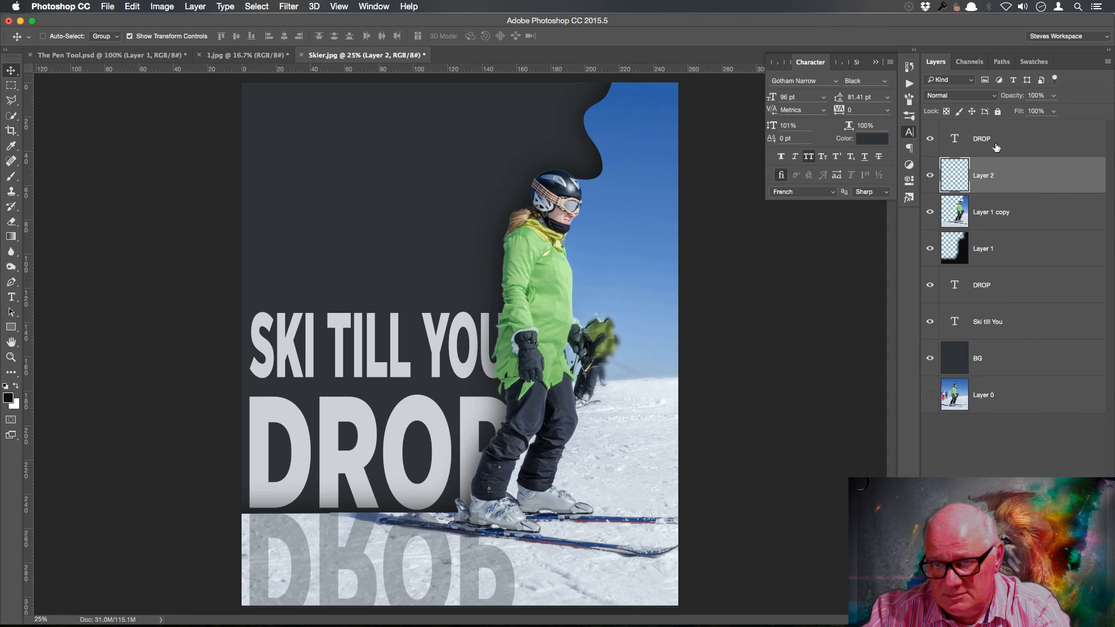
{"action": "left_click", "coordinate": [957, 141], "text": "super"}
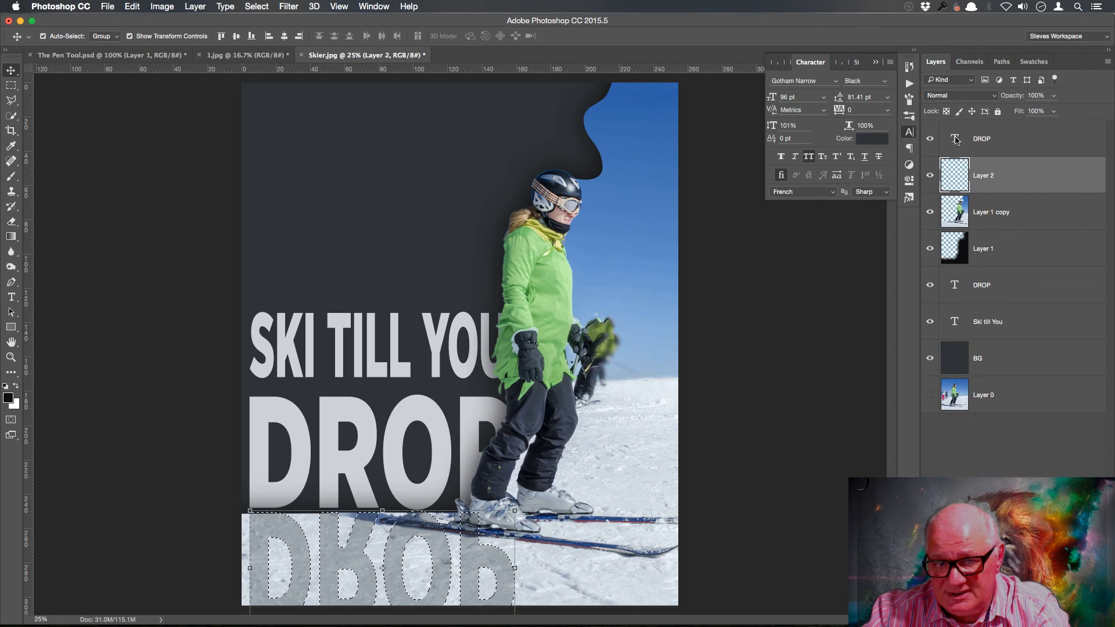
{"action": "key", "text": "super+d"}
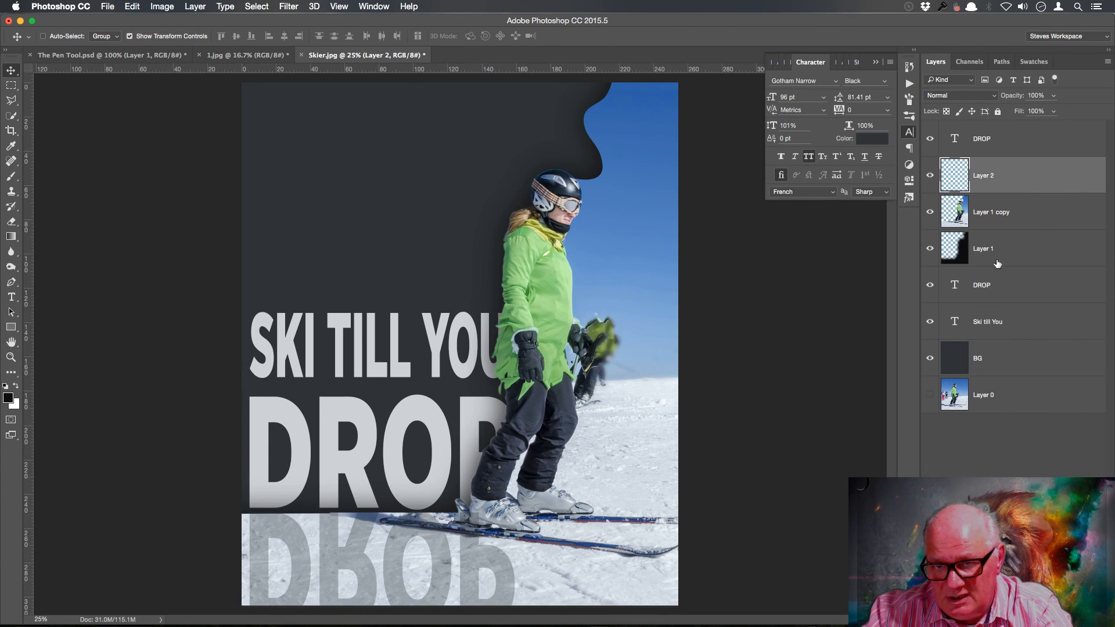
- Fill the outline of the "Ski till You" text with near-black on the new layer and place that layer directly below the text
{"action": "left_click", "coordinate": [956, 326], "text": "ctrl"}
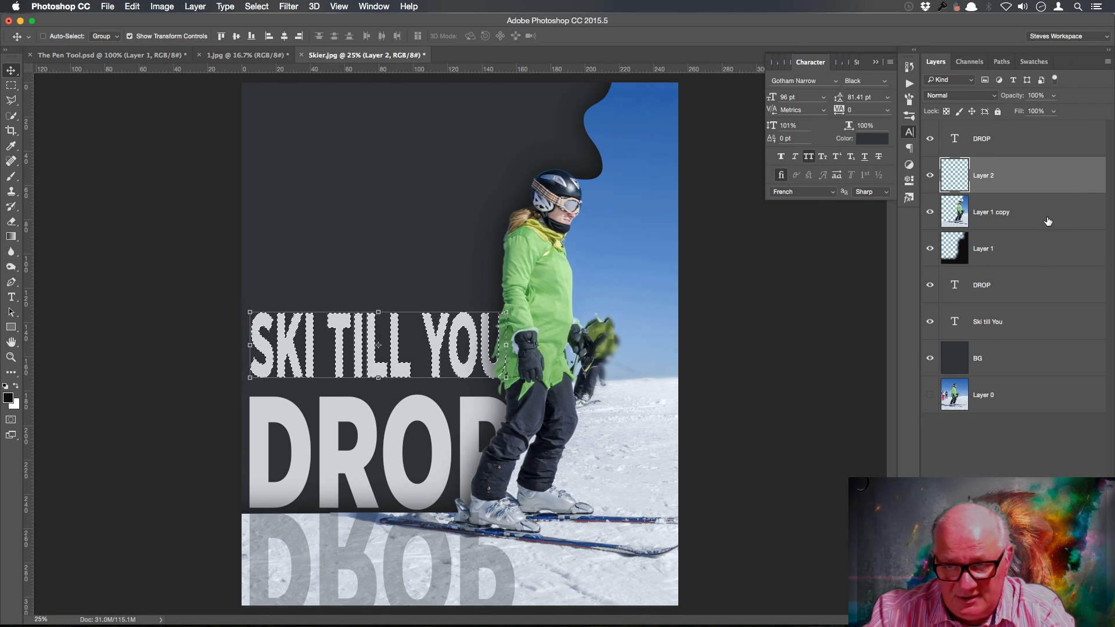
{"action": "key", "text": "alt+BackSpace"}
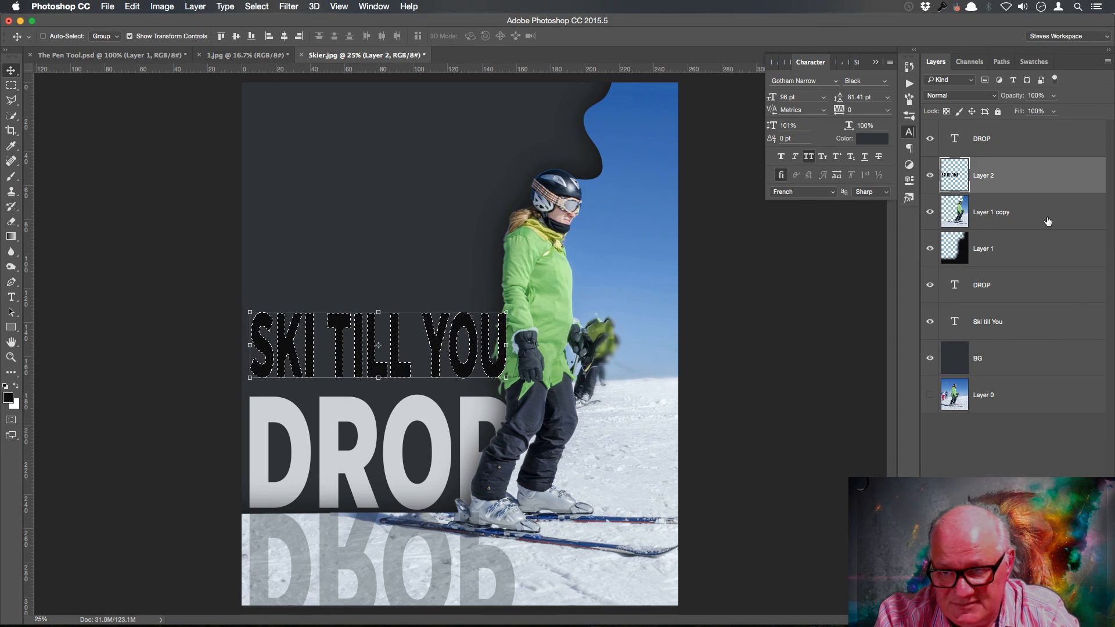
{"action": "key", "text": "super+d"}
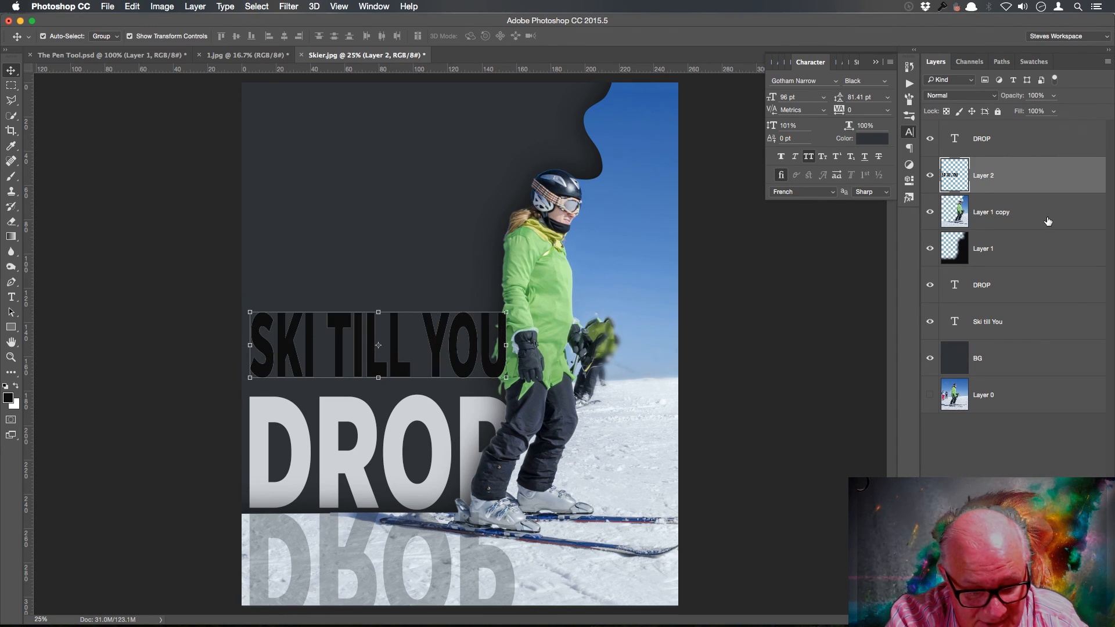
{"action": "left_click_drag", "start_coordinate": [1039, 179], "coordinate": [1025, 339]}
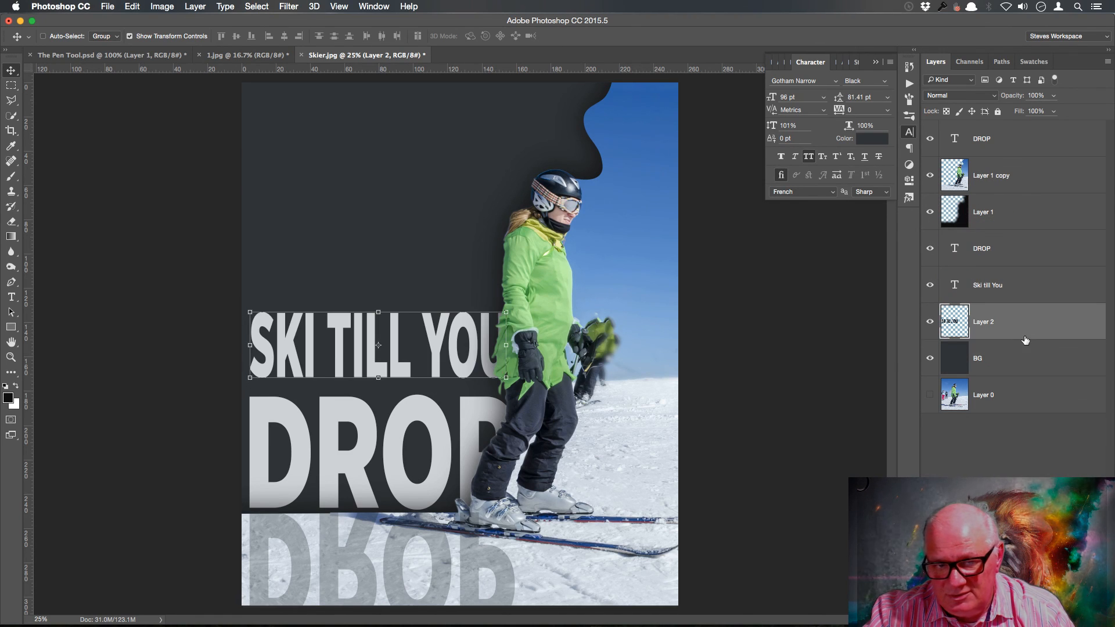
- Repeat the last Gaussian Blur on Layer 2 behind the "Ski till You" text and leave no layer selected
{"action": "left_click", "coordinate": [290, 7]}
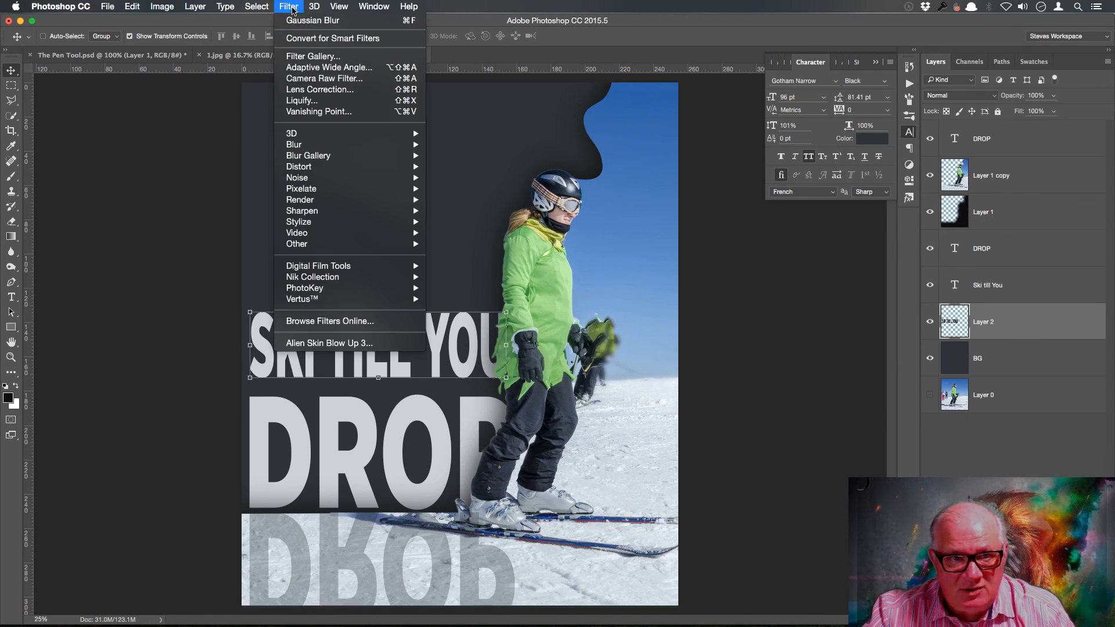
{"action": "left_click", "coordinate": [301, 22]}
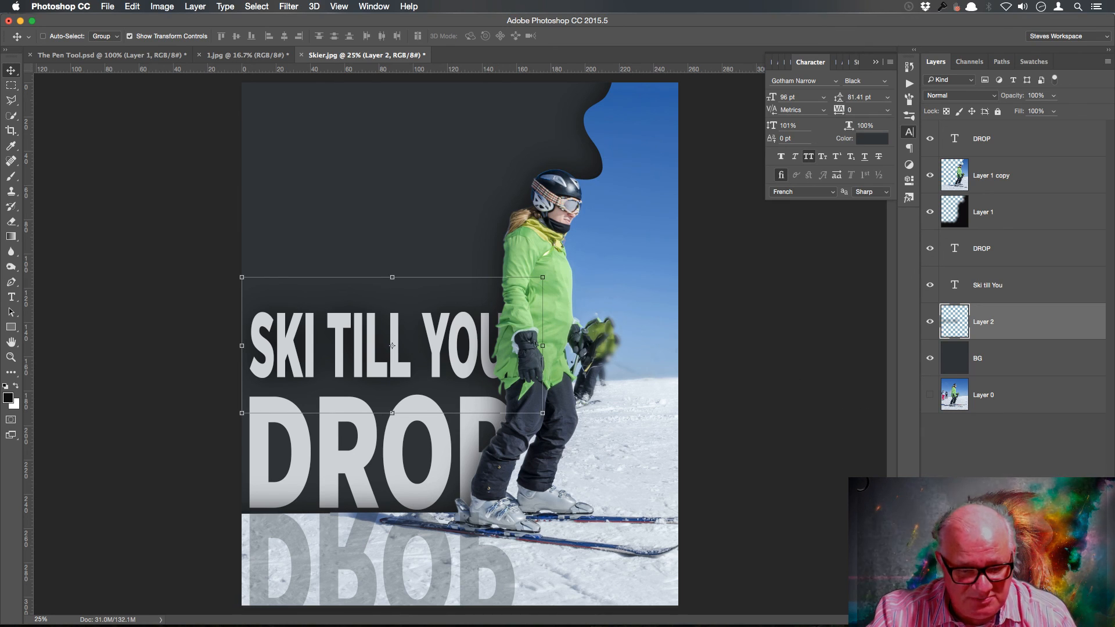
{"action": "left_click", "coordinate": [981, 499]}
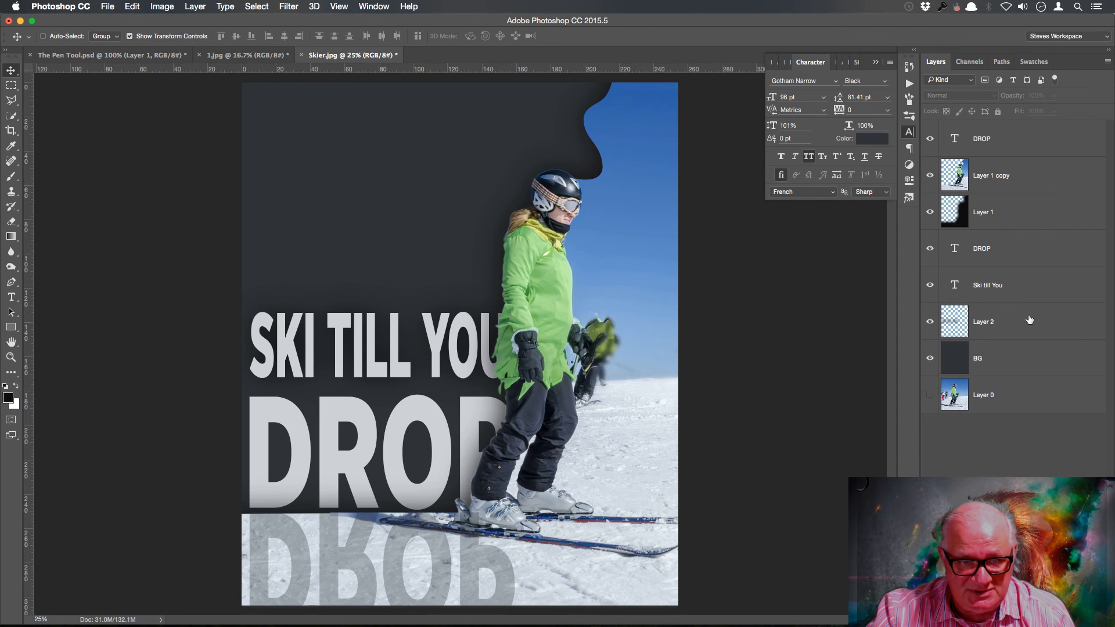
- Switch Layer 2 off and on repeatedly to compare the "Ski till You" text with and without its shadow
{"action": "left_click", "coordinate": [942, 328]}
{"action": "left_click", "coordinate": [931, 323]}
{"action": "left_click", "coordinate": [931, 323]}
{"action": "left_click", "coordinate": [931, 323]}
{"action": "left_click", "coordinate": [930, 323]}
{"action": "left_click", "coordinate": [930, 323]}
{"action": "left_click", "coordinate": [931, 323]}
- Select Layer 1 copy and switch Layer 1 off and on repeatedly to compare the skier with and without her shadow
{"action": "left_click", "coordinate": [1017, 176]}
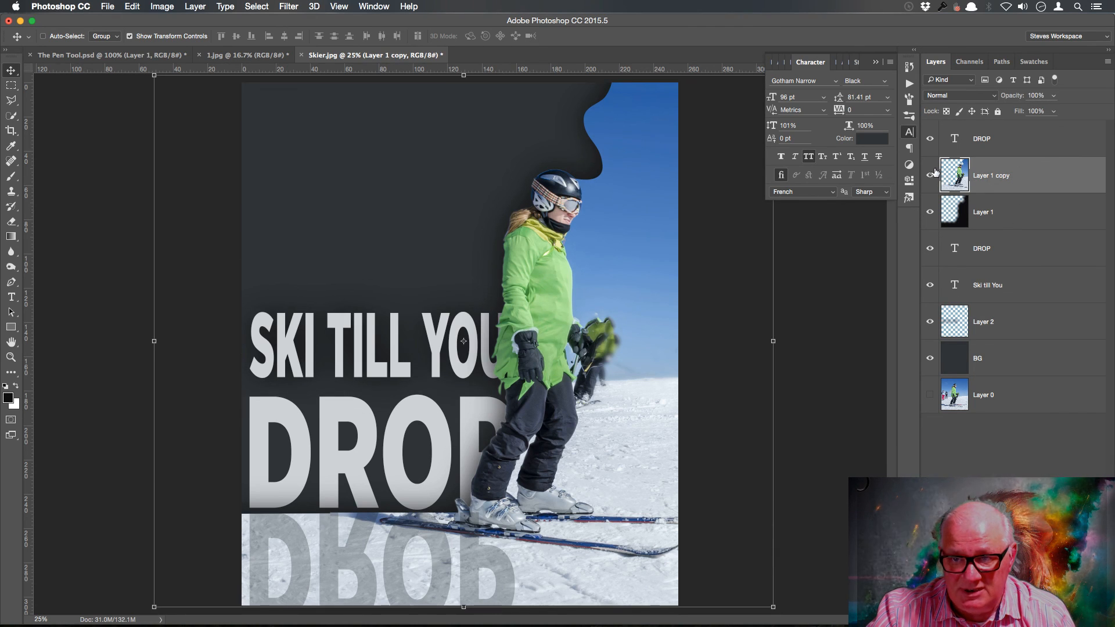
{"action": "left_click", "coordinate": [930, 212]}
{"action": "left_click", "coordinate": [930, 214]}
{"action": "left_click", "coordinate": [929, 214]}
{"action": "left_click", "coordinate": [930, 214]}
{"action": "left_click", "coordinate": [929, 214]}
{"action": "left_click", "coordinate": [929, 214]}
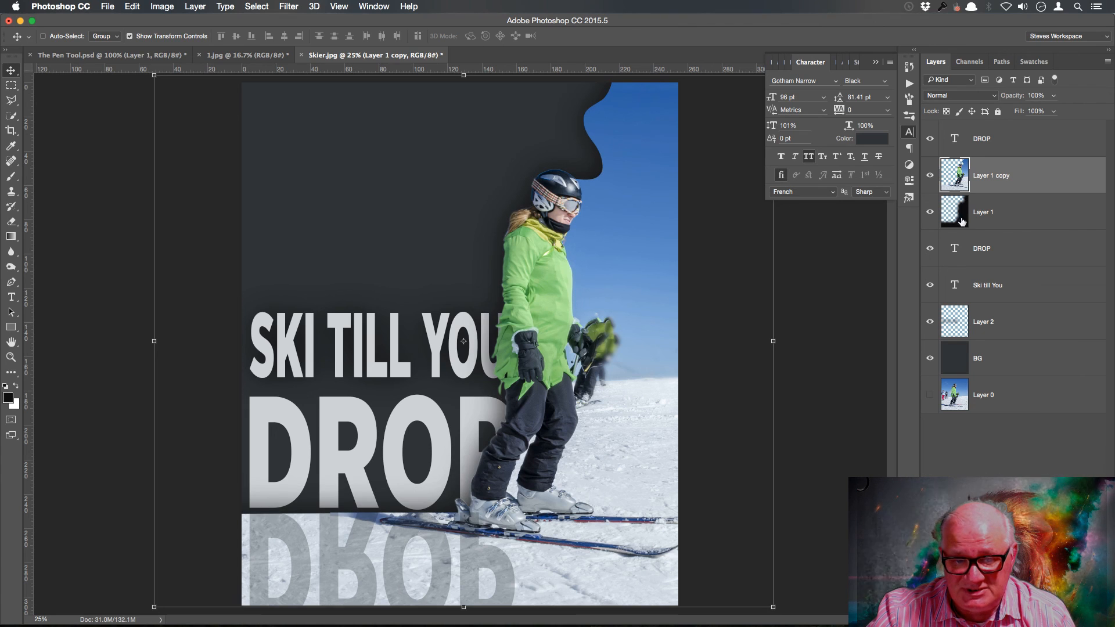
- Move the light "DROP" text layer directly above Layer 1 copy, in front of the skier
{"action": "left_click", "coordinate": [1028, 141]}
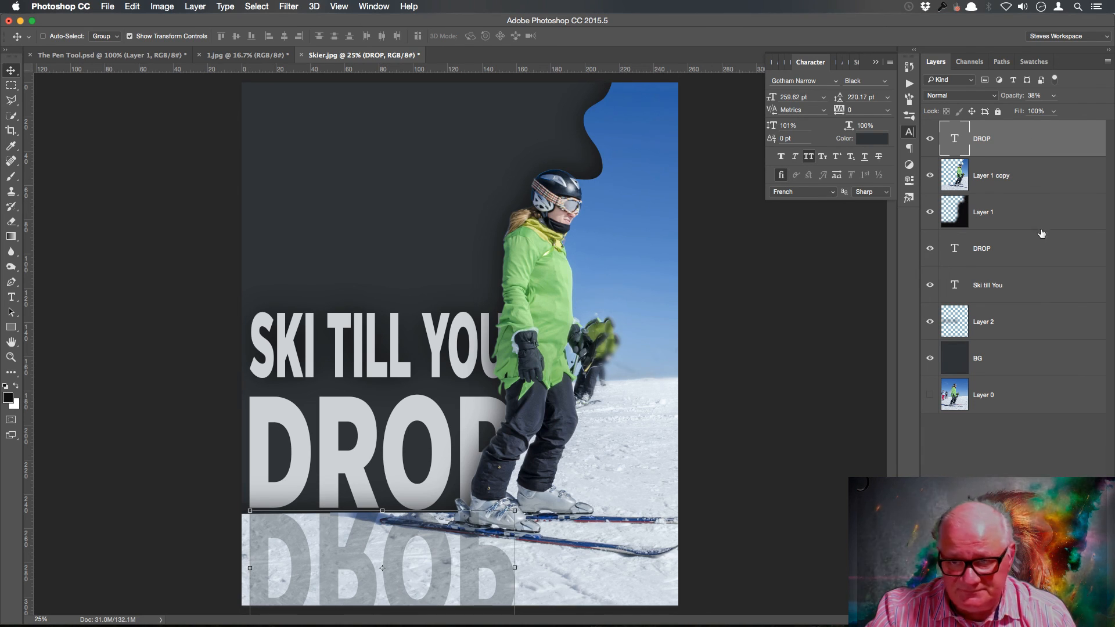
{"action": "double_click", "coordinate": [1032, 249]}
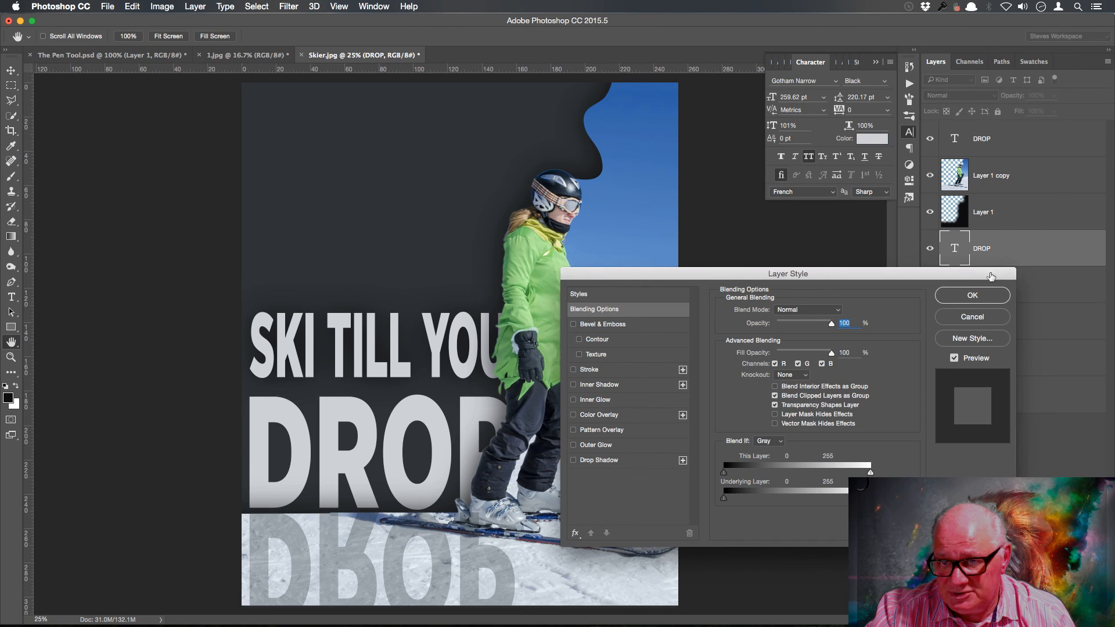
{"action": "left_click", "coordinate": [973, 316]}
{"action": "left_click_drag", "start_coordinate": [1026, 253], "coordinate": [1029, 167]}
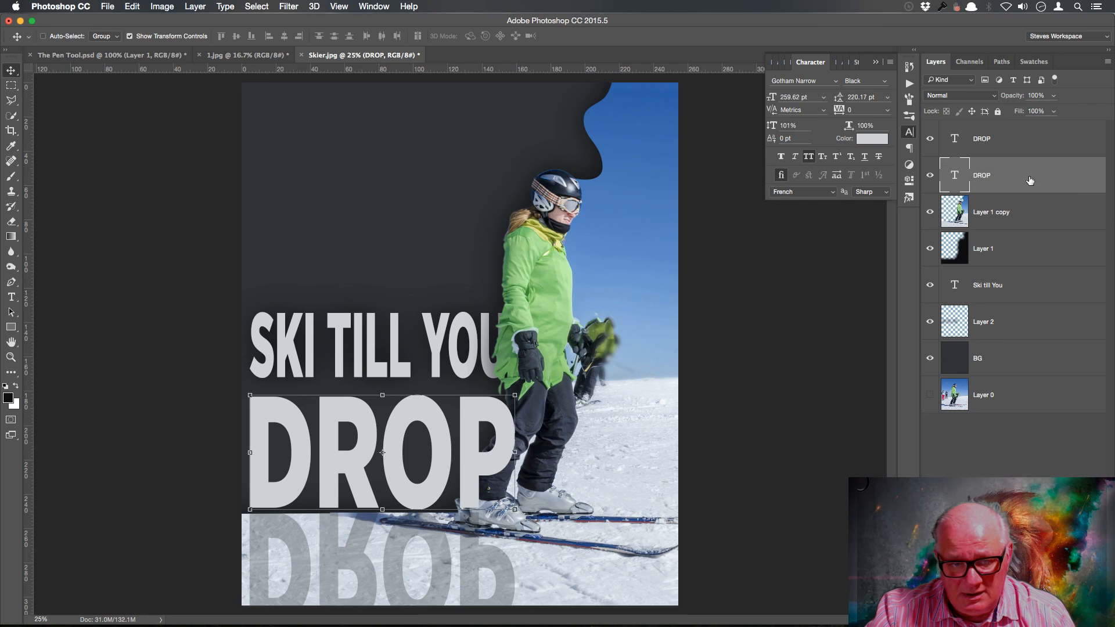
- Add a new layer directly above Layer 2, fill it with near-black in the outline of the light "DROP" text and deselect
{"action": "left_click", "coordinate": [1040, 323]}
{"action": "left_click", "coordinate": [1047, 619]}
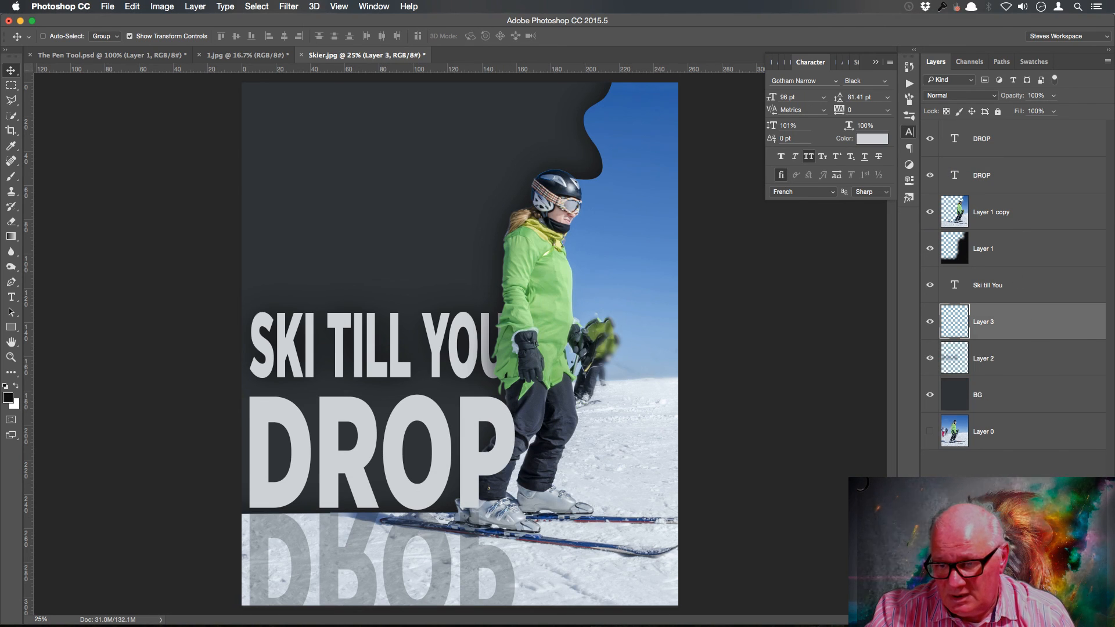
{"action": "left_click", "coordinate": [957, 176], "text": "super"}
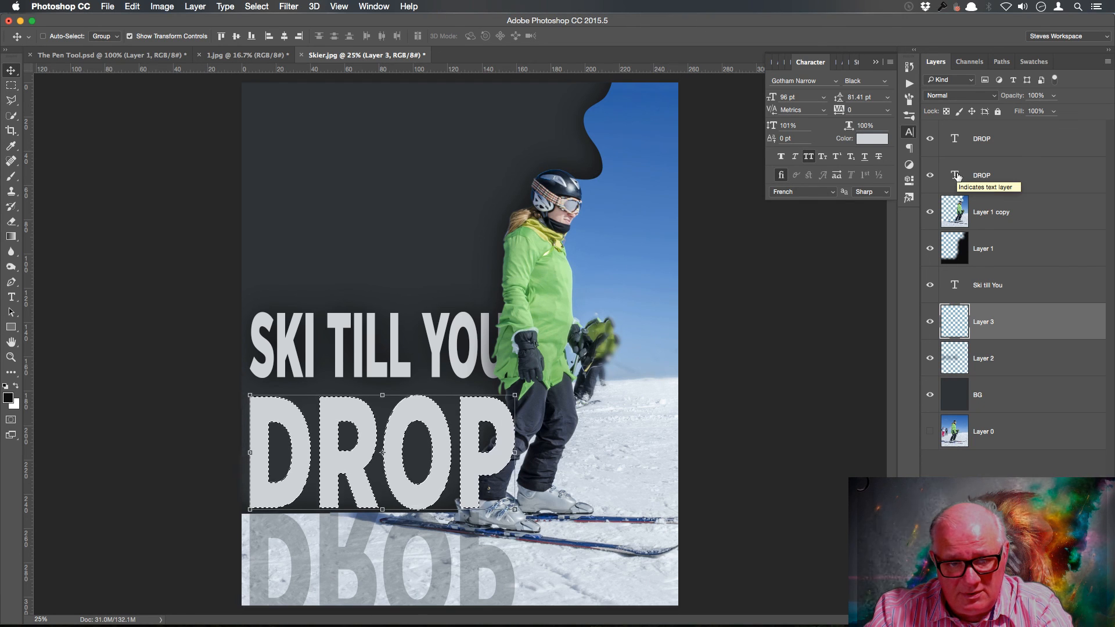
{"action": "key", "text": "alt+BackSpace"}
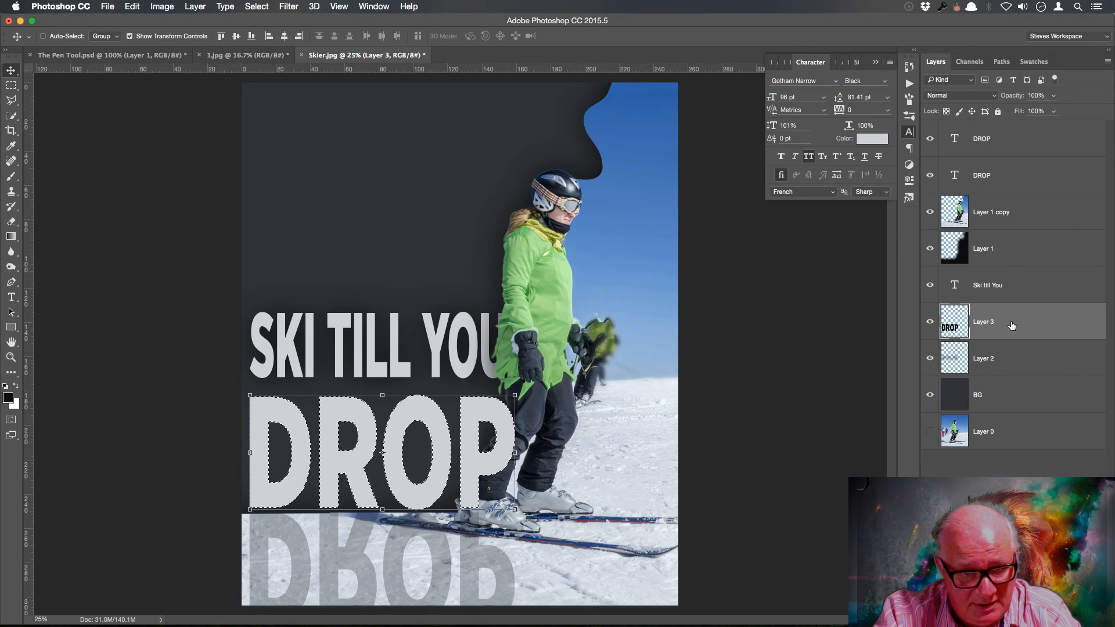
{"action": "key", "text": "super+d"}
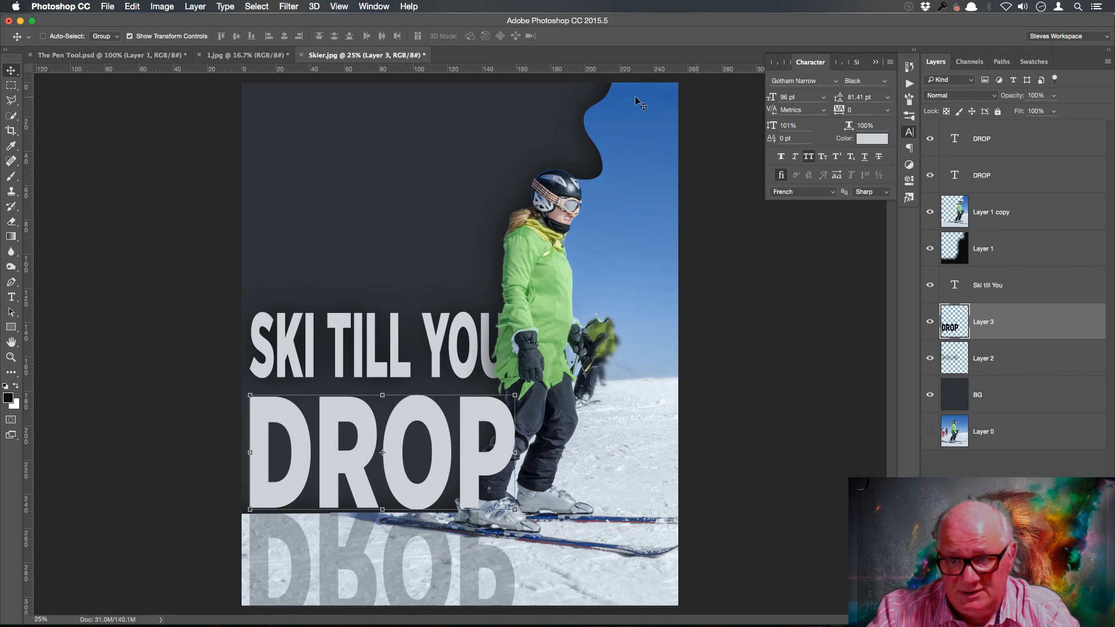
- Repeat the last Gaussian Blur on Layer 3 behind the light "DROP" text, finishing with Layer 1 copy selected
{"action": "left_click", "coordinate": [289, 7]}
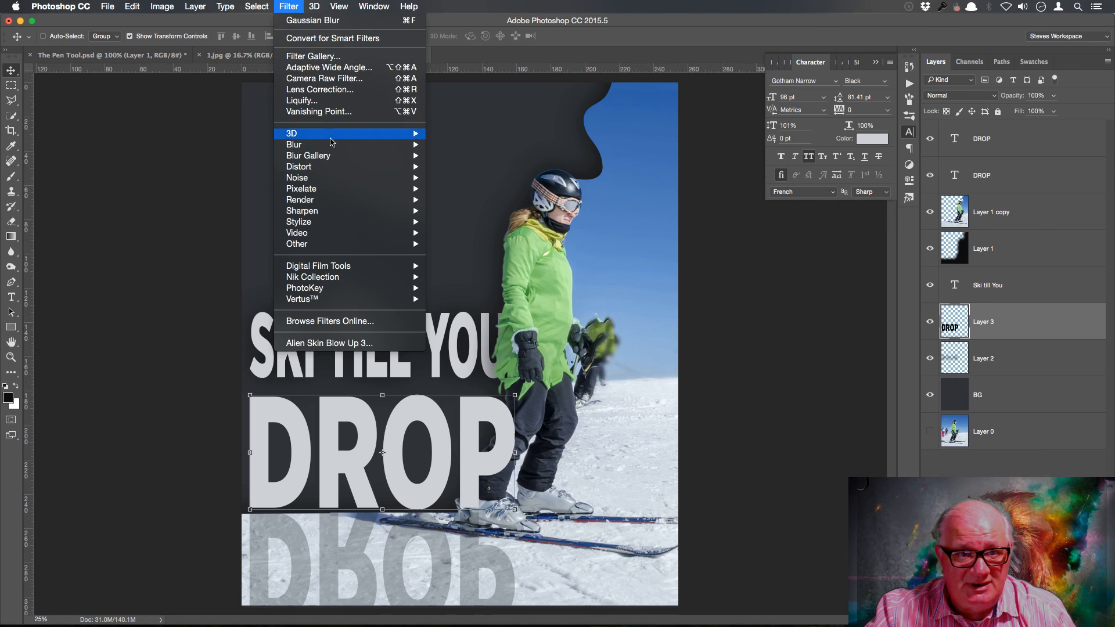
{"action": "left_click", "coordinate": [319, 21]}
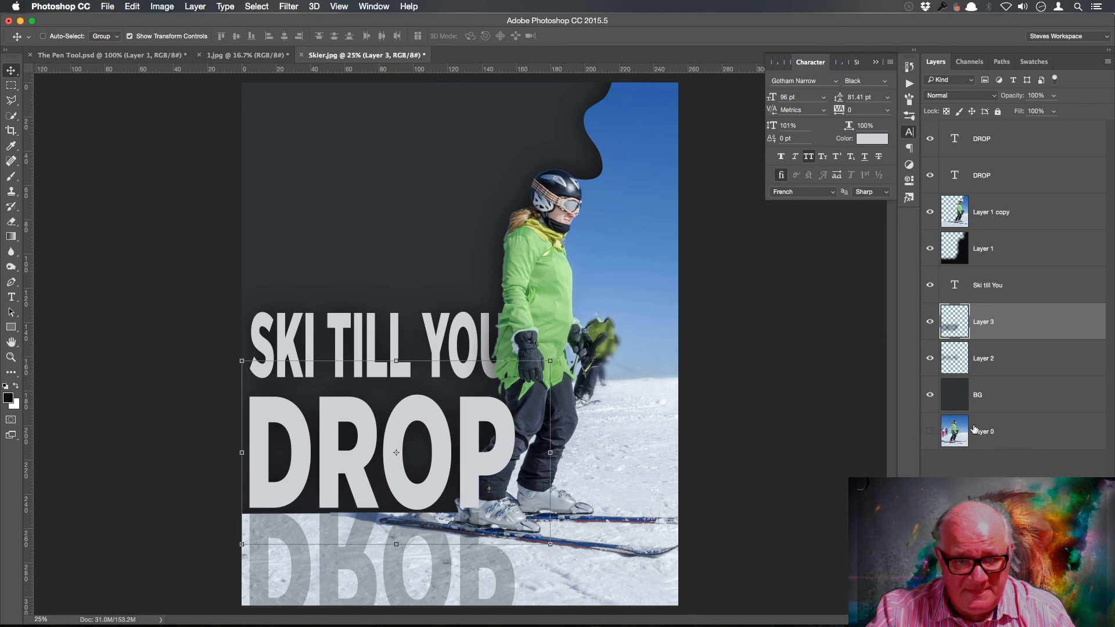
{"action": "left_click", "coordinate": [1035, 211]}
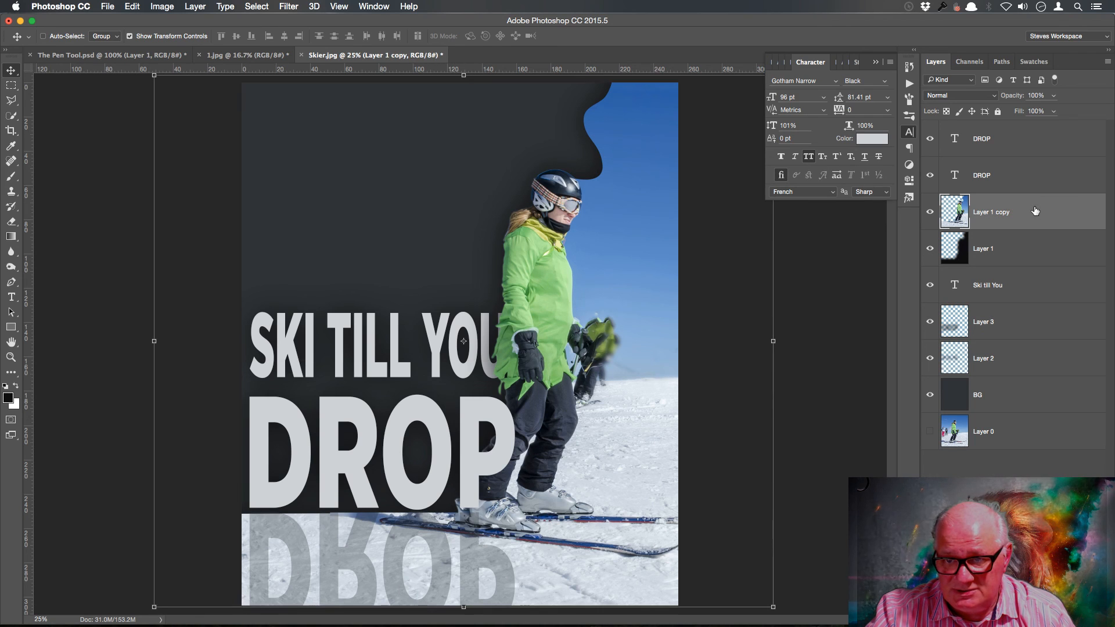
- Move Layer 1 copy above both "DROP" text layers, then place the faint mirrored "DROP" layer above it and deselect all layers
{"action": "left_click_drag", "start_coordinate": [1033, 213], "coordinate": [1035, 134]}
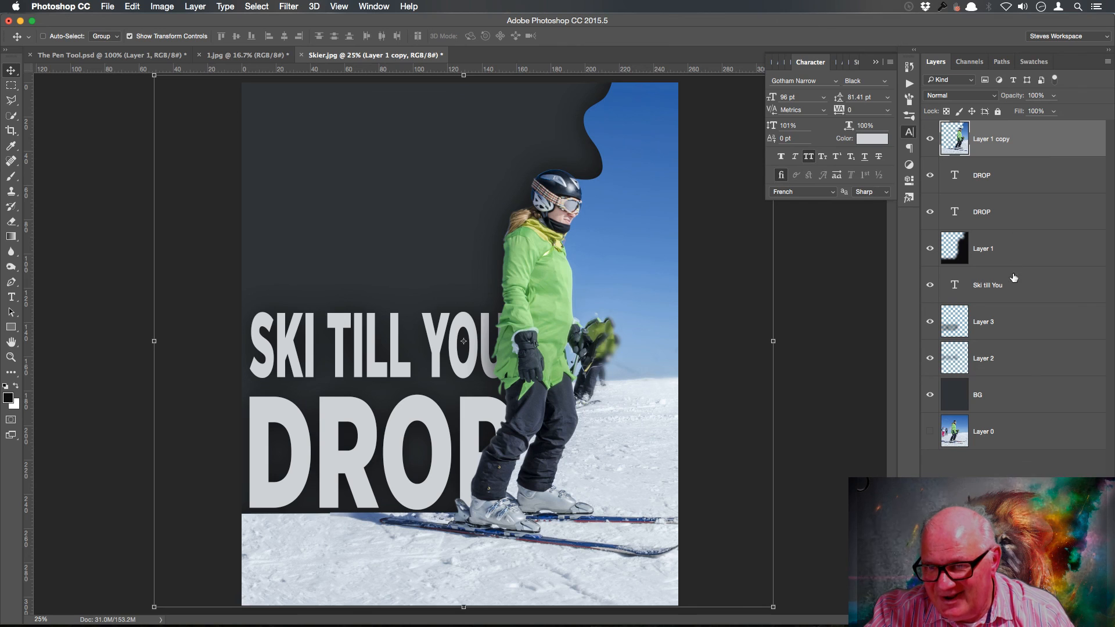
{"action": "left_click", "coordinate": [1009, 182]}
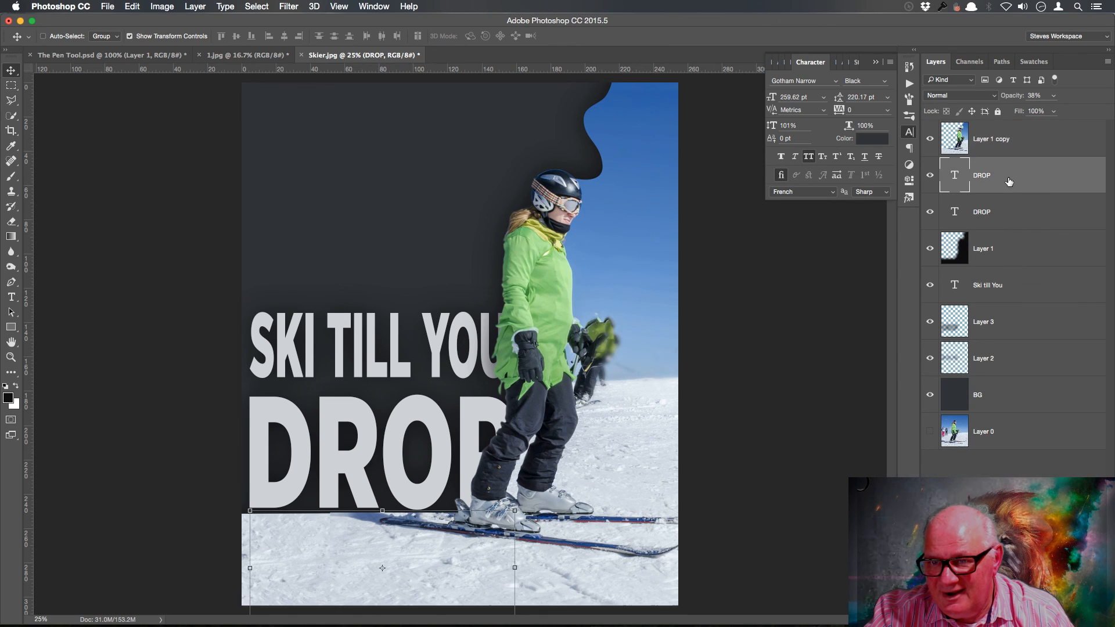
{"action": "left_click_drag", "start_coordinate": [1009, 182], "coordinate": [1014, 128]}
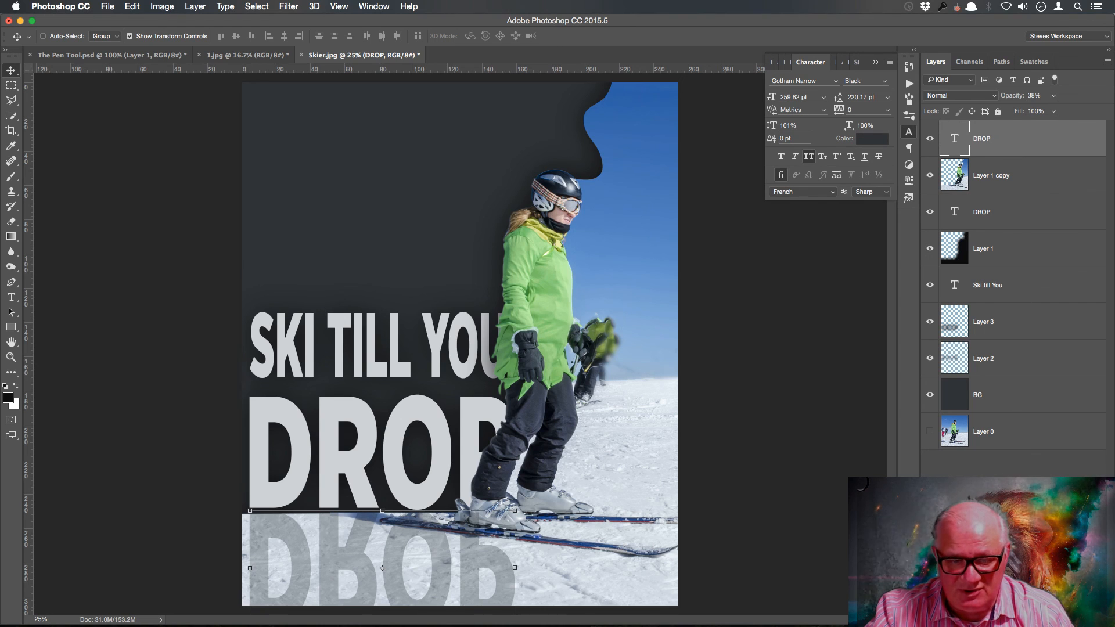
{"action": "left_click", "coordinate": [1010, 493]}
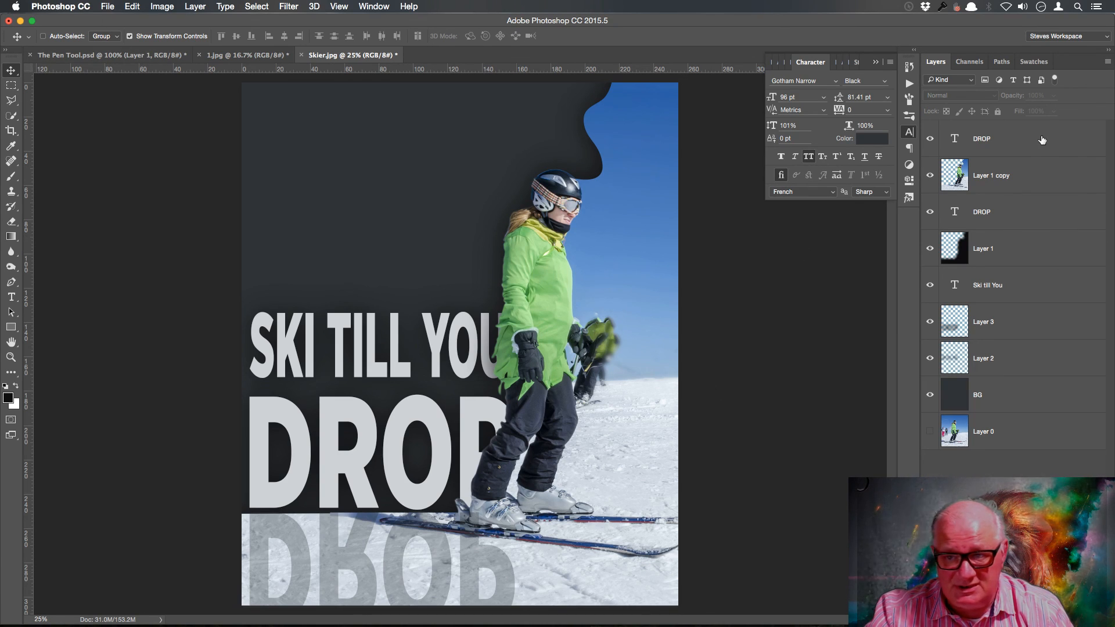
- Add a new layer at the top of the stack and stamp all visible layers into it
{"action": "key", "text": "super+shift+alt+n"}
{"action": "key", "text": "super"}
{"action": "key", "text": "super+shift+alt+e"}
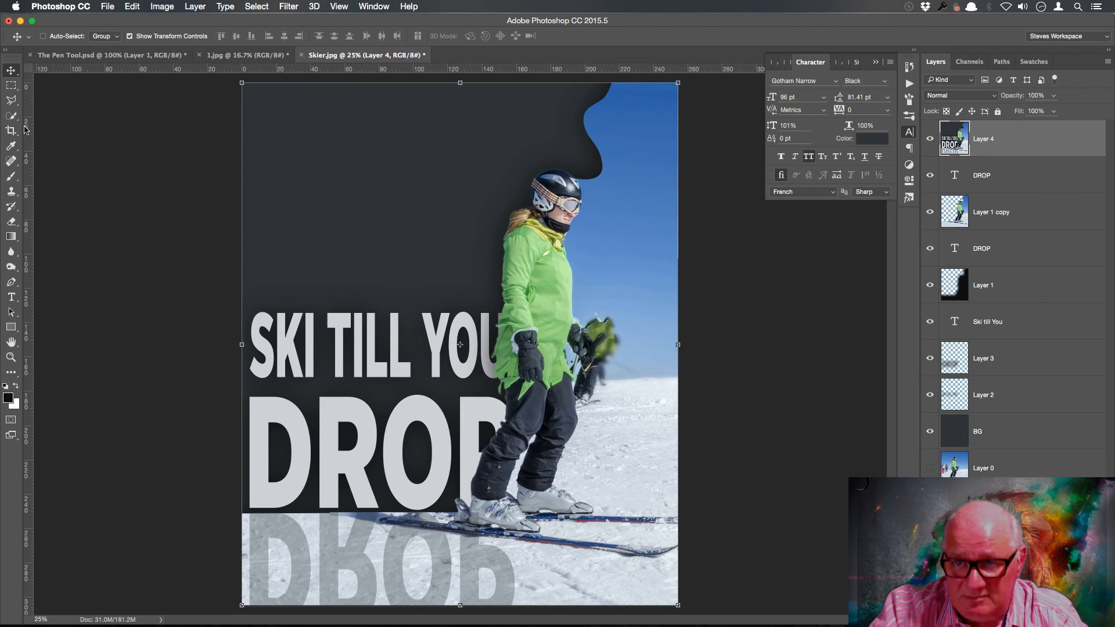
- Create a 210 × 297 mm A4 RGB document at 300 pixels/inch and copy the merged Layer 4 from Skier.jpg into it
{"action": "left_click", "coordinate": [109, 6]}
{"action": "left_click", "coordinate": [119, 21]}
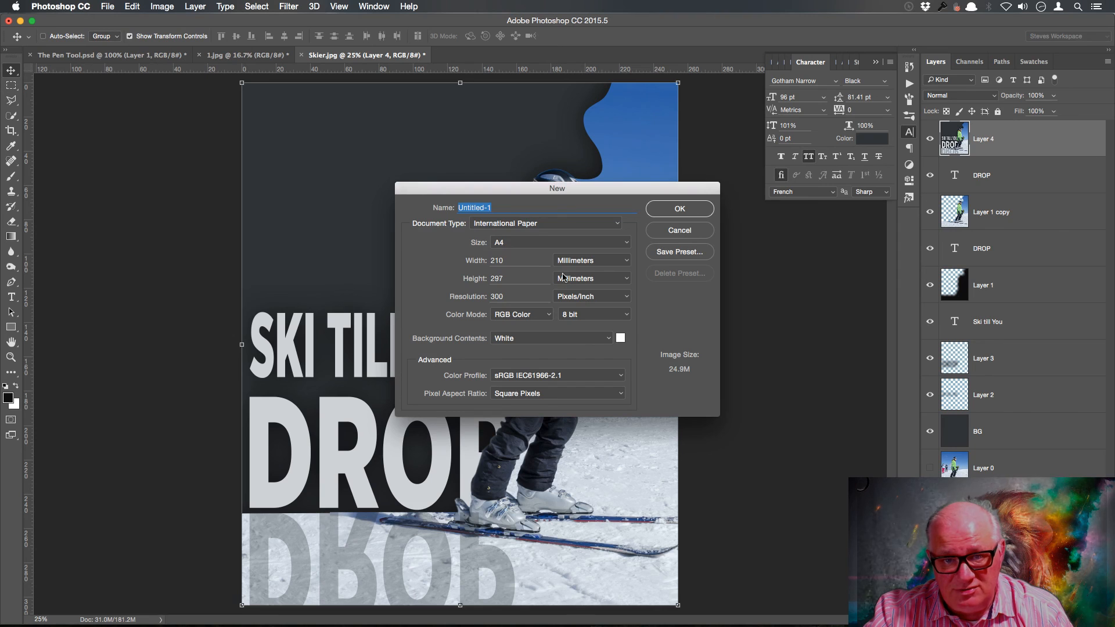
{"action": "left_click", "coordinate": [691, 210]}
{"action": "left_click", "coordinate": [349, 55]}
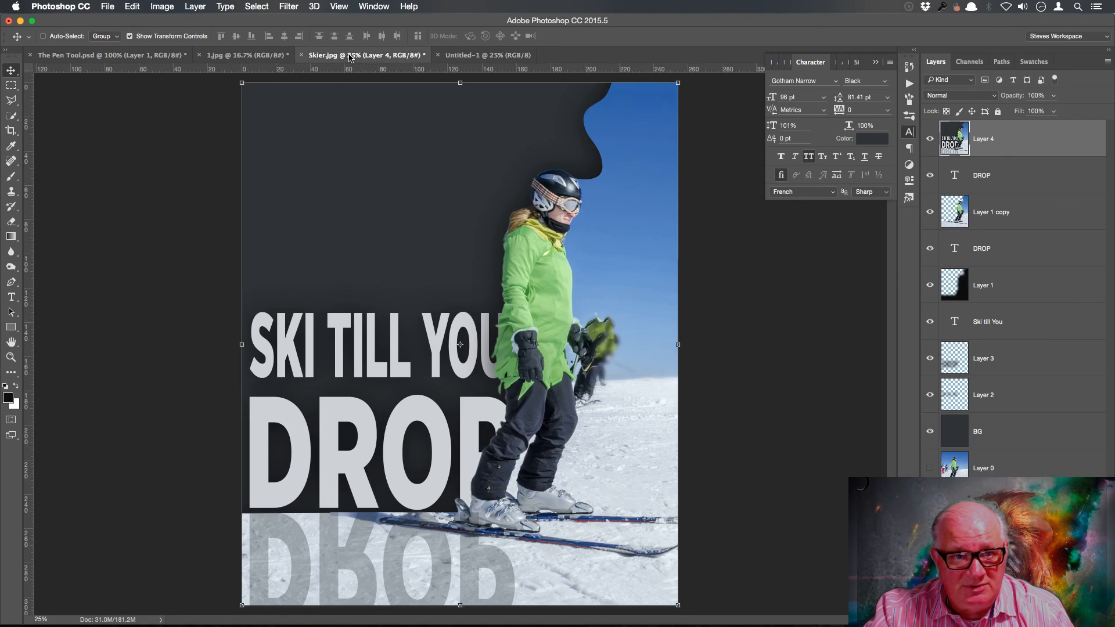
{"action": "left_click_drag", "start_coordinate": [429, 130], "coordinate": [452, 307]}
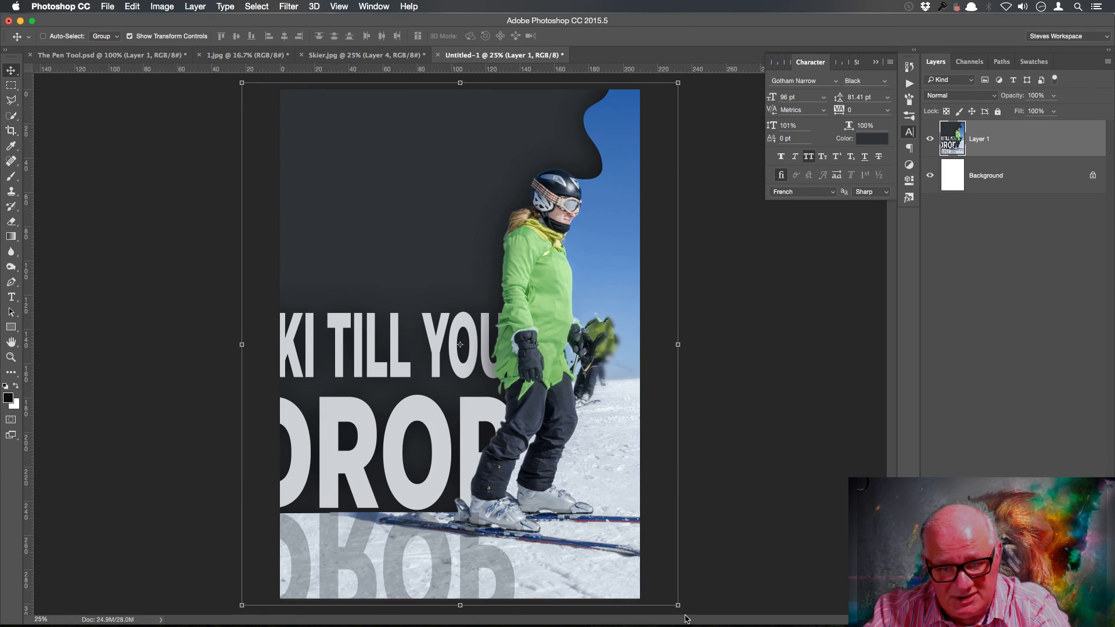
- Scale the pasted artwork to about 97%, matching the page height, align its left edge with the page's left edge and deselect the layer
{"action": "left_click_drag", "start_coordinate": [678, 606], "coordinate": [670, 598]}
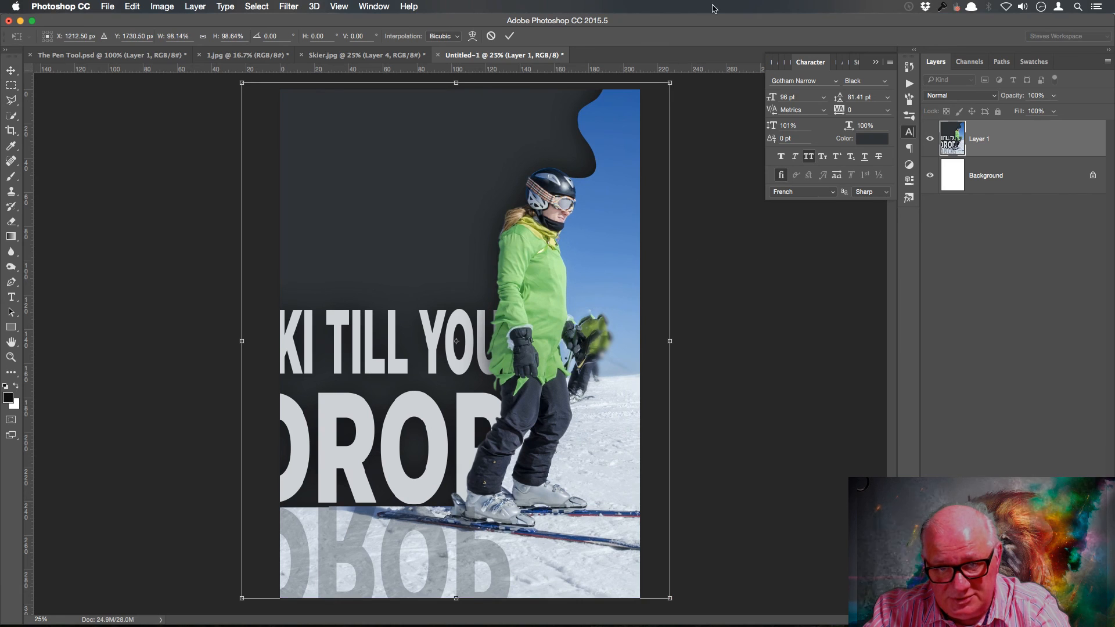
{"action": "left_click_drag", "start_coordinate": [670, 84], "coordinate": [666, 89]}
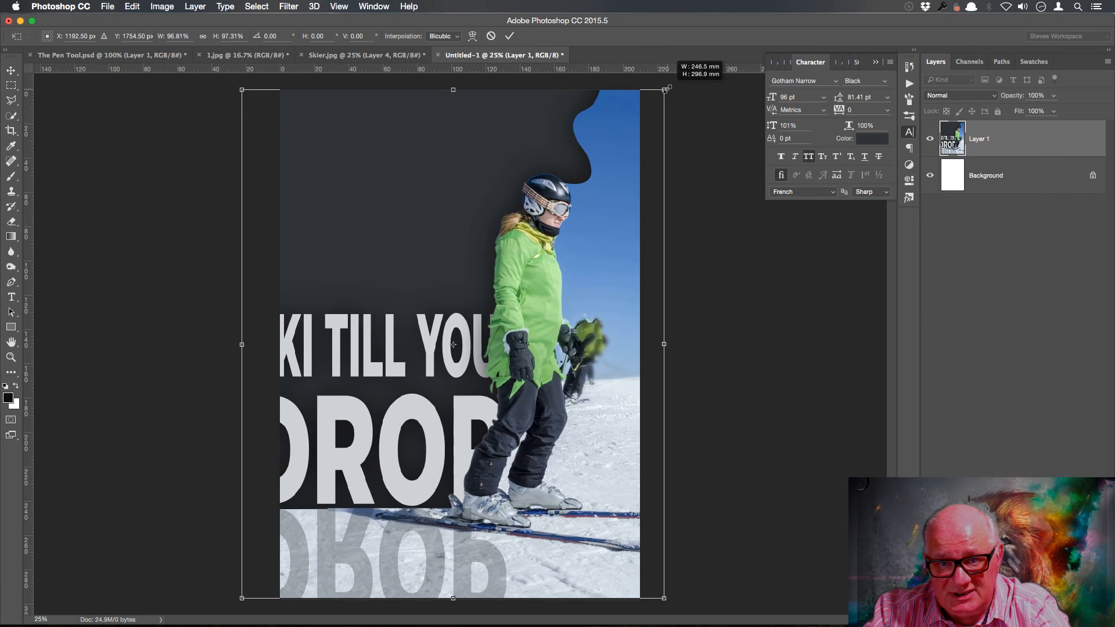
{"action": "left_click_drag", "start_coordinate": [492, 309], "coordinate": [530, 310]}
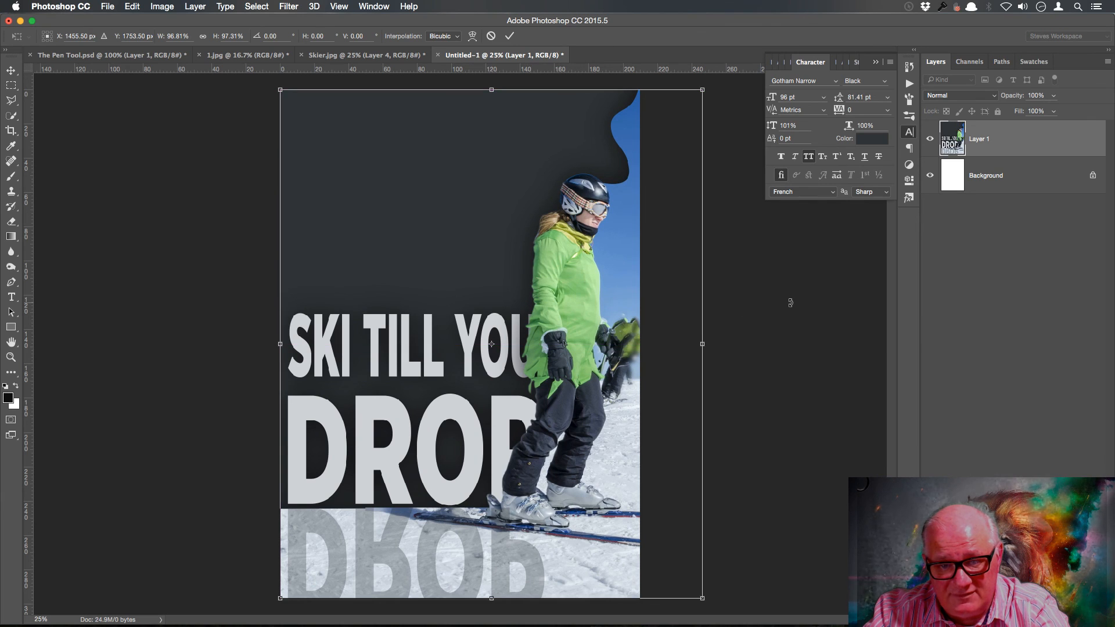
{"action": "key", "text": "Return"}
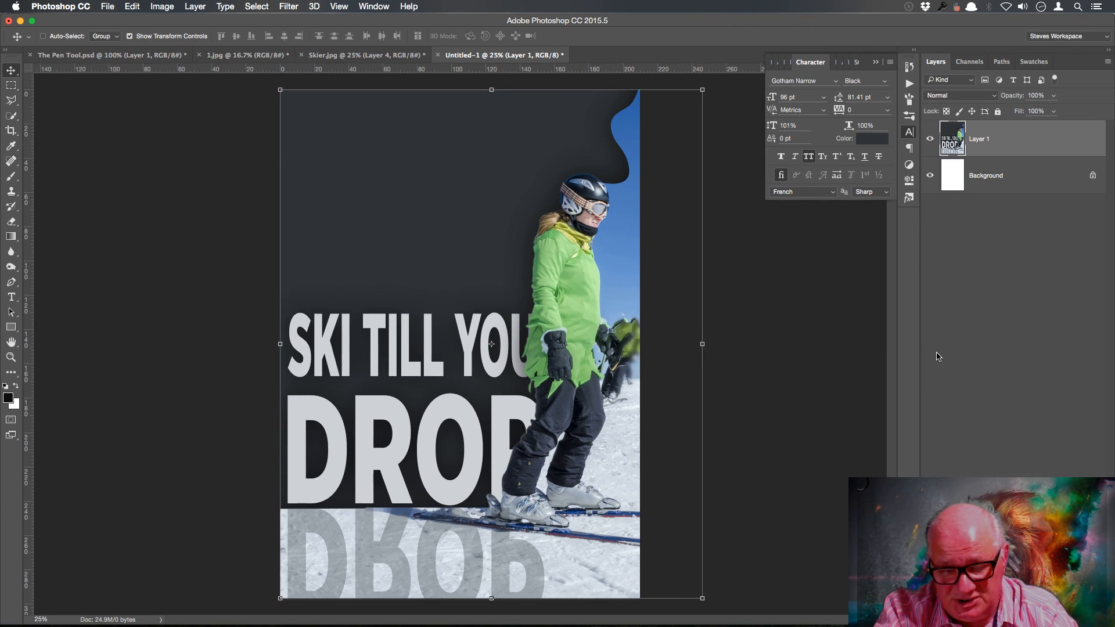
{"action": "left_click", "coordinate": [1009, 373]}
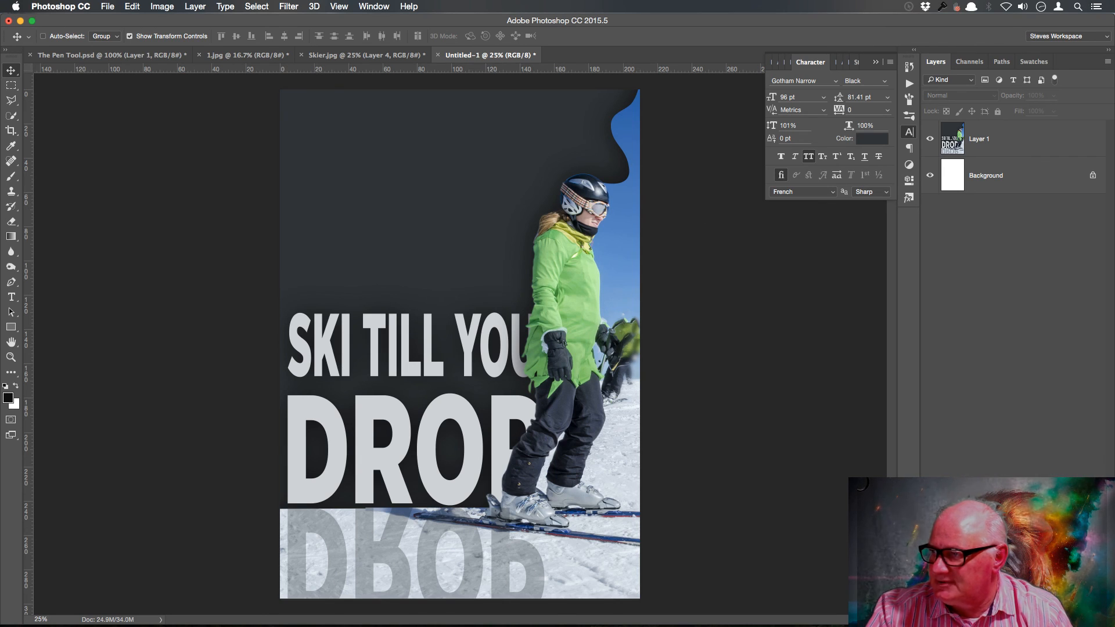
{"action": "key", "text": "super+Tab"}
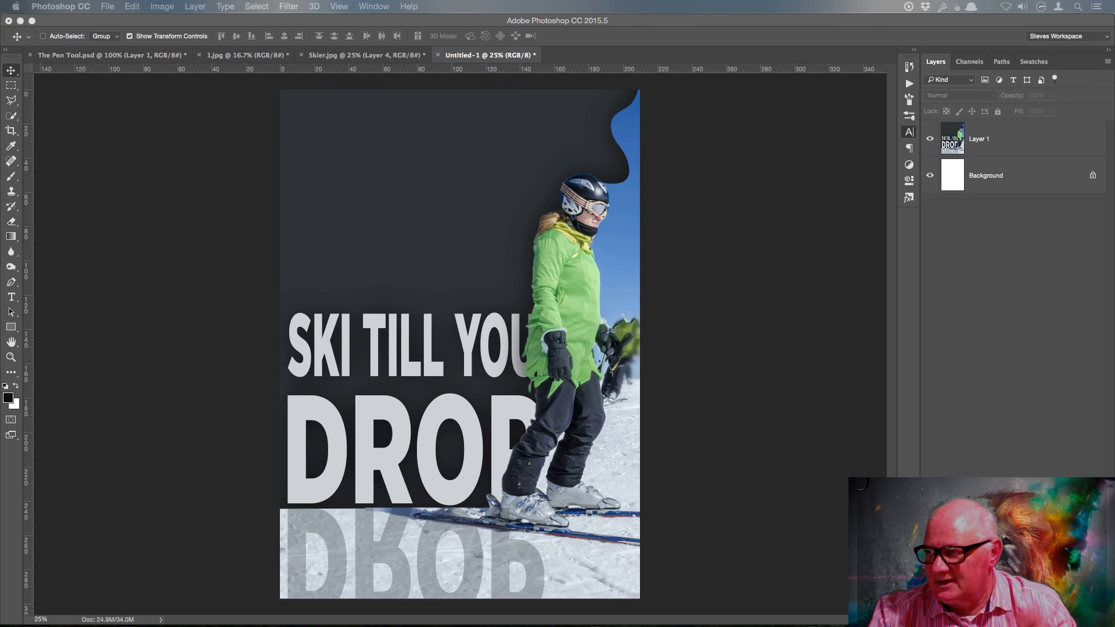